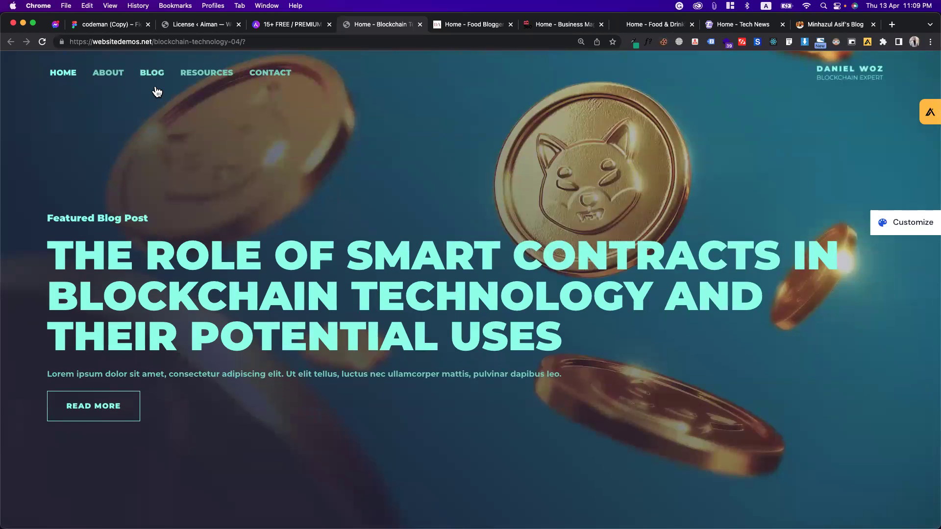
Step: Open the blockchain demo's Blog page, look over its post listing, and return to the demo's home page
click(155, 86)
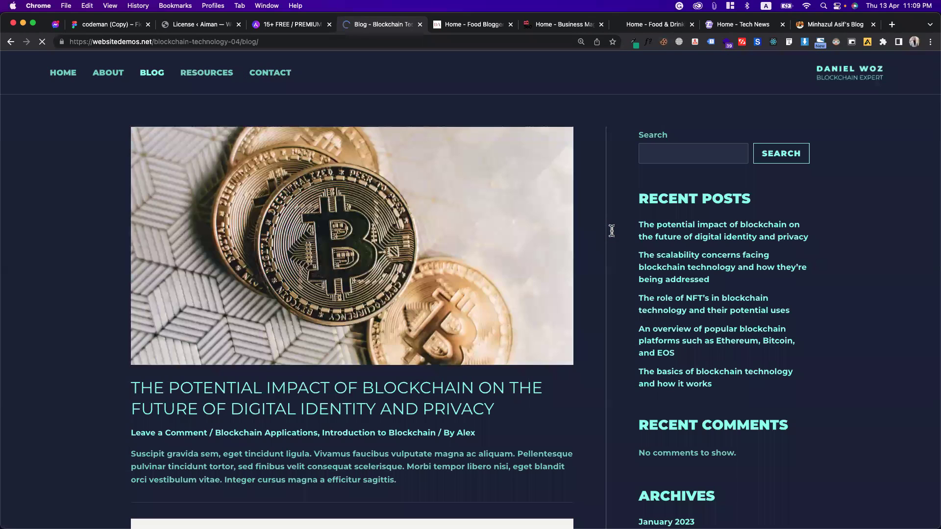
scroll(332, 346, down, 10)
scroll(334, 343, down, 5)
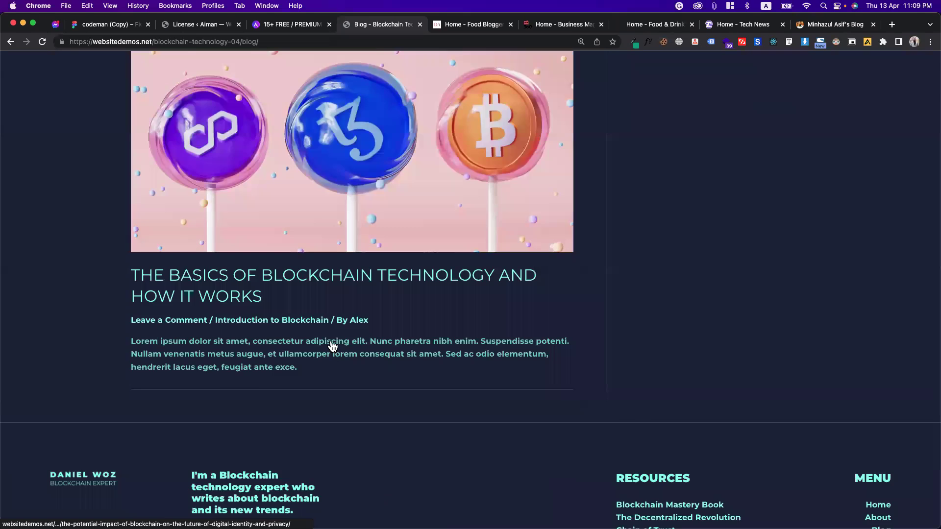
scroll(330, 344, up, 20)
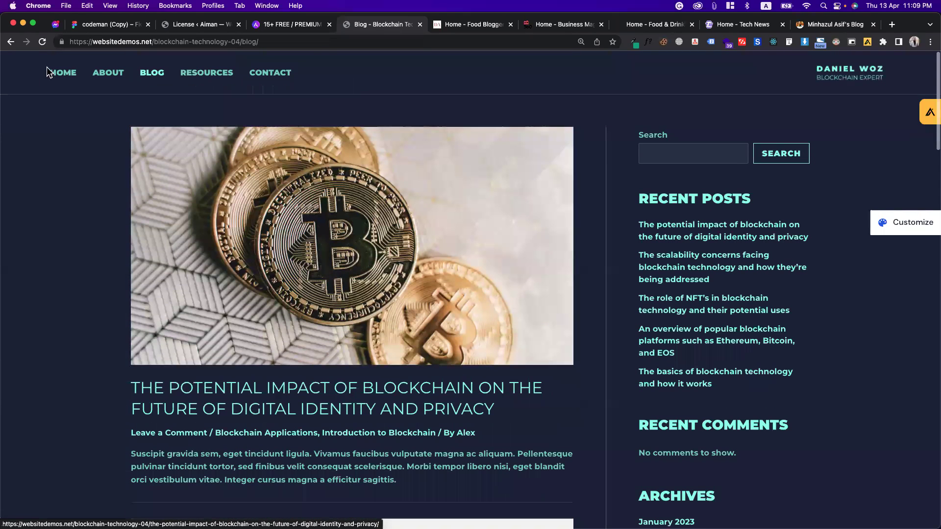
click(68, 80)
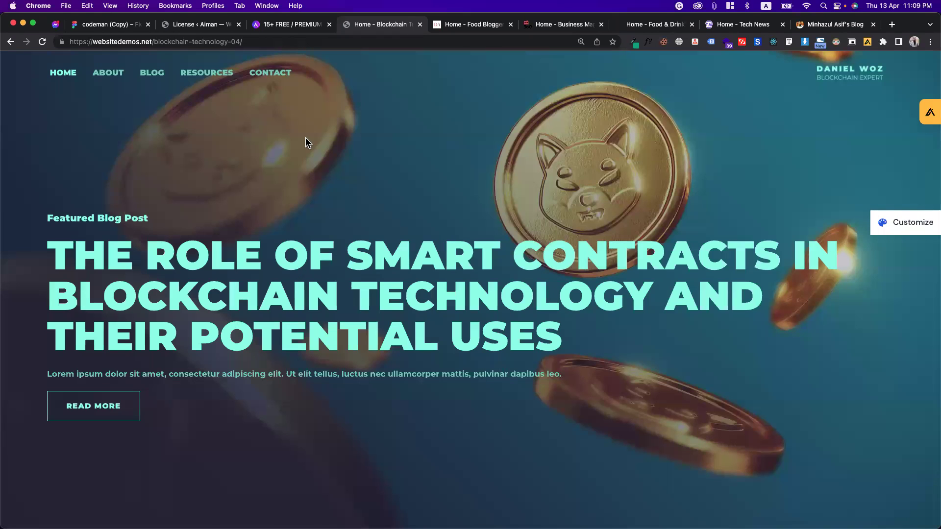
Step: Reopen the blockchain demo's blog archive and examine its post list and sidebar down to the footer
click(162, 79)
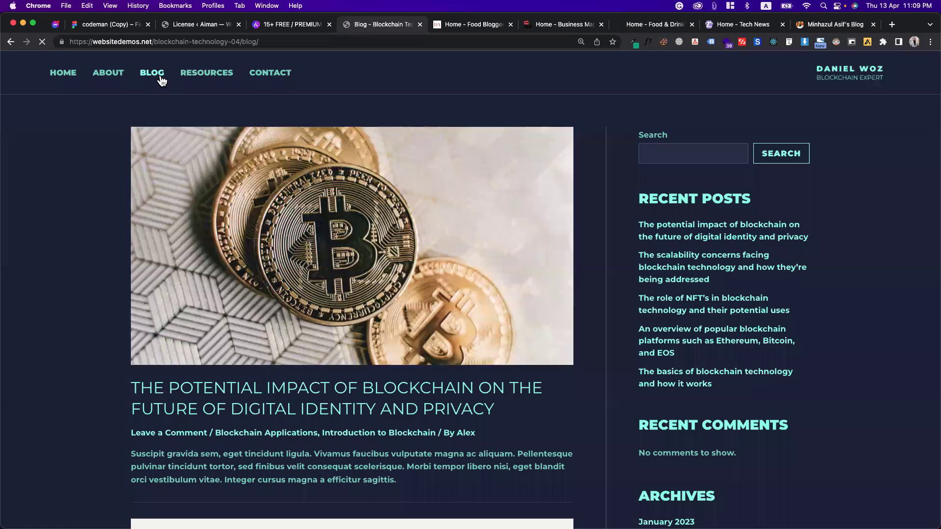
scroll(404, 250, down, 7)
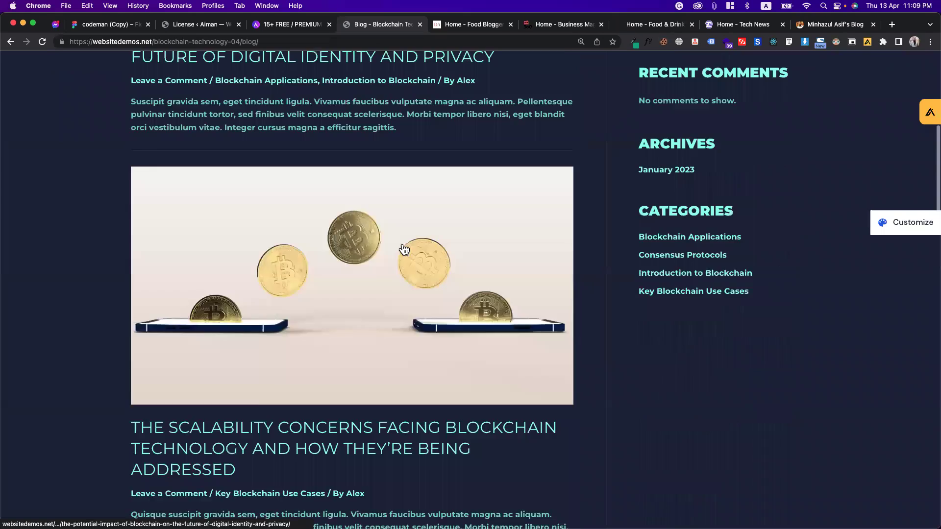
scroll(404, 250, down, 15)
scroll(402, 244, up, 20)
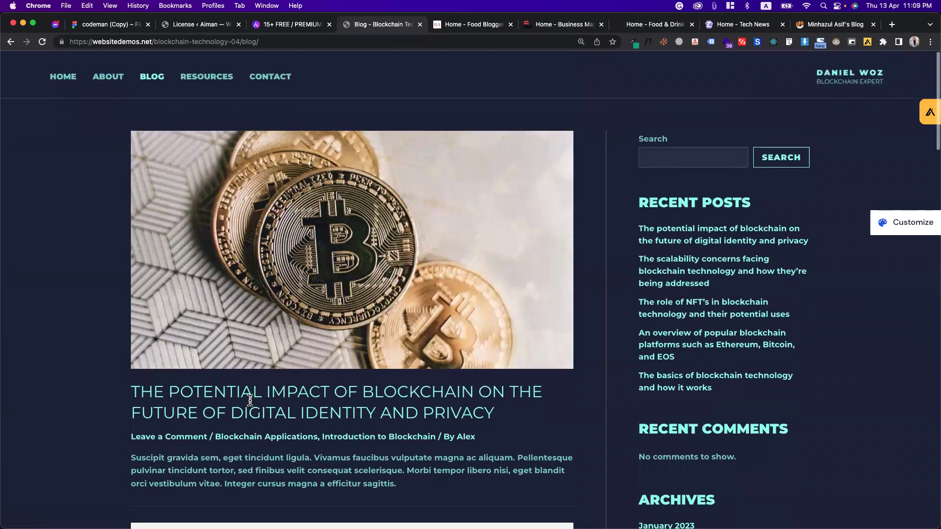
Step: Open the blog post about blockchain scalability concerns and examine its single-post layout
scroll(478, 277, down, 6)
click(379, 303)
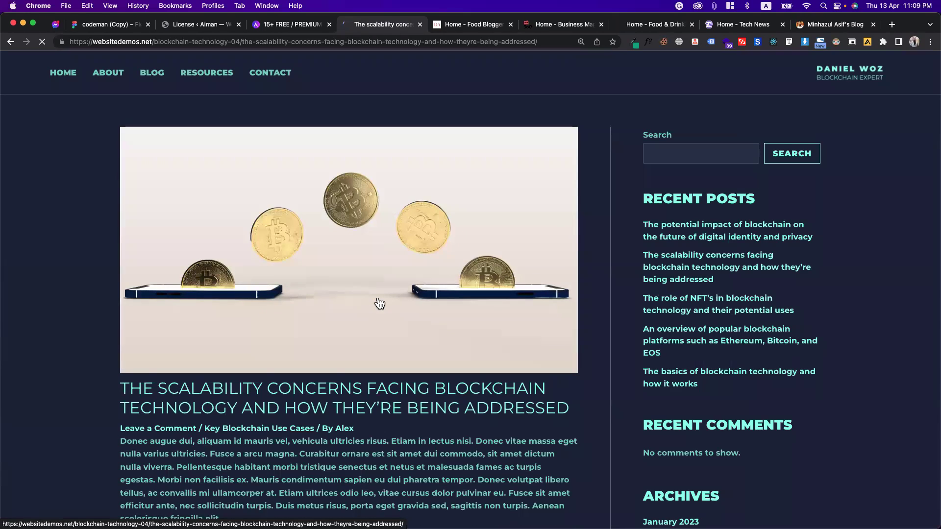
scroll(379, 303, down, 15)
scroll(380, 304, up, 15)
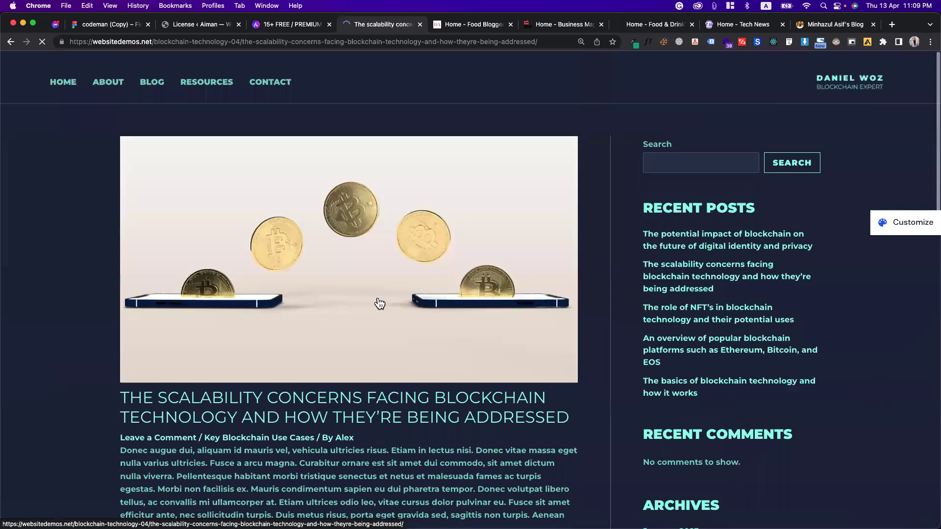
scroll(380, 303, down, 1)
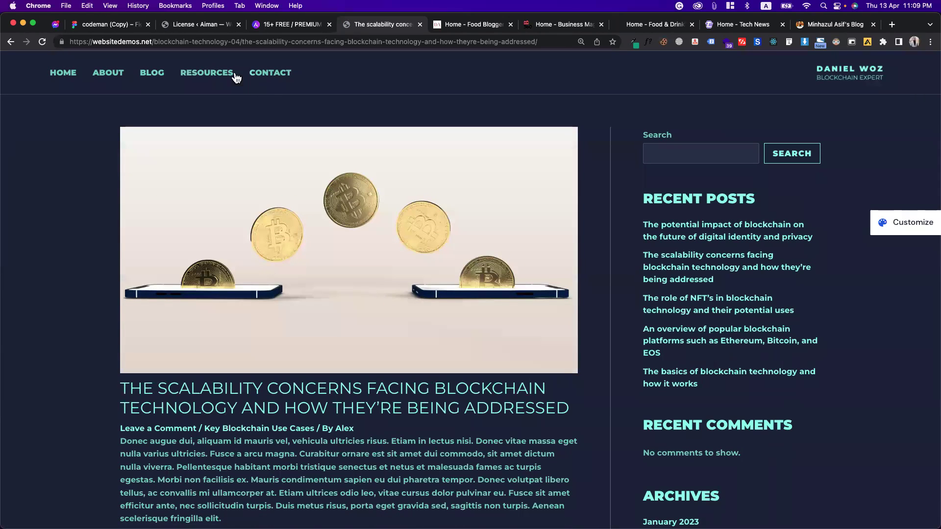
Step: Look through the open food, business and tech news demo sites, and return to the WordPress site's Elementor License Settings page
click(213, 29)
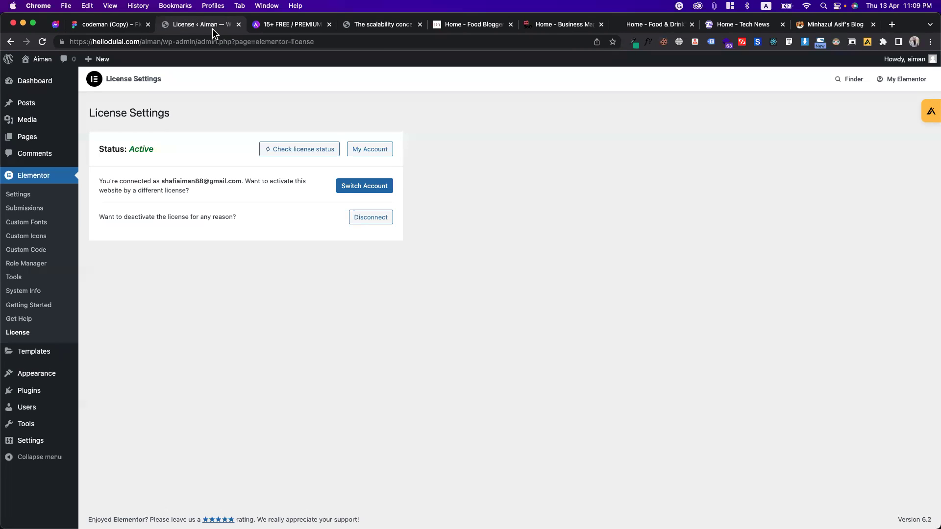
click(406, 25)
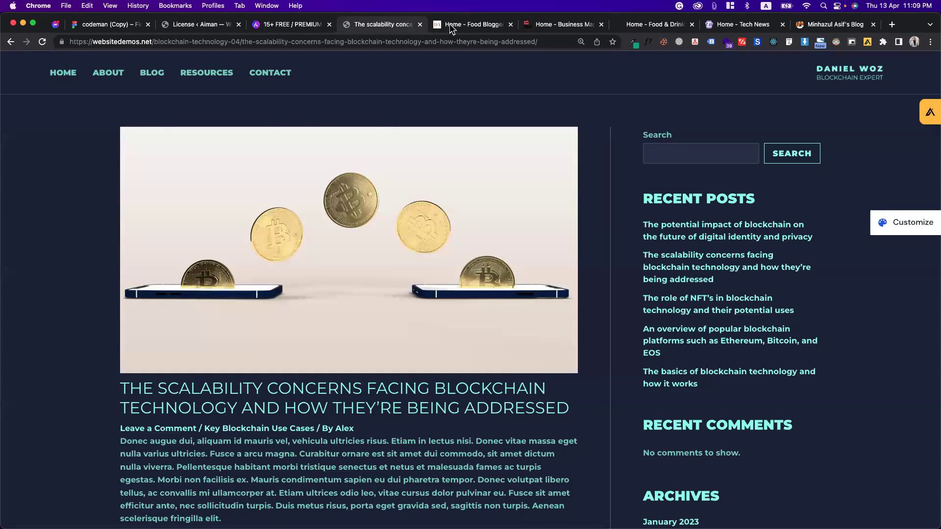
click(449, 24)
click(559, 24)
click(647, 24)
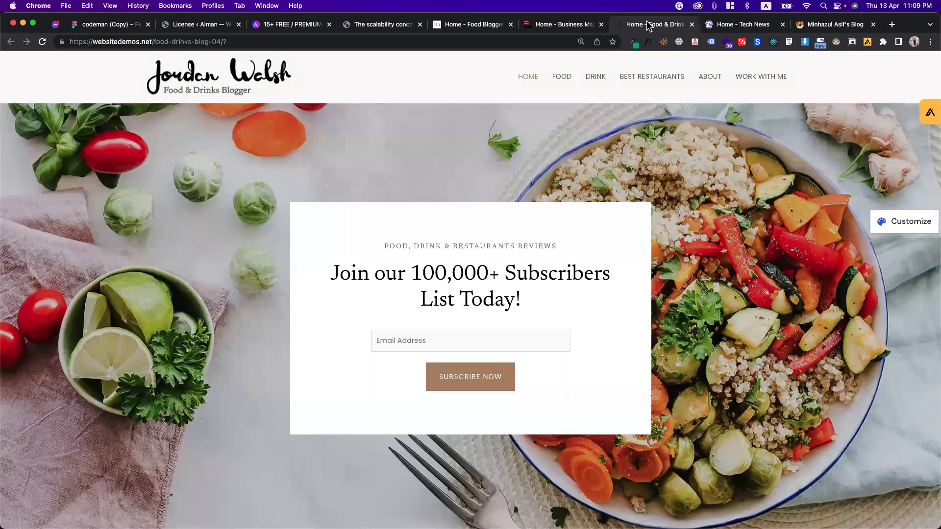
click(724, 24)
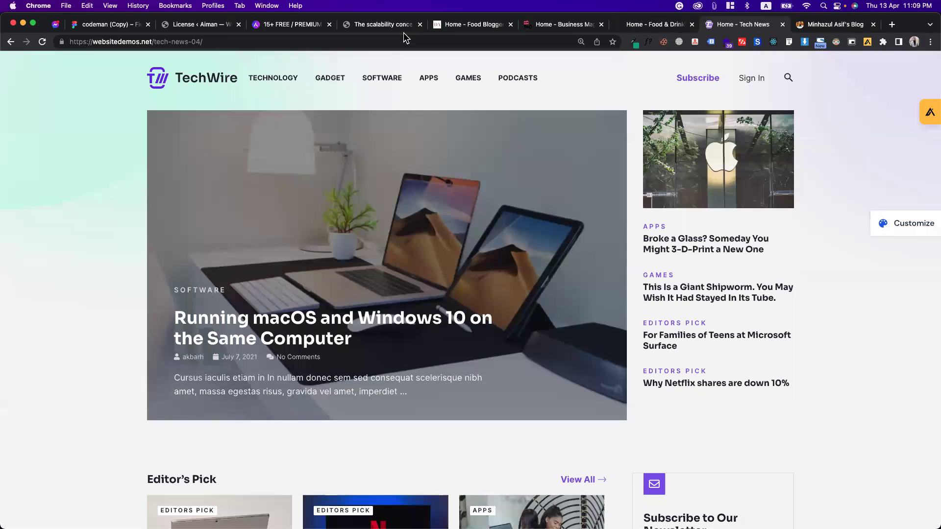
click(188, 25)
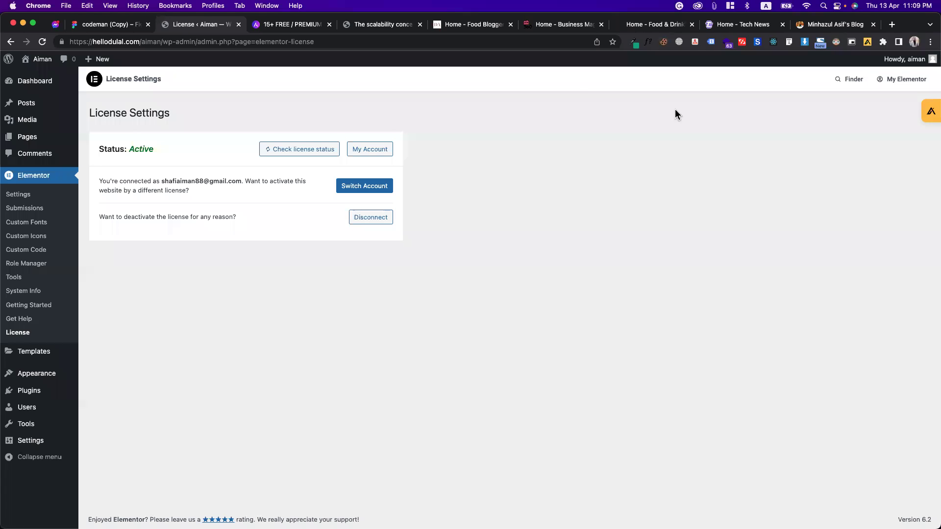
Step: Open the Elementor kit library at elementor.com/library in a new browser tab
click(891, 25)
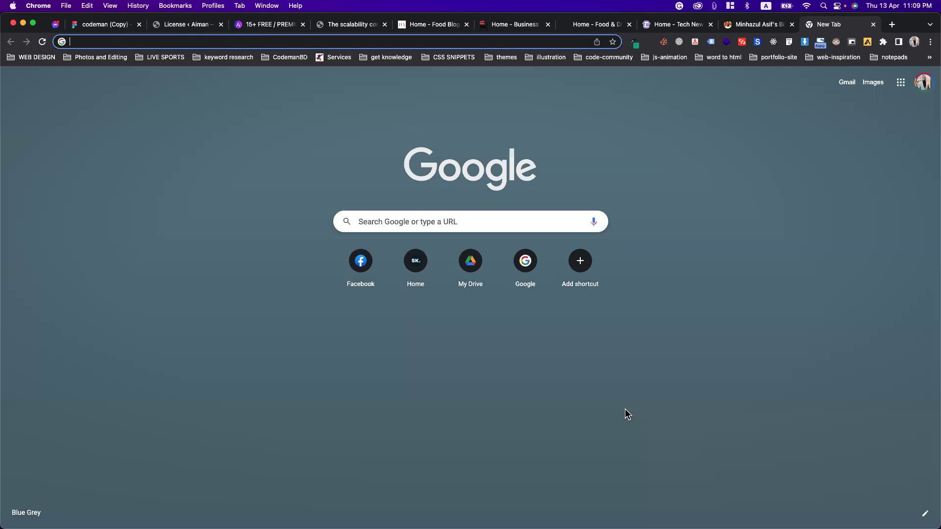
text(kit)
key(BackSpace)
key(BackSpace)
key(BackSpace)
key(BackSpace)
text(elementor.com/ki)
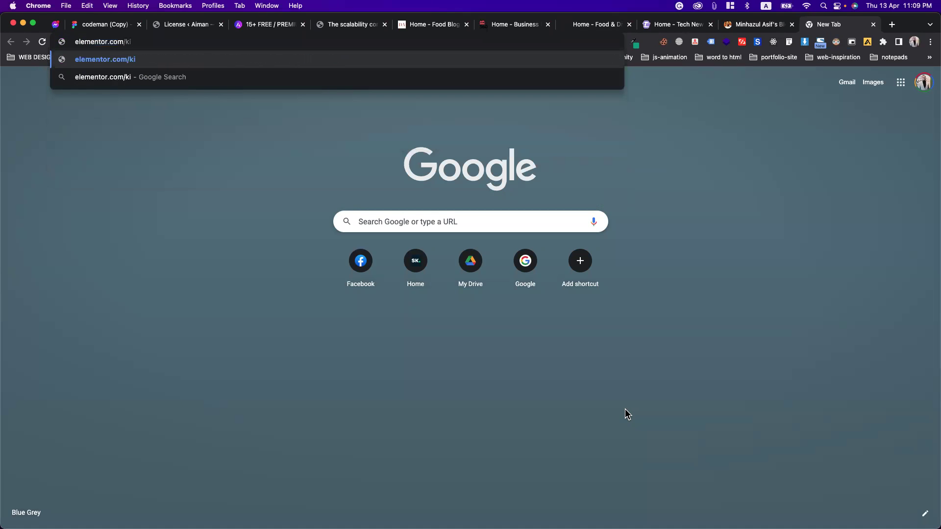
key(BackSpace)
key(BackSpace)
text(l)
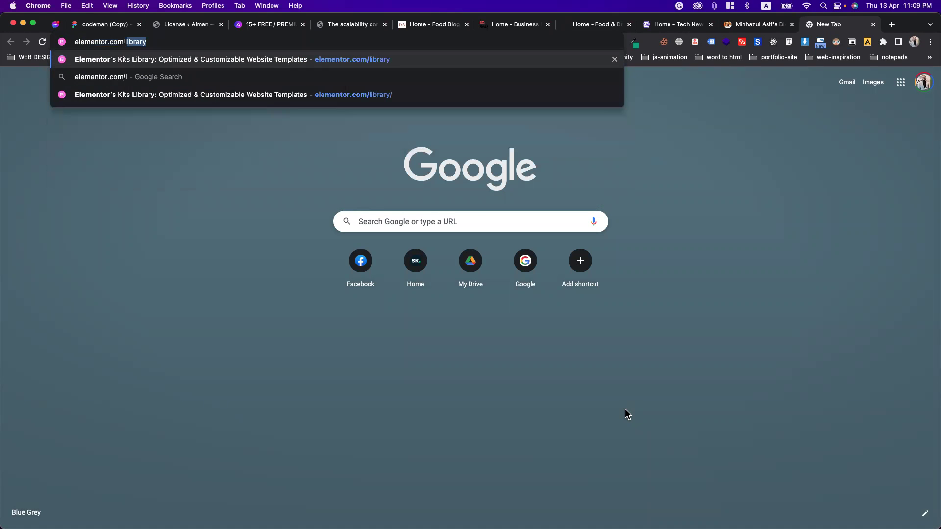
key(Return)
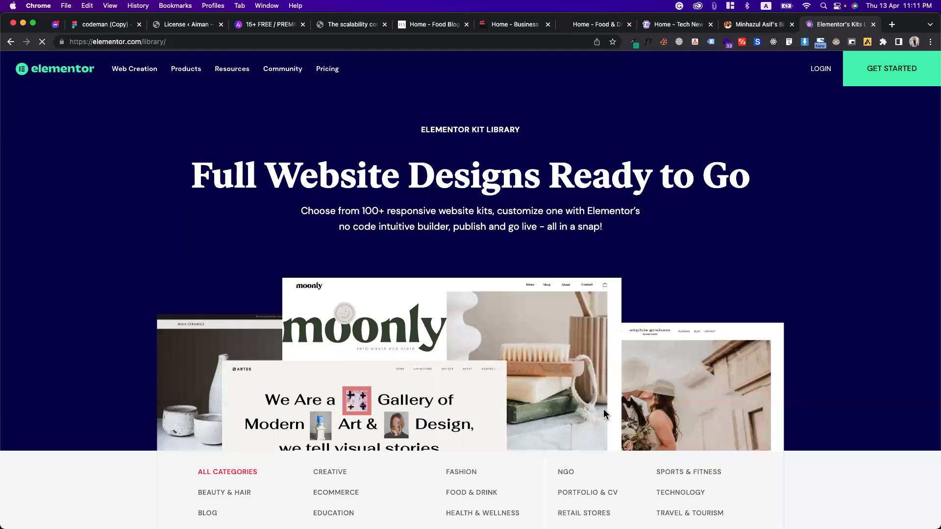
Step: Look over the kit library's categories and show the Wireframes category
scroll(389, 424, down, 7)
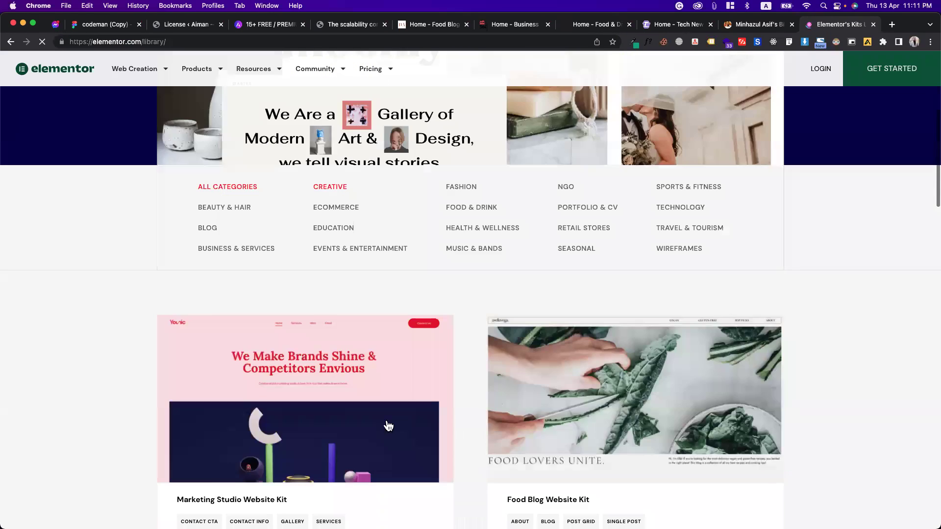
scroll(503, 338, up, 2)
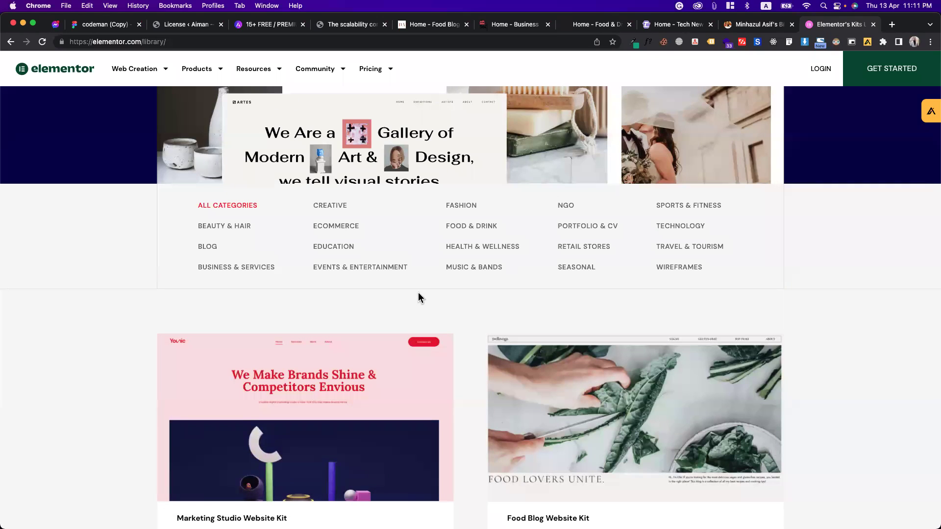
scroll(419, 298, down, 3)
click(667, 184)
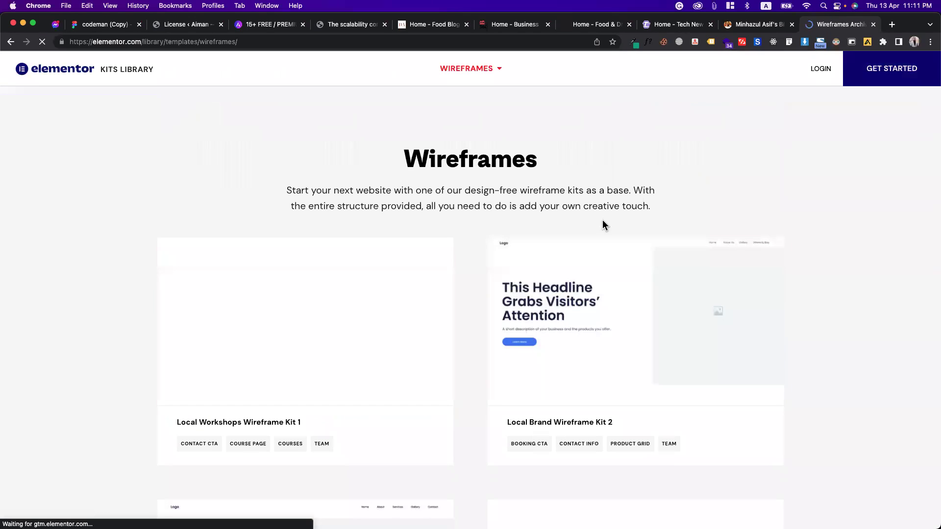
Step: Examine the available wireframe kits, including the local services, portfolio, ecommerce and blog ones
mouse_move(321, 383)
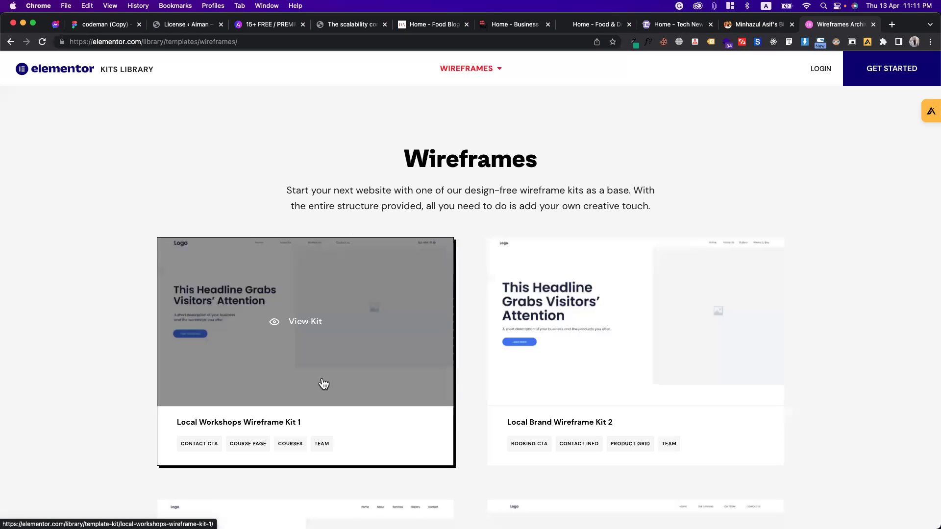
scroll(324, 384, down, 8)
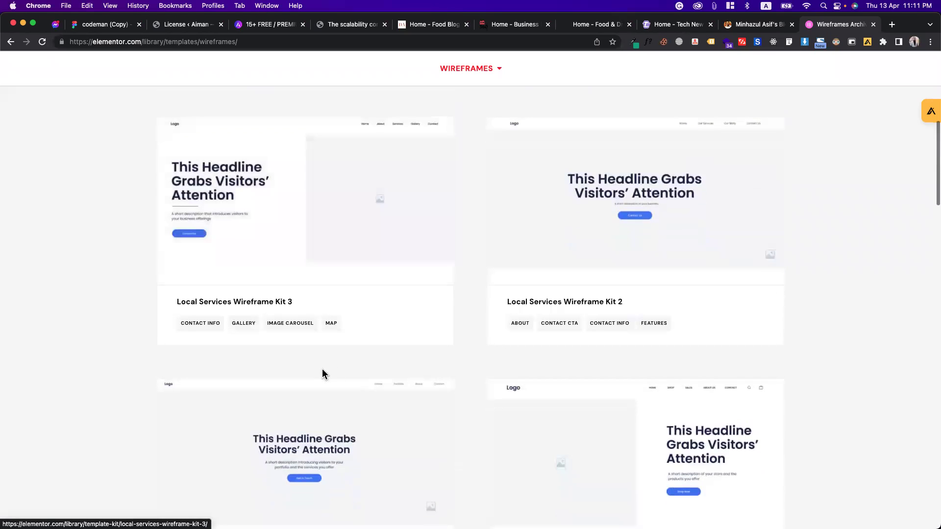
mouse_move(607, 291)
scroll(608, 291, down, 5)
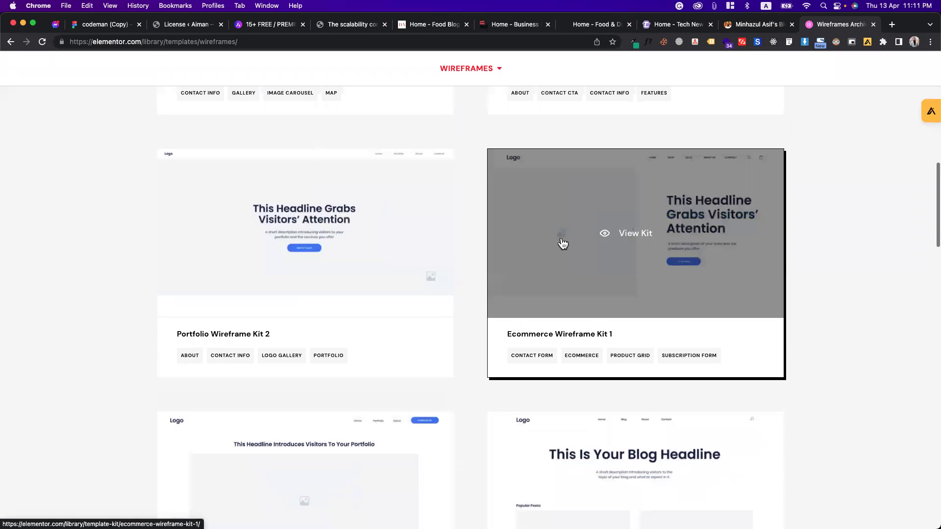
scroll(414, 310, down, 5)
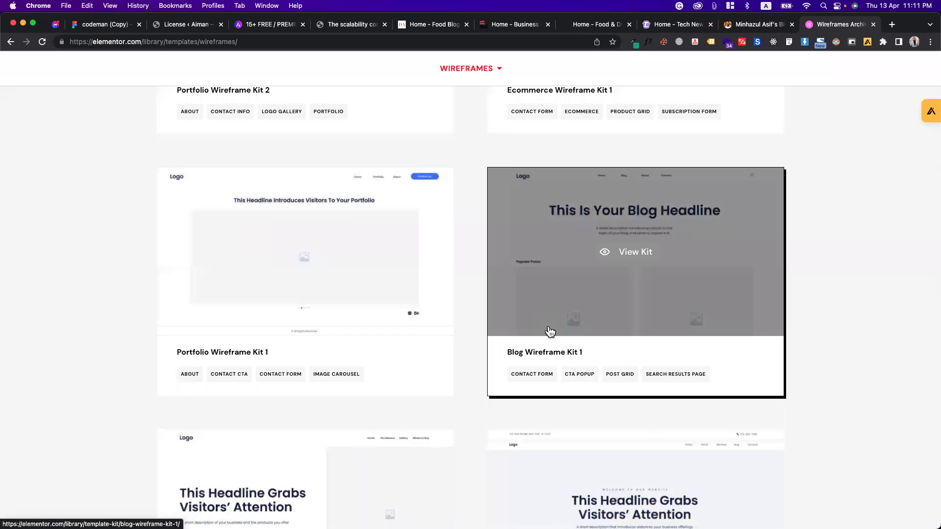
scroll(549, 331, up, 15)
scroll(549, 331, down, 8)
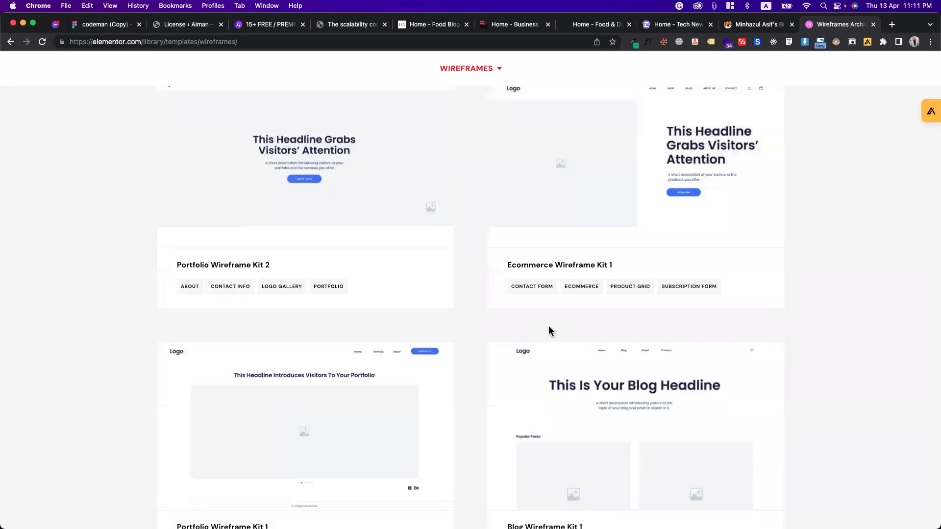
scroll(549, 326, up, 10)
scroll(405, 323, up, 5)
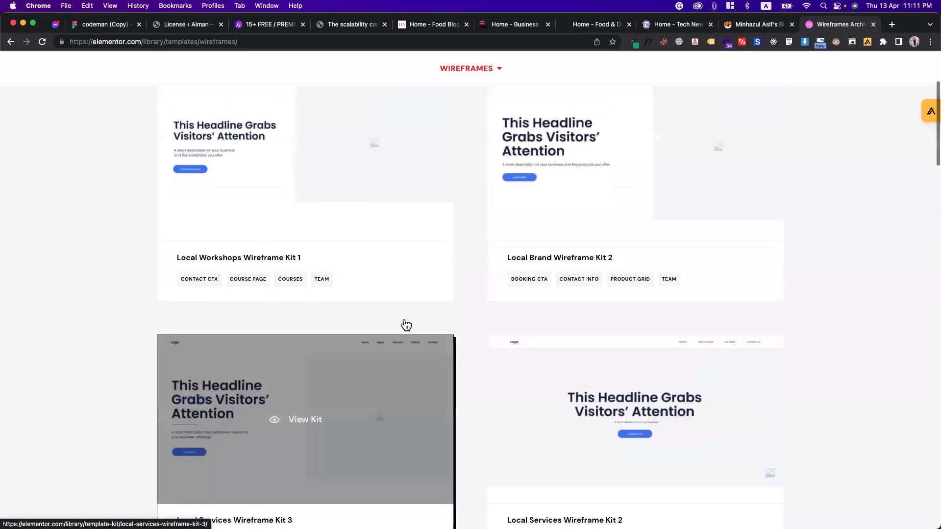
scroll(478, 333, down, 14)
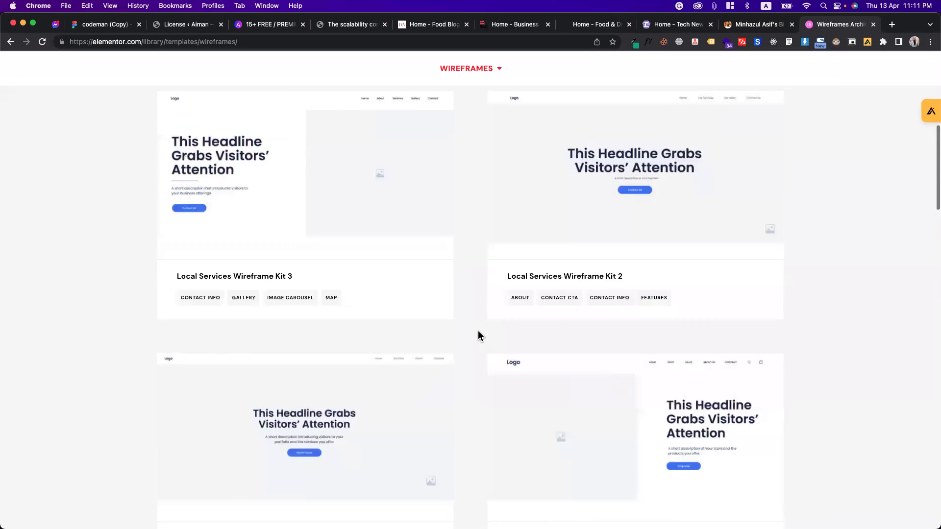
scroll(477, 333, up, 11)
scroll(479, 335, up, 1)
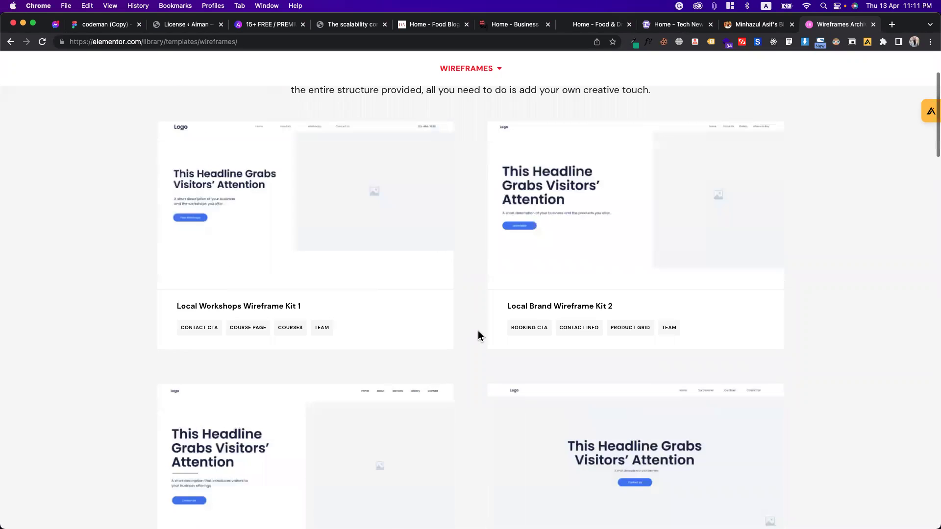
Step: Open Local Workshops Wireframe Kit 1 and start its design preview
mouse_move(273, 325)
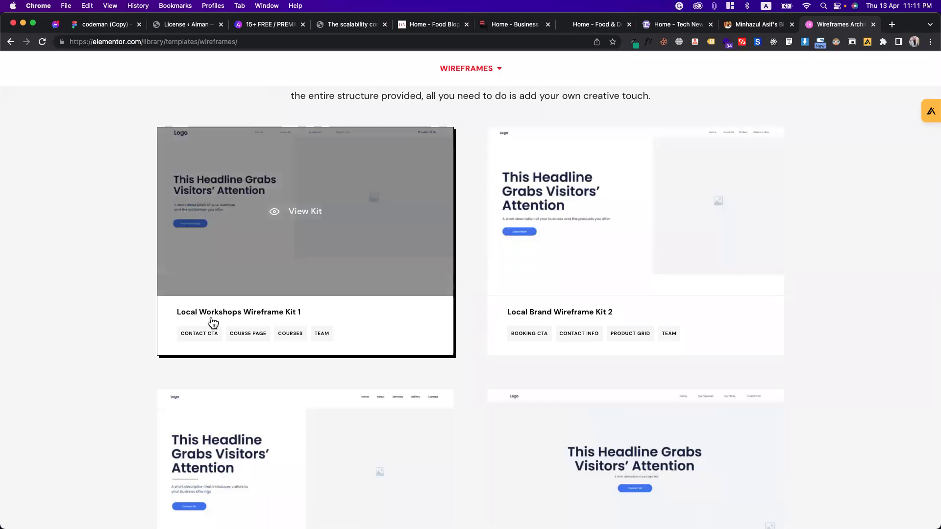
click(277, 214)
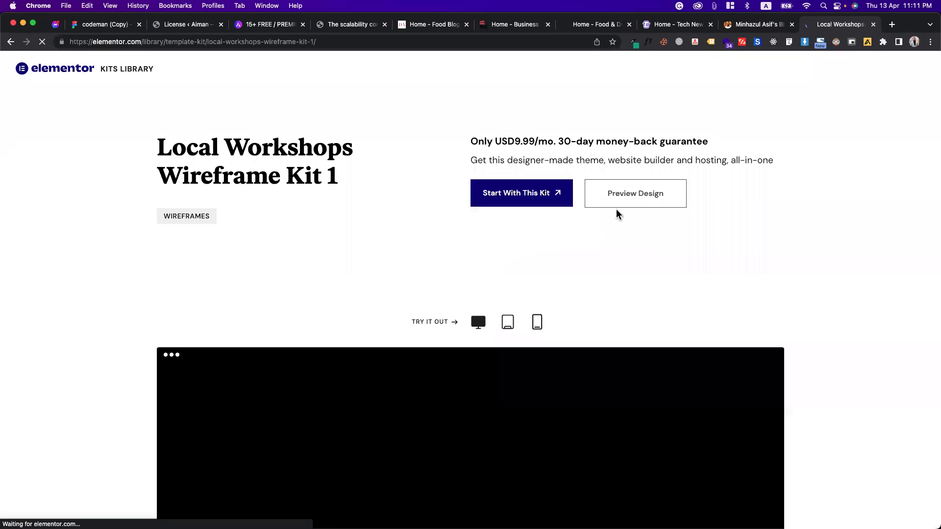
click(624, 205)
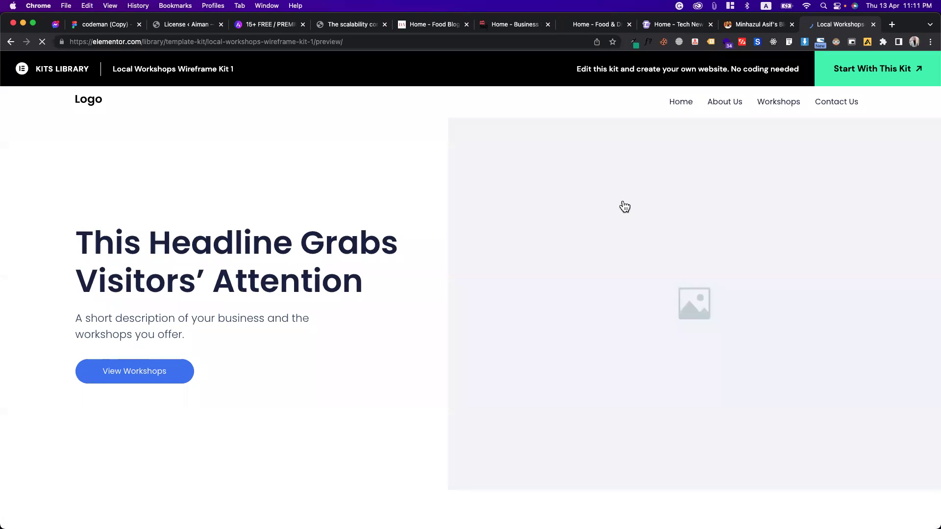
Step: Examine the section layout of the Local Workshops Wireframe Kit 1 preview from the hero section to the footer
scroll(704, 368, down, 10)
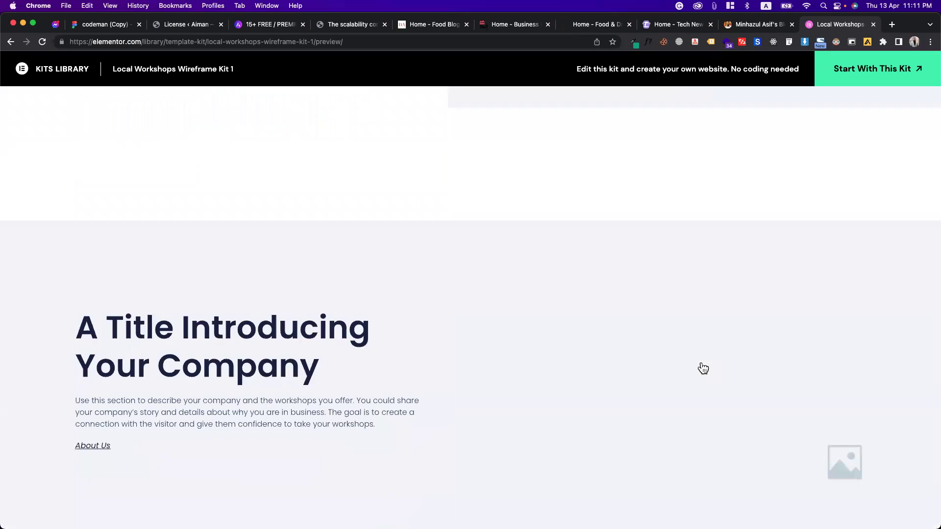
scroll(701, 363, down, 10)
scroll(702, 362, up, 5)
scroll(701, 362, down, 2)
scroll(703, 366, down, 15)
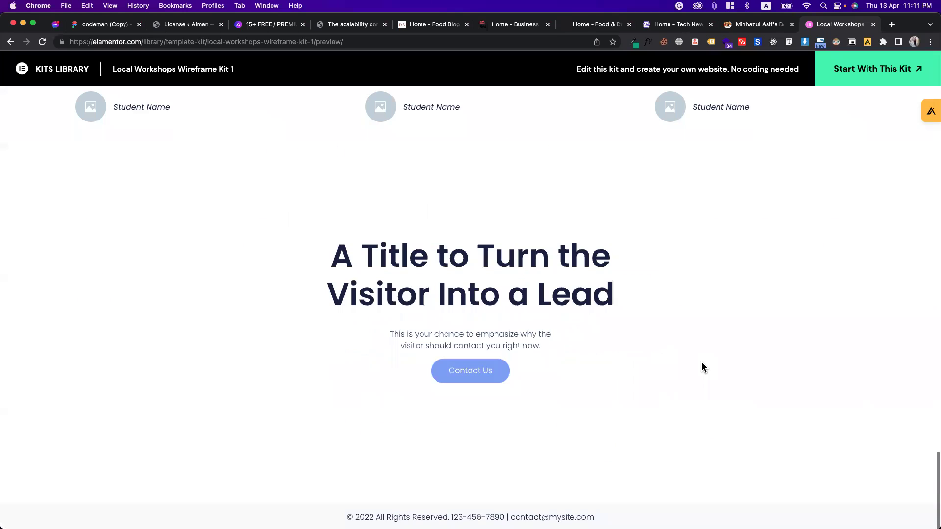
Step: Return to the start of the kit's home page preview and examine the layout of its About Us page
scroll(607, 323, up, 15)
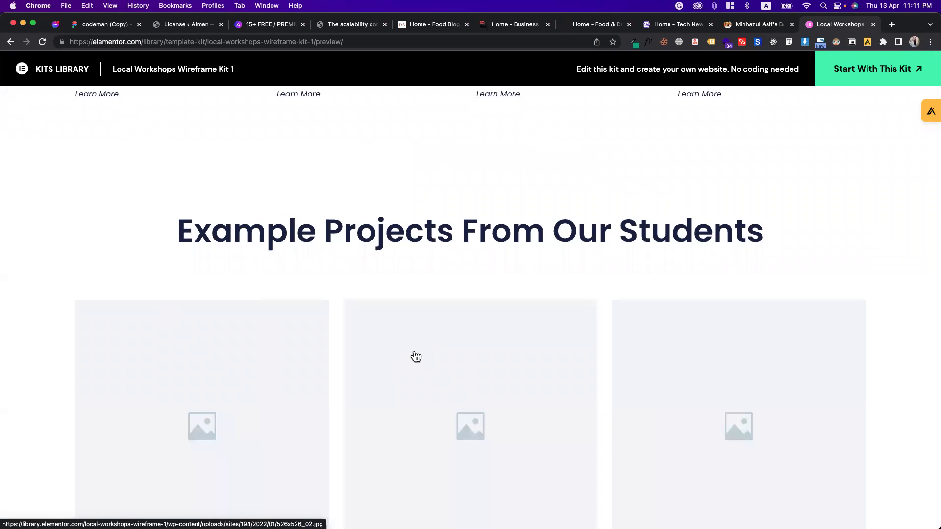
scroll(414, 357, up, 5)
scroll(608, 308, up, 10)
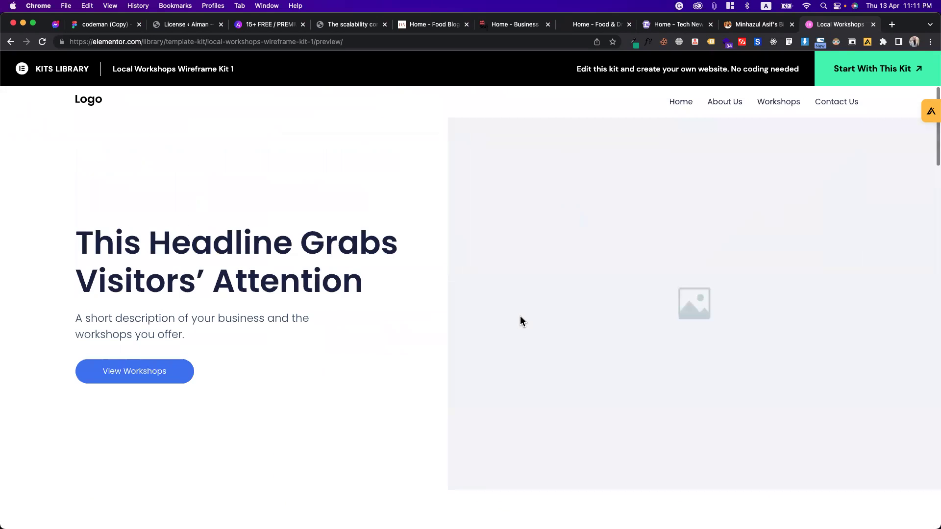
click(712, 112)
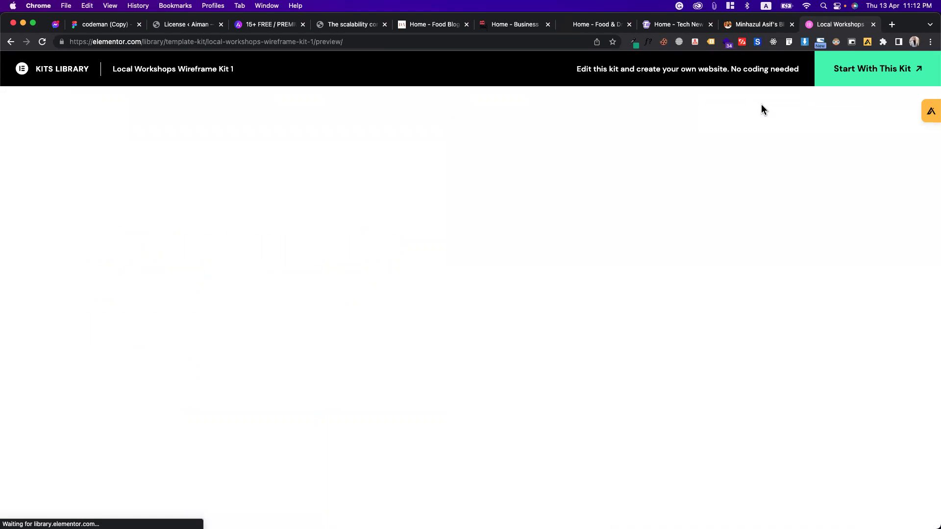
scroll(626, 225, down, 15)
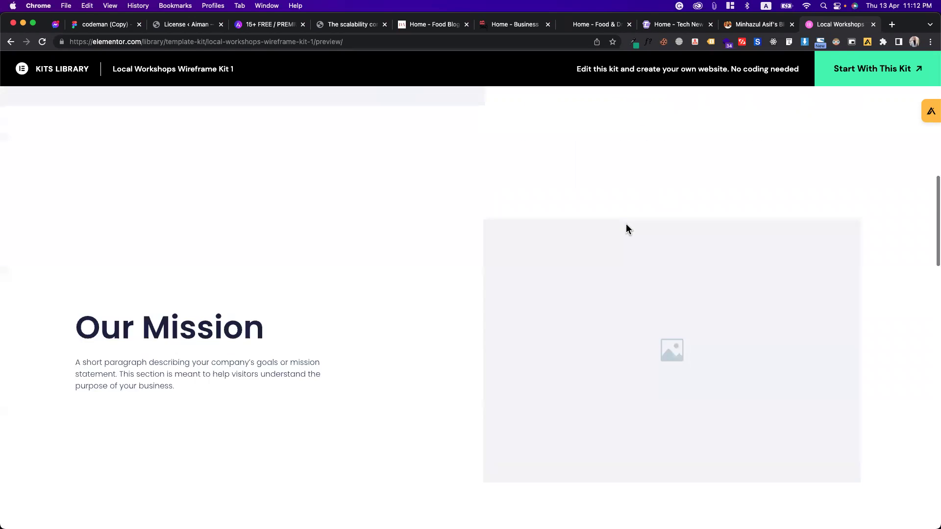
scroll(626, 225, down, 10)
scroll(626, 225, up, 12)
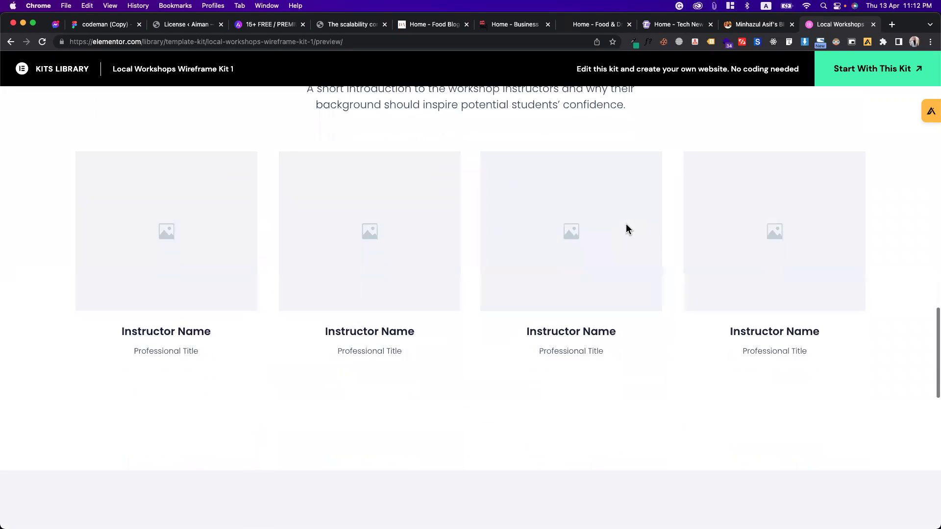
scroll(626, 223, up, 10)
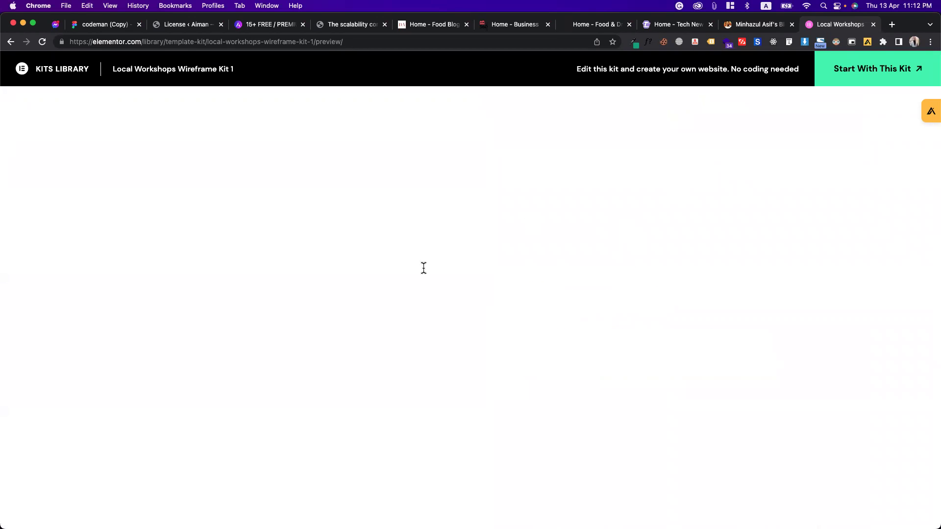
Step: Examine the layout of the kit preview's Workshops page, including the alternating text and image sections for each workshop
scroll(452, 277, down, 5)
scroll(453, 281, down, 15)
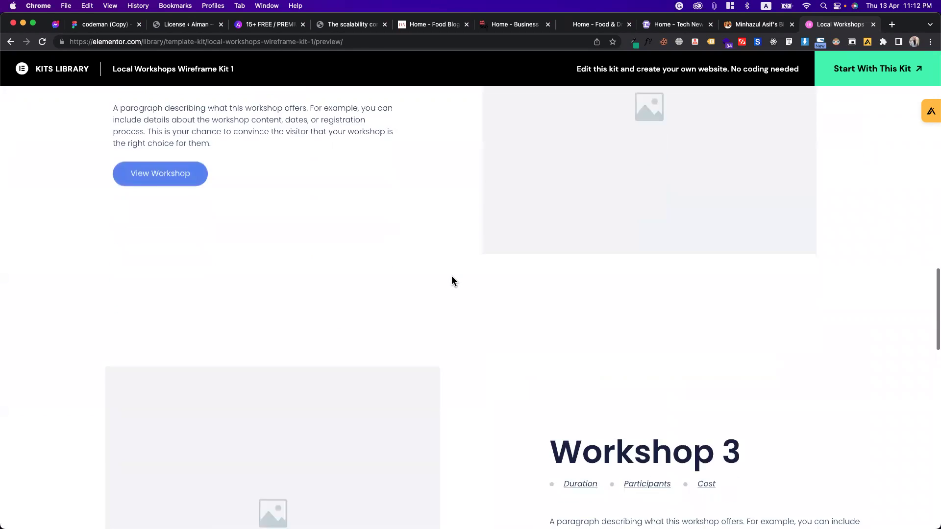
scroll(452, 279, up, 10)
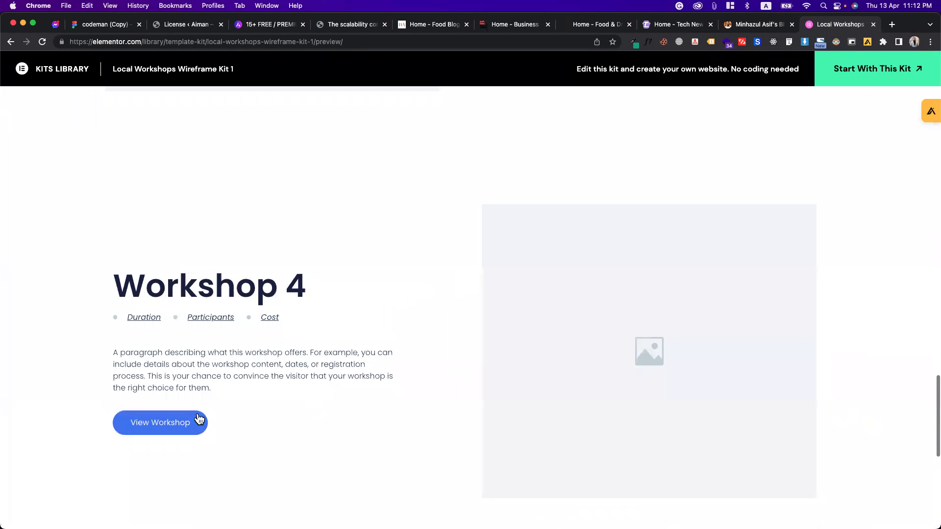
scroll(234, 388, up, 10)
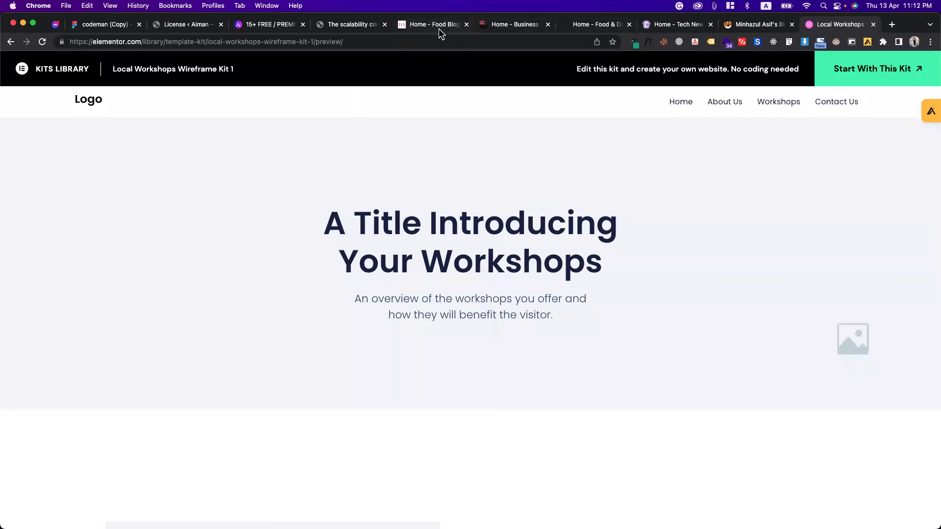
Step: Leave the kit preview, return to the full kit library and open the Food Blog Website Kit
click(10, 42)
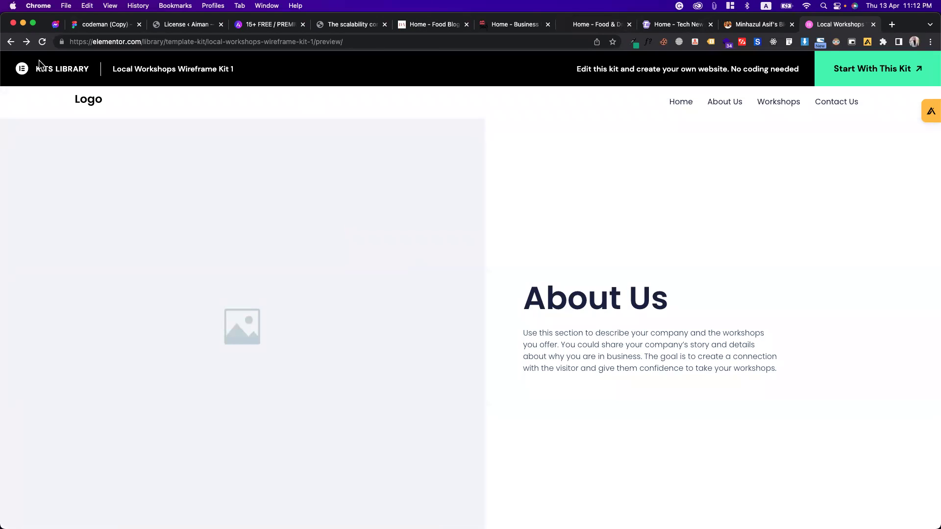
click(63, 73)
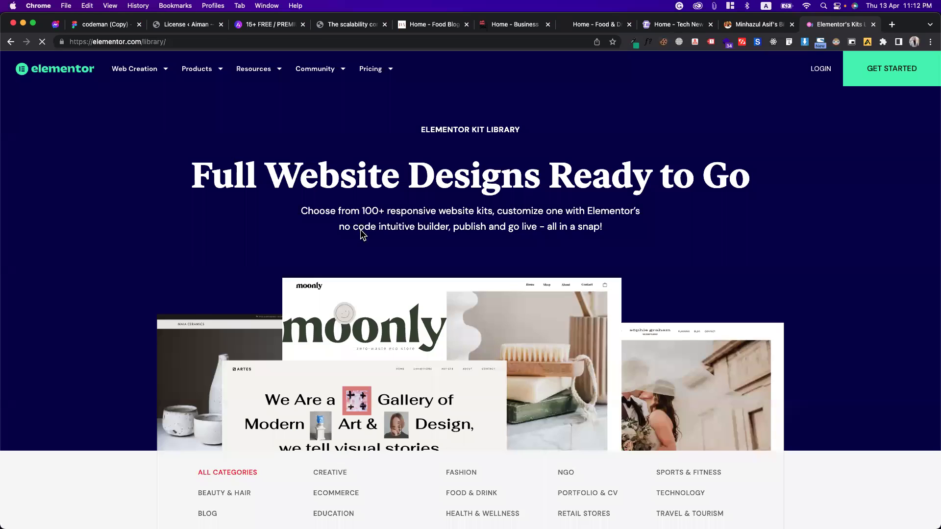
scroll(361, 235, down, 6)
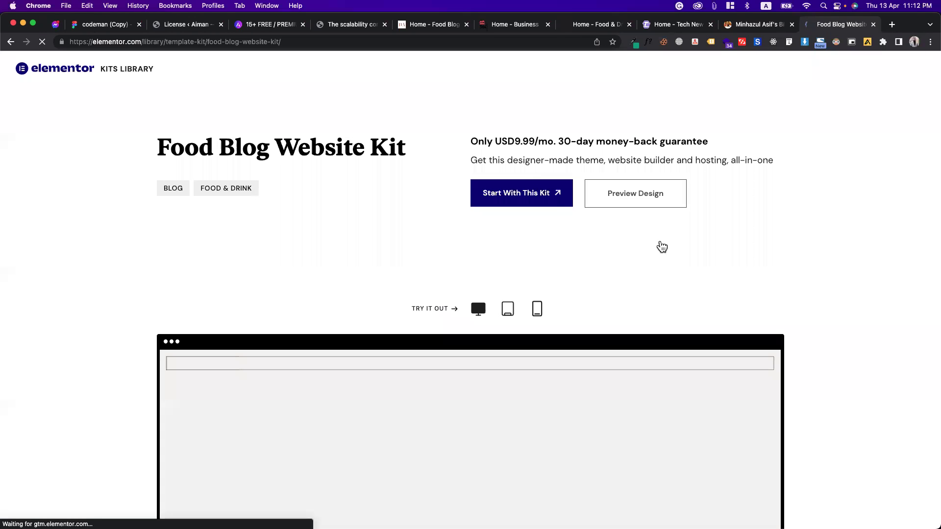
Step: Look over the Food Blog Website Kit's page and its embedded design preview
scroll(504, 246, down, 5)
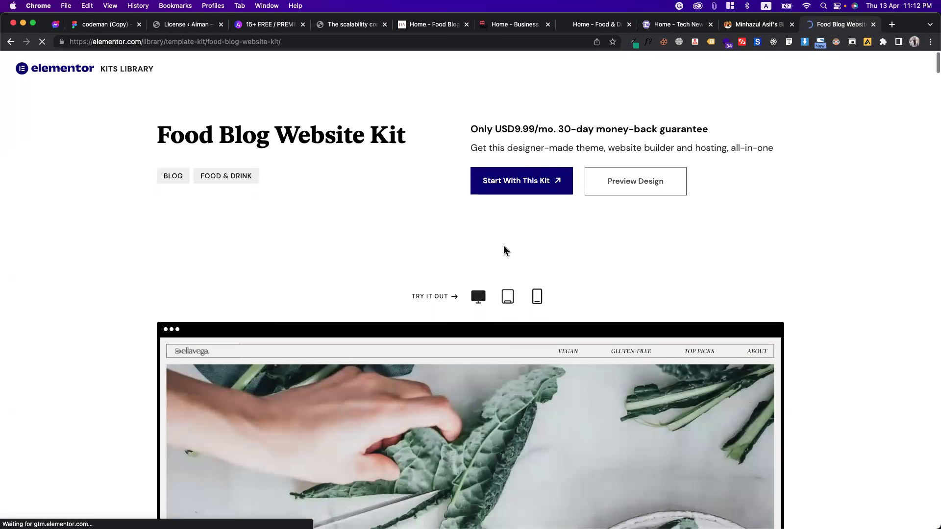
scroll(503, 246, down, 5)
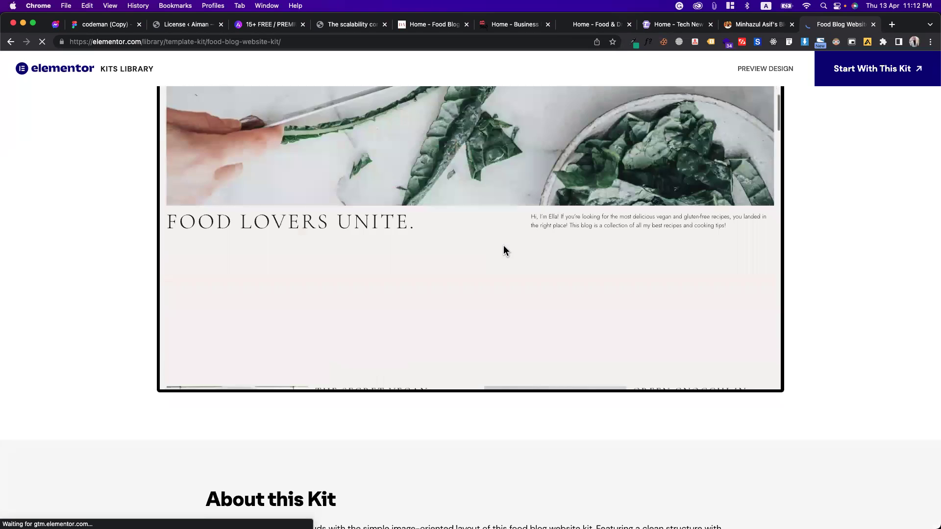
scroll(572, 319, up, 10)
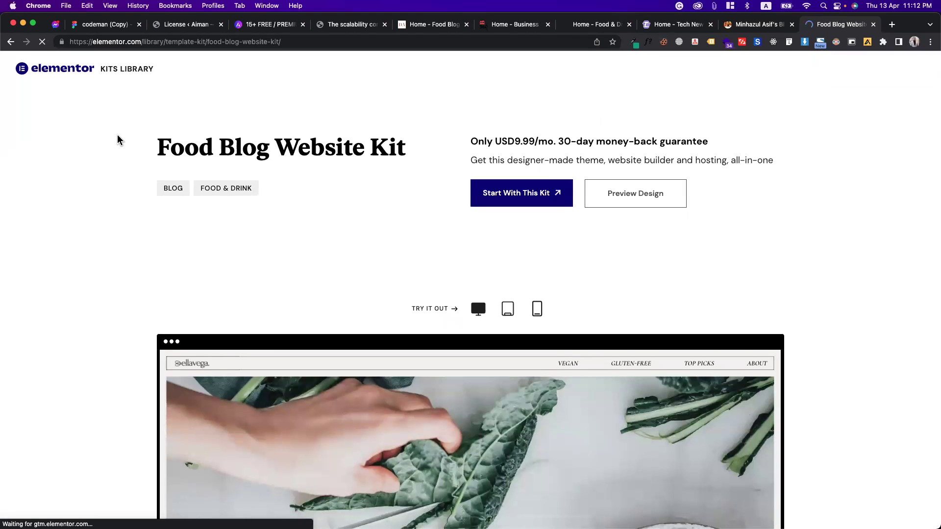
Step: Go back to the kit library, show the Wireframes category and look through all its kits
click(11, 41)
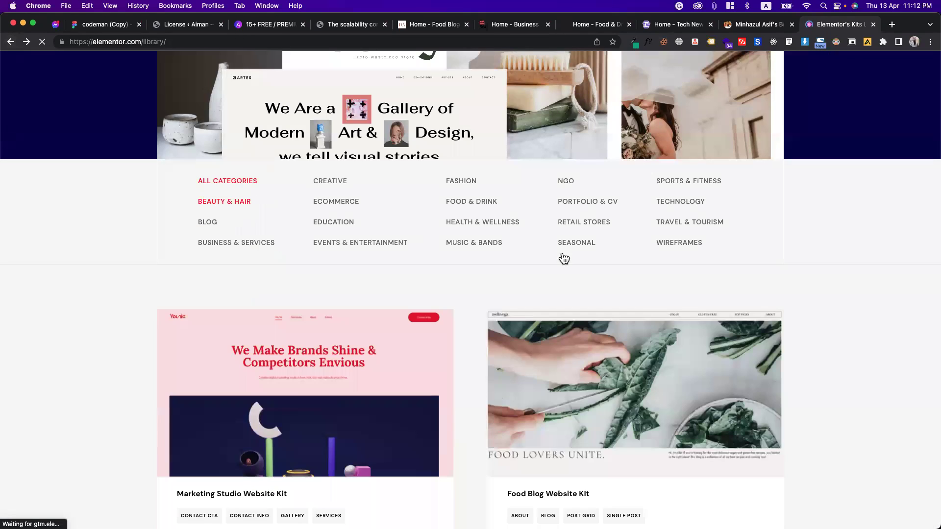
click(668, 245)
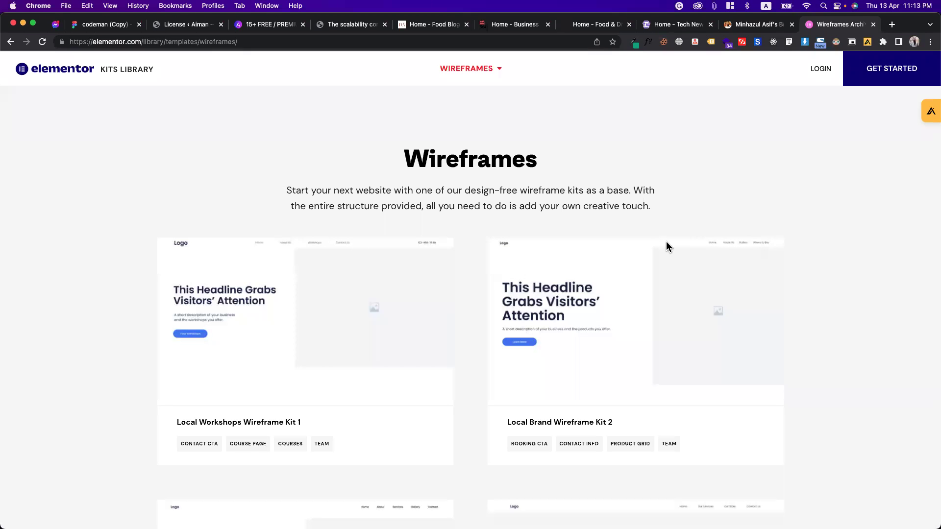
scroll(666, 241, down, 12)
scroll(666, 242, down, 9)
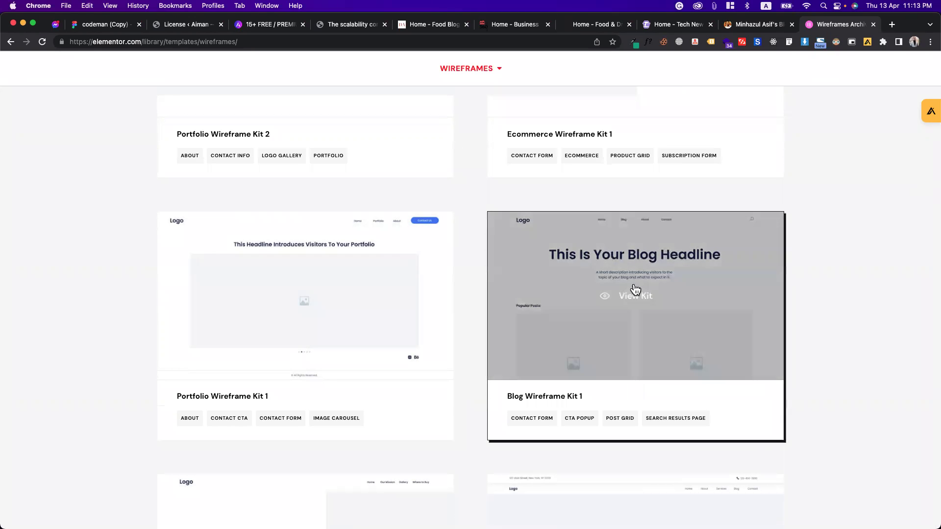
scroll(633, 289, up, 10)
scroll(635, 290, down, 15)
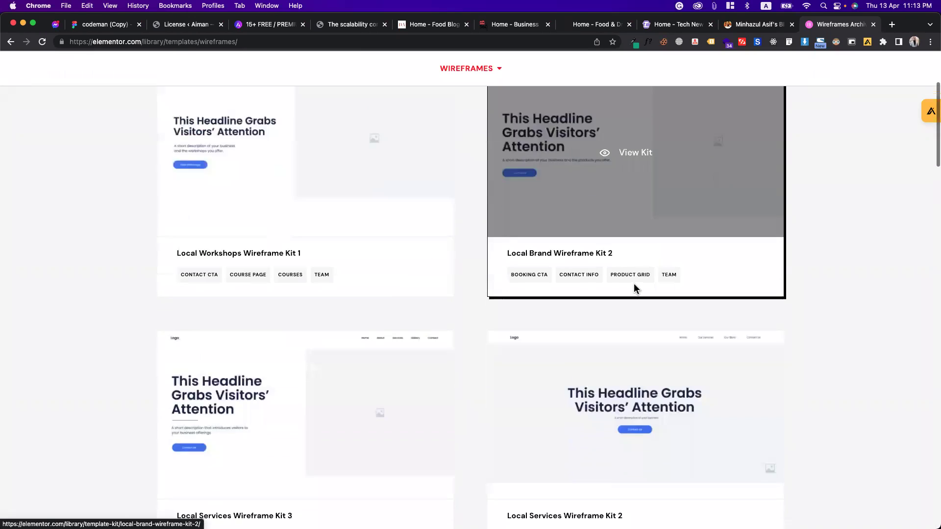
scroll(636, 291, down, 10)
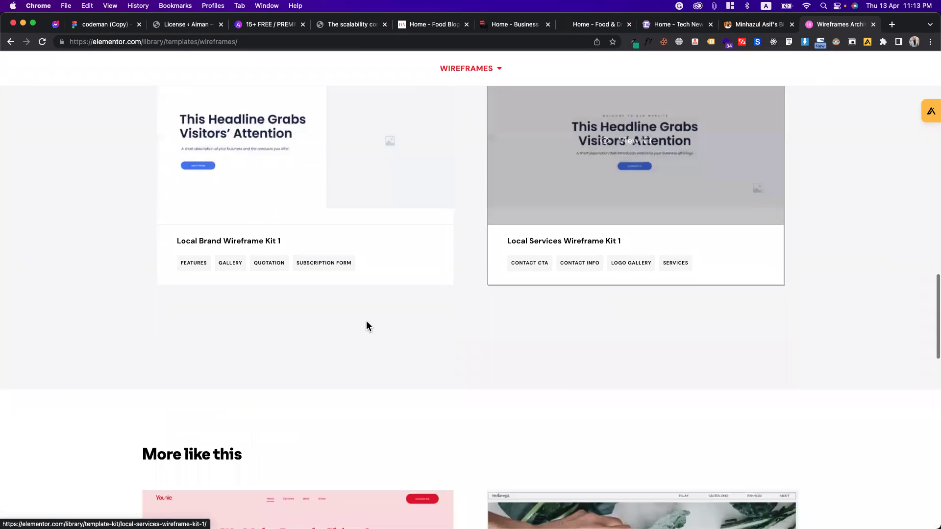
scroll(367, 320, up, 3)
scroll(368, 327, up, 20)
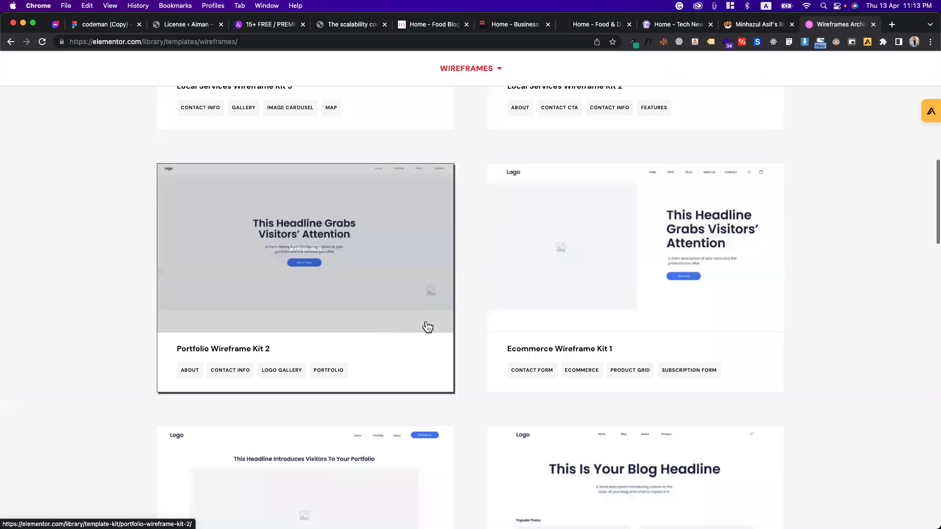
scroll(467, 296, up, 5)
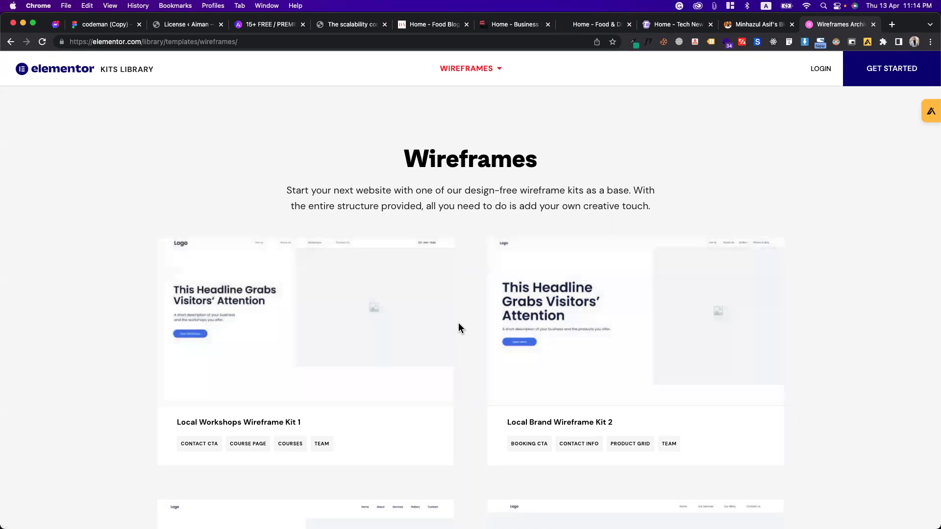
Step: Compare the hero layouts of the local services, portfolio, ecommerce, blog and local brand wireframe kits
scroll(457, 322, down, 10)
scroll(458, 323, down, 1)
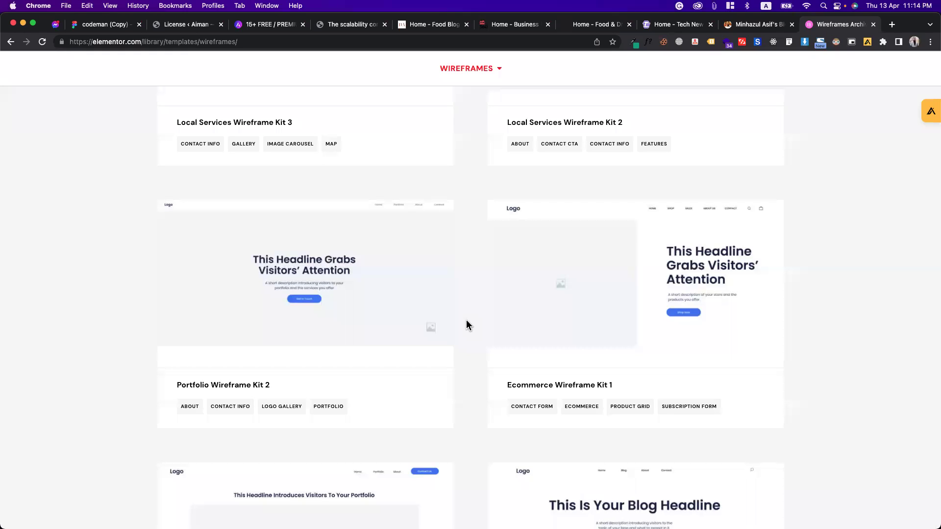
scroll(466, 324, down, 10)
scroll(466, 324, up, 13)
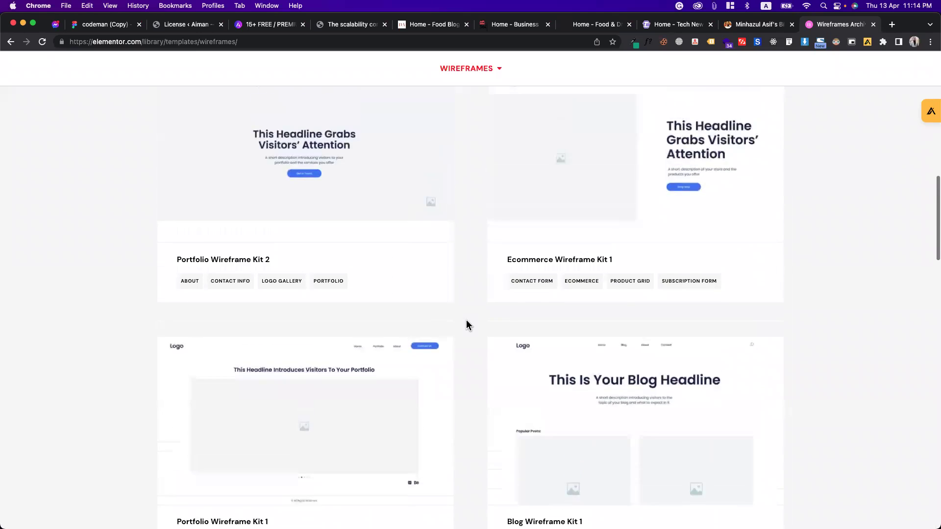
scroll(540, 373, down, 4)
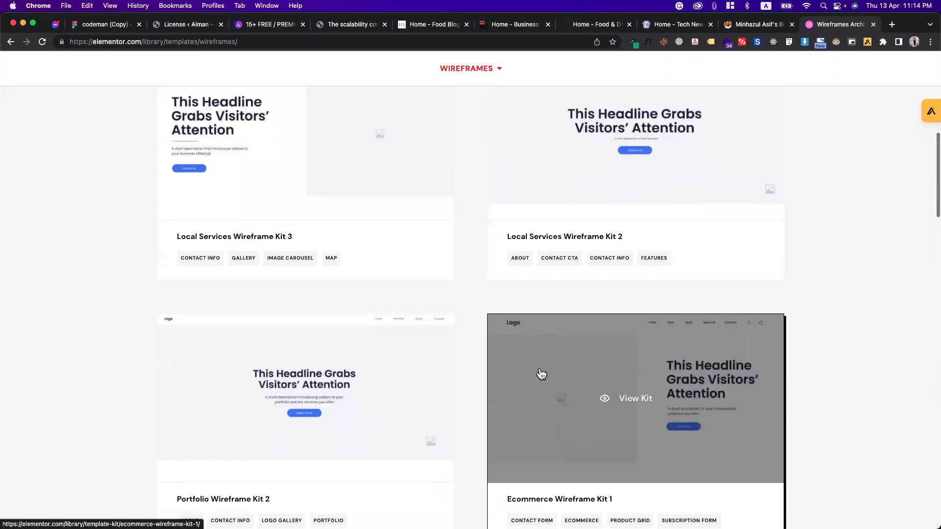
scroll(541, 373, down, 4)
scroll(539, 368, up, 1)
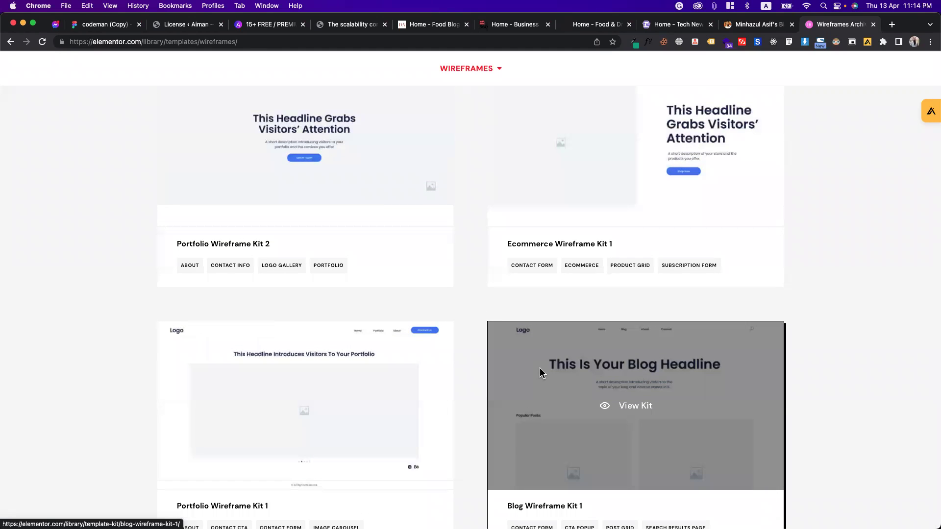
scroll(540, 368, up, 6)
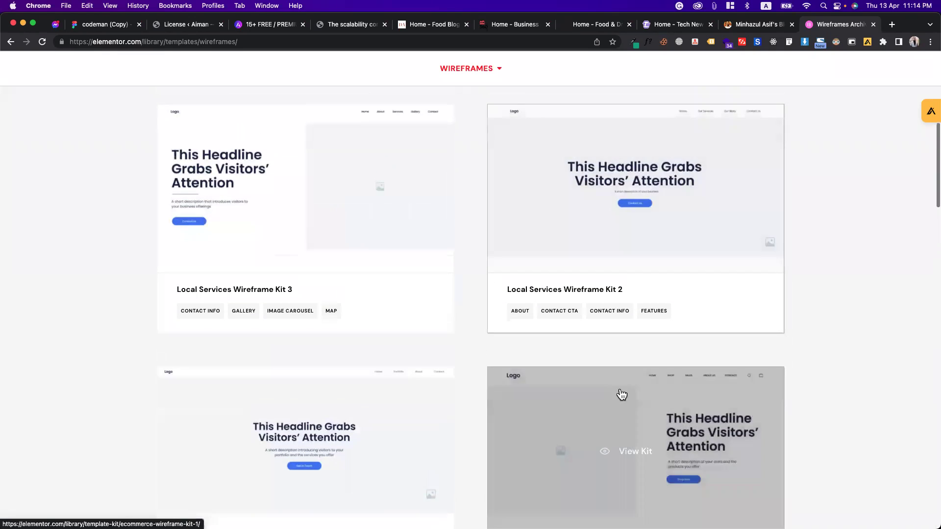
scroll(493, 343, down, 12)
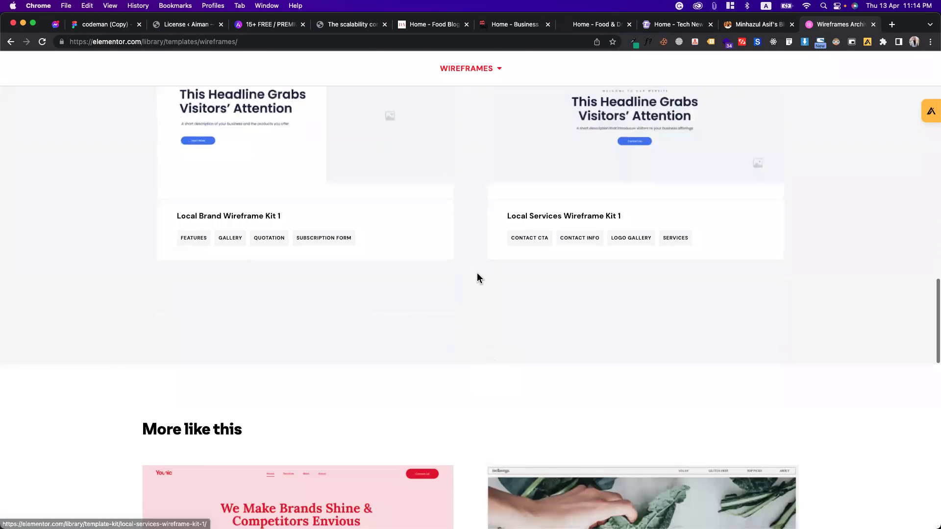
scroll(492, 325, up, 3)
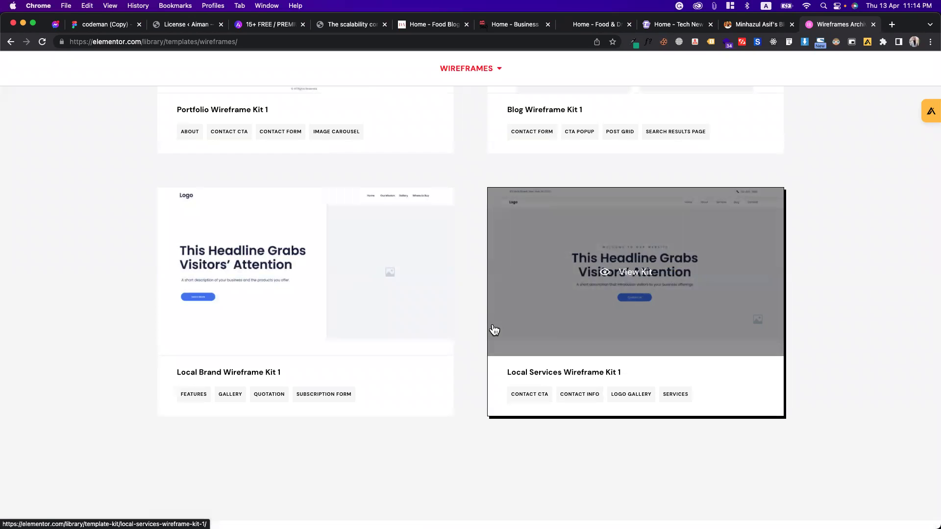
scroll(494, 330, up, 5)
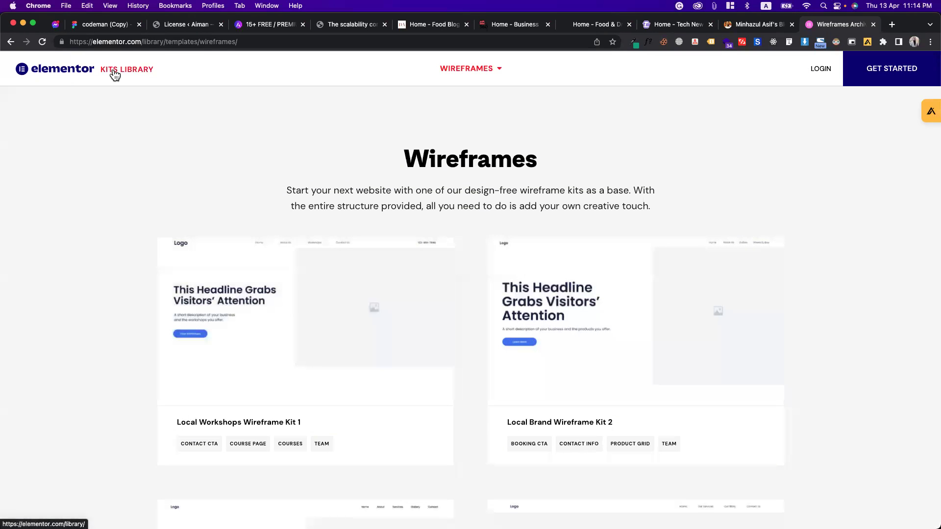
Step: Return to the full kit library and show the Blog category
click(114, 73)
scroll(402, 266, down, 10)
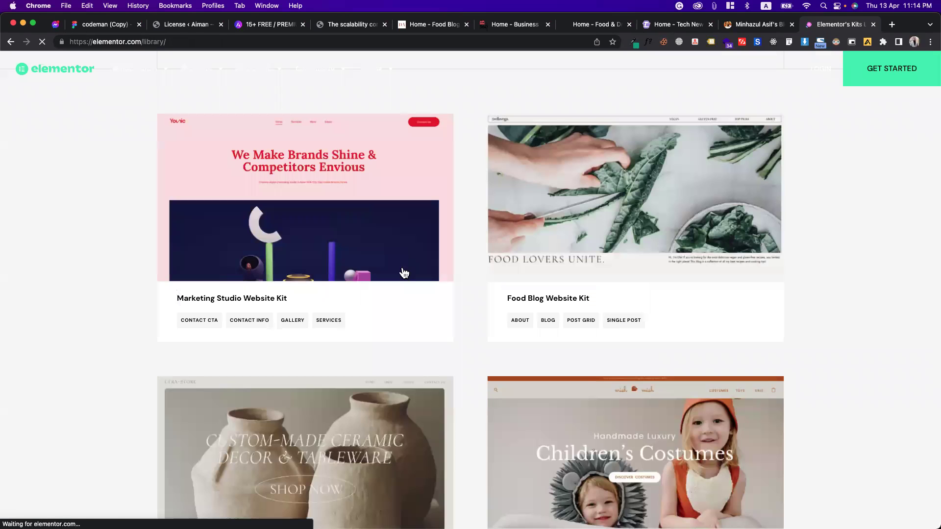
scroll(399, 269, up, 5)
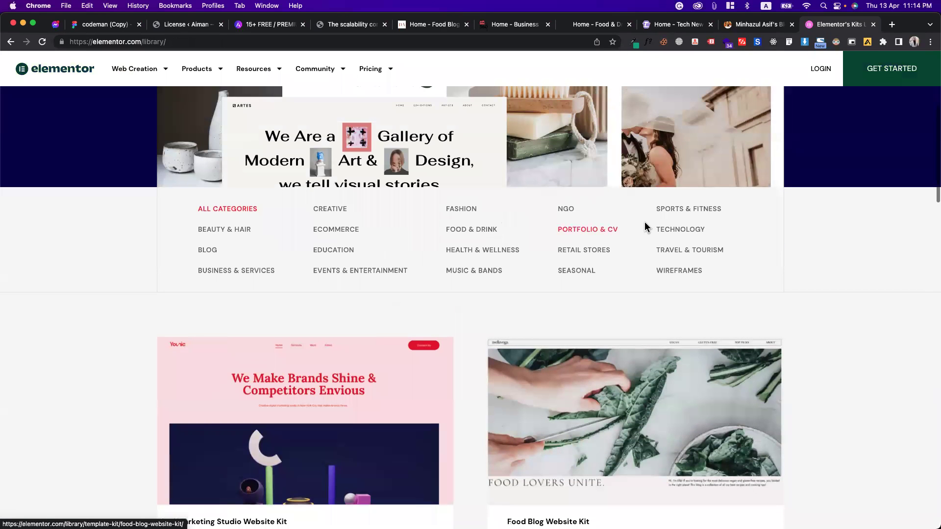
click(210, 254)
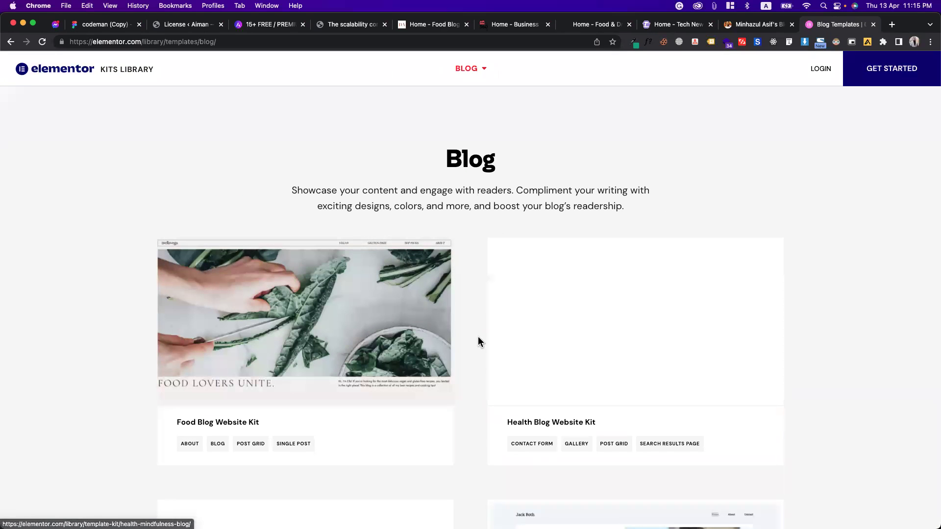
Step: Look through the blog website kits, including the fashion, business advisor, travel and sports ones
scroll(479, 340, down, 3)
scroll(479, 340, down, 5)
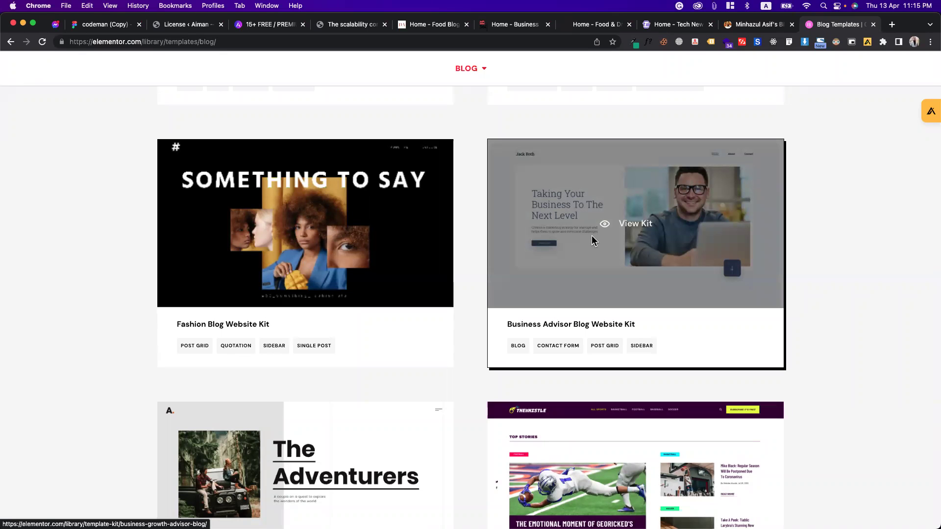
scroll(592, 239, down, 7)
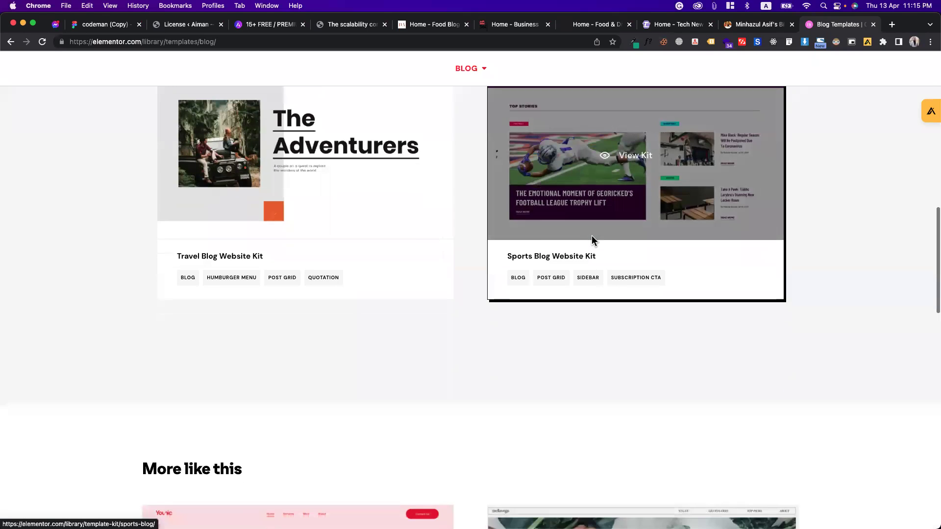
Step: Open the full design preview of the Business Advisor Blog Website Kit
scroll(592, 239, up, 2)
scroll(677, 326, up, 10)
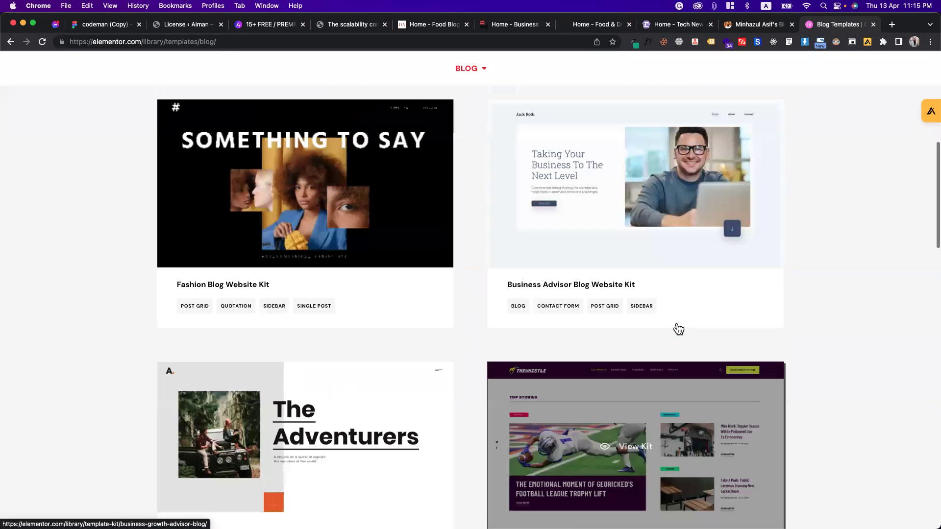
scroll(678, 328, down, 5)
click(622, 272)
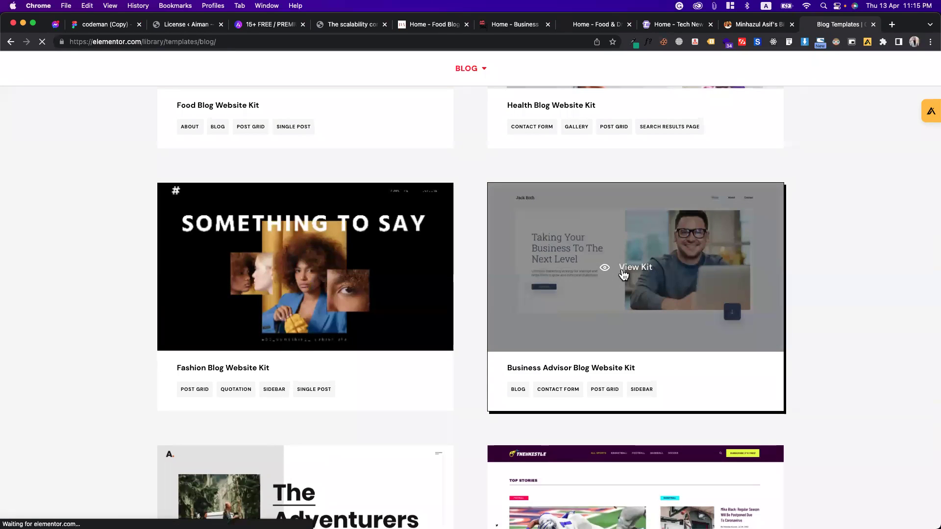
scroll(532, 294, down, 5)
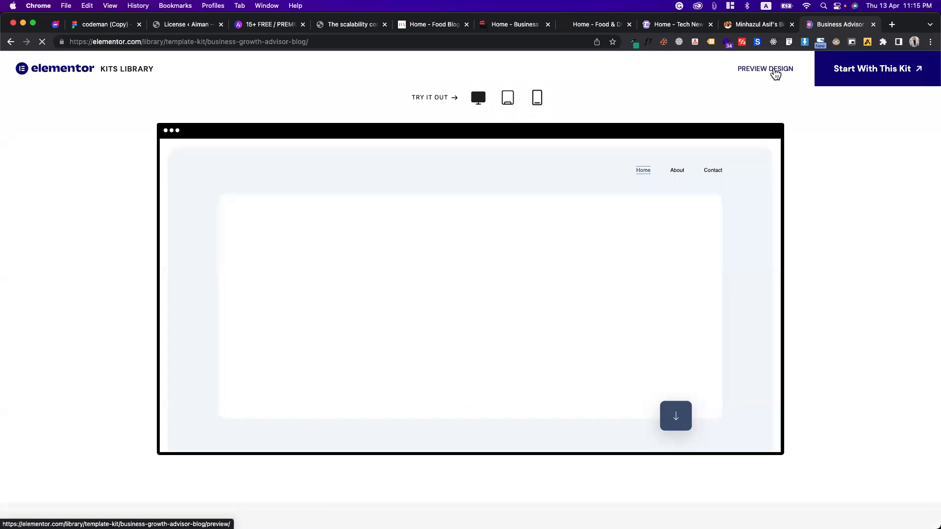
click(774, 69)
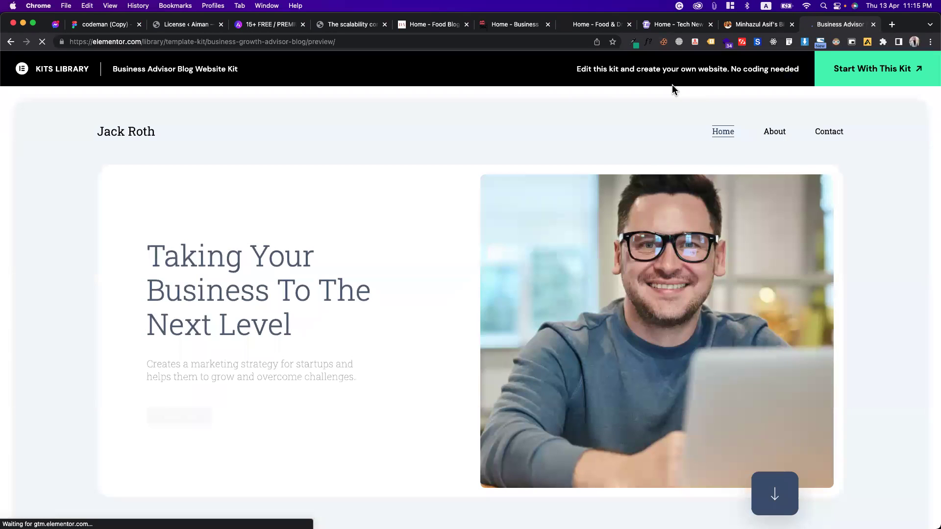
Step: Look through the kit's home page and its "Monitor Your Sales And Success" post layout, and return to the kit's home page
scroll(469, 211, down, 5)
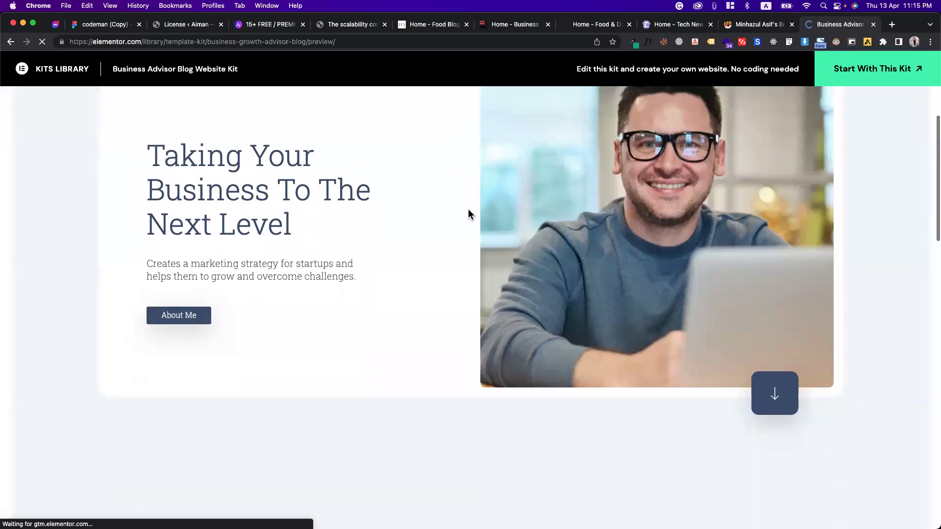
scroll(468, 215, down, 7)
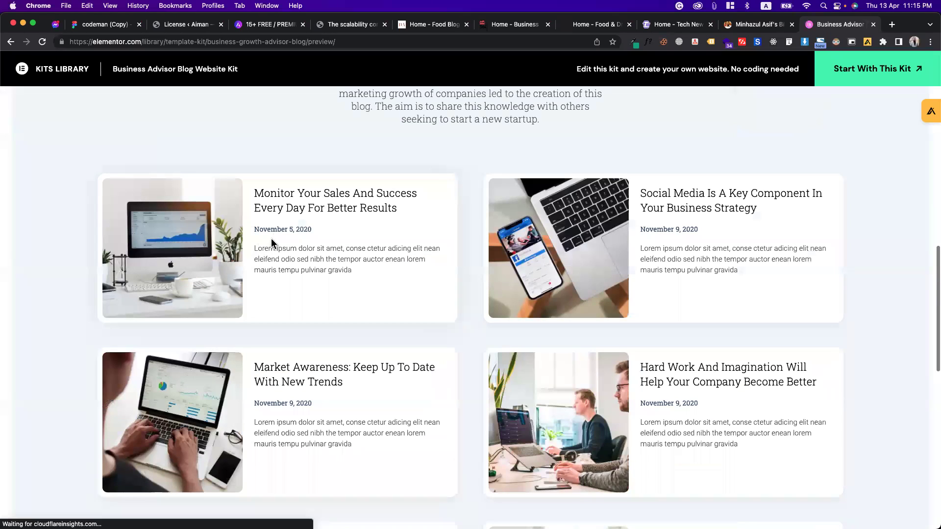
click(292, 214)
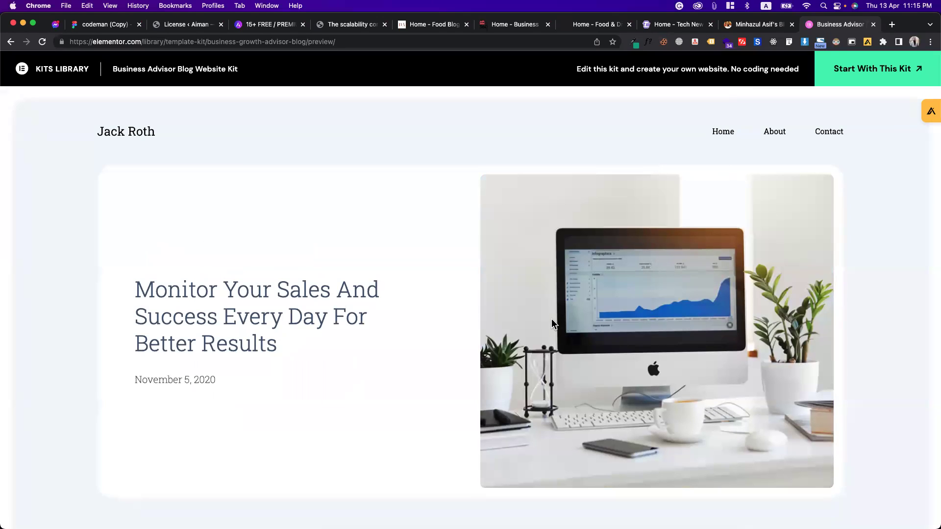
scroll(552, 319, down, 10)
scroll(552, 323, down, 5)
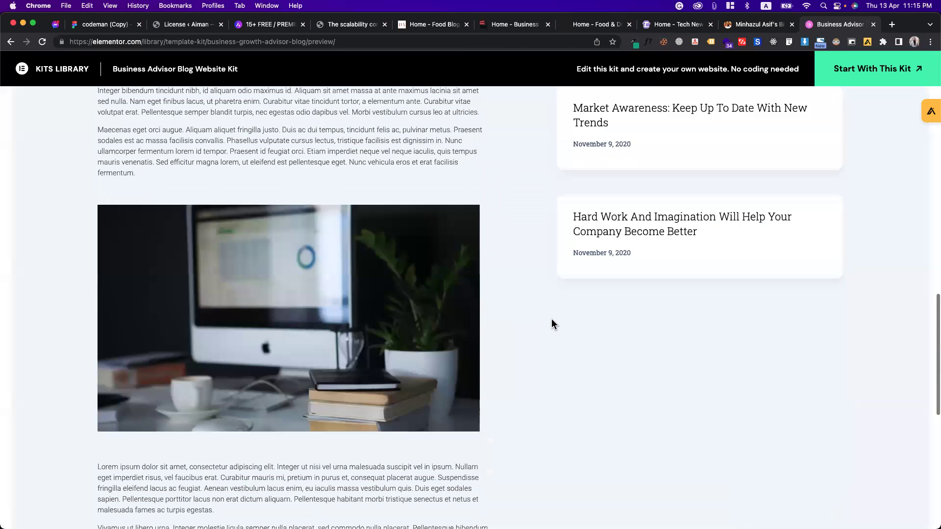
scroll(551, 324, up, 15)
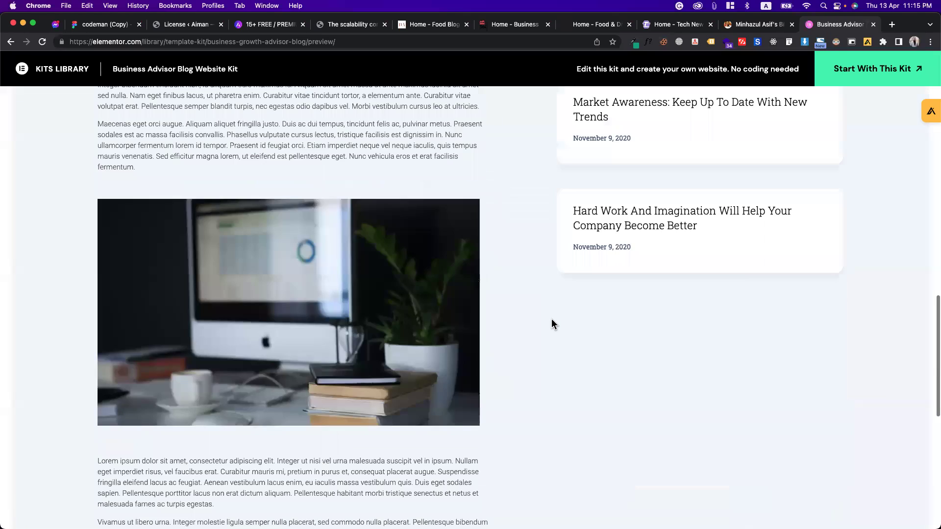
click(722, 133)
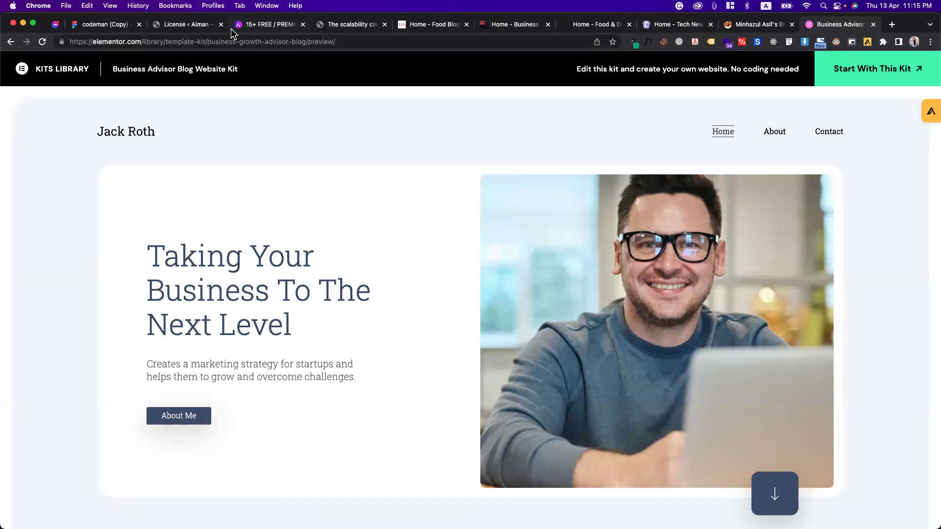
Step: Switch to the WordPress admin, publish a new page titled "home" and view it on the site
click(211, 27)
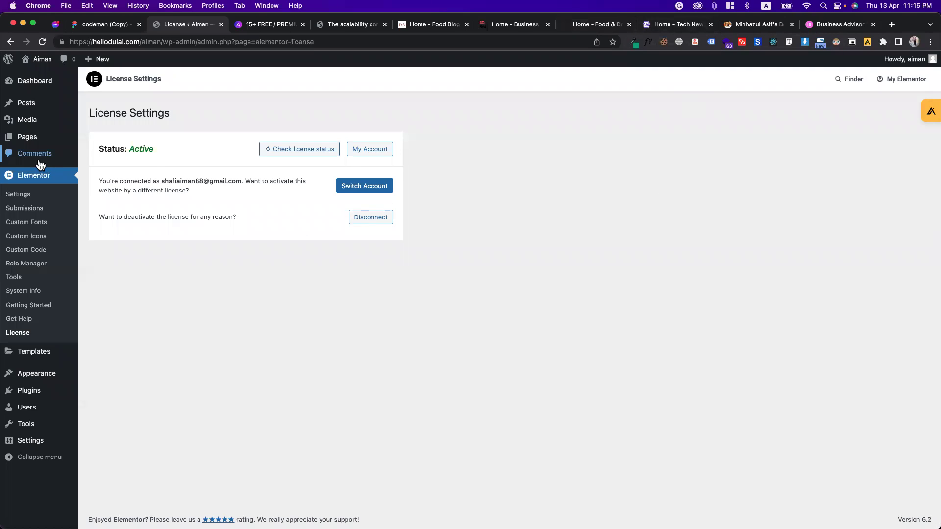
mouse_move(45, 148)
click(93, 154)
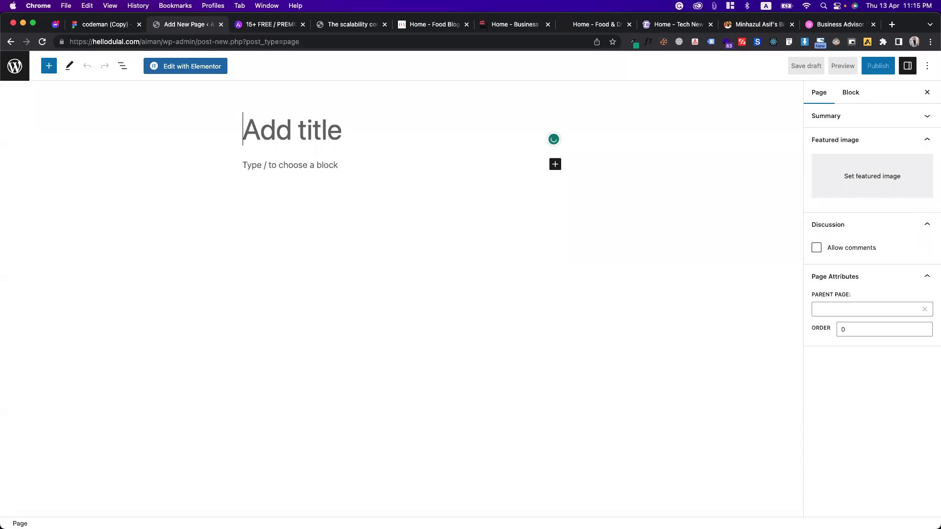
text(home)
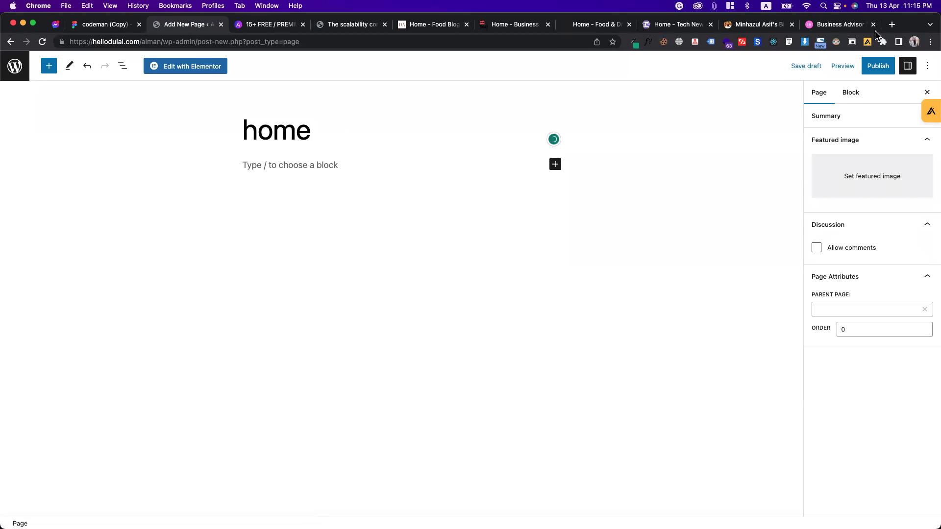
click(881, 67)
click(855, 66)
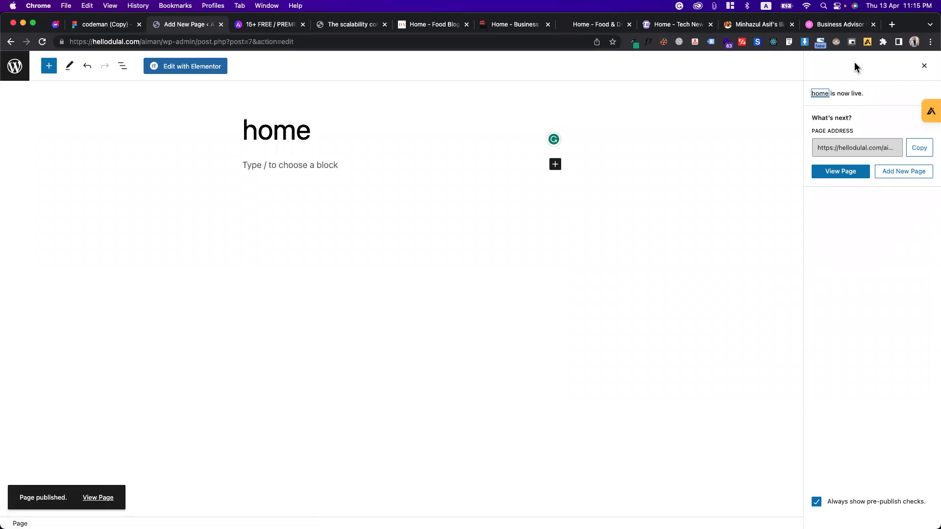
click(834, 175)
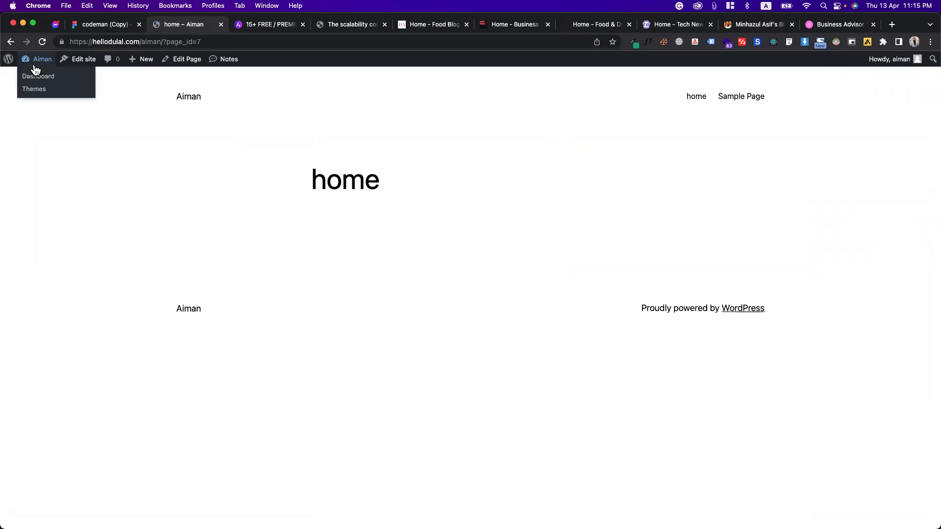
Step: Return to the site's dashboard and search the directory of new themes for "hello"
click(38, 76)
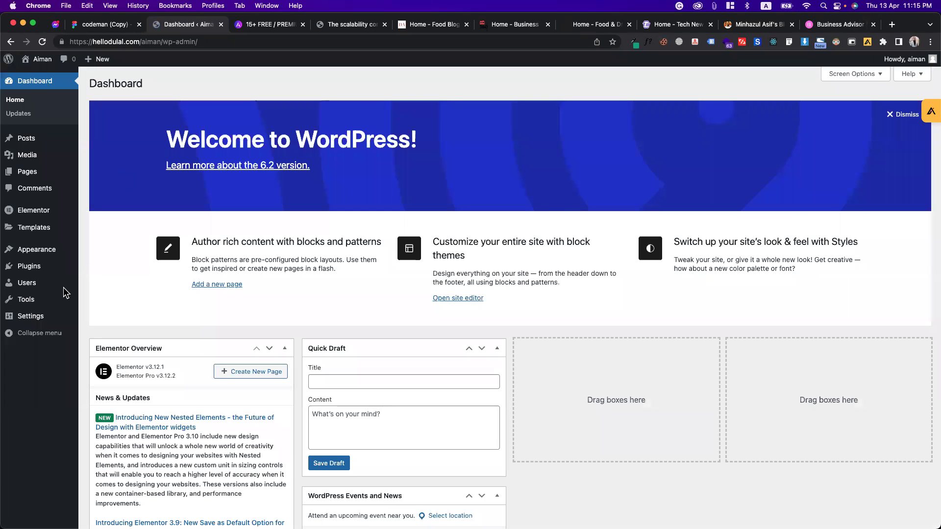
mouse_move(51, 259)
click(100, 253)
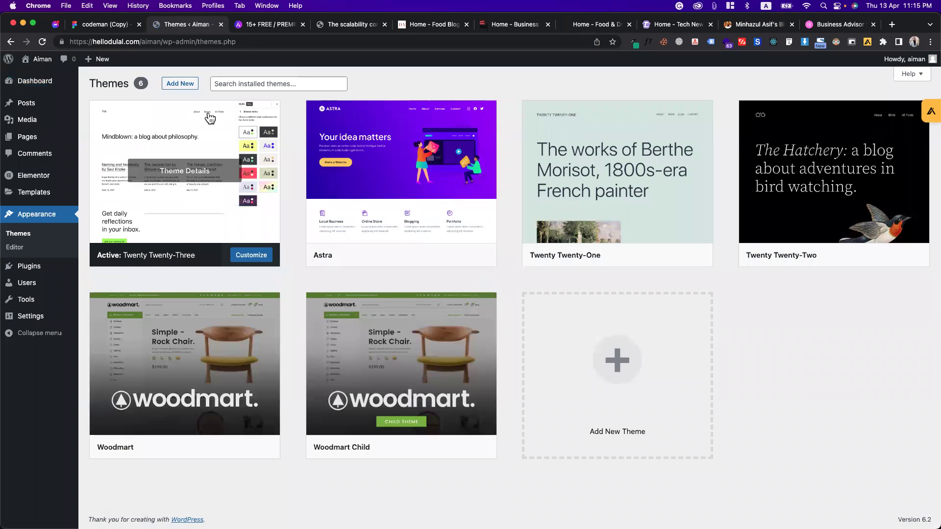
mouse_move(422, 217)
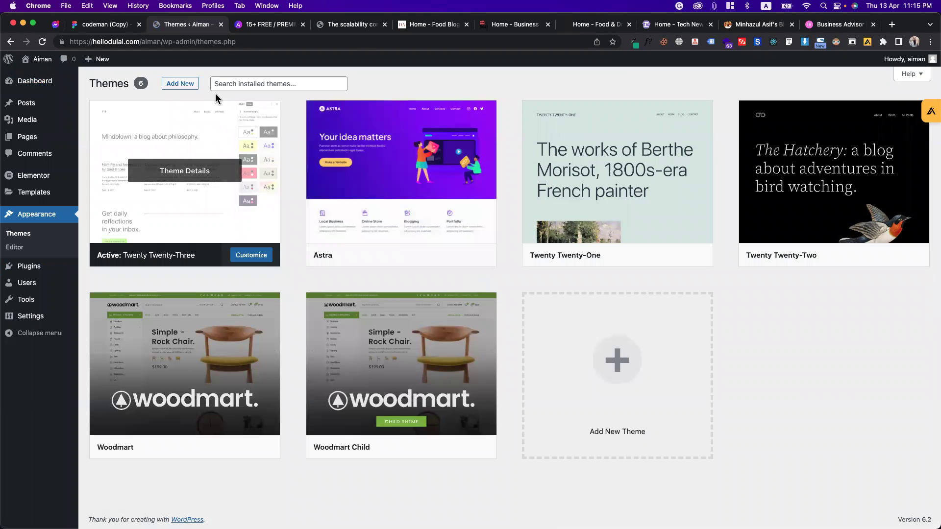
click(181, 84)
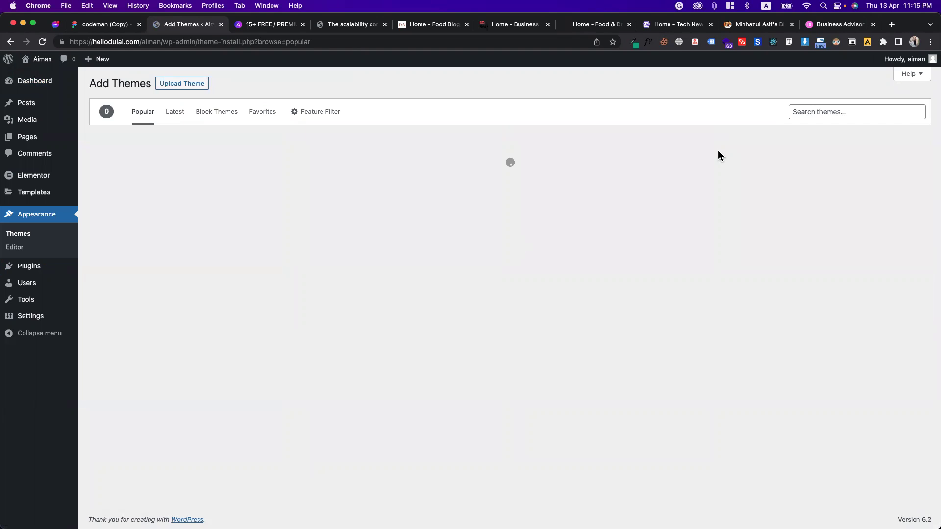
click(810, 110)
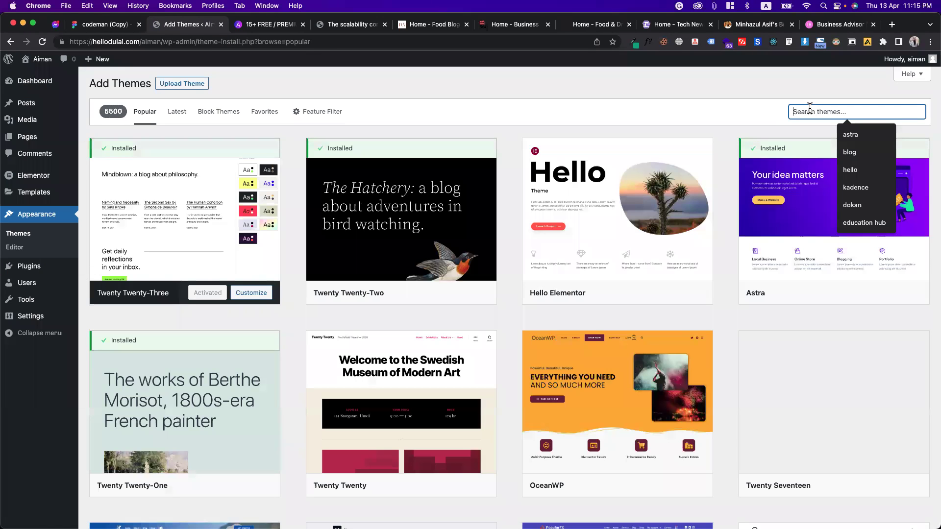
text(hello)
key(Return)
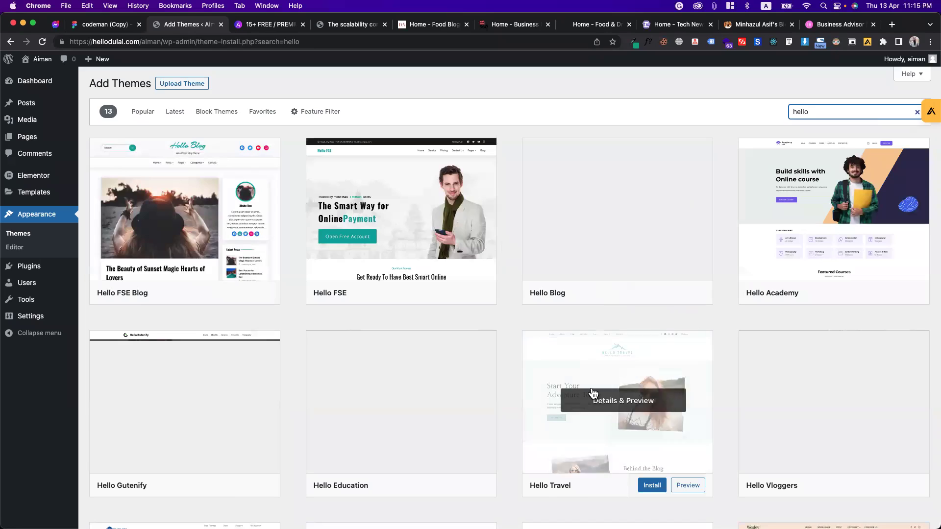
Step: Install and activate the Hello Elementor theme
scroll(603, 392, down, 5)
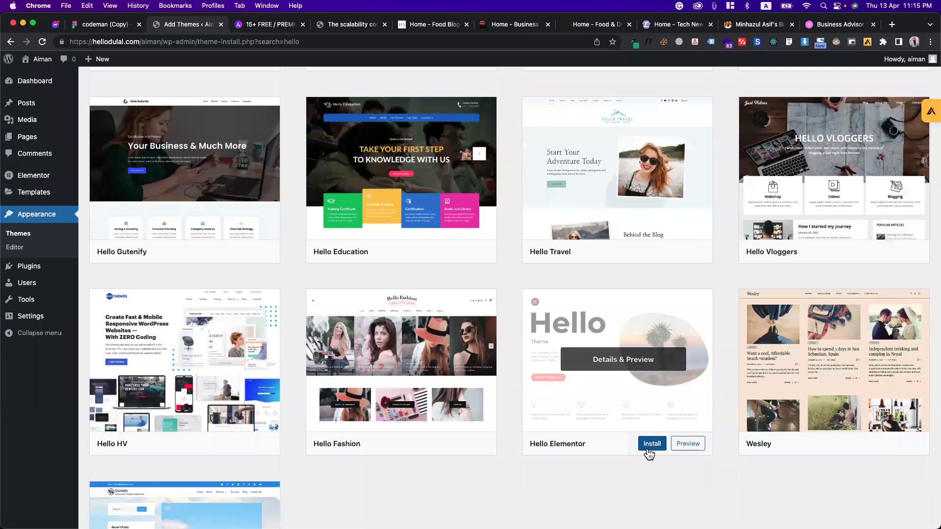
click(648, 447)
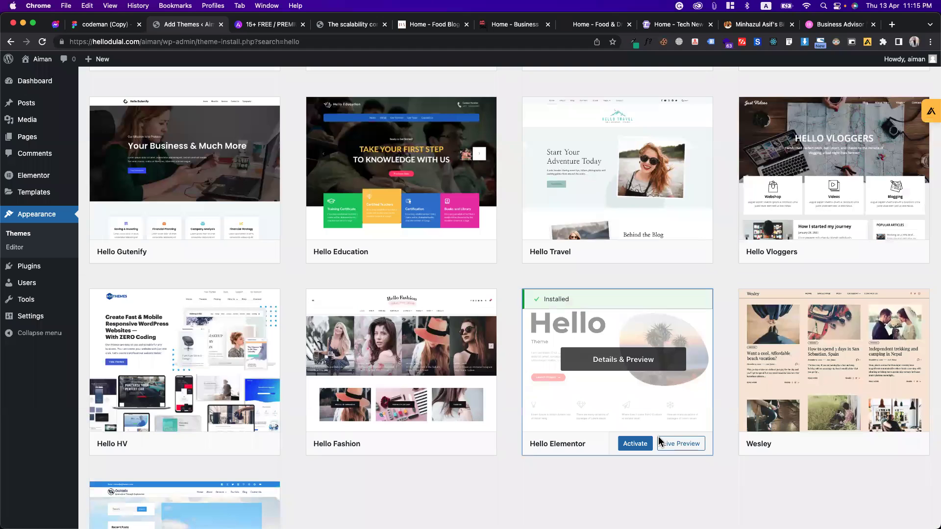
click(640, 445)
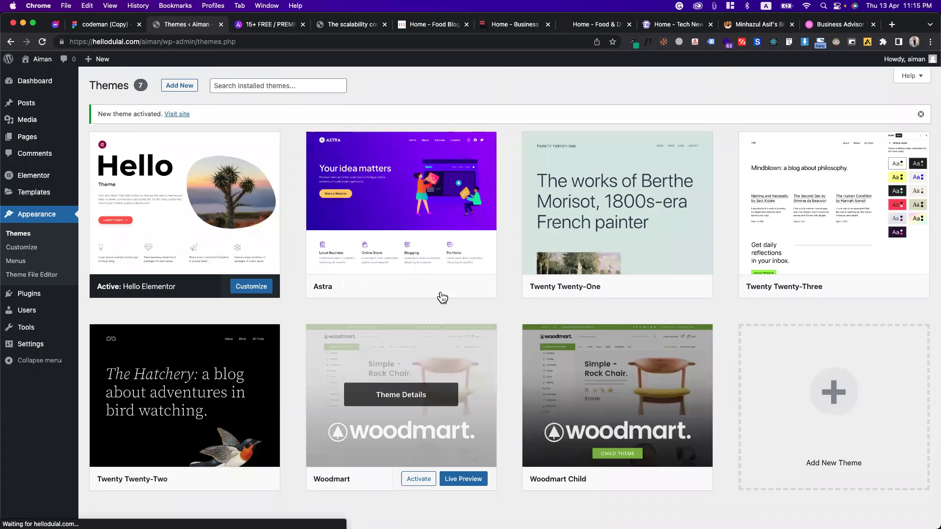
Step: Check the home page in the block editor and return to the list of all pages
mouse_move(38, 133)
click(94, 140)
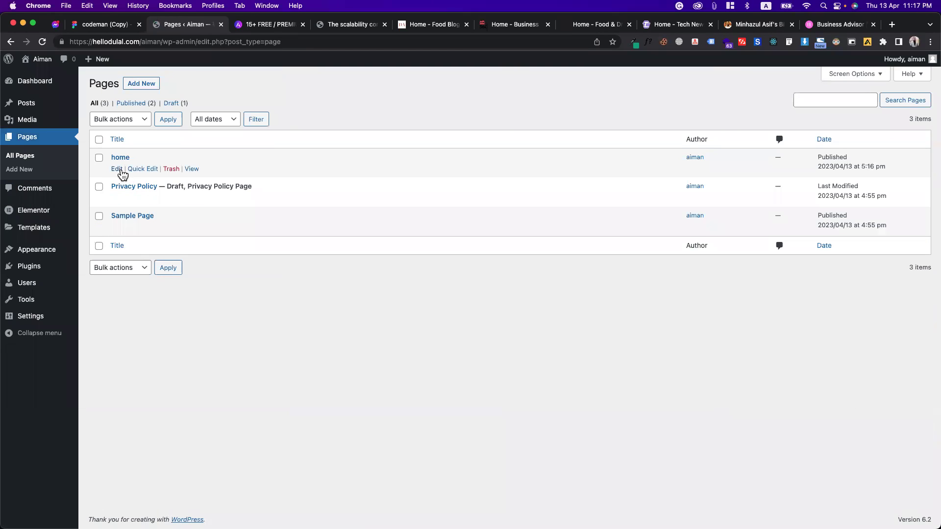
click(121, 171)
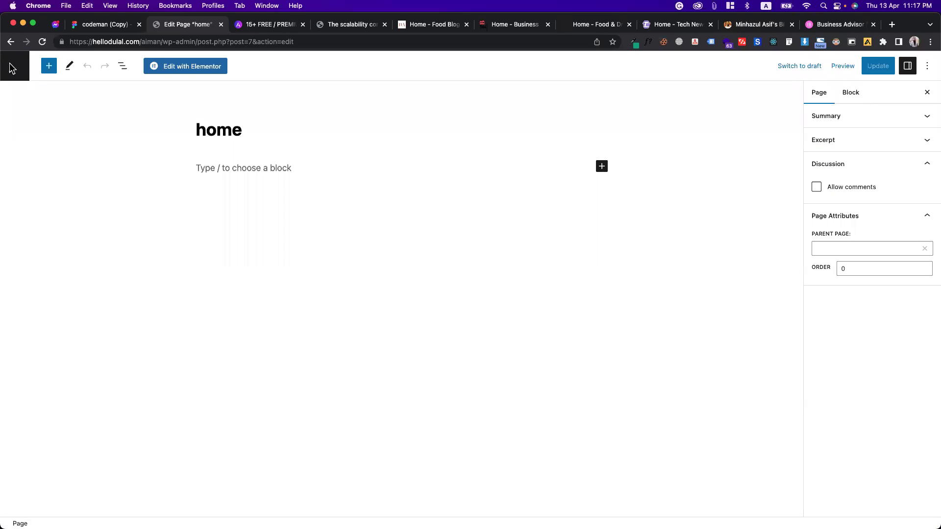
click(12, 68)
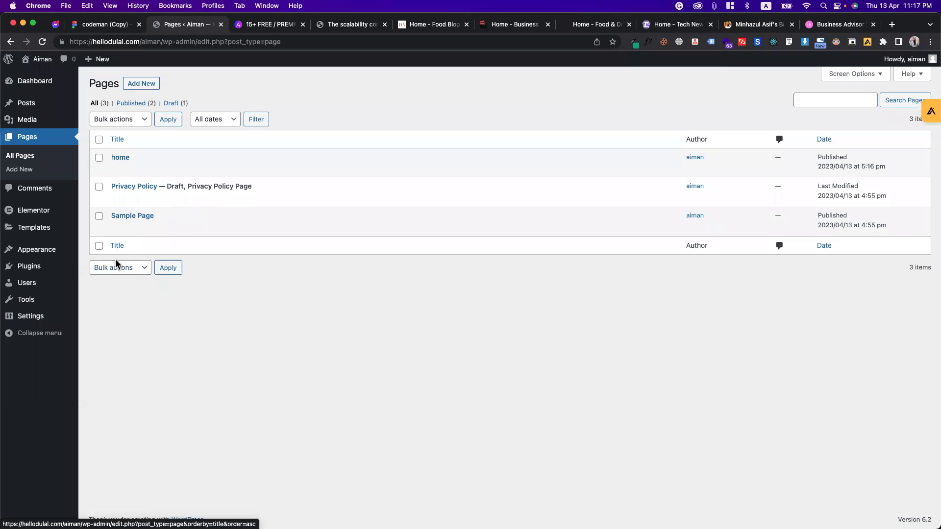
Step: Search the directory of new plugins for "dummy post generator" and look through the matching plugins
mouse_move(21, 269)
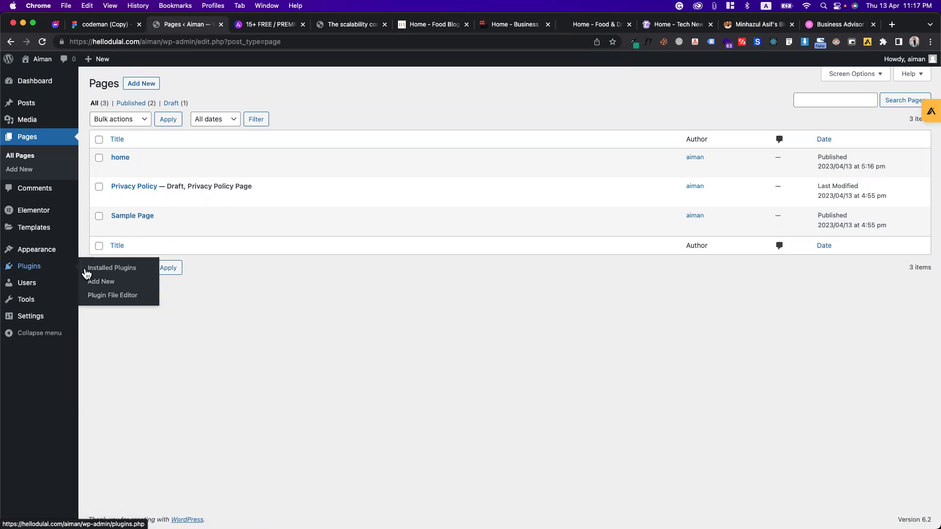
click(95, 287)
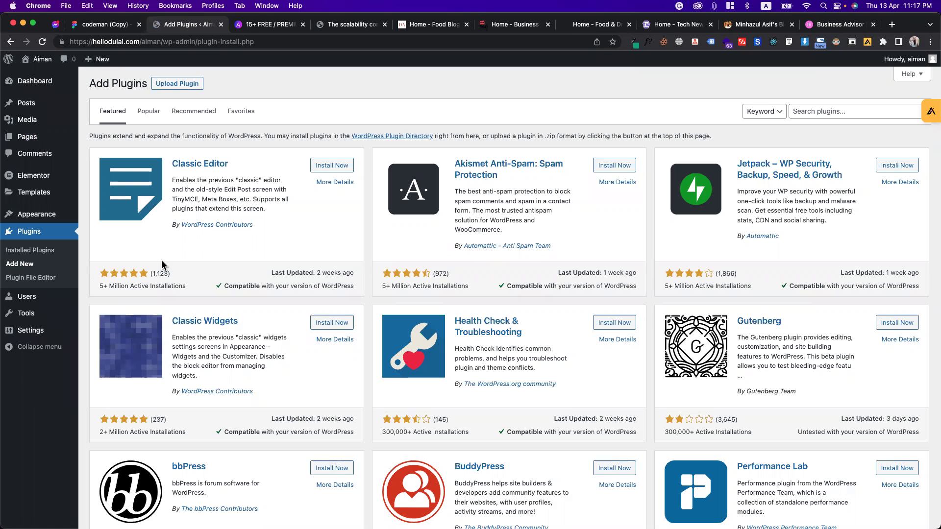
mouse_move(37, 115)
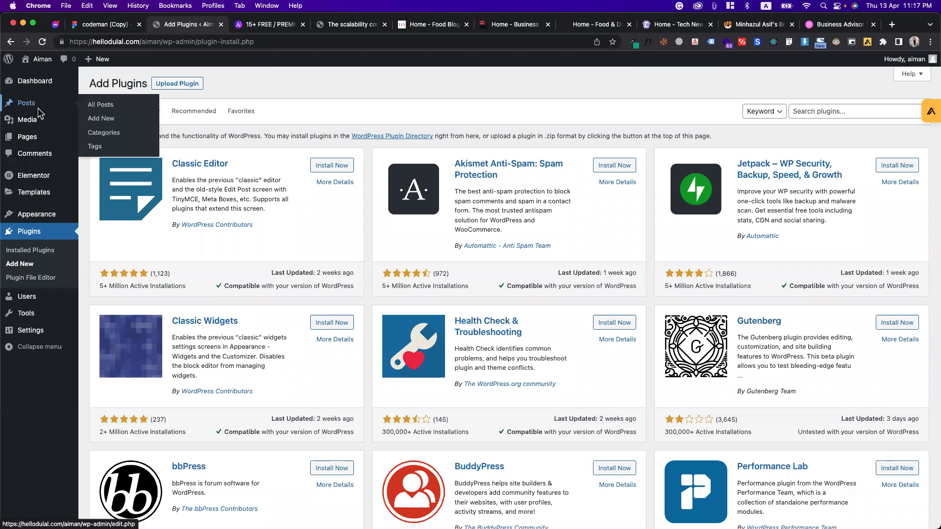
click(808, 111)
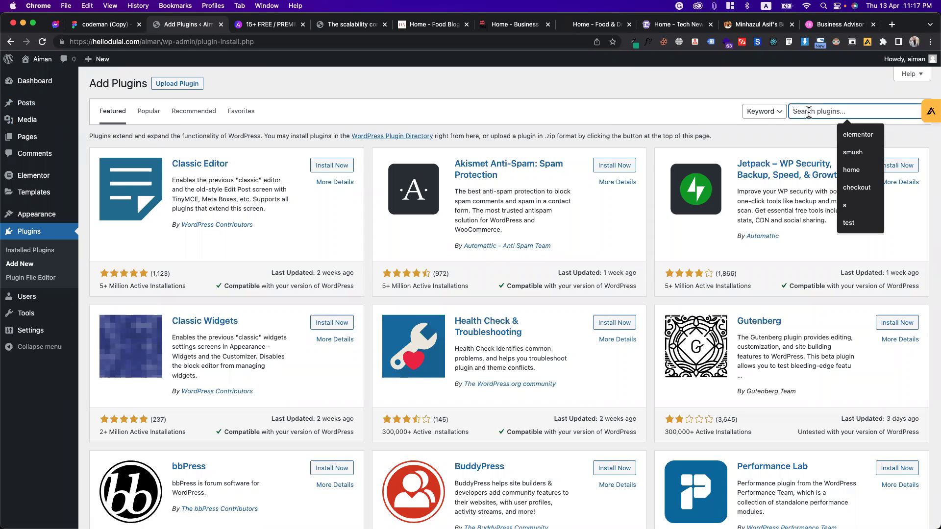
text(dummy p)
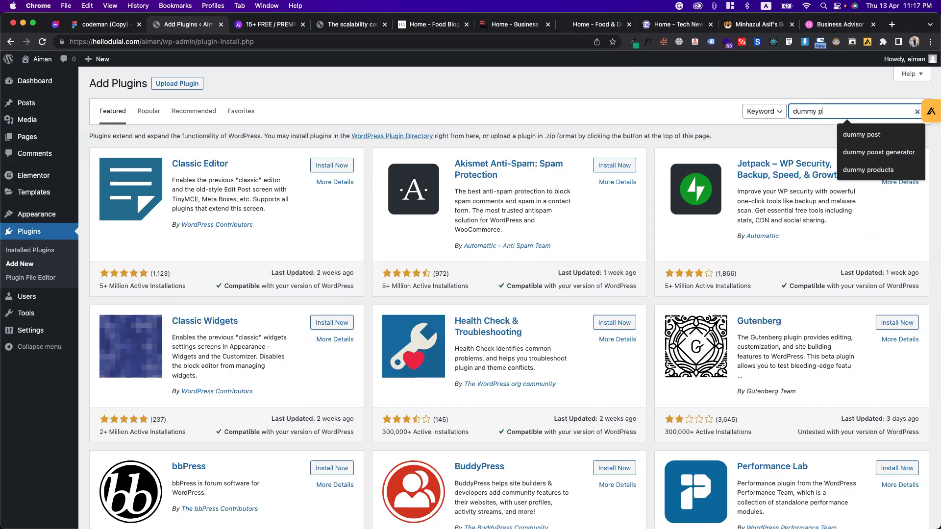
text(ost gene)
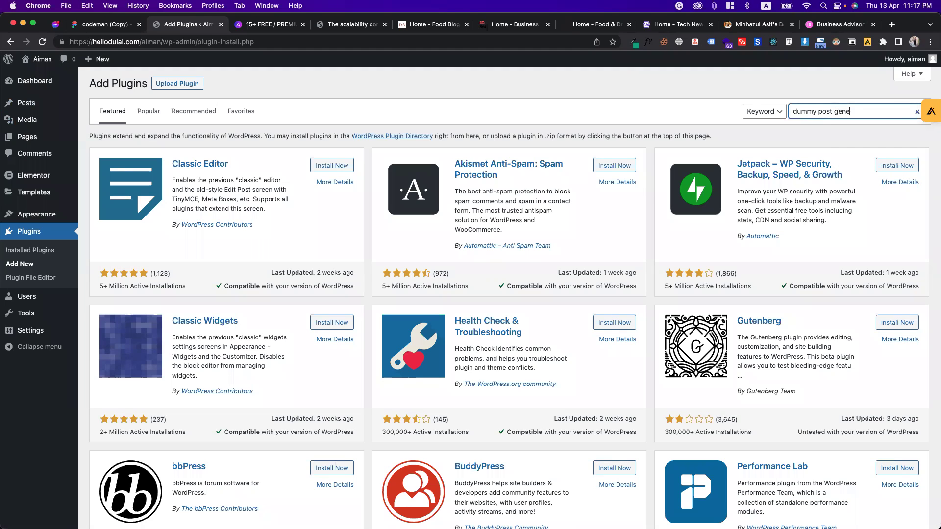
text(ratr)
key(BackSpace)
text(or)
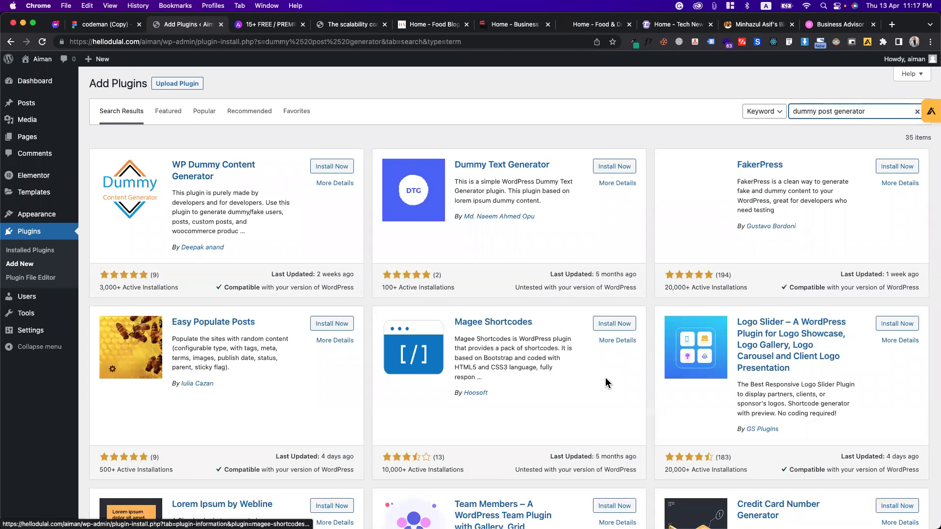
scroll(606, 382, down, 4)
scroll(607, 382, down, 10)
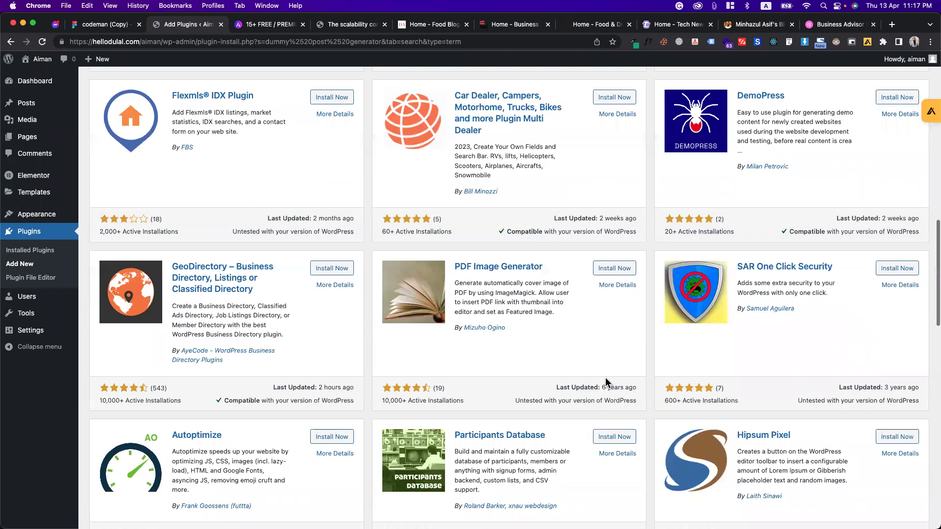
Step: Install and activate the WP Dummy Content Generator plugin from the search results
scroll(605, 377, up, 15)
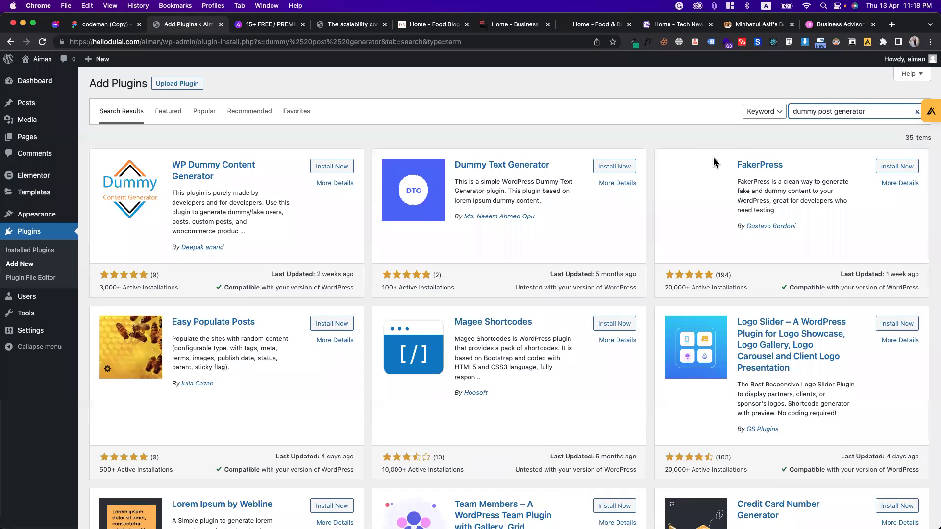
click(340, 168)
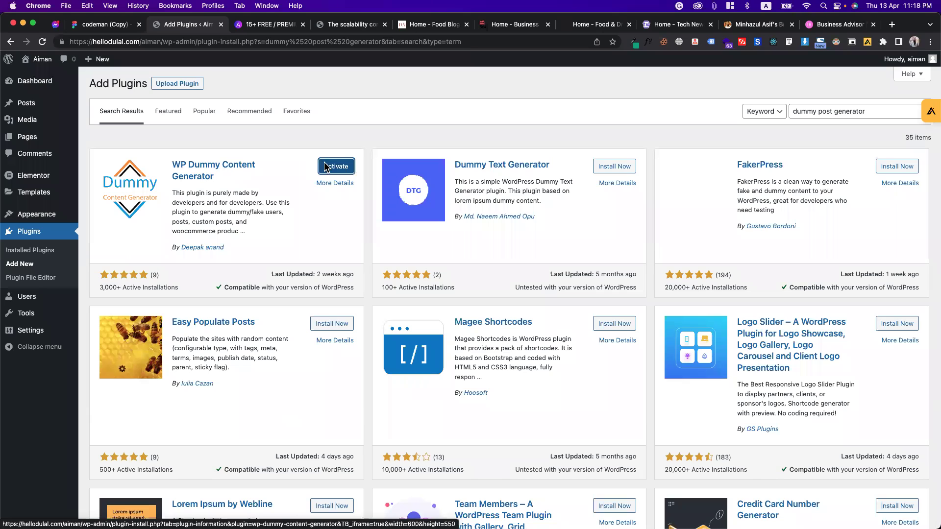
click(325, 167)
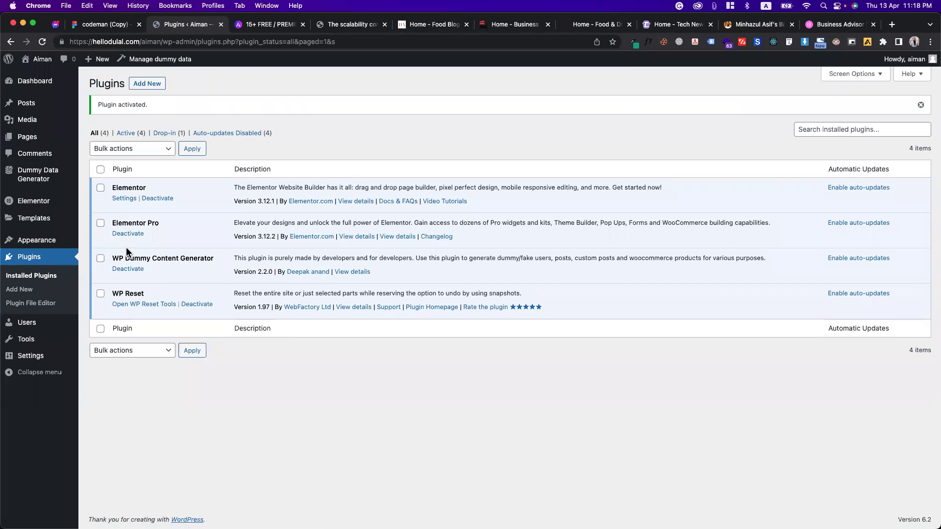
Step: Look at the dummy data generator's post and user forms and choose Editor as the dummy user role
mouse_move(33, 180)
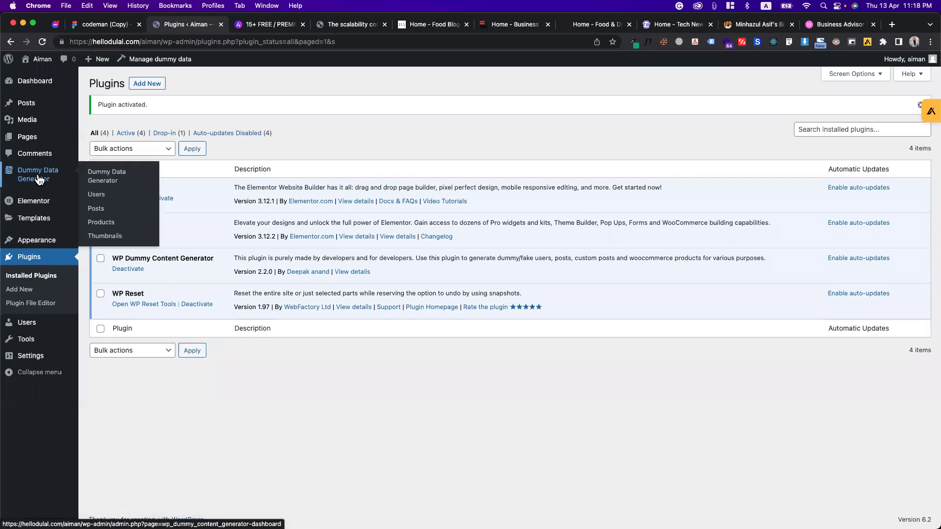
click(97, 209)
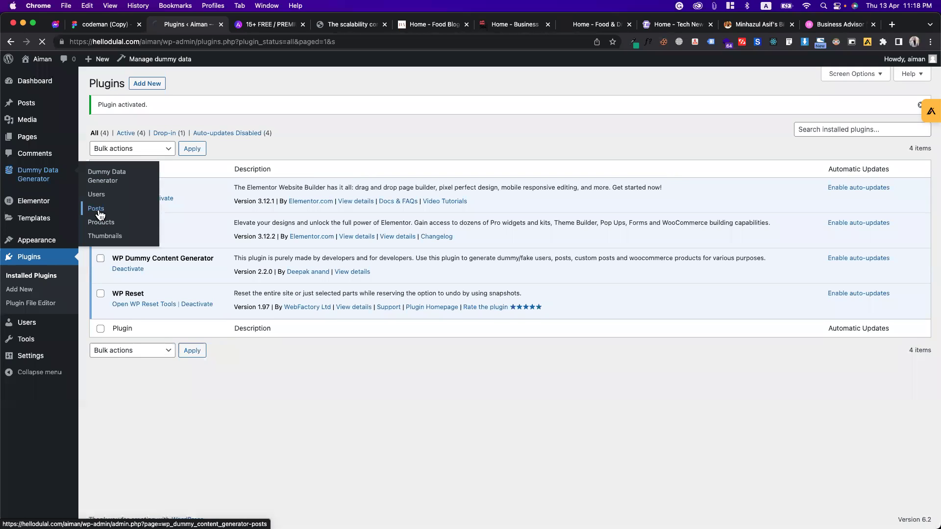
click(20, 225)
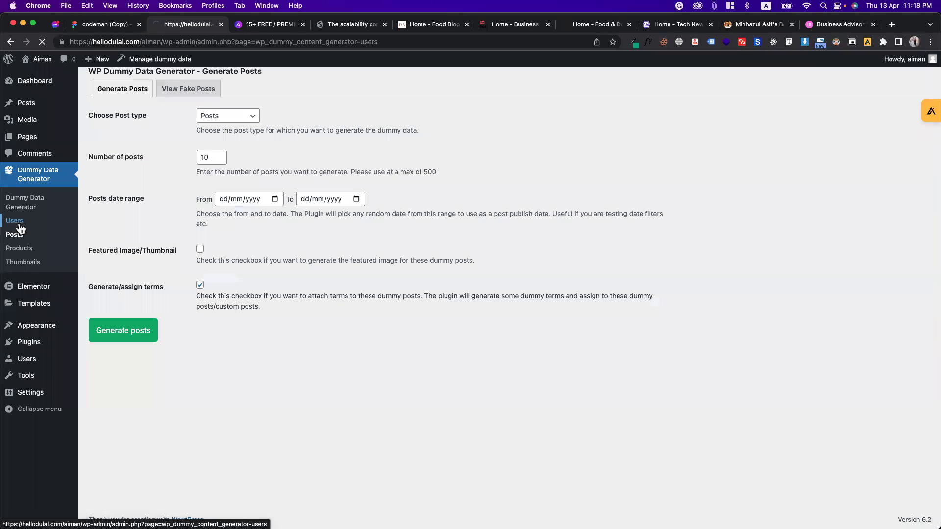
click(219, 115)
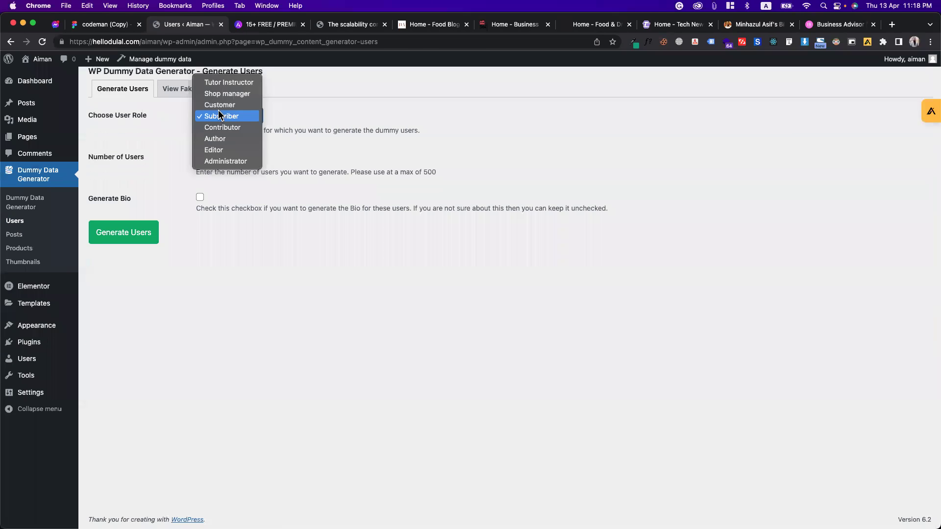
click(219, 152)
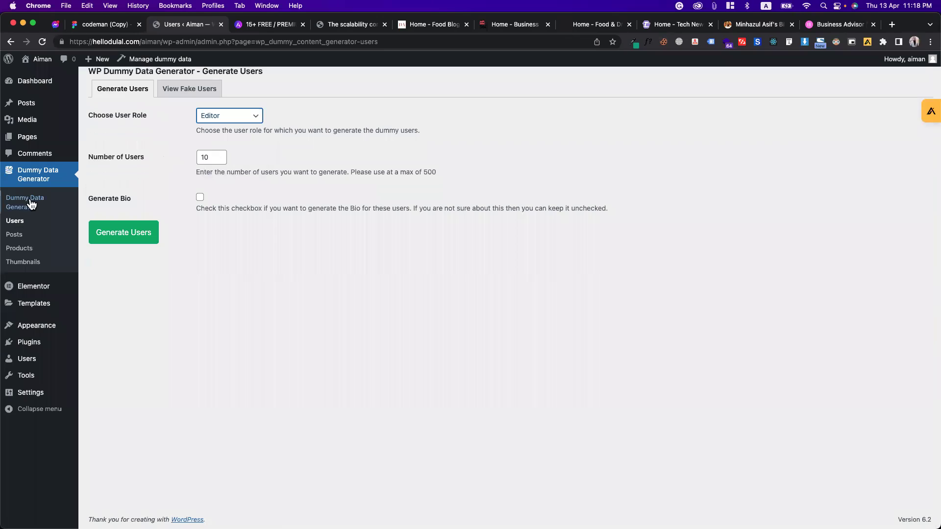
Step: Open the dummy post generator and set the number of posts to 20
click(15, 234)
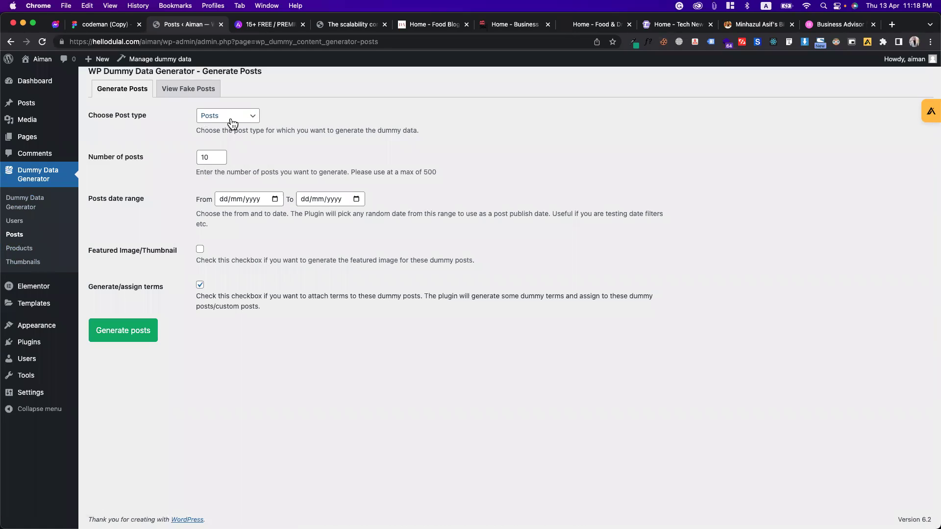
click(203, 156)
key(BackSpace)
text(2)
Step: Set the posts date range from 01/01/2023 to 13/04/2023
click(275, 200)
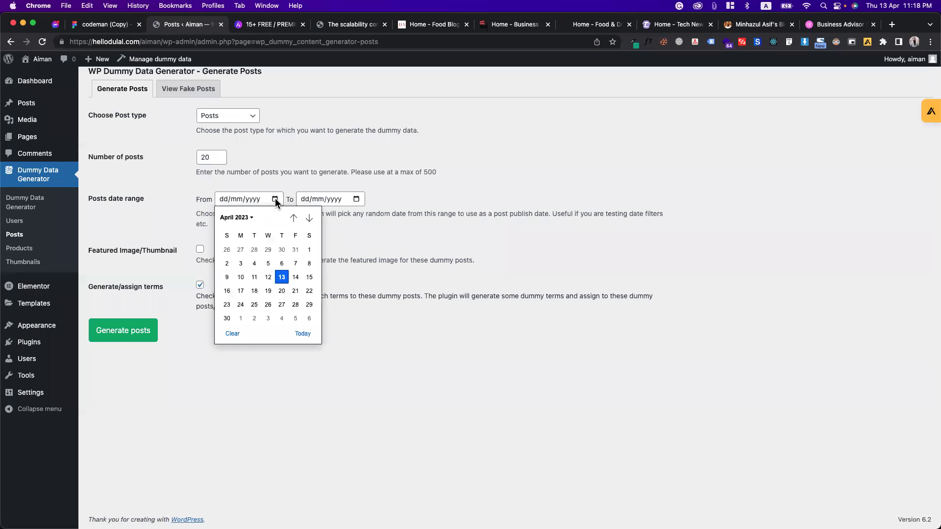
click(252, 218)
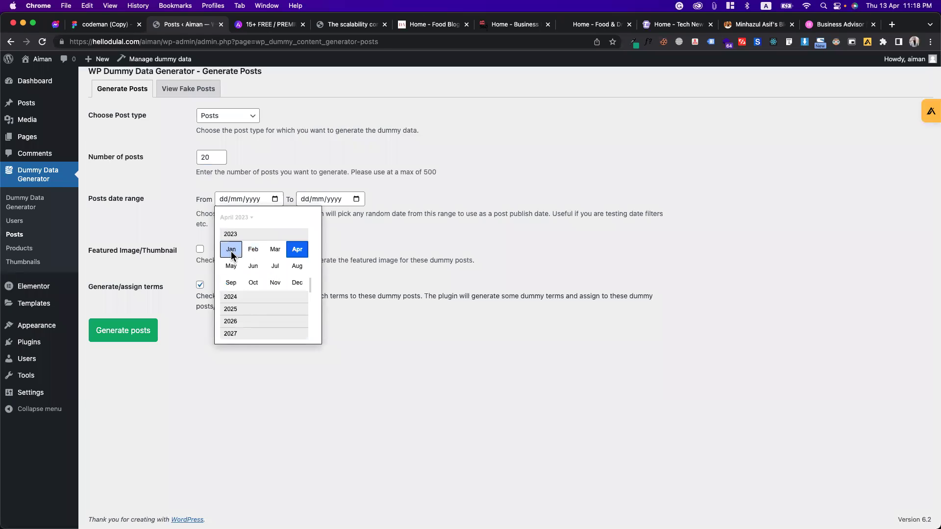
click(232, 251)
click(229, 250)
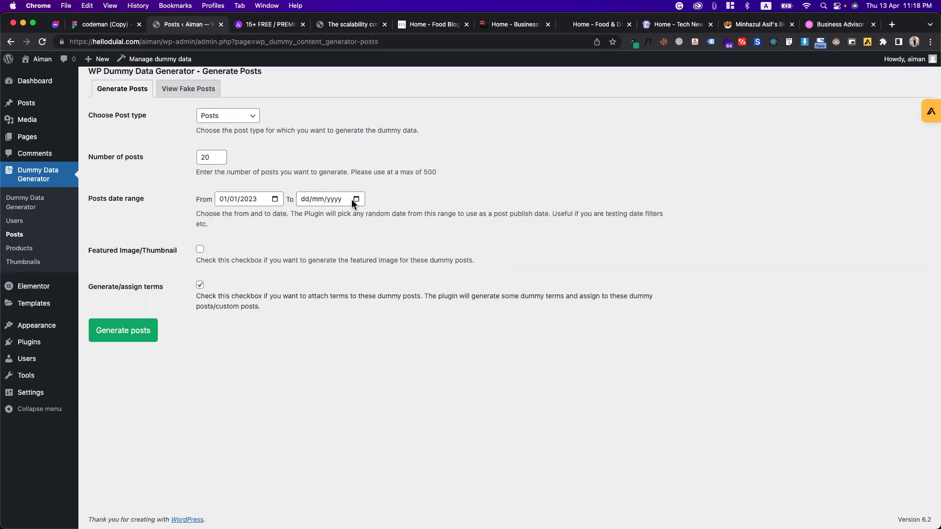
click(356, 199)
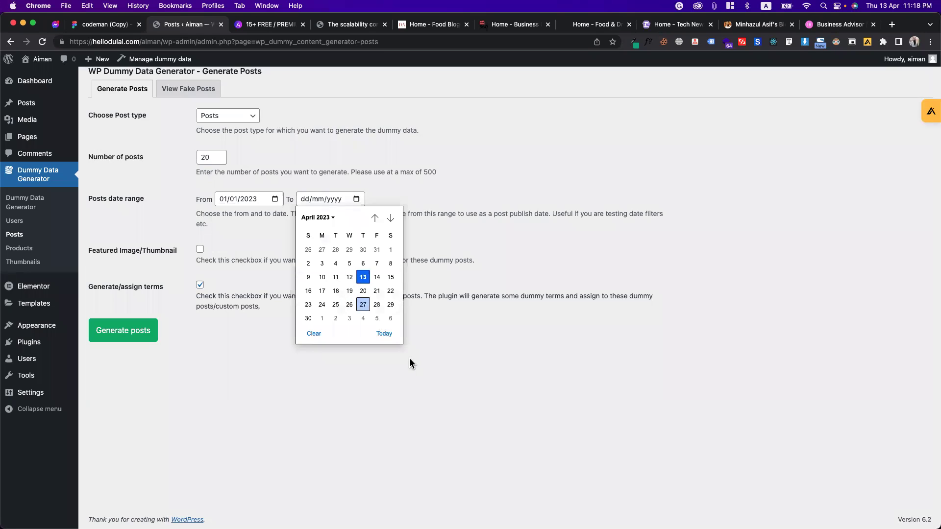
click(386, 334)
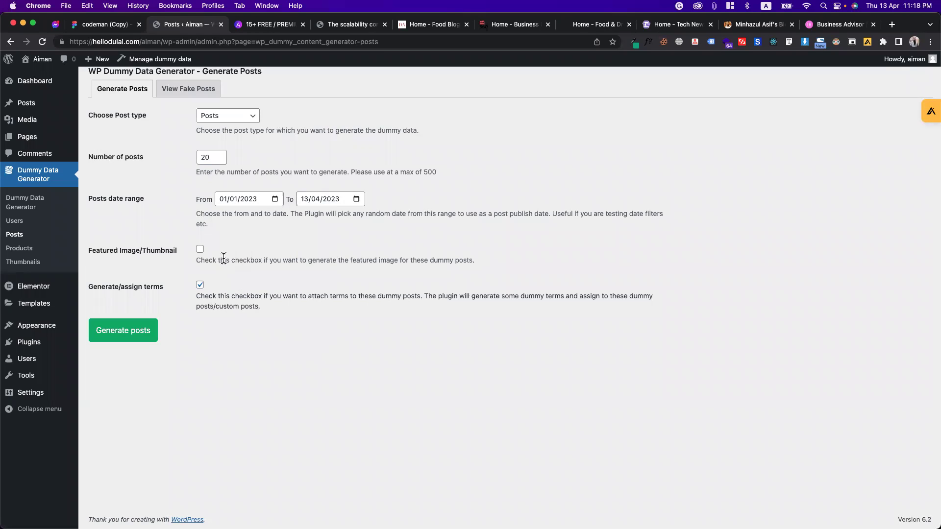
Step: Enable featured images for the dummy posts and generate the posts
click(200, 250)
click(427, 232)
click(141, 334)
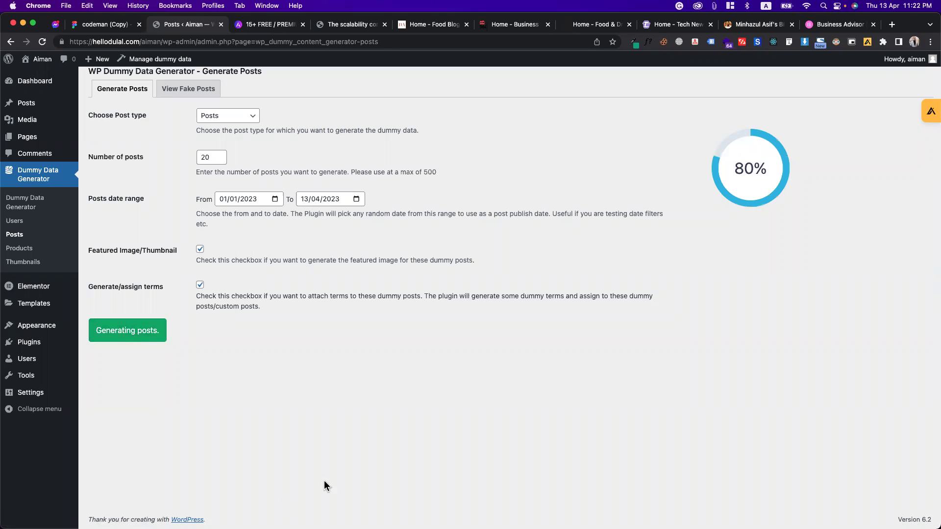
click(204, 156)
click(309, 159)
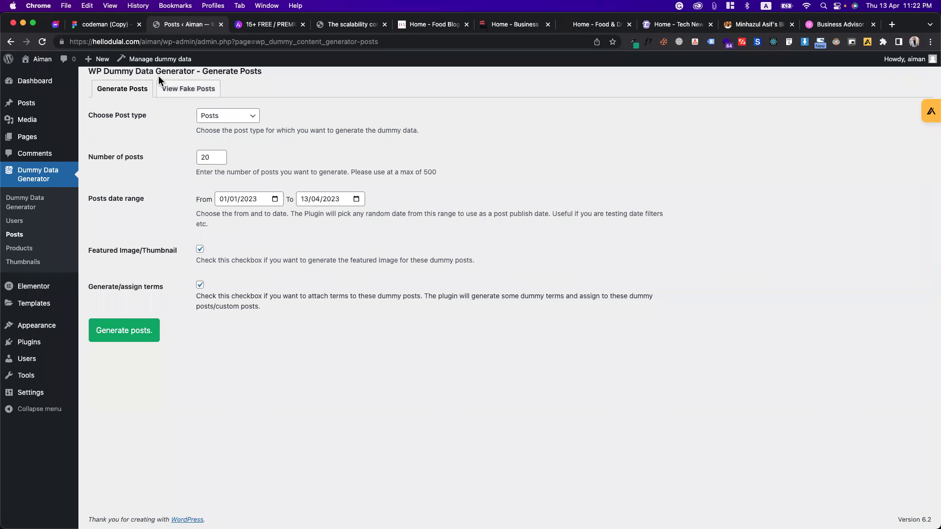
Step: Review the generated fake posts, and look through both pages of the site's list of all posts
click(185, 92)
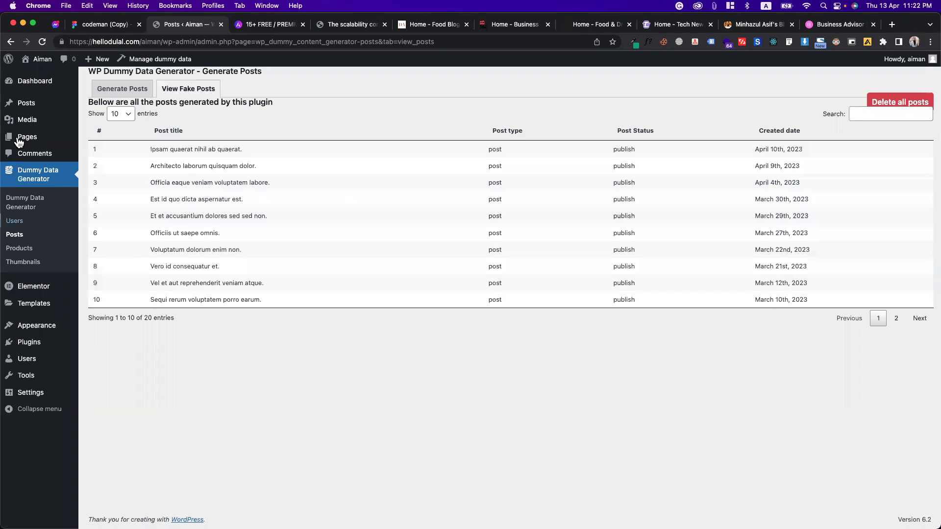
mouse_move(32, 104)
click(87, 106)
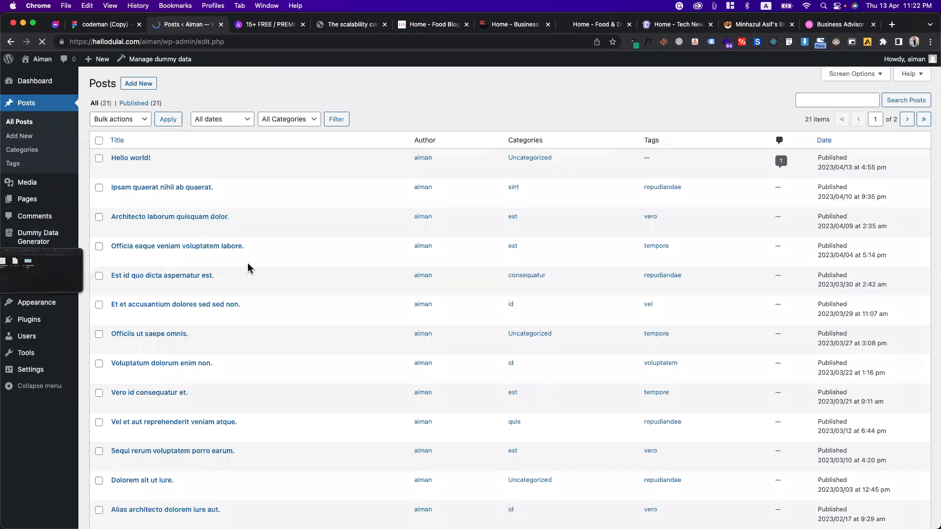
scroll(893, 478, down, 6)
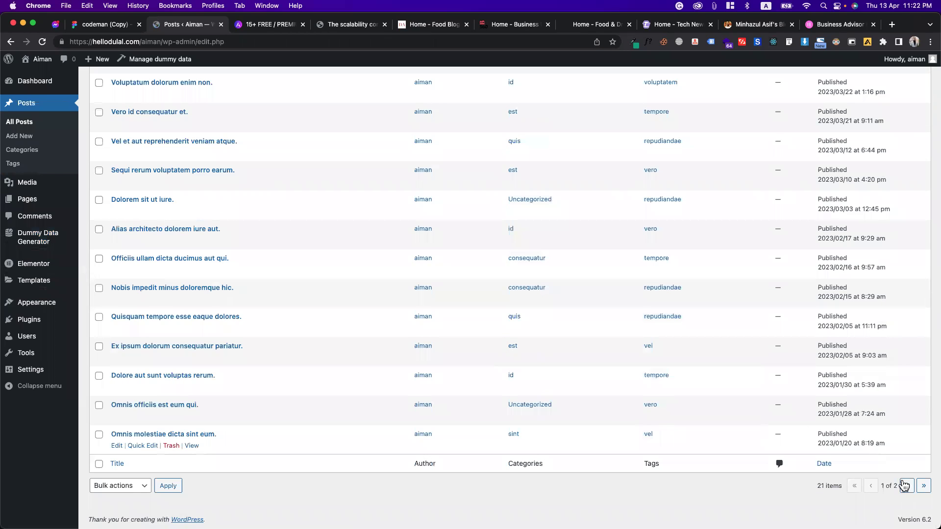
click(904, 486)
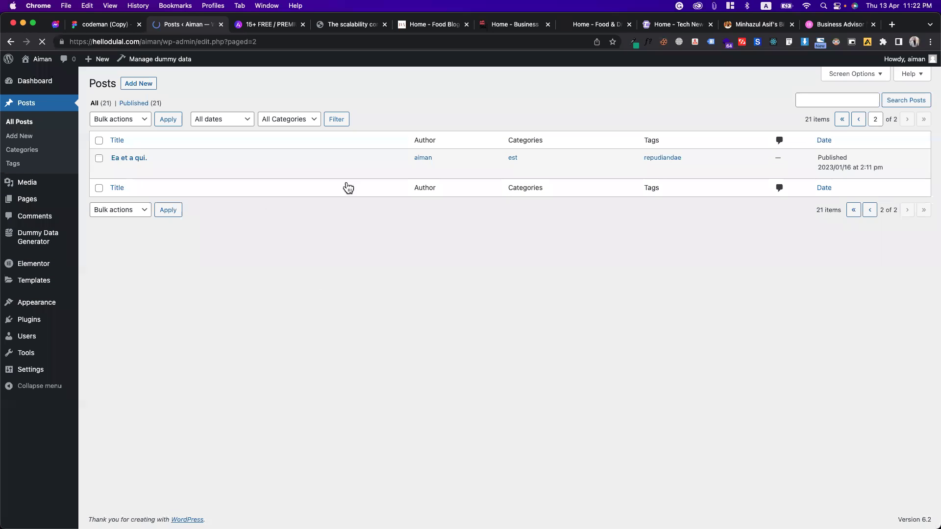
Step: Open the live site in a new tab, look through the posts on its front page, and return to the admin post list
mouse_move(39, 61)
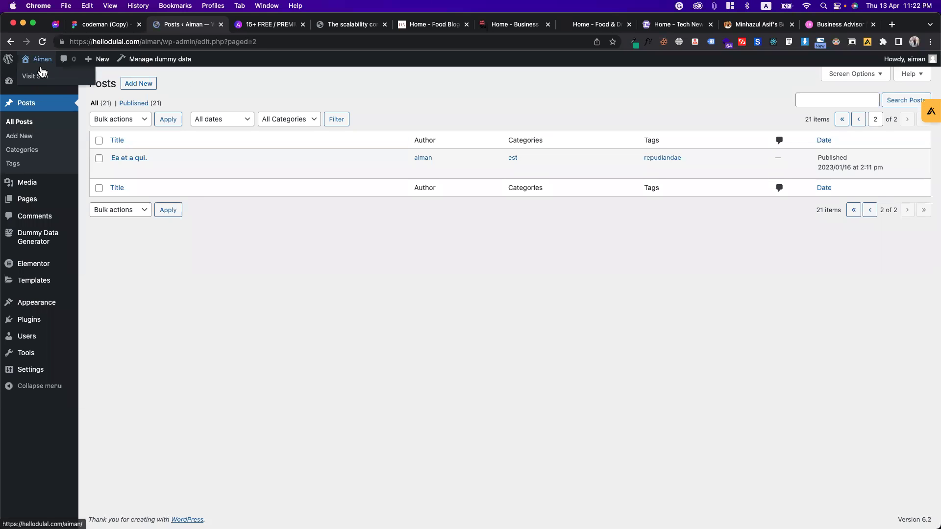
right_click(39, 79)
click(71, 80)
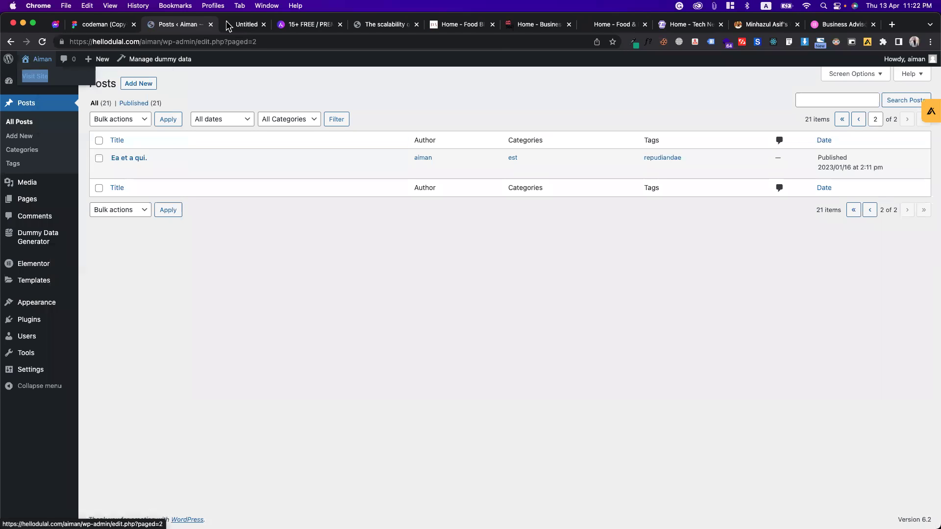
click(229, 25)
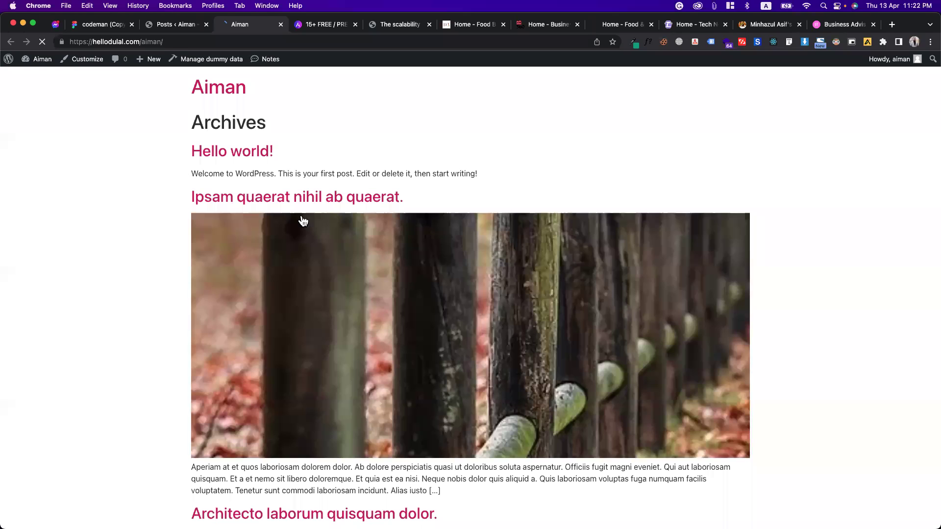
scroll(303, 222, down, 20)
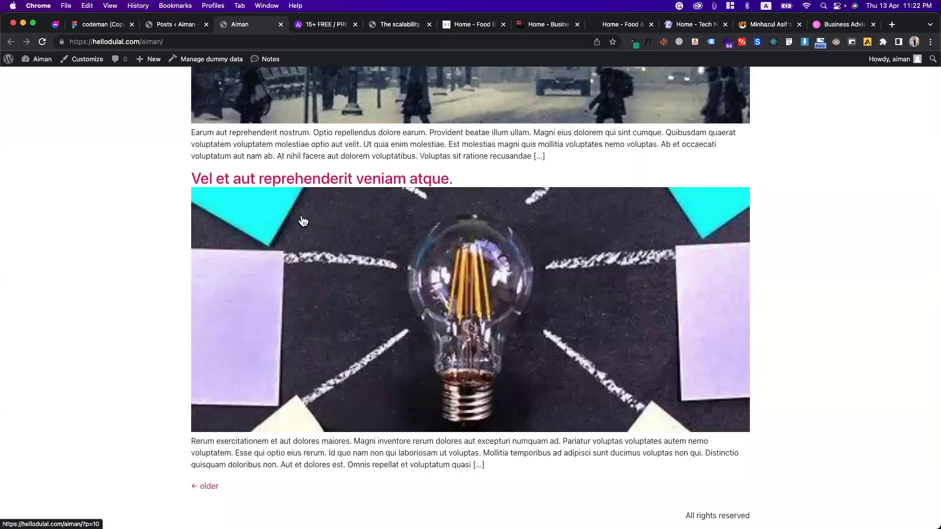
click(165, 26)
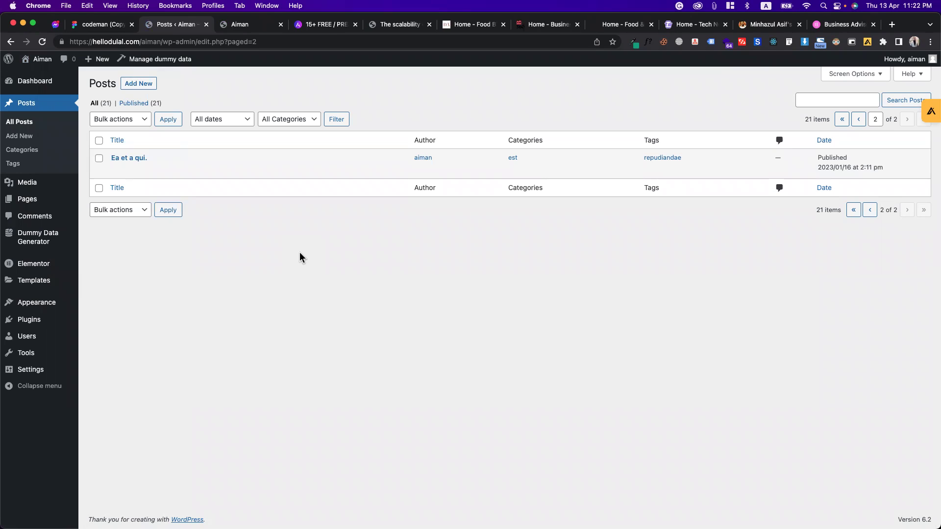
Step: Look through the list of all posts again and open the post categories
mouse_move(54, 240)
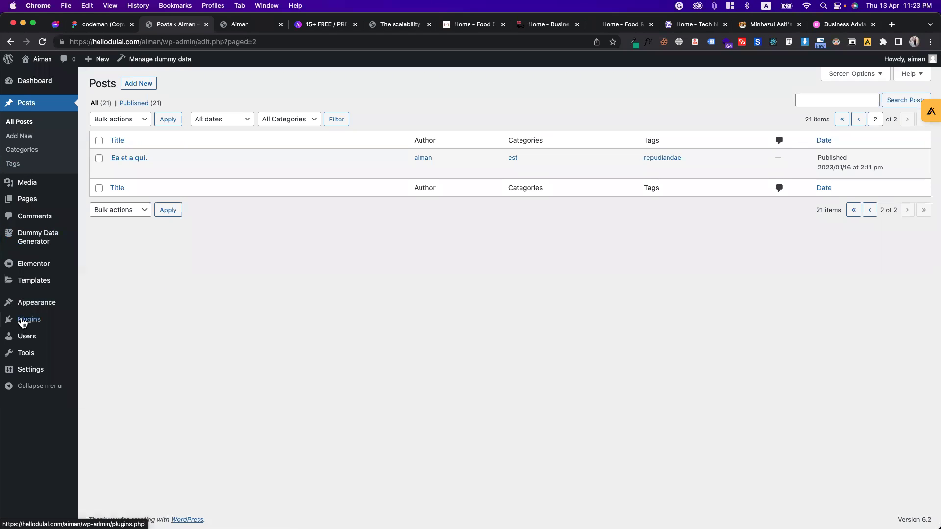
mouse_move(22, 311)
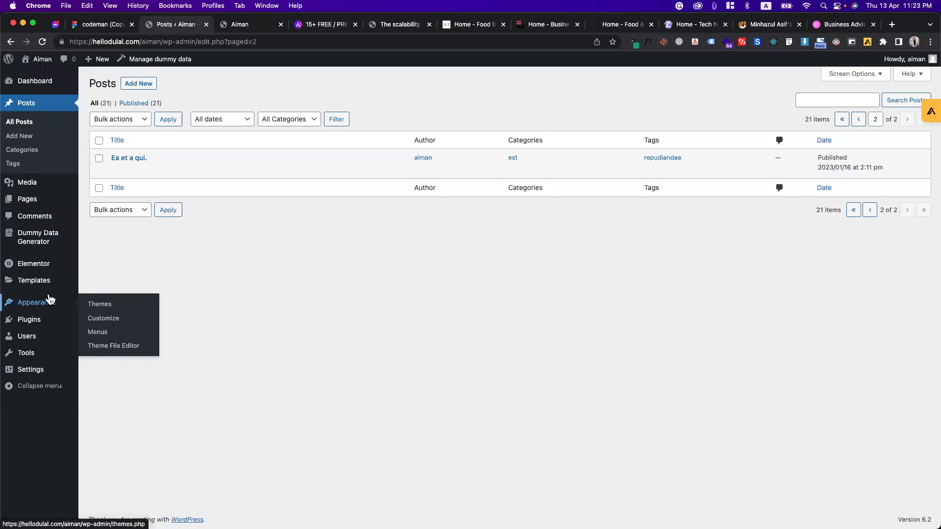
click(99, 104)
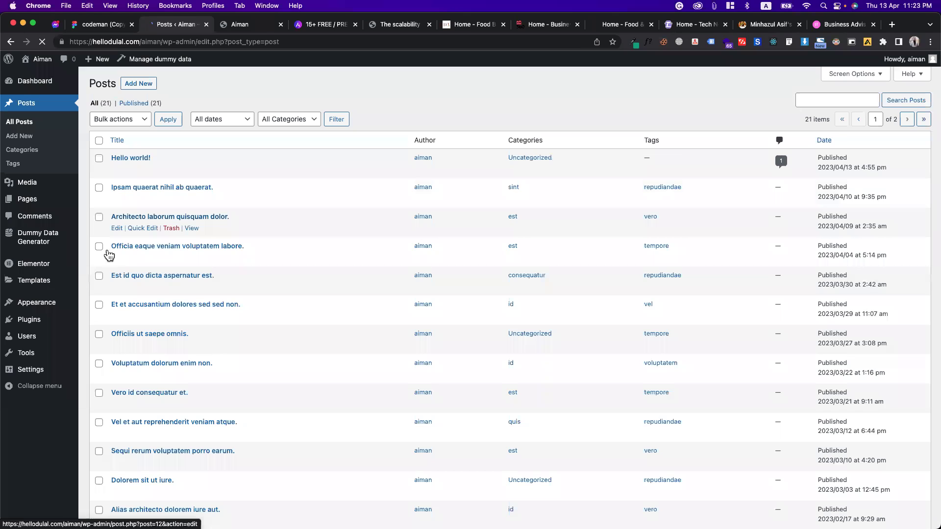
scroll(206, 343, down, 4)
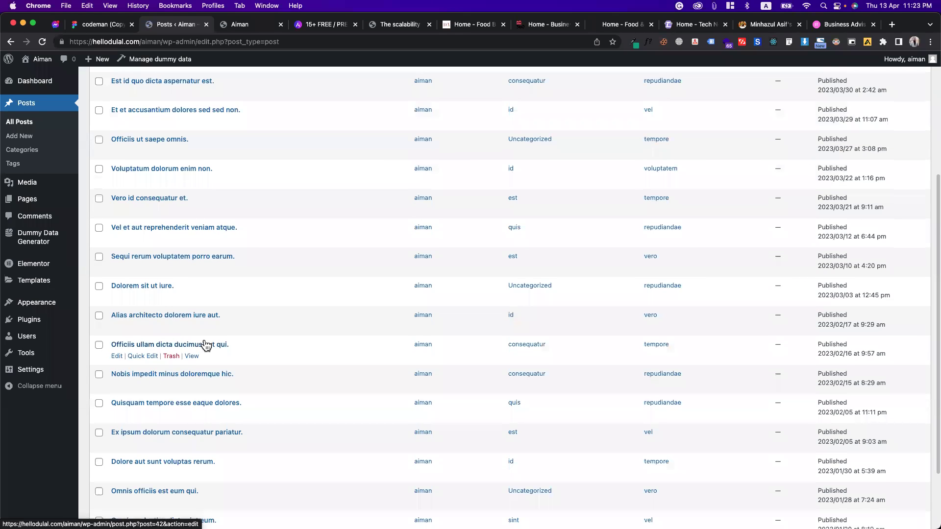
scroll(206, 345, down, 3)
scroll(181, 330, up, 10)
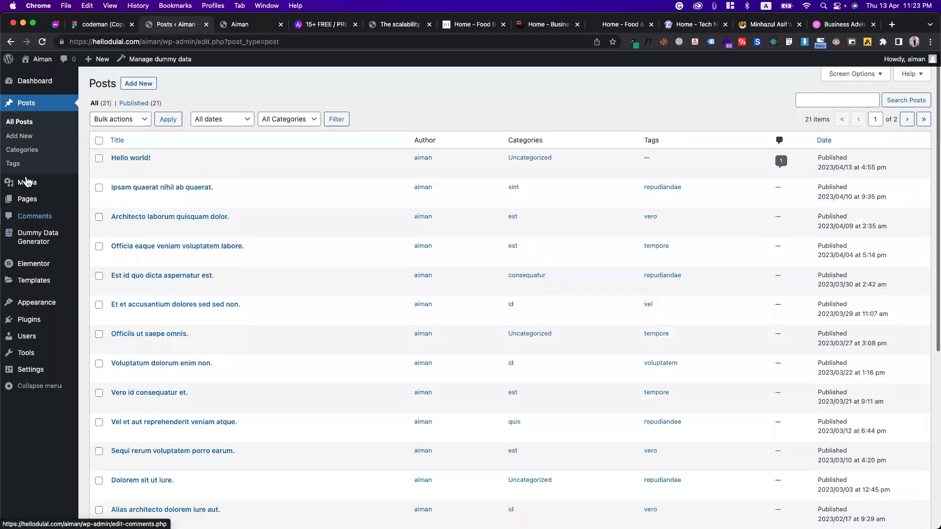
click(18, 154)
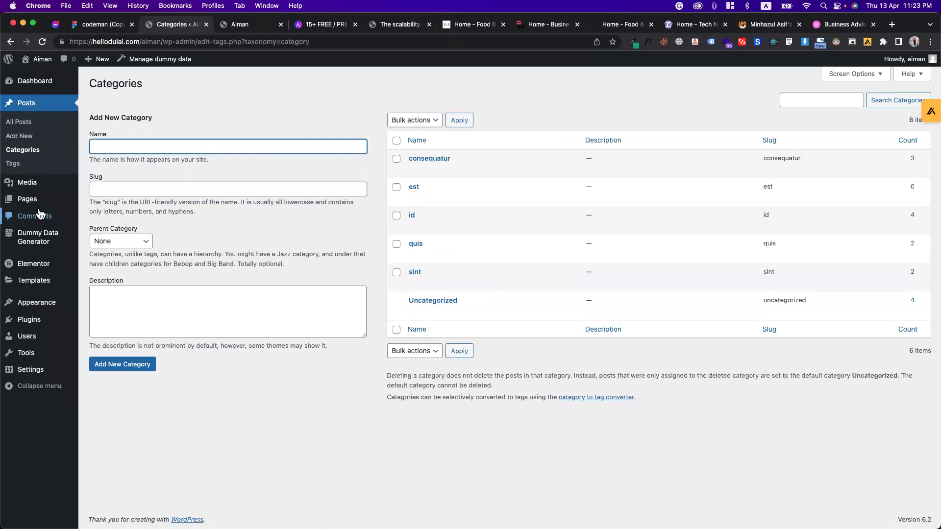
Step: Check the list of all pages and open the installed themes
mouse_move(46, 198)
click(108, 216)
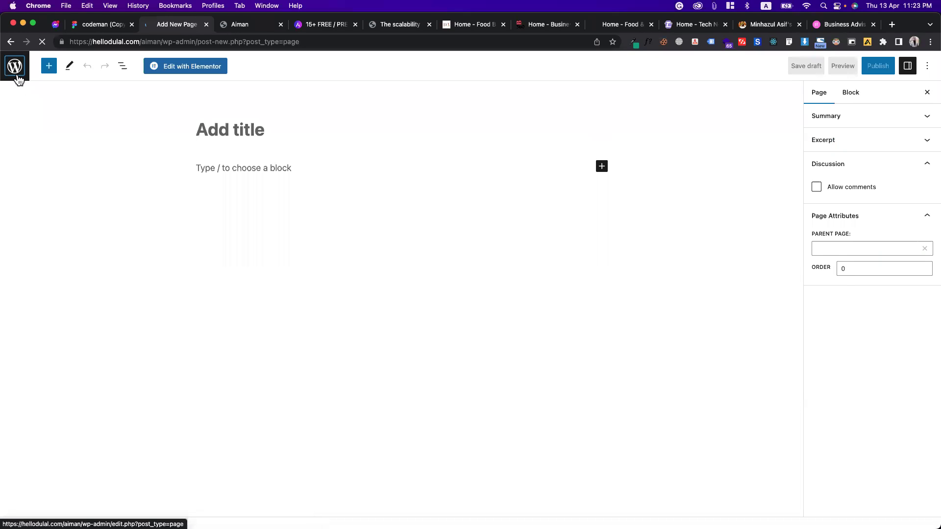
click(16, 76)
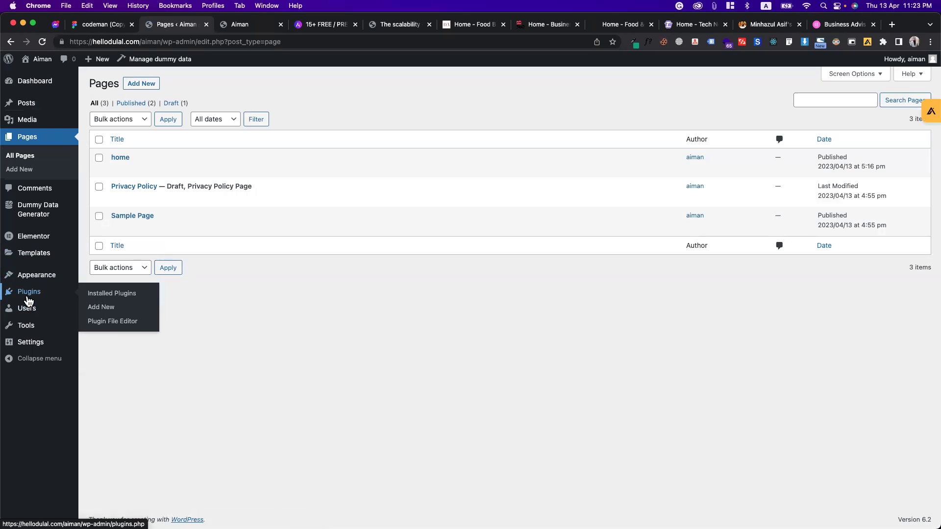
mouse_move(45, 286)
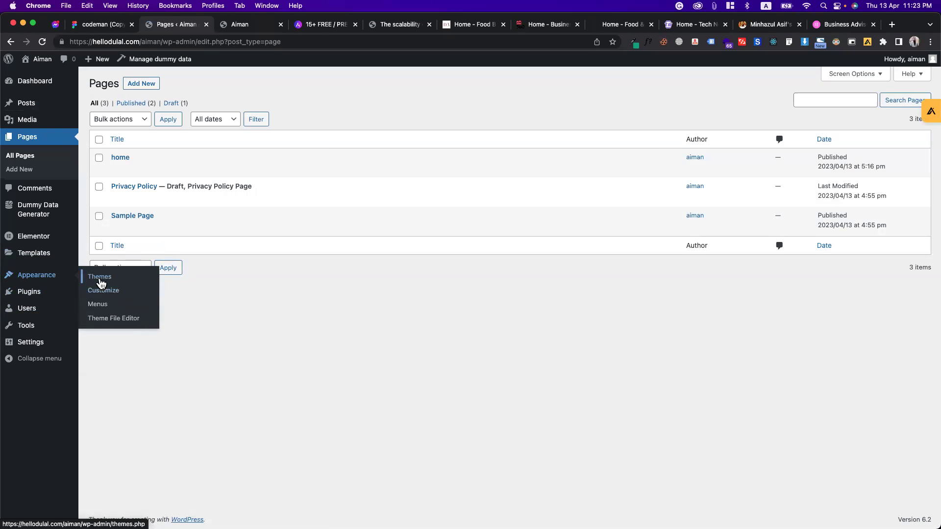
click(101, 283)
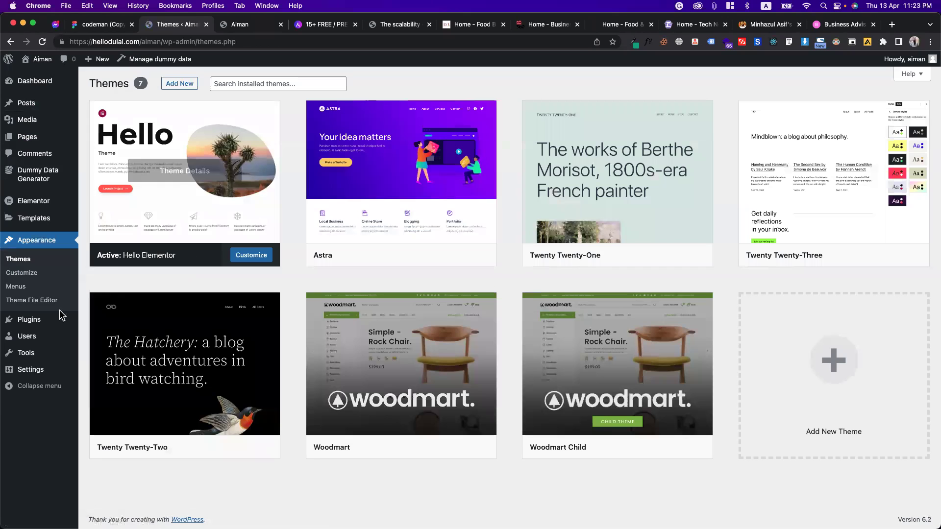
Step: Create a navigation menu named Main Menu and assign it to the Header display location
click(16, 294)
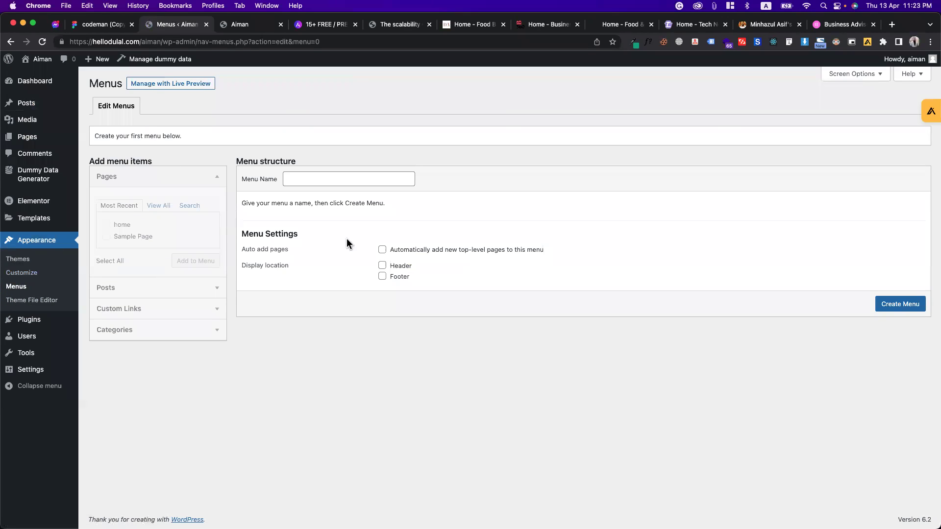
click(338, 177)
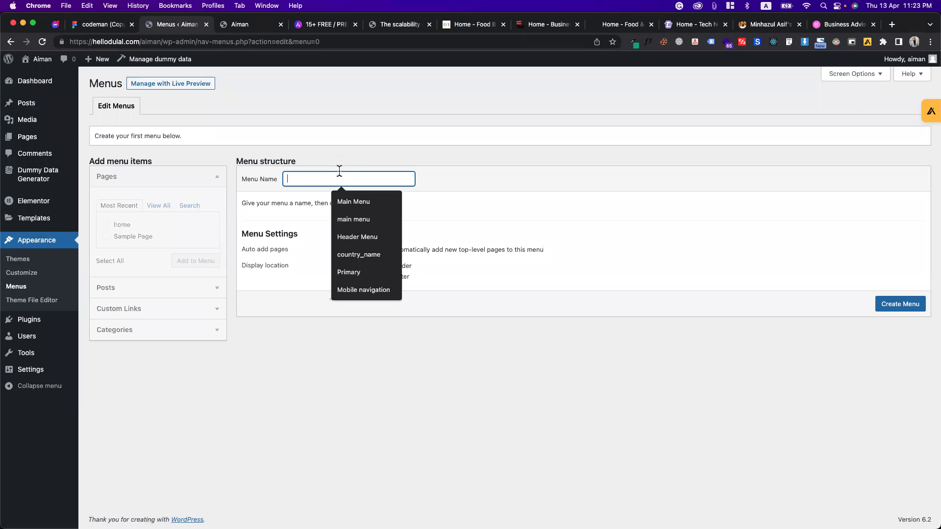
click(354, 202)
click(897, 310)
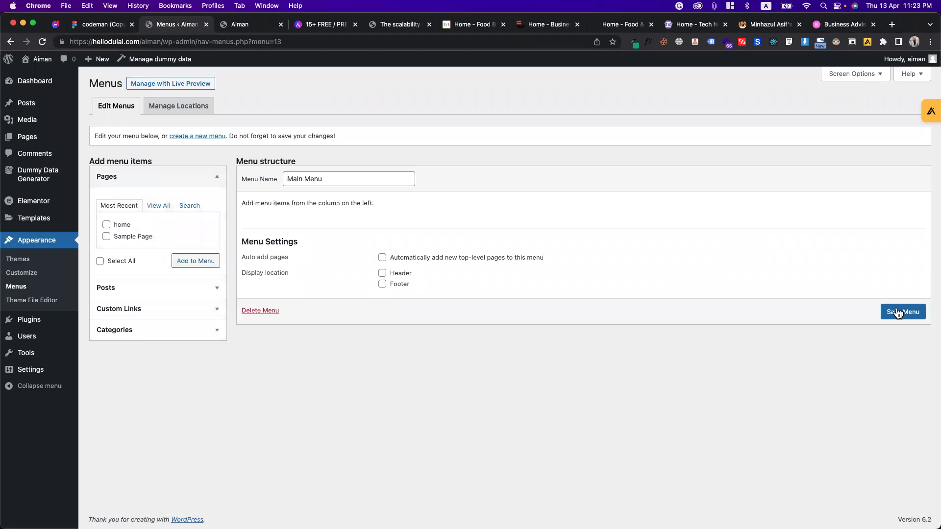
click(383, 274)
Step: Add a custom link labelled About with the URL # to Main Menu
click(126, 228)
click(152, 288)
click(164, 263)
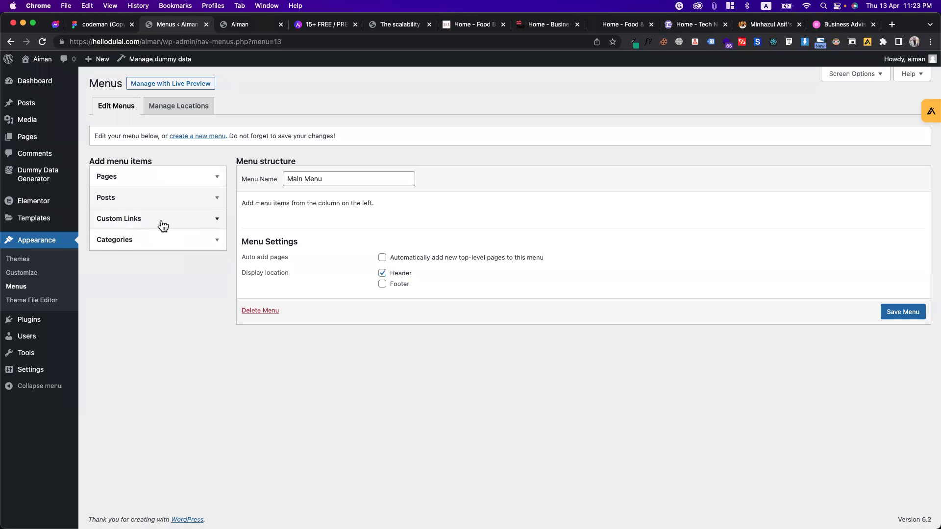
click(160, 251)
text(#)
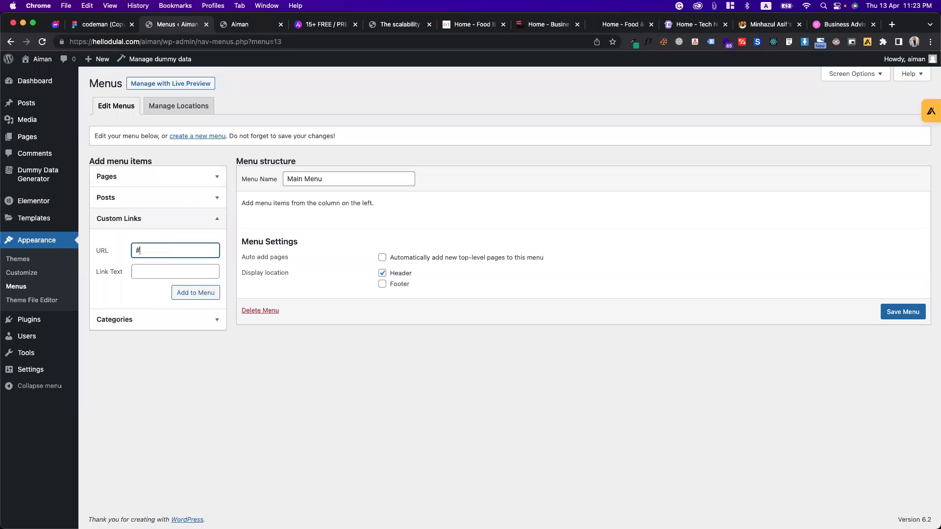
click(158, 267)
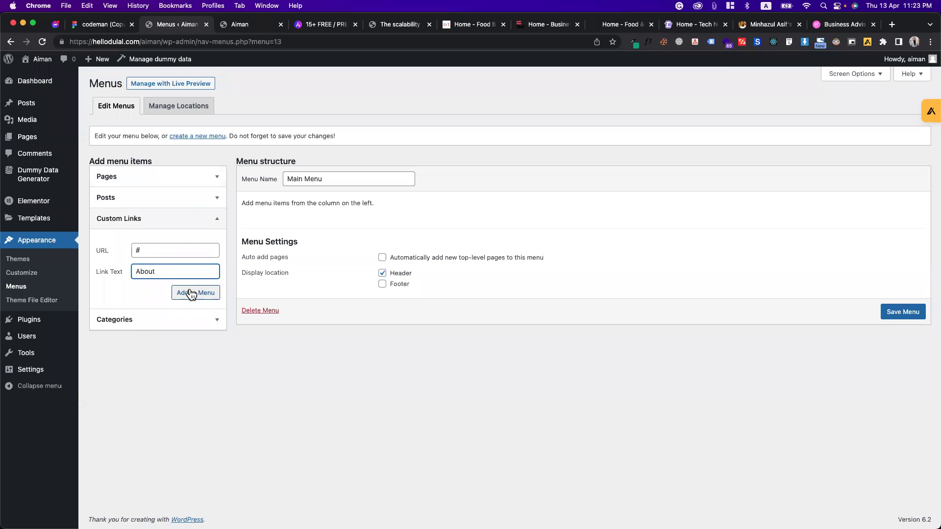
click(191, 293)
Step: Add a custom link labelled Contact with the URL # to Main Menu
click(169, 250)
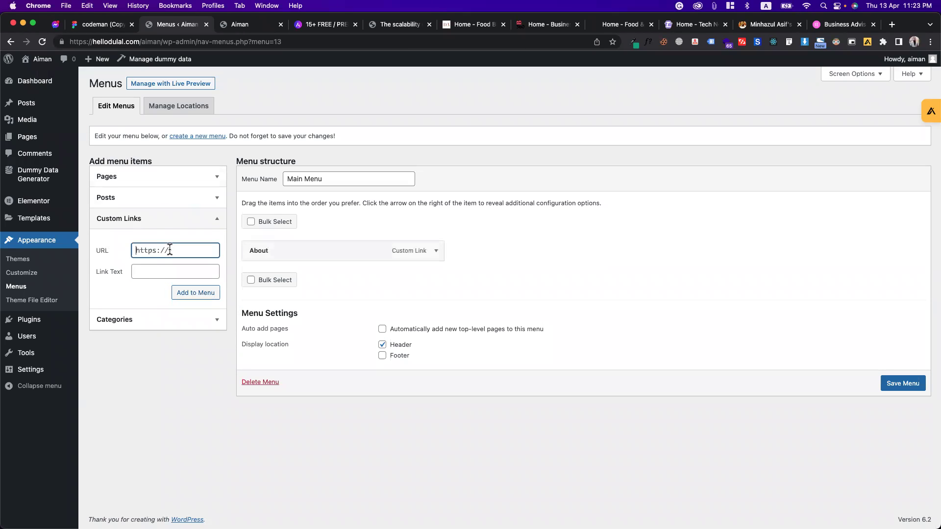
text(#)
click(169, 271)
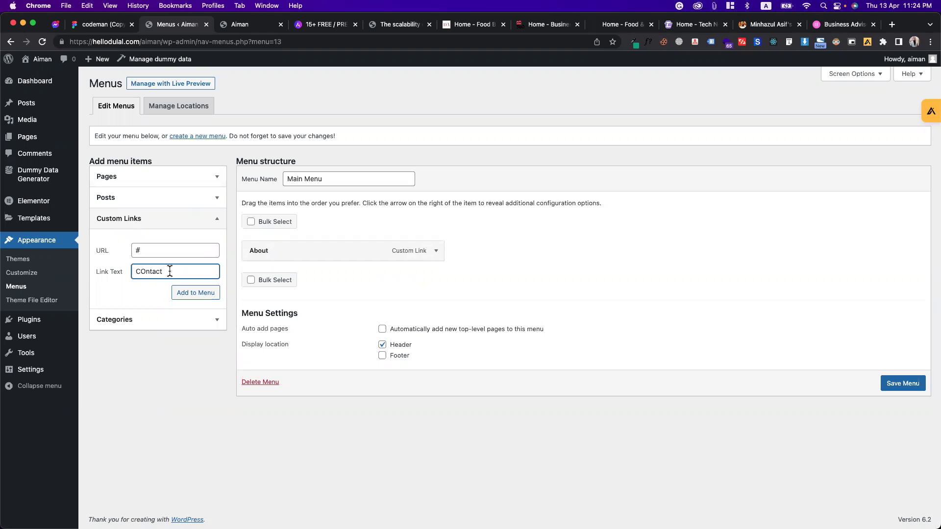
key(BackSpace)
text(o)
click(185, 292)
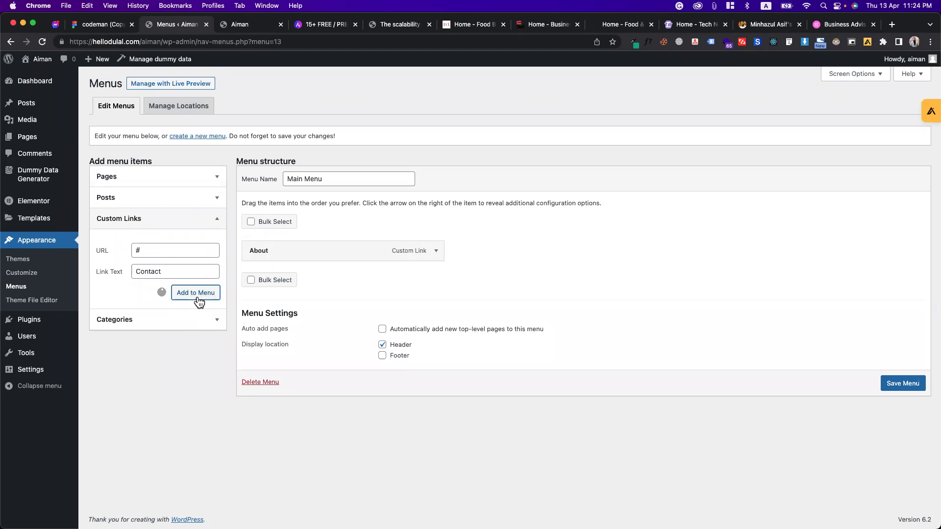
Step: Add the home page as an item in Main Menu
click(146, 226)
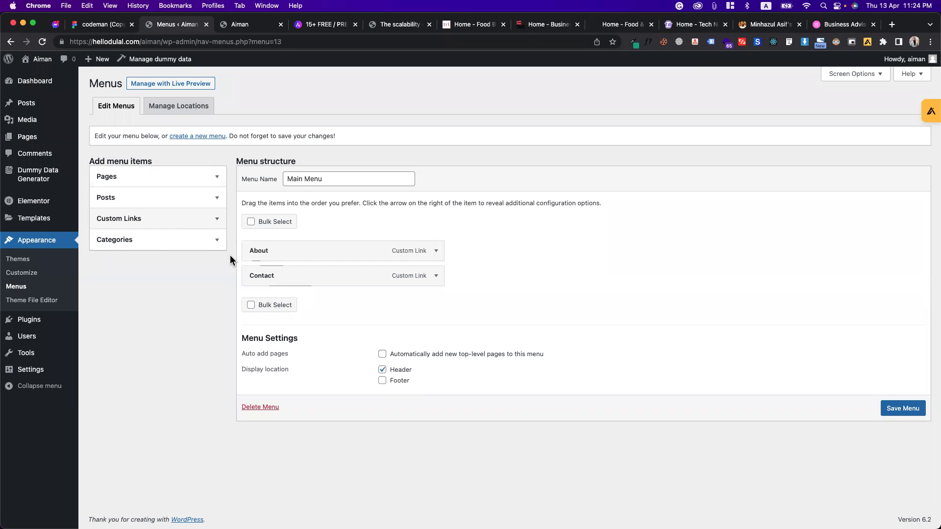
click(148, 221)
click(178, 225)
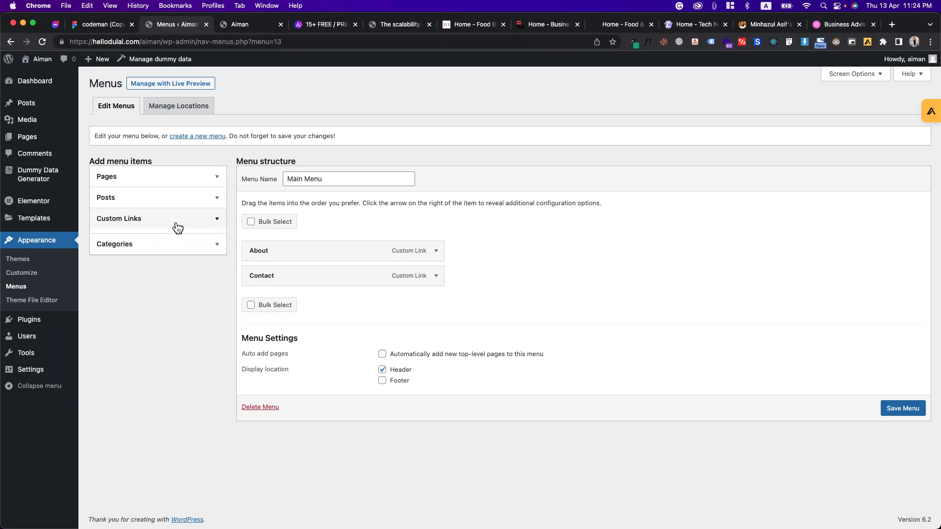
click(138, 180)
click(189, 260)
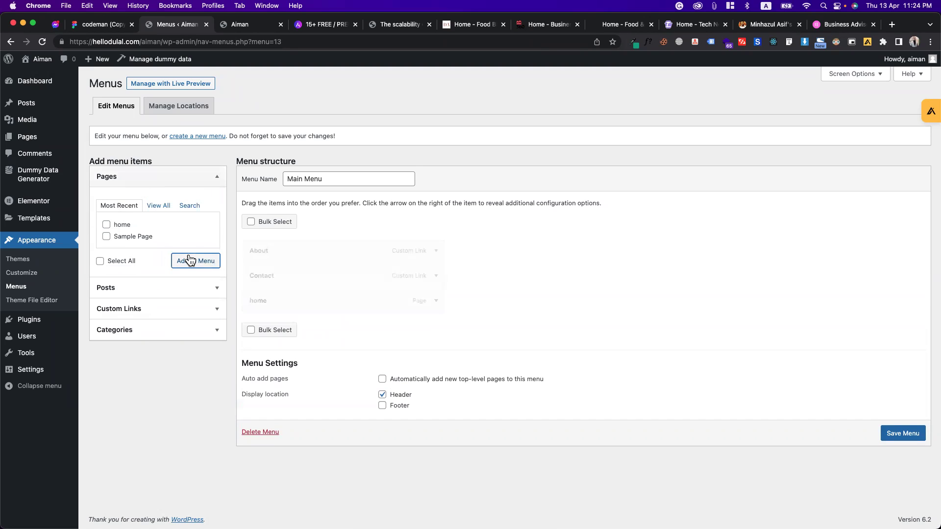
Step: Set the home item's navigation label to Home and save the menu with that item placed above About
click(437, 300)
click(256, 335)
key(BackSpace)
text(Home)
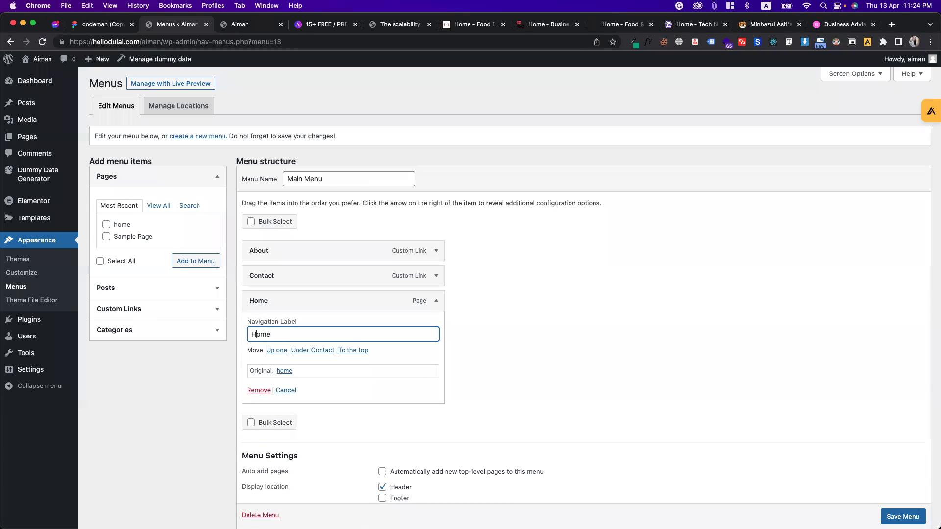
click(435, 301)
drag(389, 300, 381, 245)
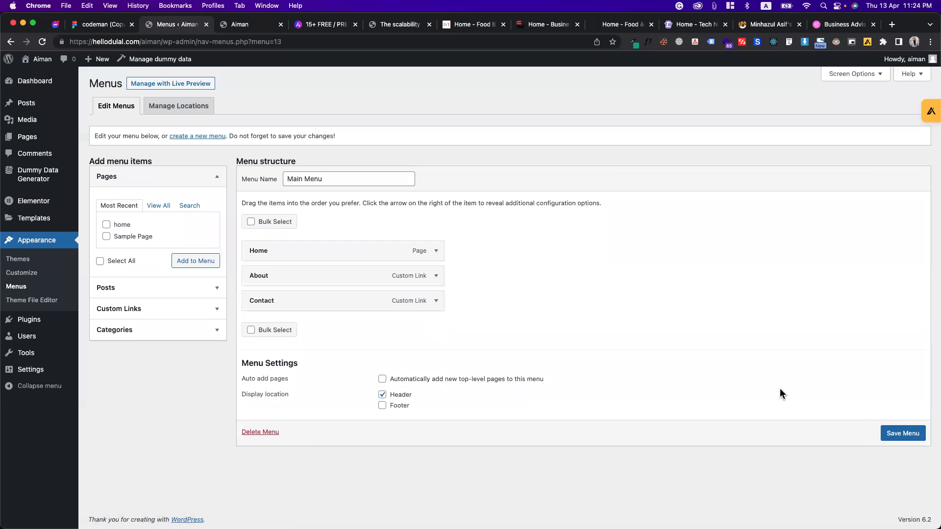
click(887, 432)
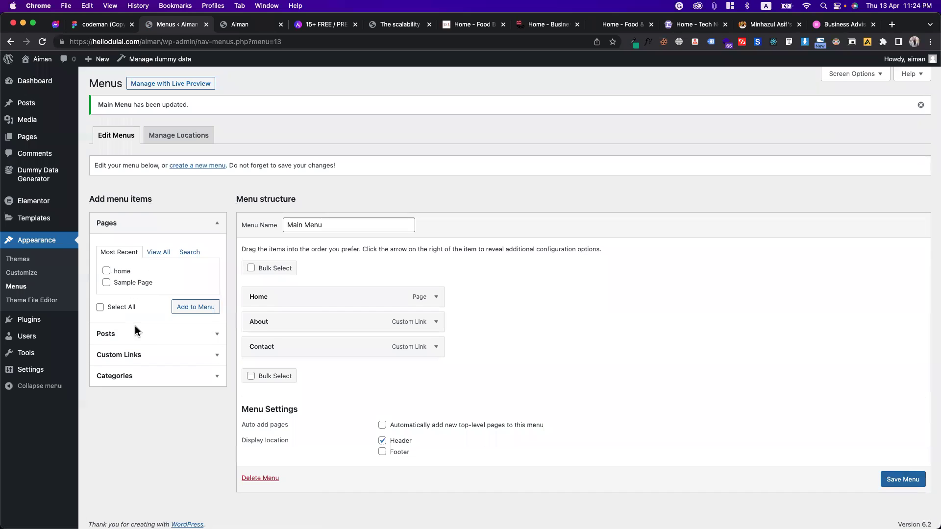
Step: Publish a new empty page titled Blog and return to the list of all pages
mouse_move(31, 138)
click(107, 157)
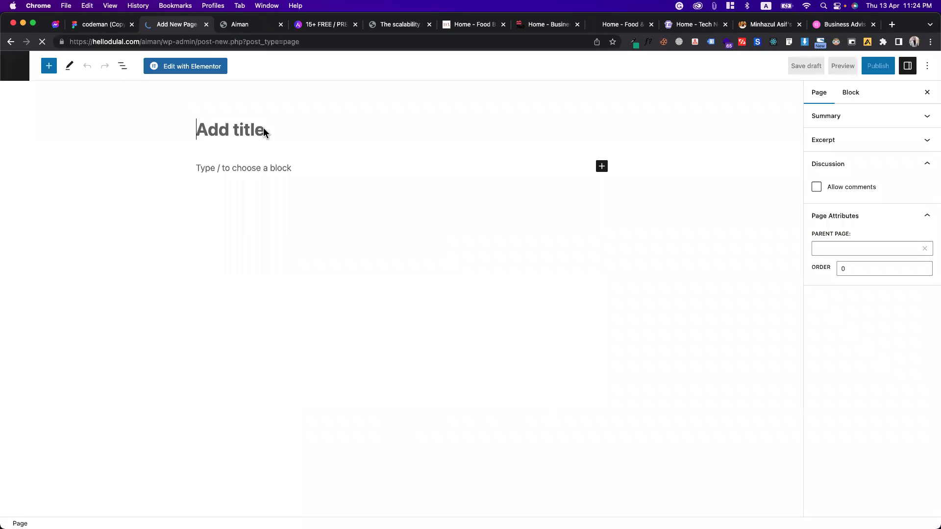
text(Blog)
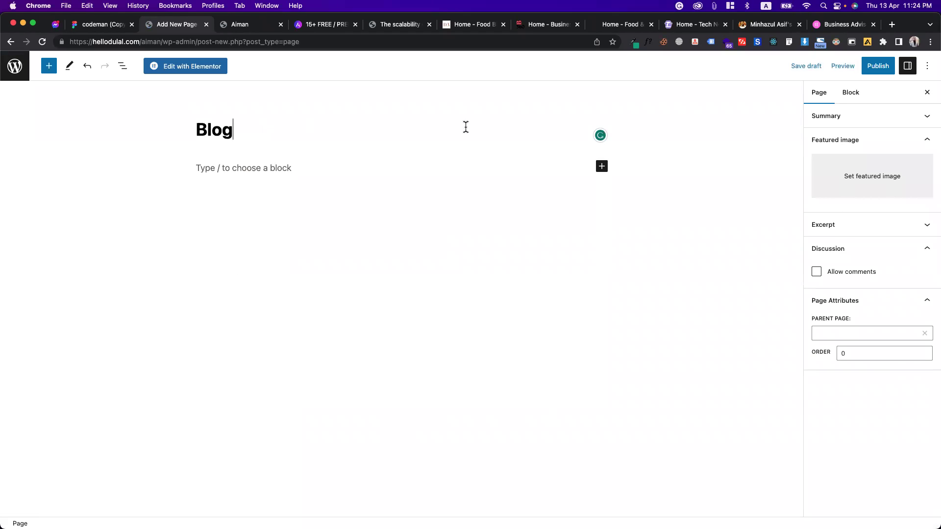
click(878, 66)
click(826, 65)
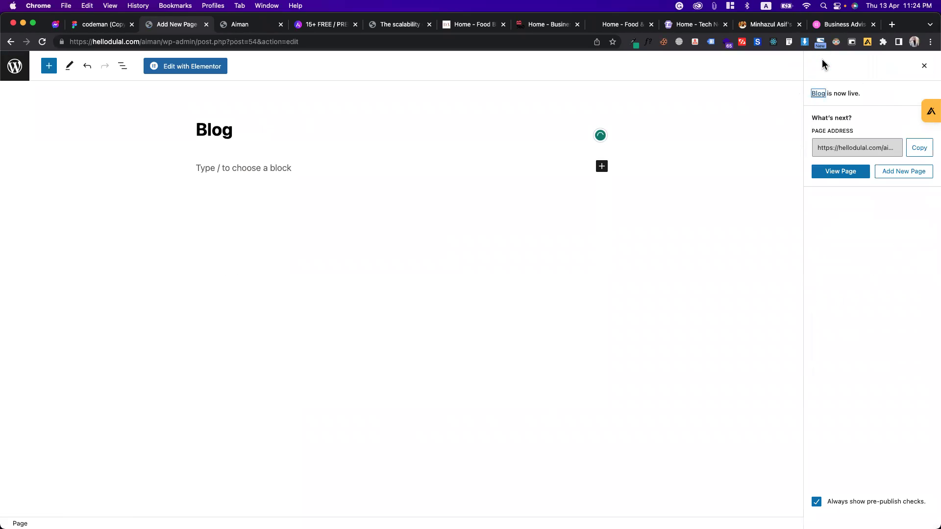
click(14, 66)
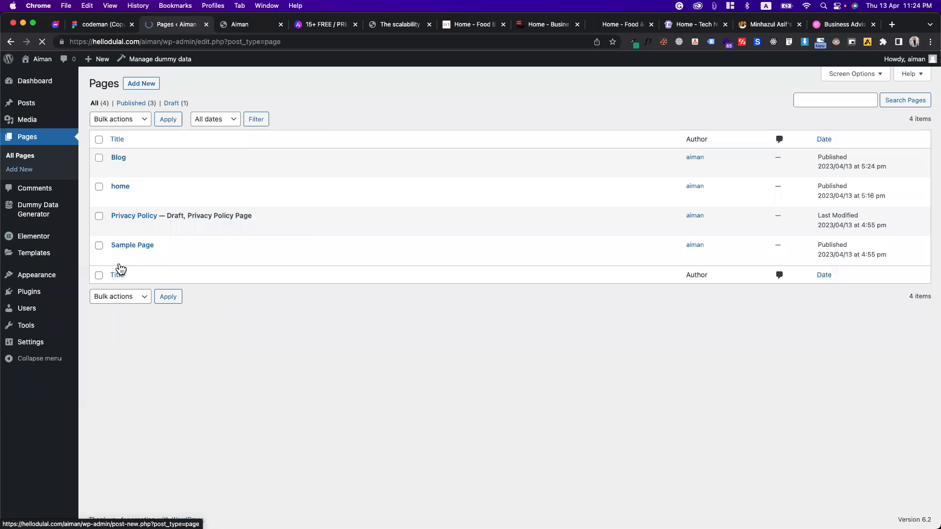
Step: Add the Blog page to Main Menu between About and Contact, and save the menu
mouse_move(45, 277)
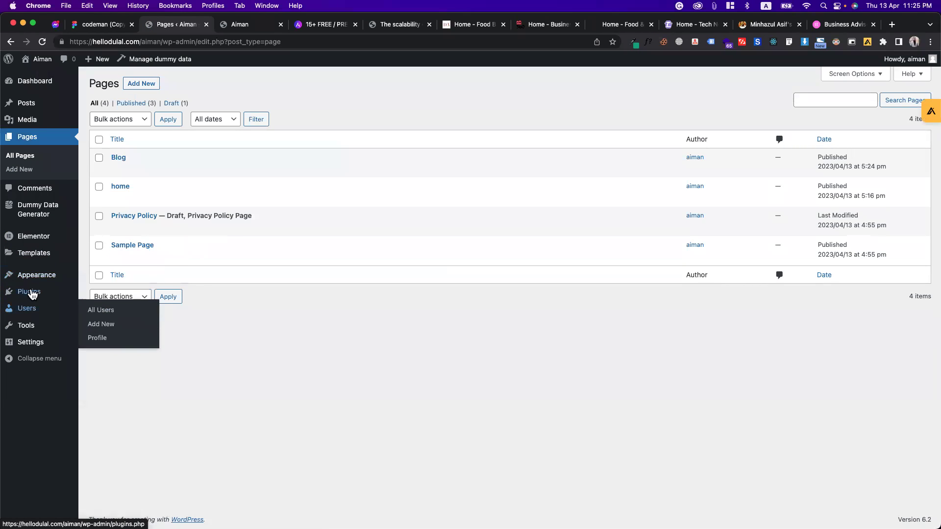
click(90, 305)
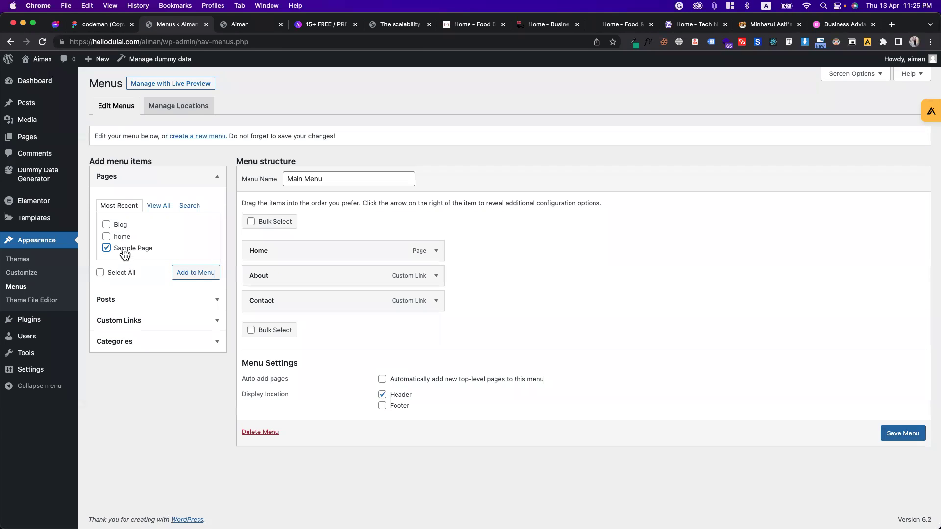
click(121, 225)
click(191, 277)
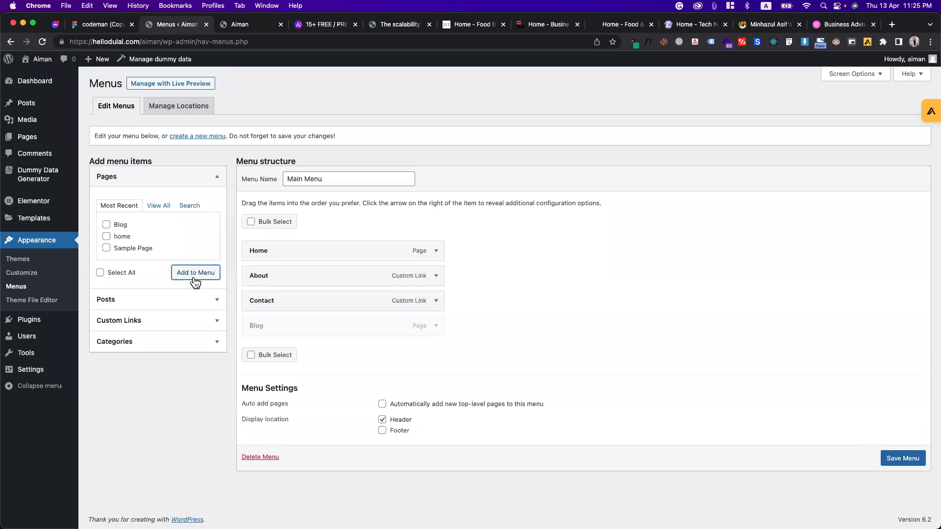
drag(275, 301, 275, 332)
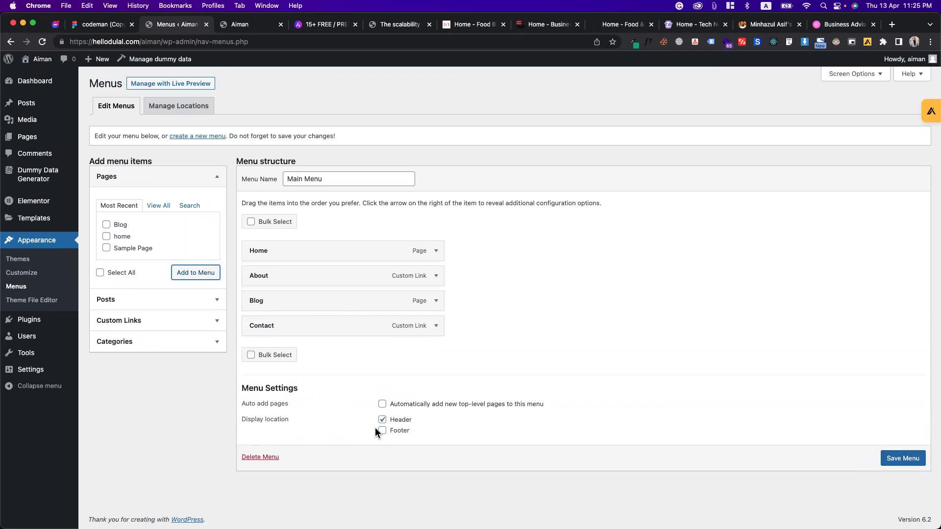
click(890, 458)
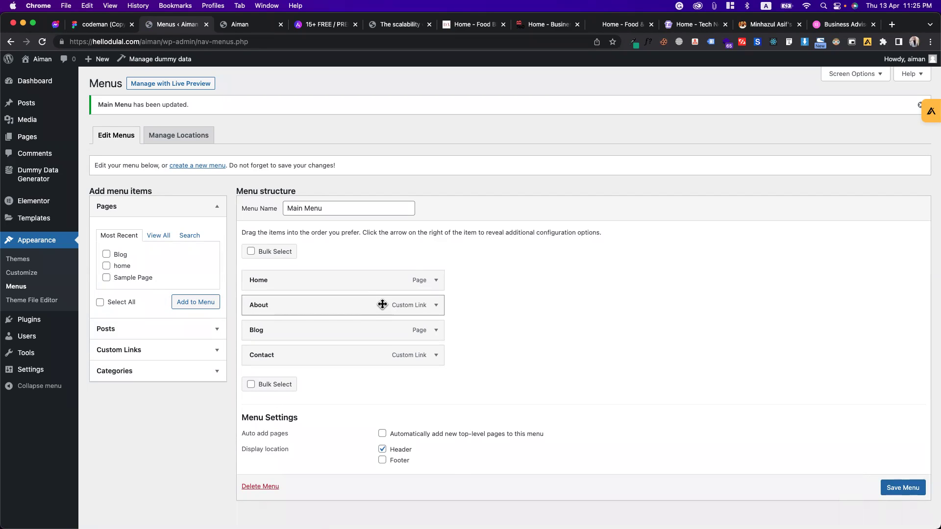
click(903, 488)
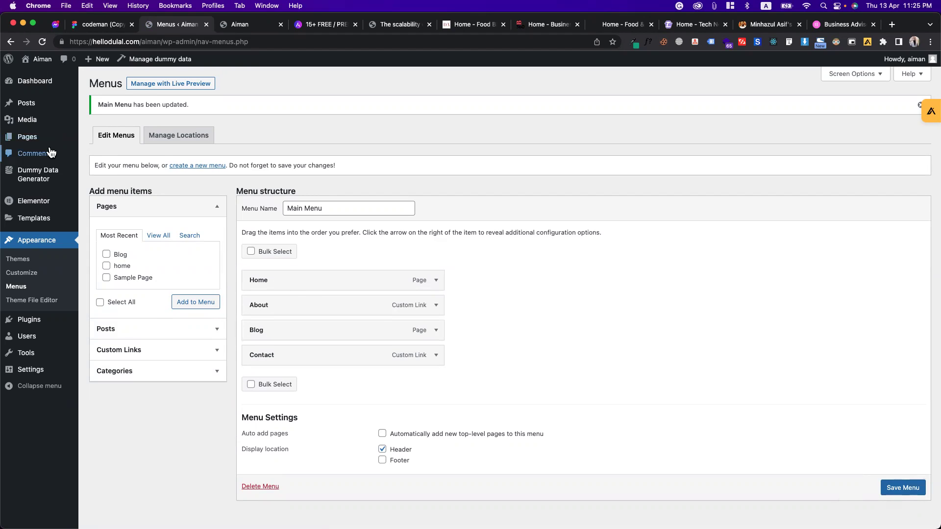
Step: Check the list of all pages and look through the open TechWire and Food & Drinks Blogger demo home pages
mouse_move(45, 140)
click(99, 141)
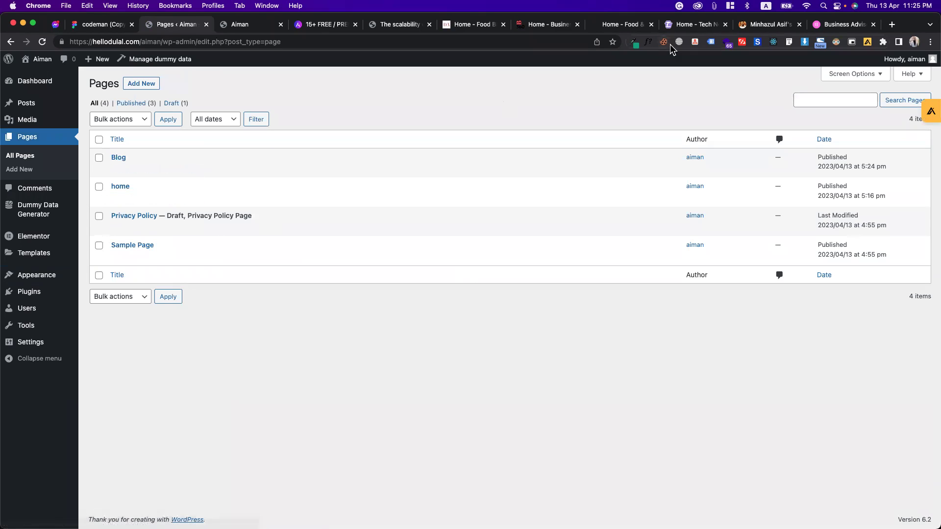
click(681, 24)
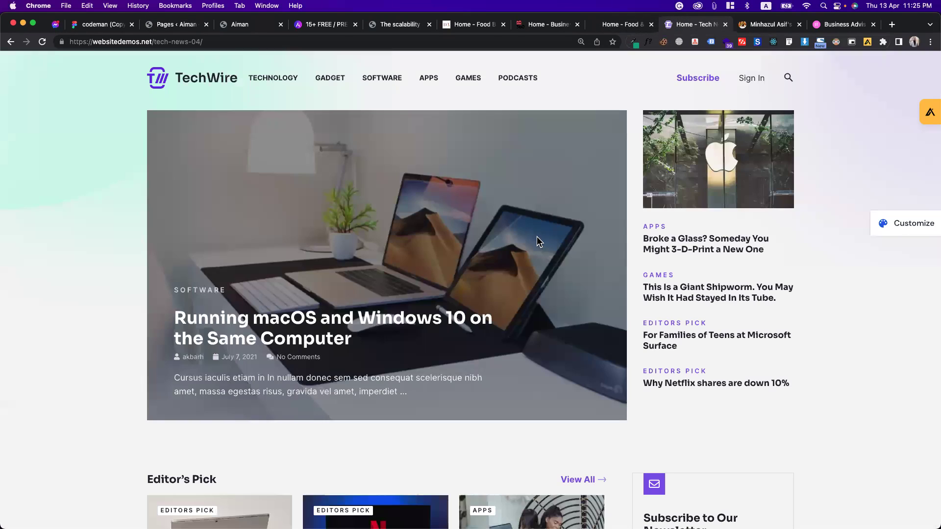
click(625, 24)
scroll(517, 236, down, 15)
scroll(517, 237, down, 20)
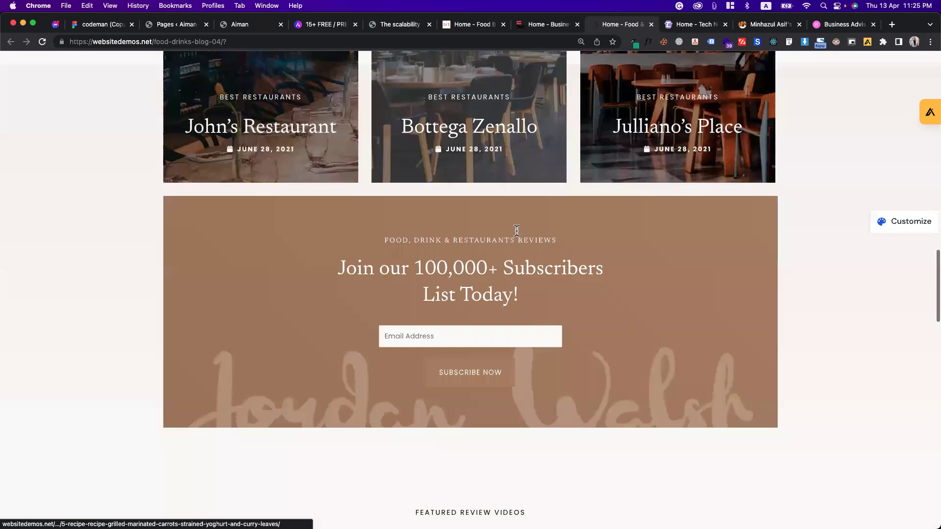
scroll(517, 230, up, 1)
scroll(517, 230, down, 10)
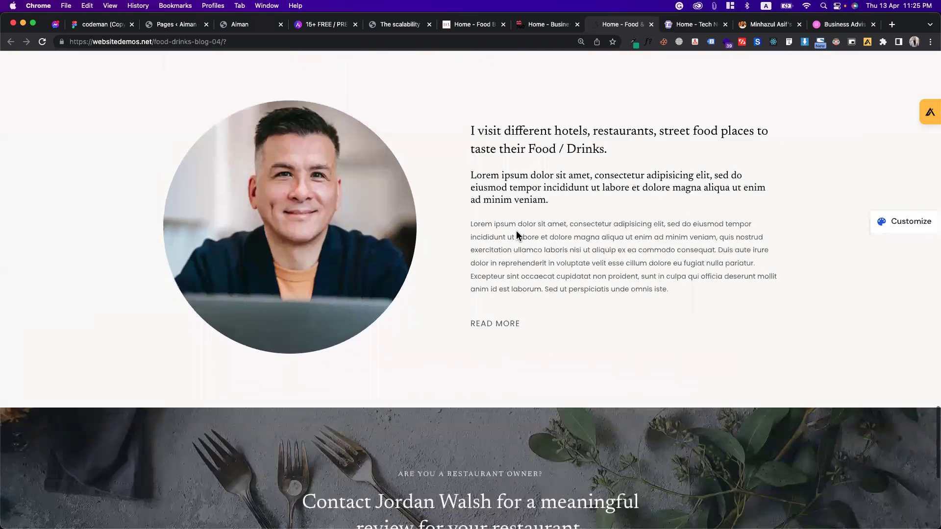
scroll(516, 230, up, 4)
scroll(516, 230, up, 12)
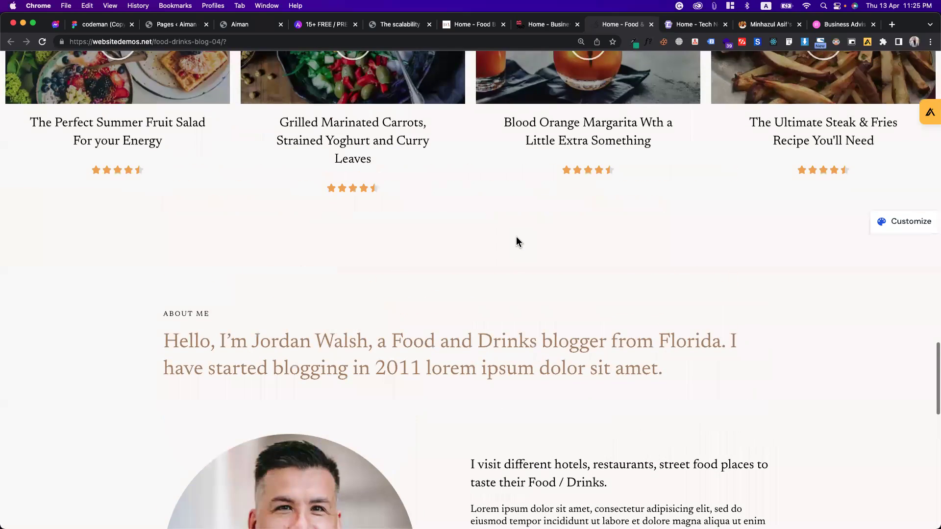
scroll(556, 280, up, 15)
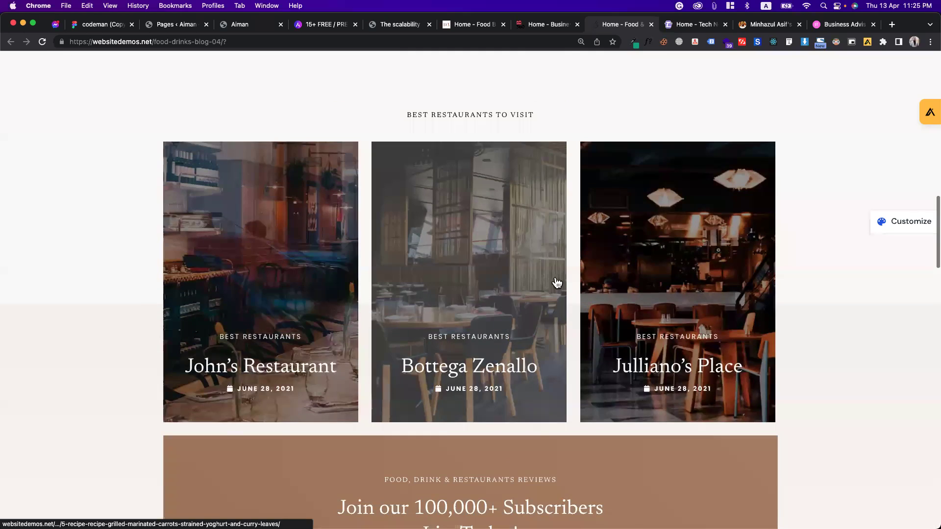
scroll(556, 278, down, 5)
scroll(556, 278, up, 12)
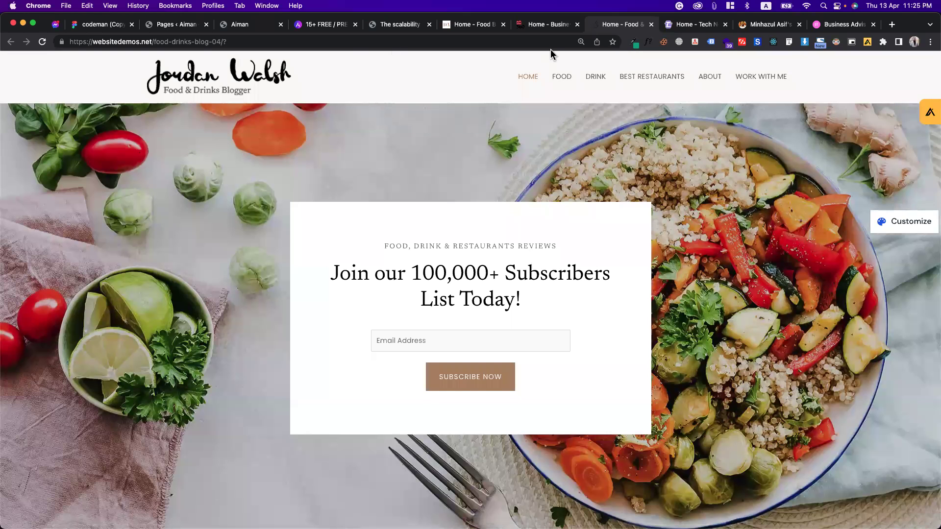
Step: Look through the sections of the food critic and blogger demo home page (food-blogger-04)
click(527, 30)
click(487, 30)
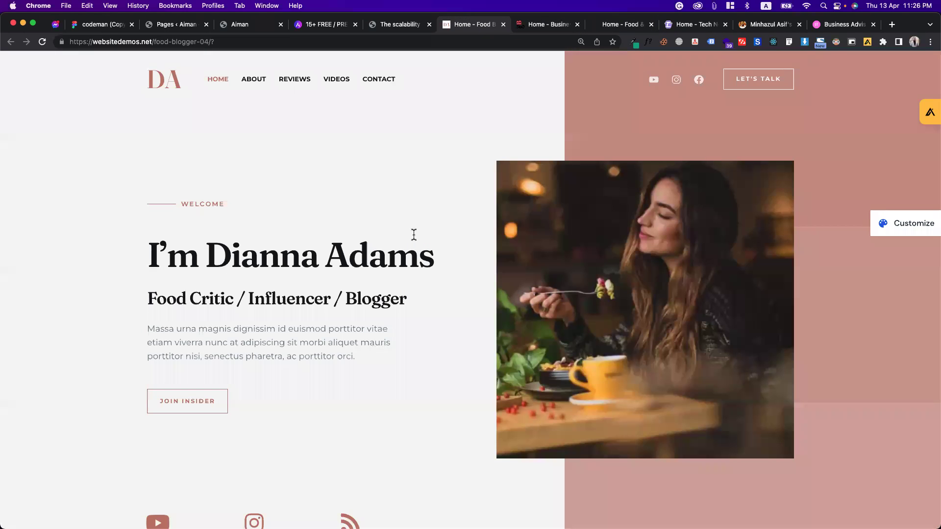
scroll(413, 236, down, 15)
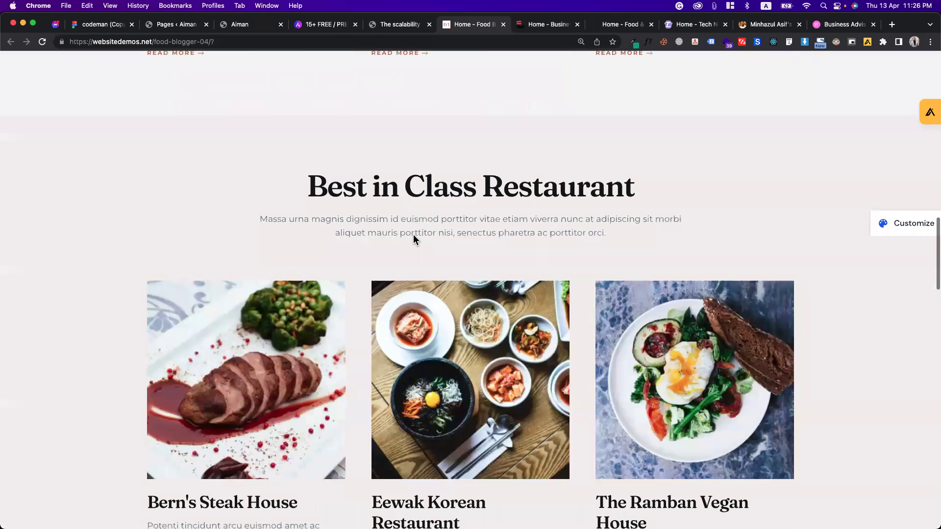
scroll(413, 234, down, 10)
scroll(414, 234, up, 10)
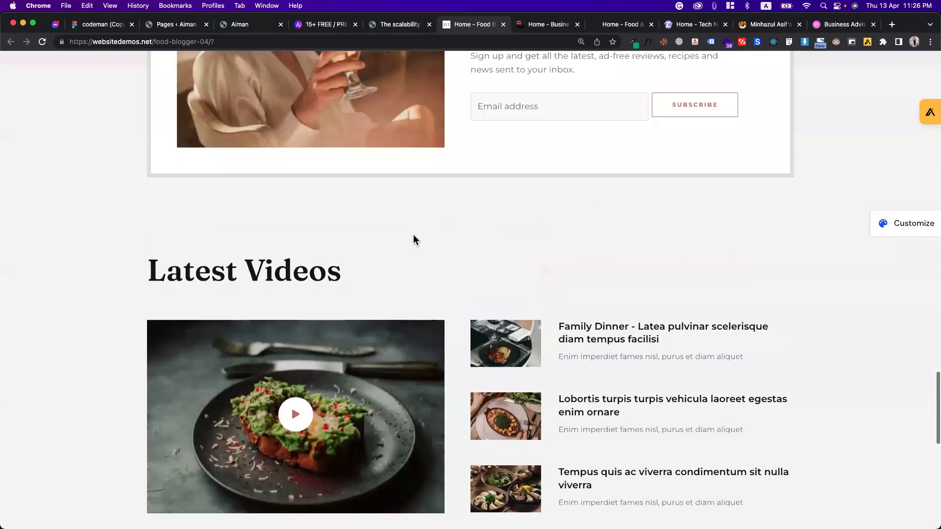
Step: View the Contact and About pages of the food-blogger-04 demo and return to its home page
scroll(413, 234, up, 20)
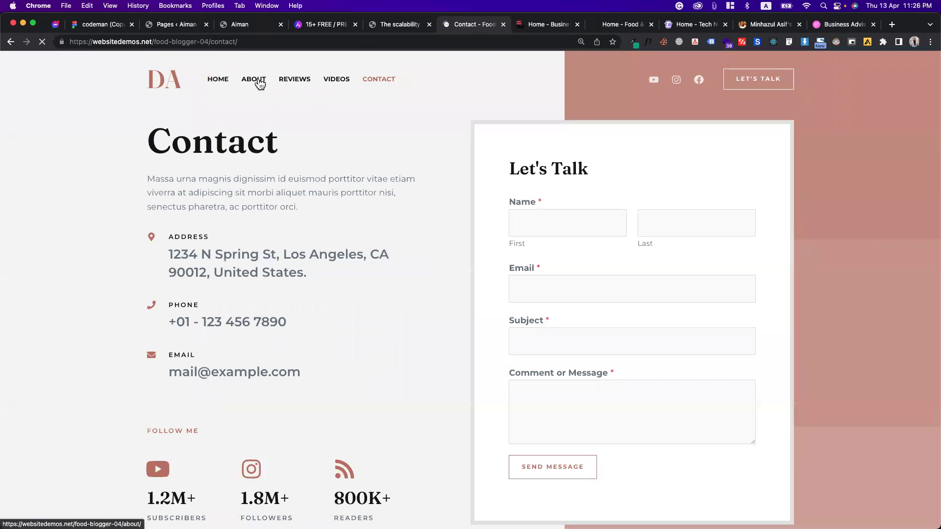
click(254, 80)
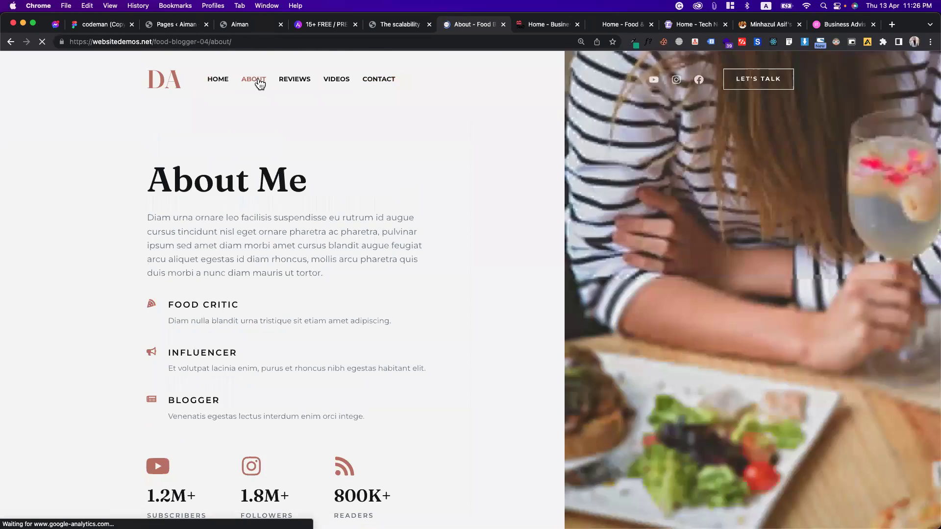
click(168, 86)
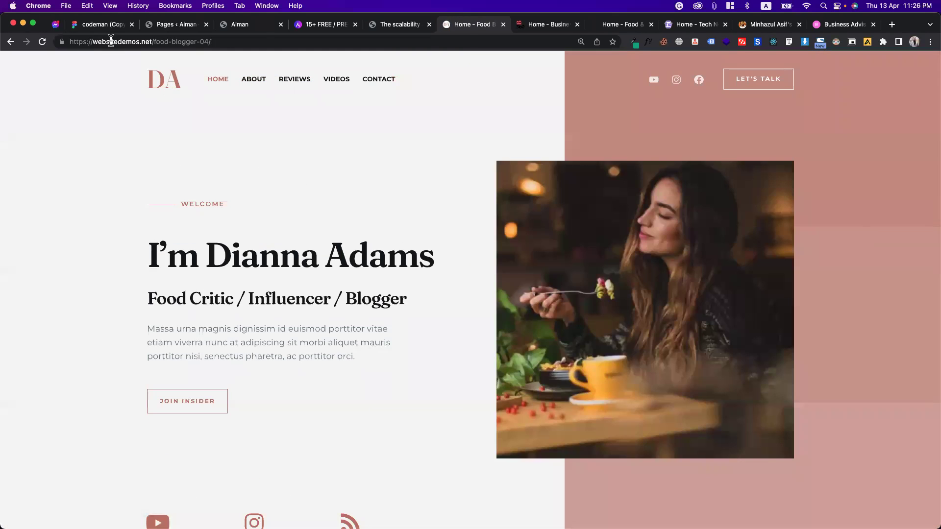
Step: Open the site's home page from the list of all pages for editing with Elementor
click(186, 24)
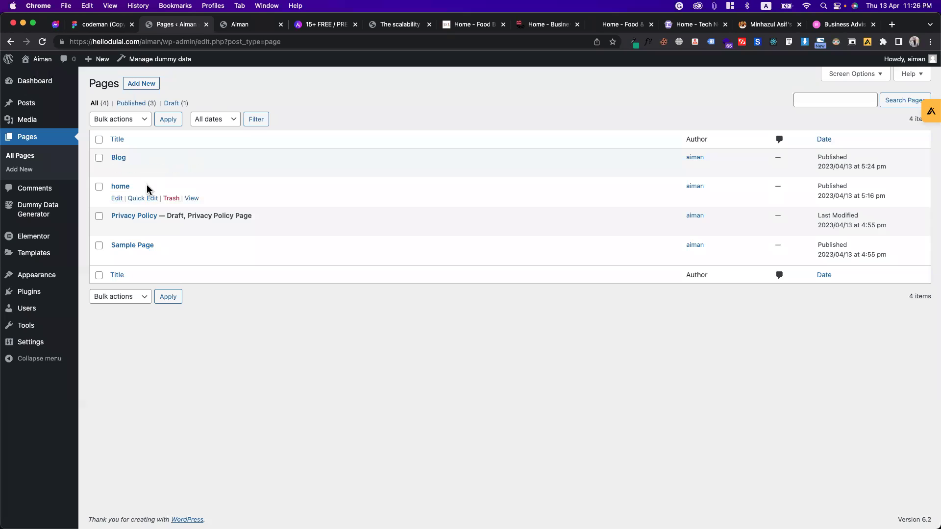
click(116, 198)
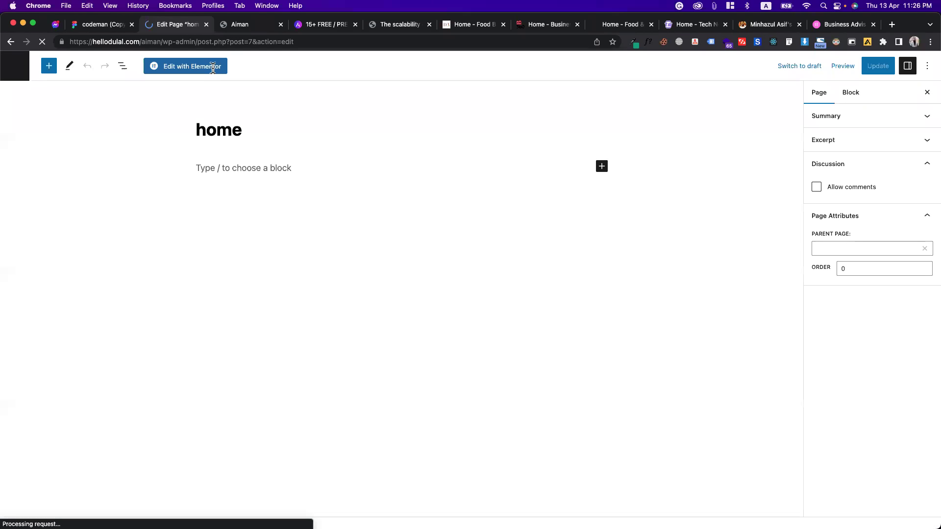
click(215, 67)
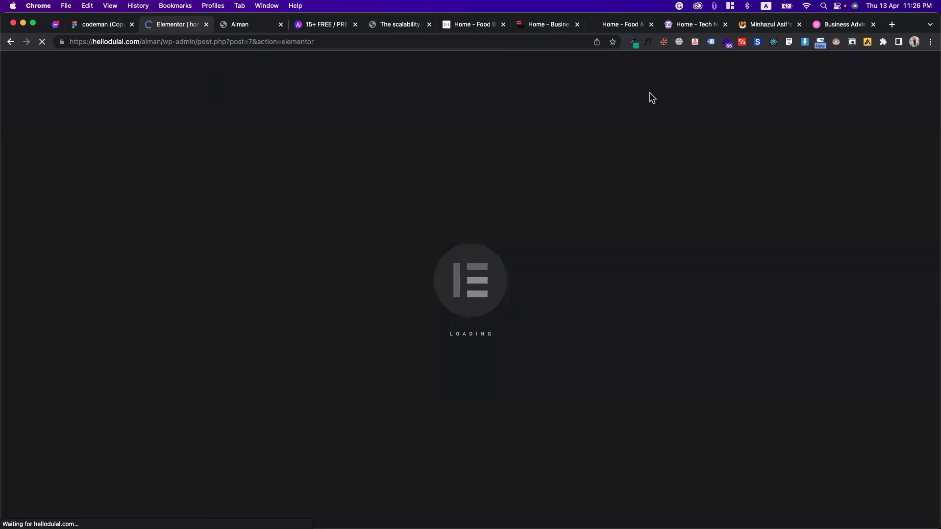
Step: Open the home page of the blockchain-technology-04 demo and look through its hero, introduction and latest blog posts sections
click(401, 25)
click(73, 73)
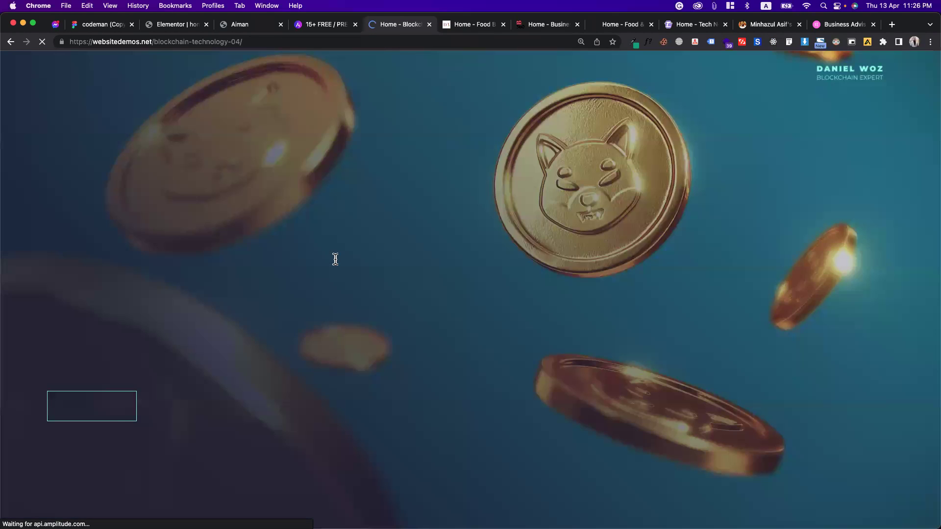
scroll(335, 260, down, 5)
scroll(336, 259, down, 10)
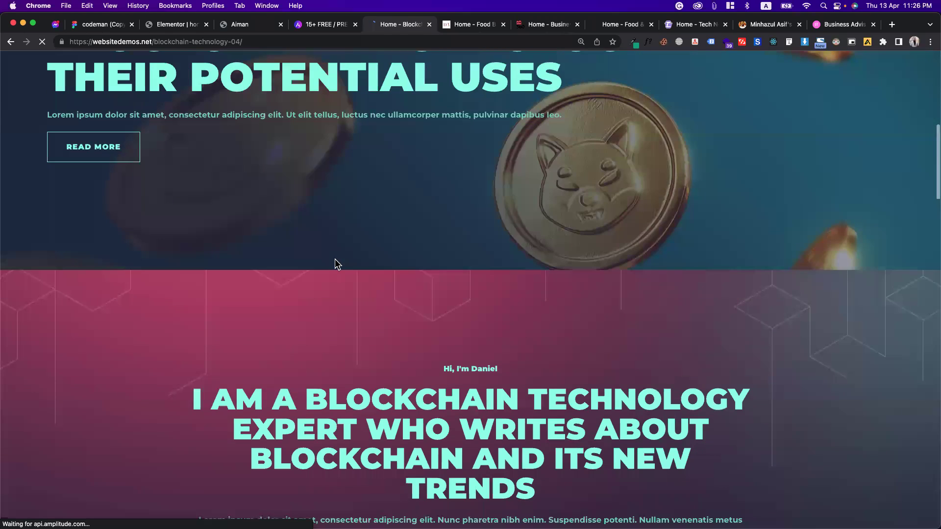
scroll(336, 265, down, 3)
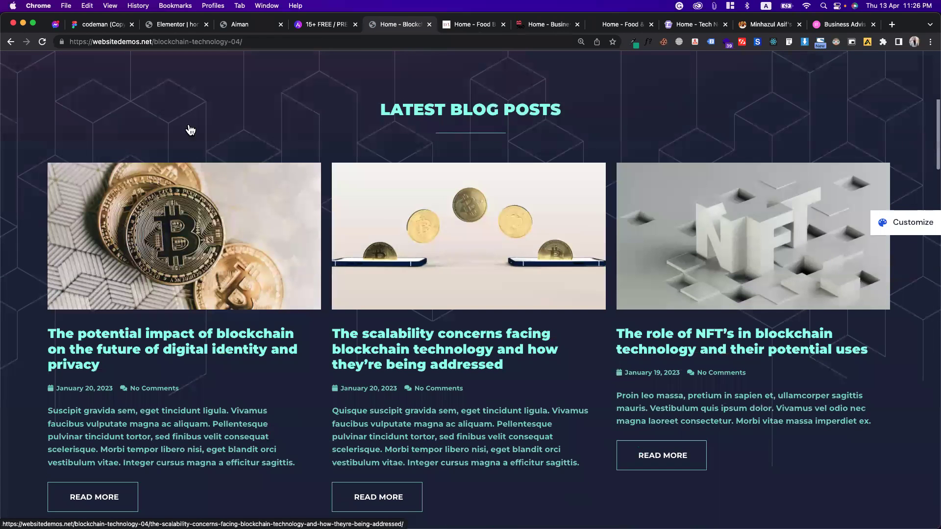
scroll(195, 167, down, 4)
scroll(194, 163, up, 15)
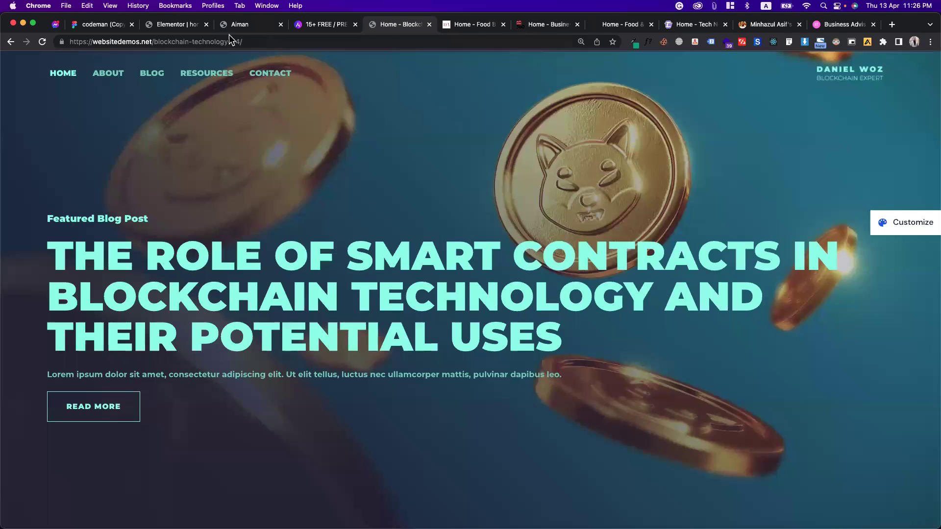
Step: Return to the home page in the Elementor editor and dismiss the What's New announcement
click(236, 27)
click(175, 28)
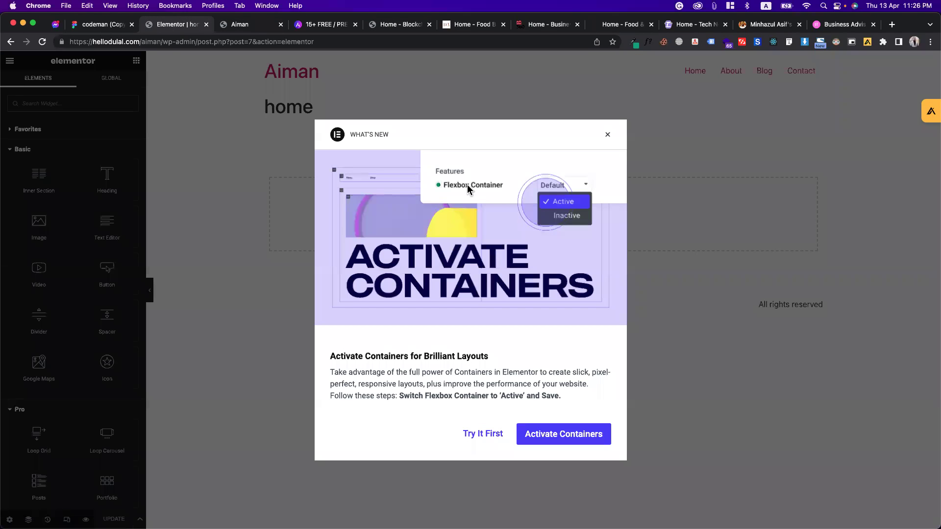
click(609, 138)
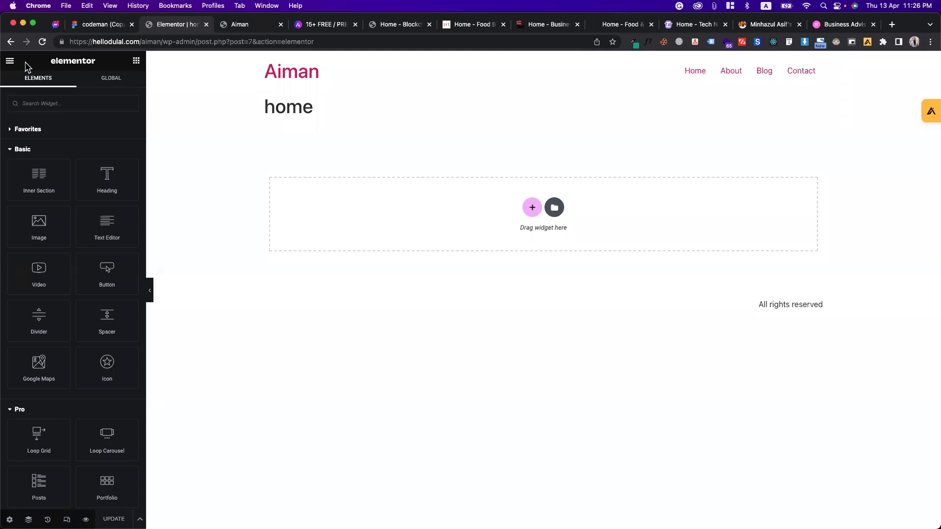
Step: From the site's dashboard, create a new Elementor template of type Header named "header"
click(238, 29)
mouse_move(37, 59)
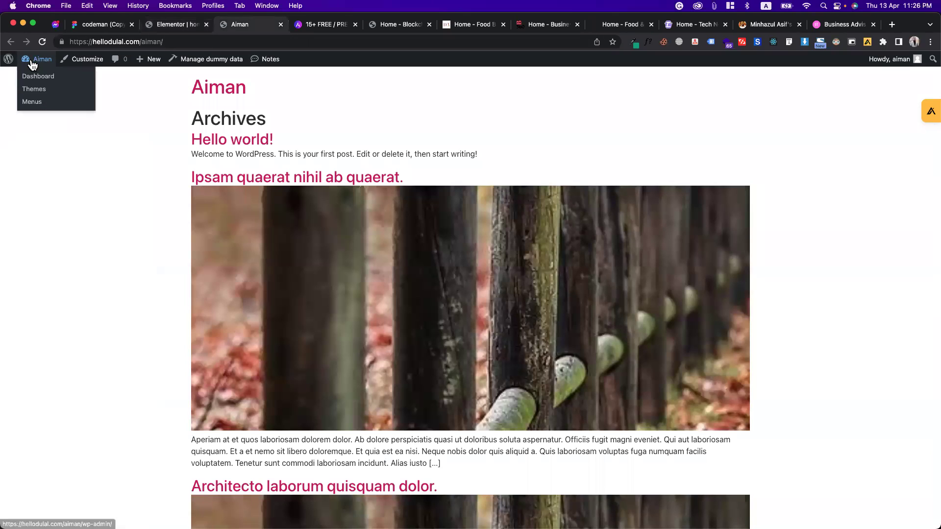
click(46, 78)
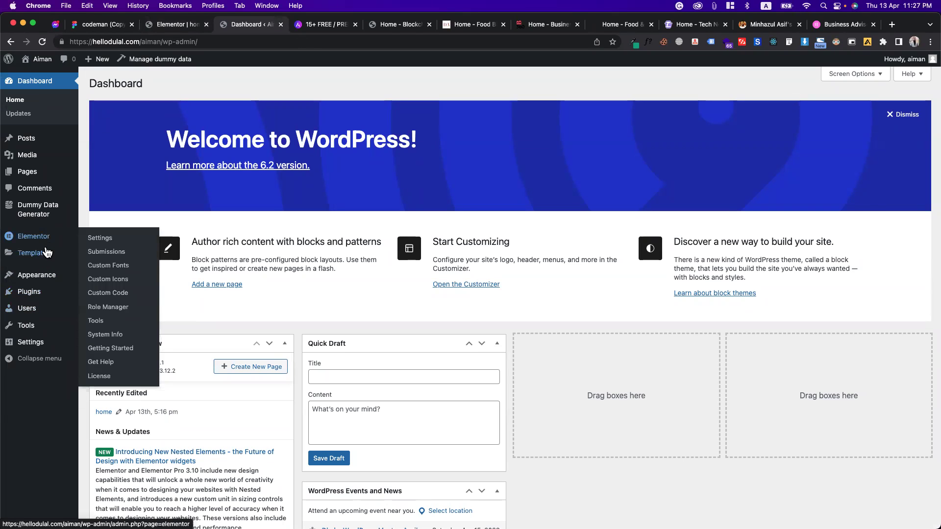
mouse_move(46, 255)
click(103, 323)
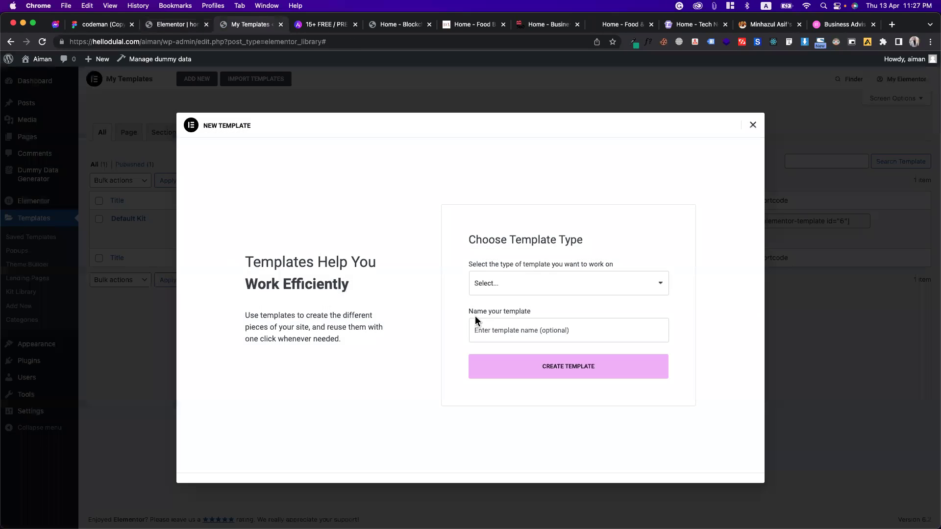
click(495, 287)
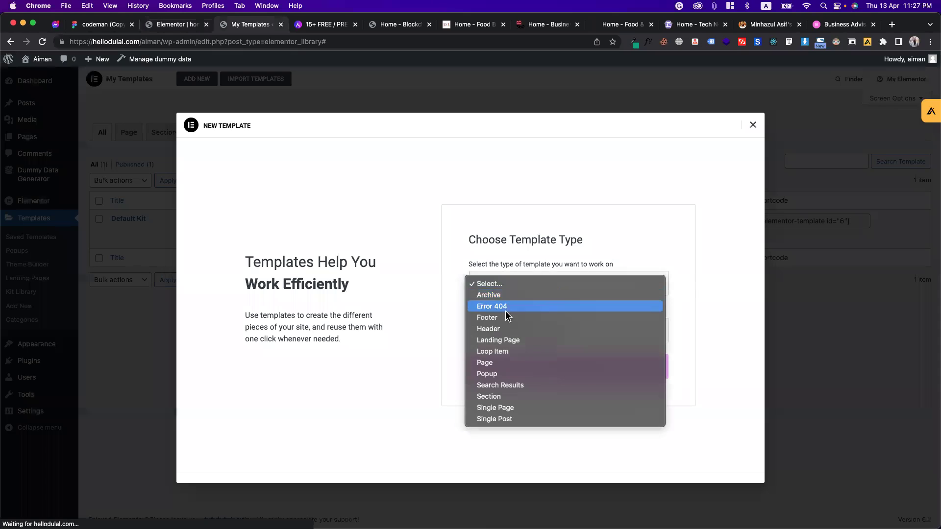
click(502, 329)
click(504, 335)
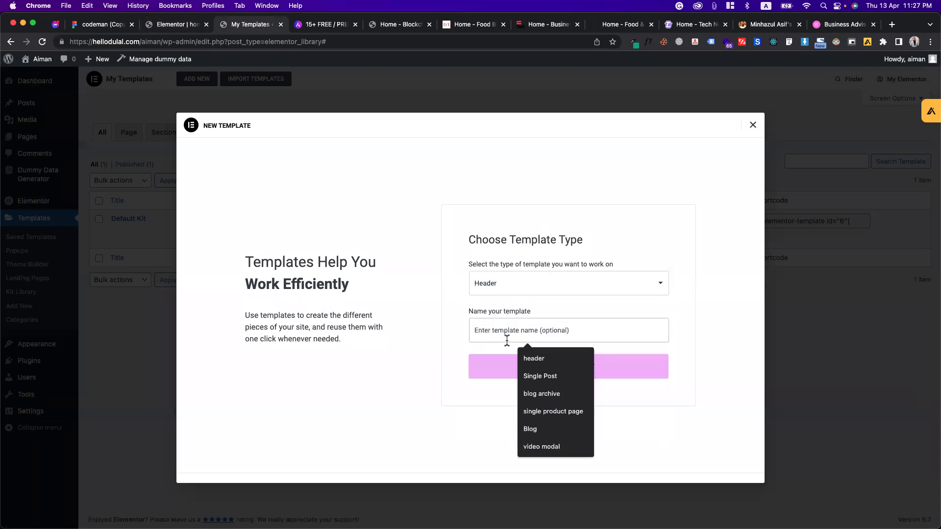
click(520, 355)
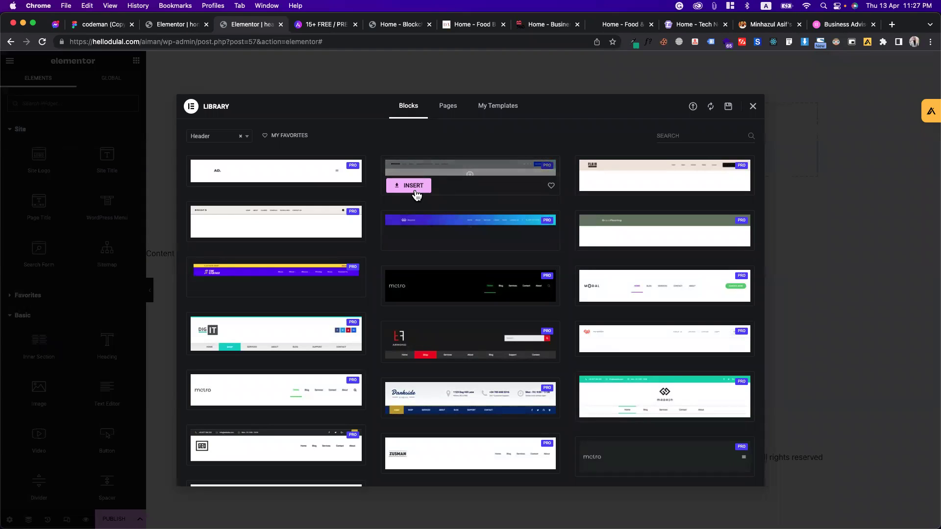
Step: Insert the grey header library block with navigation, social icons and a Schedule Now button, applying the block's settings too
click(413, 186)
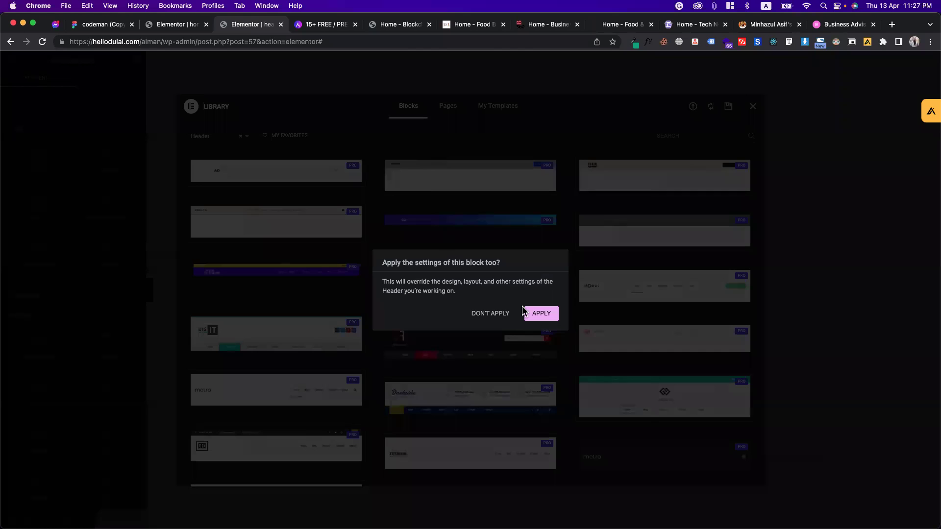
click(539, 313)
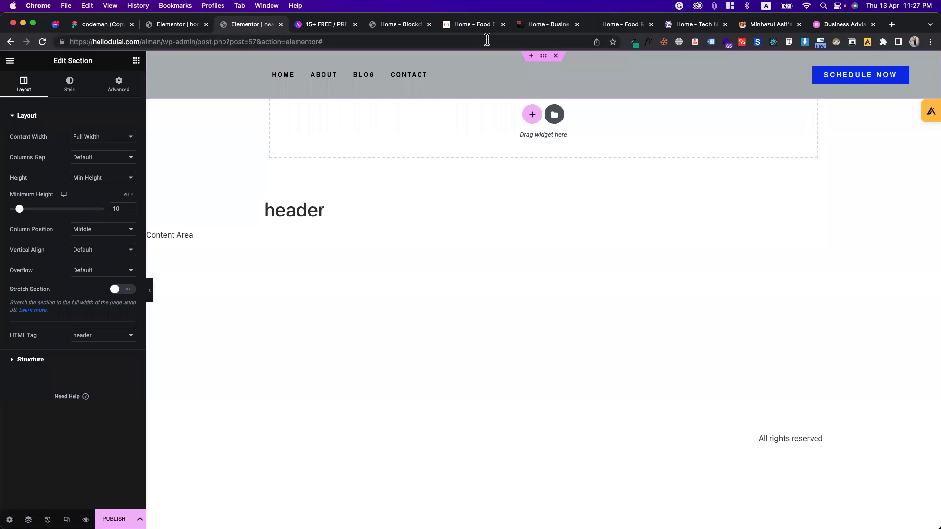
Step: Open the colour palette site coolors.co in a new tab and reload it
click(887, 25)
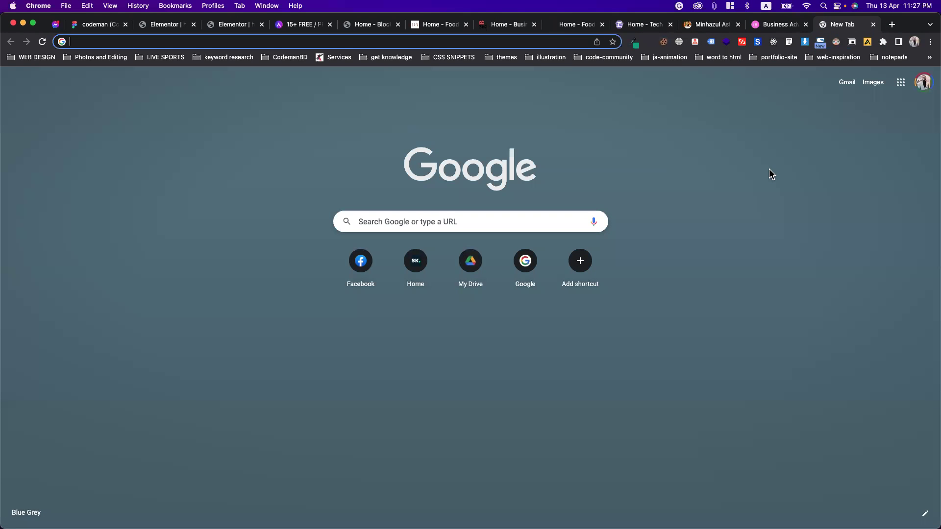
text(coolors.co)
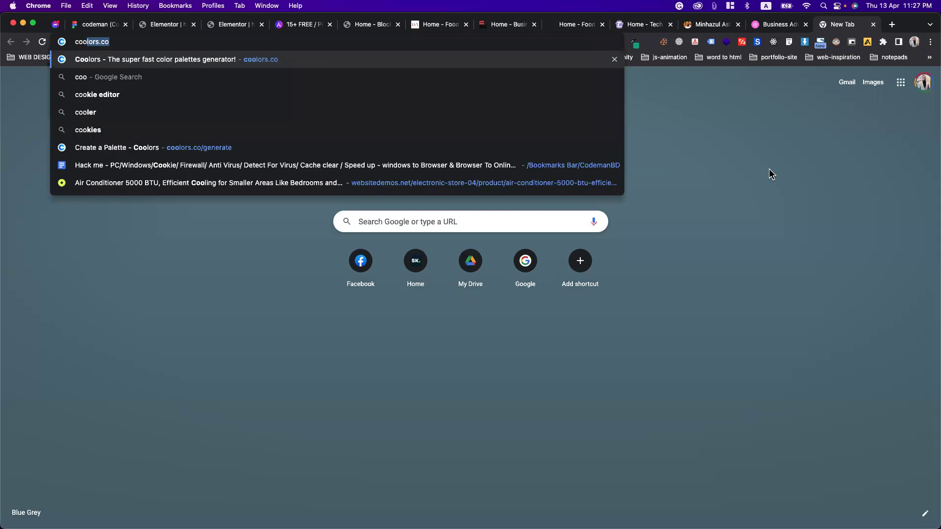
key(Return)
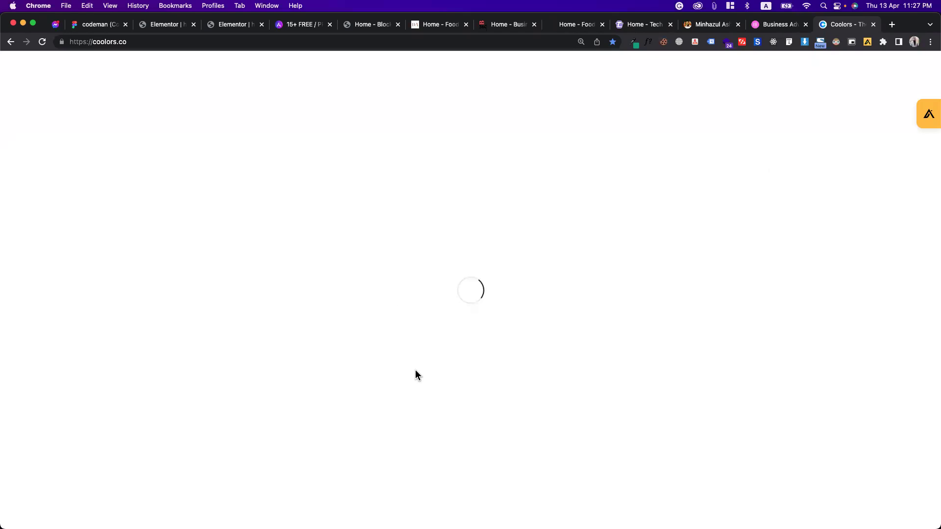
click(229, 42)
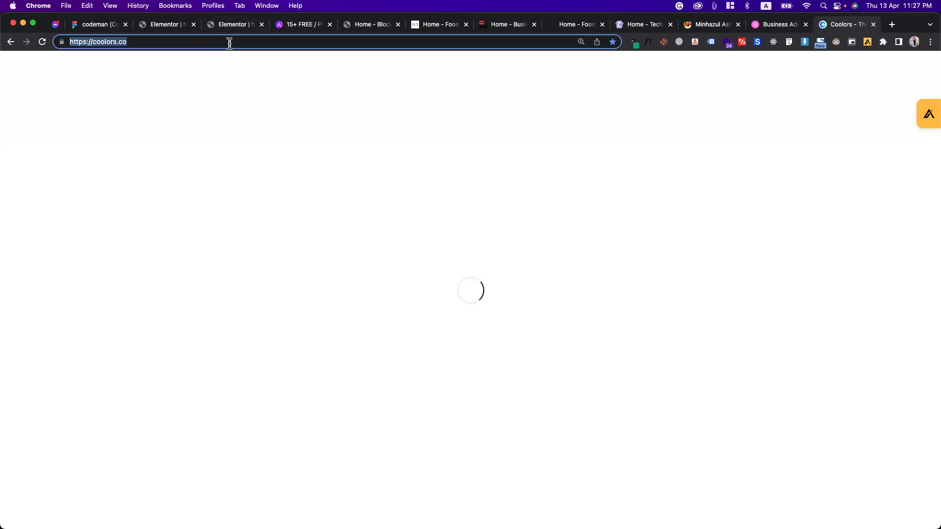
key(Return)
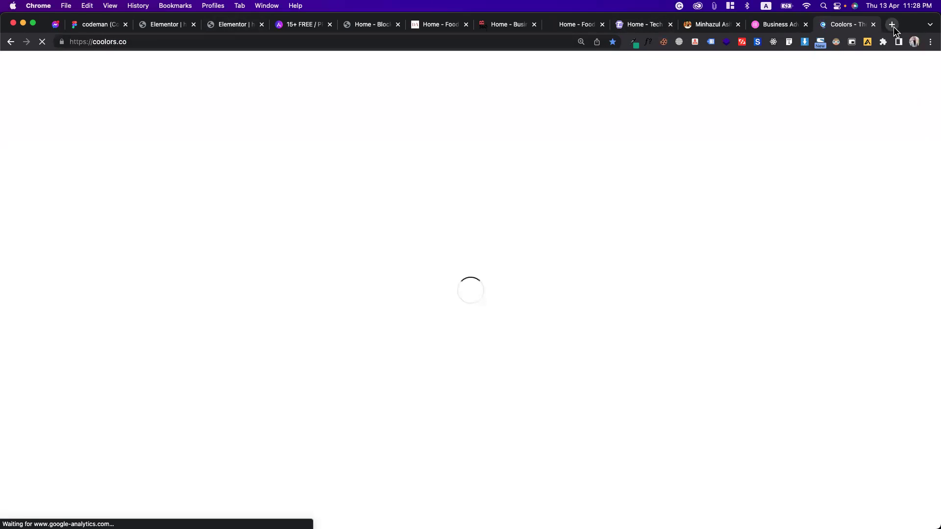
click(893, 25)
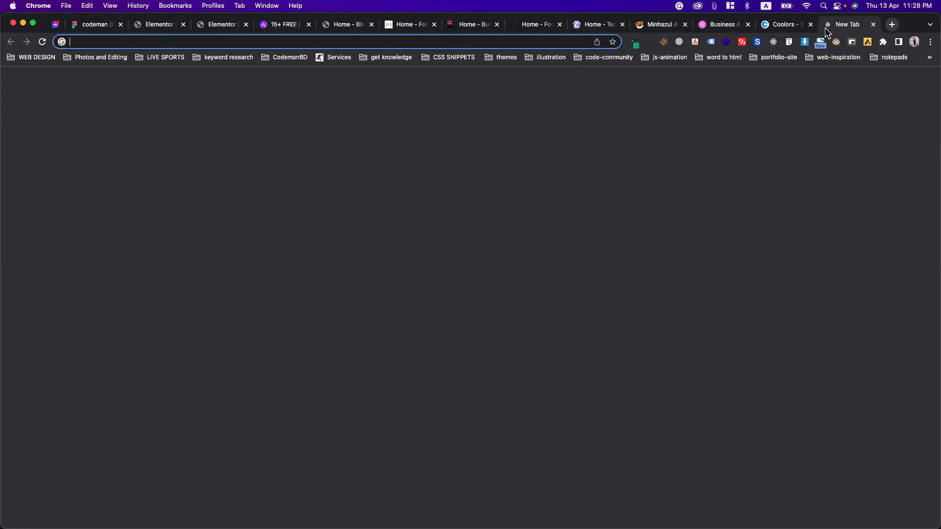
click(872, 25)
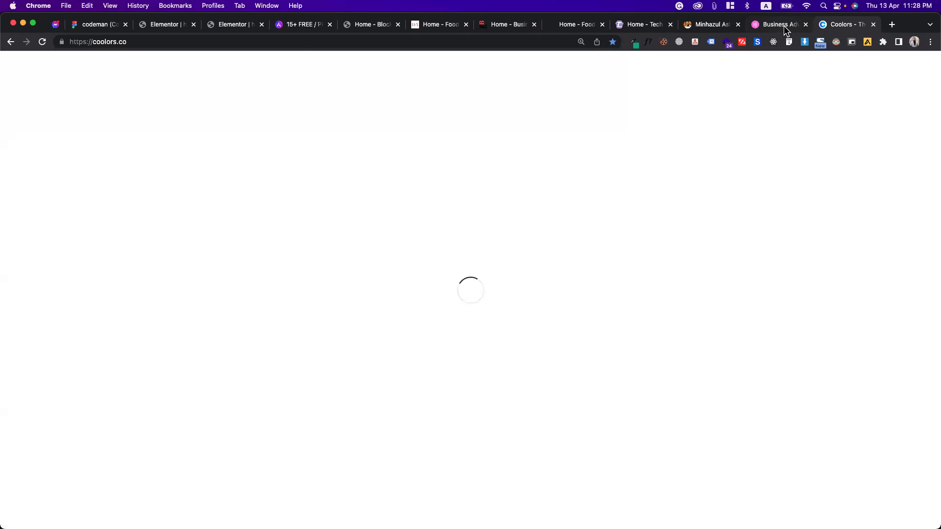
Step: Compare the header template with the headers of the open food, business and tech demo home pages
click(179, 25)
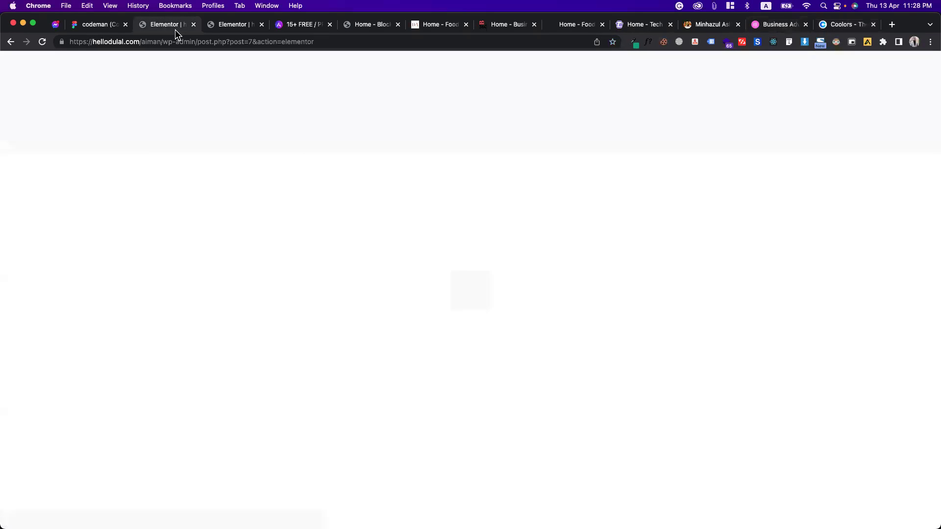
click(223, 23)
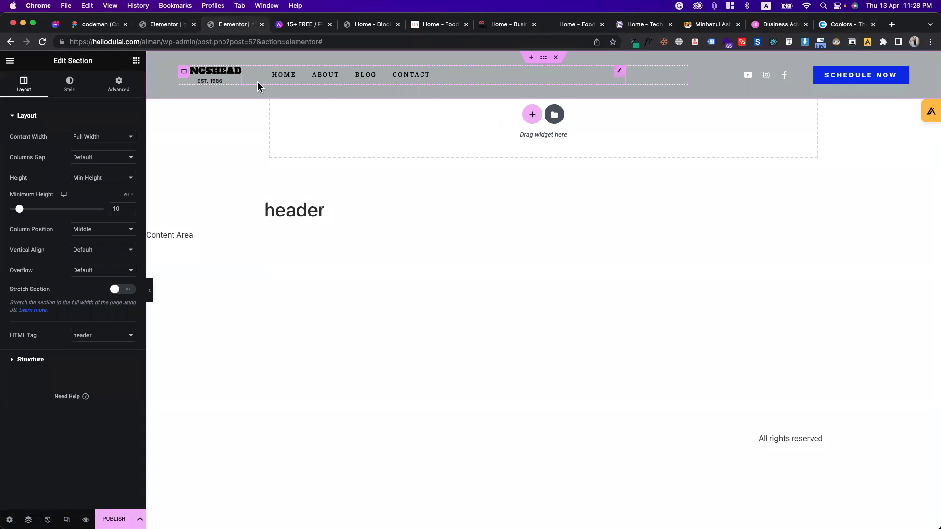
click(647, 27)
click(574, 28)
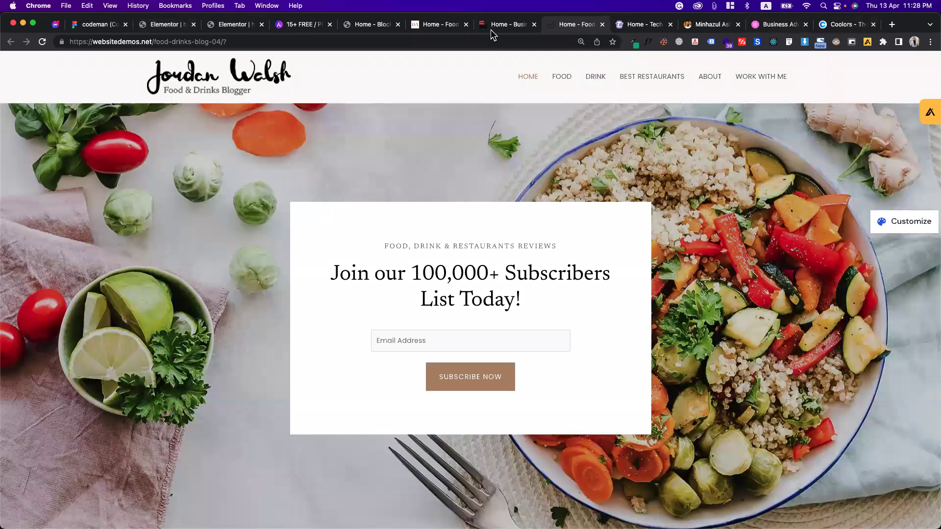
click(491, 27)
click(418, 28)
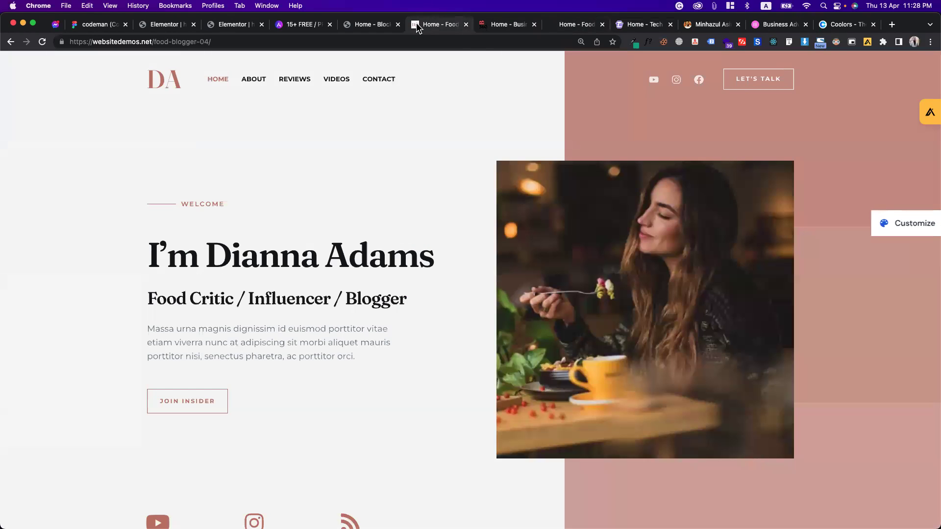
click(499, 20)
click(223, 30)
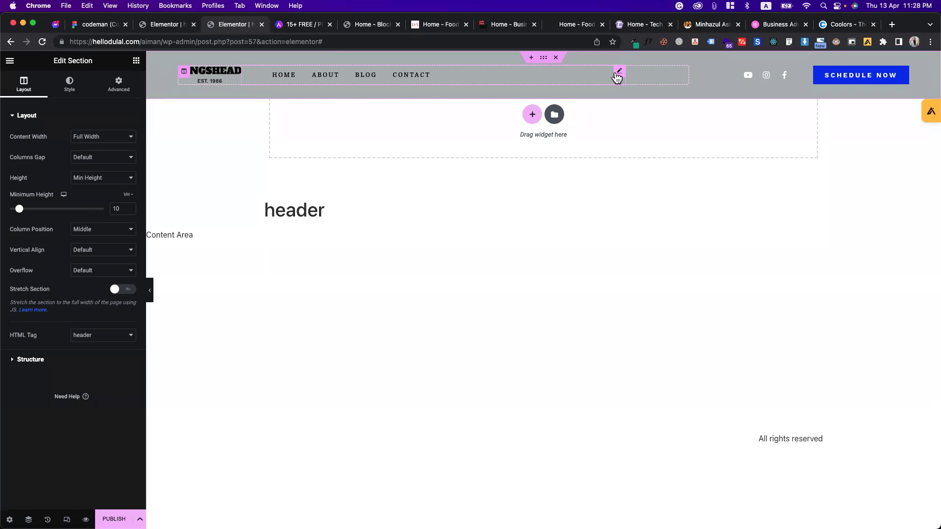
Step: Right-align the header block's navigation menu and adjust the width of its widget
click(618, 73)
click(116, 197)
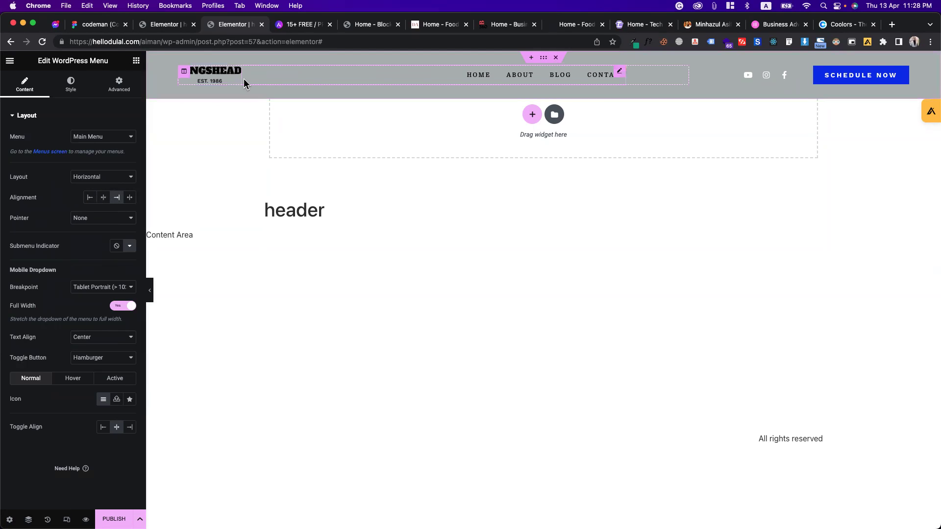
drag(241, 79, 413, 95)
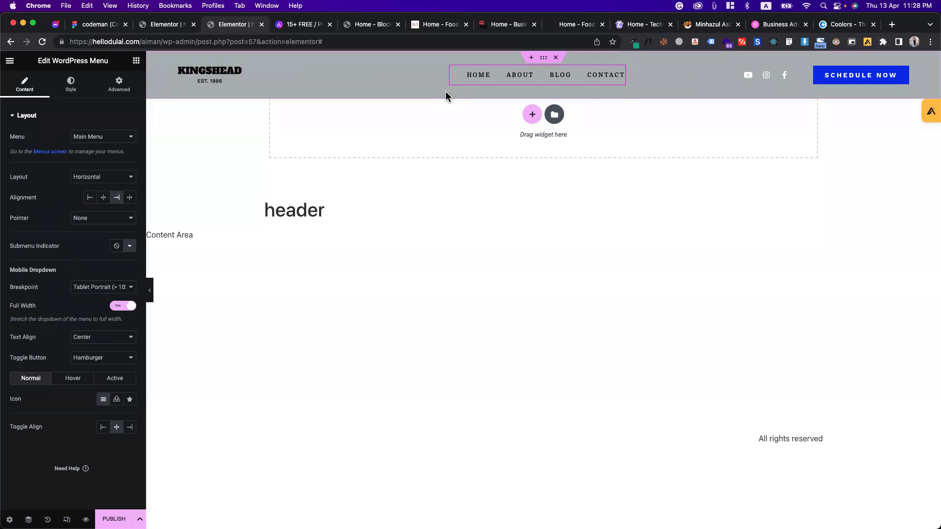
Step: Set the horizontal alignment of the logo and menu column to Space Between and narrow the column
click(184, 76)
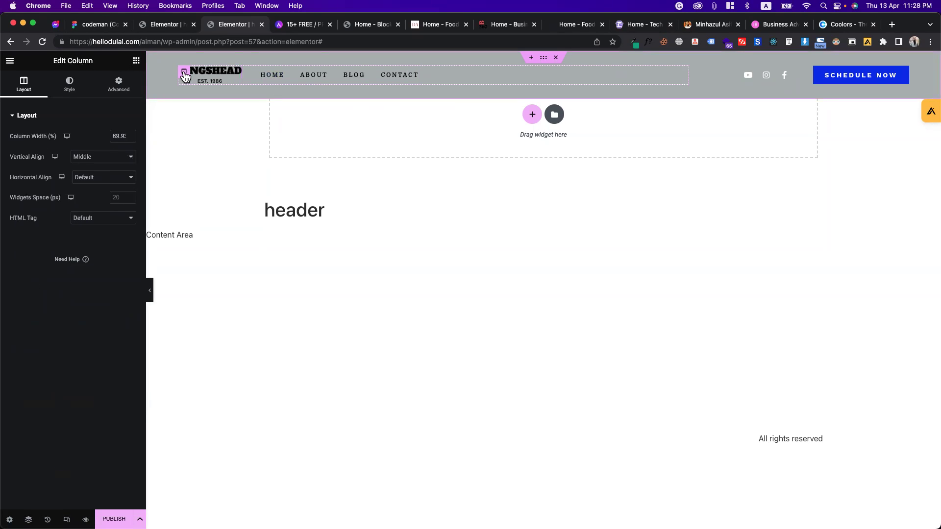
click(92, 179)
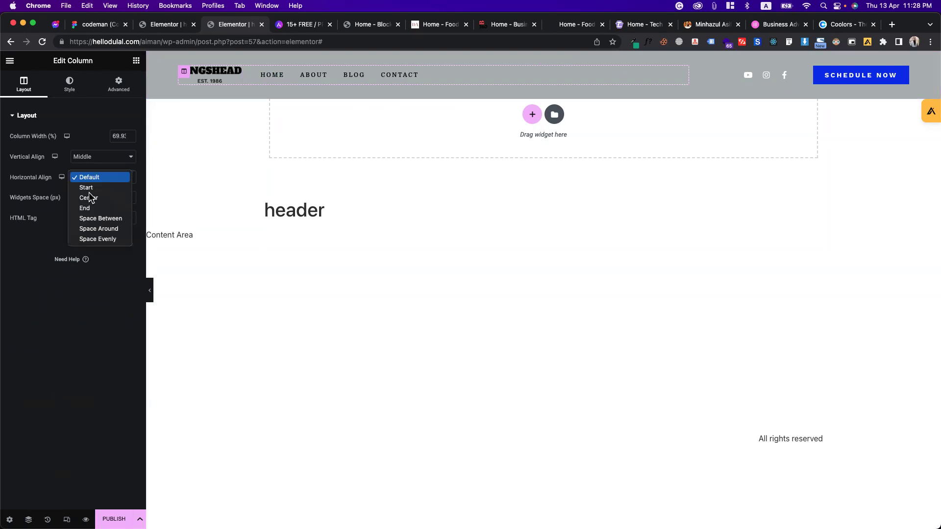
click(96, 223)
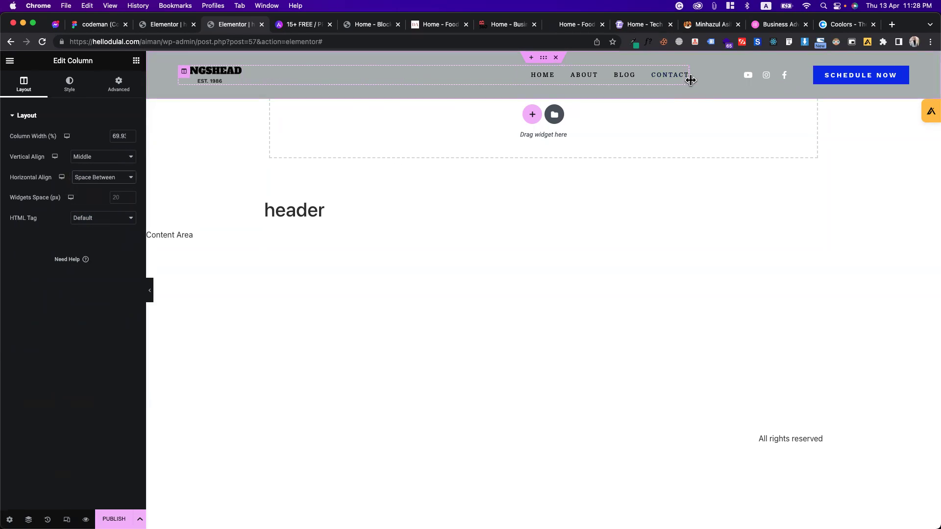
drag(690, 80, 606, 85)
click(425, 89)
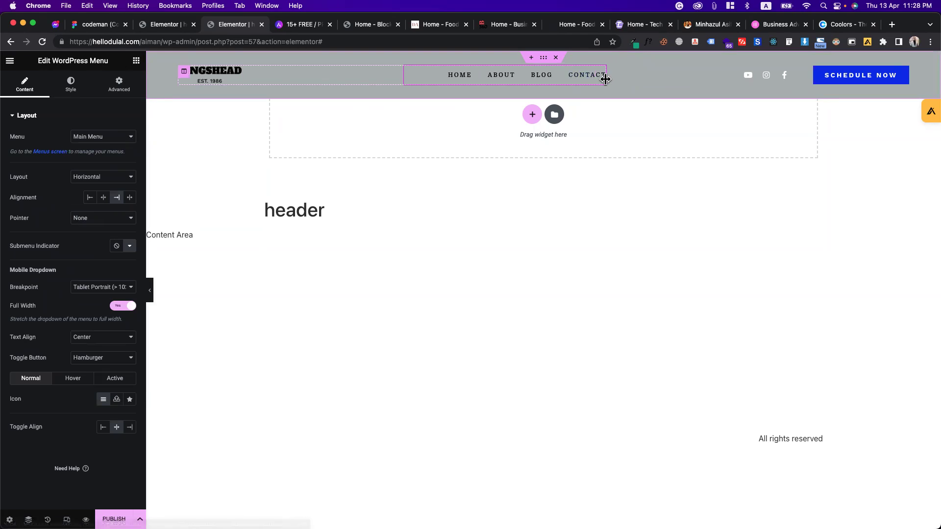
drag(603, 80, 609, 79)
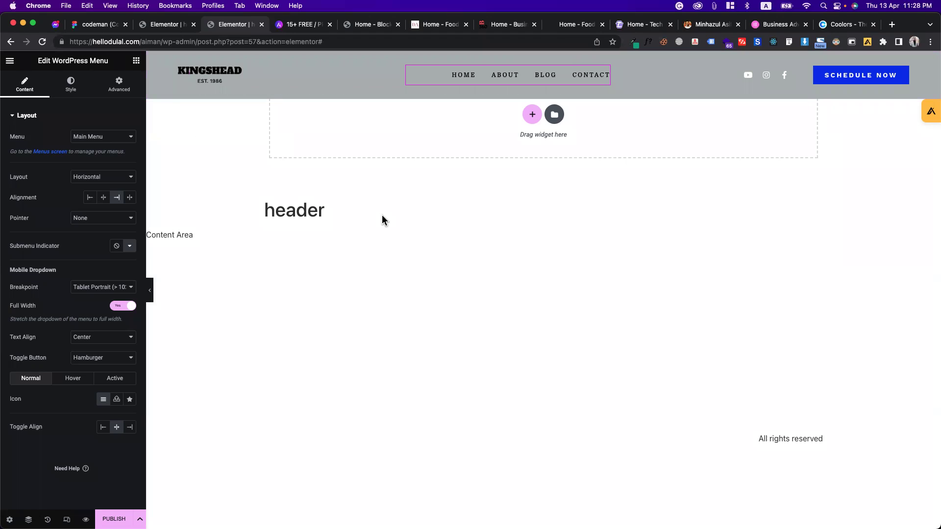
Step: Delete the grey header section and add an empty single-column section in its place
click(555, 58)
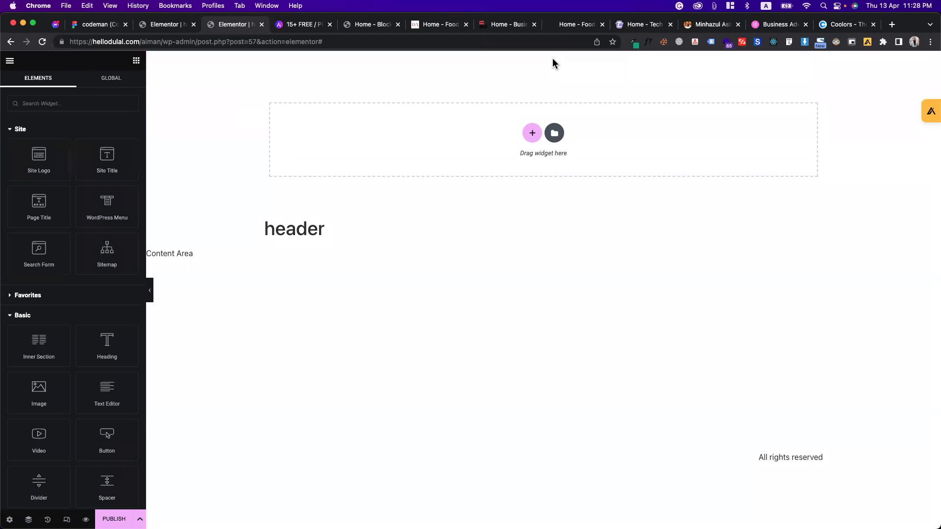
click(532, 132)
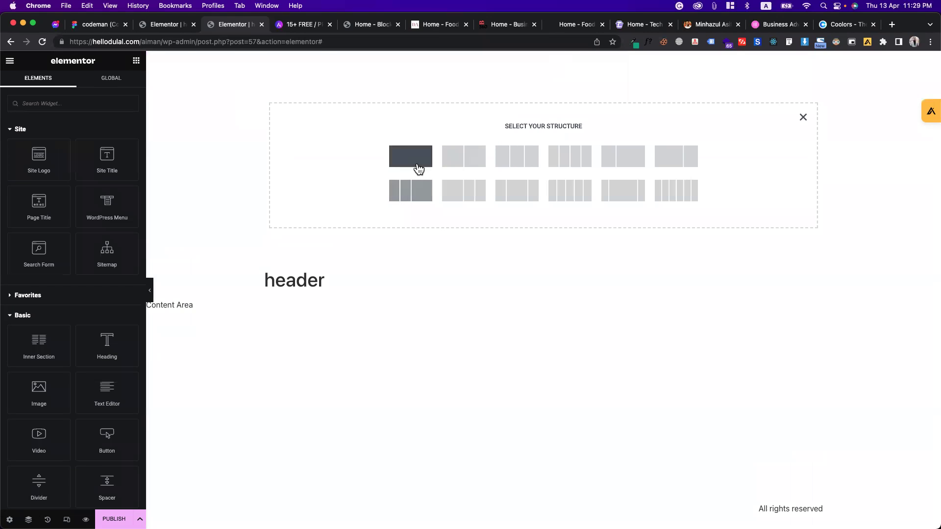
click(416, 164)
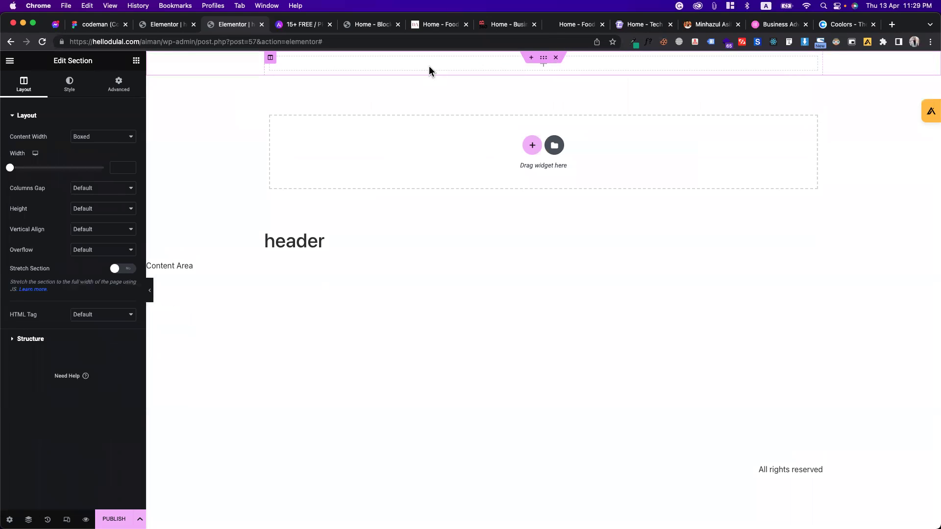
Step: Search the widgets for "container" and clear the search
click(137, 61)
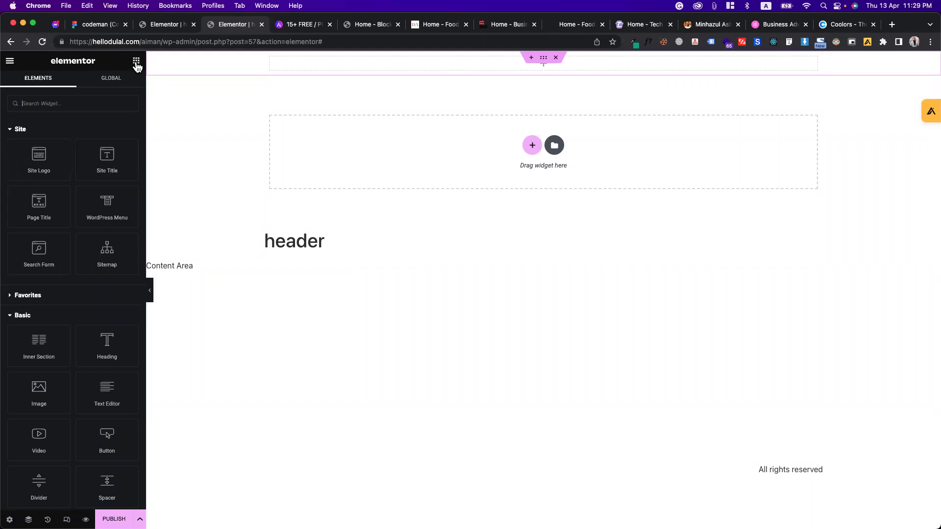
scroll(80, 309, down, 2)
scroll(80, 304, up, 2)
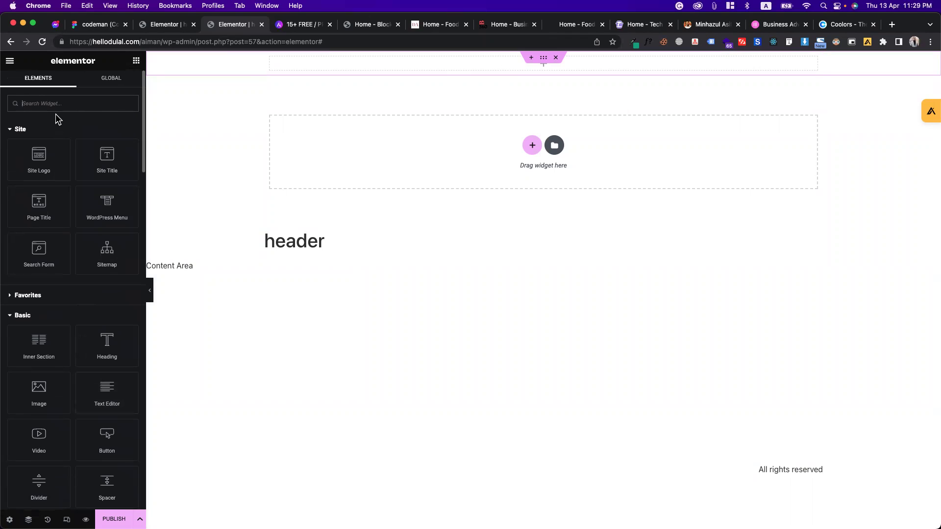
text(conn)
key(BackSpace)
key(BackSpace)
text(tainer)
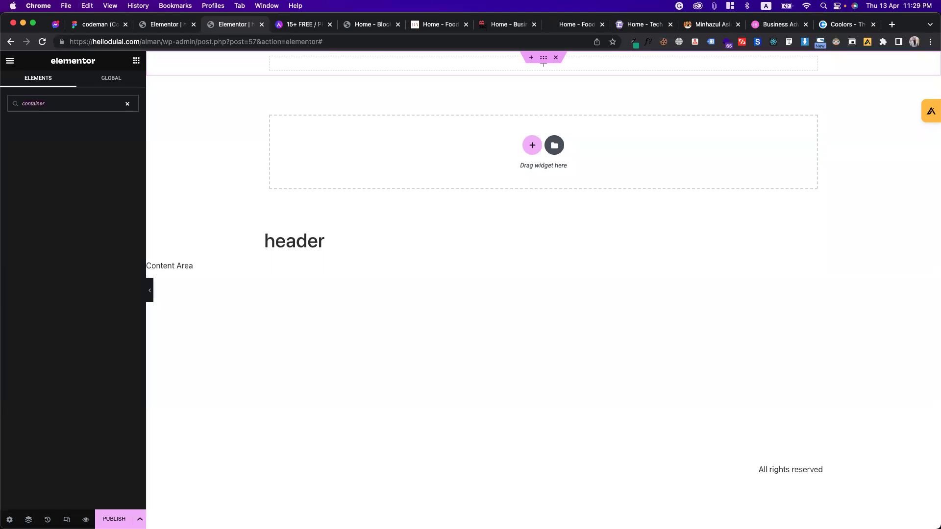
key(super+a)
key(BackSpace)
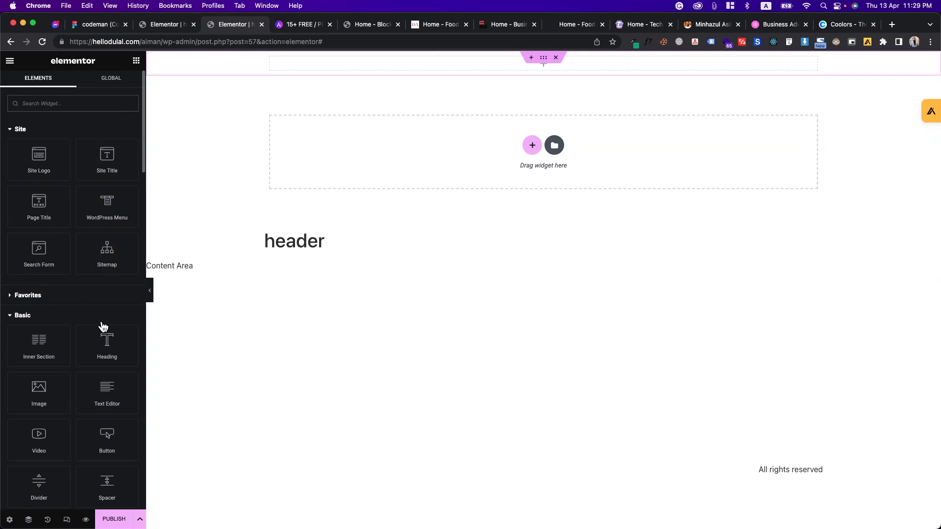
Step: Insert an Inner Section into the empty section and add a third column to it
drag(39, 349, 416, 70)
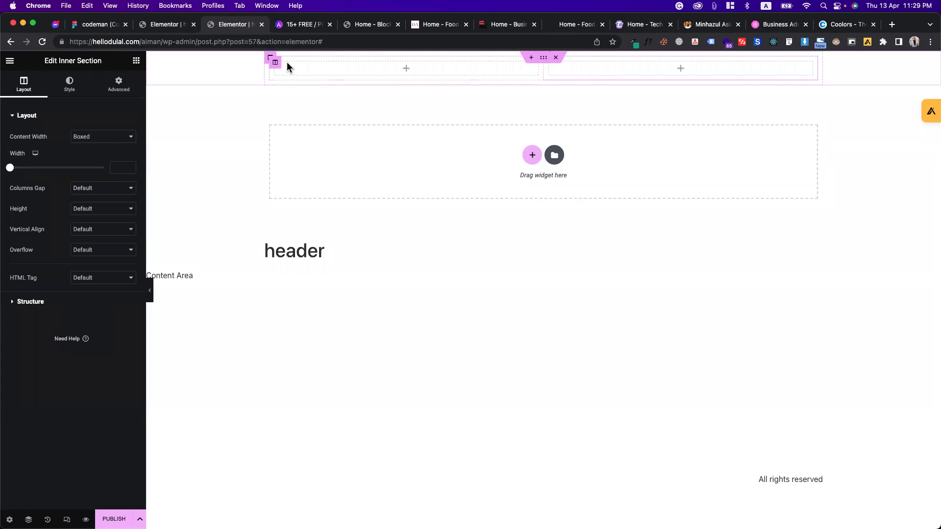
right_click(275, 67)
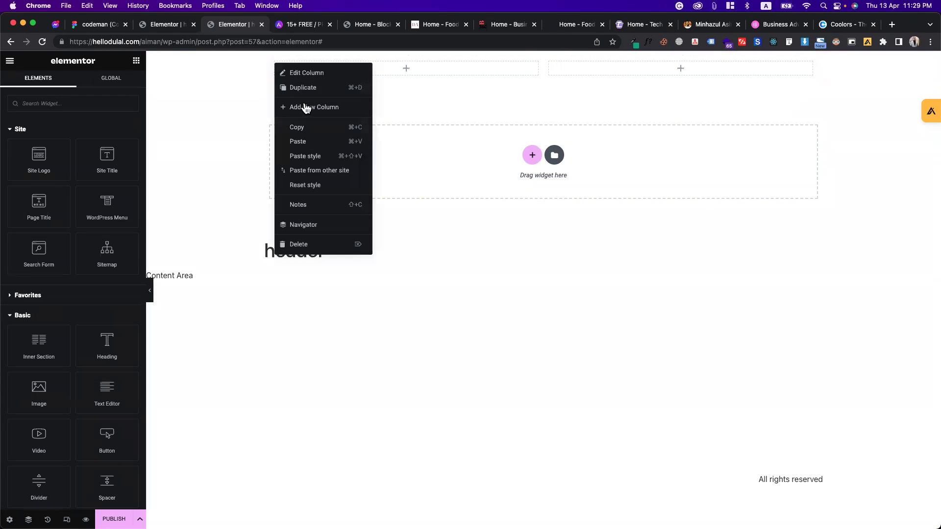
click(306, 107)
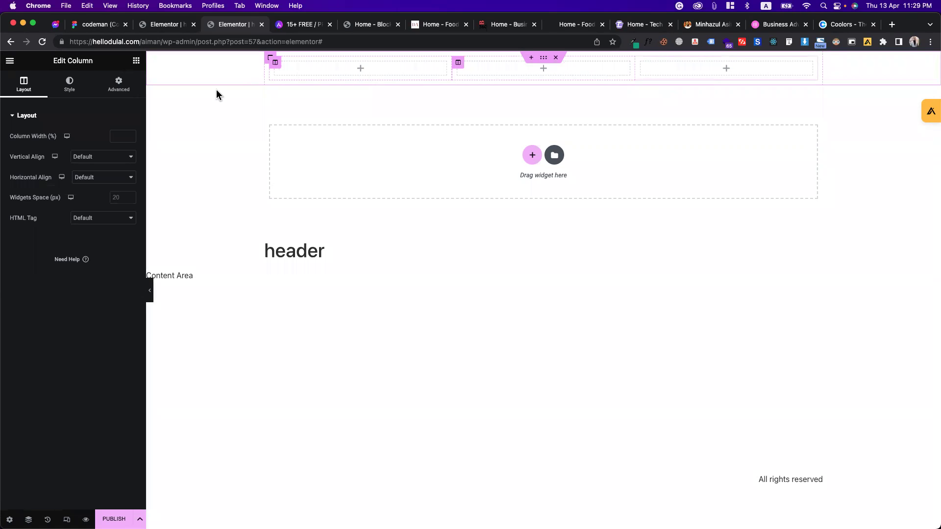
Step: Find the Image widget and place it in the first column of the inner section
click(137, 61)
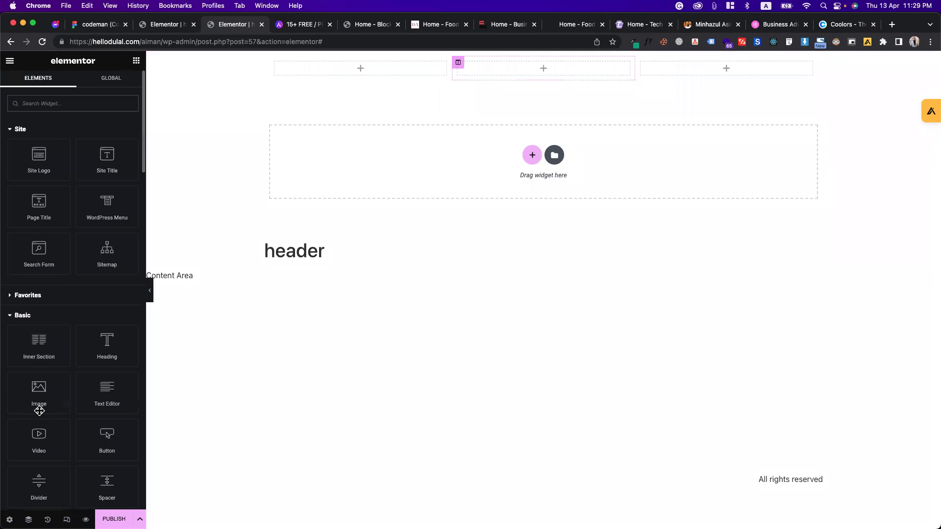
scroll(88, 420, down, 3)
scroll(89, 421, up, 3)
text(i)
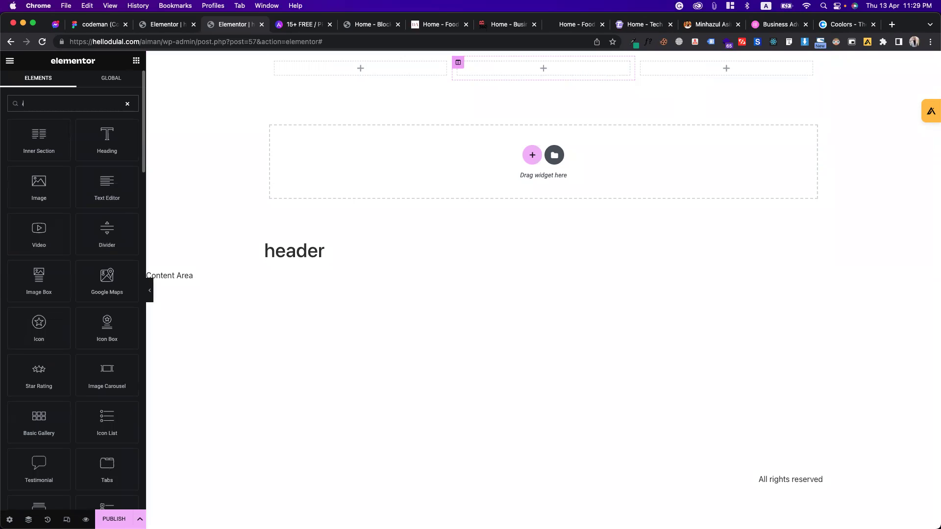
text(m)
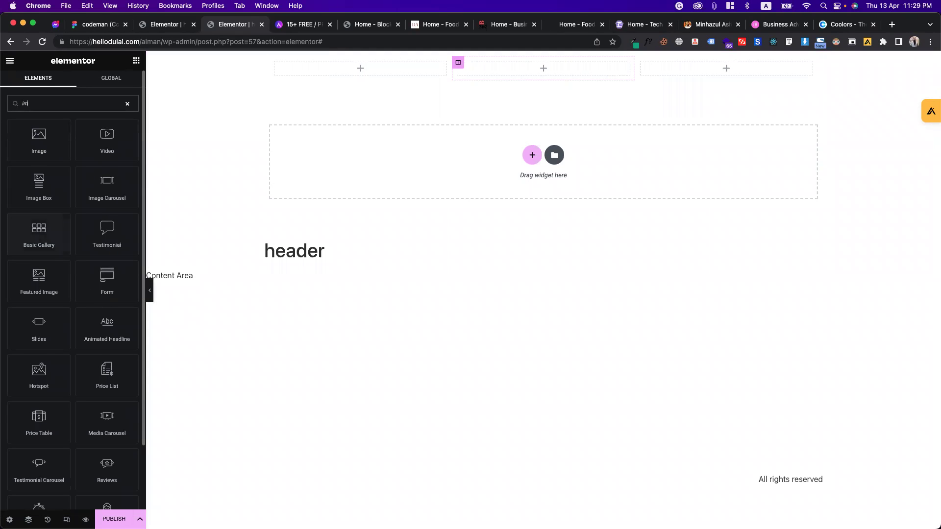
drag(39, 139, 335, 66)
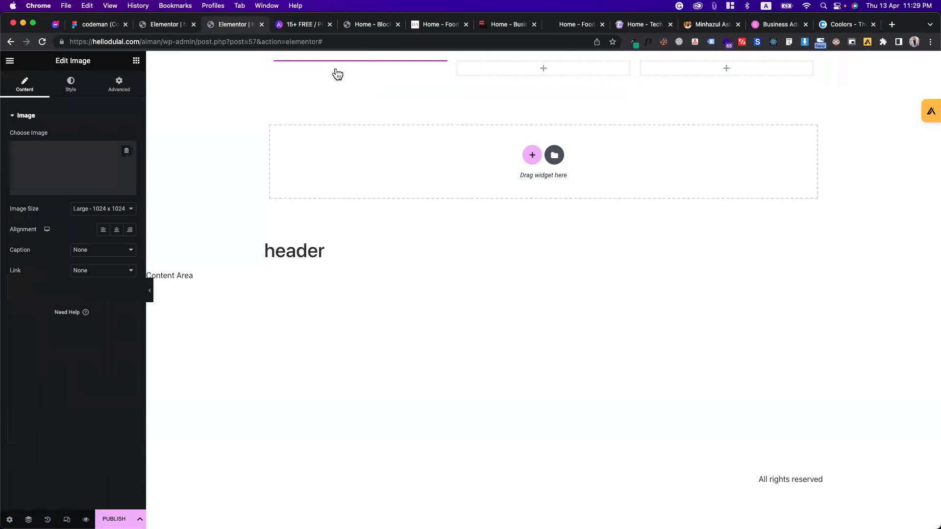
Step: Find the WordPress Menu widget and place it in the middle column of the inner section
click(137, 62)
text(me)
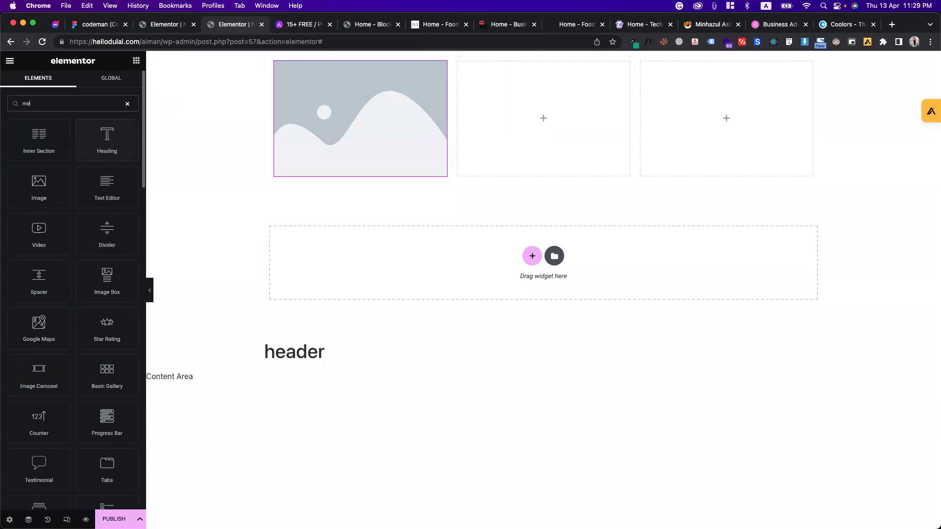
key(BackSpace)
key(BackSpace)
text(worpo)
key(BackSpace)
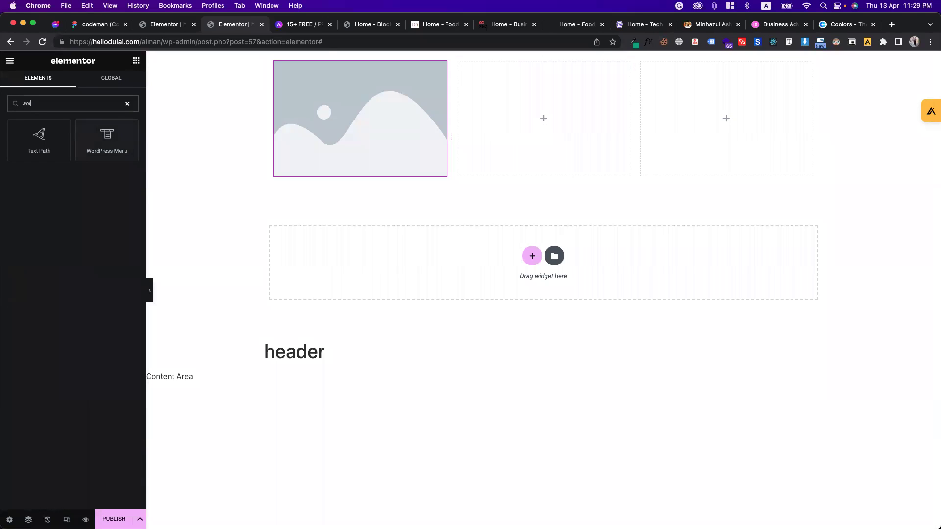
drag(95, 149, 529, 147)
Step: Find the Social Icons widget and place it in the third column of the inner section
click(136, 61)
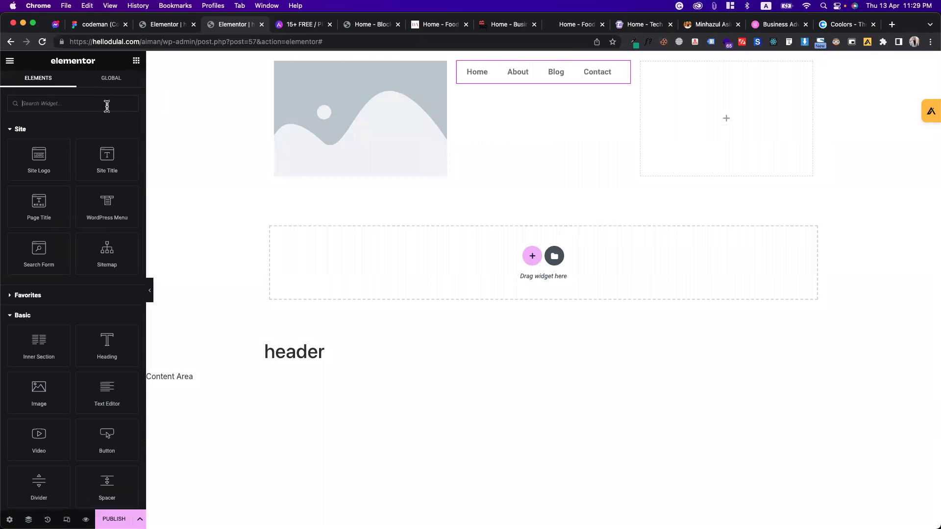
click(83, 104)
text(s)
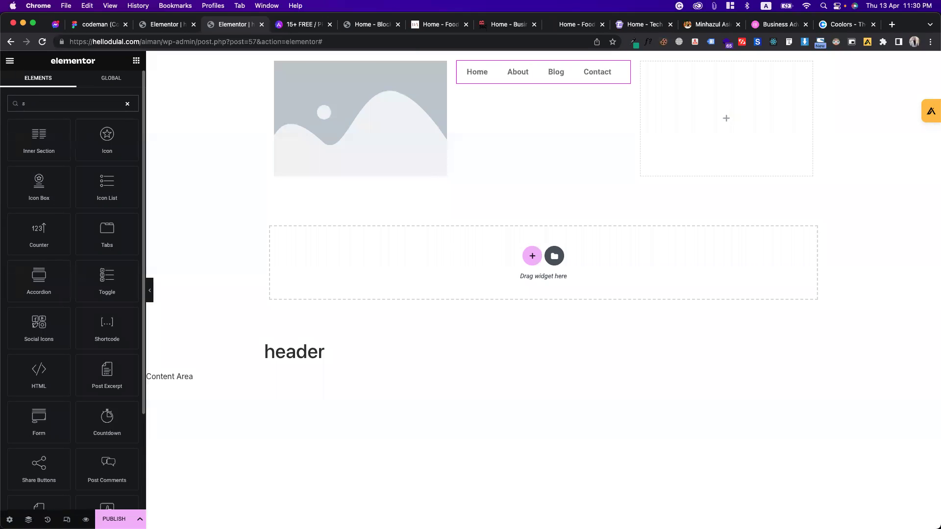
text(coi)
drag(49, 146, 716, 111)
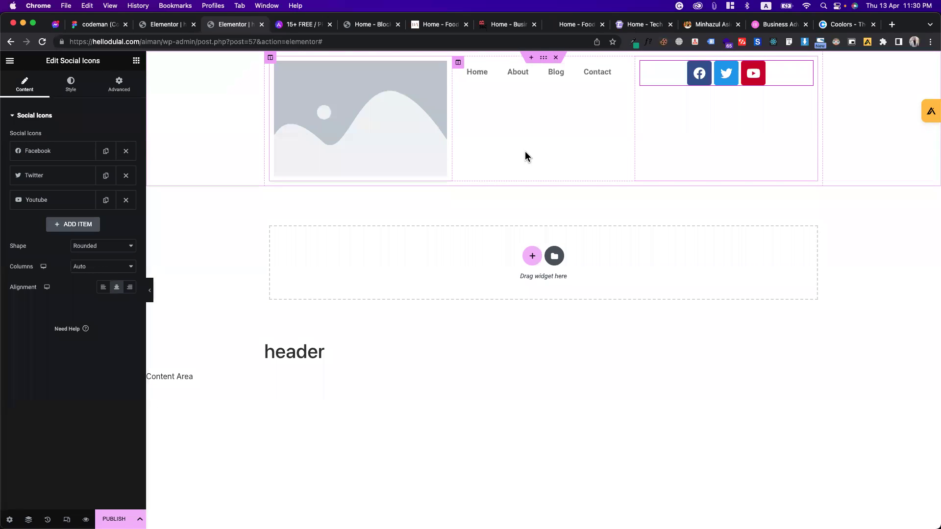
Step: Exit the home page's Elementor editor to WordPress, applying the This Post exit option and leaving without saving
click(168, 25)
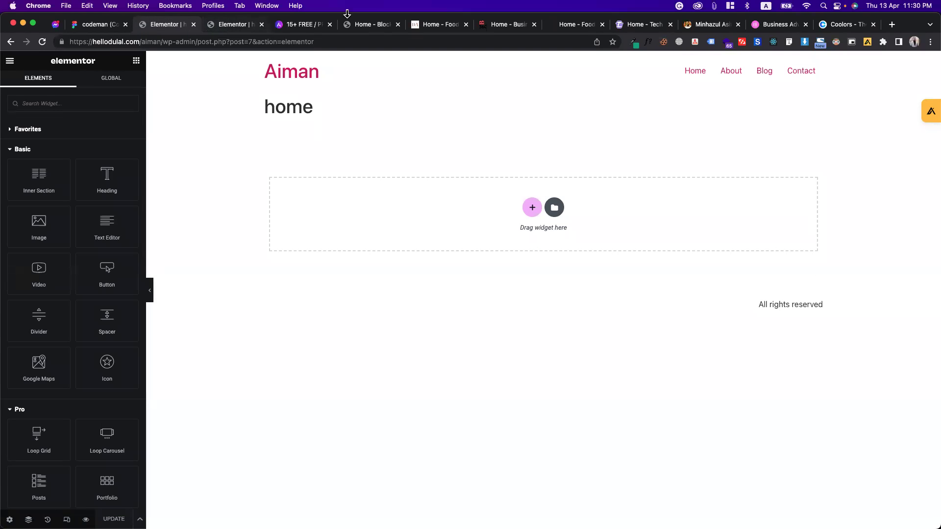
click(369, 25)
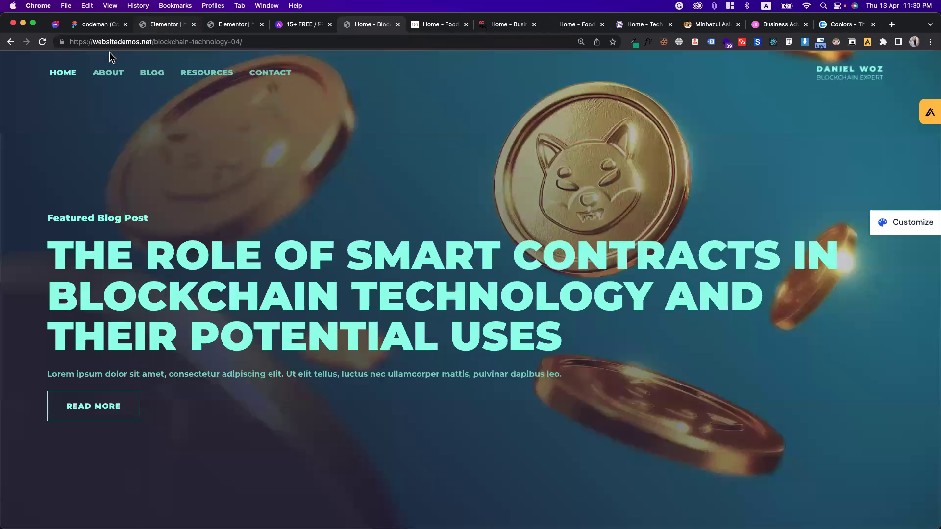
key(super+3)
click(11, 62)
click(73, 251)
click(532, 334)
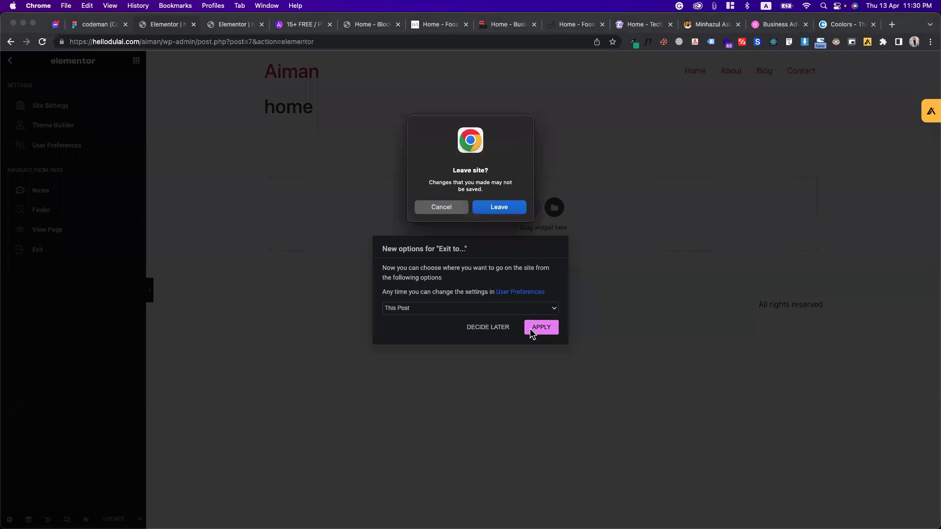
click(517, 207)
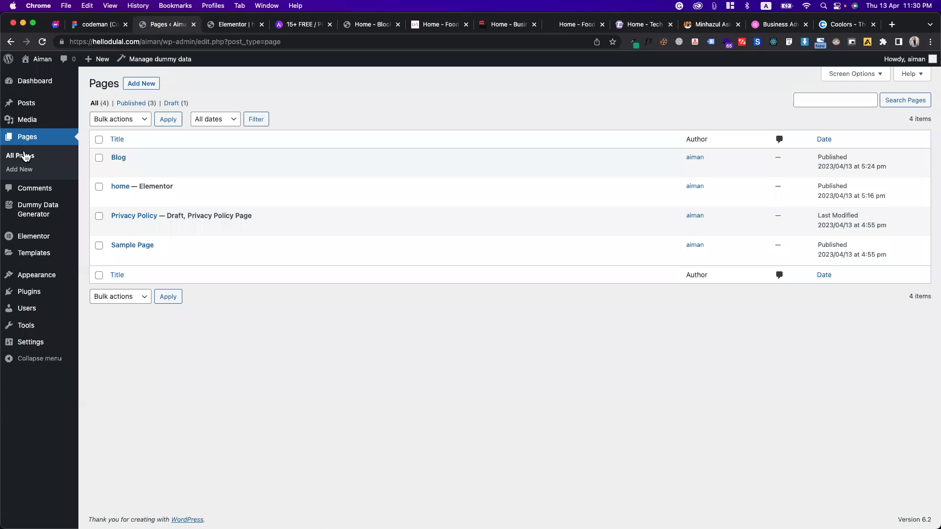
Step: Review Elementor's General, Integrations, Advanced and Features settings, examining the list of ongoing experiments and stable features
mouse_move(37, 237)
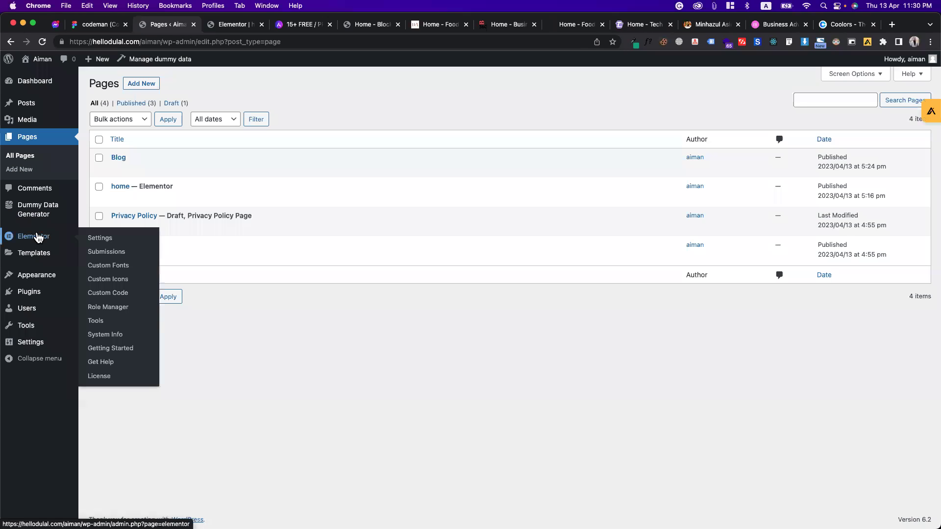
click(101, 243)
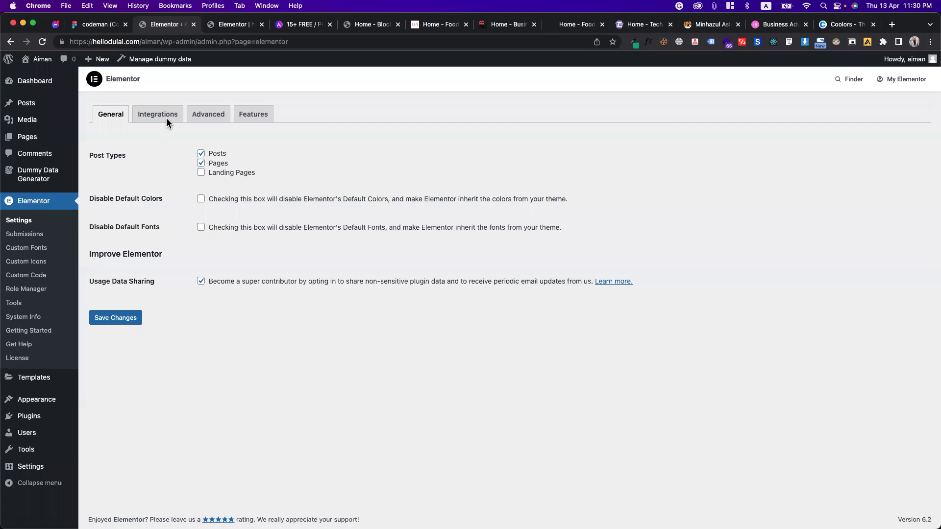
click(166, 118)
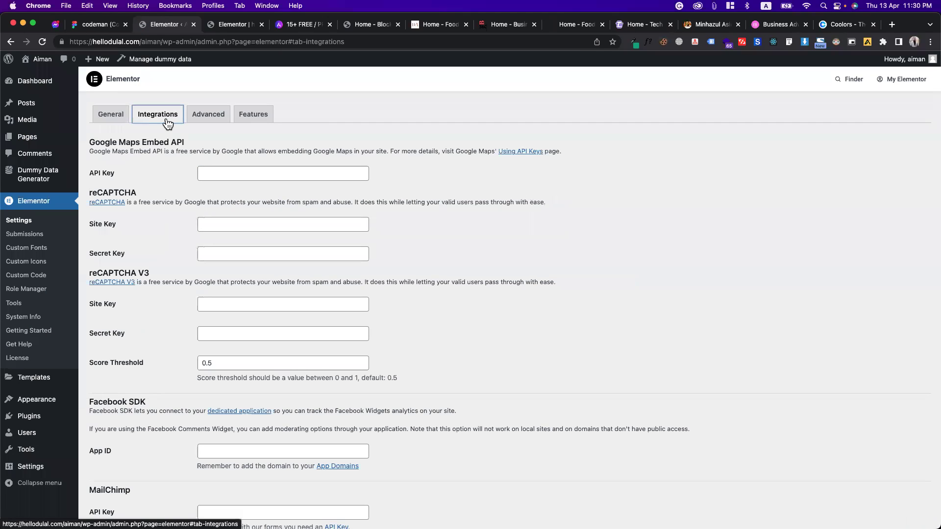
click(215, 120)
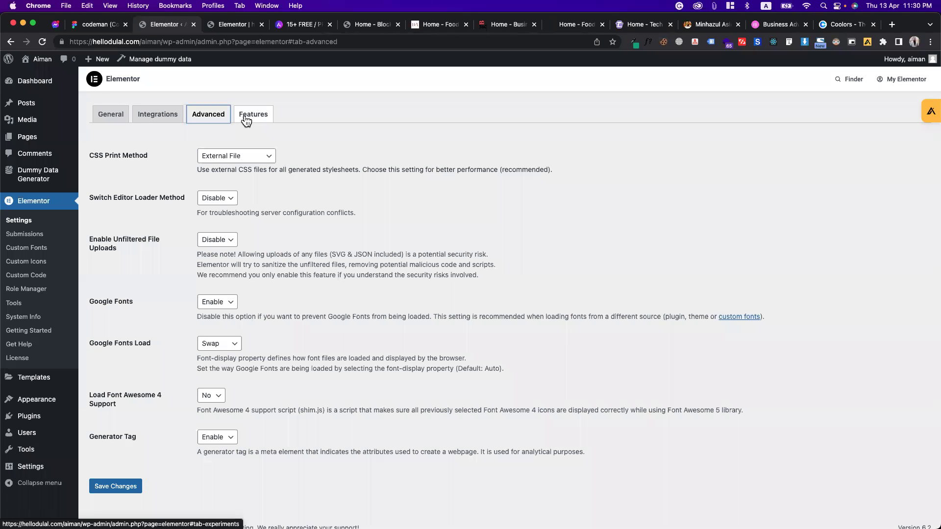
click(246, 120)
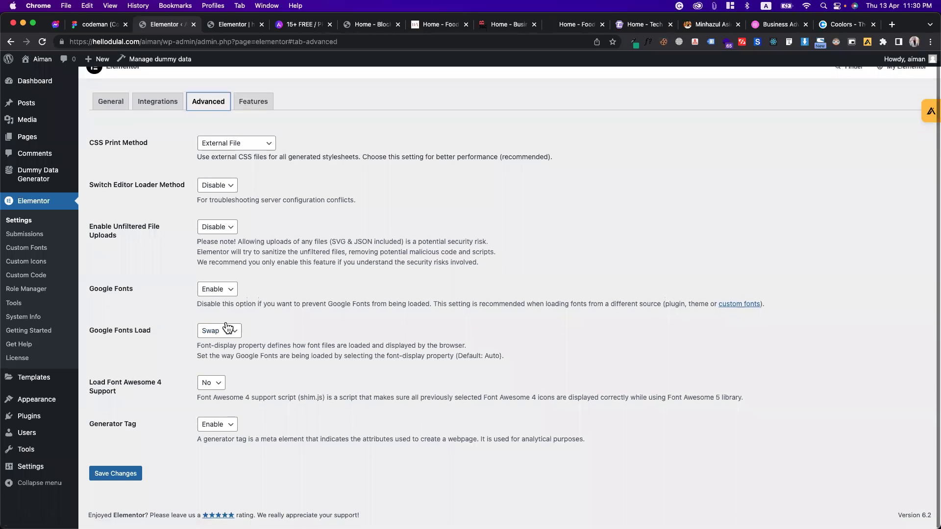
scroll(239, 257, down, 5)
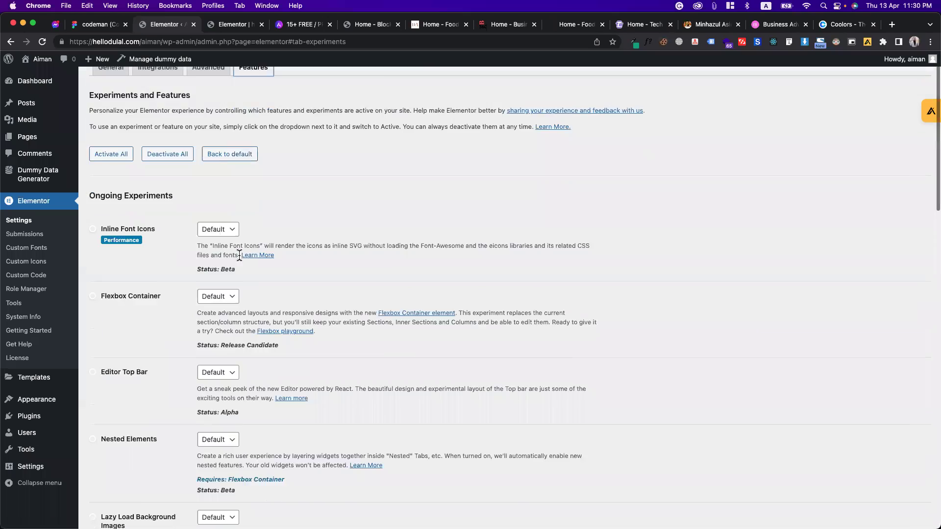
scroll(239, 255, down, 6)
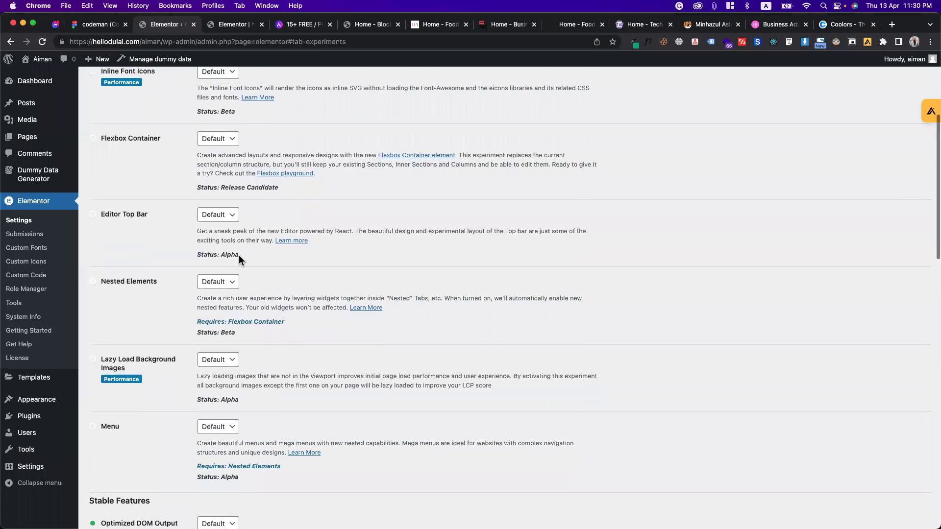
scroll(239, 255, down, 15)
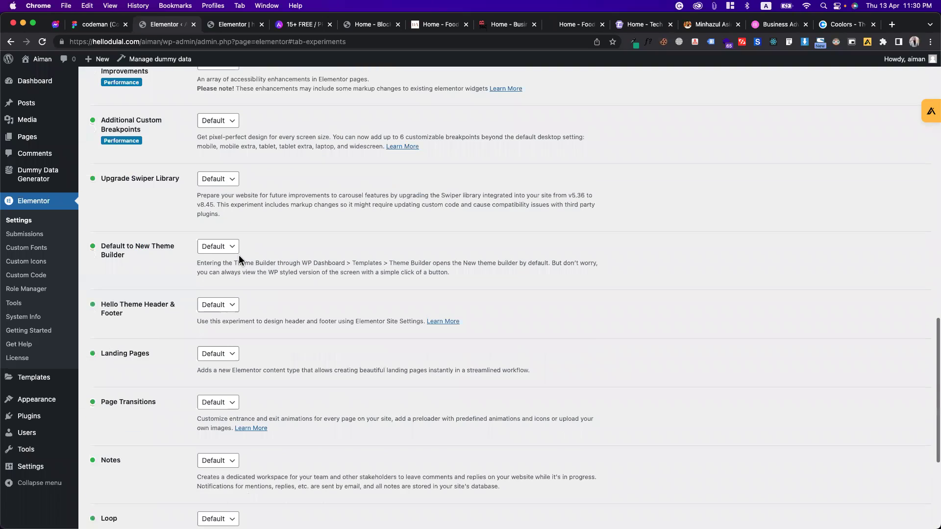
scroll(239, 255, up, 20)
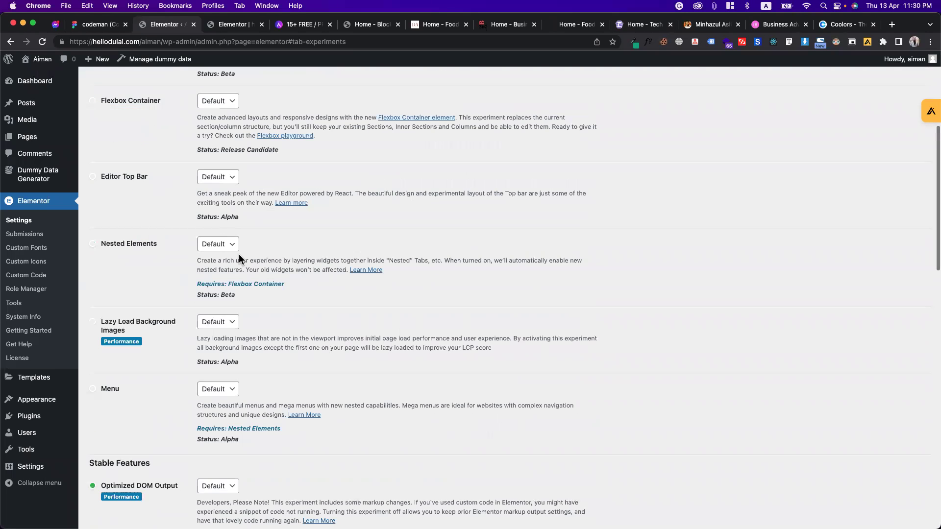
scroll(239, 255, down, 3)
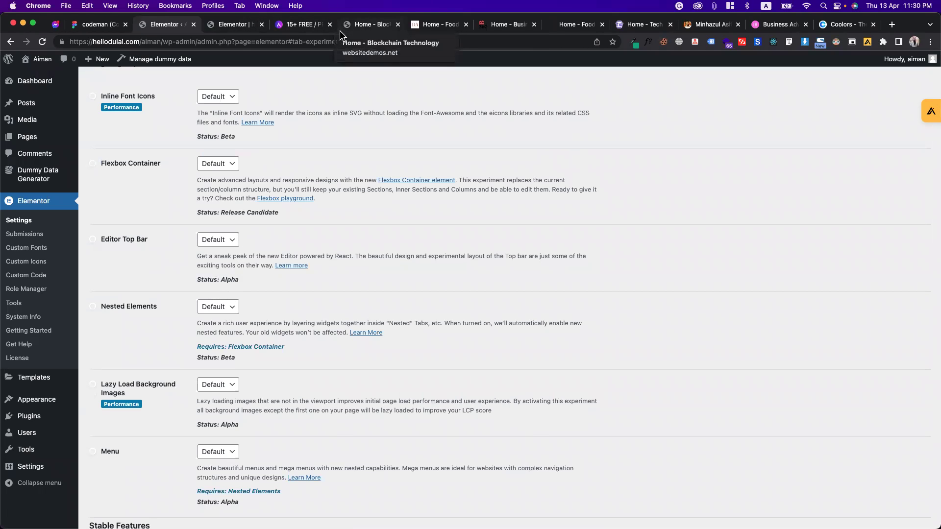
Step: In the header template, narrow the logo image's column and set the menu column's vertical alignment to Middle
click(242, 24)
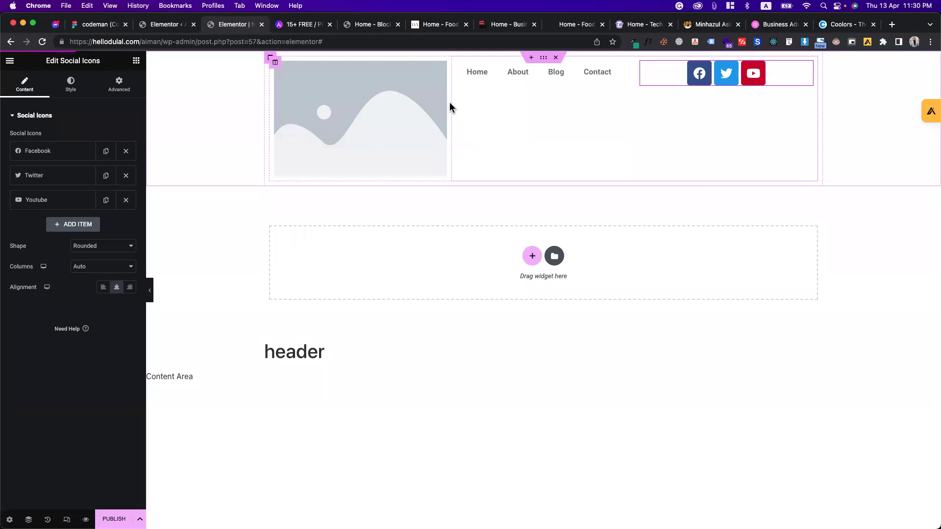
drag(451, 100, 354, 94)
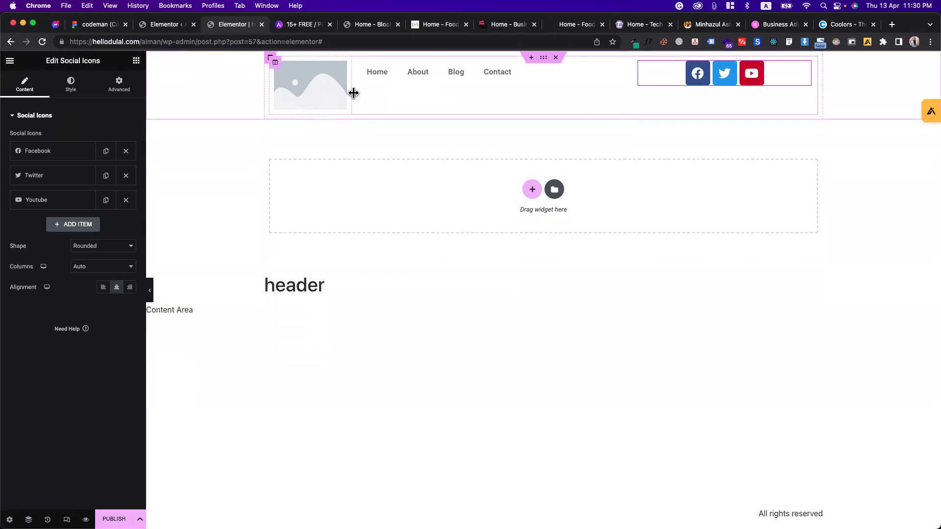
click(357, 63)
click(107, 157)
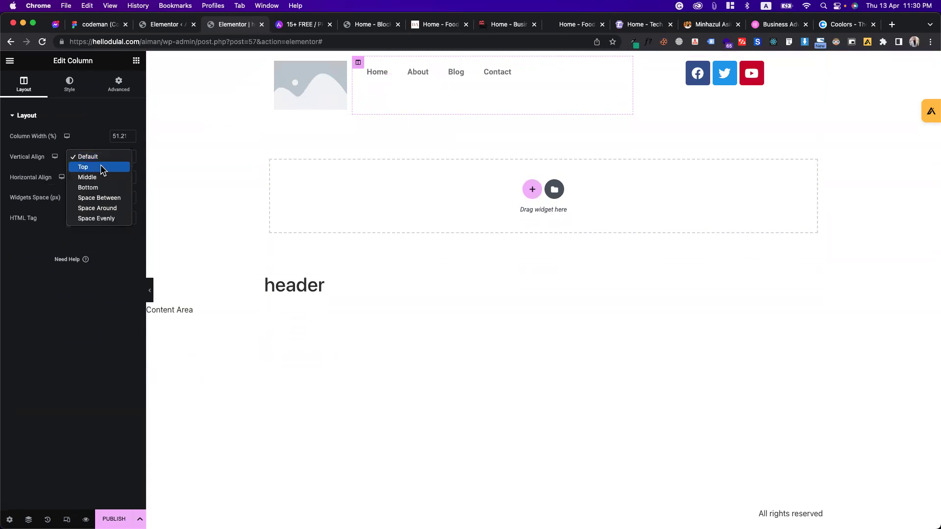
click(91, 177)
Step: Center-align the WordPress Menu widget and widen its column by narrowing the social icons column
click(537, 93)
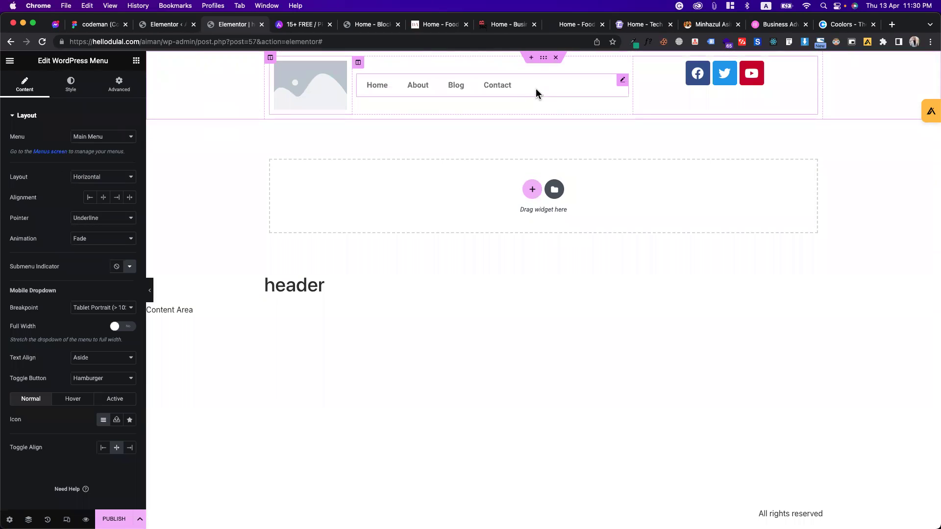
click(103, 198)
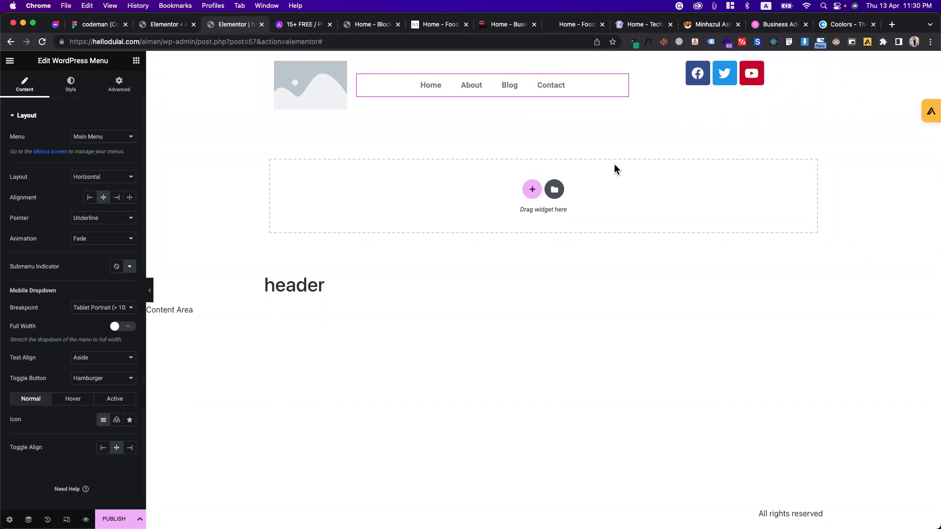
drag(632, 103, 704, 102)
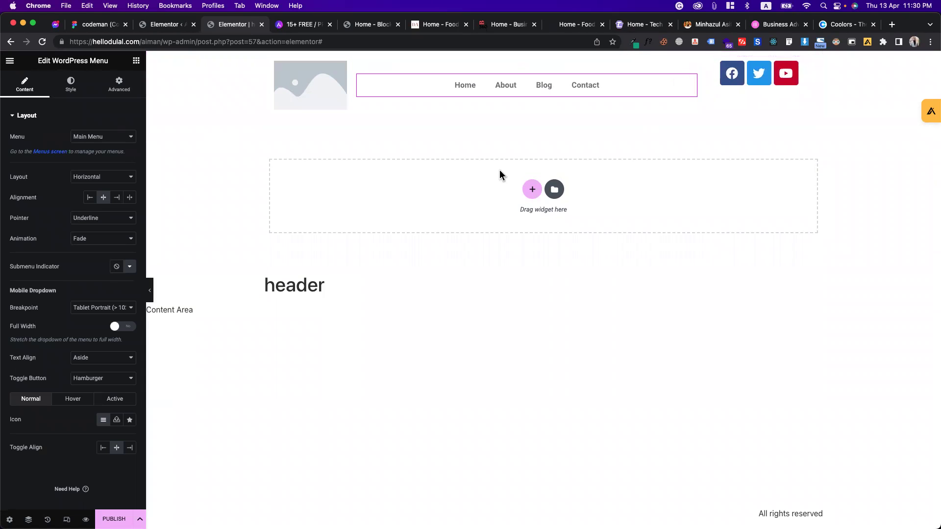
Step: Set Elementor's Flexbox Container experiment to Active and save the feature settings
click(164, 25)
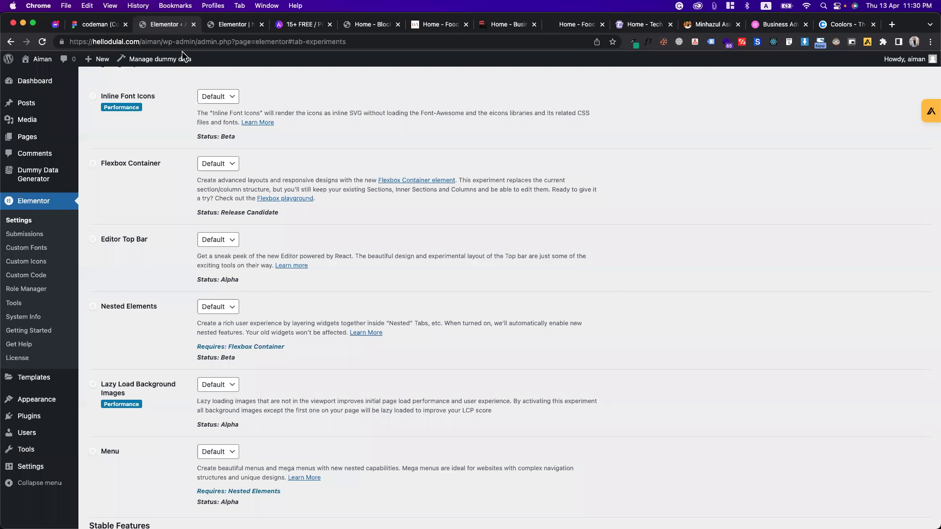
scroll(223, 156, up, 3)
click(216, 257)
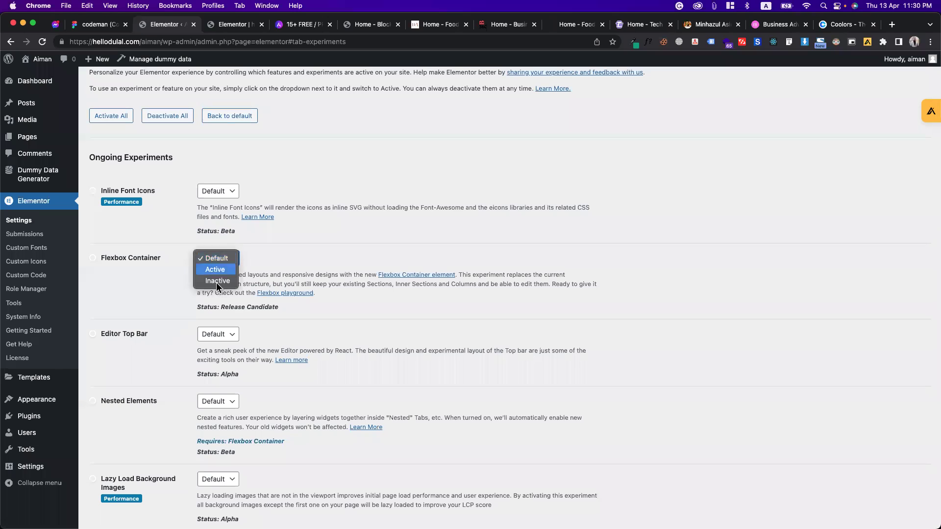
click(215, 269)
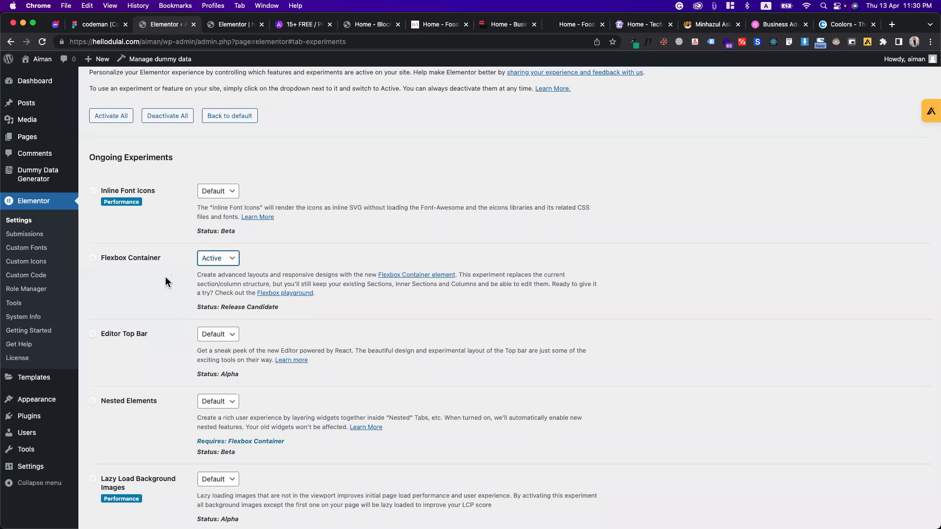
scroll(236, 337, down, 6)
scroll(236, 337, down, 10)
click(125, 478)
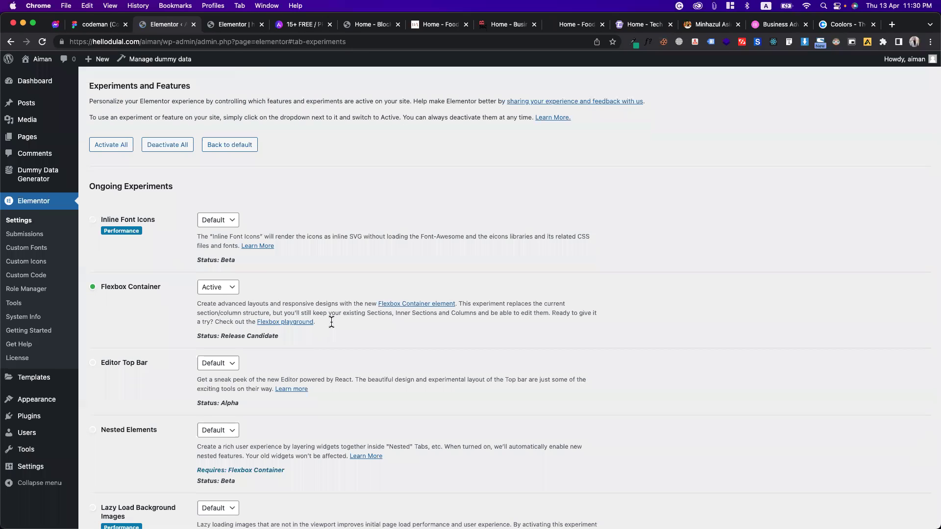
Step: Publish the header template with its display condition set to include Entire Site
click(228, 27)
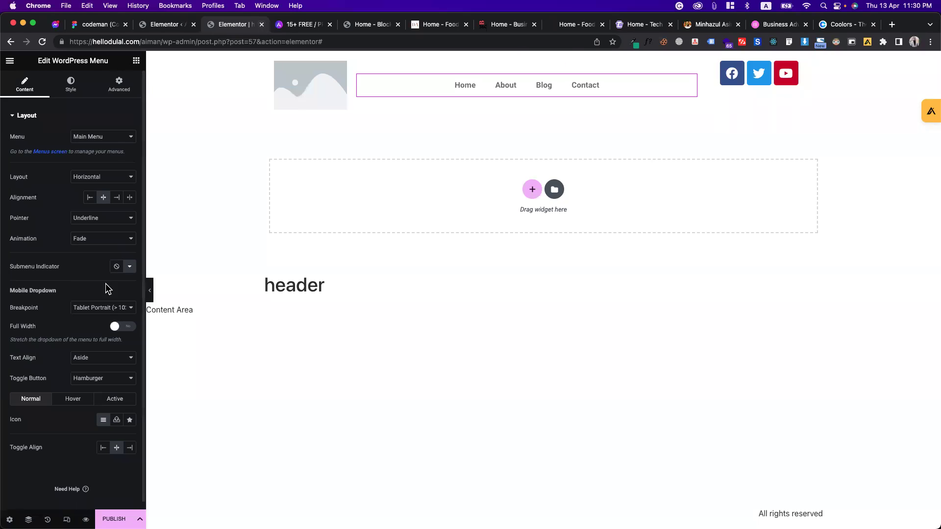
key(super+s)
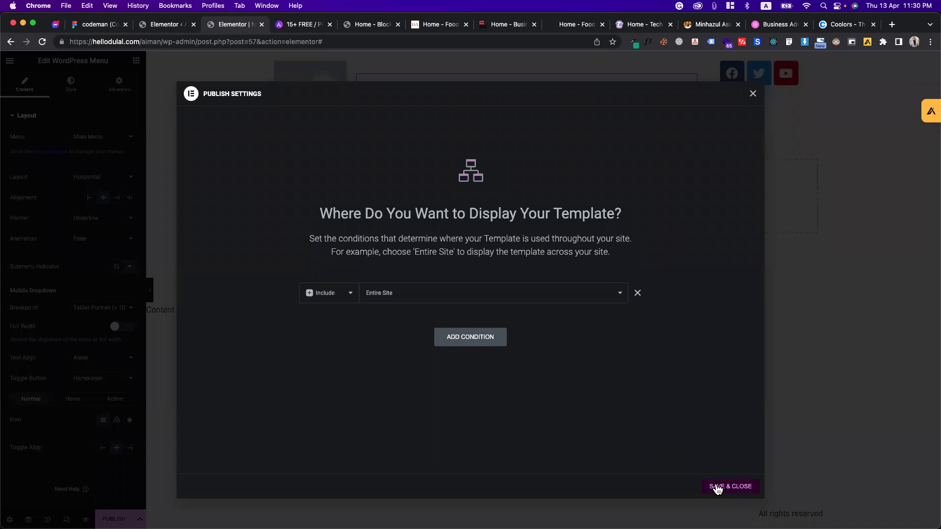
click(717, 487)
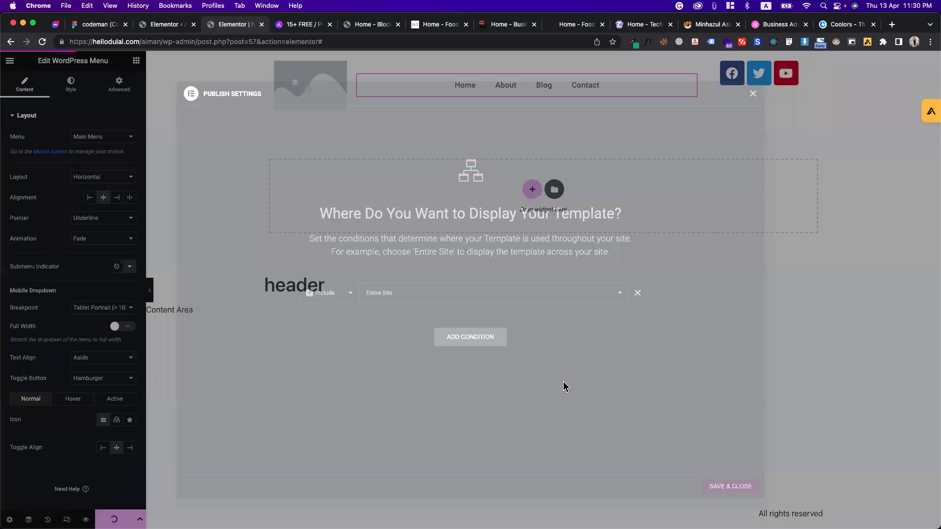
Step: Reload the header template's editor and place a Container element below the header section
click(42, 42)
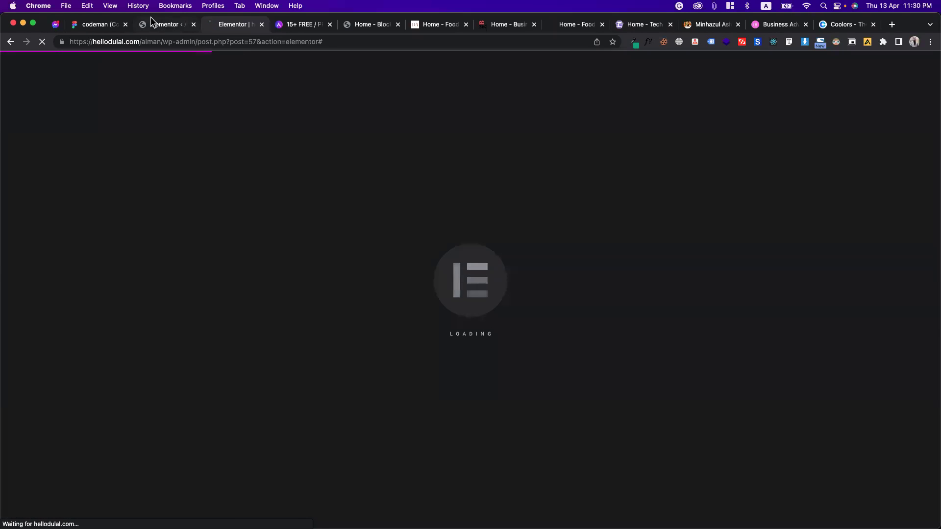
click(155, 23)
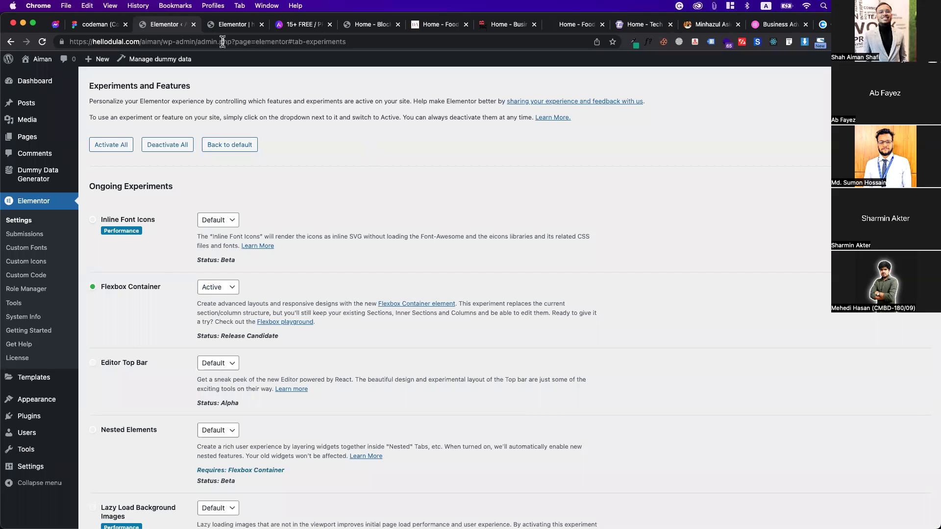
click(237, 28)
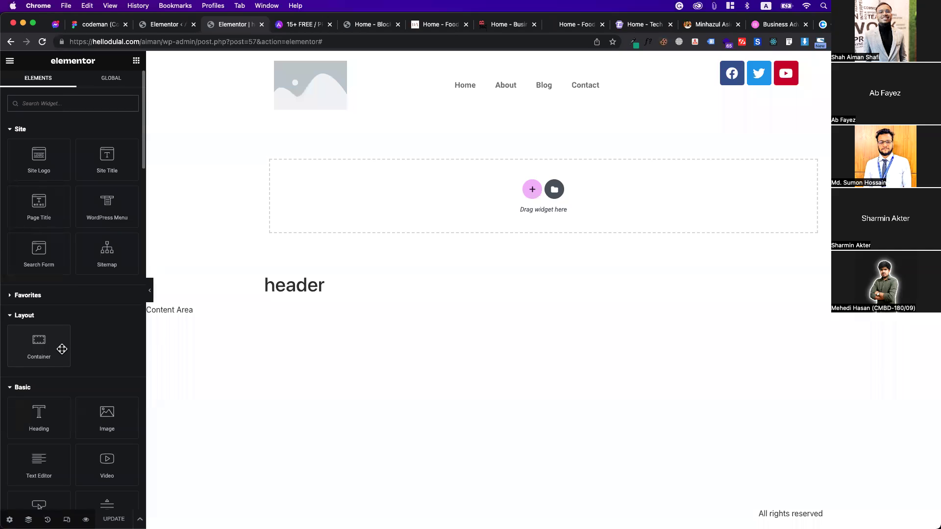
drag(45, 352, 423, 223)
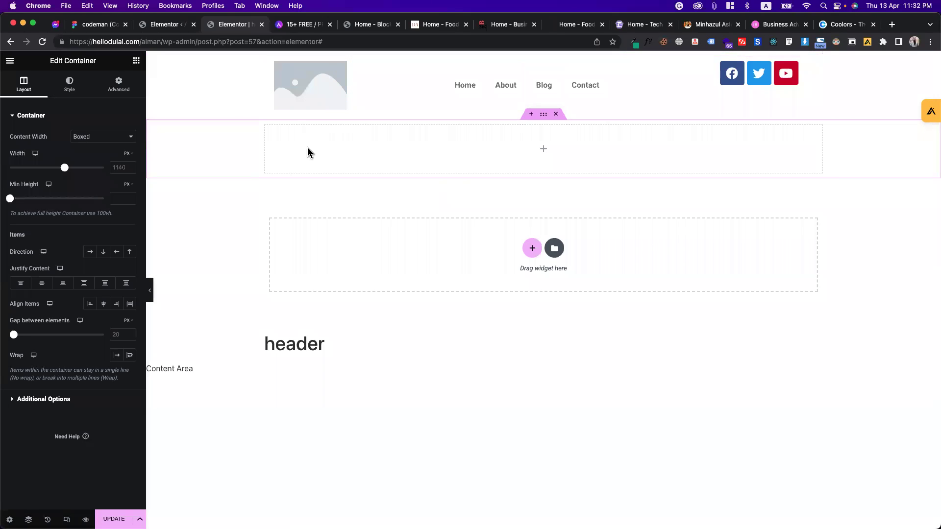
Step: Try moving the logo image into the empty container, and place a new Image widget in that container
drag(338, 73, 327, 123)
drag(336, 69, 309, 70)
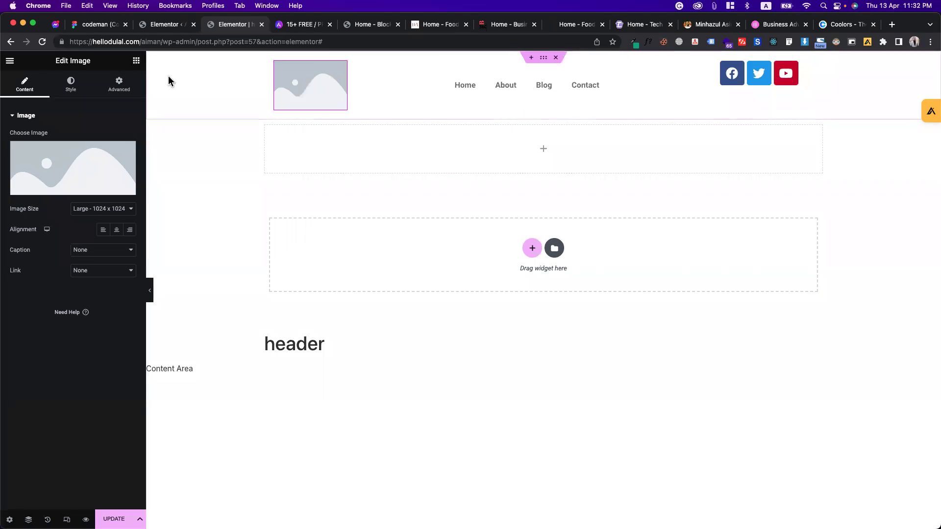
click(136, 61)
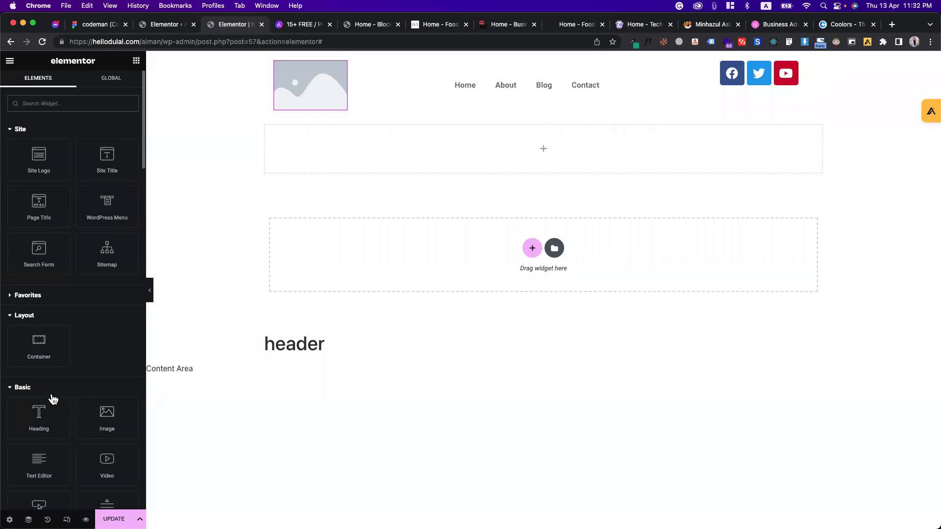
scroll(50, 397, down, 2)
drag(87, 383, 457, 156)
scroll(500, 282, down, 5)
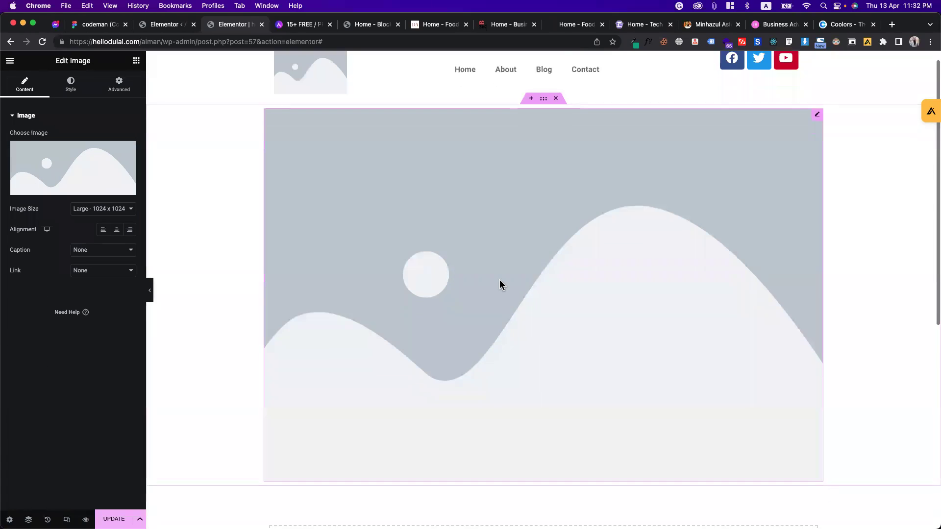
scroll(488, 246, up, 3)
scroll(486, 246, up, 3)
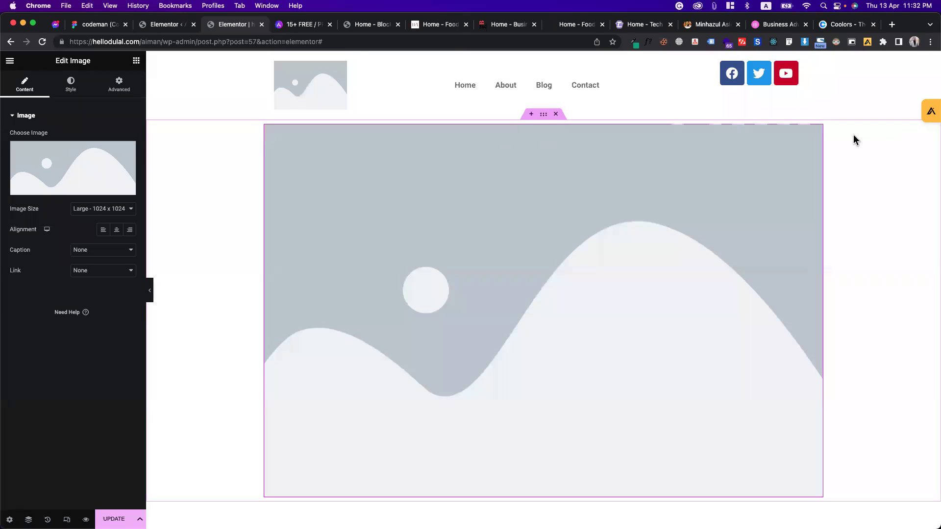
Step: Try a narrower boxed width on the container holding the large image, and clear the value back to the default
right_click(192, 173)
click(202, 177)
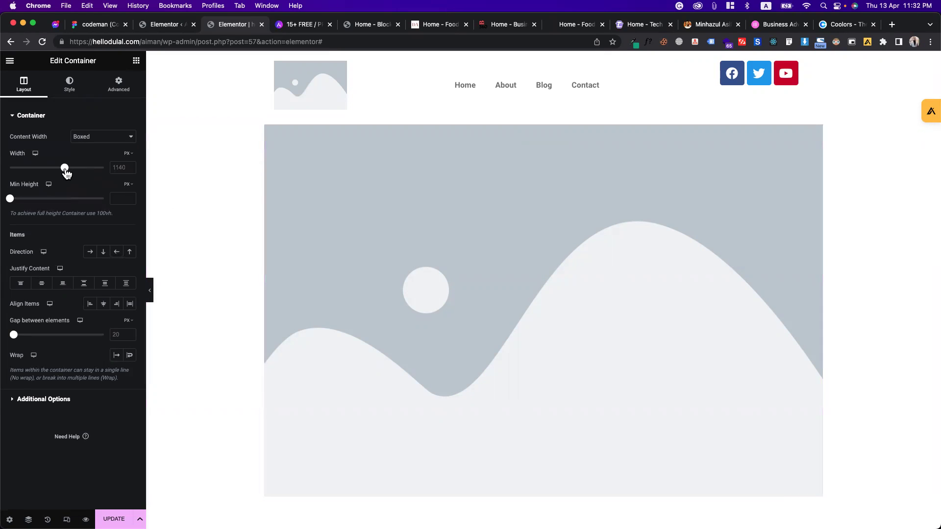
mouse_move(67, 173)
mouse_down()
mouse_move(101, 176)
mouse_move(58, 170)
mouse_up()
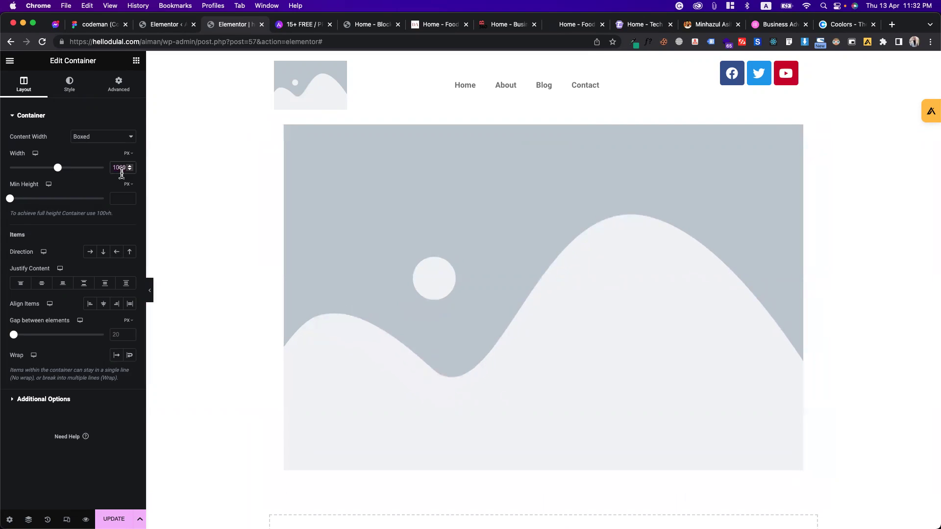
key(BackSpace)
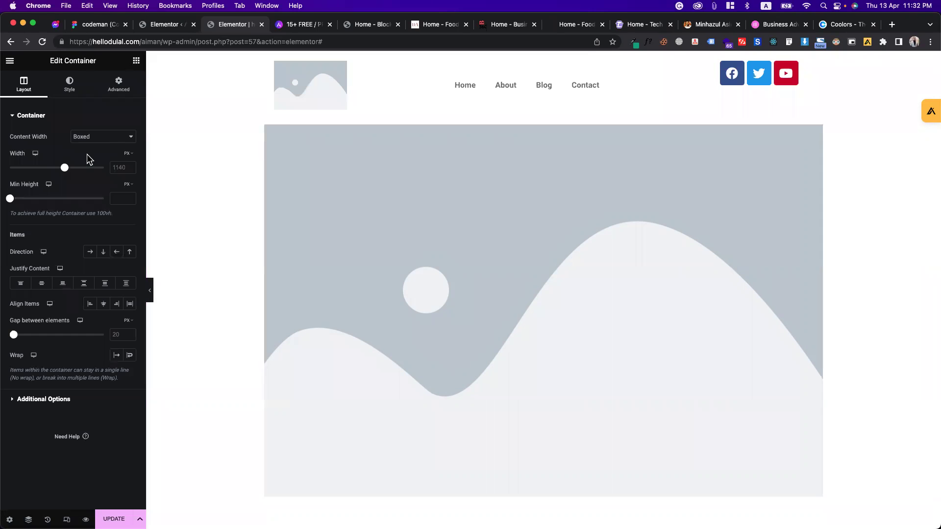
scroll(402, 305, down, 2)
scroll(401, 305, down, 4)
scroll(401, 305, up, 6)
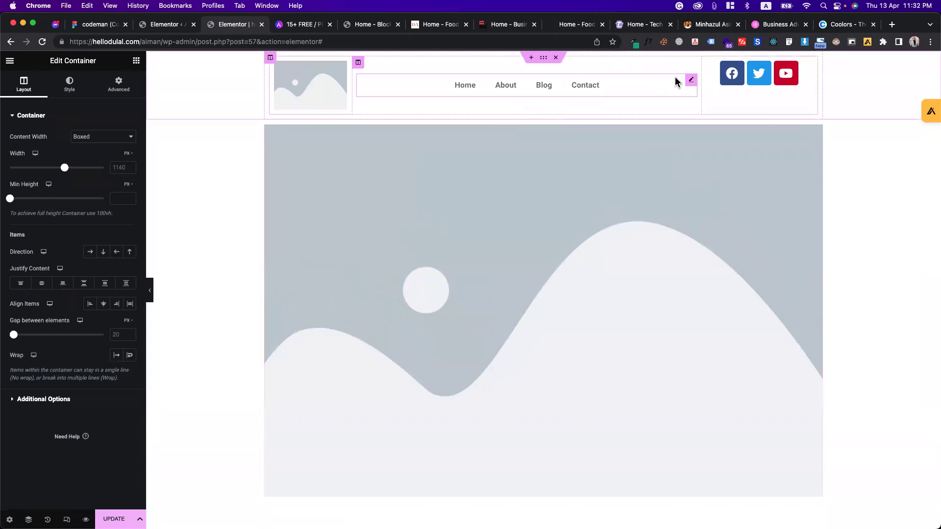
Step: Place a new WordPress Menu widget beneath the large image in the lower container
drag(692, 82, 490, 85)
click(136, 60)
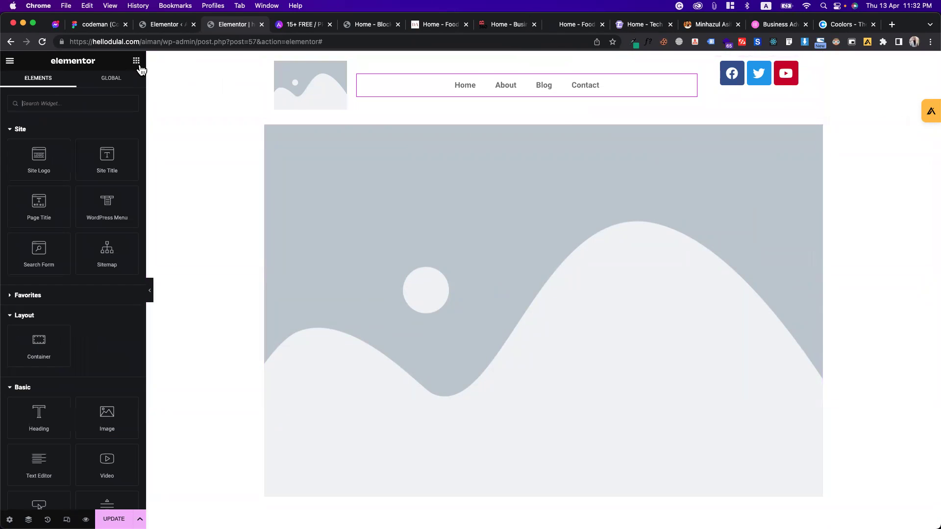
scroll(385, 335, down, 2)
scroll(385, 335, down, 5)
drag(107, 206, 384, 160)
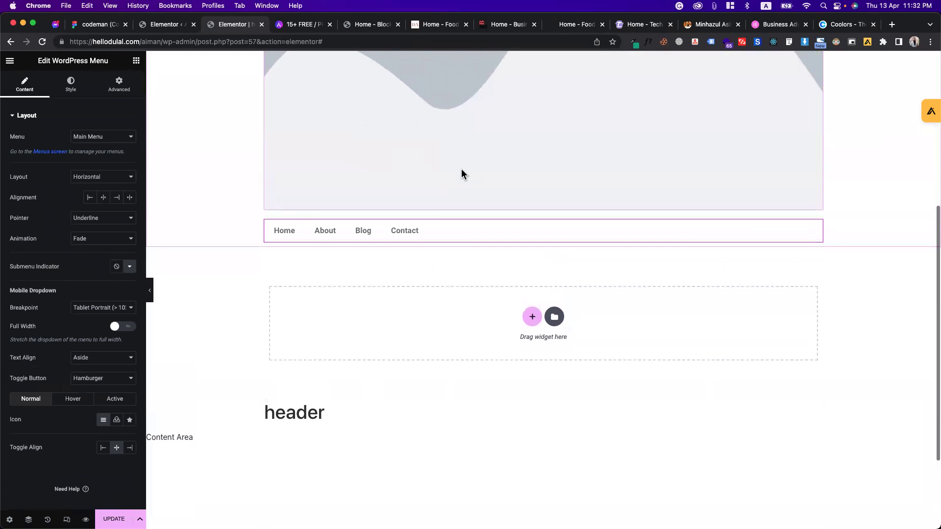
Step: Search the widget library for the Social Icons widget and place it below the new menu in the lower container
click(136, 60)
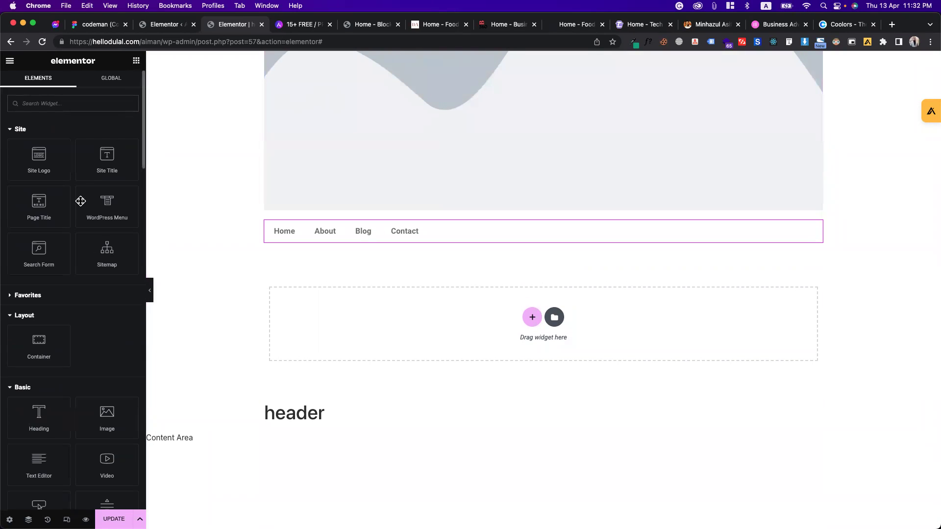
text(sco)
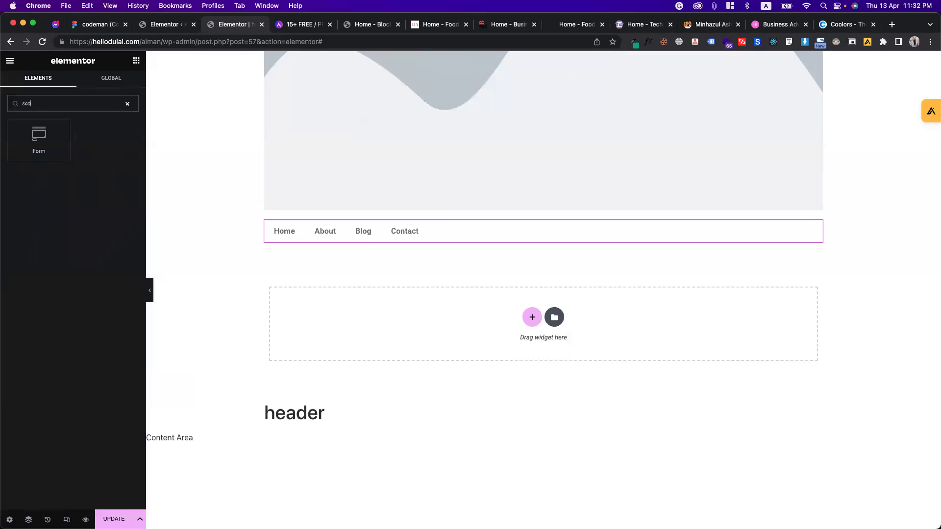
key(BackSpace)
key(BackSpace)
text(oc)
drag(28, 137, 393, 238)
scroll(478, 261, up, 6)
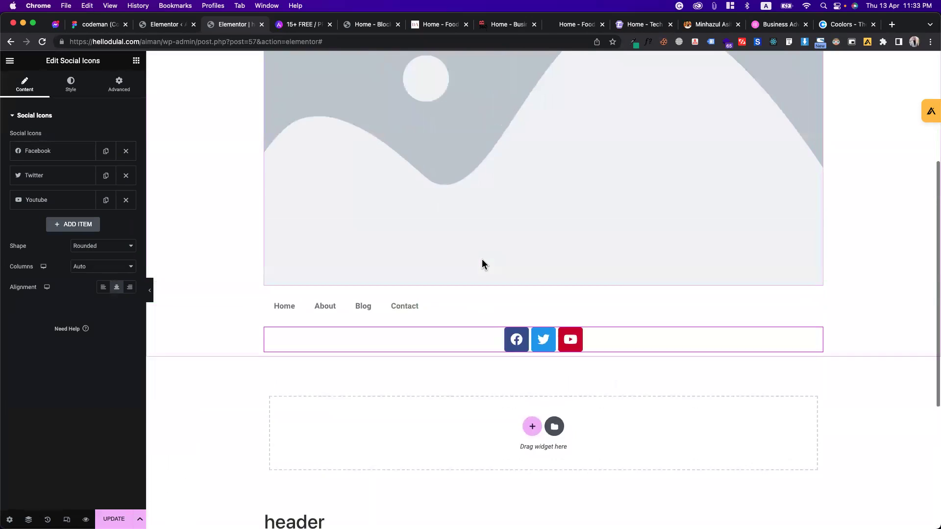
Step: Open the lower container's layout settings and set its items' direction to horizontal row
right_click(199, 170)
click(205, 180)
scroll(348, 264, down, 8)
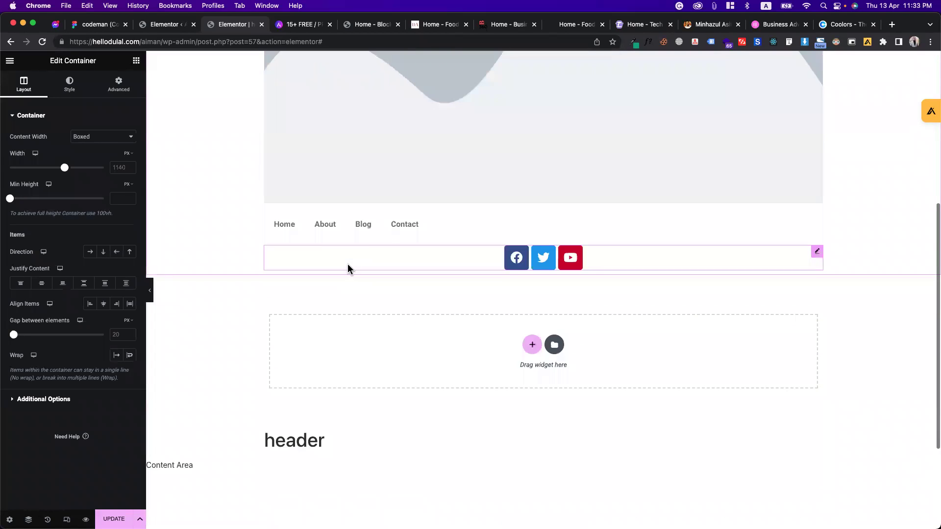
scroll(348, 263, up, 10)
scroll(361, 273, down, 1)
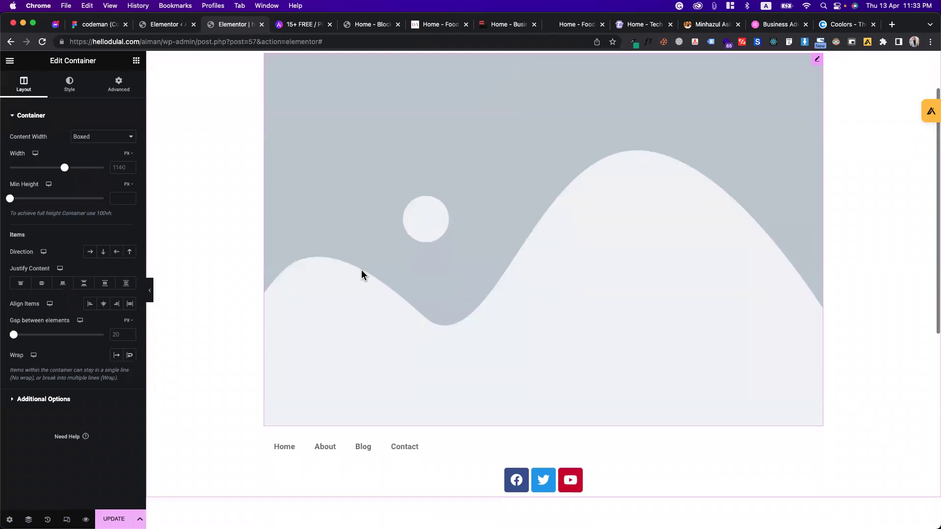
click(90, 252)
scroll(393, 274, up, 3)
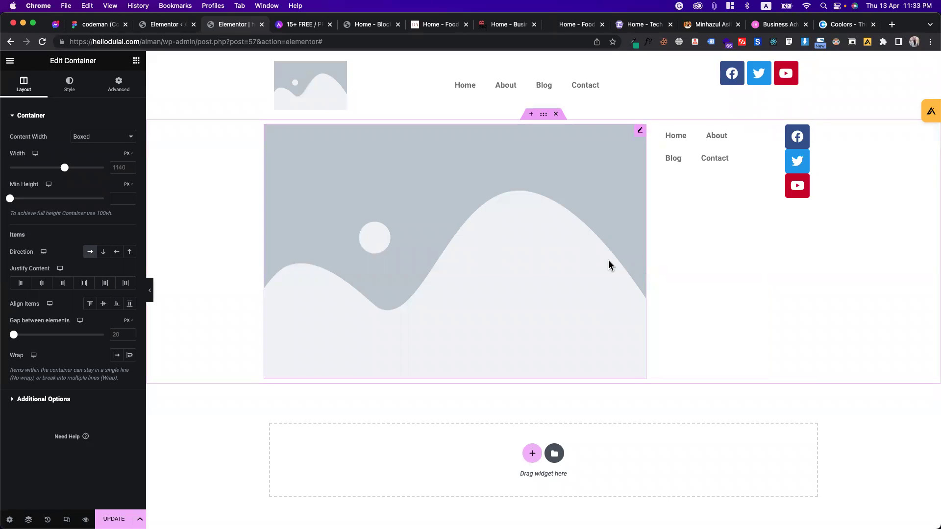
Step: Try the vertical column direction on the lower container, and return it to horizontal row
click(104, 254)
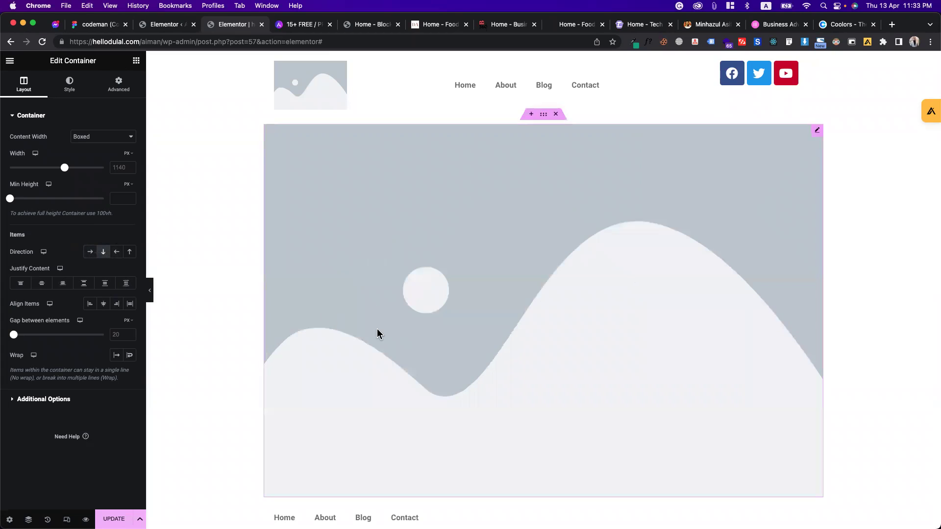
scroll(378, 331, down, 3)
scroll(378, 333, down, 2)
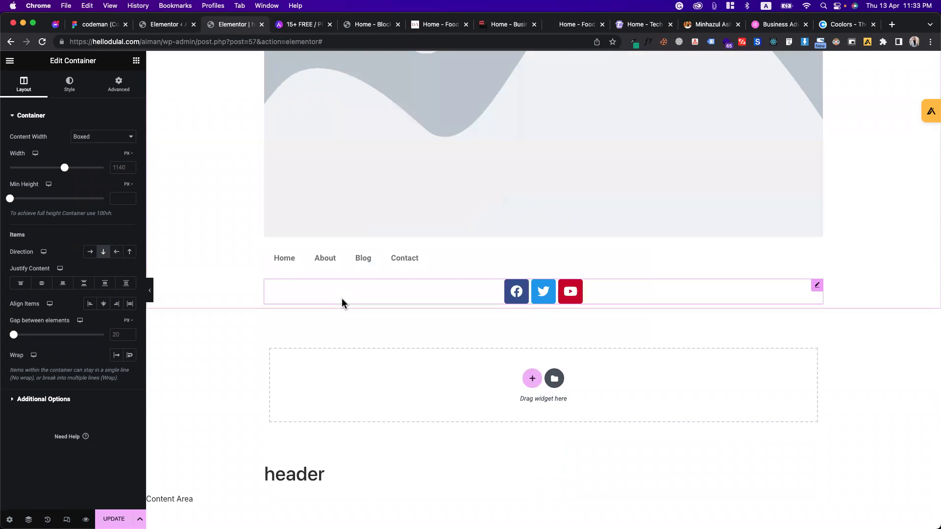
scroll(342, 298, up, 5)
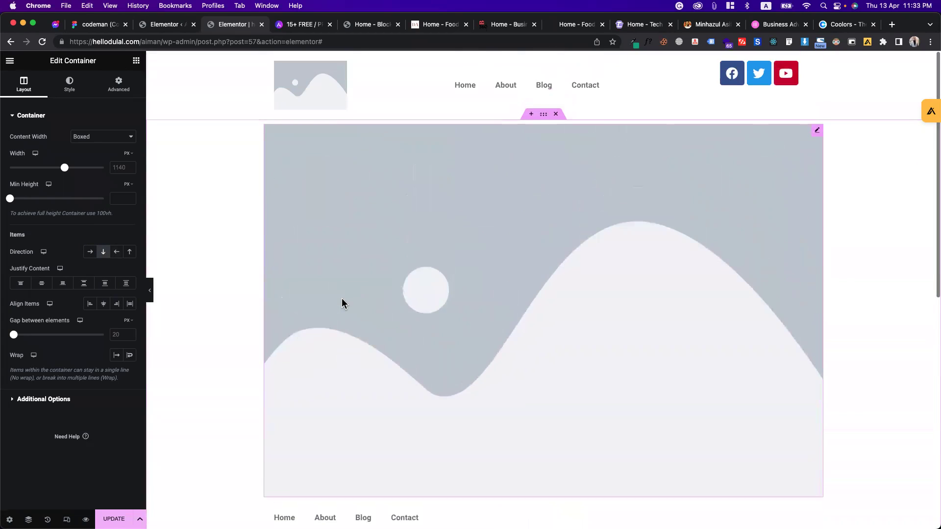
click(89, 259)
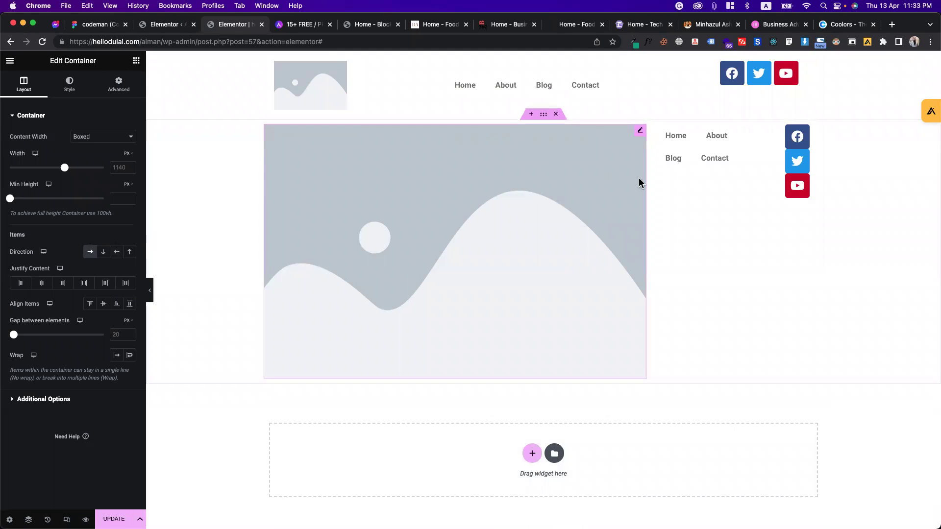
Step: Try the reversed row and reversed column directions on the lower container, and set it back to horizontal row
click(118, 255)
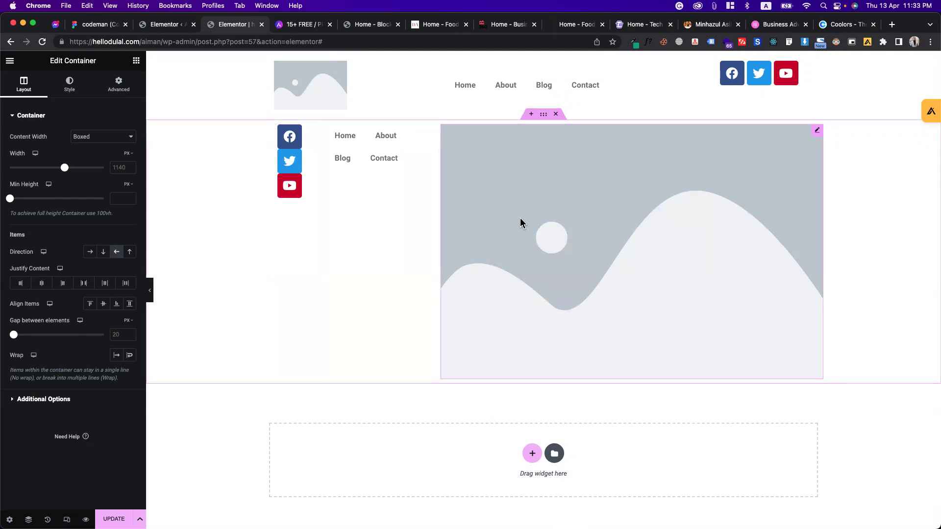
click(130, 253)
scroll(396, 236, down, 1)
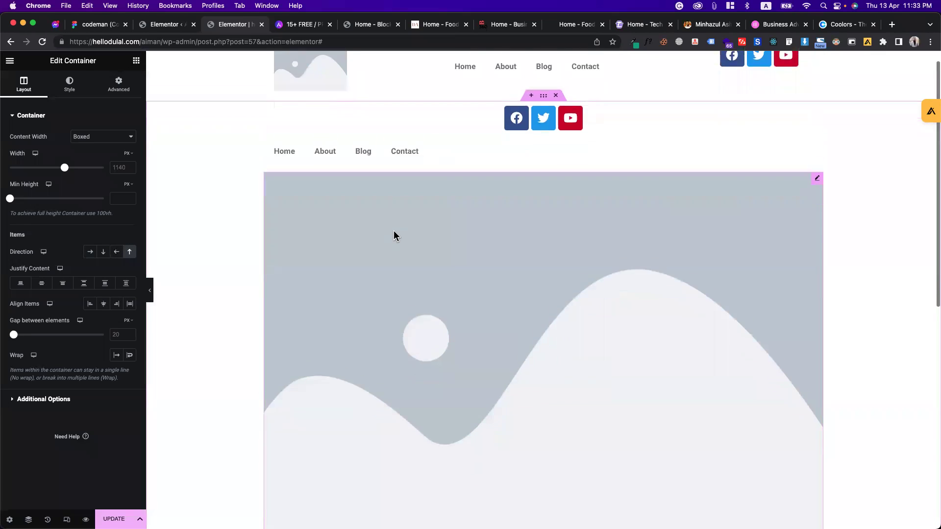
scroll(412, 181, up, 1)
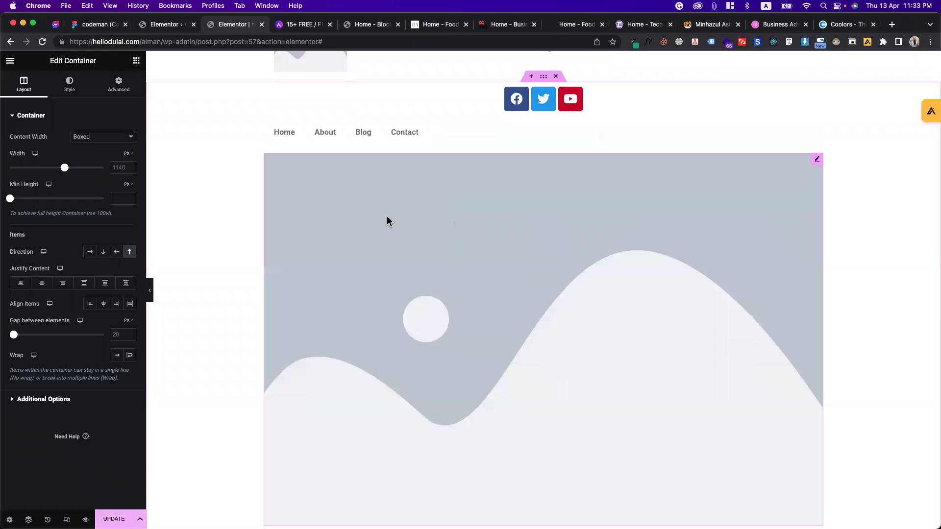
click(90, 252)
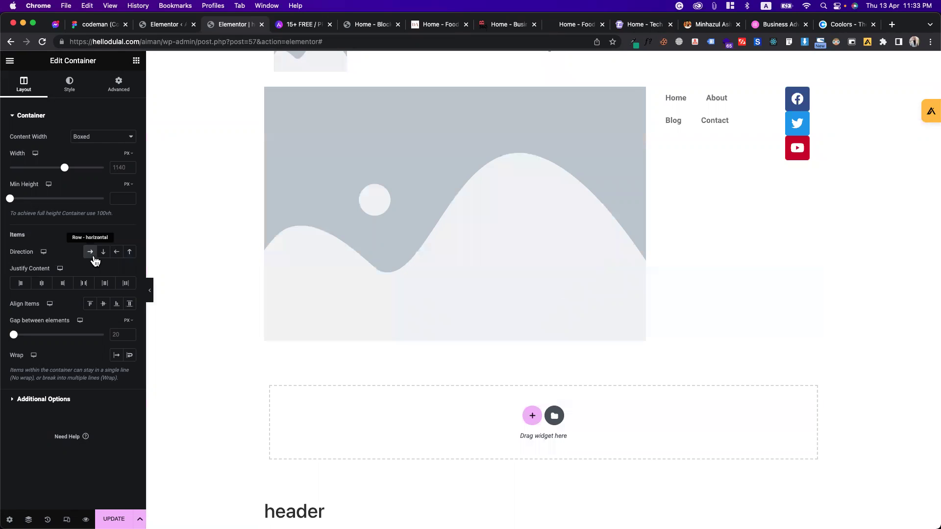
scroll(343, 230, up, 2)
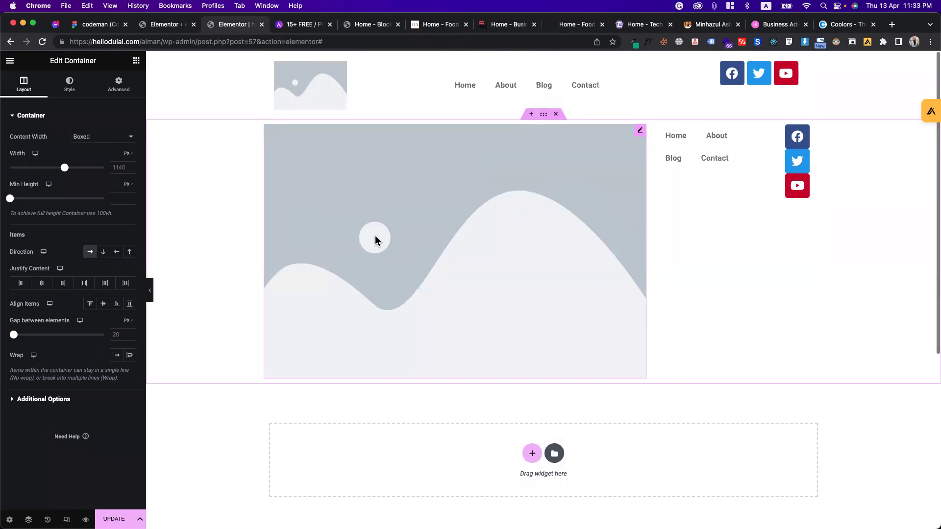
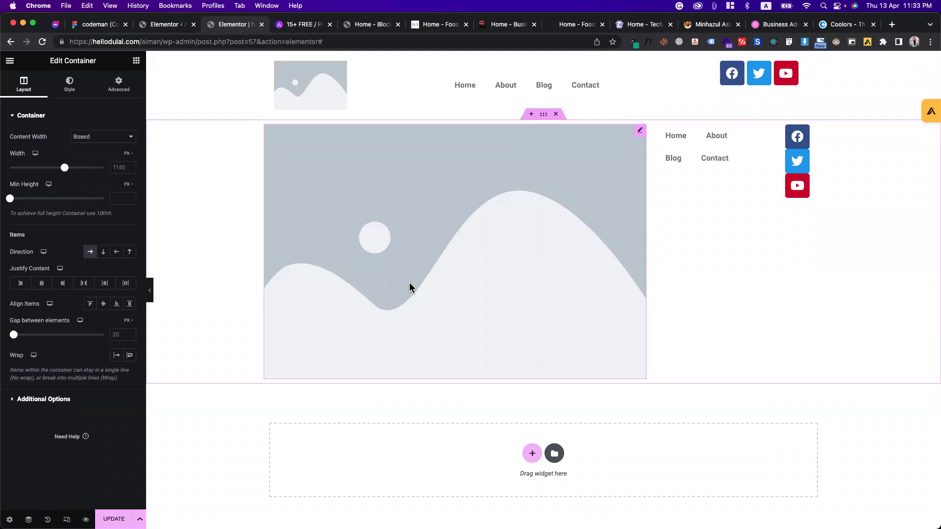
Step: Shrink the large image in the lower container to a small logo size so all items fit in one row
drag(643, 271, 342, 276)
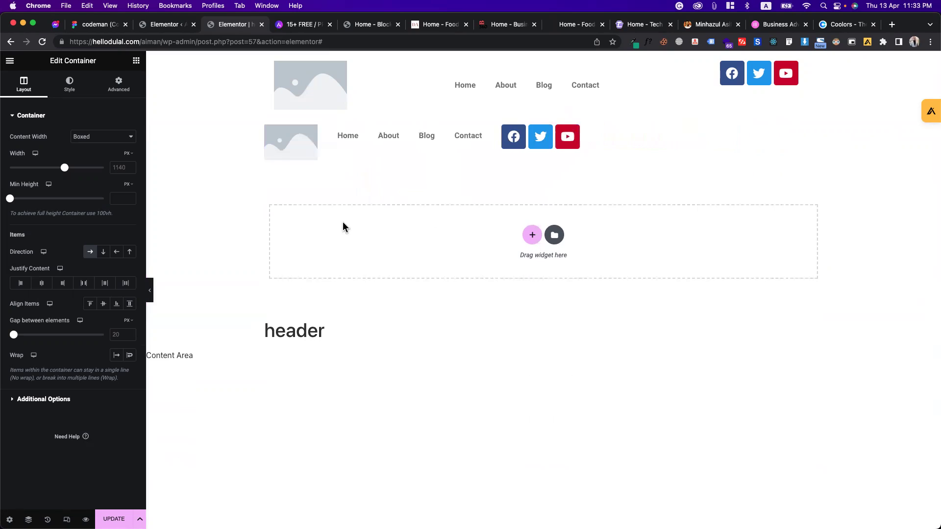
mouse_move(329, 143)
mouse_down()
mouse_move(361, 149)
mouse_move(331, 153)
mouse_up()
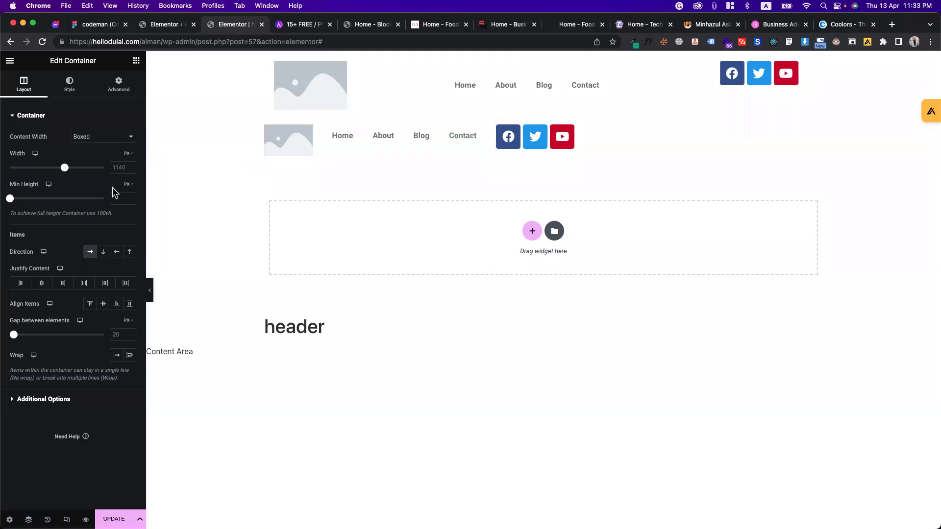
Step: Compare the column, reversed row and reversed column directions with the small image in place, and restore the horizontal row
click(103, 253)
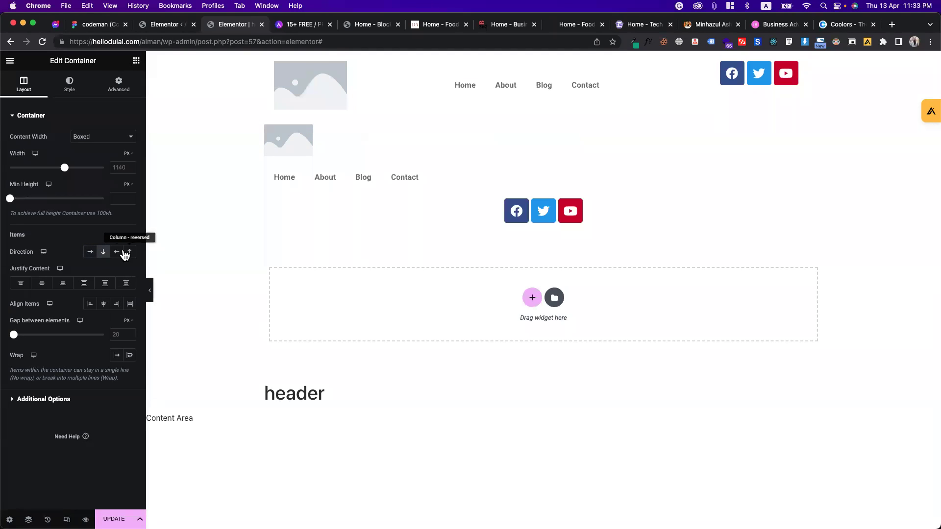
click(117, 252)
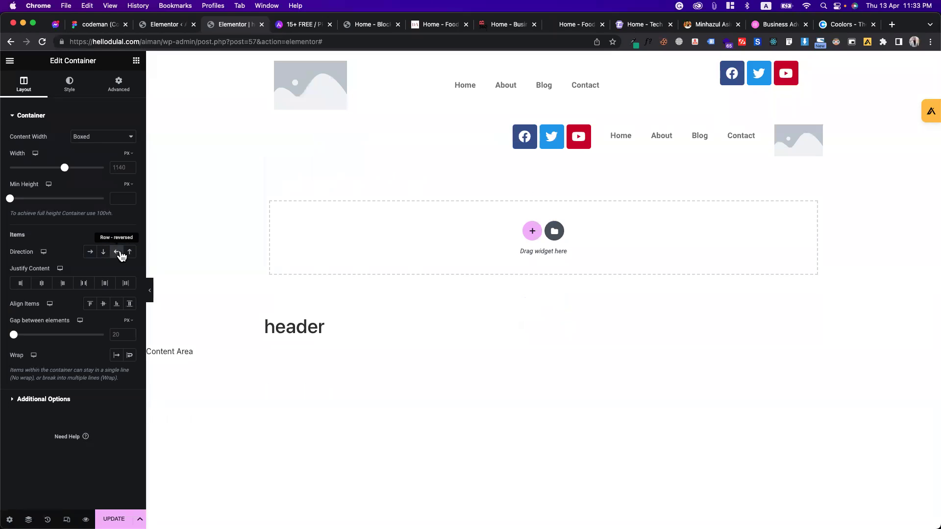
click(130, 253)
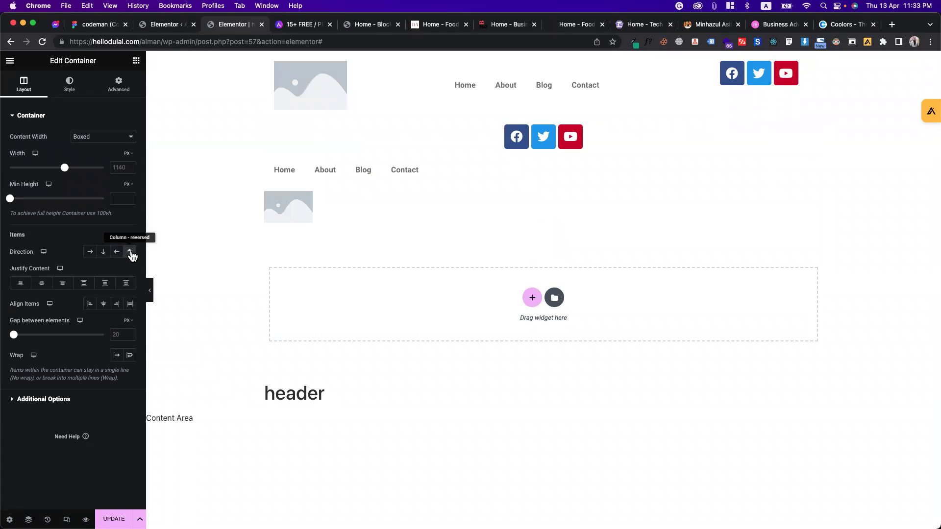
click(117, 253)
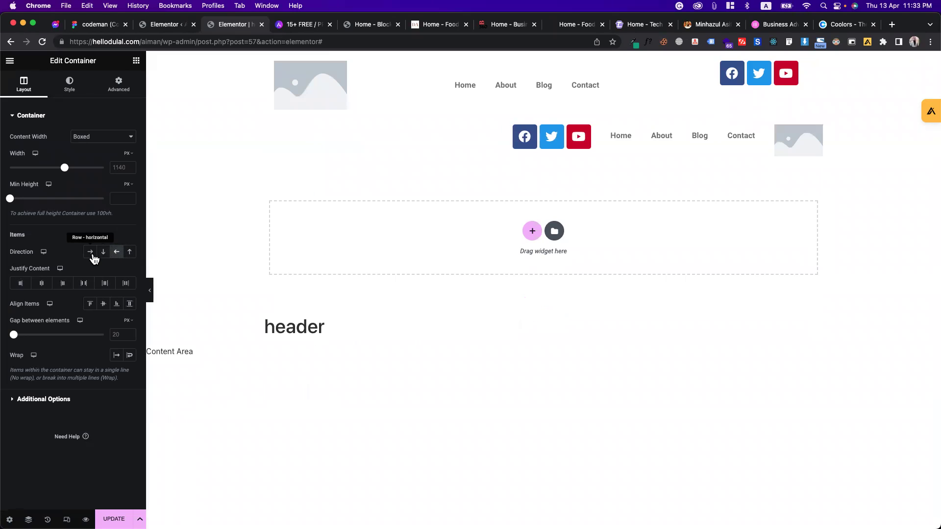
click(91, 253)
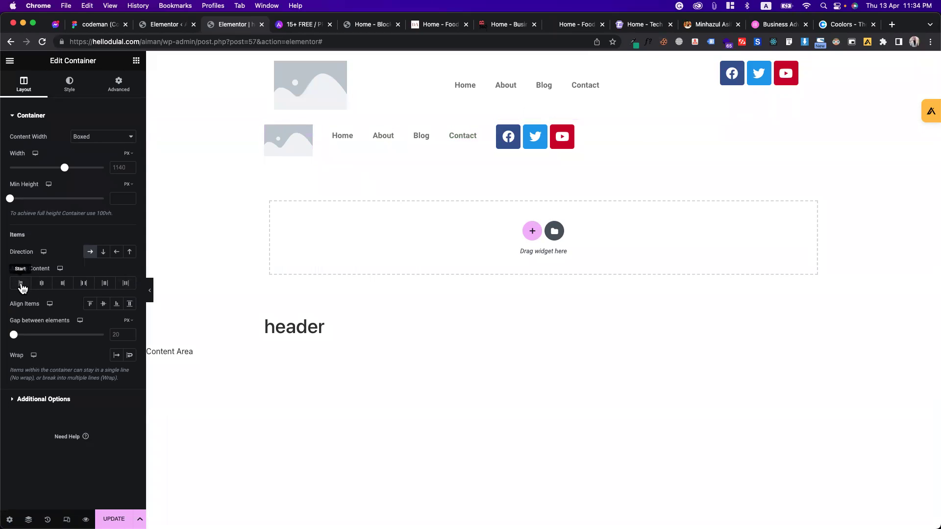
Step: Try justifying the lower container's items to center, end and start
mouse_move(8, 289)
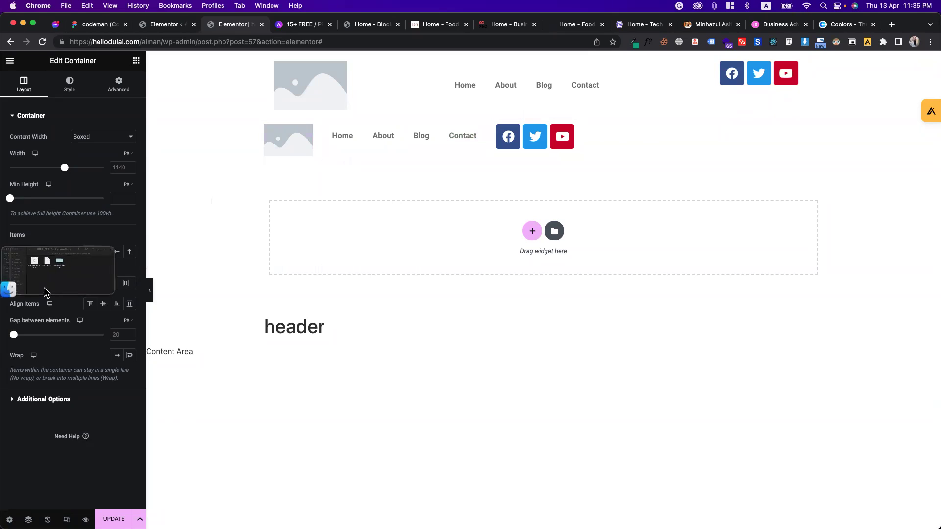
click(43, 286)
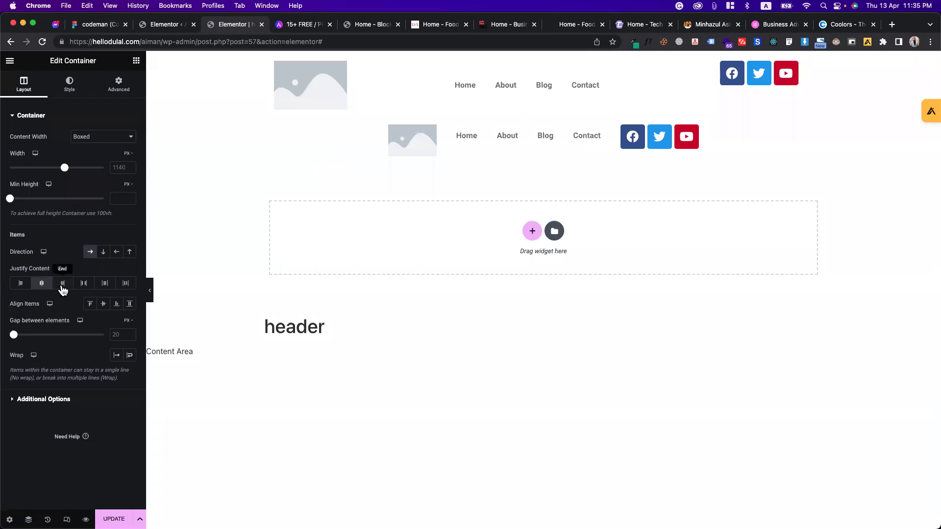
click(62, 284)
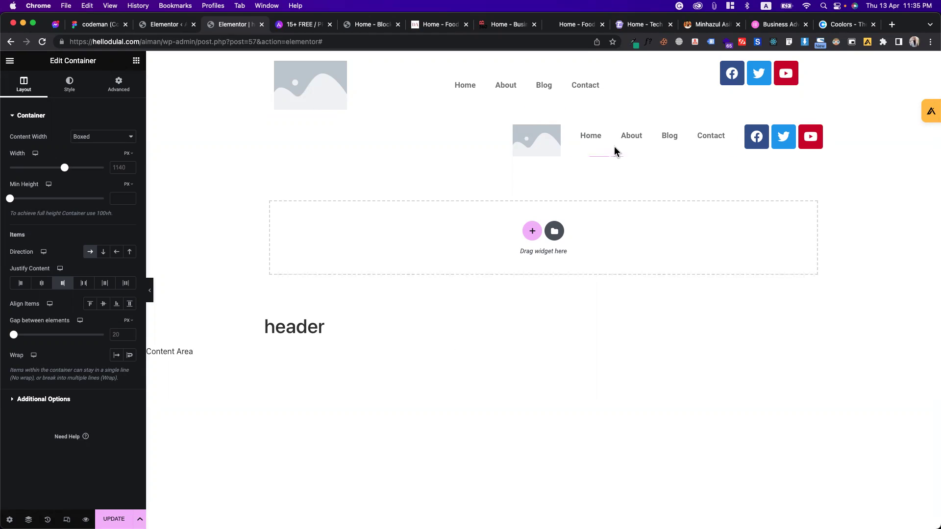
click(44, 285)
click(61, 286)
click(22, 284)
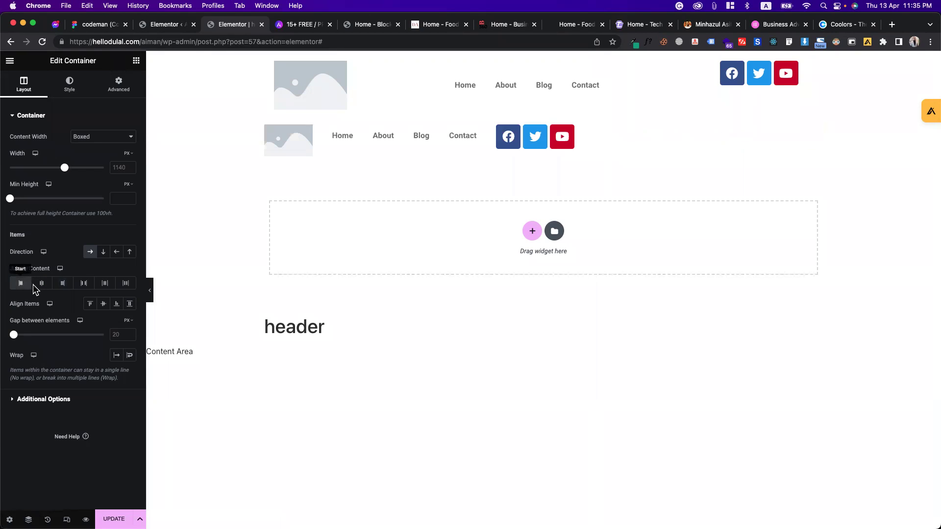
click(41, 286)
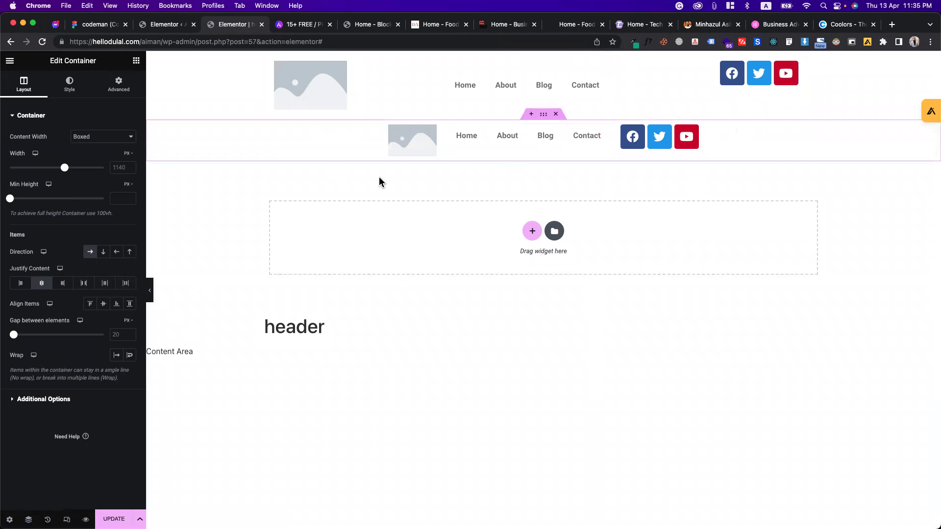
Step: Compare the space evenly and space around justifications on the lower container, and set it to space between
click(125, 286)
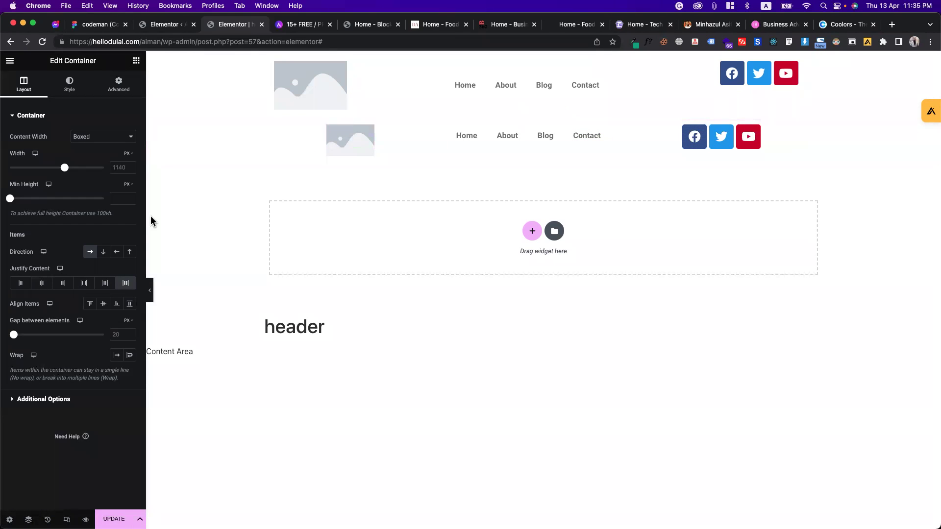
click(106, 285)
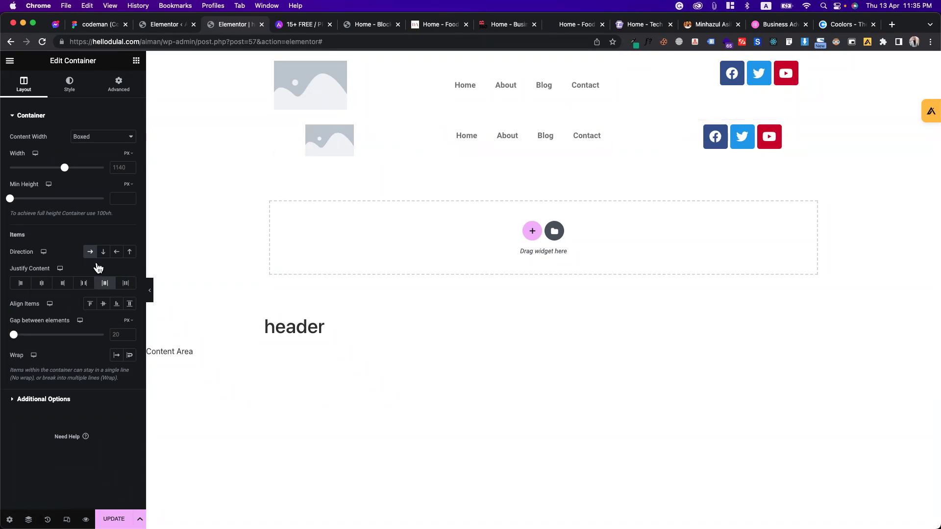
click(84, 284)
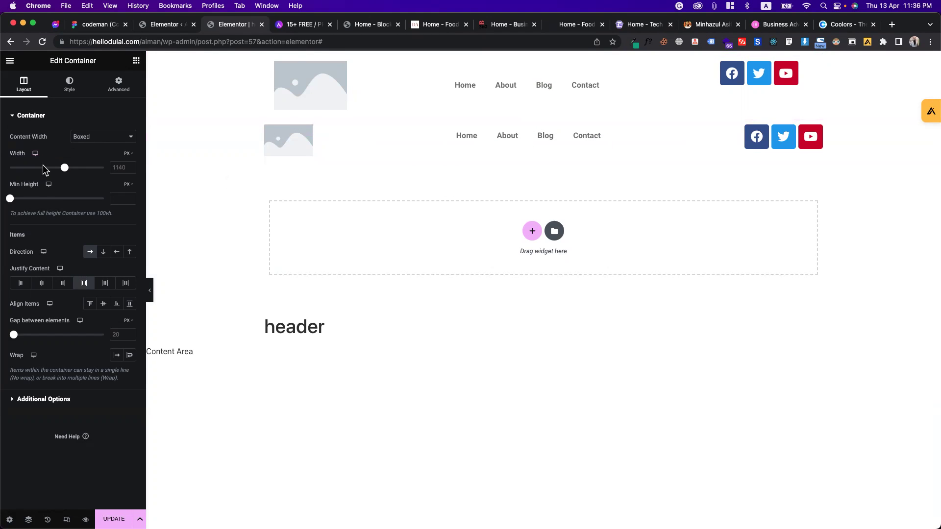
Step: Set the lower container's minimum height to 360 px and align its items to the vertical center
drag(10, 199, 33, 198)
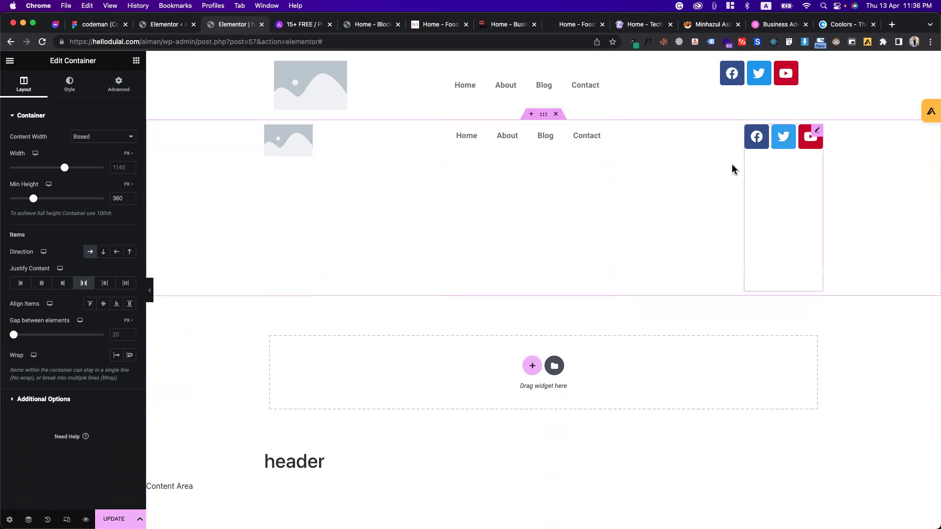
click(103, 308)
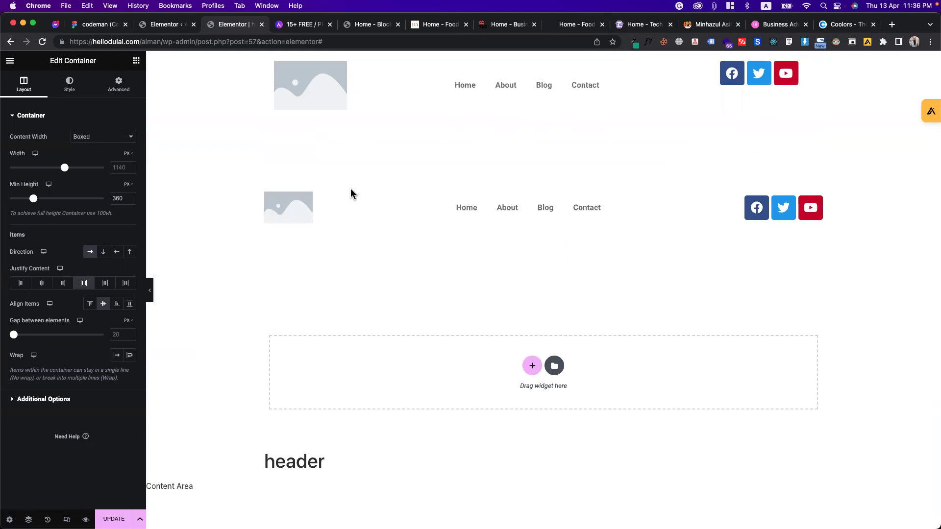
mouse_move(396, 132)
mouse_down()
mouse_move(395, 332)
mouse_move(378, 313)
mouse_move(404, 324)
mouse_up()
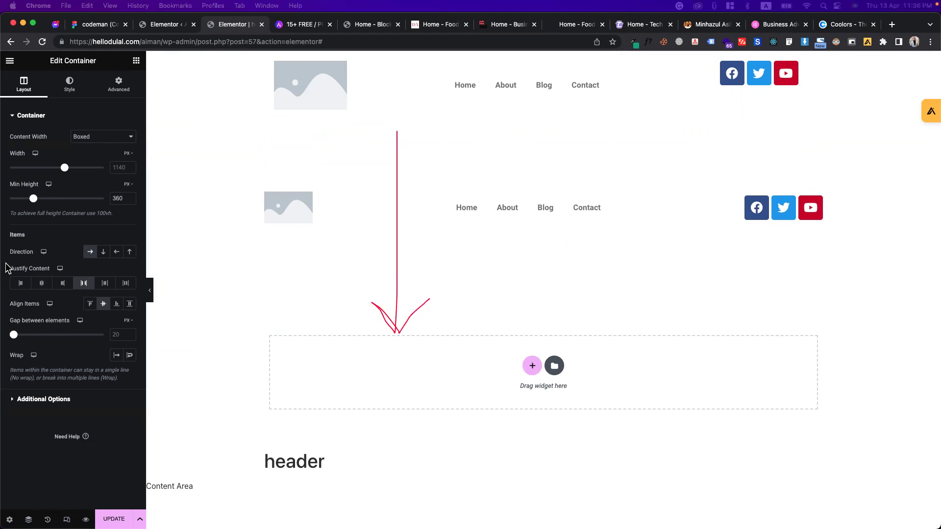
mouse_move(191, 167)
mouse_down()
mouse_move(514, 160)
mouse_move(663, 175)
mouse_move(704, 163)
mouse_move(715, 175)
mouse_move(686, 177)
mouse_up()
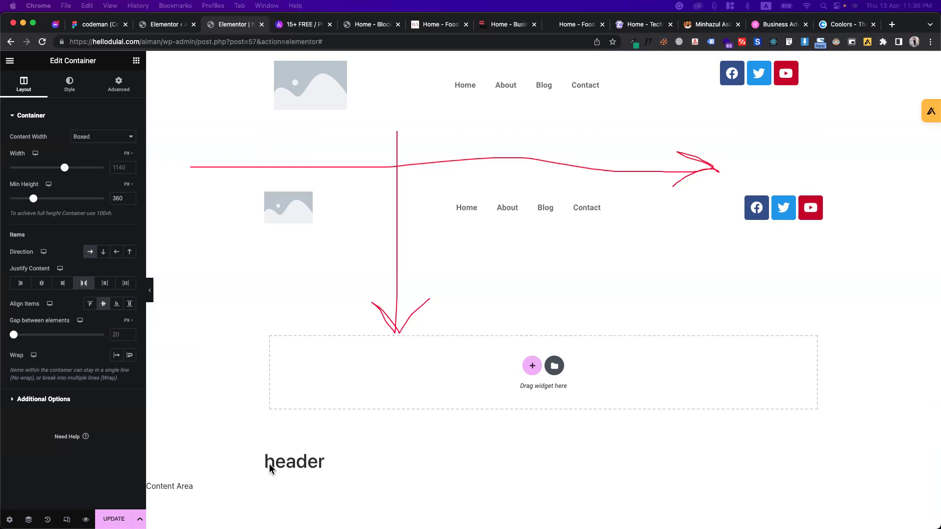
Step: Switch the lower container to column direction and compare start, end and stretch item alignment, leaving its items aligned to the center
click(103, 254)
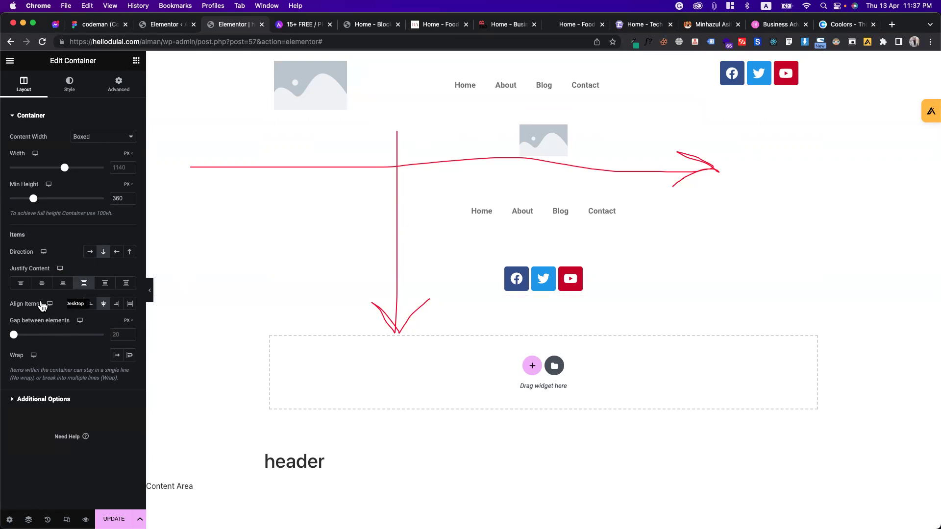
click(89, 307)
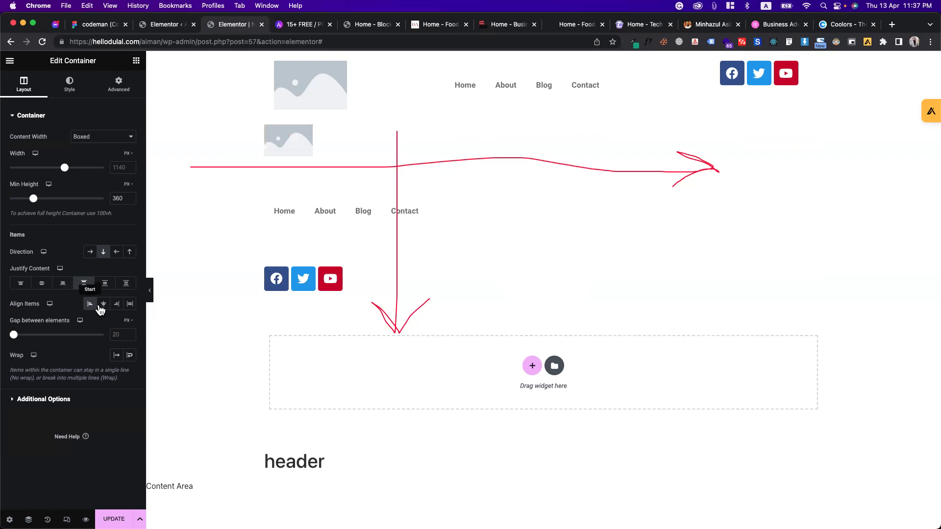
click(116, 306)
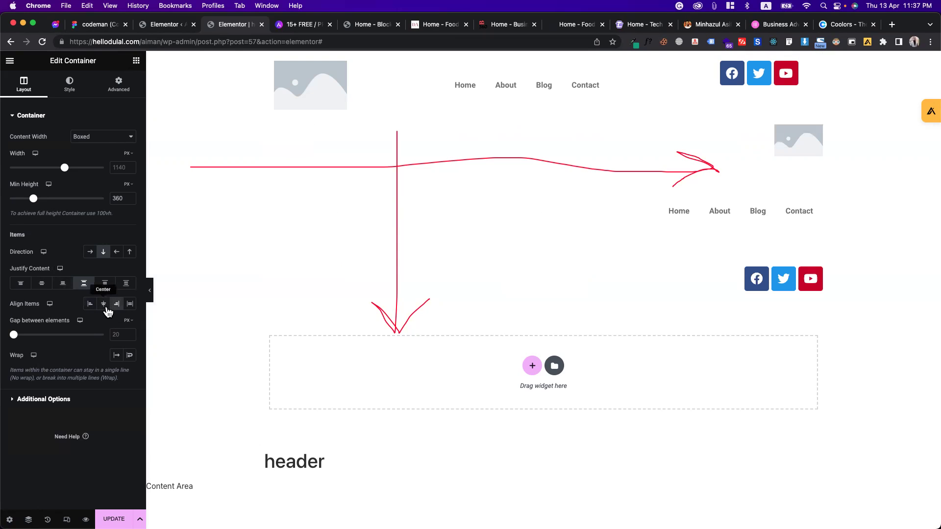
click(105, 307)
click(130, 306)
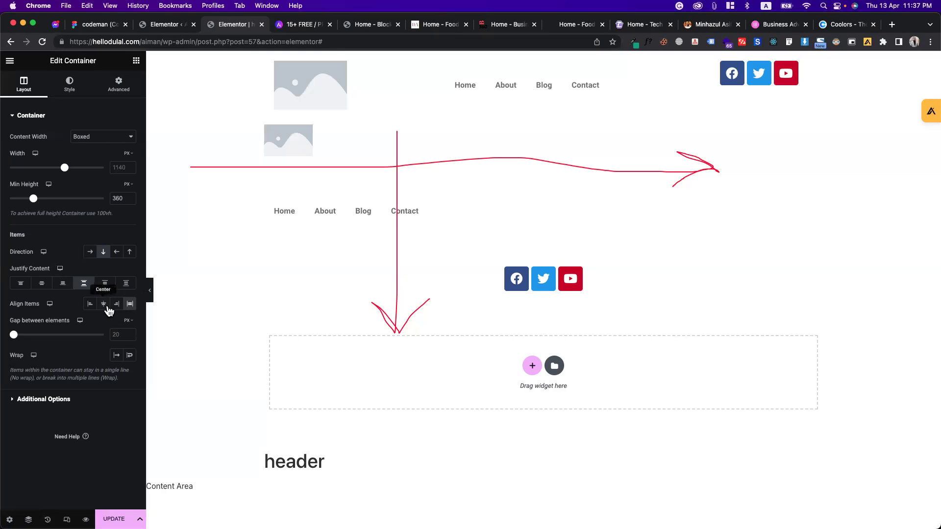
click(105, 306)
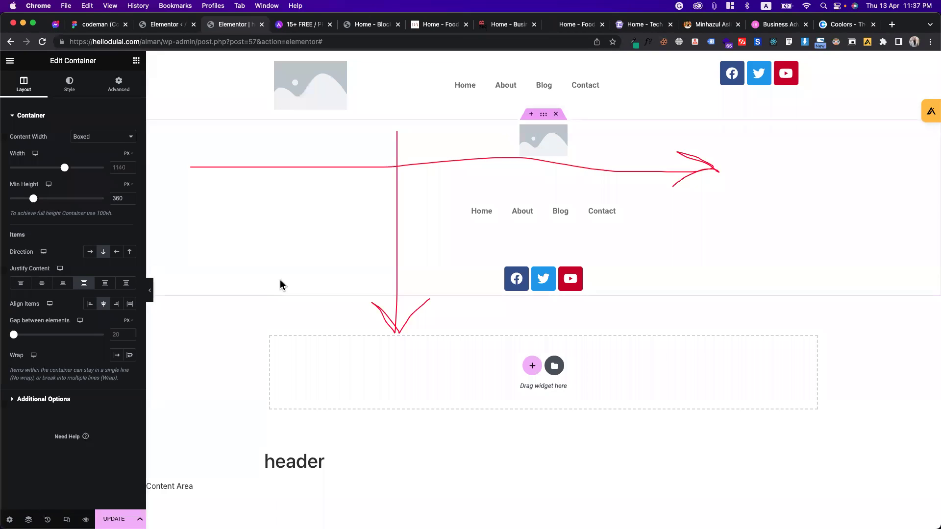
Step: Set the lower container's minimum height to 750 px and justify its column items to the center
drag(35, 199, 59, 201)
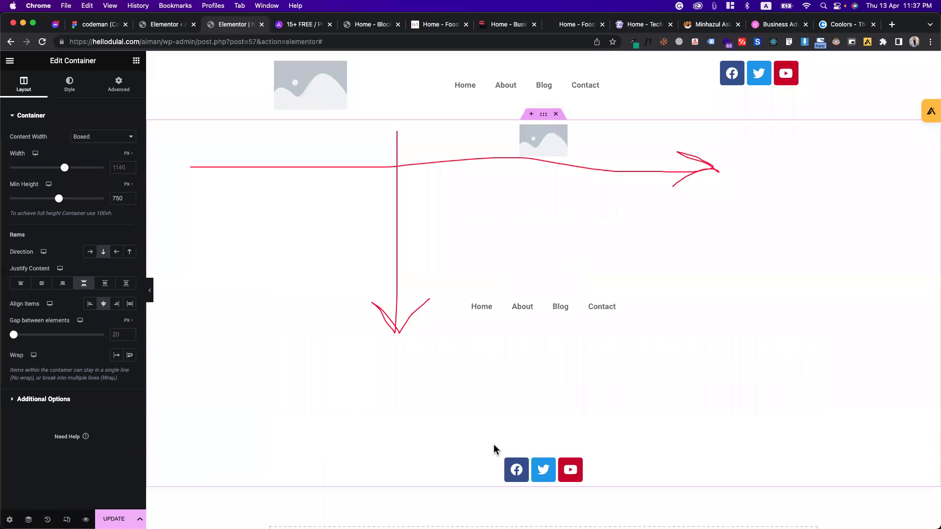
click(41, 286)
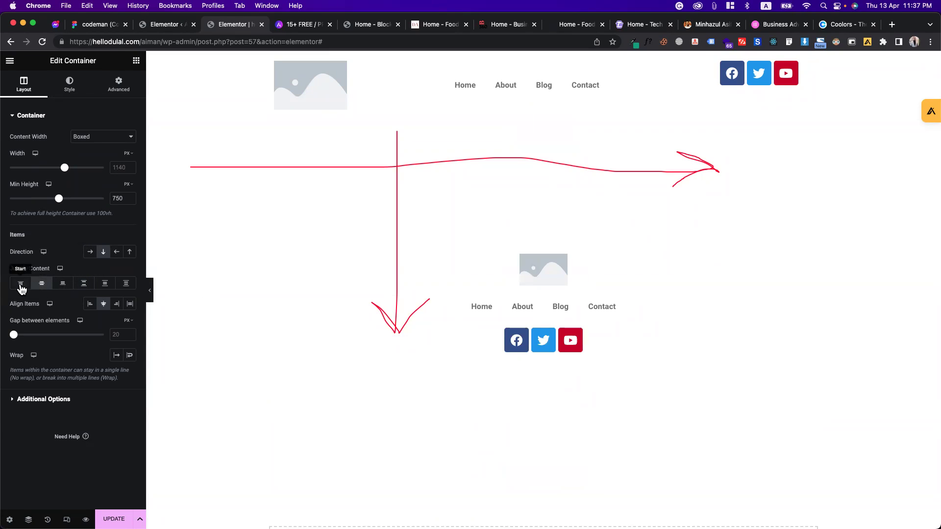
Step: Try Start, End, Space Around and Space Evenly as the justification of the container's vertically stacked items
click(21, 287)
click(68, 286)
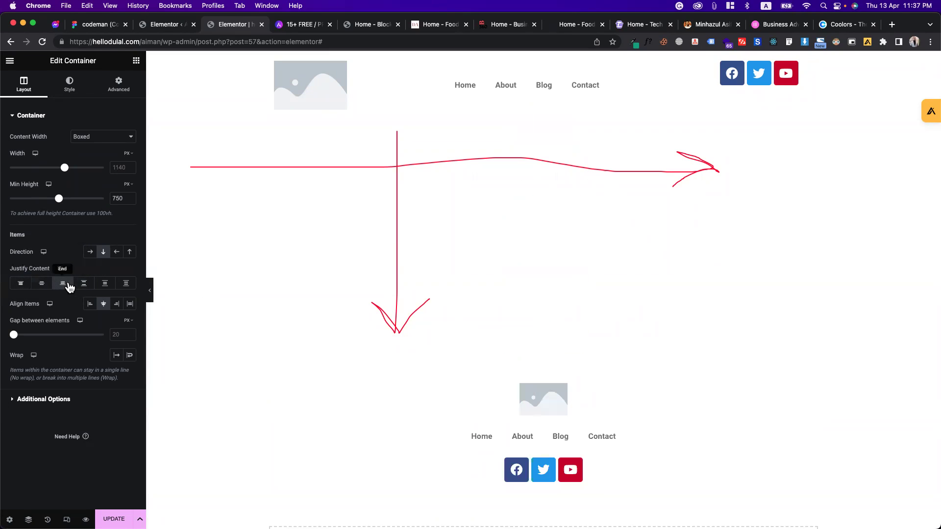
click(104, 284)
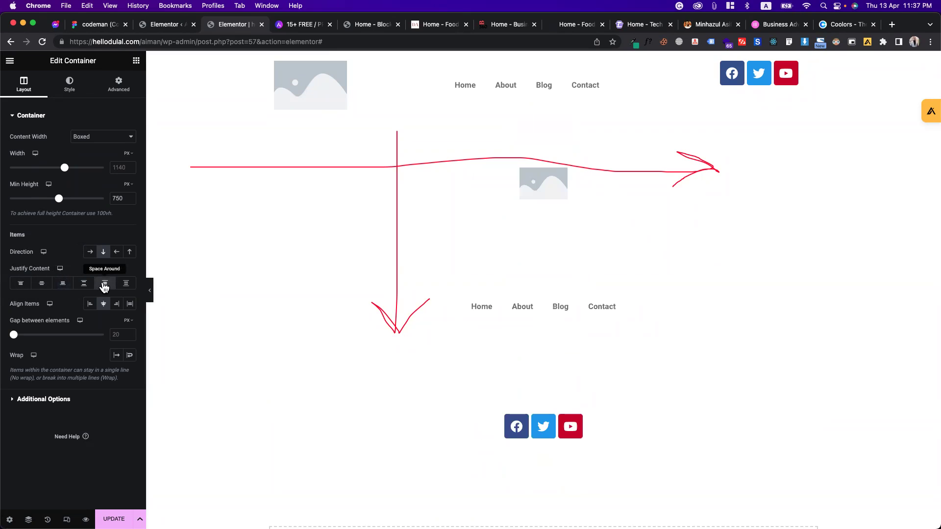
click(127, 286)
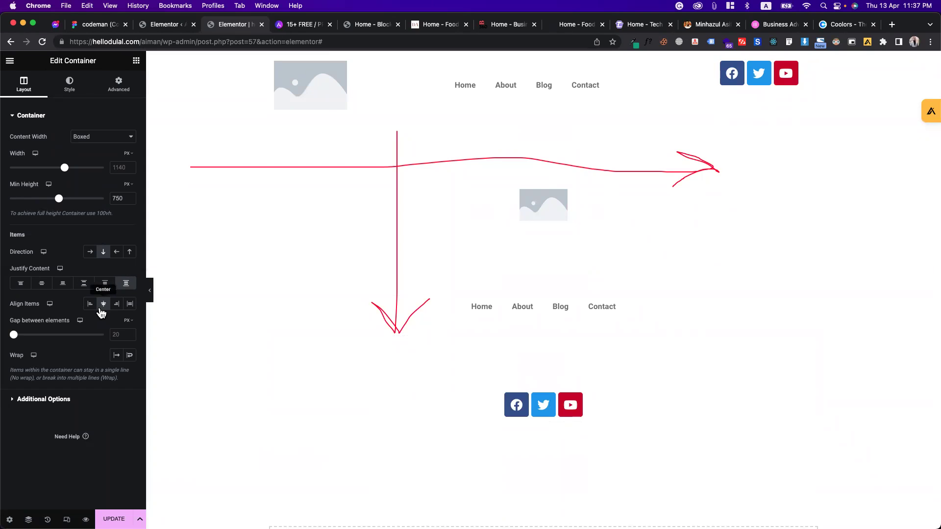
Step: Arrange the container's items in a centred horizontal row with a 143 px gap between elements
click(89, 252)
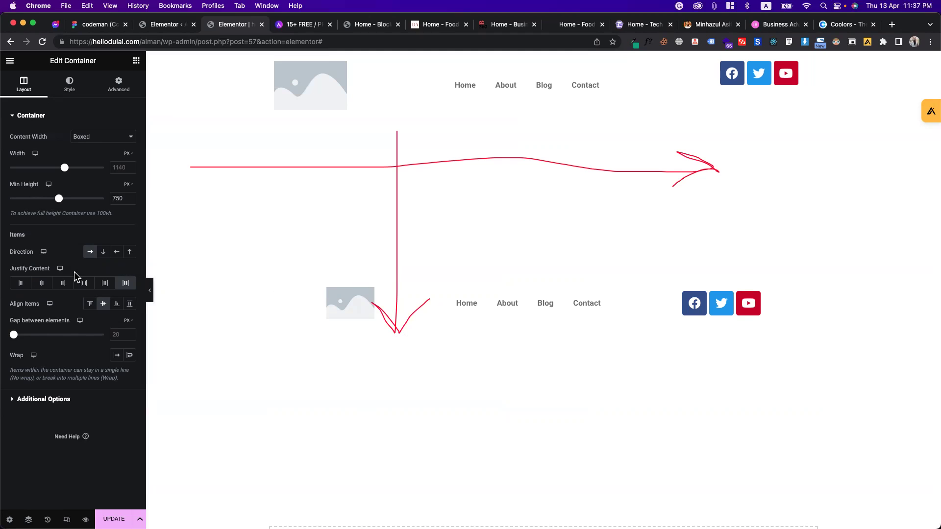
click(41, 285)
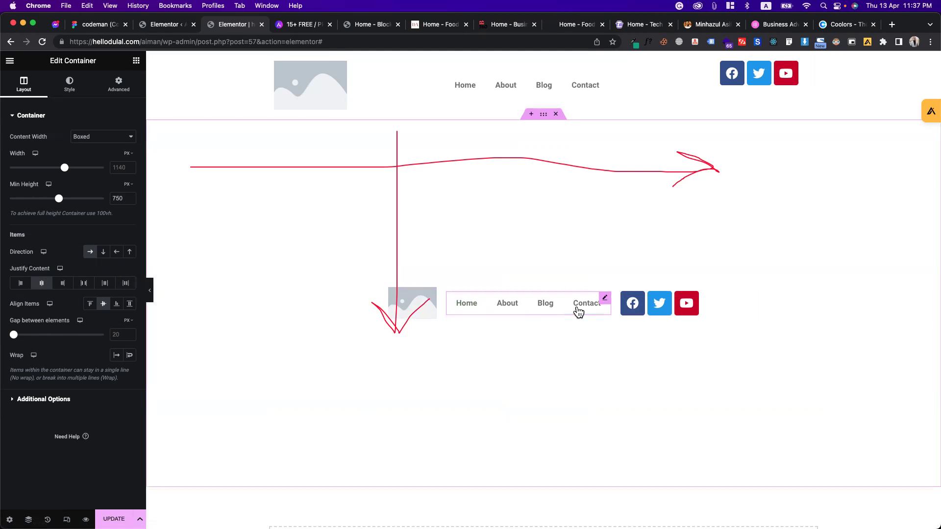
drag(15, 337, 38, 338)
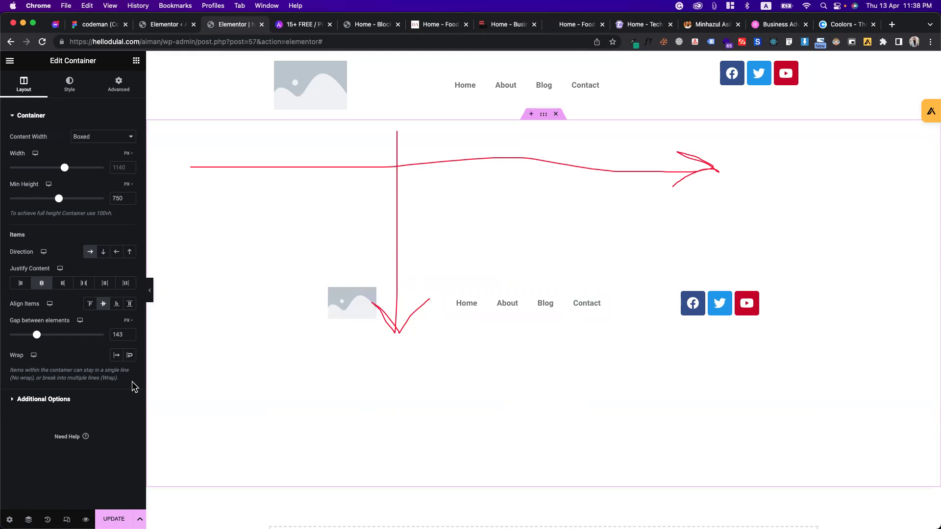
Step: Stack the container's items vertically and try gaps of 0 px and 177 px between elements
click(101, 253)
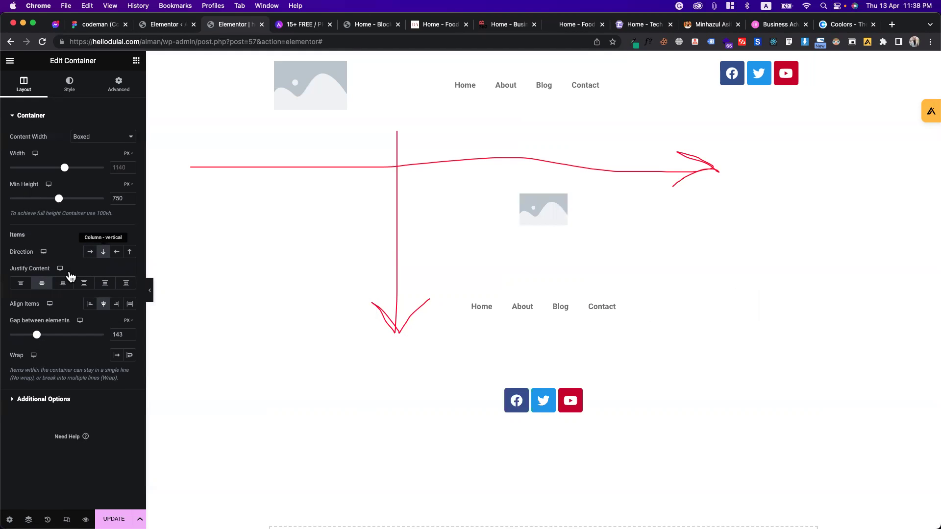
drag(38, 338, 4, 339)
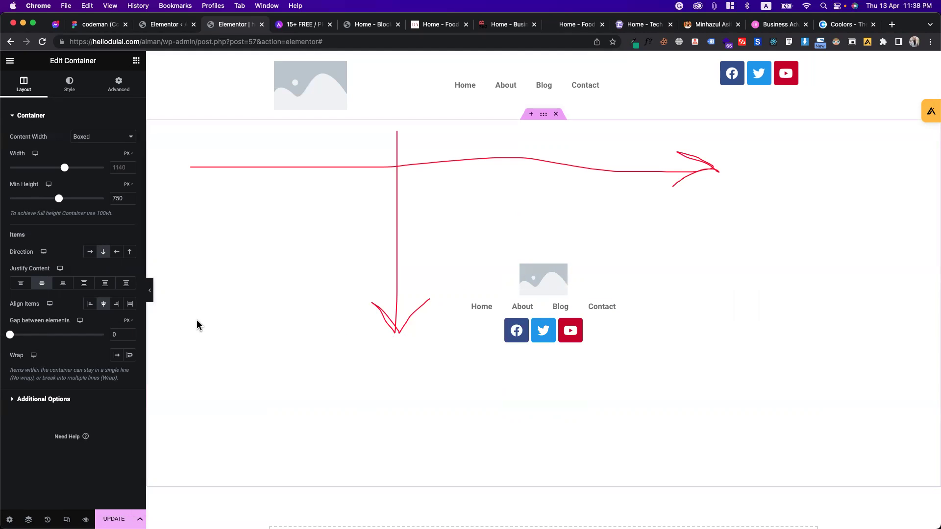
drag(9, 336, 44, 344)
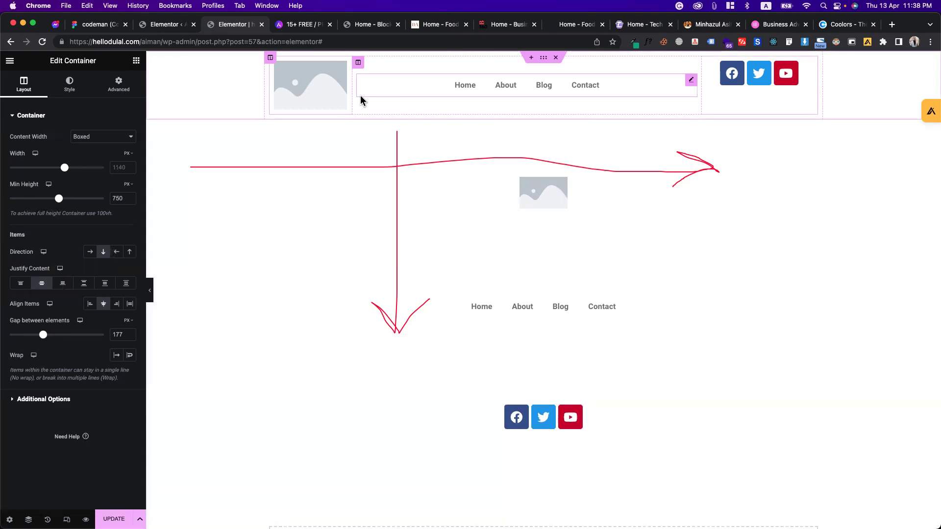
Step: Widen the logo column and narrow the menu column in the column-based header section above the container
drag(354, 97, 410, 101)
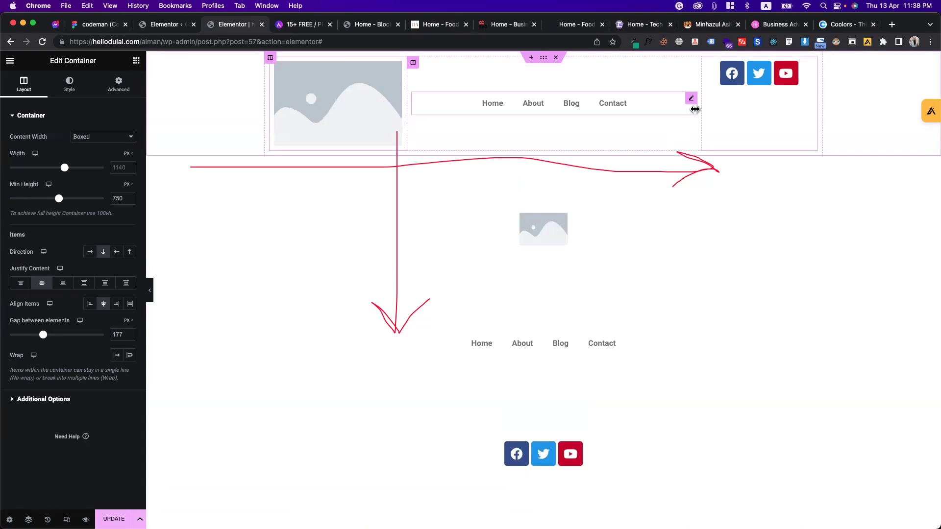
drag(700, 112, 568, 96)
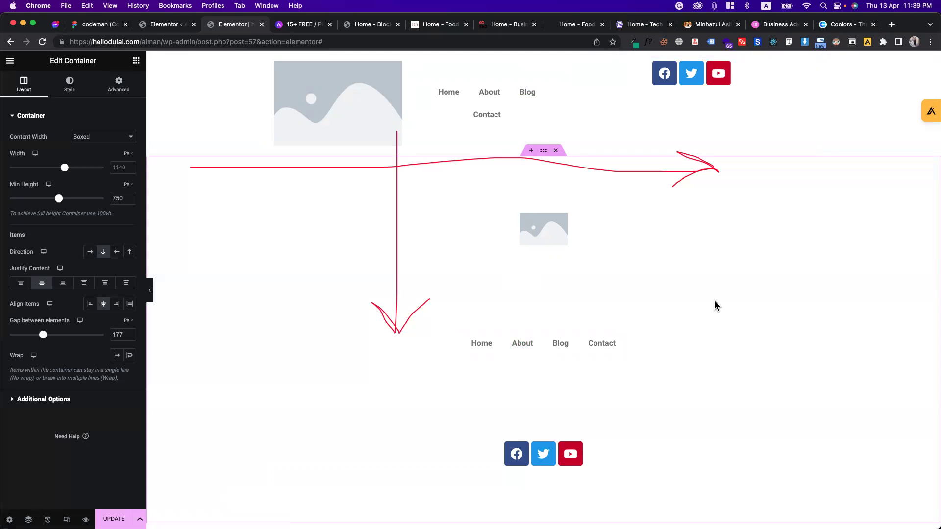
scroll(714, 306, down, 10)
scroll(714, 306, up, 10)
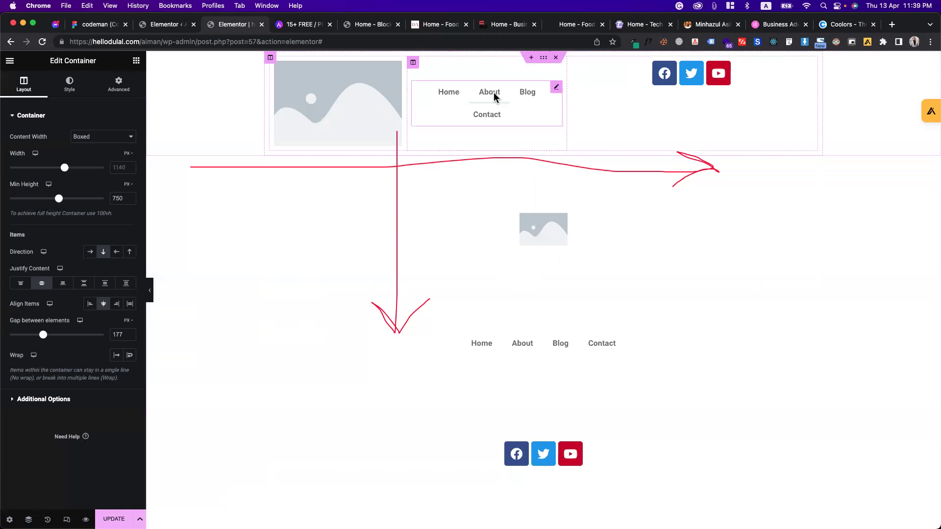
Step: Delete the column-based header section above the container
click(555, 58)
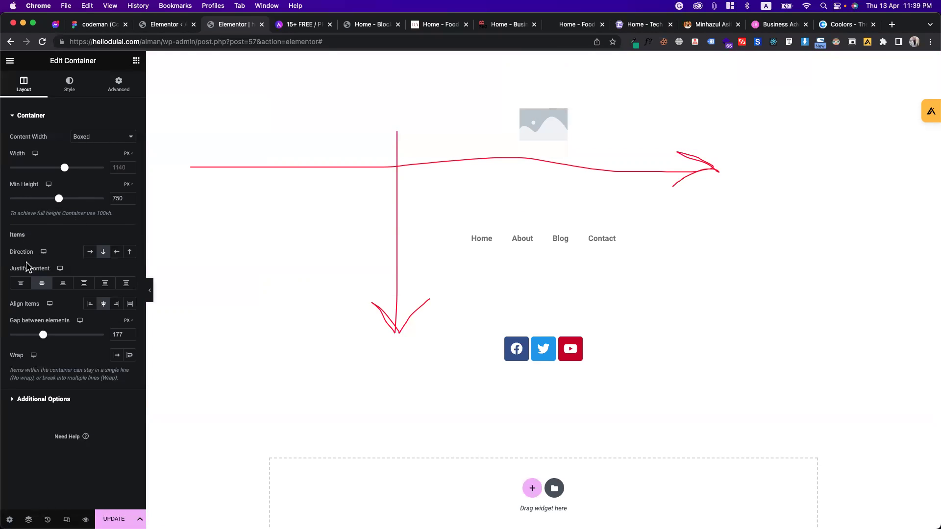
Step: Arrange the container's items in a horizontal row and set its minimum height to 0 px
click(91, 251)
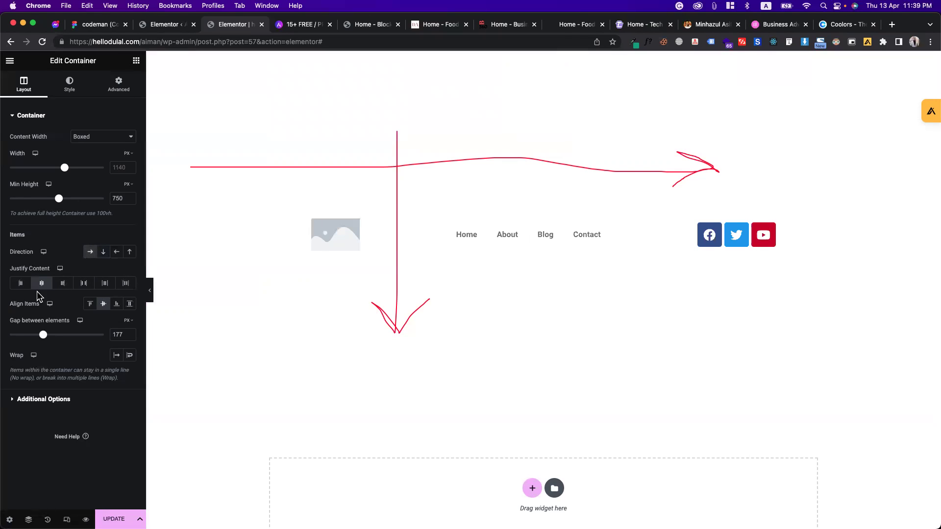
drag(58, 199, 10, 198)
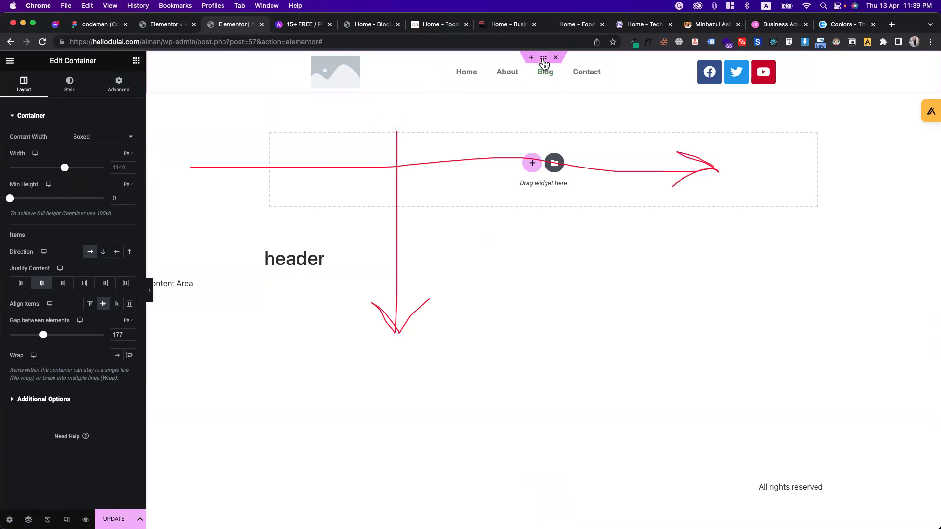
Step: Set the header container's padding to 20 px at the top and bottom and 0 px at the sides
click(69, 83)
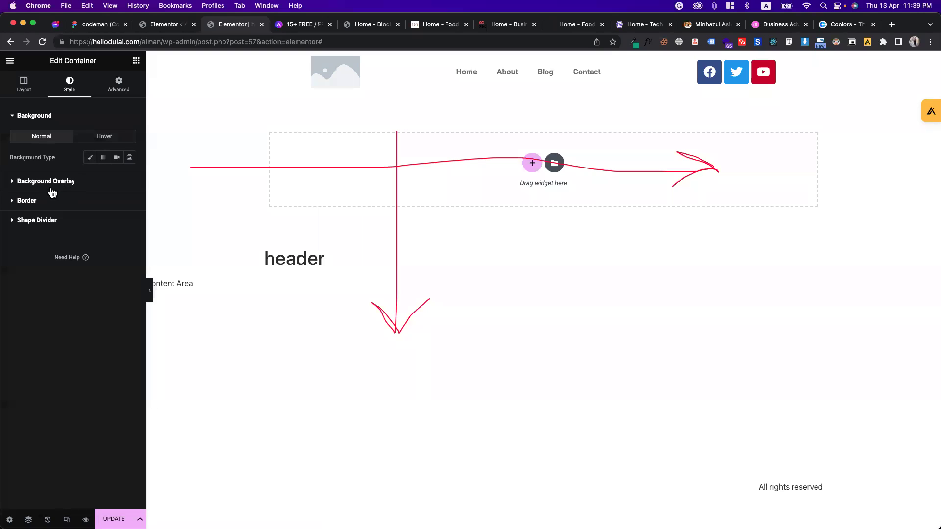
click(121, 92)
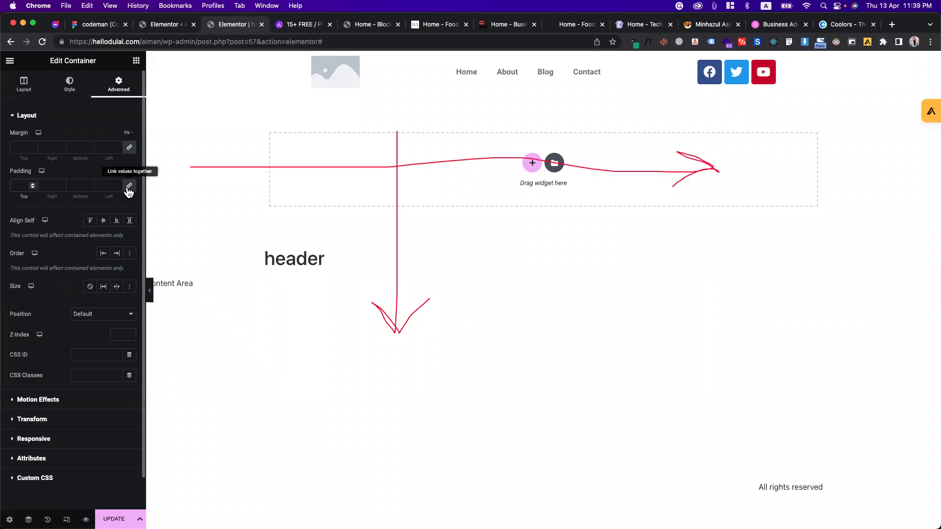
click(33, 188)
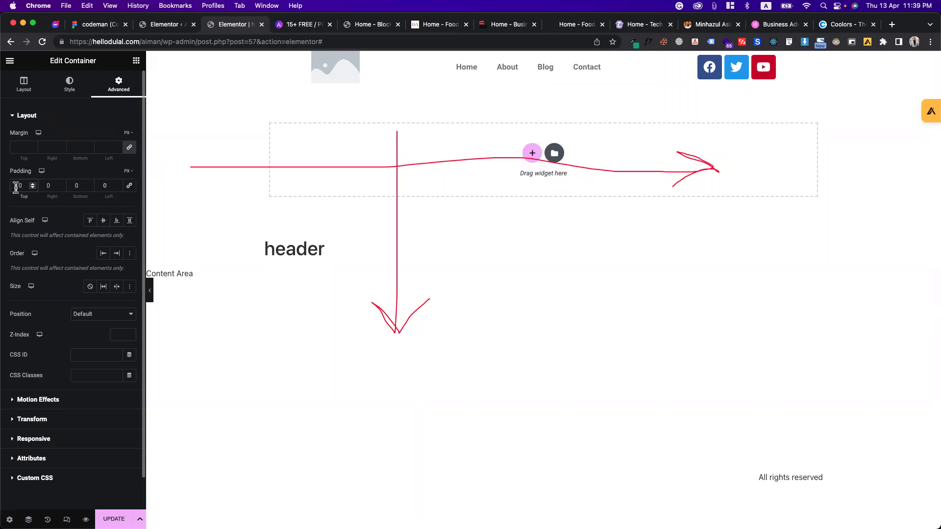
text(20)
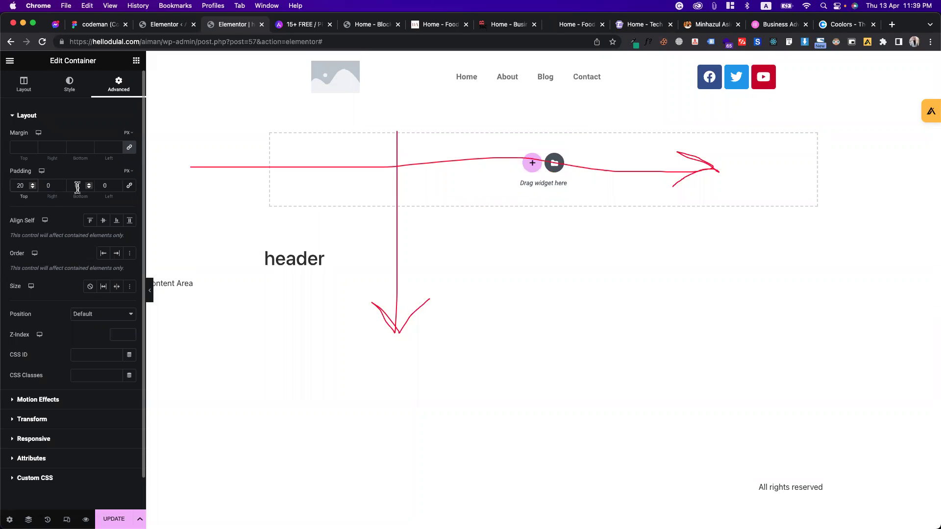
text(20)
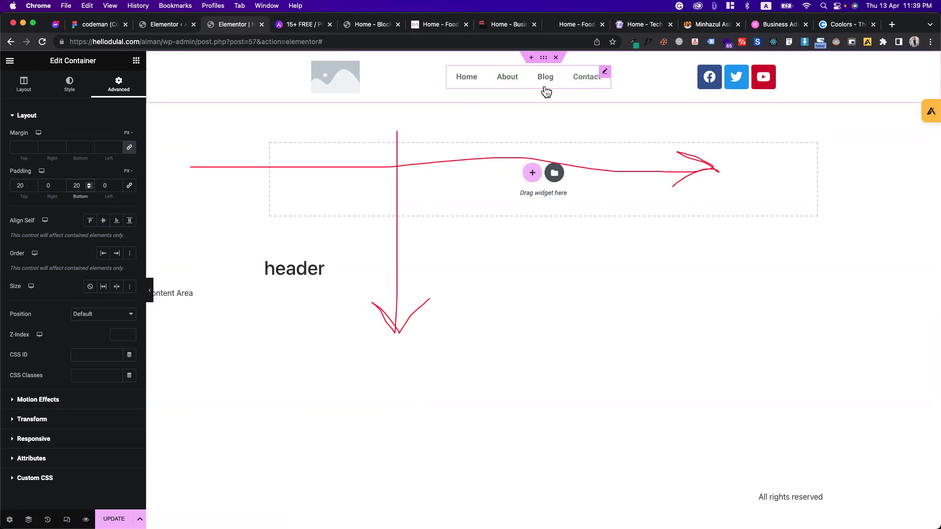
Step: Try stretching the header's menu widget to a custom width of about 37.5%, and return its width to Default
click(604, 76)
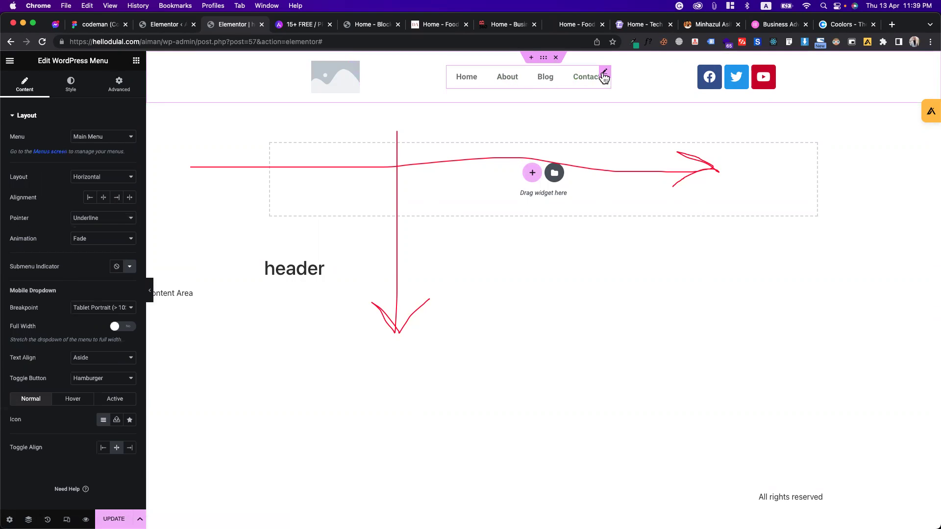
click(125, 93)
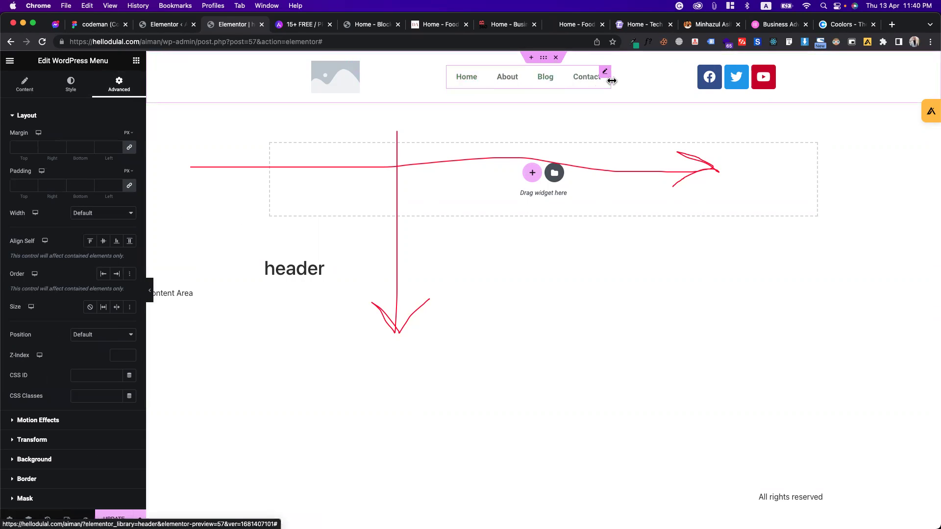
drag(618, 80, 746, 95)
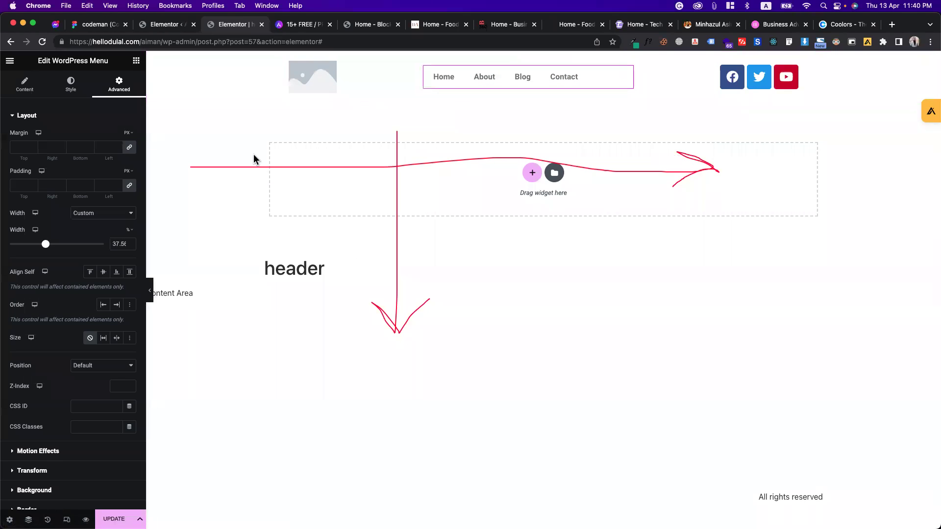
click(88, 214)
click(45, 96)
click(105, 213)
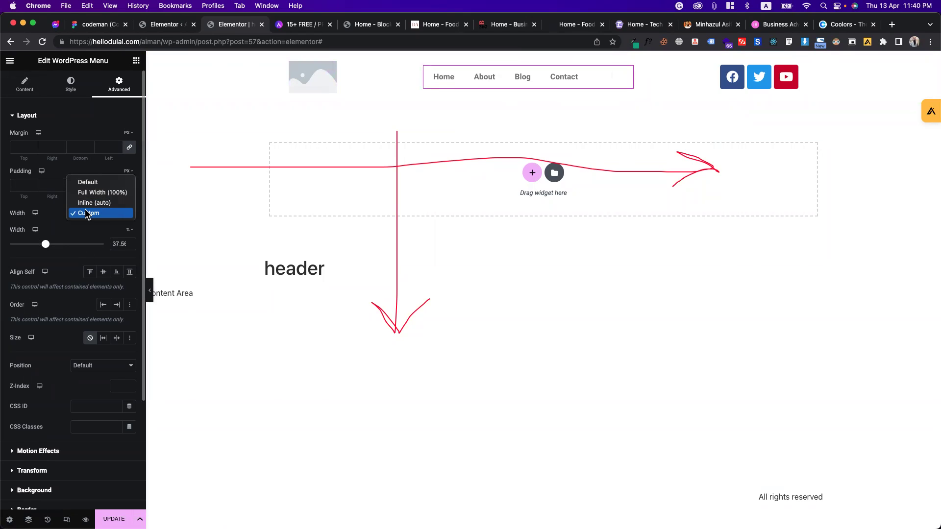
click(90, 182)
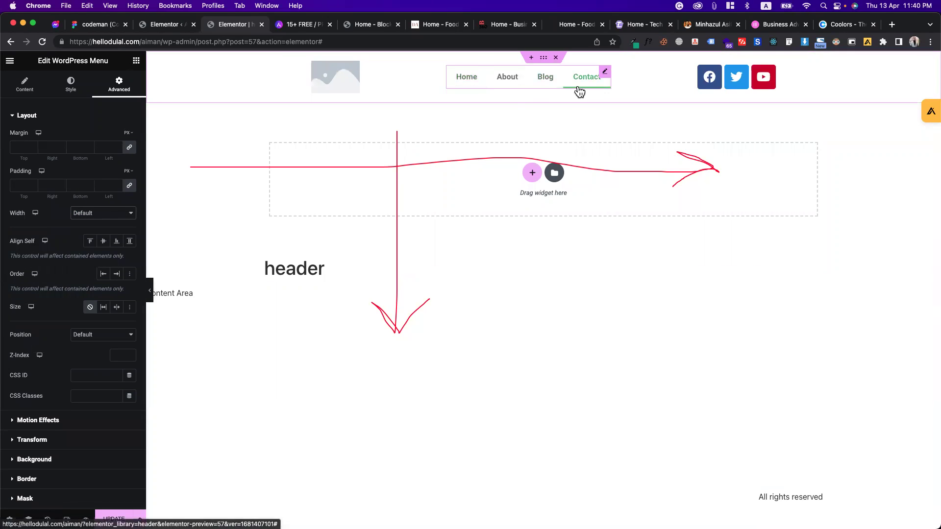
Step: Try a custom width of 24% for the menu widget, and set its width to Inline (auto)
click(113, 214)
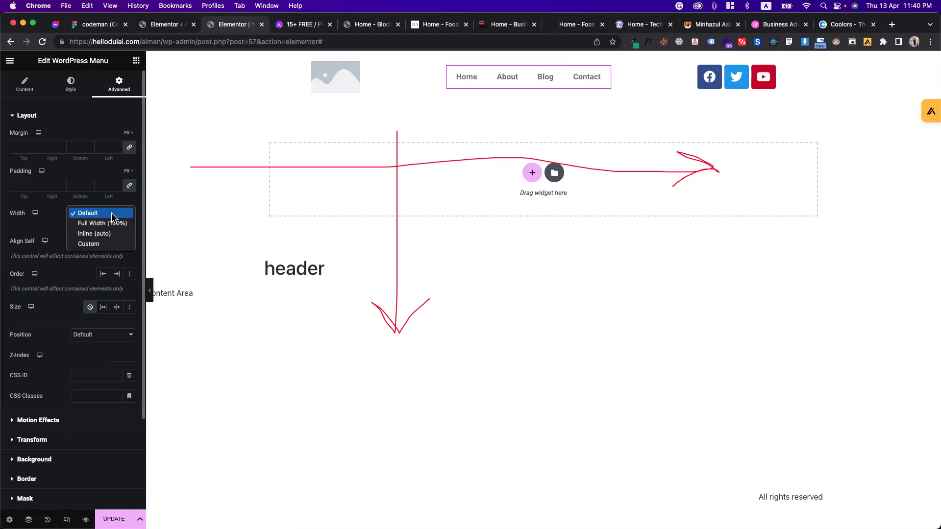
click(94, 244)
click(45, 244)
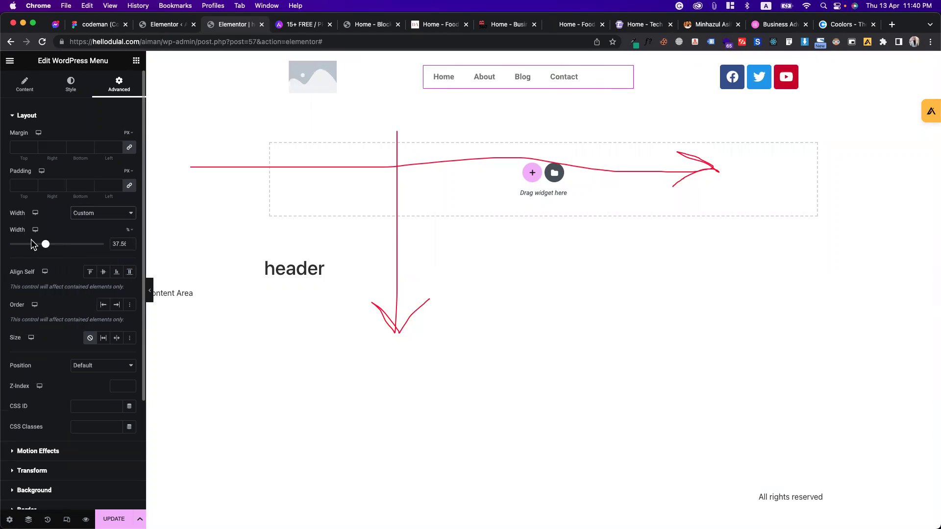
mouse_move(45, 249)
mouse_down()
mouse_move(96, 249)
mouse_move(33, 250)
mouse_up()
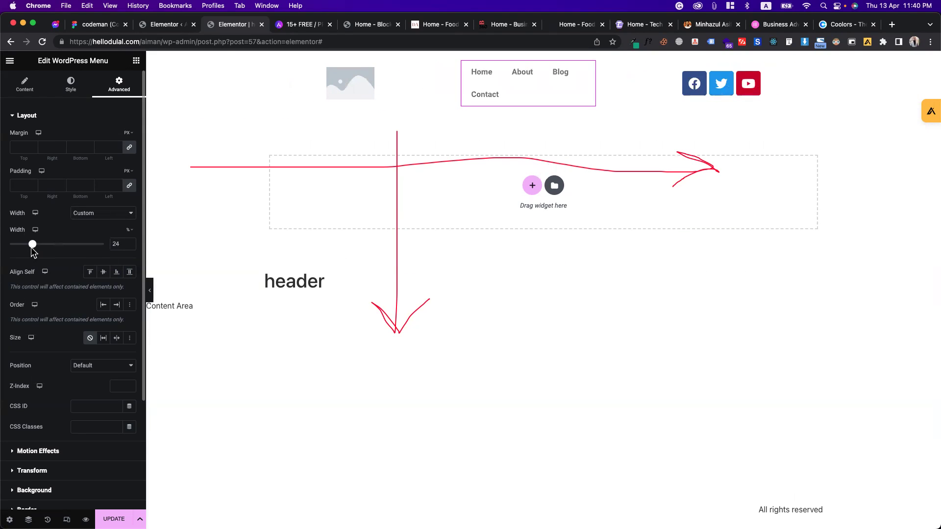
click(95, 212)
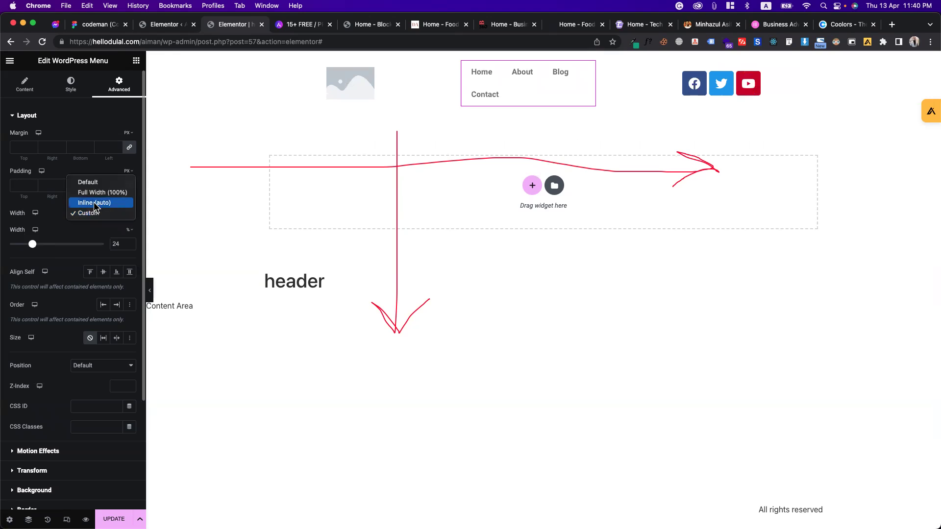
click(96, 204)
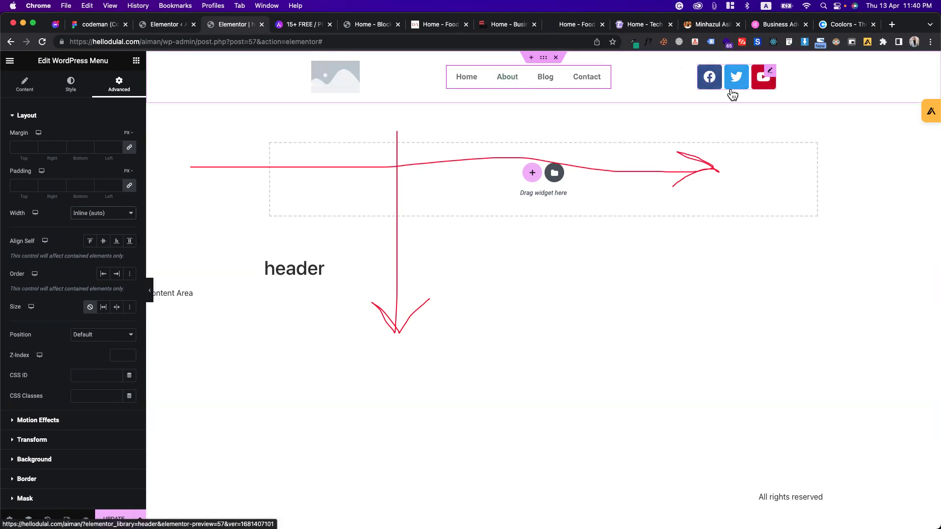
Step: Clear the header container's custom gap between elements and justify its items with Space Between
click(543, 58)
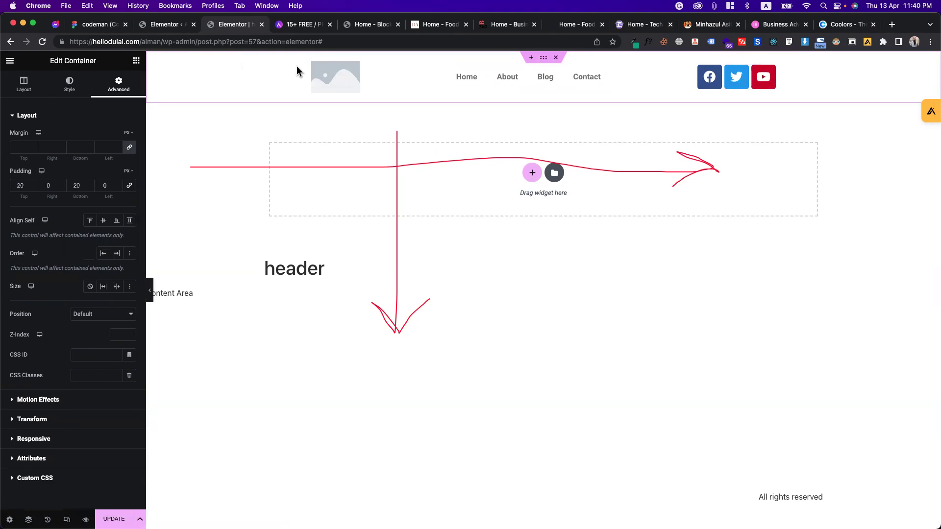
click(18, 91)
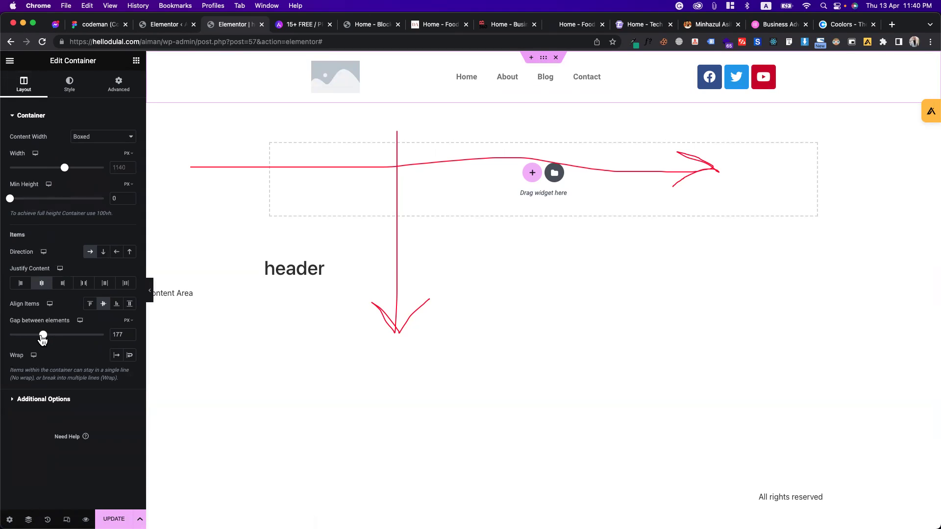
drag(42, 338, 33, 337)
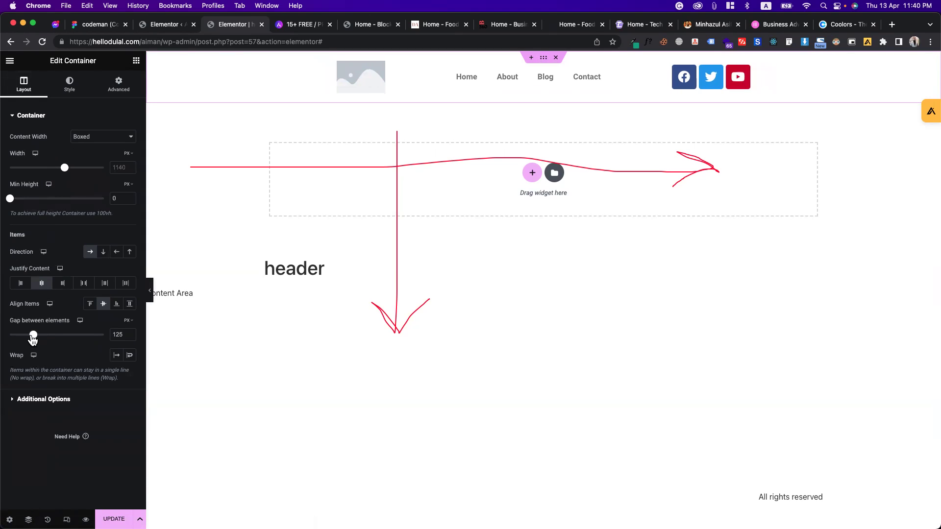
click(115, 335)
key(BackSpace)
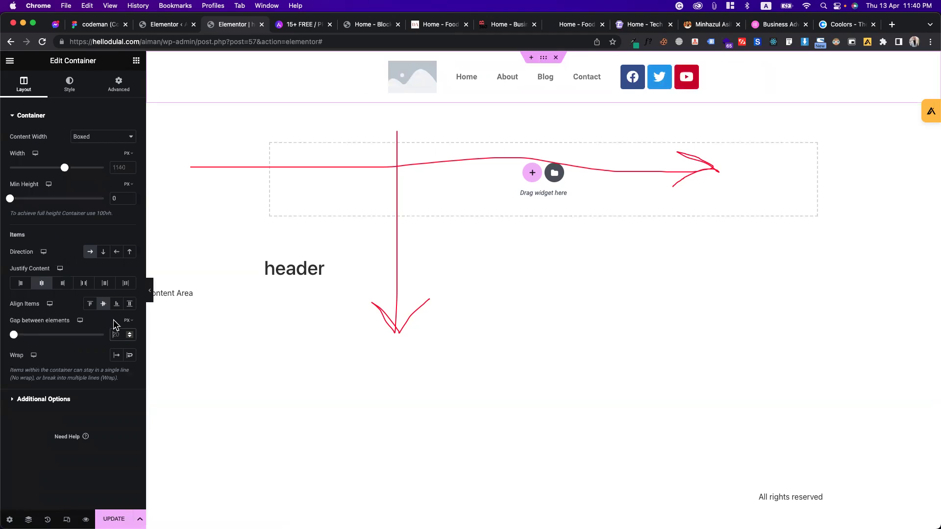
click(42, 284)
click(82, 287)
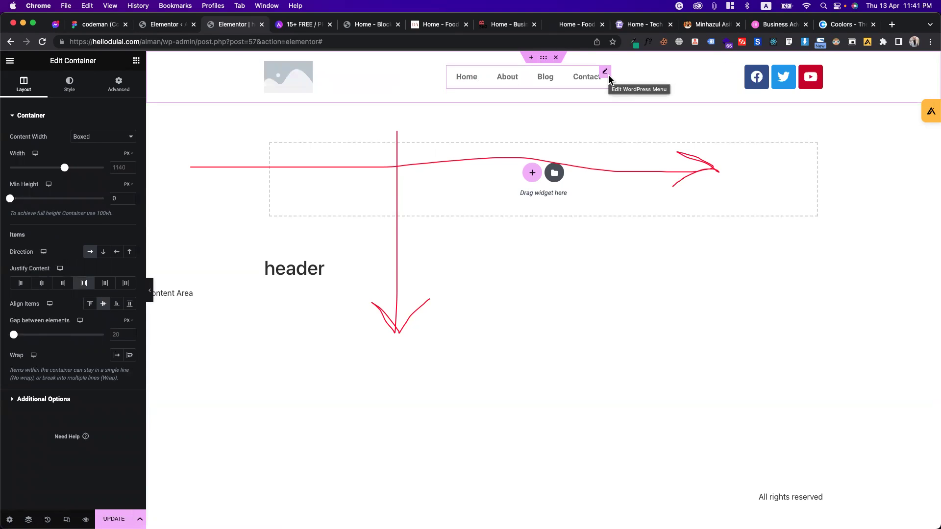
Step: Return the header menu widget's width to Default
click(605, 72)
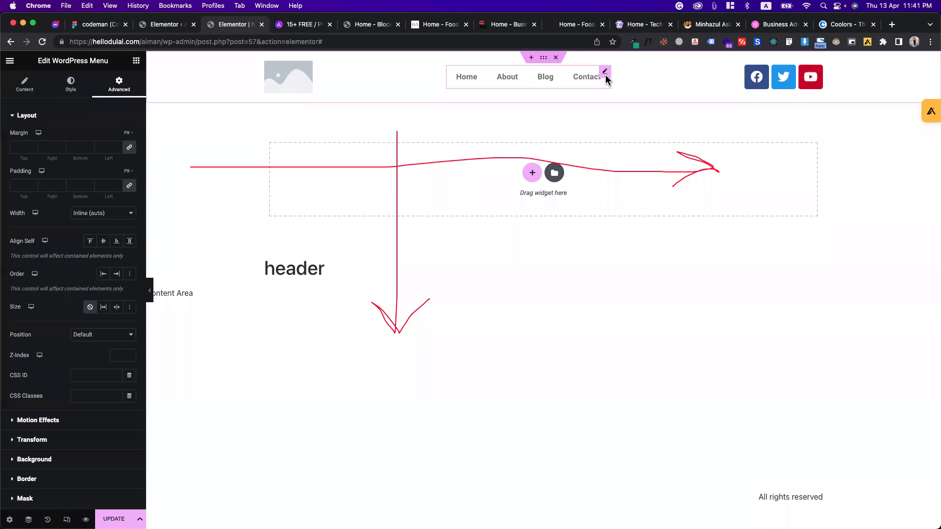
click(121, 214)
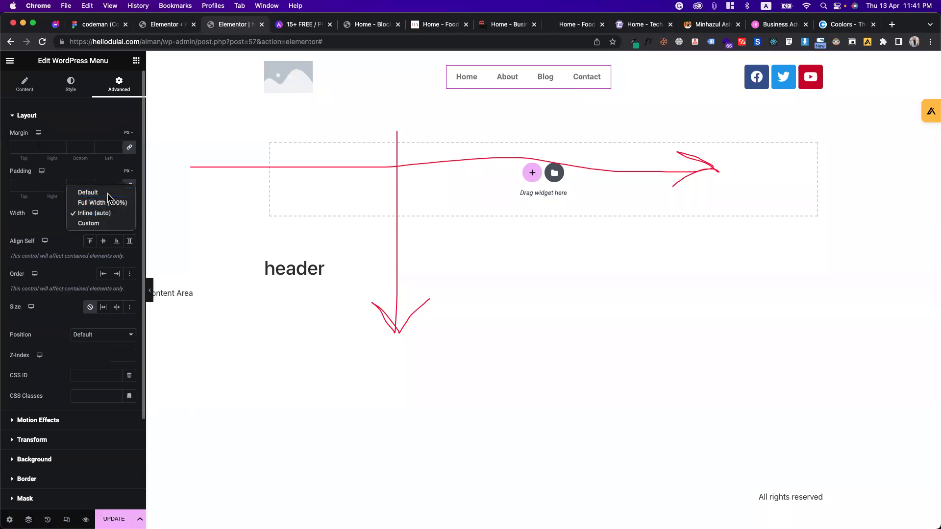
click(88, 192)
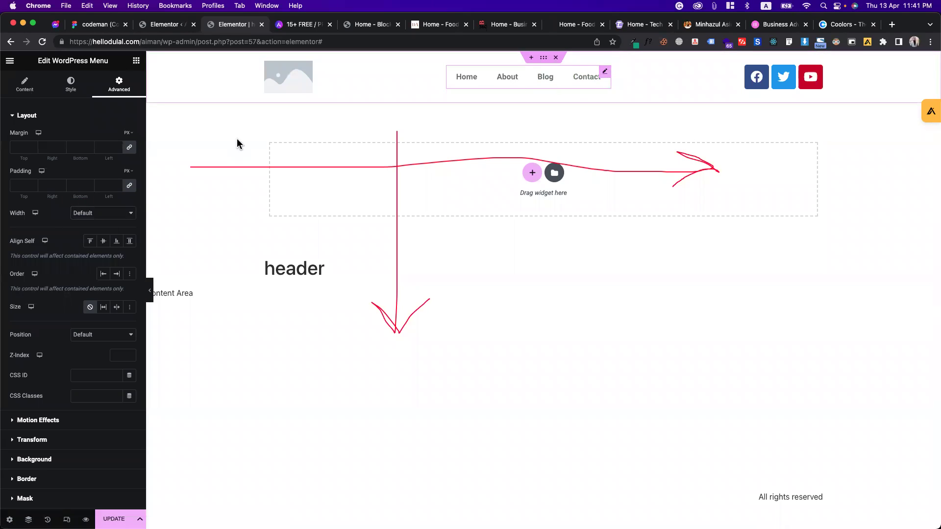
Step: Set the header menu's space between items to 44 px and its typography font family to Poppins
click(67, 88)
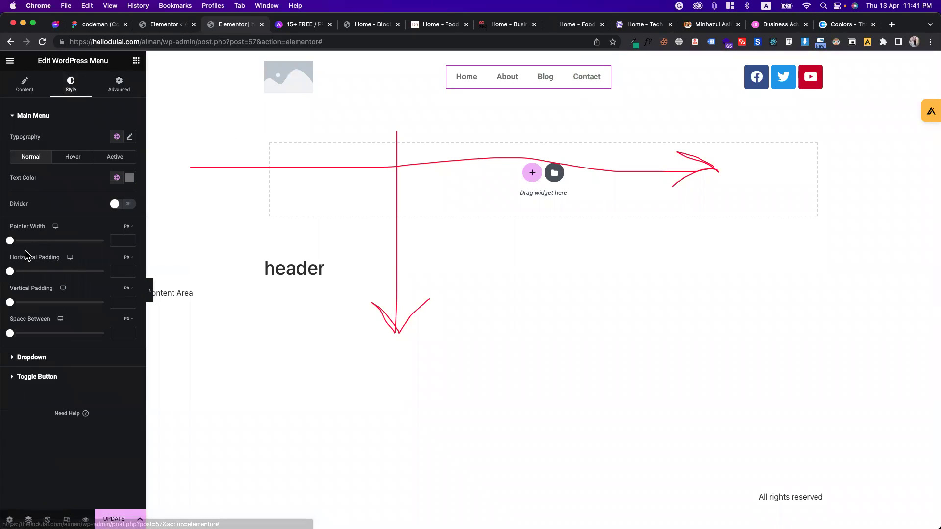
drag(11, 335, 51, 335)
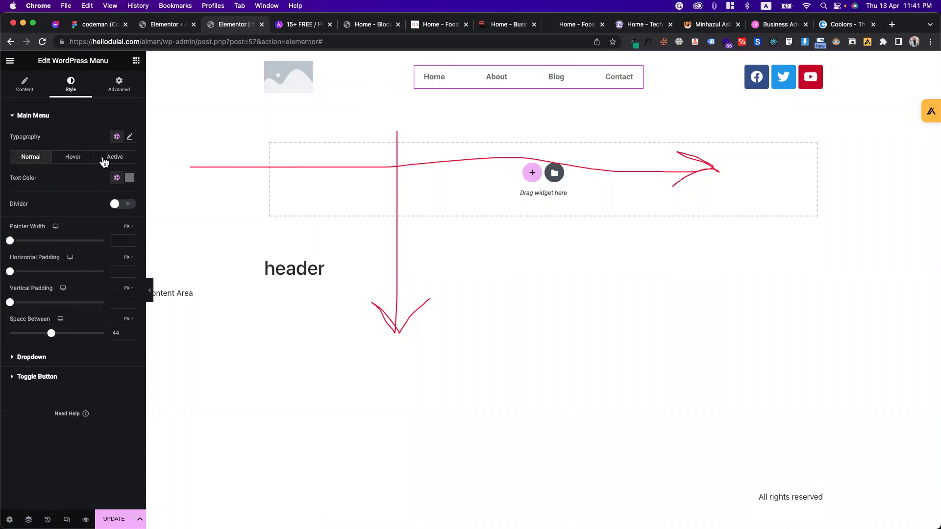
click(130, 137)
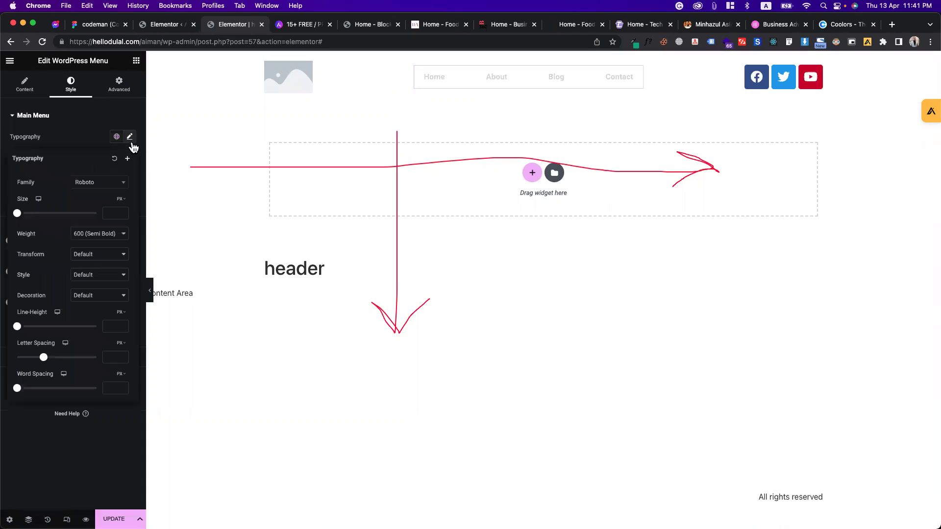
click(91, 185)
text(popp)
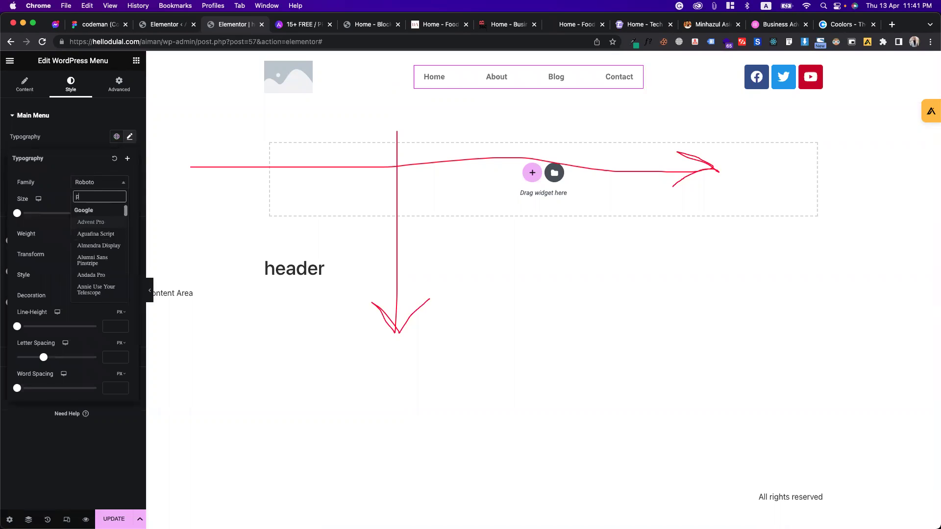
key(Return)
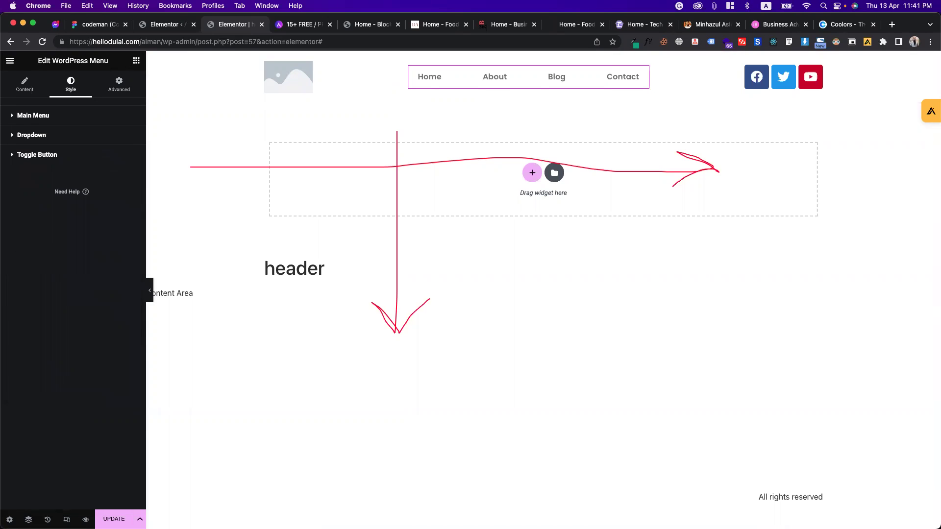
Step: Reduce the menu's space between to 0, try a horizontal padding of 29 px, and bring that padding down to 0
click(33, 115)
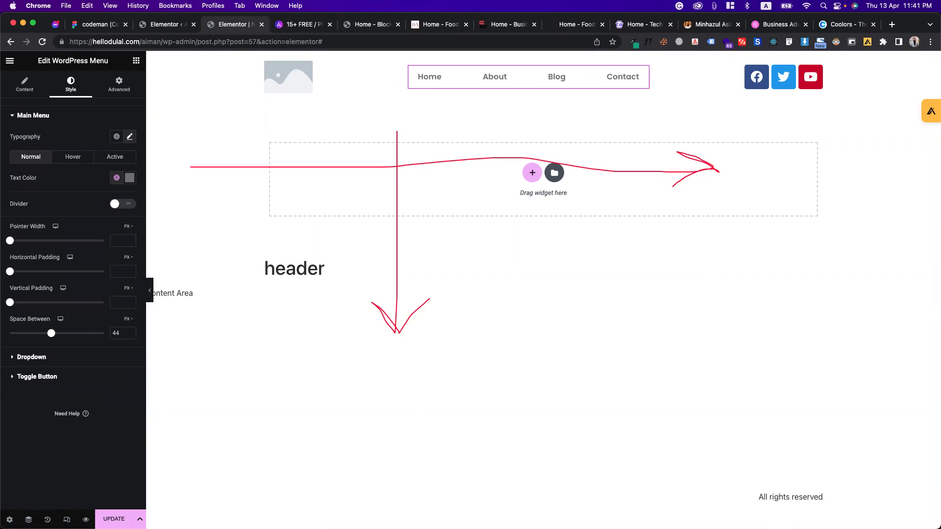
drag(51, 333, 9, 333)
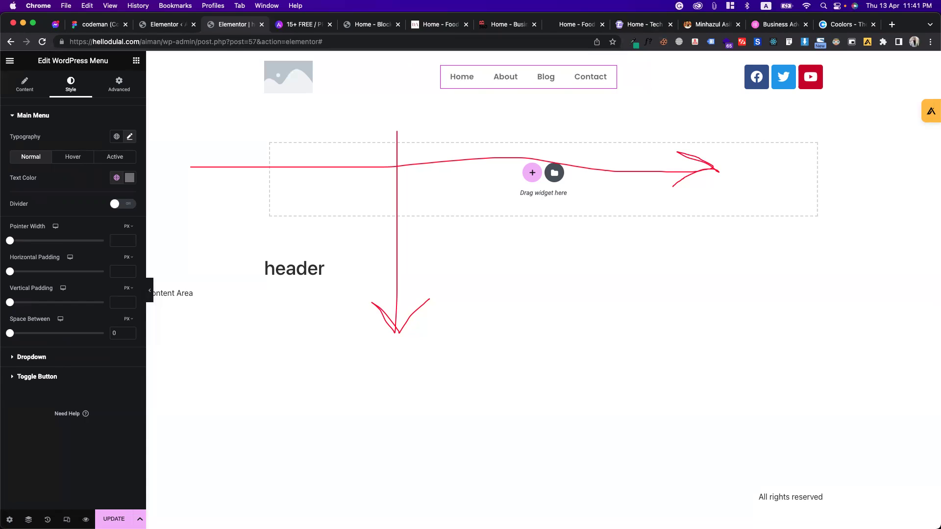
drag(9, 271, 65, 272)
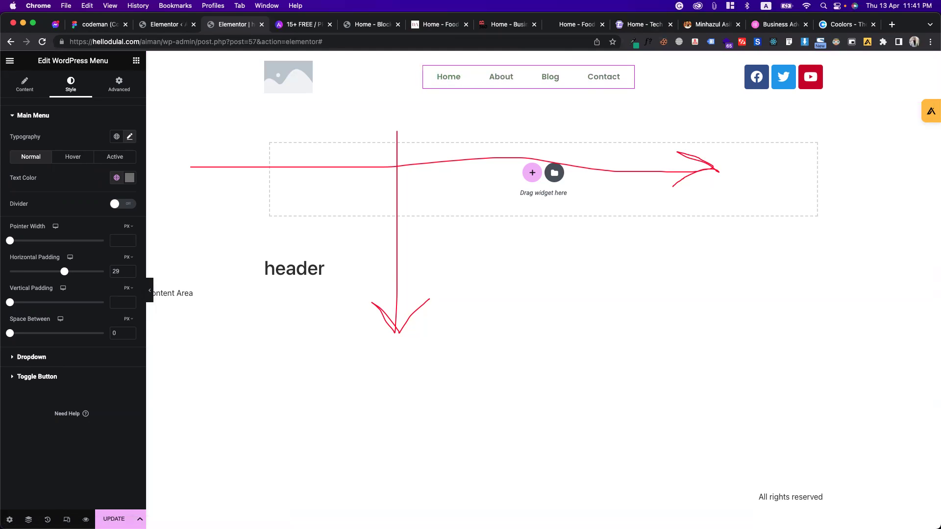
drag(64, 271, 10, 271)
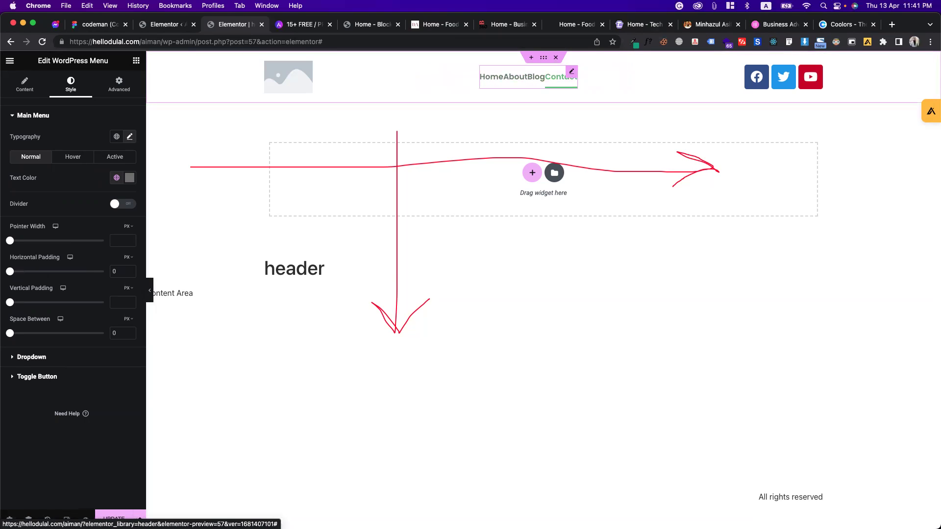
Step: Set the menu's space between items to 51 px and its horizontal padding to 6 px
drag(10, 333, 58, 333)
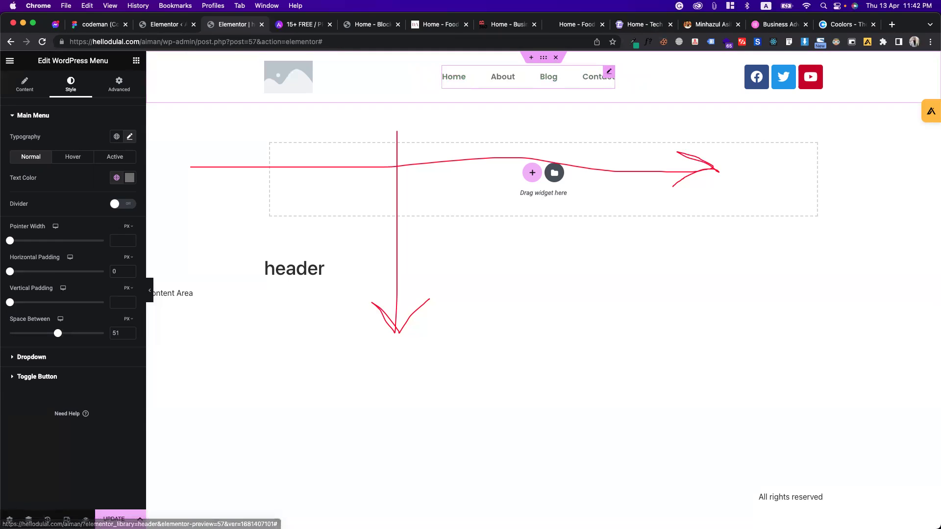
key(Up)
key(Up)
key(Up)
key(Up)
key(Up)
key(Up)
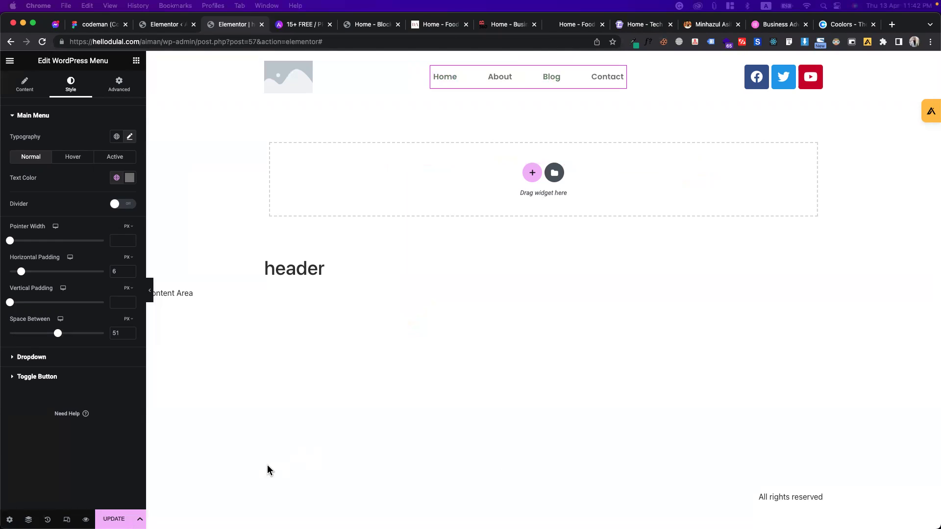
click(298, 81)
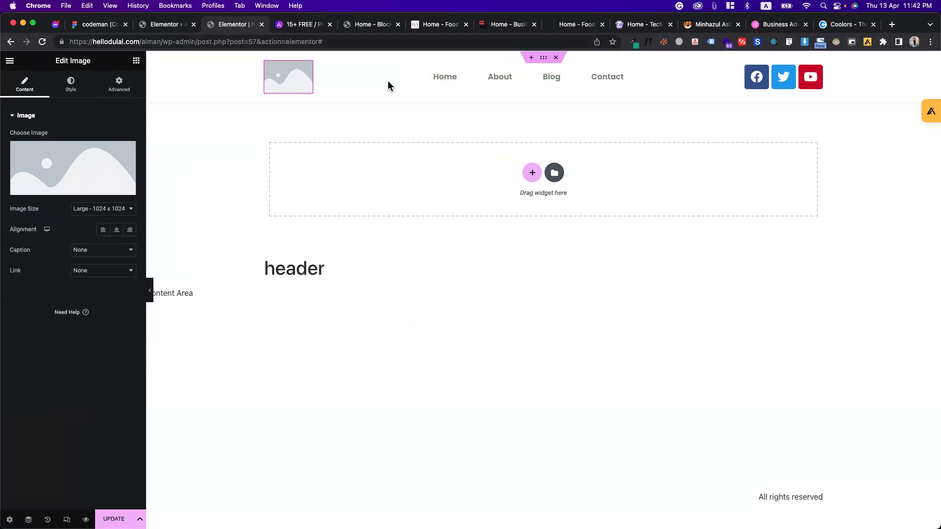
click(71, 173)
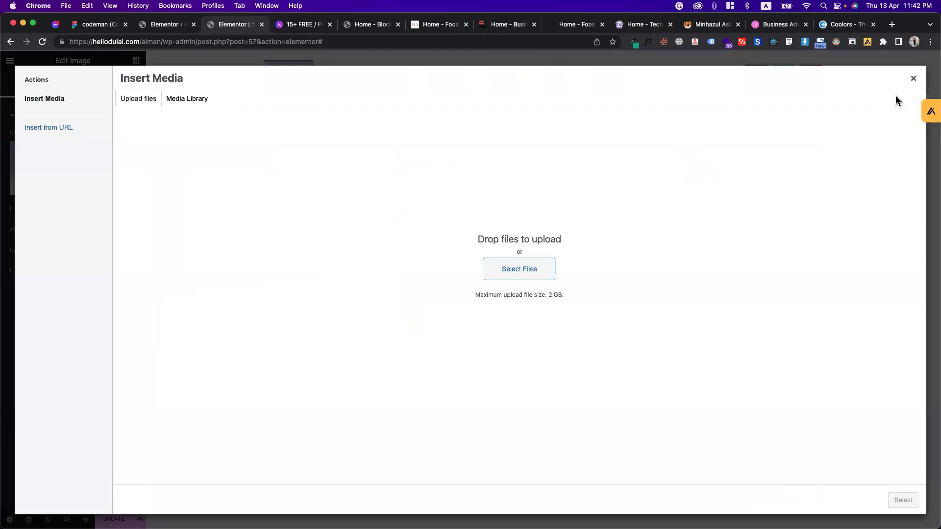
click(913, 79)
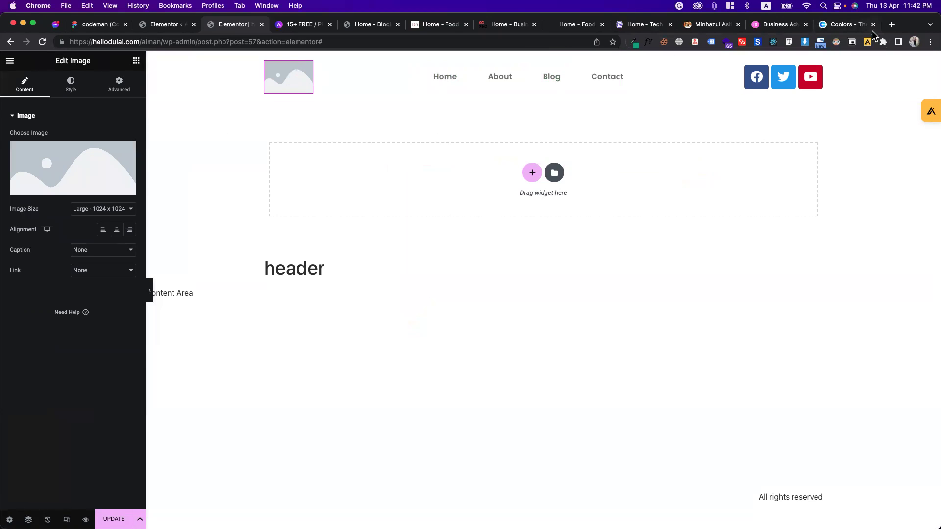
Step: Search Google Images for "random logo" in a new browser tab and browse the results for a suitable logo
click(892, 24)
text(randmon logo)
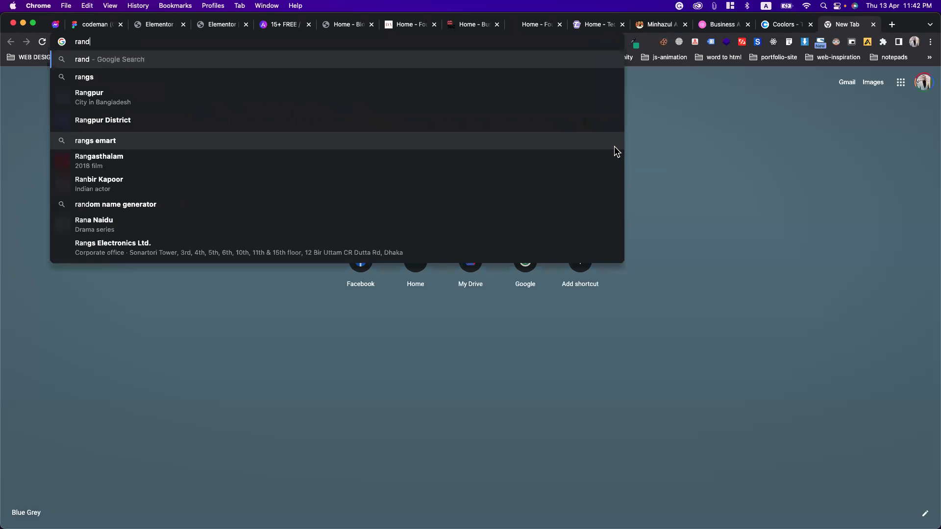
key(Return)
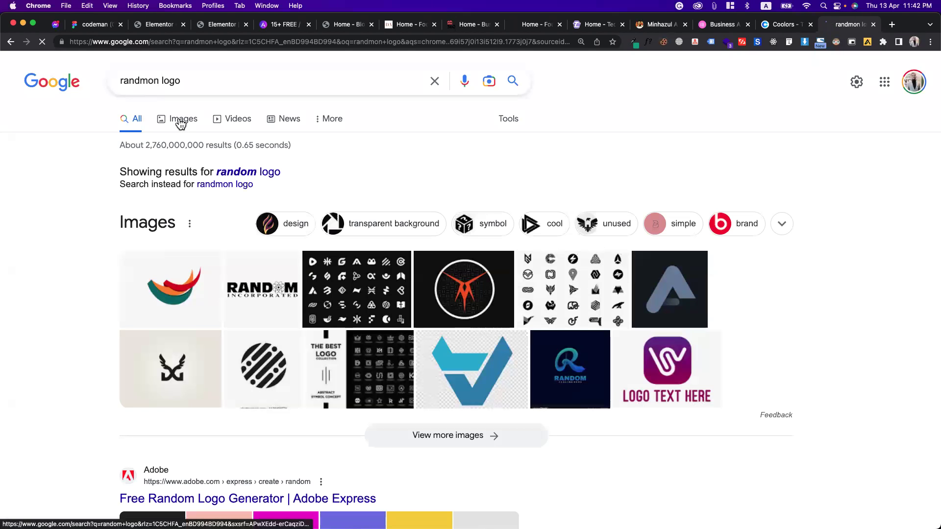
click(181, 122)
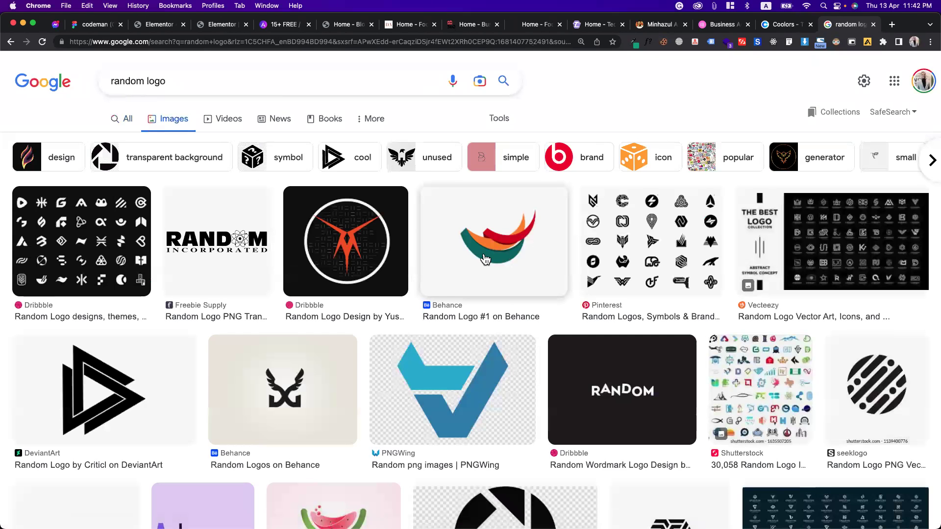
scroll(485, 259, down, 3)
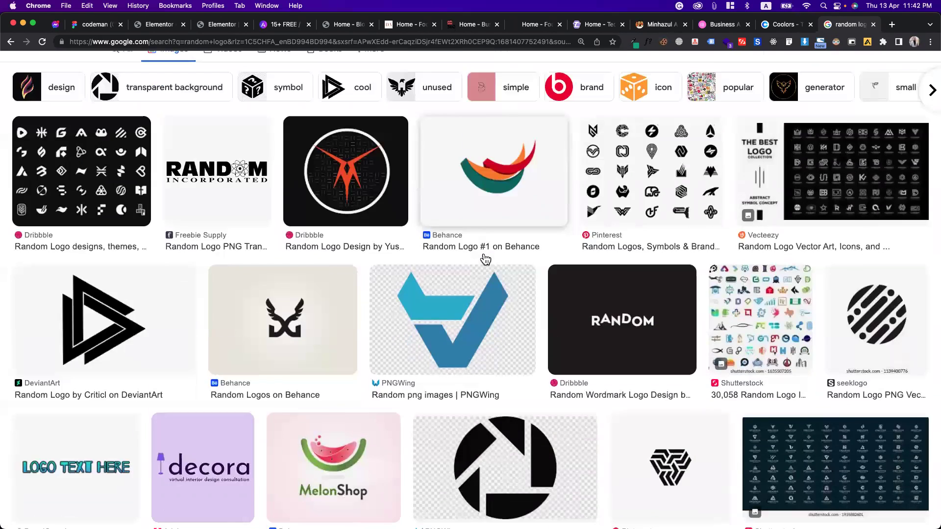
scroll(486, 259, up, 3)
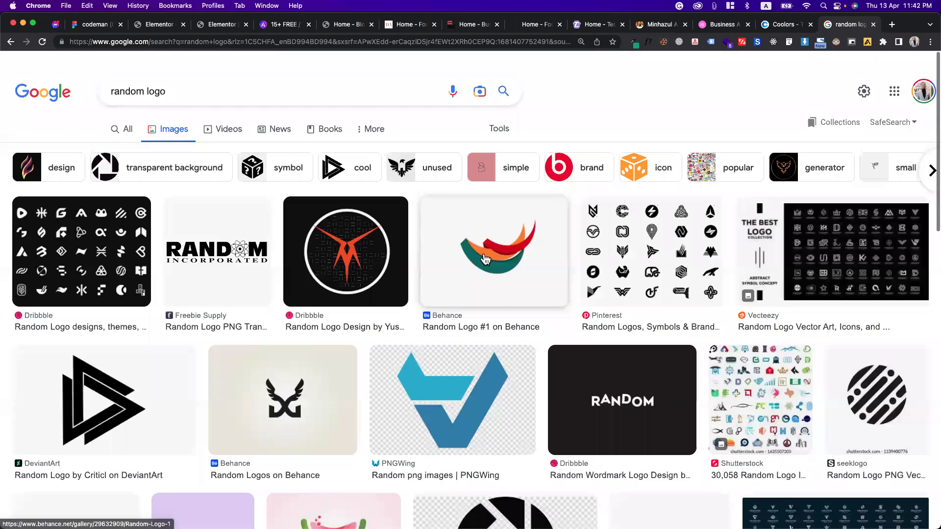
scroll(485, 259, down, 10)
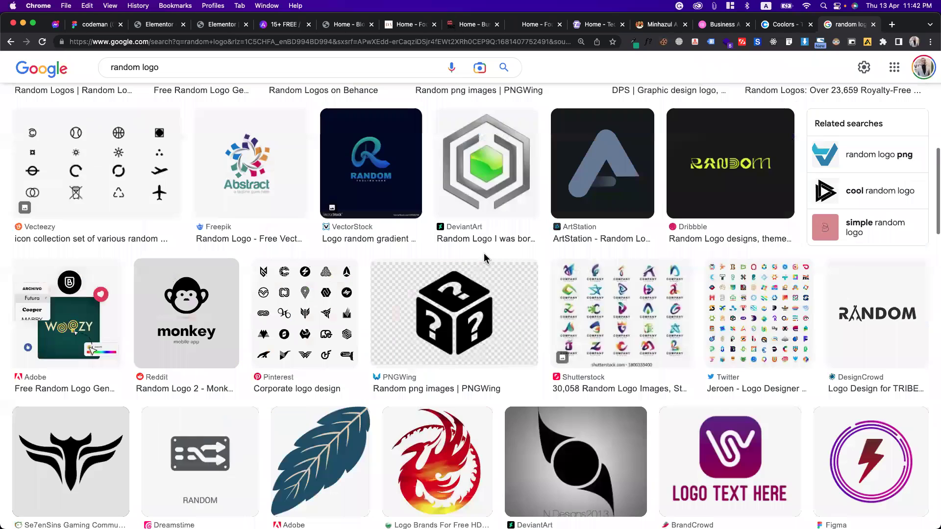
scroll(485, 259, up, 10)
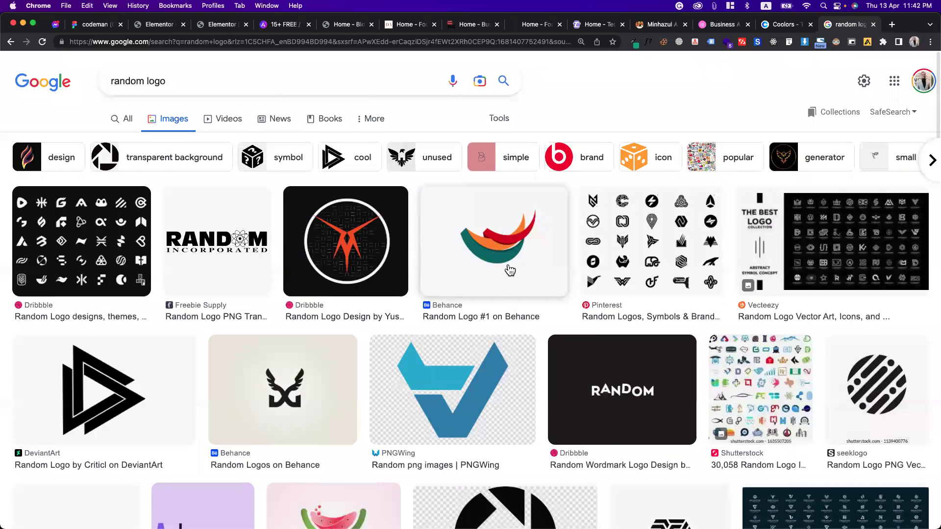
Step: Save the green, orange and red "Random Logo #1" image from Behance to the Downloads folder
click(485, 258)
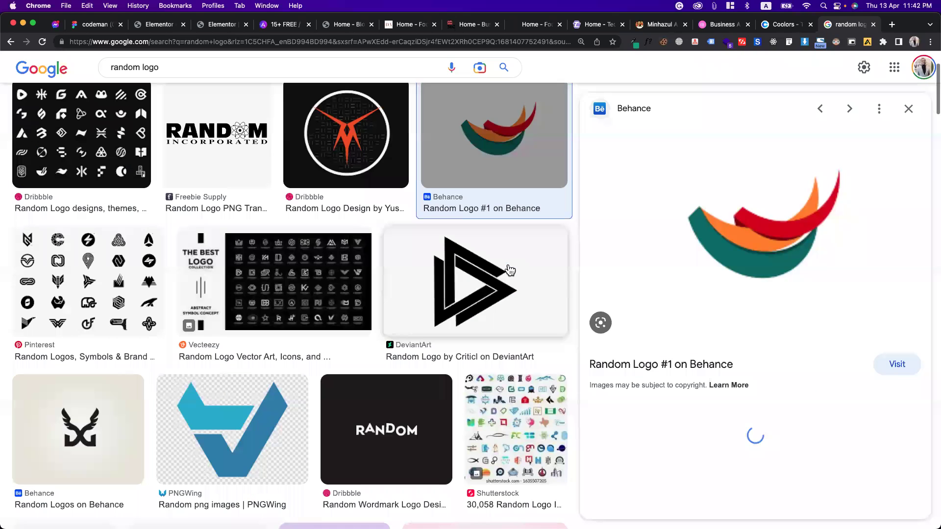
right_click(760, 264)
click(772, 336)
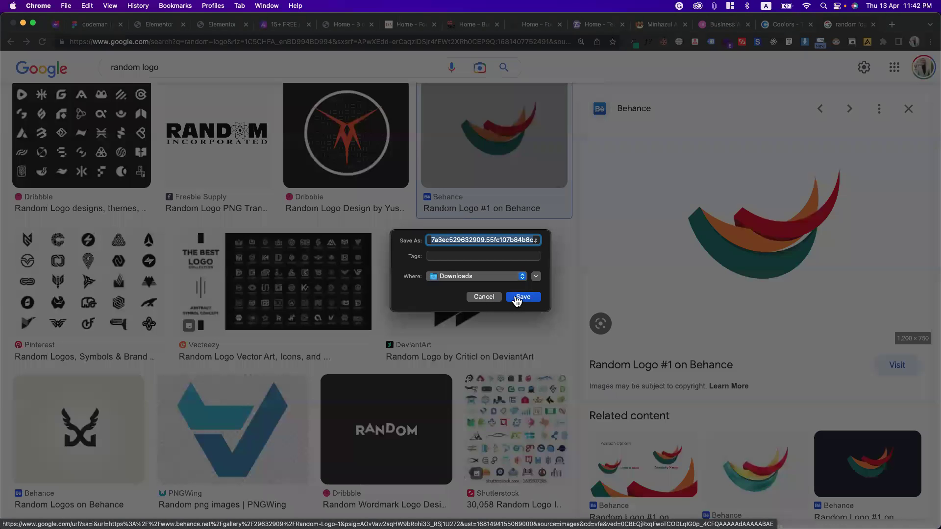
click(519, 297)
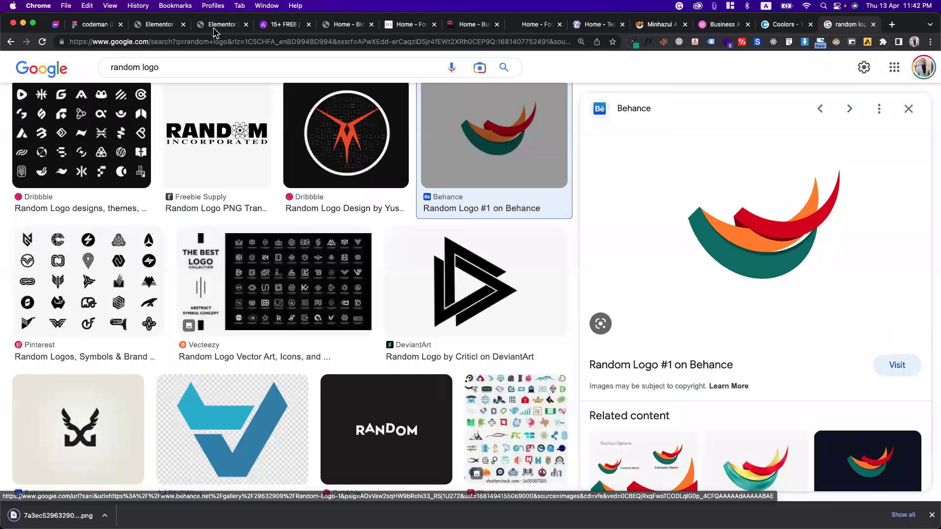
Step: Switch back to the Elementor header editor and upload the downloaded logo PNG for the logo image widget
click(214, 25)
click(89, 164)
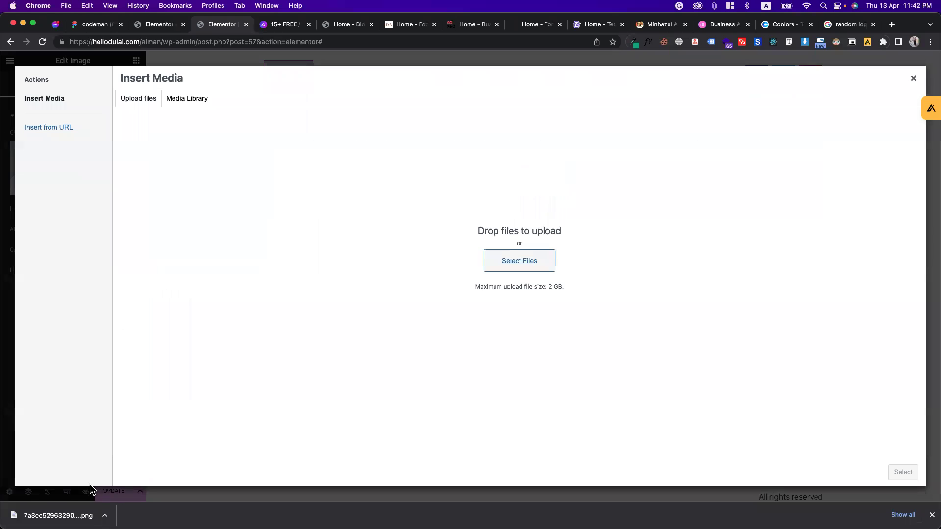
drag(69, 507, 208, 334)
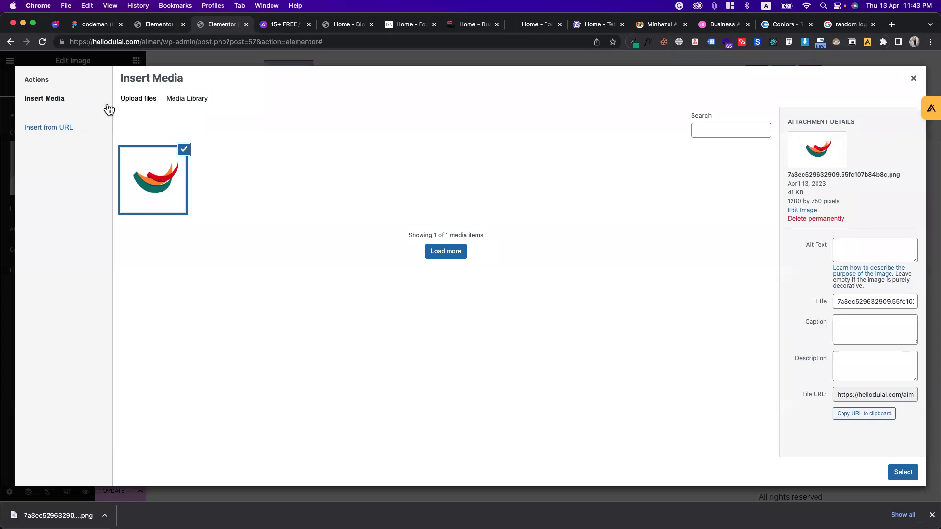
Step: Crop the uploaded logo image closely around the mark, save the crop, and insert it as the header's logo
click(808, 210)
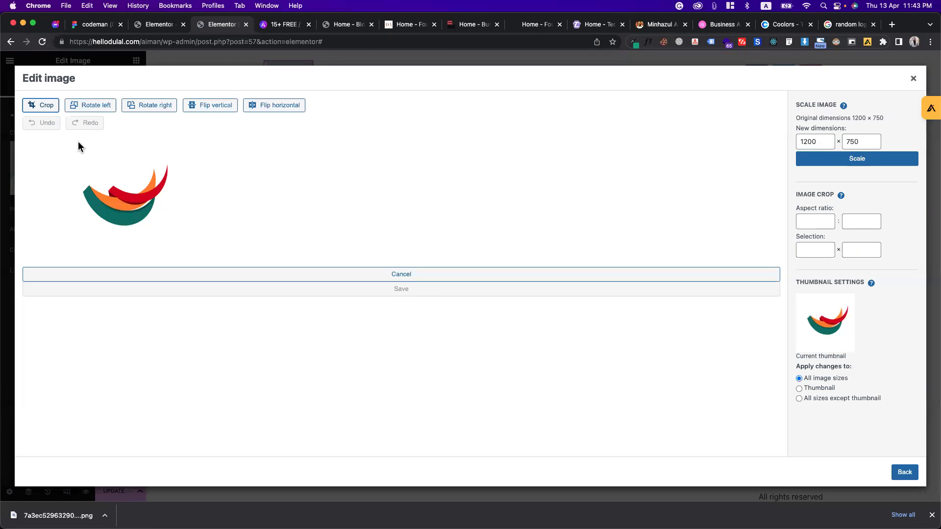
drag(57, 148, 194, 237)
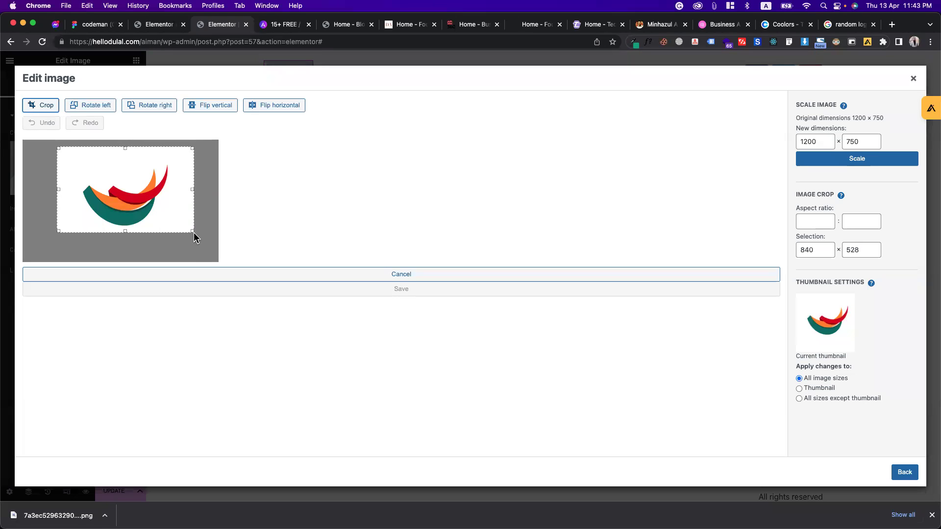
drag(193, 190, 175, 193)
drag(115, 147, 116, 163)
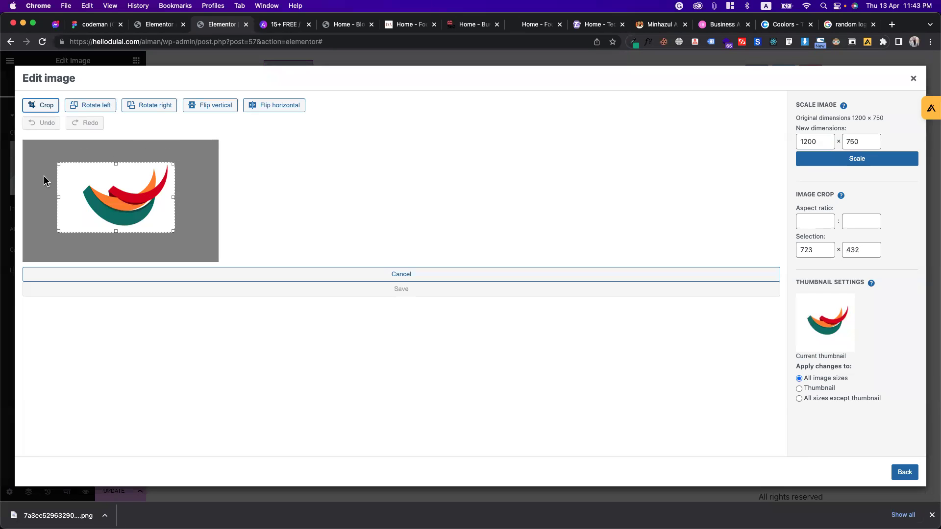
drag(58, 198, 77, 200)
click(47, 105)
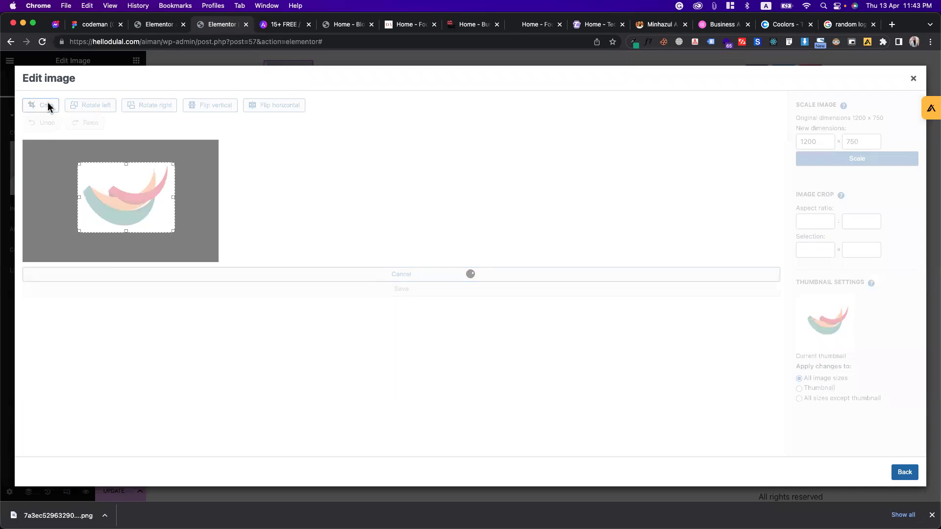
click(393, 309)
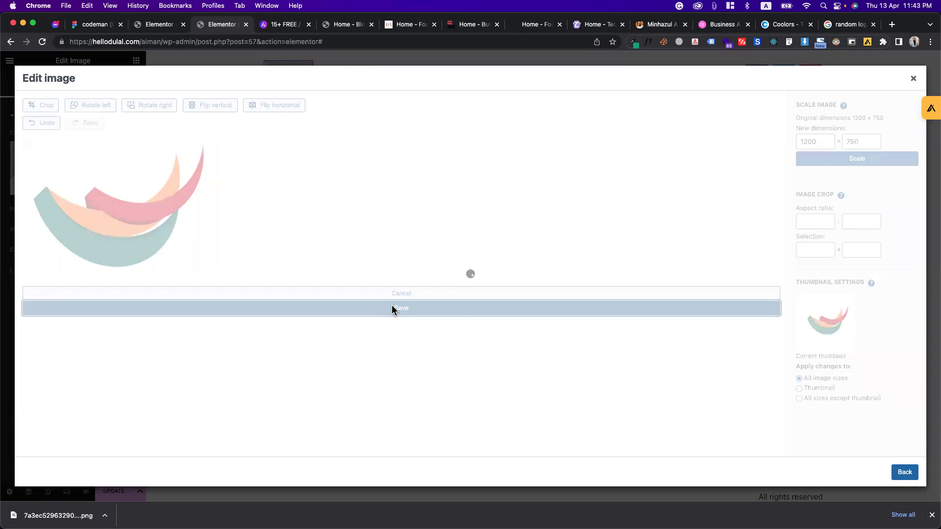
click(901, 472)
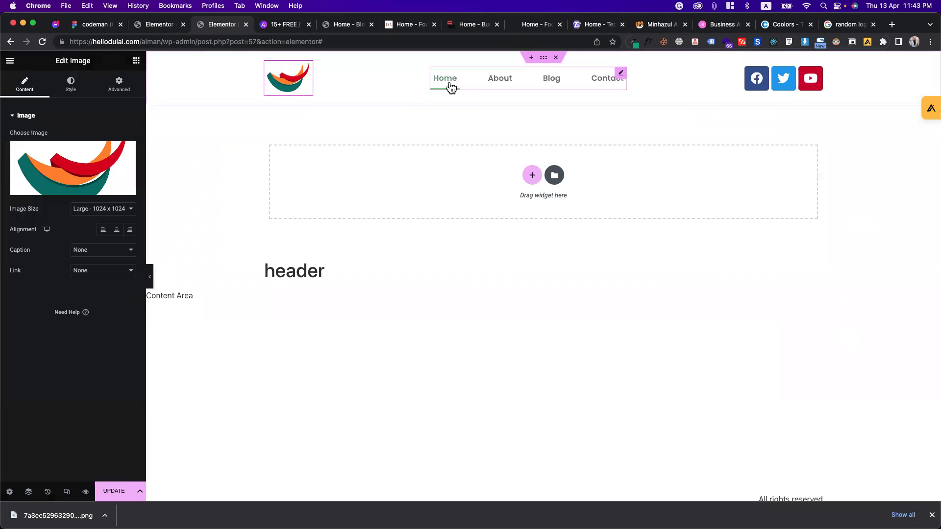
Step: Set the header logo's image width to 100% and its custom layout width to 13%
click(621, 74)
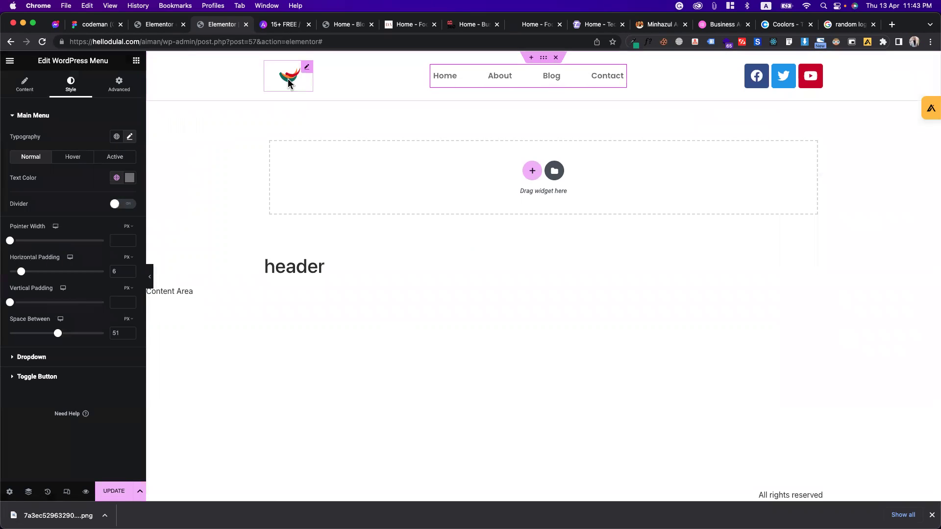
click(304, 71)
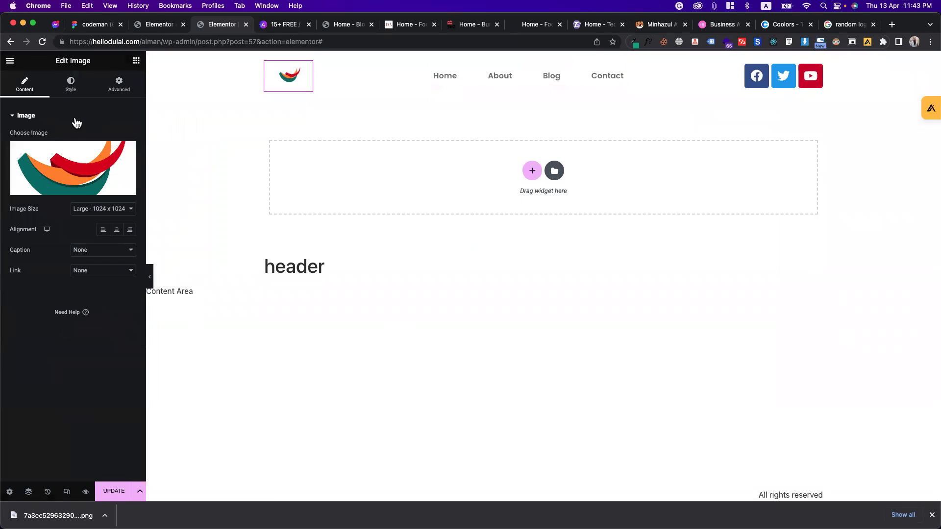
click(73, 86)
drag(14, 151, 134, 165)
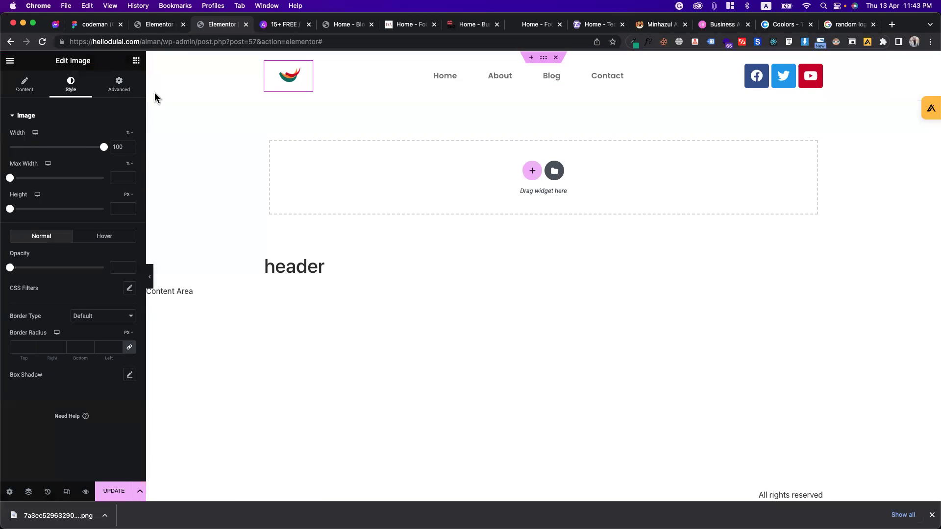
click(130, 90)
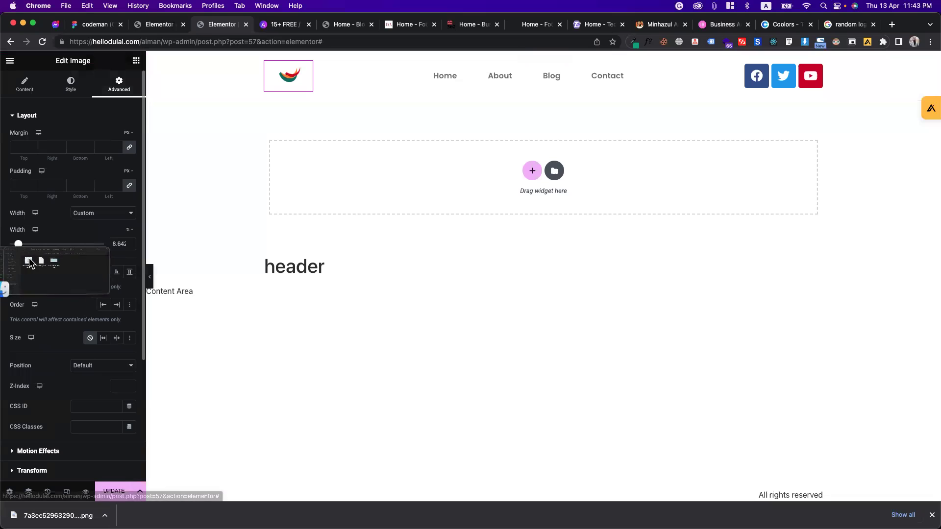
drag(20, 247, 20, 245)
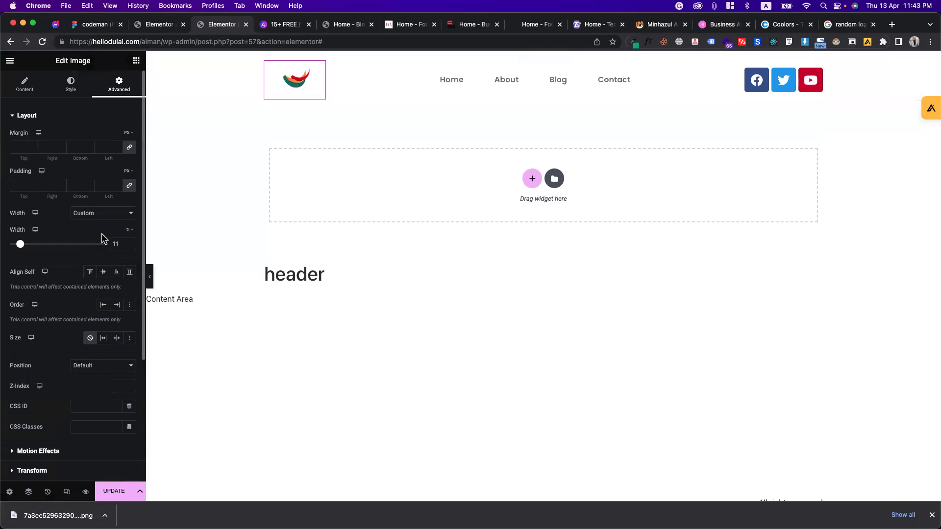
drag(20, 247, 22, 247)
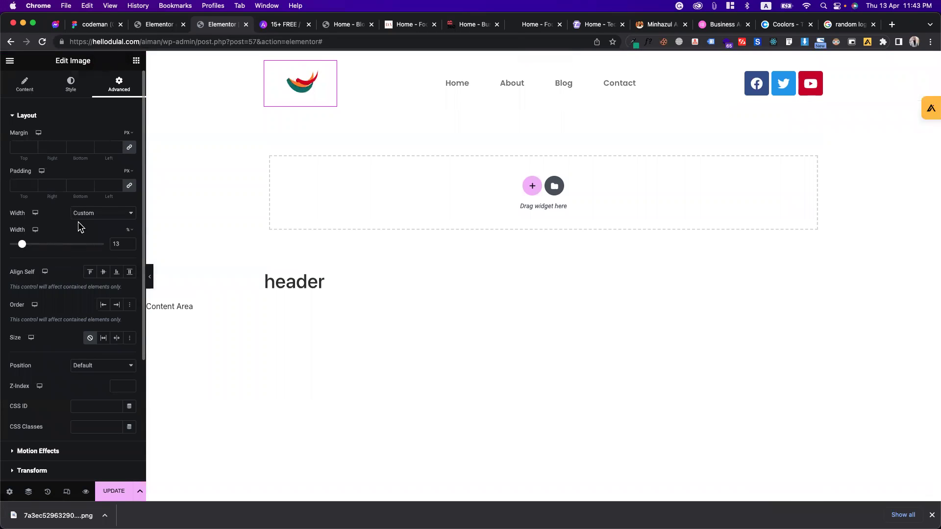
Step: Enlarge the logo by switching its layout width to Default while keeping the image width at 100%
click(85, 213)
click(96, 183)
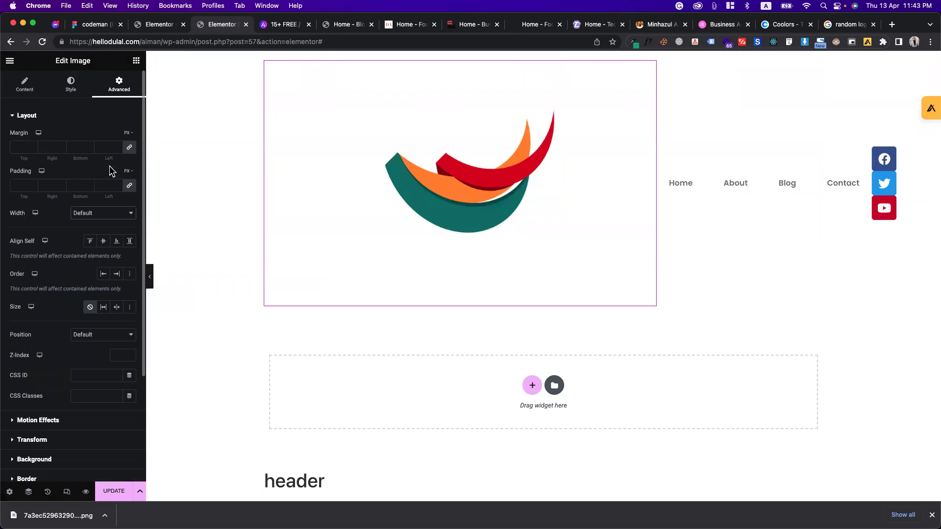
click(68, 87)
mouse_move(104, 151)
mouse_down()
mouse_move(60, 154)
mouse_move(106, 147)
mouse_up()
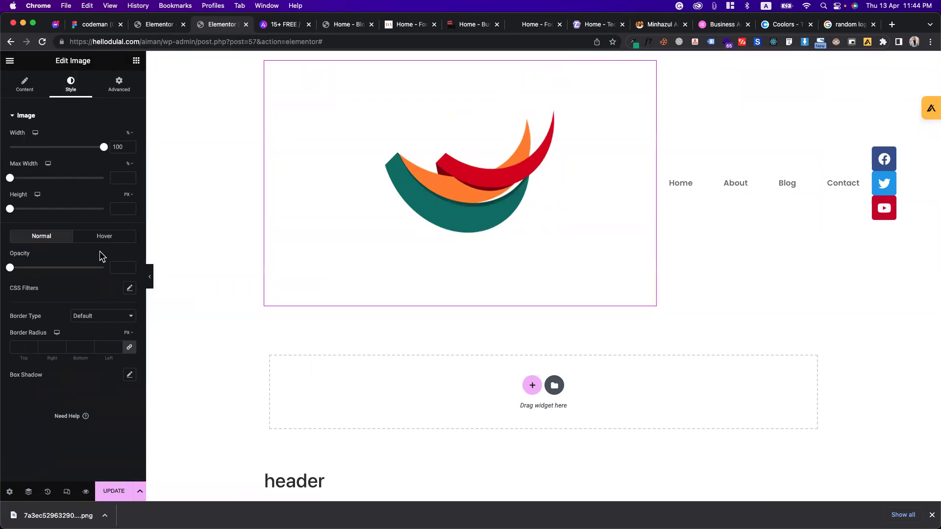
click(136, 62)
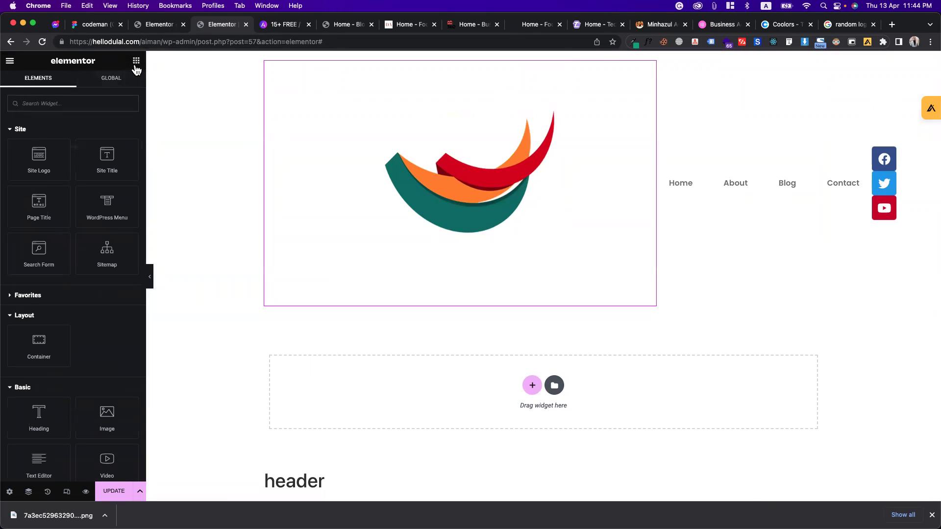
click(270, 64)
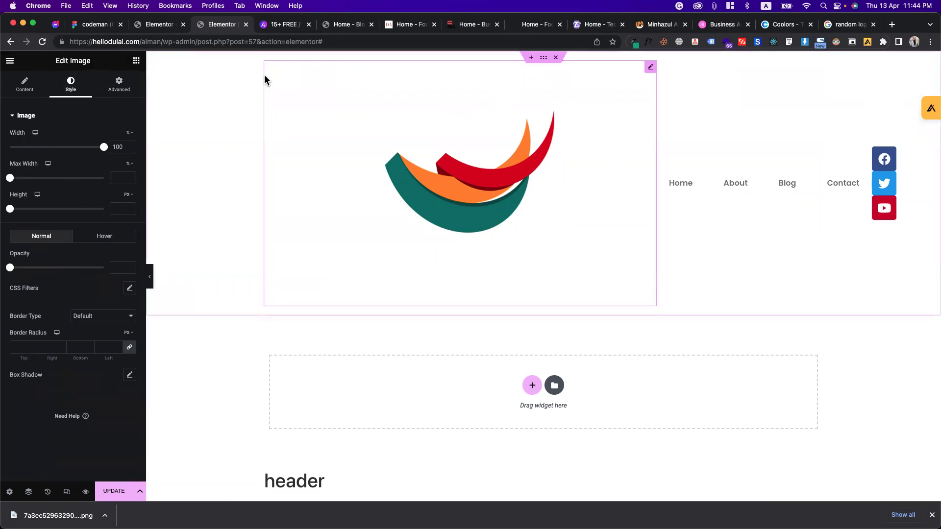
right_click(225, 126)
click(335, 118)
click(118, 82)
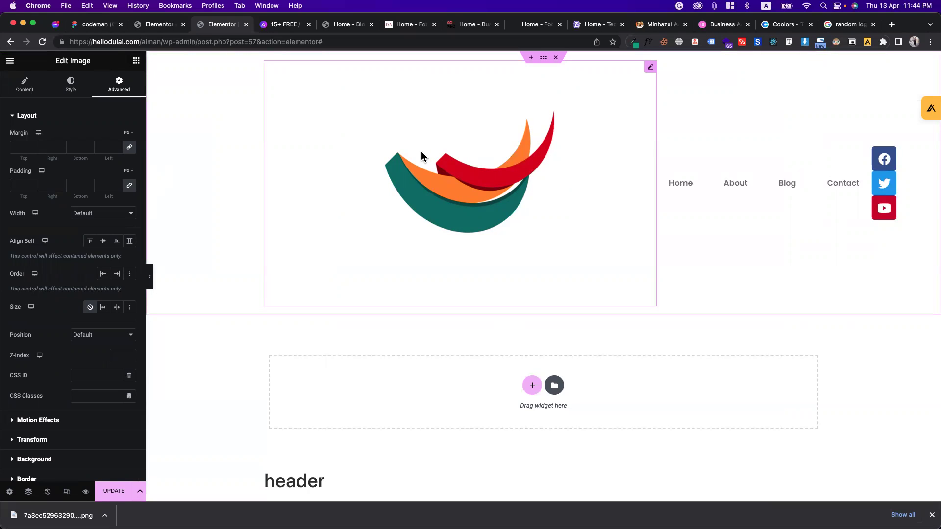
right_click(459, 157)
click(355, 155)
Step: Sample the red #d92a00 from the logo's red swoosh with the Eye Dropper extension
click(634, 42)
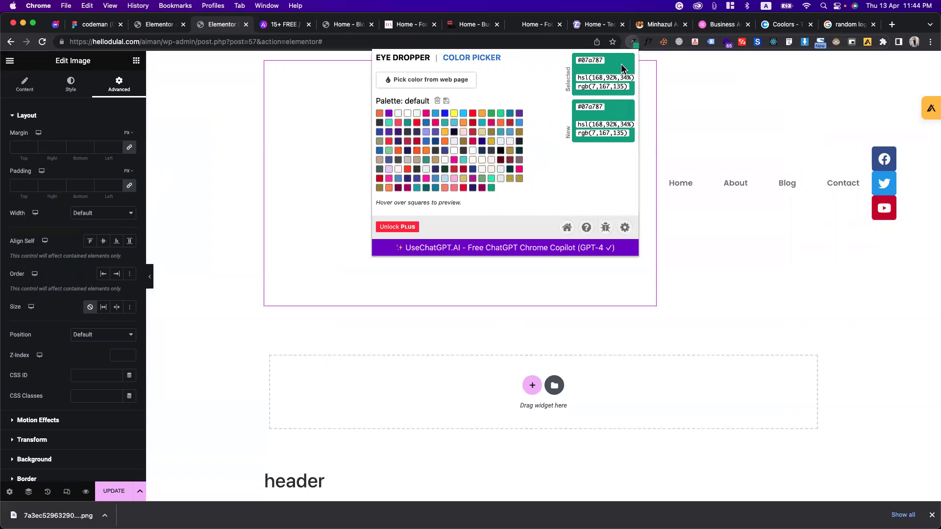
click(433, 79)
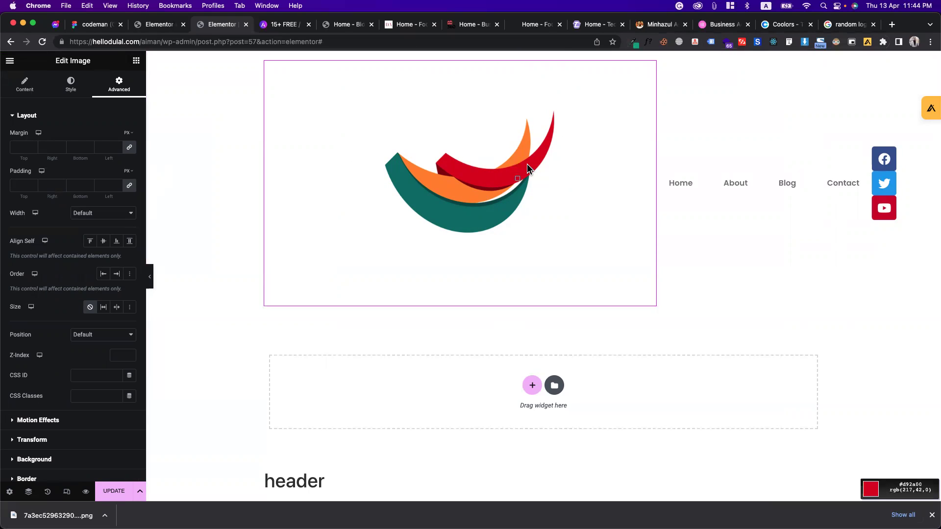
click(533, 164)
Step: Sample the orange from the logo's orange swoosh with the Eye Dropper extension
click(633, 43)
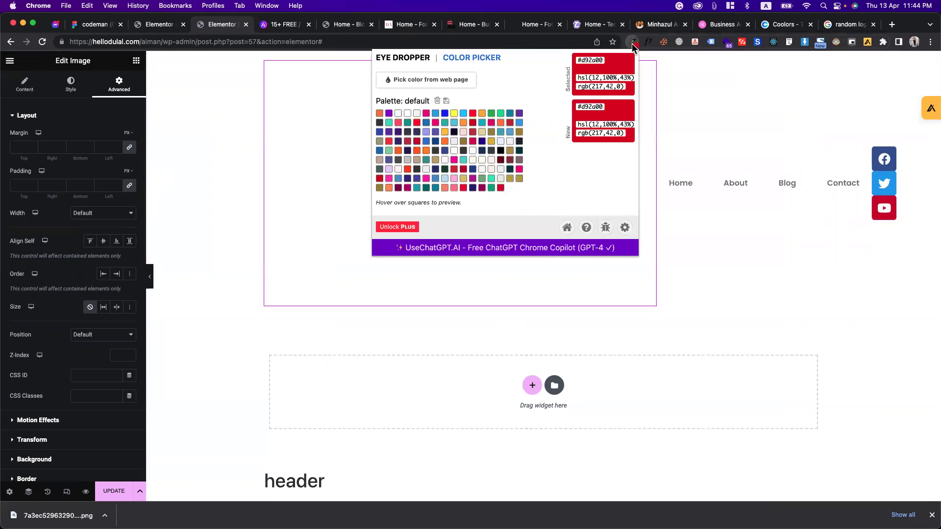
click(467, 78)
click(520, 140)
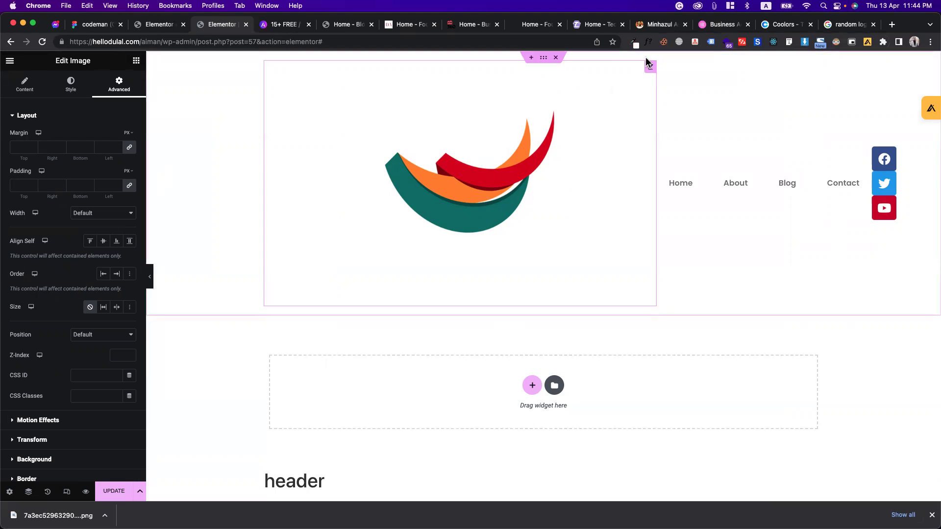
click(636, 43)
click(434, 79)
click(527, 150)
Step: Sample the green #05756f from the logo's lower swoosh with the Eye Dropper extension
click(630, 45)
click(458, 82)
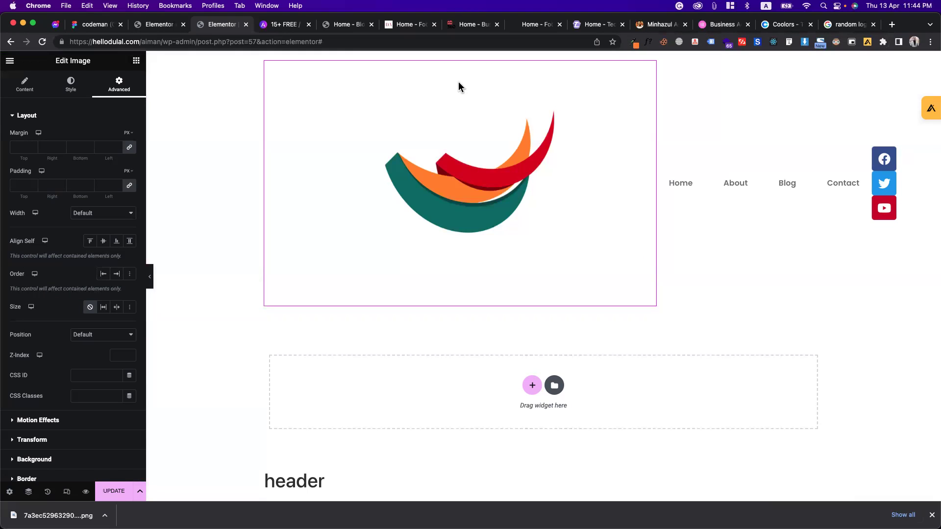
click(439, 219)
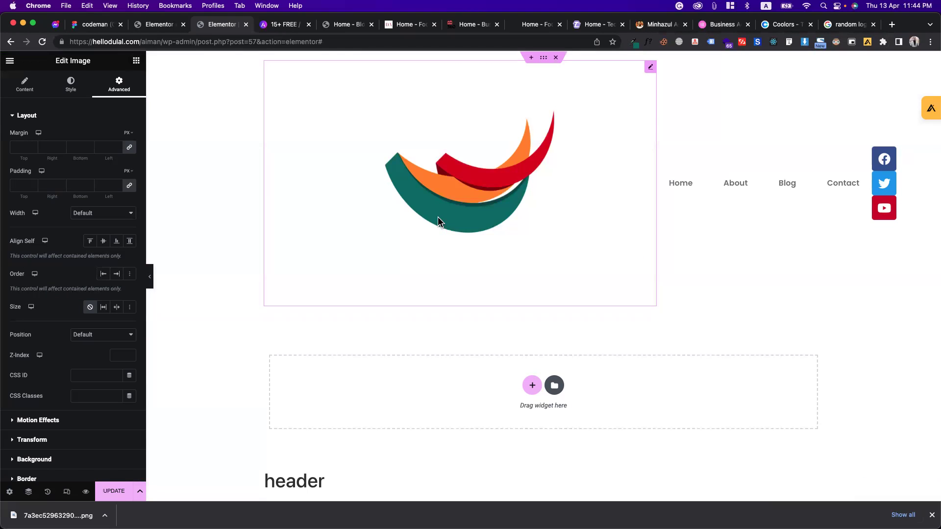
click(636, 44)
click(662, 116)
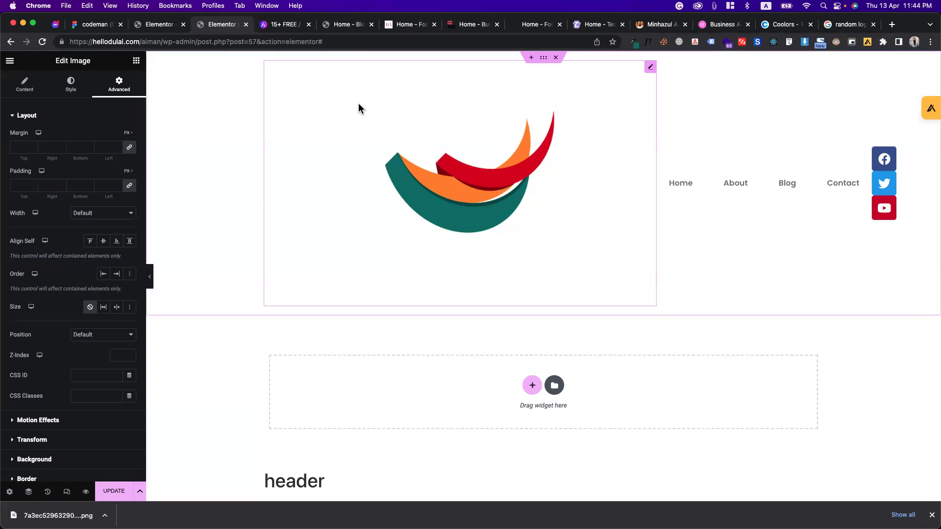
Step: Switch the logo image's layout width back to Custom at 13%
right_click(242, 118)
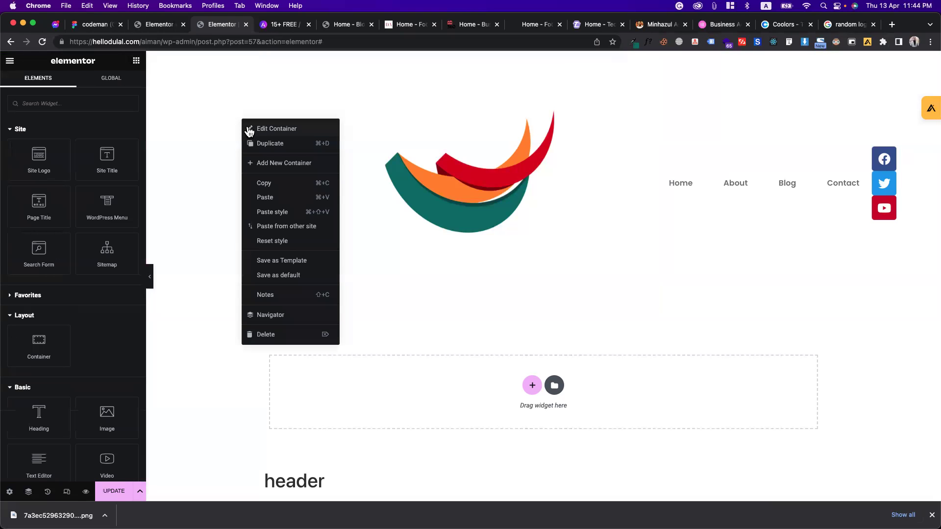
click(275, 128)
click(329, 150)
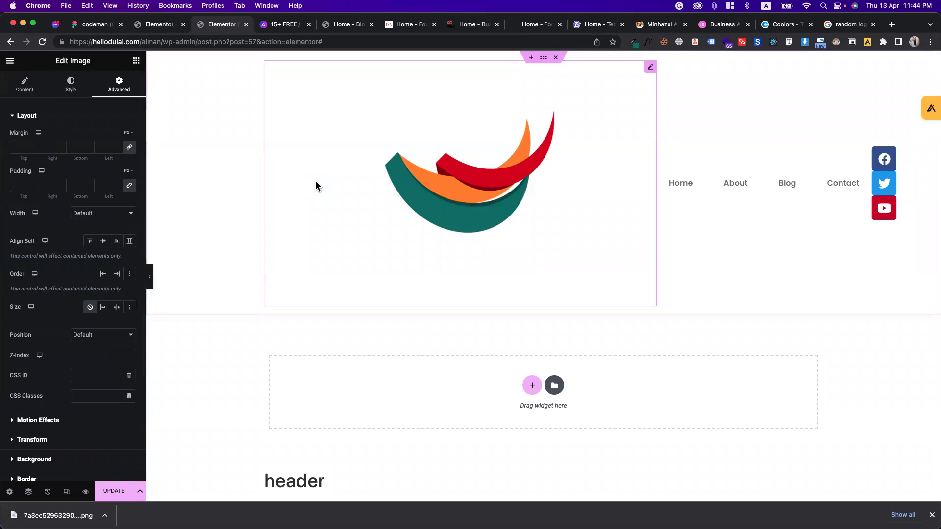
click(76, 213)
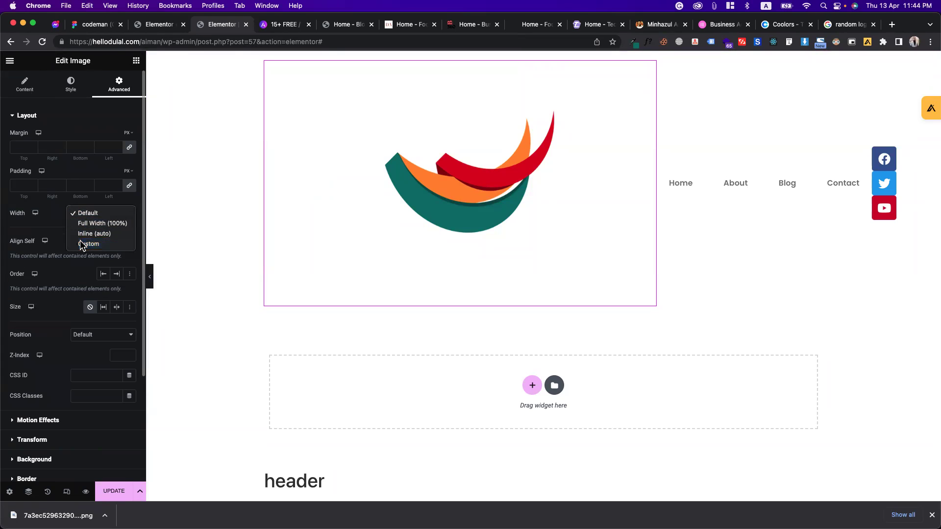
click(81, 242)
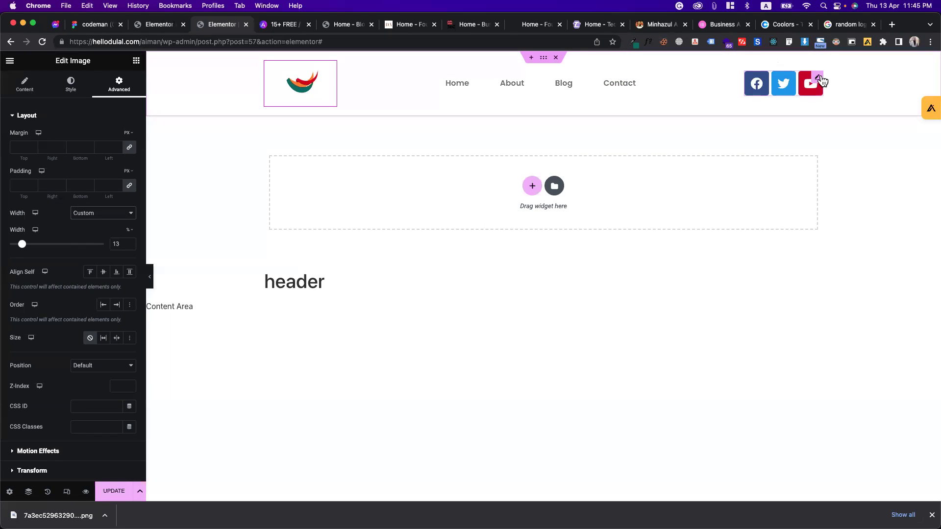
Step: Change the social icons' color mode to Custom and set their size to 16 px
click(819, 79)
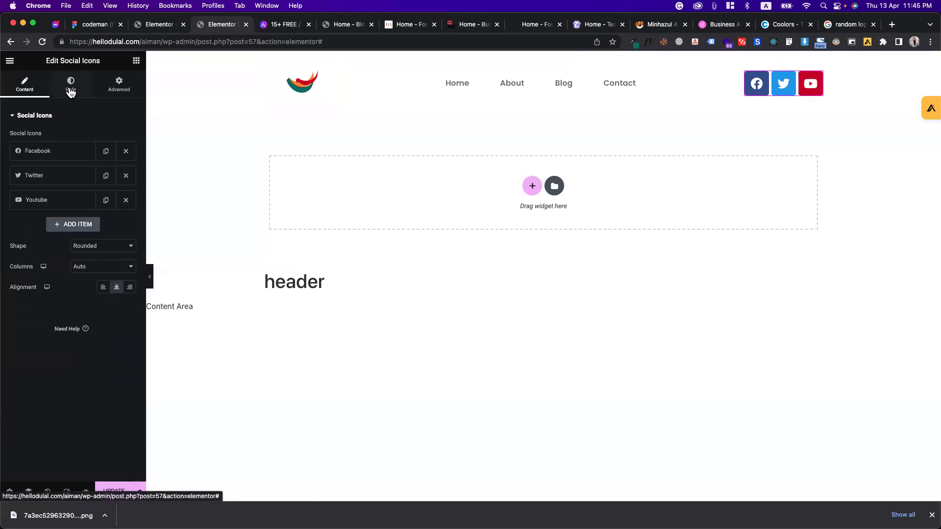
click(71, 89)
click(81, 135)
click(80, 146)
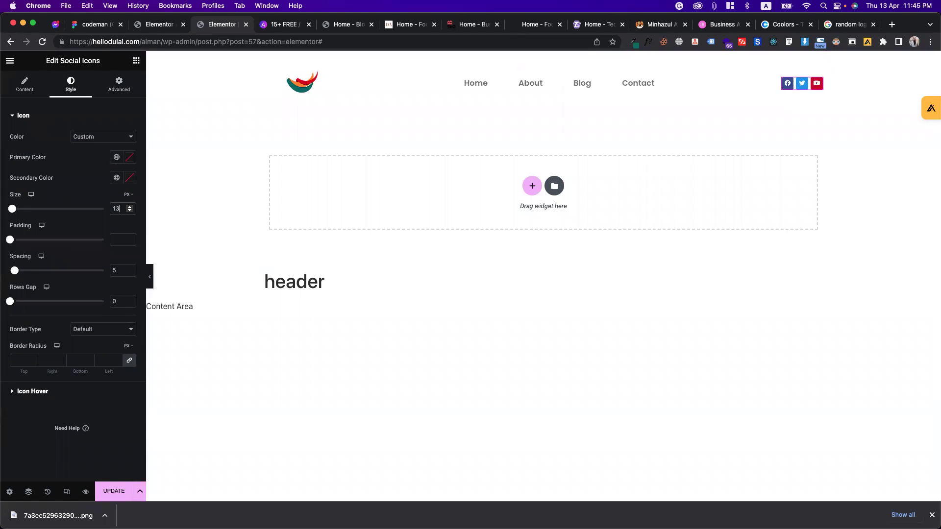
text(16)
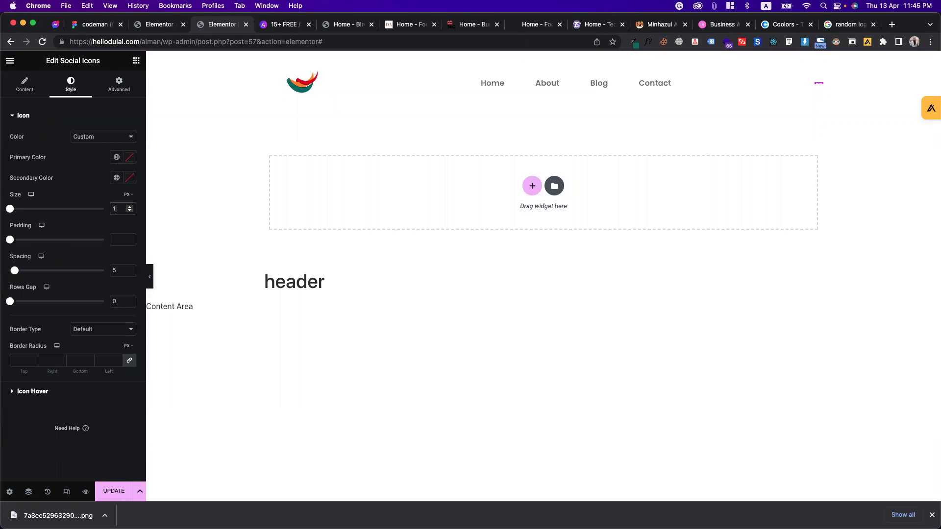
Step: Change the social icons' shape to Circle and update the header
click(32, 88)
click(90, 249)
click(93, 266)
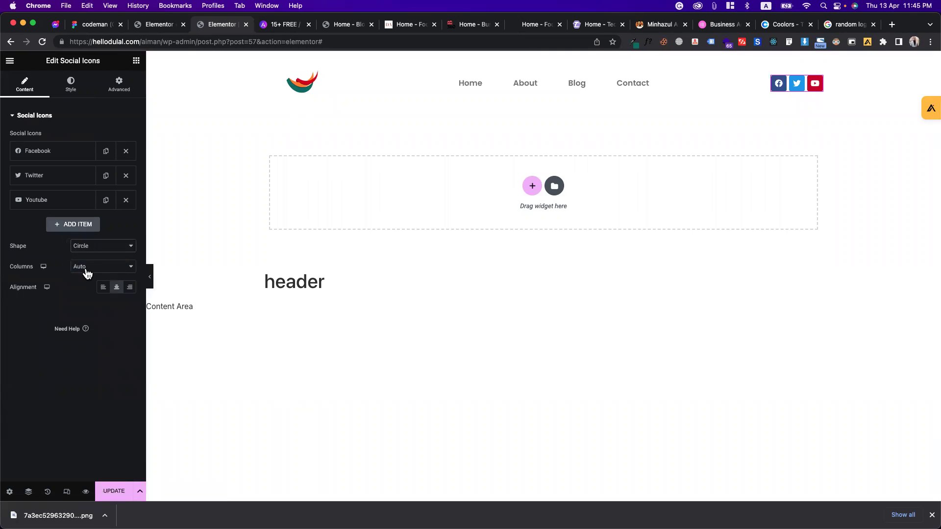
click(70, 95)
click(115, 178)
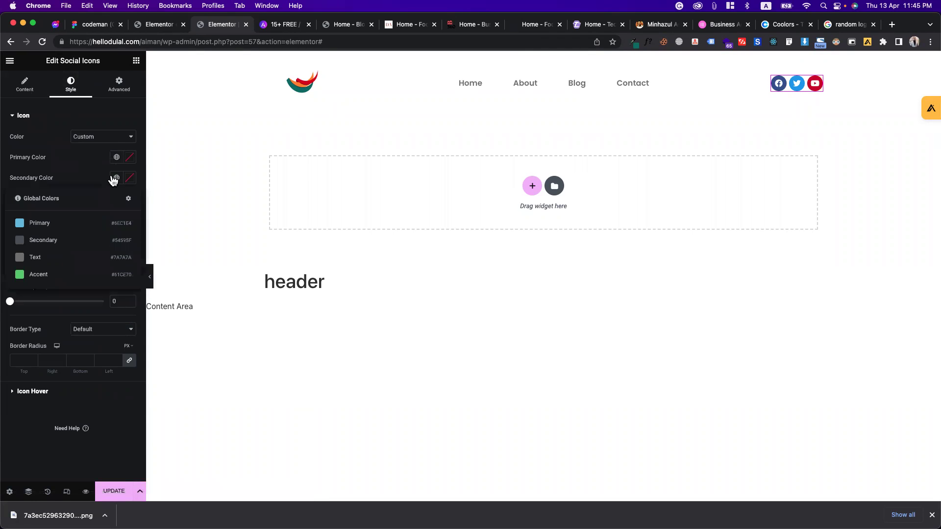
click(82, 180)
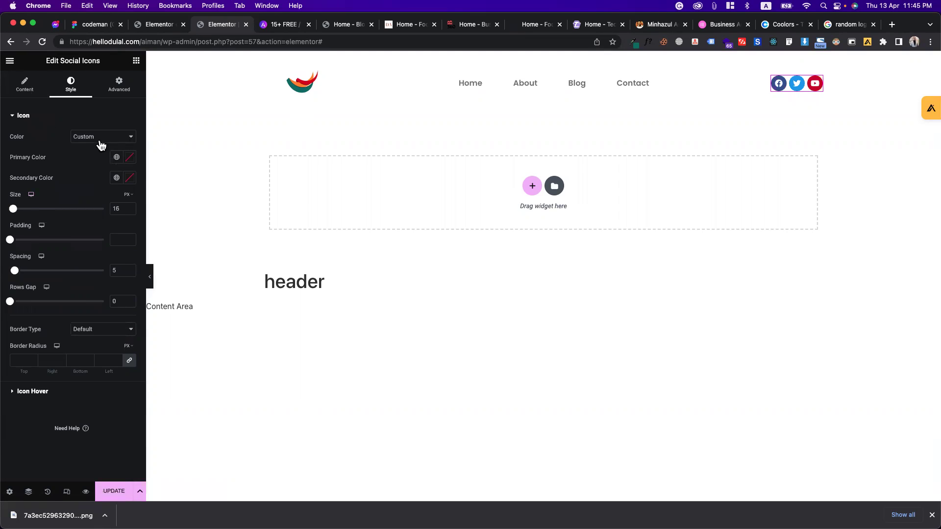
click(113, 492)
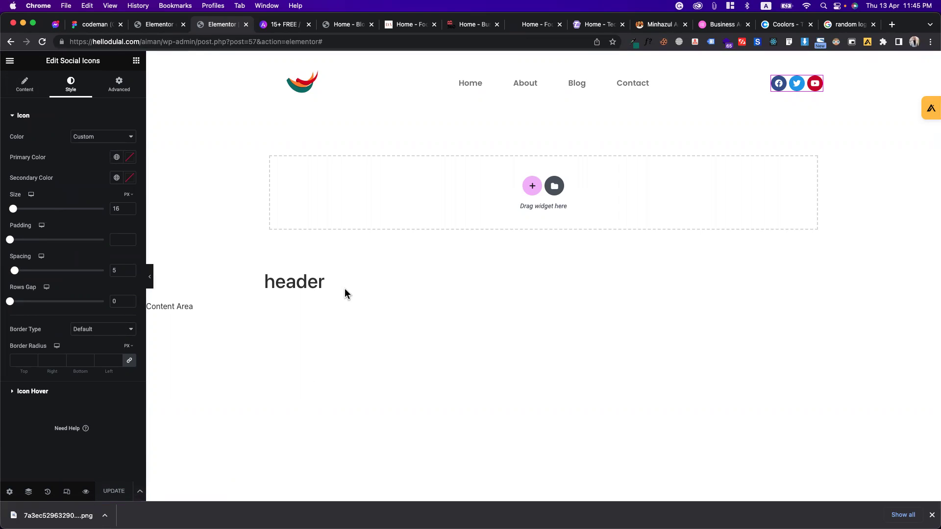
Step: Open the Global Colors section of the Site Settings
click(10, 61)
click(51, 107)
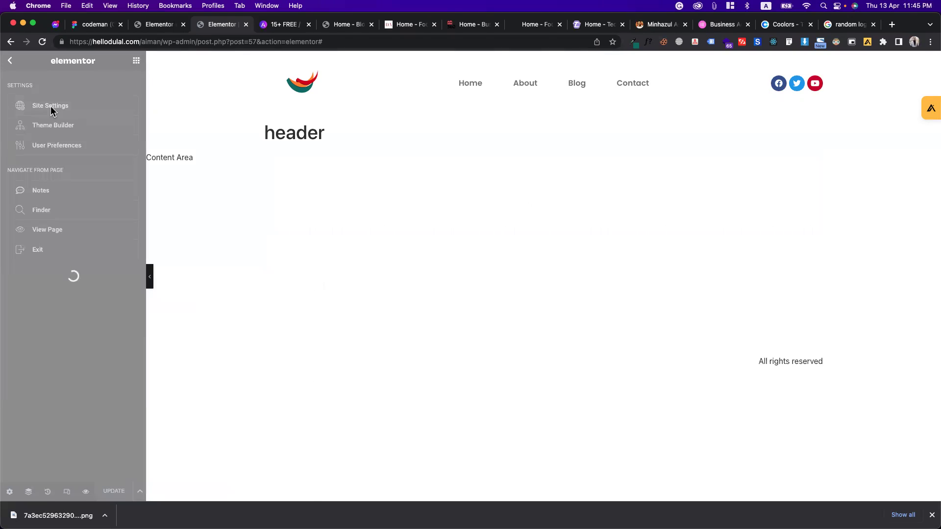
click(52, 112)
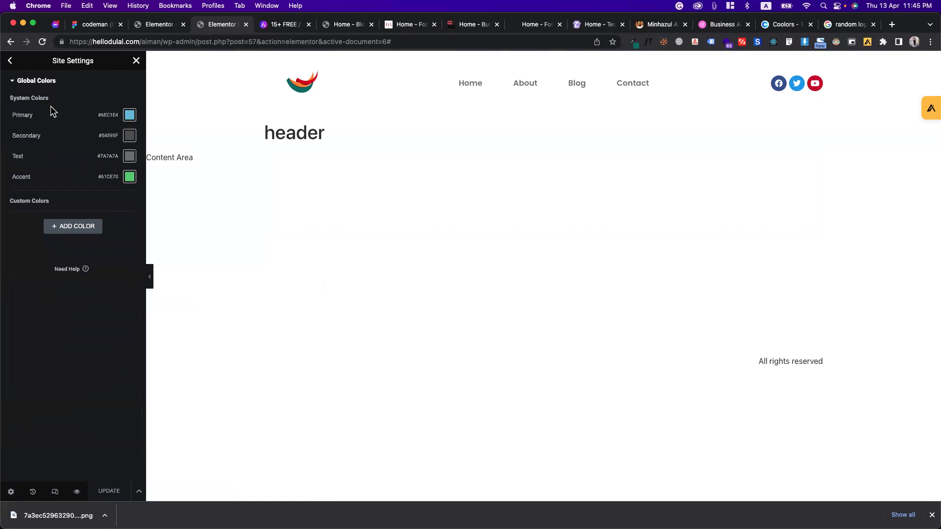
Step: Set the Primary global color to #D92A00, copying the red from the Eye Dropper extension's saved palette
click(129, 115)
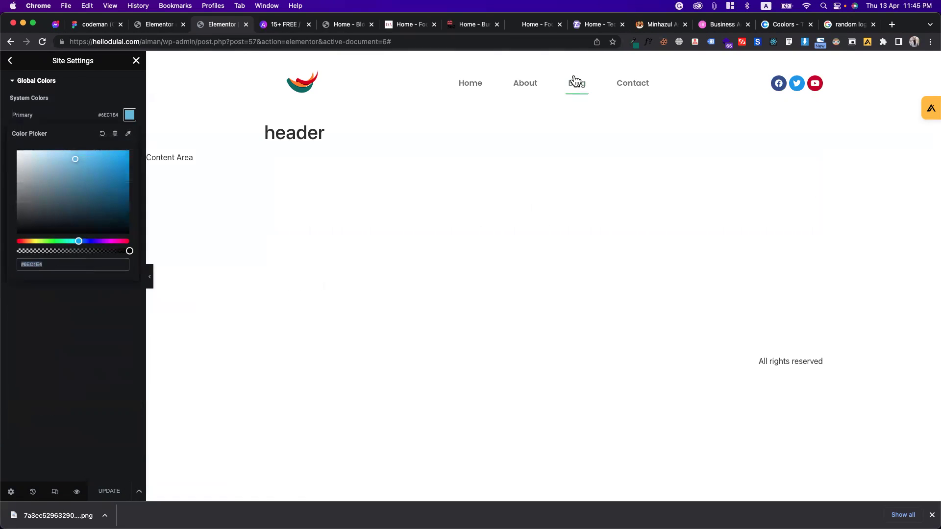
click(633, 42)
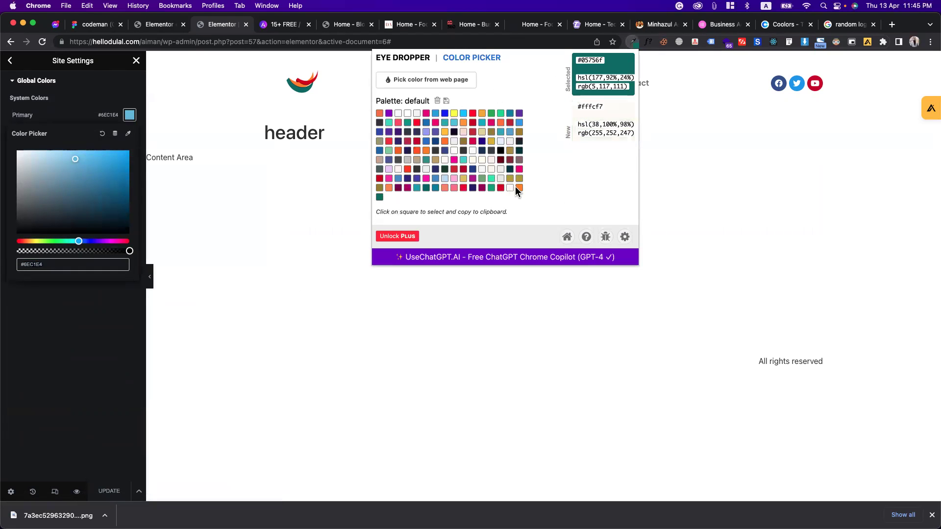
click(500, 188)
double_click(590, 60)
key(super+c)
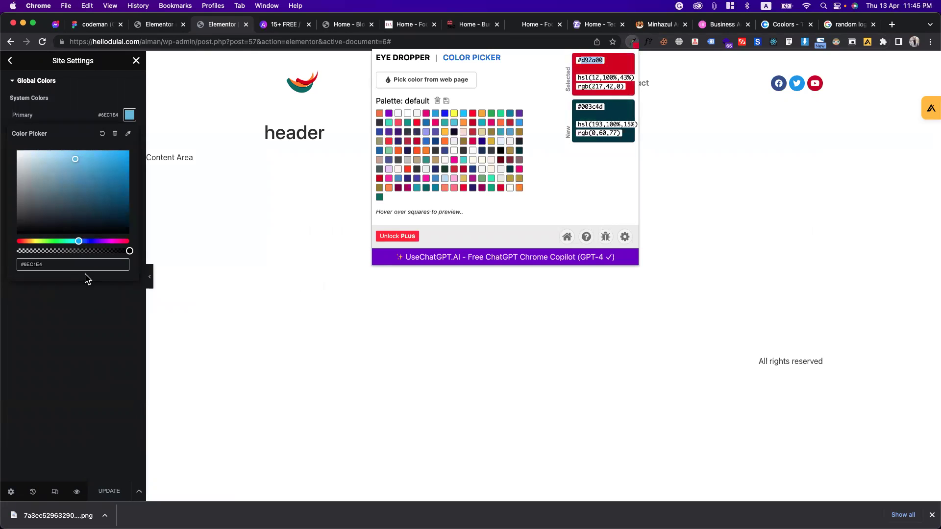
click(82, 261)
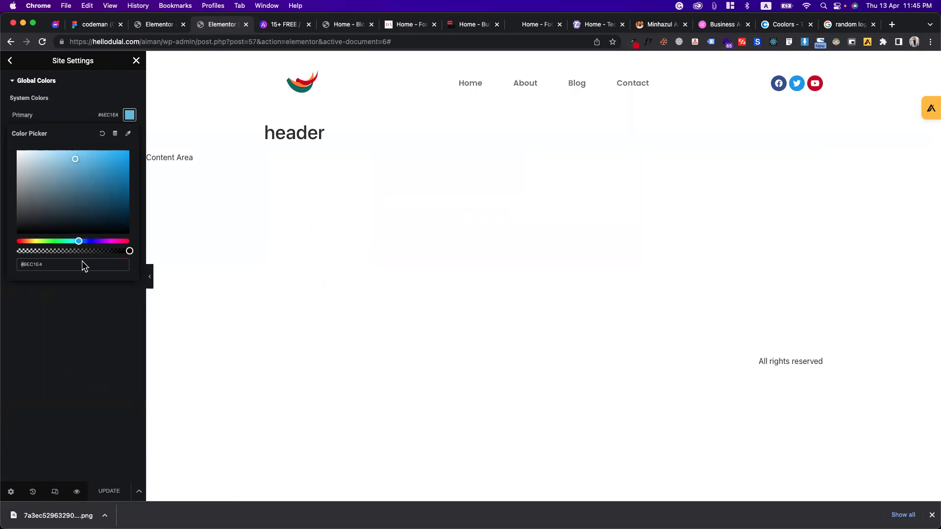
key(super+a)
key(super+v)
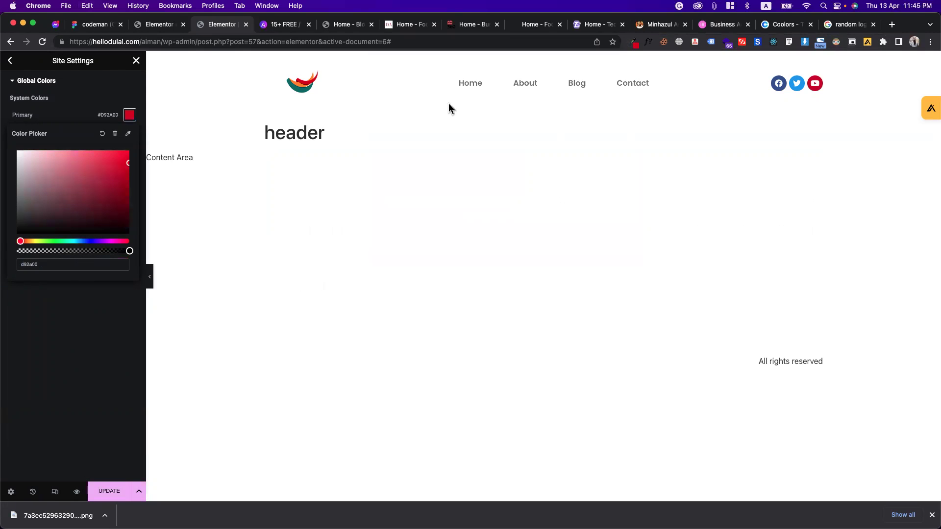
Step: Set the Secondary global color to #FF8C02, copying the logo's orange from the Eye Dropper palette
click(634, 43)
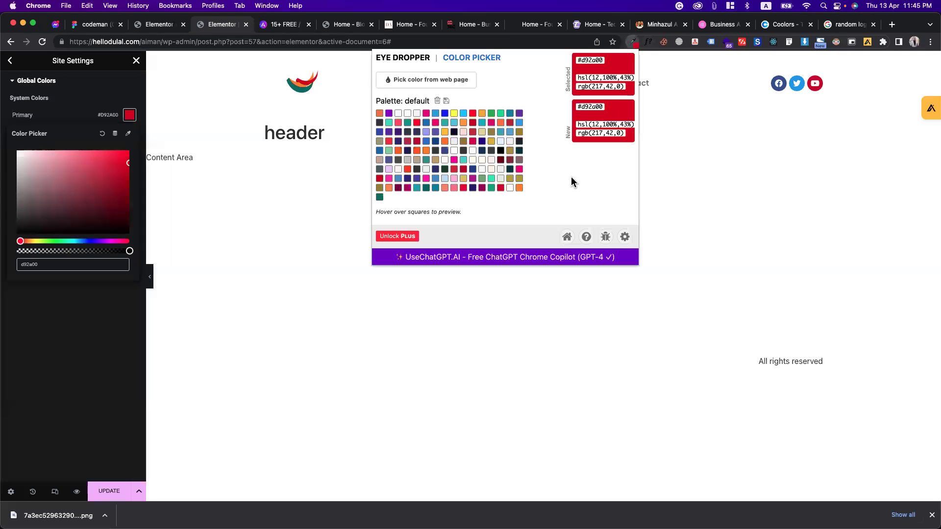
click(519, 188)
double_click(588, 104)
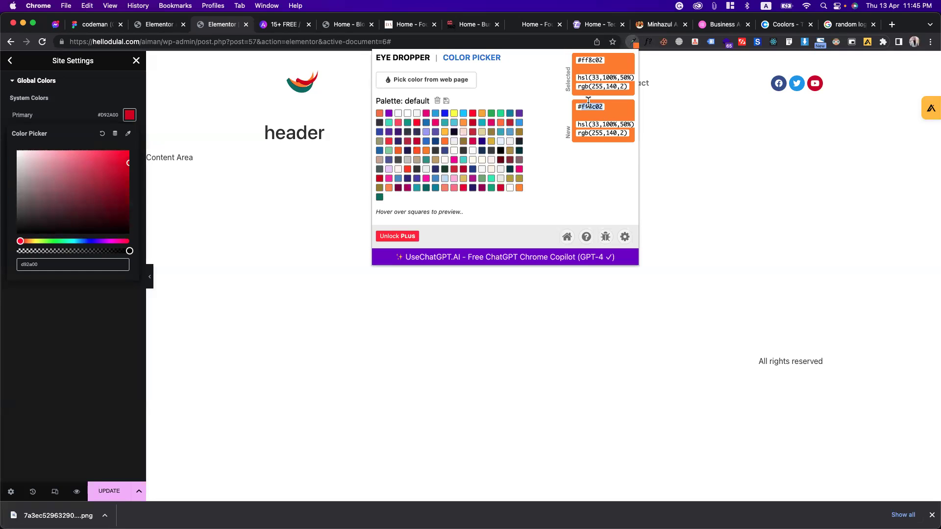
click(31, 417)
click(83, 118)
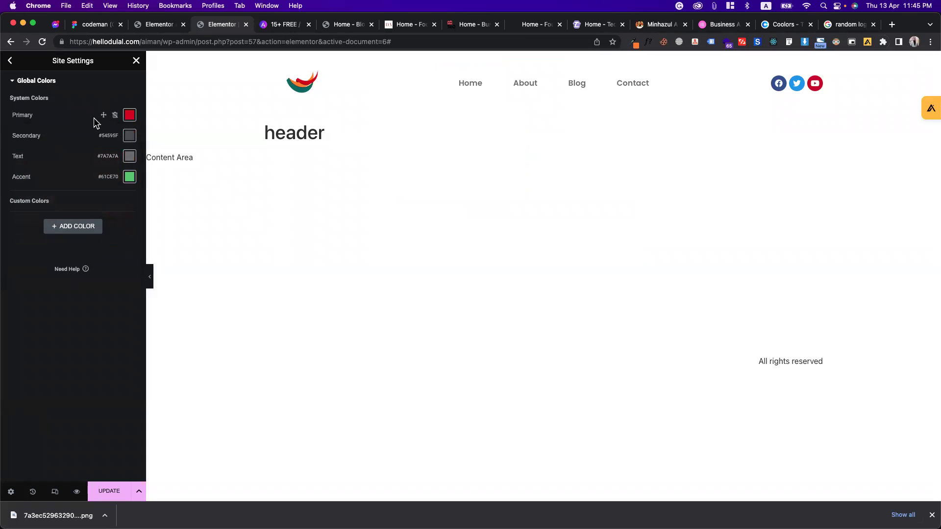
click(130, 136)
text(#FF8C02)
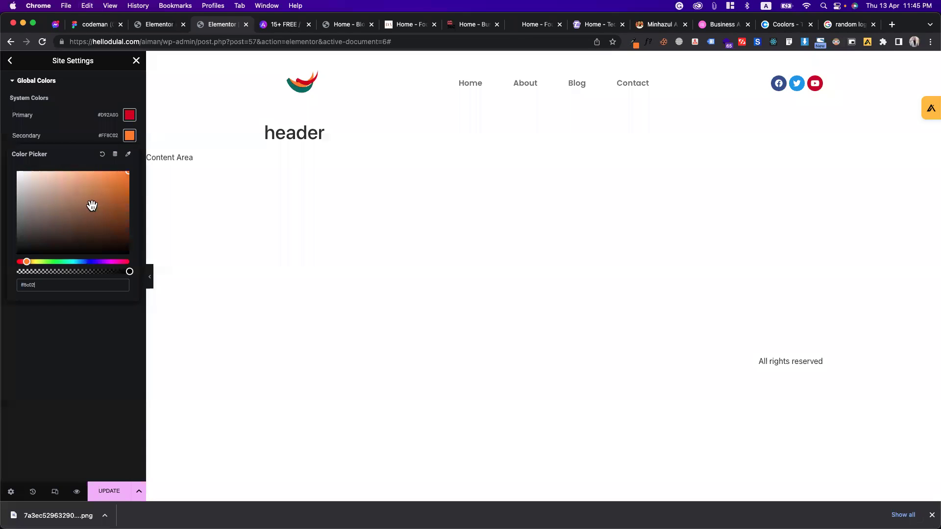
click(80, 138)
Step: Set the Accent global color to #05756F, copying the logo's dark teal from the Eye Dropper palette
click(638, 45)
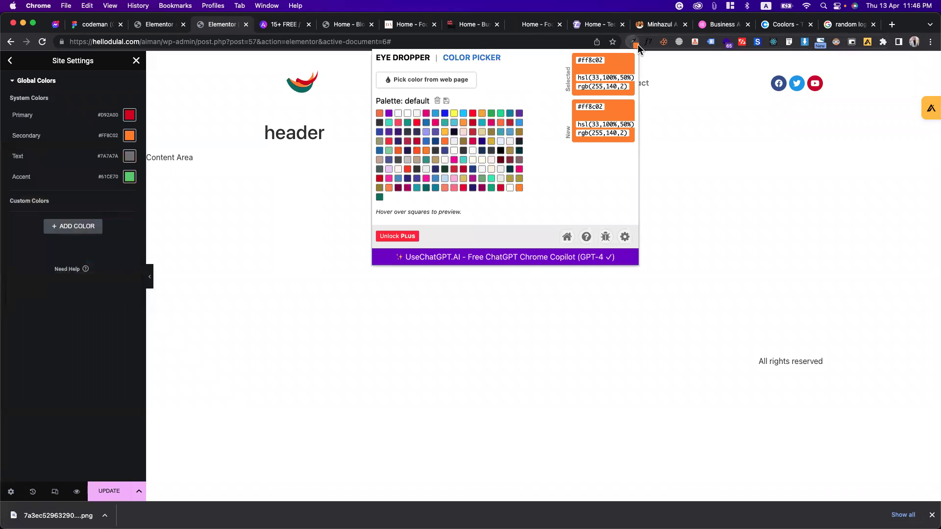
click(380, 199)
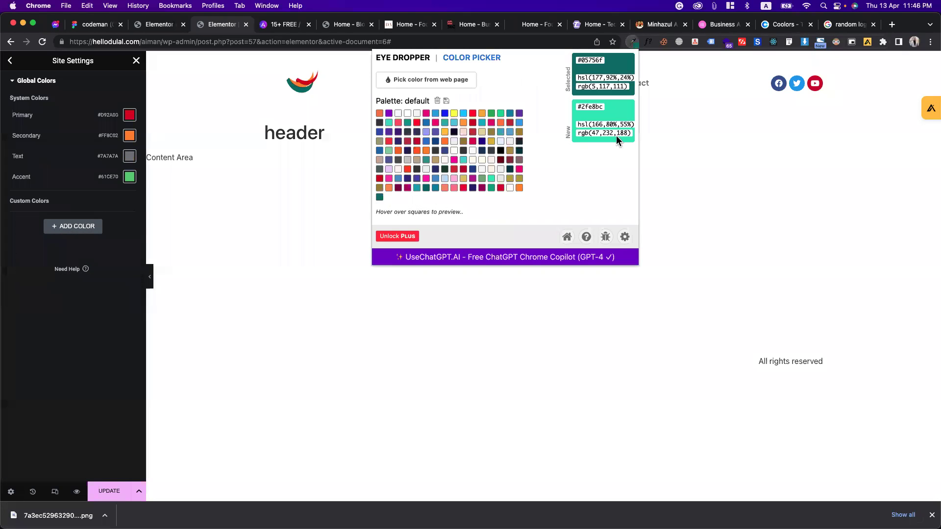
triple_click(590, 61)
click(74, 169)
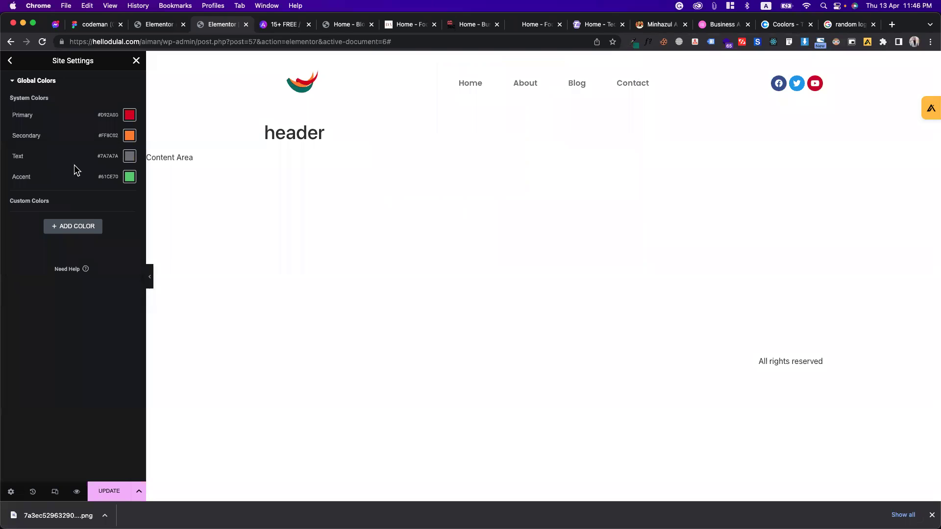
click(129, 177)
triple_click(51, 324)
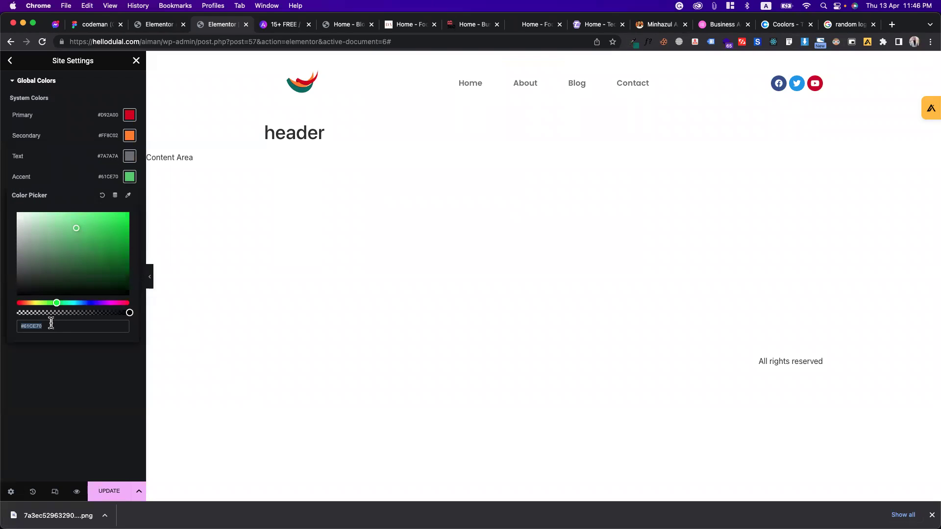
key(super+v)
click(52, 155)
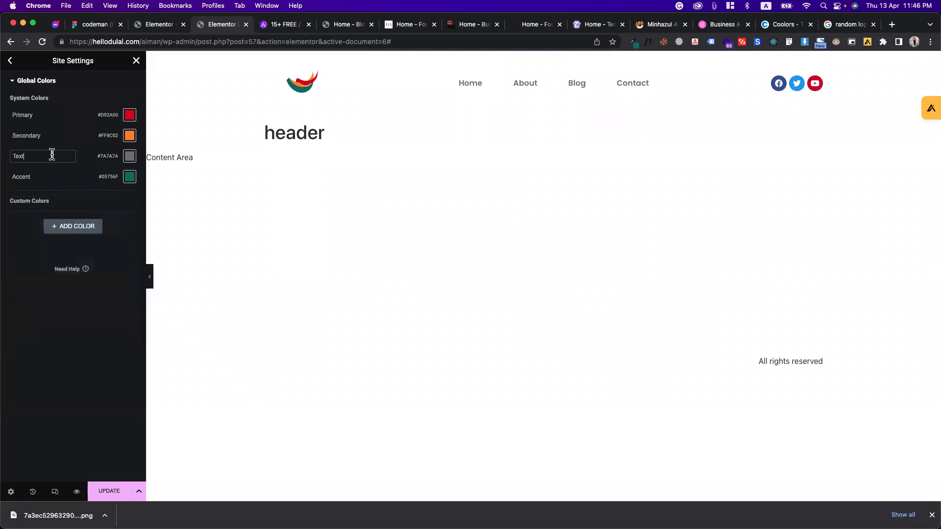
Step: Set the Text global color to the dark gray #242424
click(128, 155)
drag(74, 263, 17, 262)
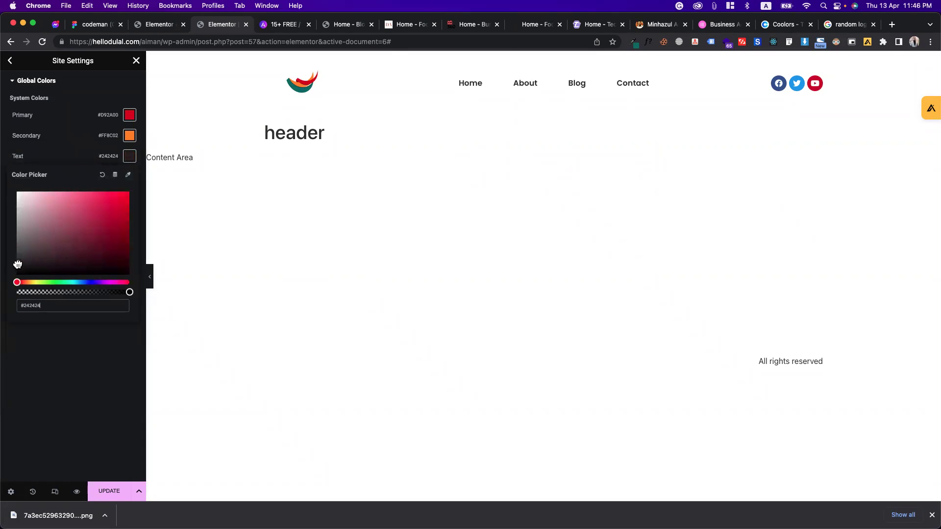
click(78, 168)
Step: Add a custom global color, set it to white #FFFFFF, and update the site settings
click(80, 226)
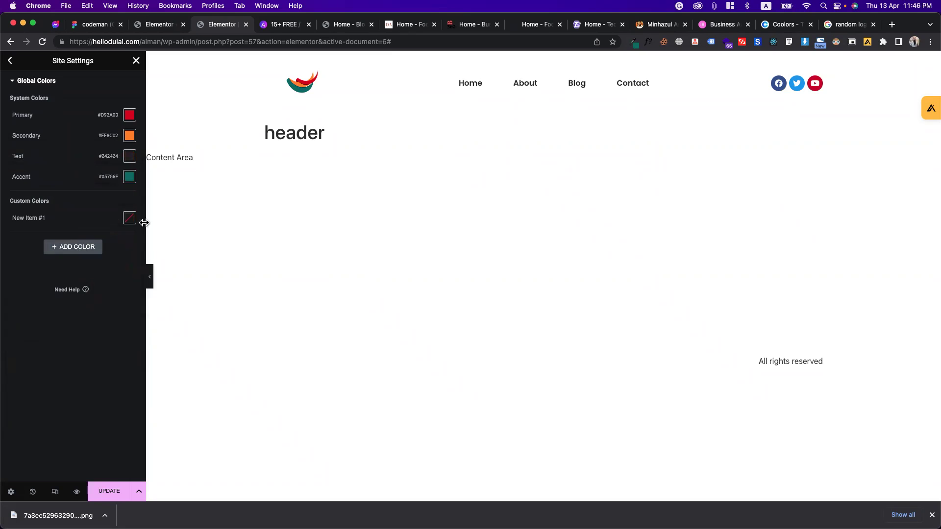
click(129, 218)
drag(54, 315, 8, 246)
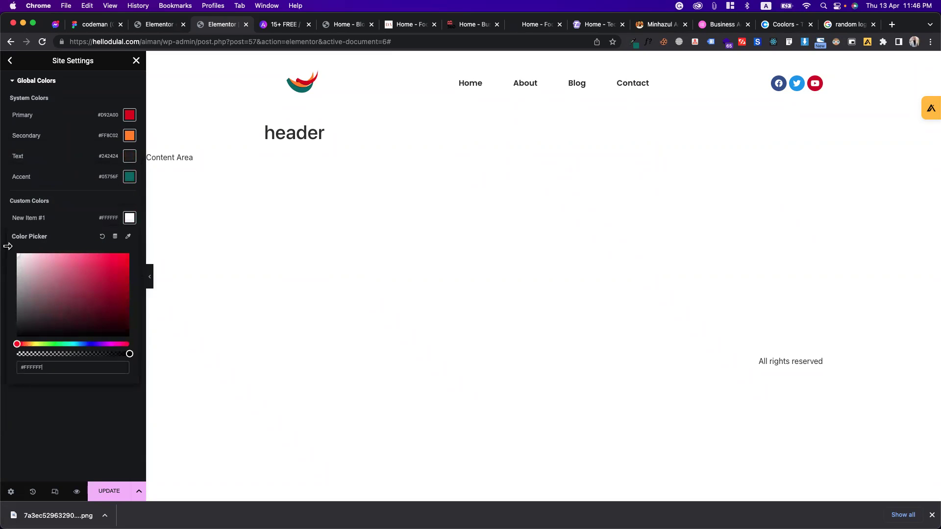
click(58, 205)
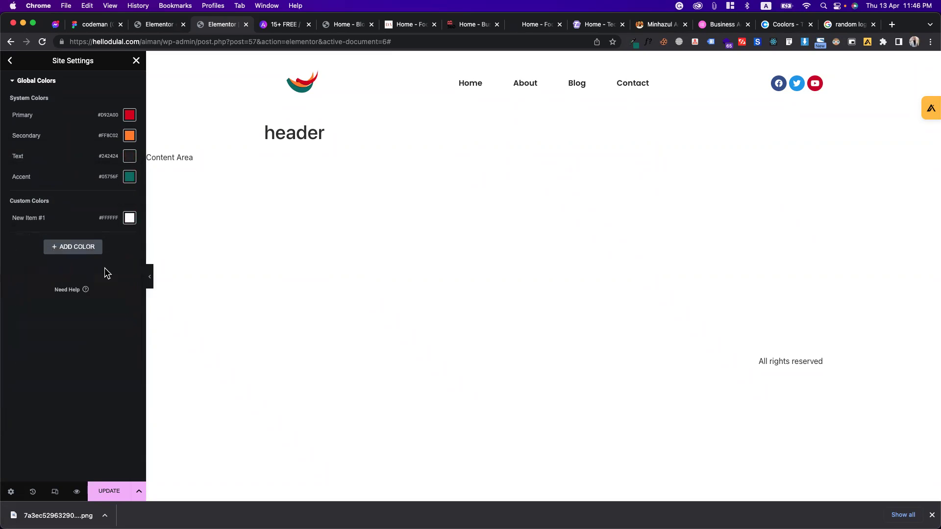
click(114, 491)
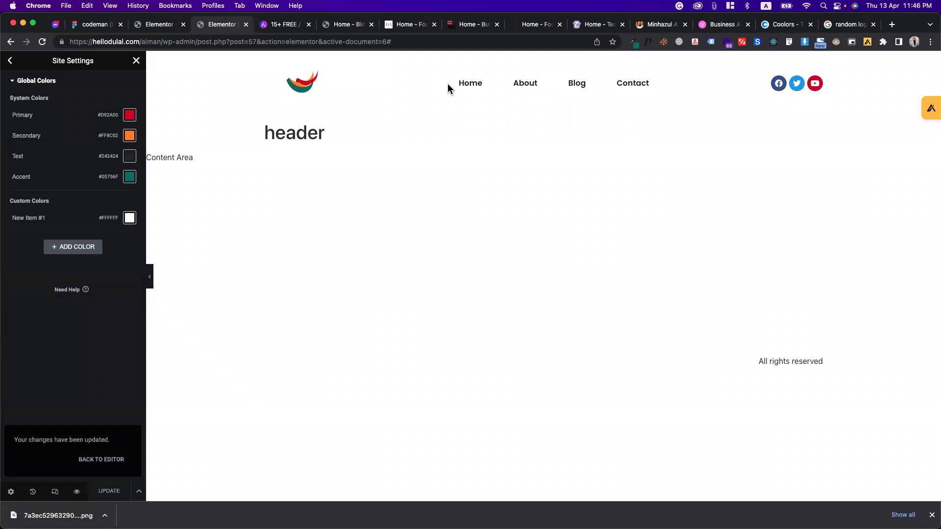
Step: Open the Global Fonts settings and set the Primary font family to Poppins
click(10, 61)
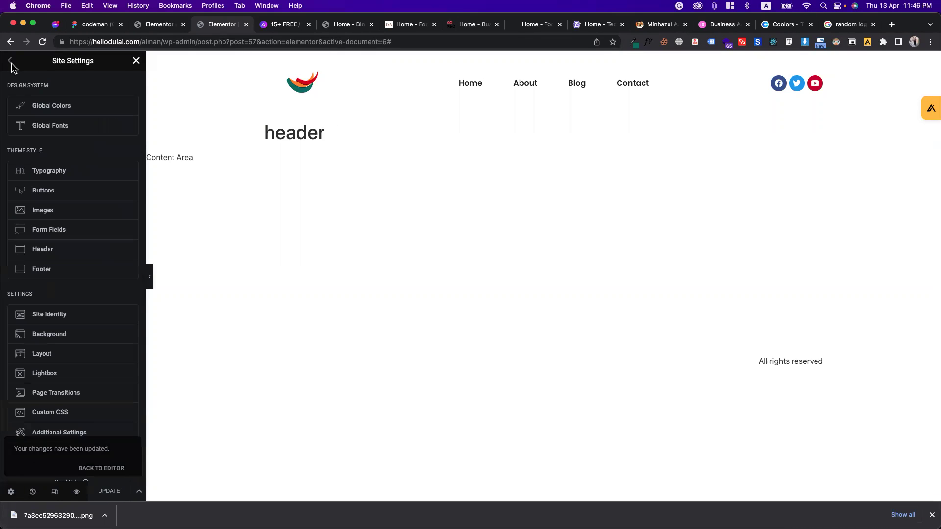
click(53, 129)
click(130, 116)
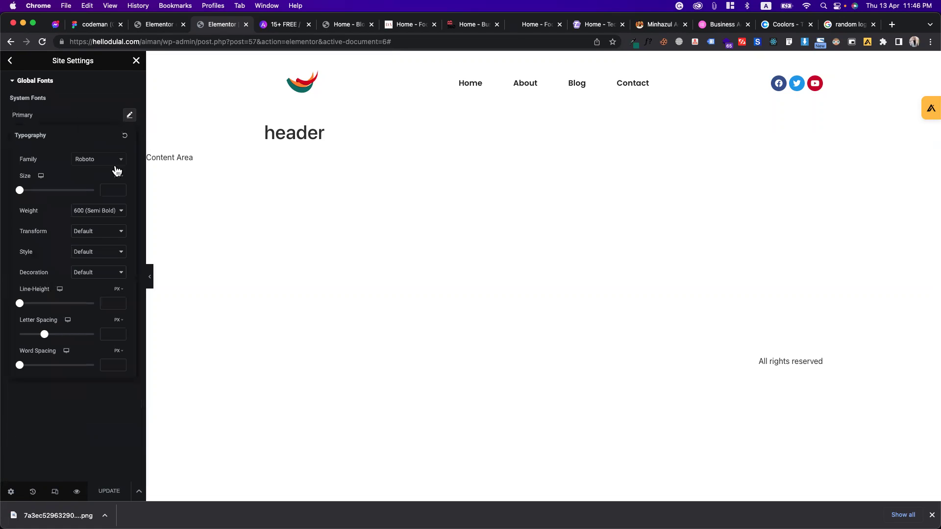
click(105, 163)
text(popp)
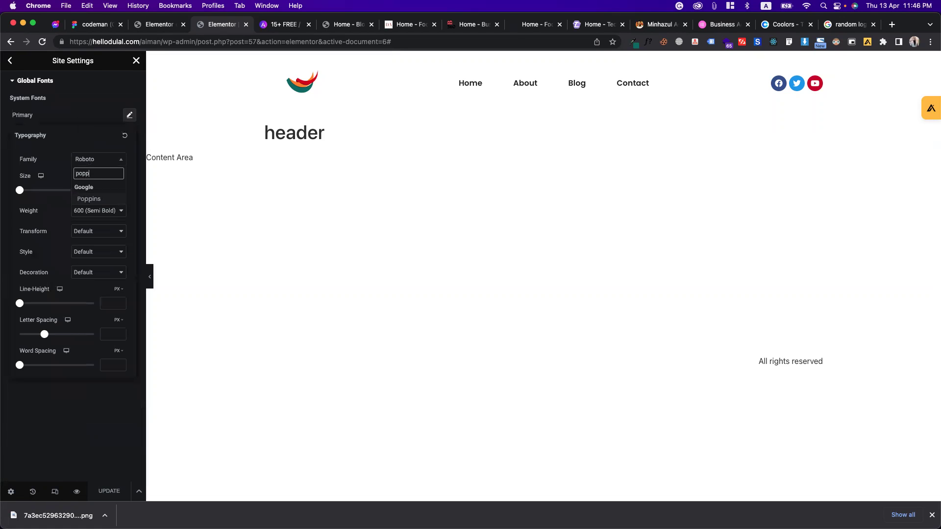
key(Return)
click(129, 115)
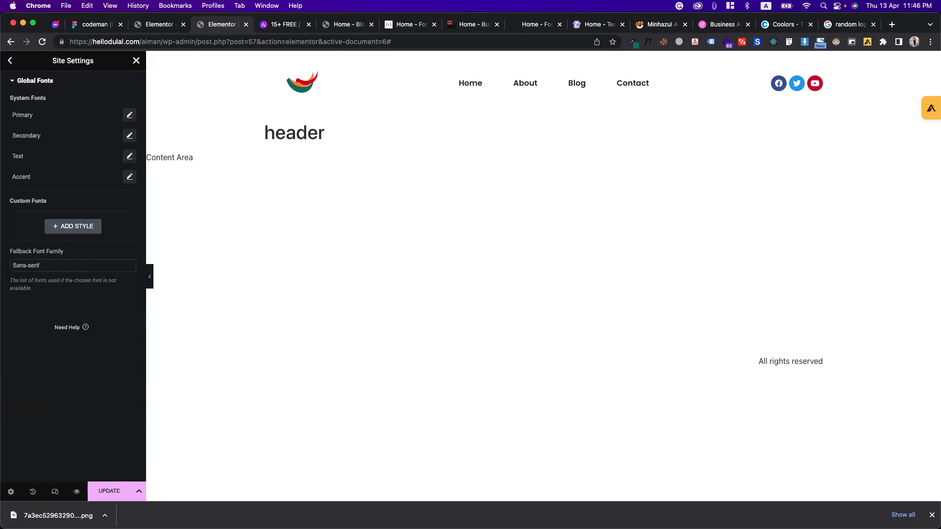
Step: Set the Secondary global font family to Poppins
click(130, 135)
click(98, 180)
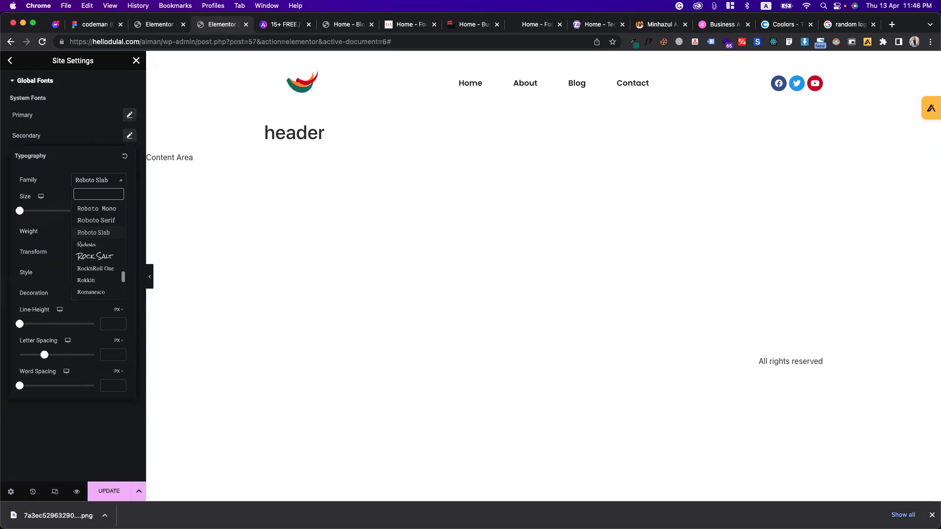
text(poppins)
key(Return)
click(129, 135)
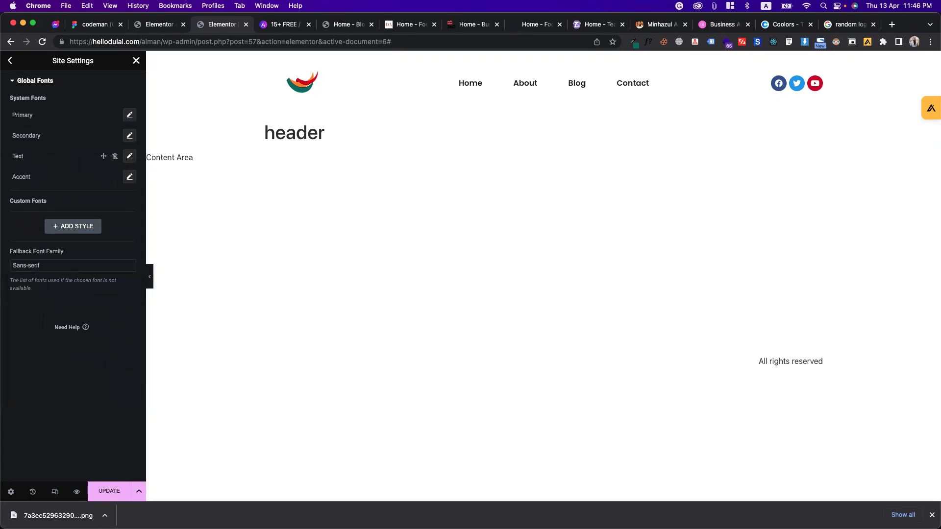
Step: Set the Text global font family to Poppins
click(129, 155)
click(98, 200)
text(popp)
key(Return)
click(100, 160)
Step: Set the Accent global font family to Poppins and save the site settings
click(129, 177)
click(89, 222)
text(popp)
key(Return)
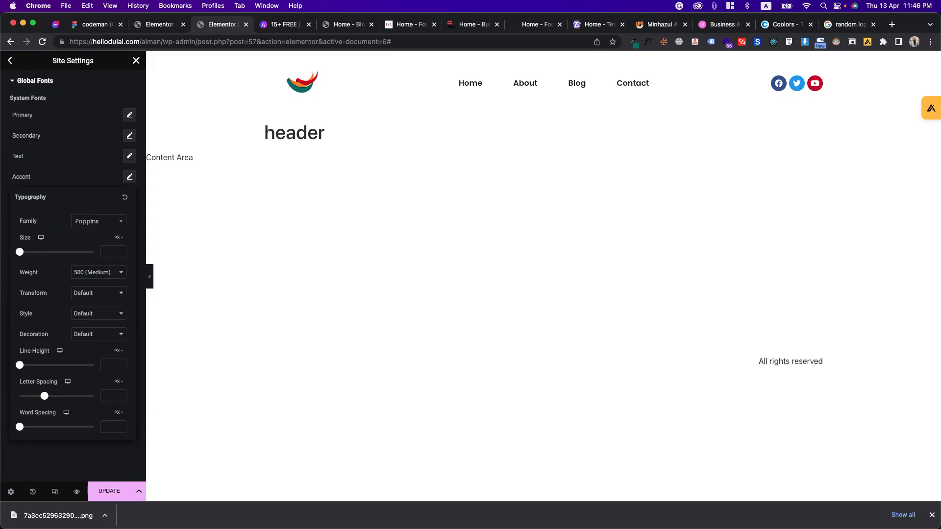
key(Escape)
key(super+s)
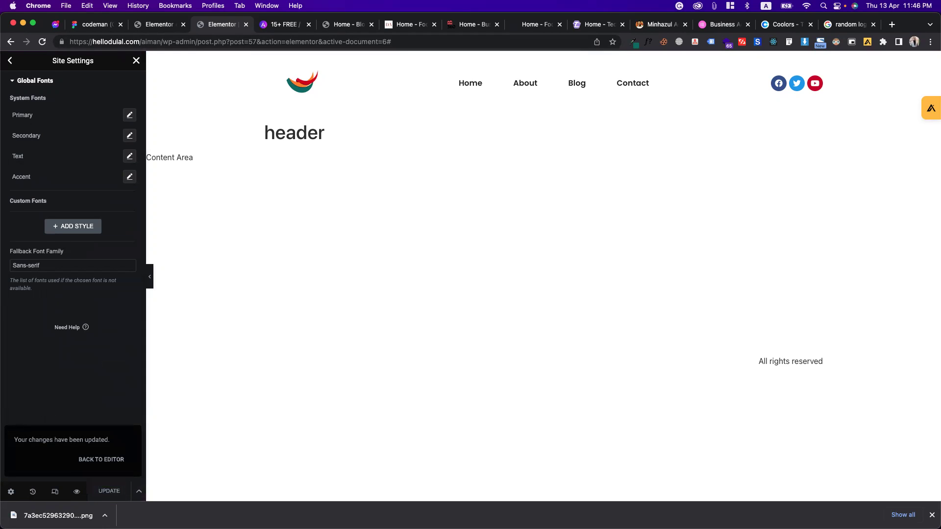
Step: Close the Site Settings, reduce the header menu's Space Between to 35 px, and update the header
click(136, 60)
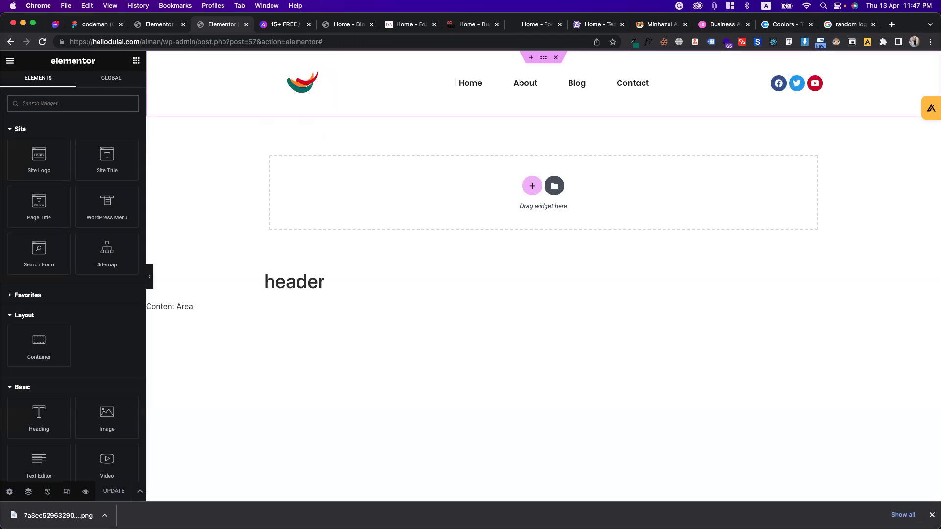
click(646, 78)
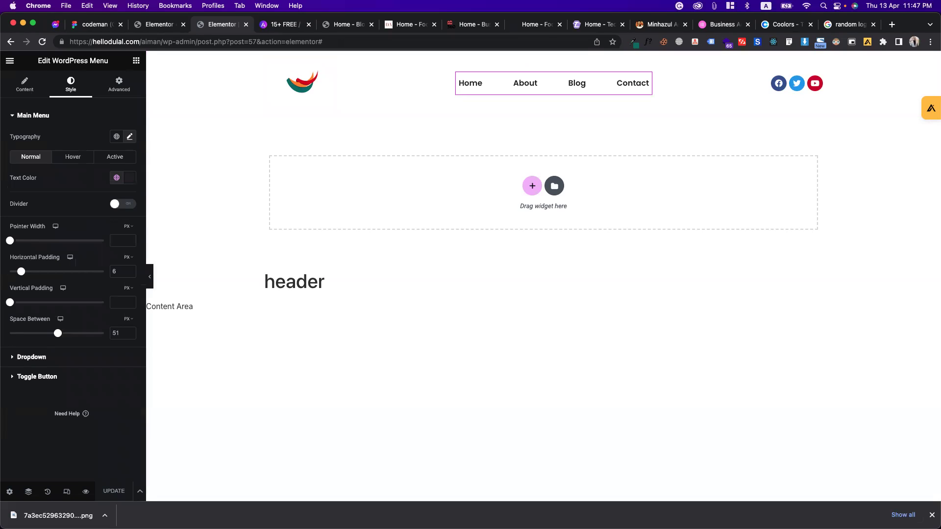
drag(58, 333, 43, 333)
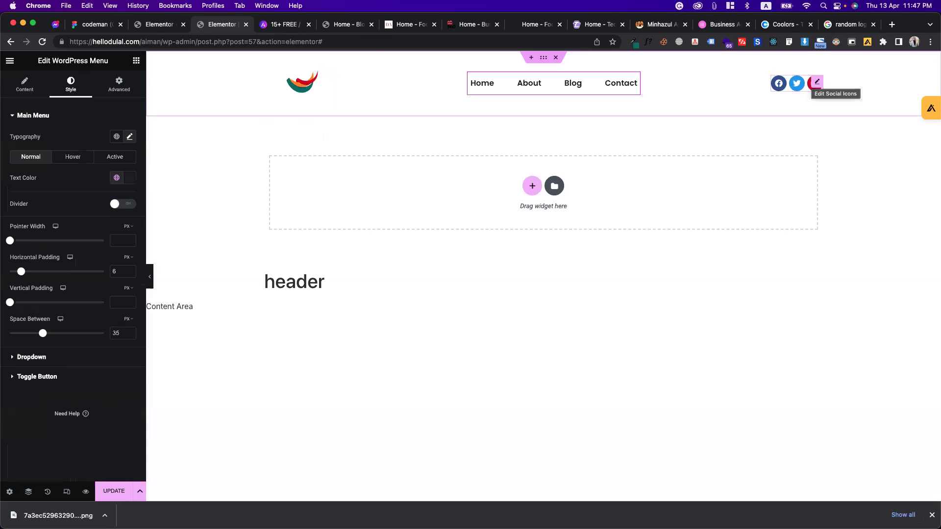
click(113, 491)
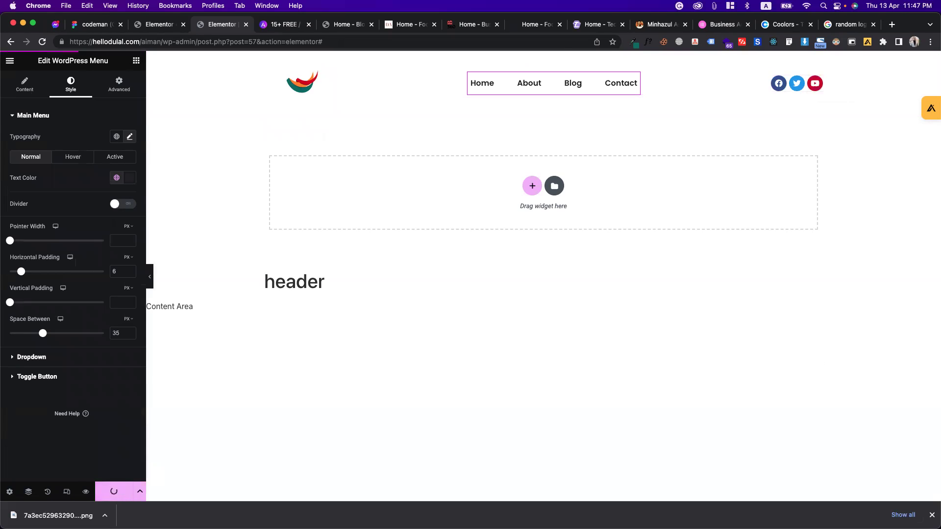
Step: Set the header social icons' secondary color to the white global color New Item #1
click(796, 83)
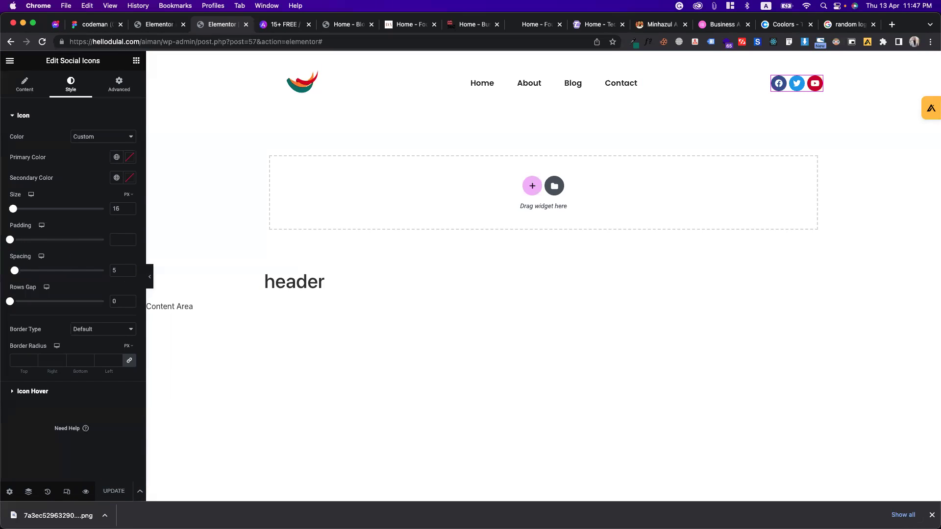
click(116, 156)
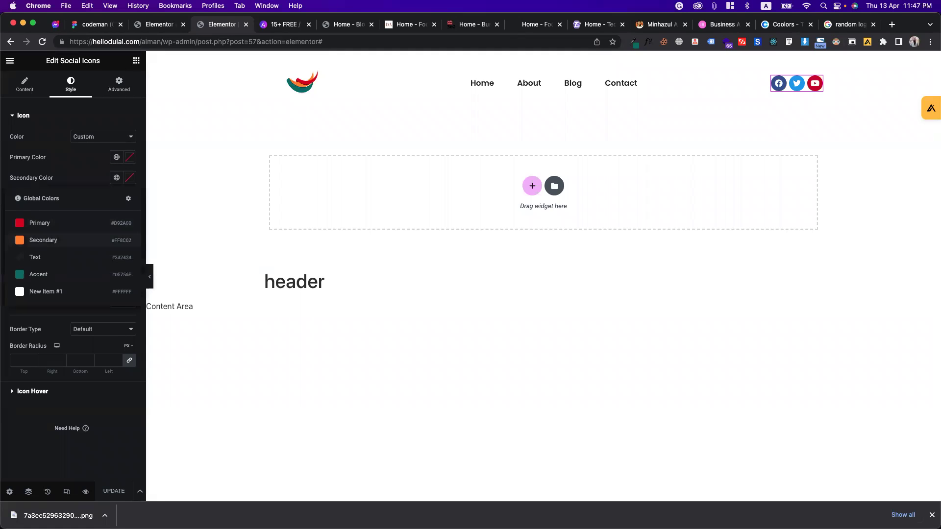
click(43, 241)
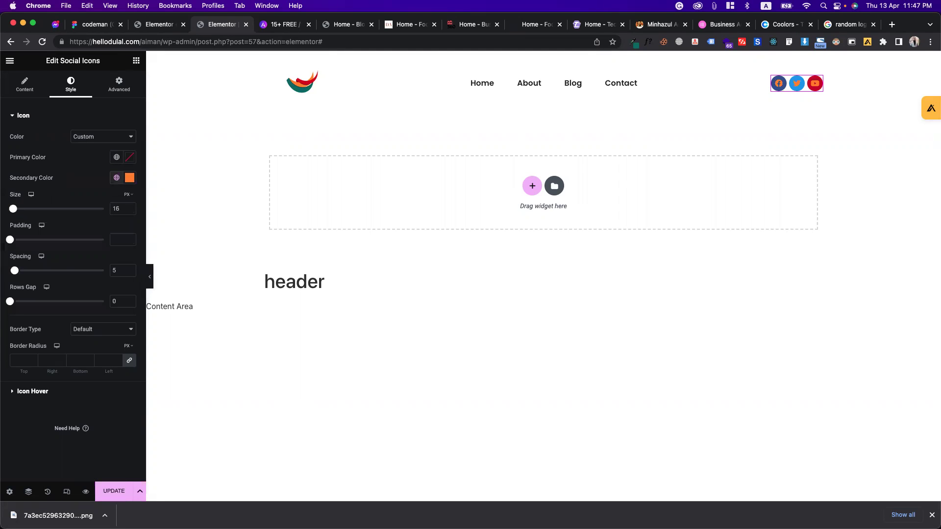
click(116, 177)
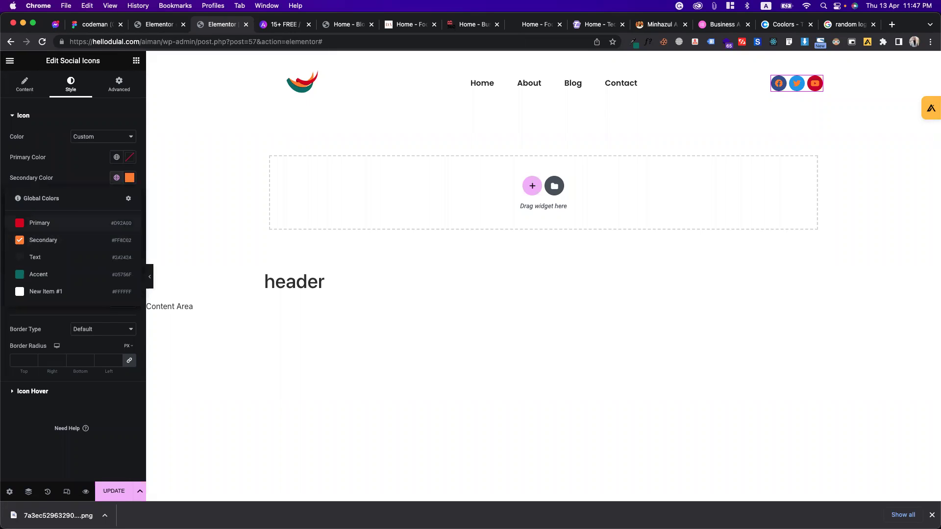
click(46, 291)
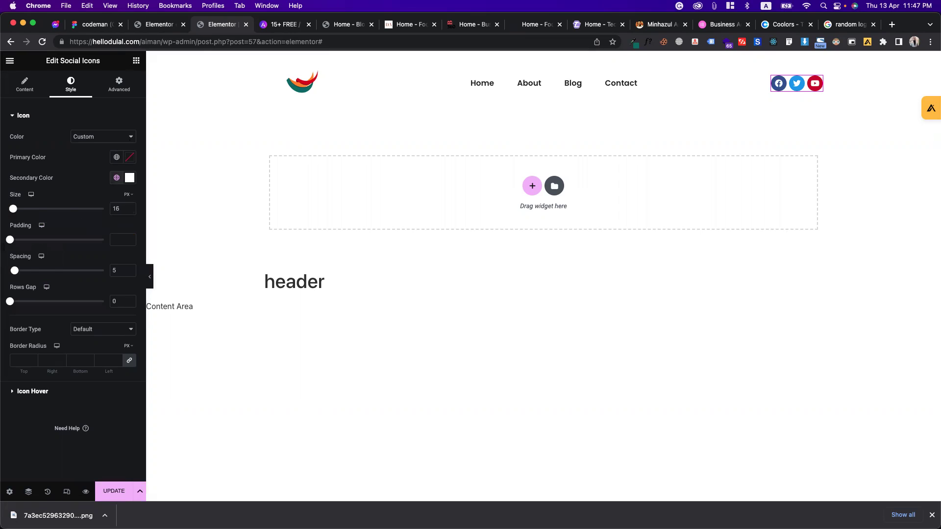
Step: Set the social icons' primary color to the orange Secondary global color
click(117, 157)
click(39, 202)
click(117, 157)
click(39, 218)
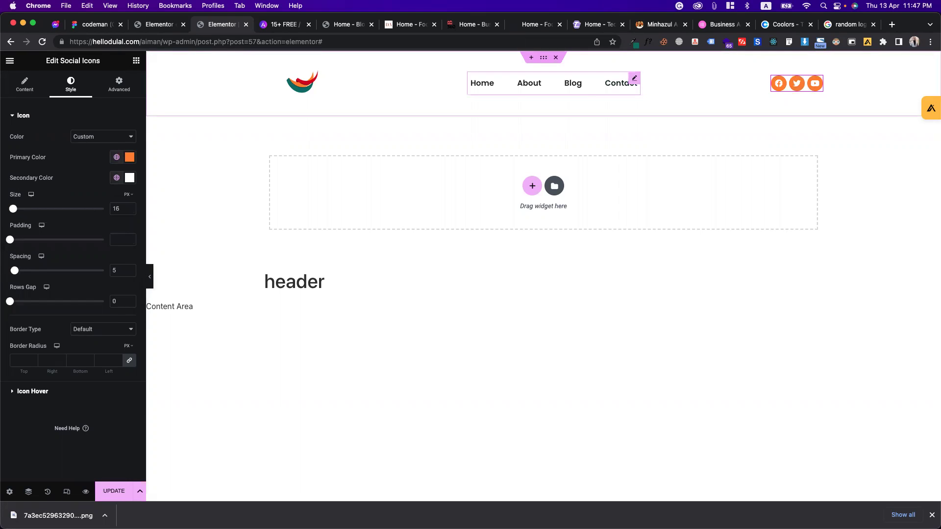
Step: Set the header menu's typography to weight 500 (Medium) with Uppercase transform, and update the header
click(634, 78)
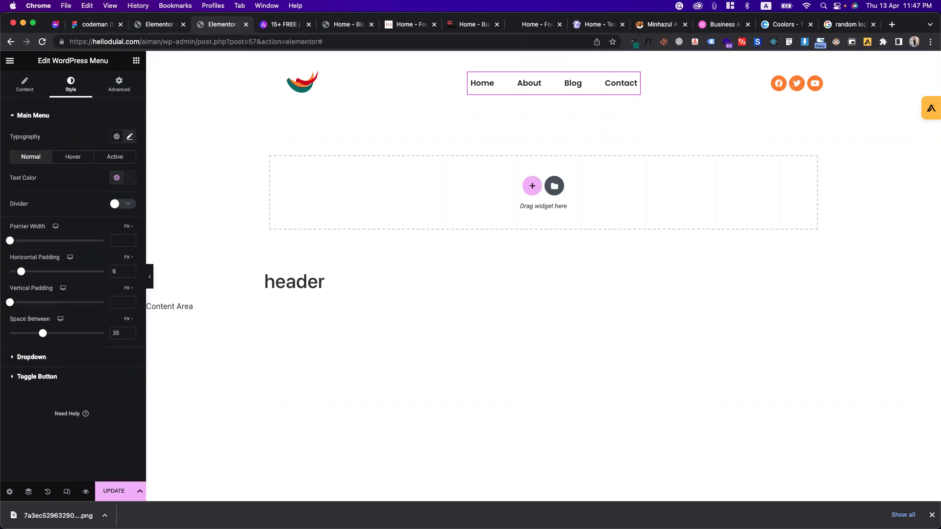
click(129, 137)
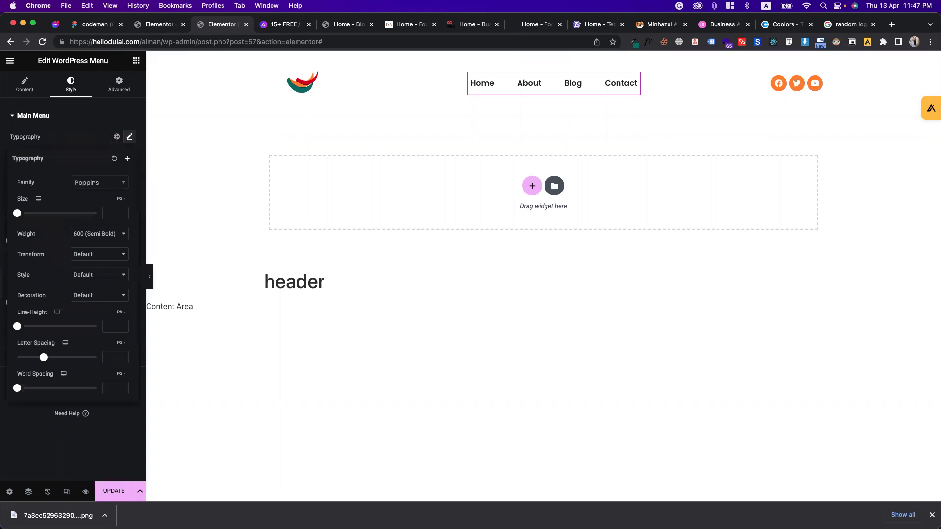
click(98, 234)
click(96, 223)
click(86, 254)
key(Escape)
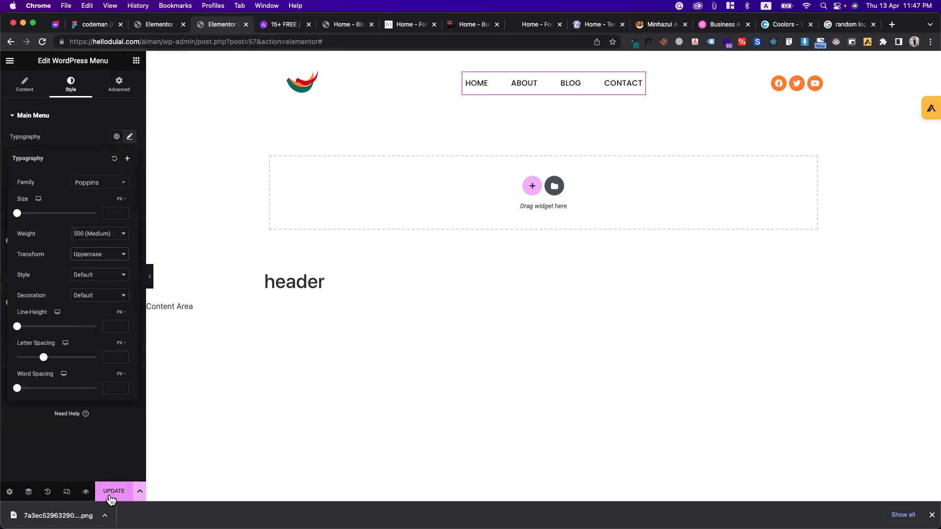
click(110, 495)
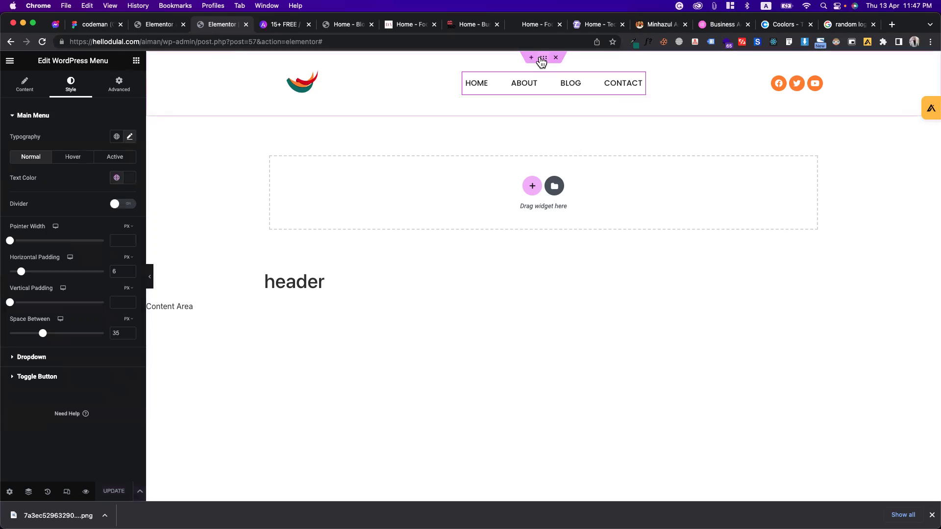
Step: Set the header container's padding to 10 px top and bottom and 0 right and left, and open its style settings
click(543, 59)
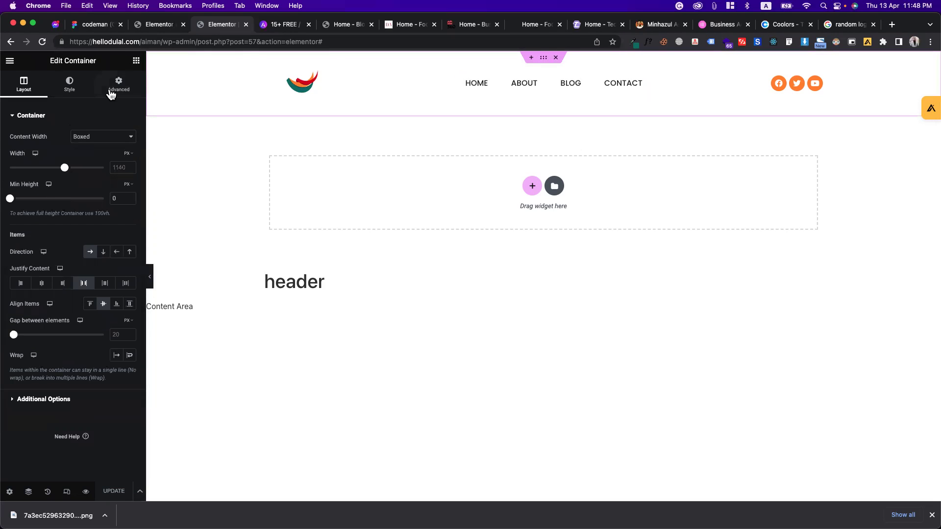
click(94, 96)
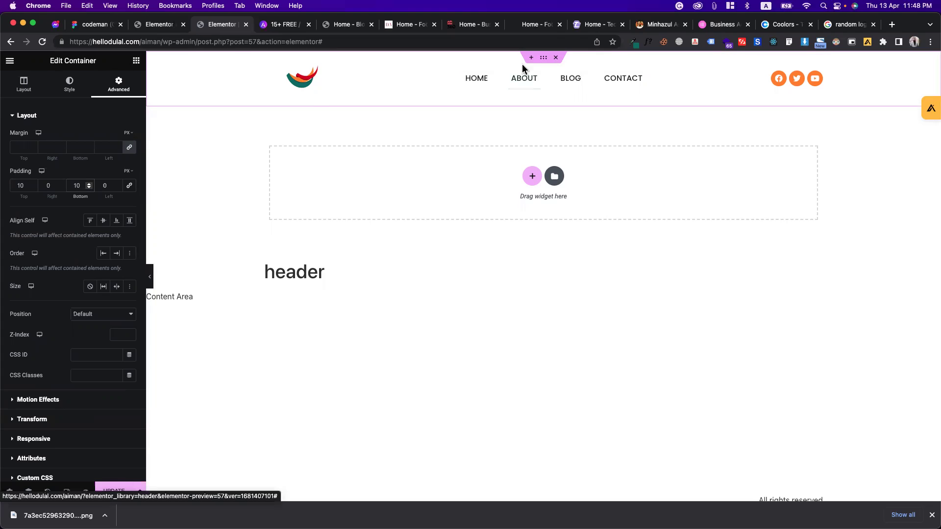
click(69, 93)
click(53, 188)
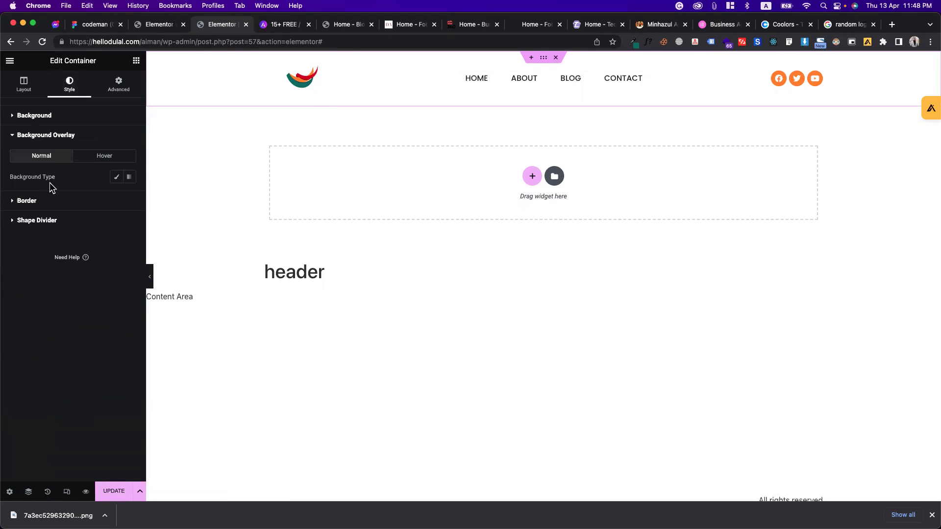
click(116, 178)
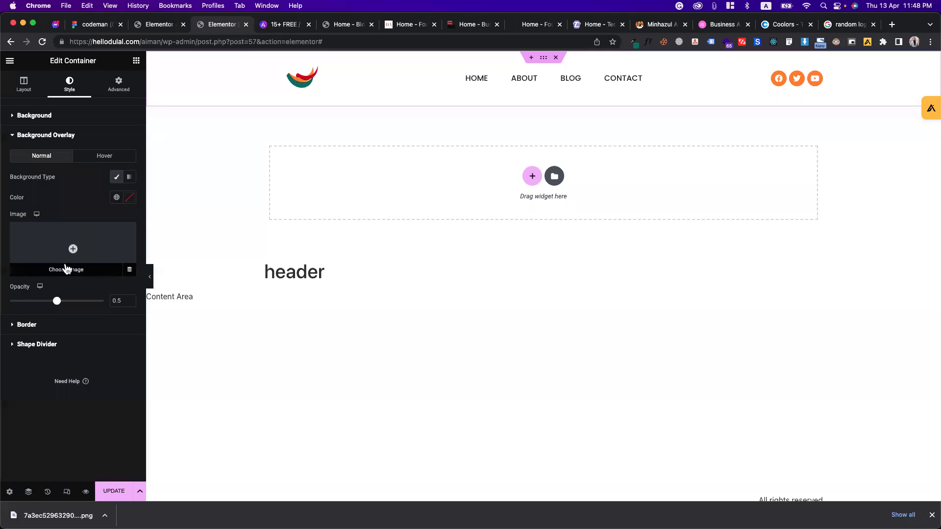
click(116, 197)
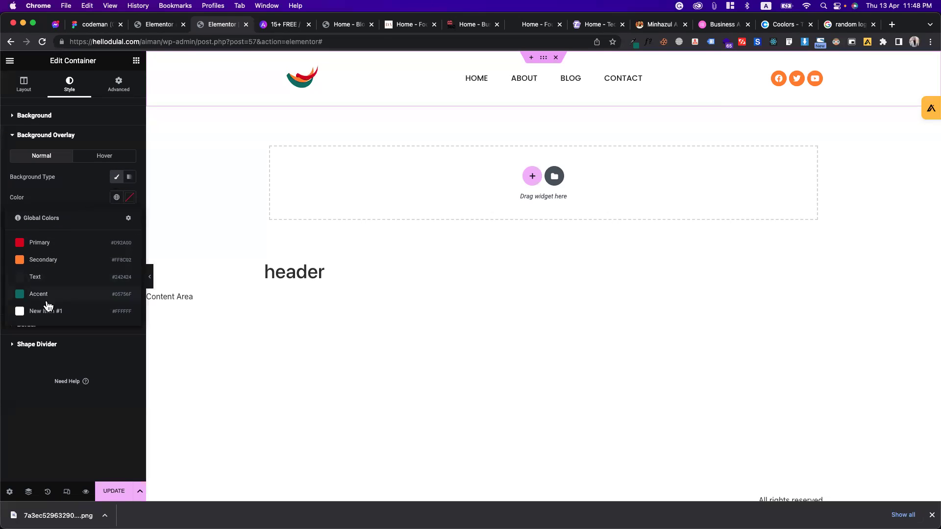
click(93, 187)
click(52, 135)
Step: Give the header container a Solid border with unlinked widths: 2 px bottom and 0 on the other sides
click(43, 155)
click(95, 196)
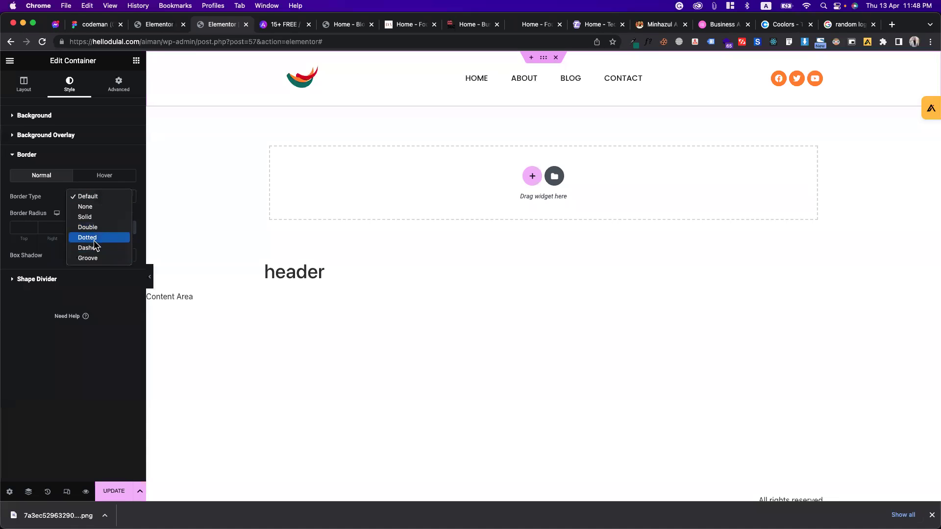
click(99, 215)
click(130, 227)
click(129, 228)
double_click(67, 230)
text(1)
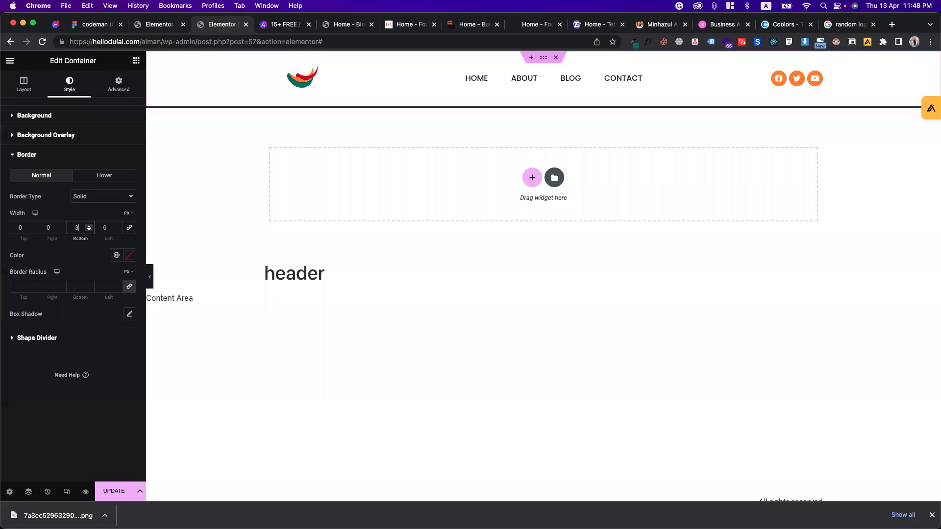
key(Down)
Step: Set the header container's border color to the green Accent global color and update the header
click(116, 255)
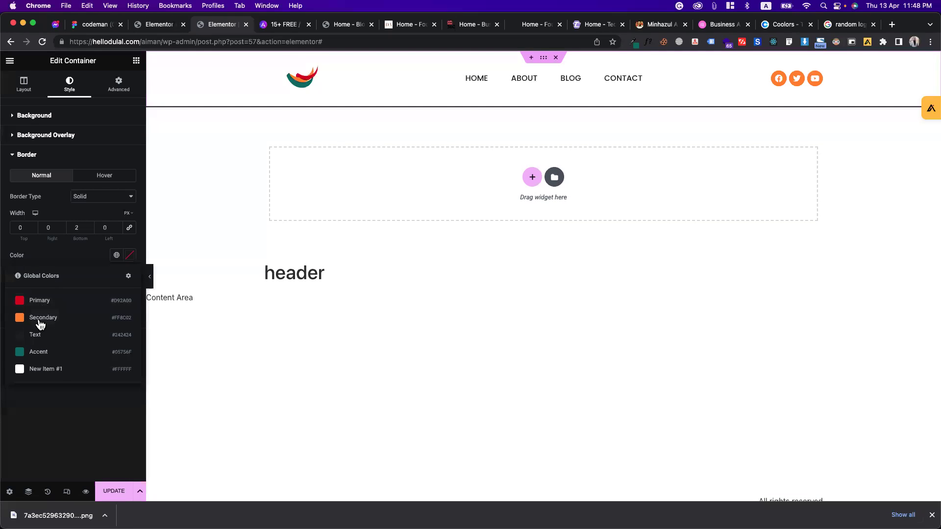
click(42, 359)
click(111, 492)
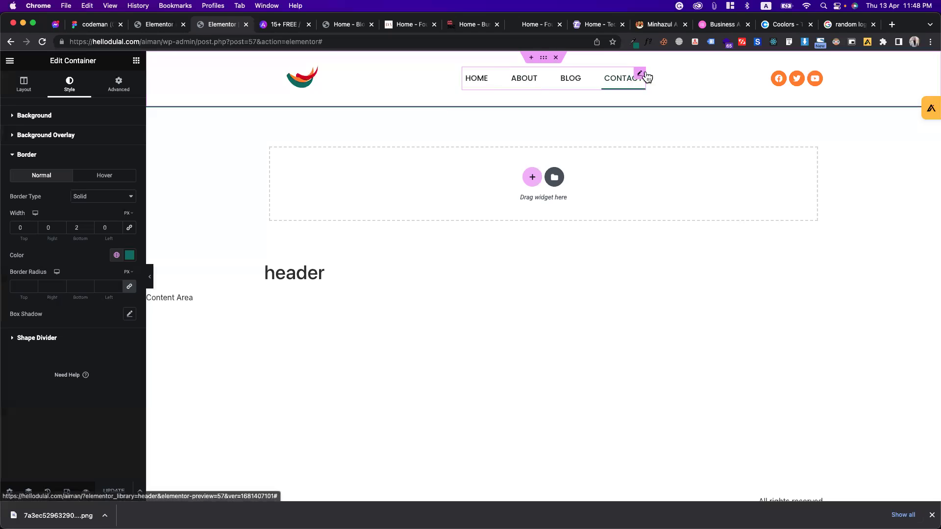
click(275, 27)
click(336, 27)
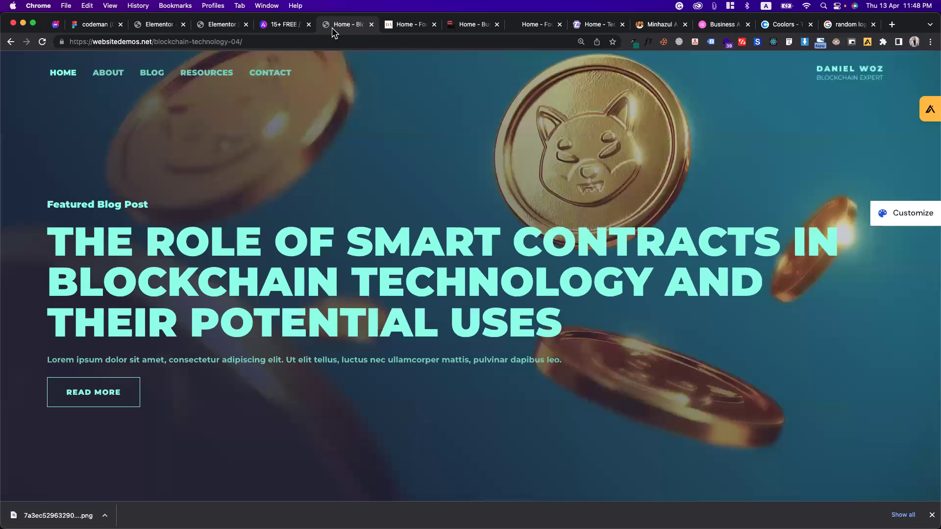
click(233, 28)
Step: Go to the WordPress pages list and open the home page for editing with Elementor
click(145, 27)
mouse_move(27, 137)
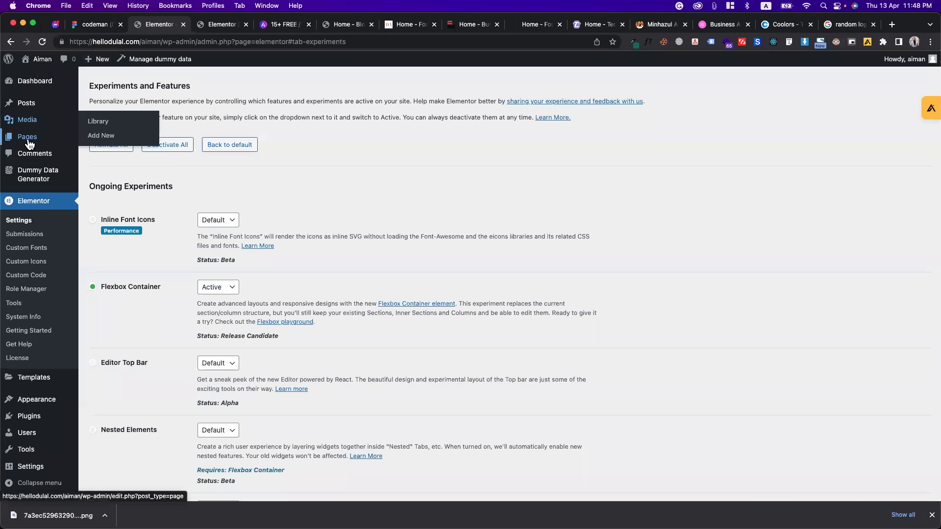
click(118, 138)
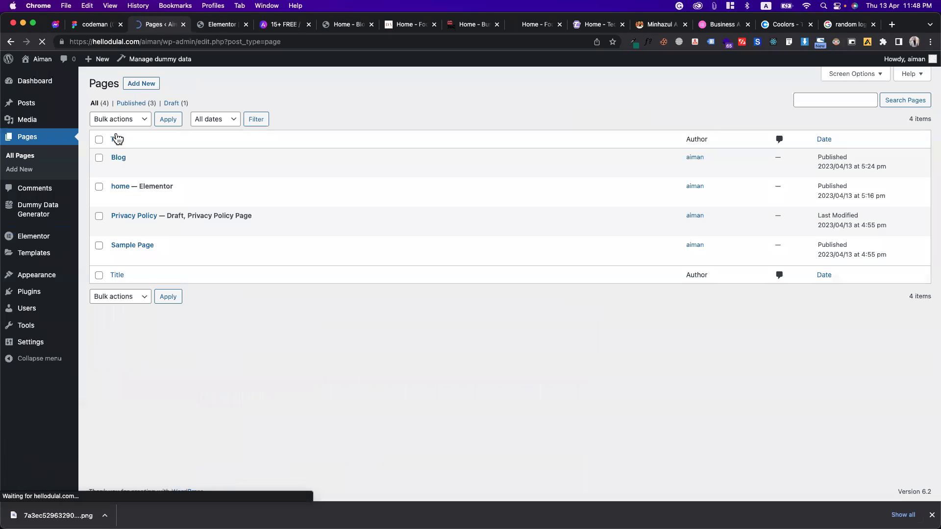
mouse_move(120, 196)
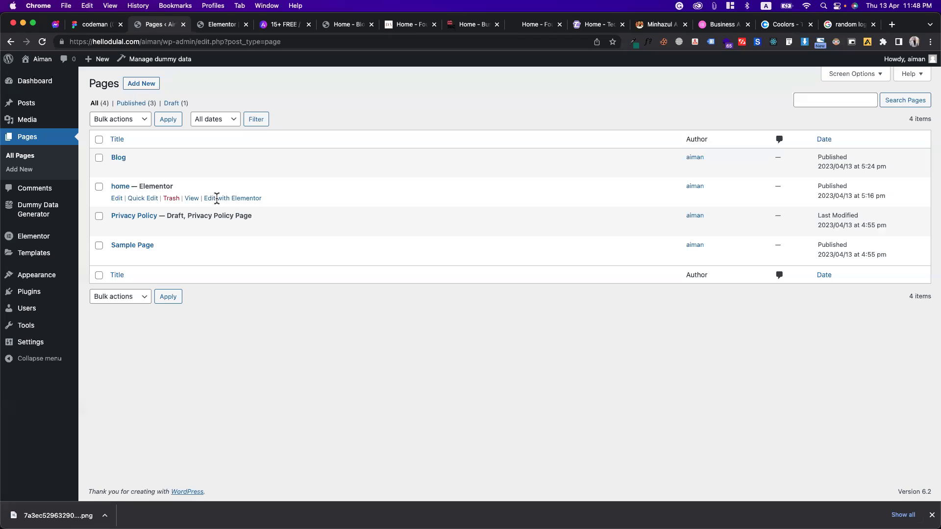
click(243, 198)
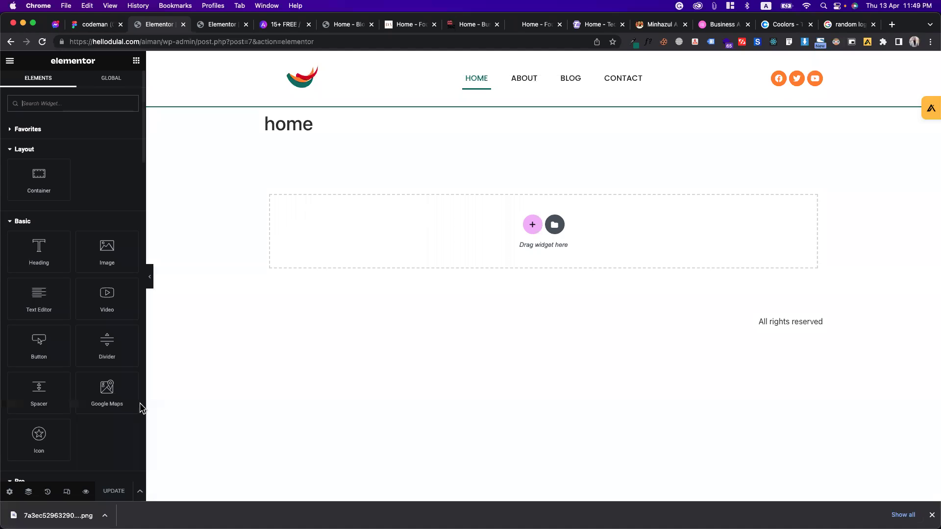
Step: Try hiding the home page's title in the page settings, and show it again for comparison
click(9, 492)
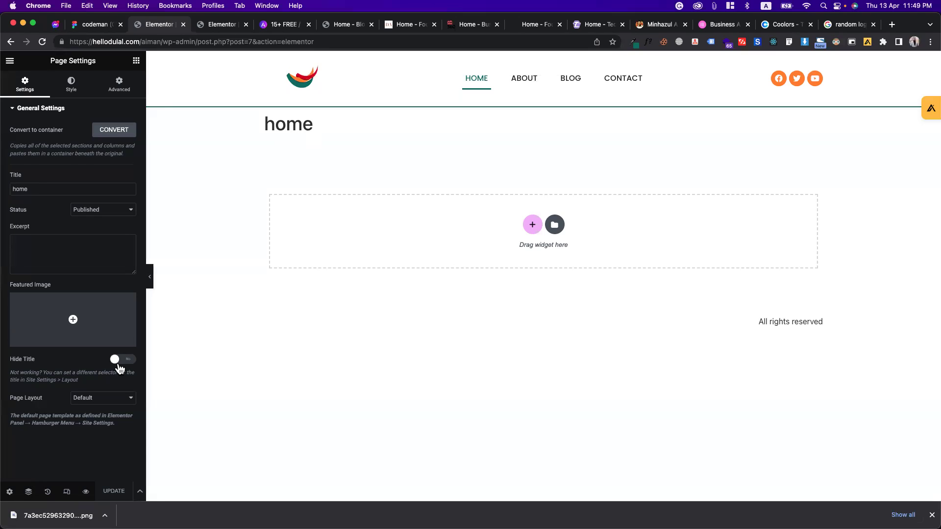
click(120, 362)
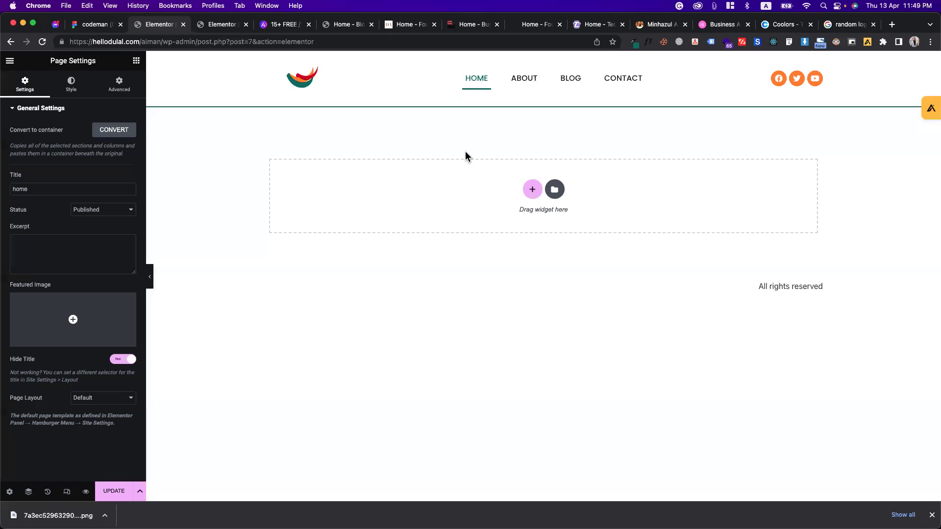
click(532, 189)
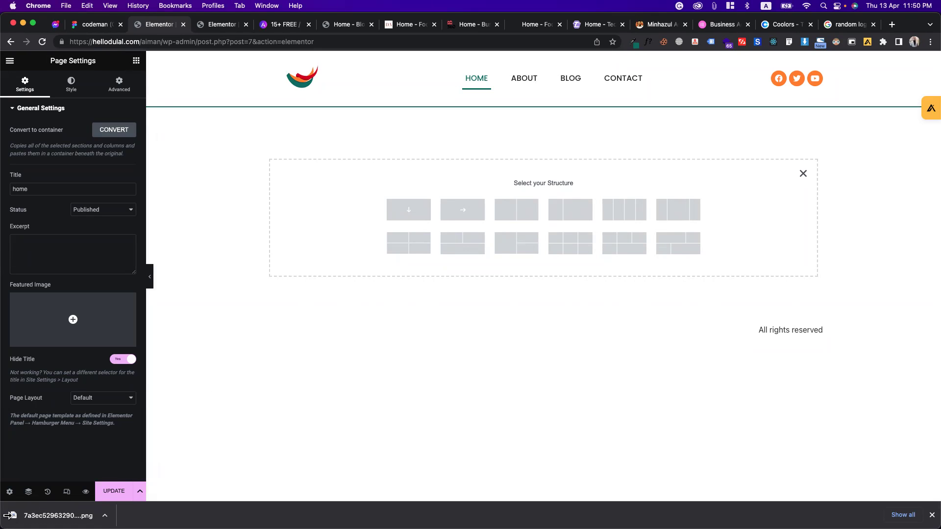
click(123, 365)
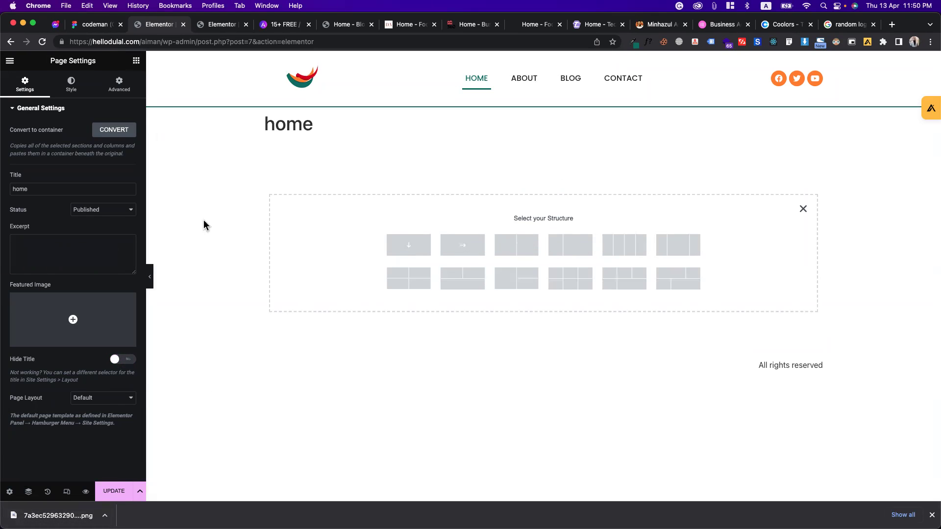
double_click(293, 129)
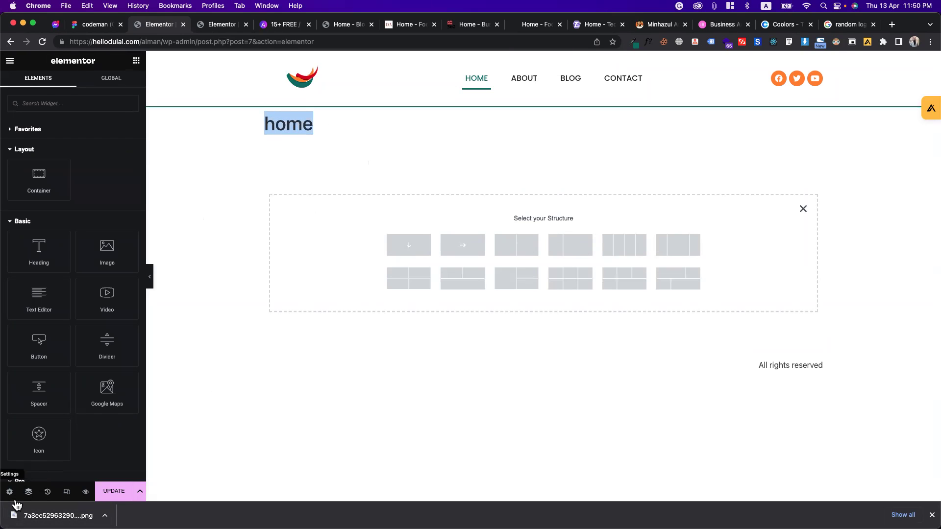
Step: Hide the home page's title in the page settings and update the page
click(10, 492)
click(116, 361)
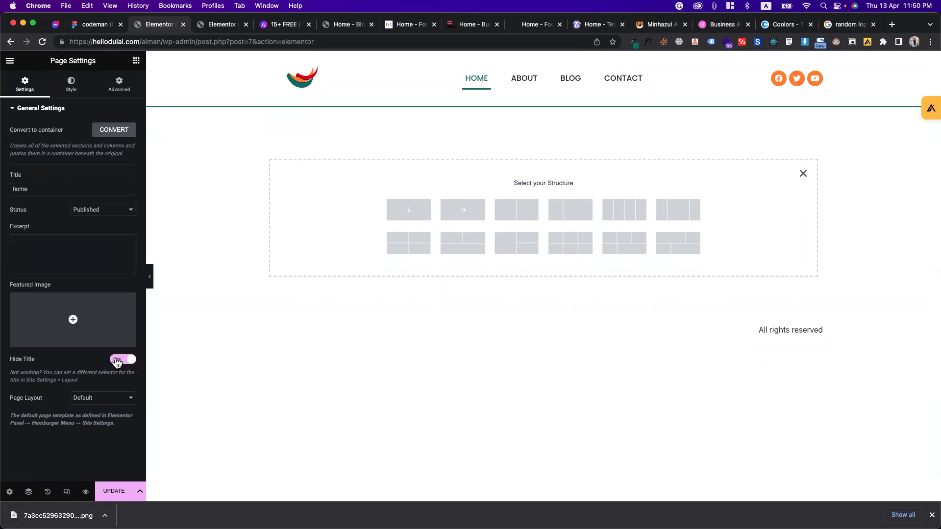
click(112, 491)
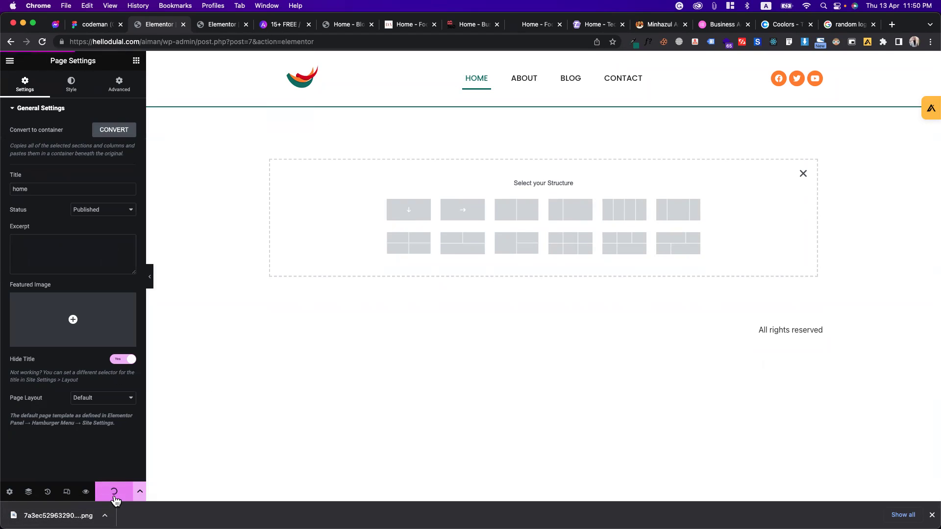
Step: Switch the home page's Page Layout from Default to an option that keeps the site header and footer
click(136, 61)
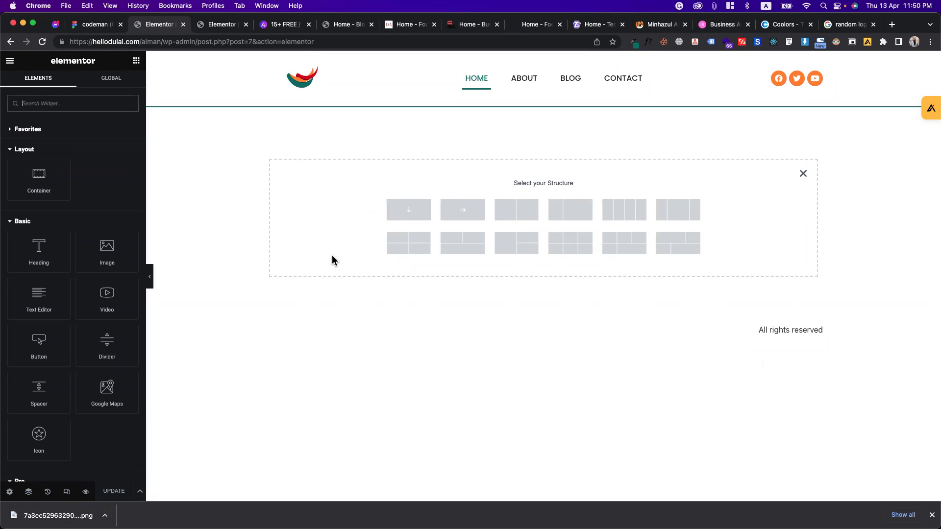
click(9, 491)
click(125, 362)
click(125, 363)
click(119, 398)
click(114, 419)
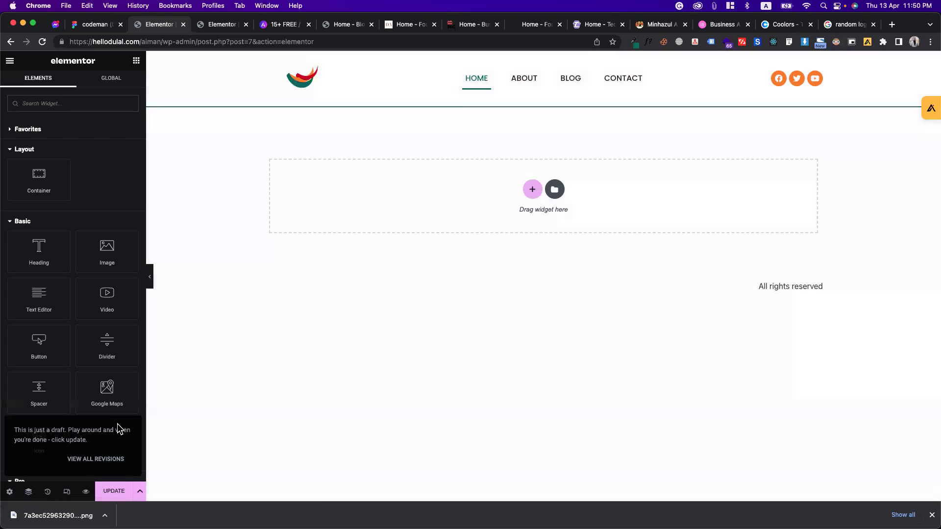
Step: Add a single container with vertical (downward) direction to the home page
click(532, 190)
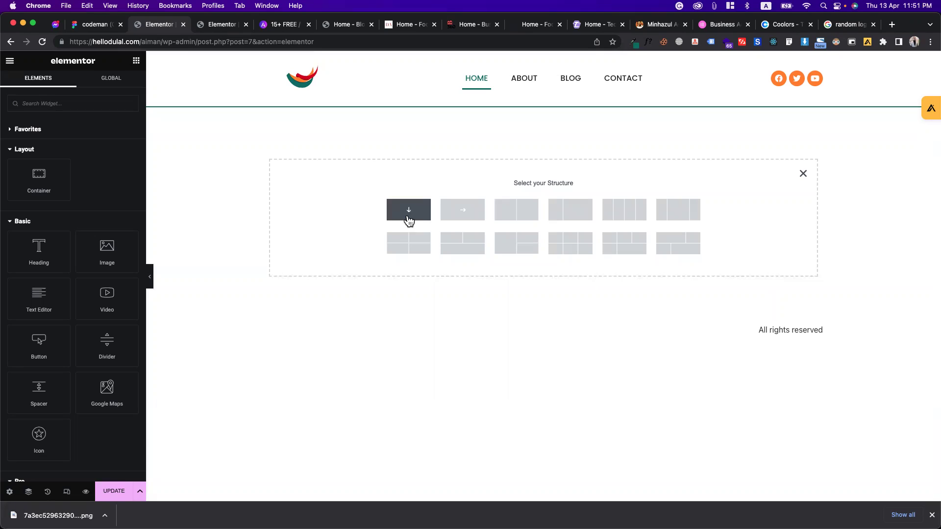
click(416, 215)
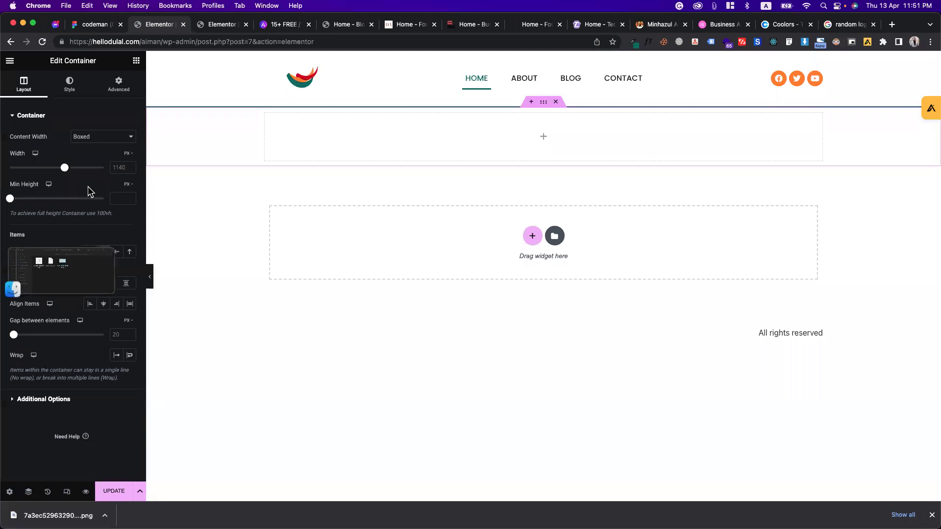
Step: Set the container's minimum height to about 593 px, and delete the container from the home page
drag(11, 201, 42, 200)
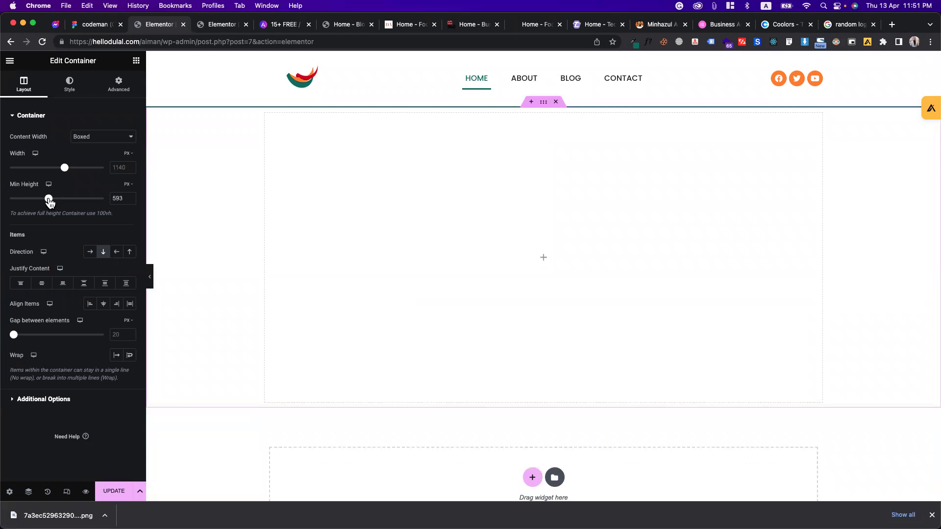
click(556, 102)
Step: Try three preset structures, deleting each: a tall box beside two stacked ones, a narrow-wide pair, and a staggered four-box layout
click(532, 190)
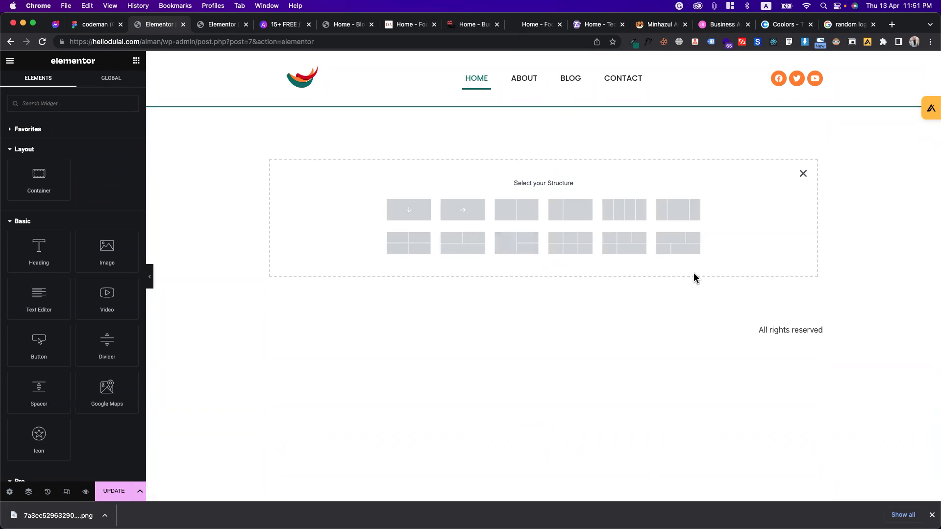
click(521, 249)
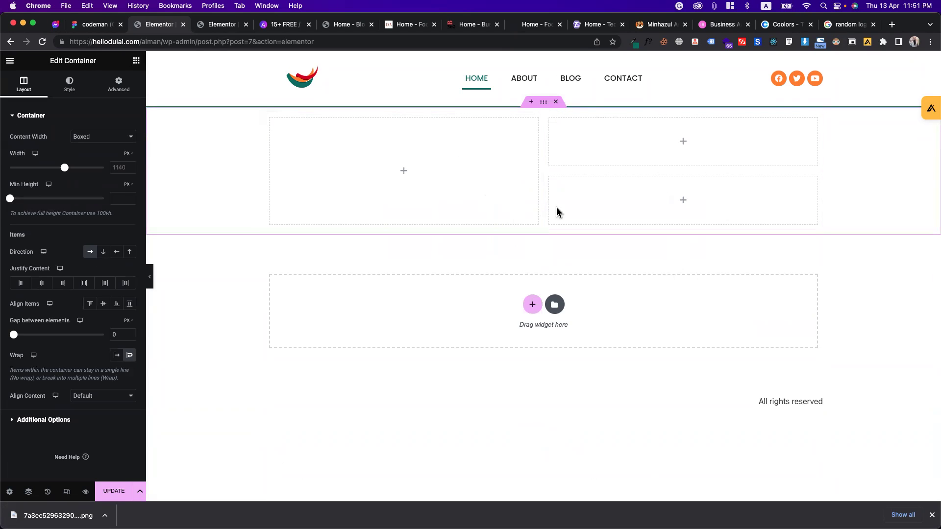
click(555, 103)
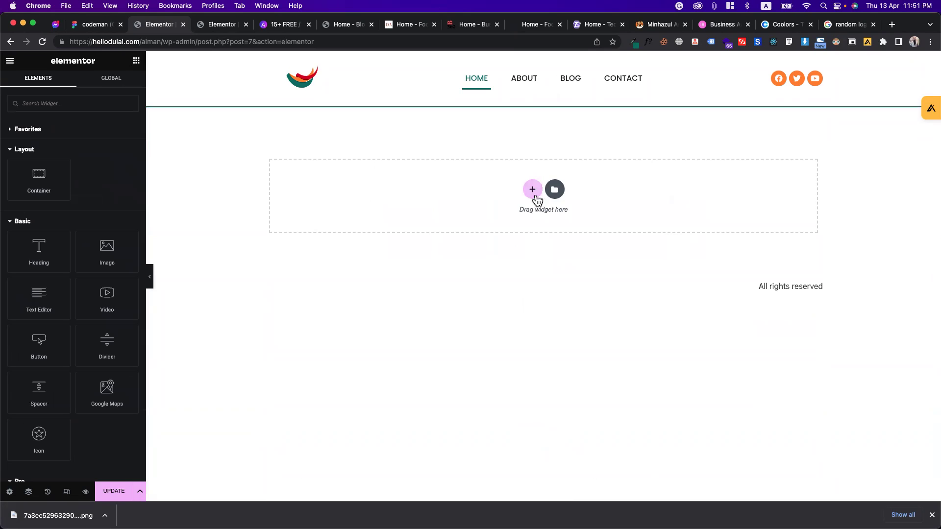
click(532, 189)
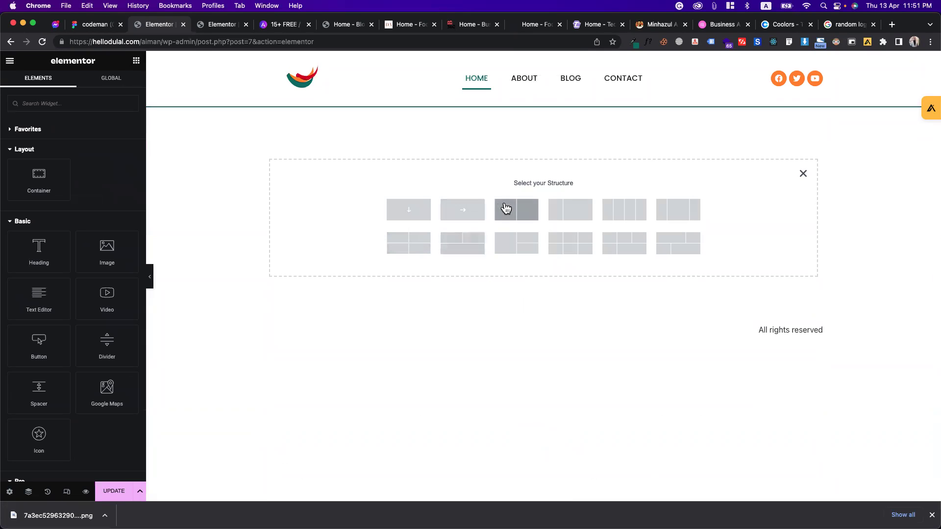
click(570, 219)
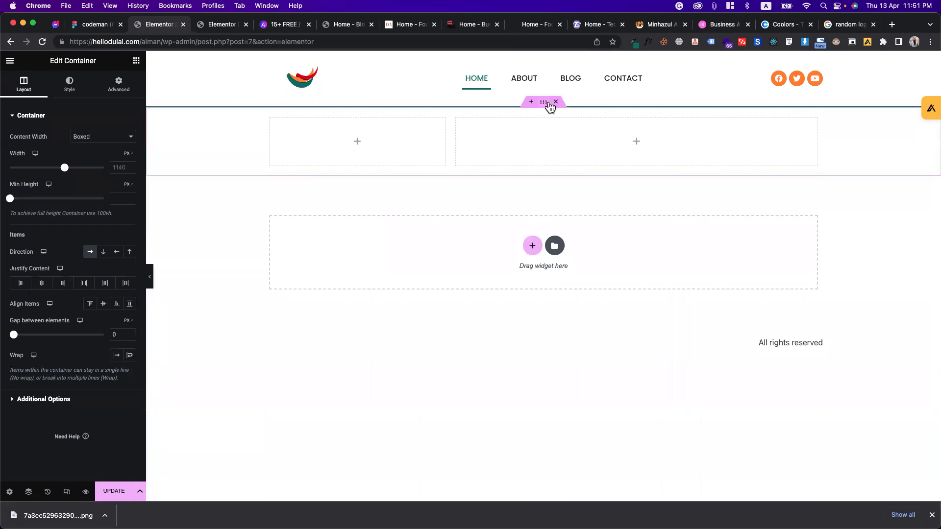
click(555, 101)
click(537, 194)
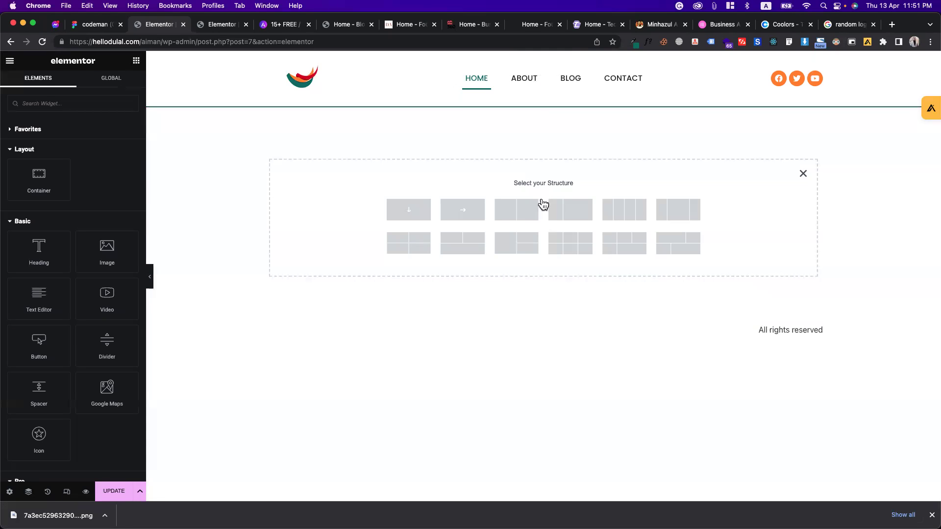
click(673, 249)
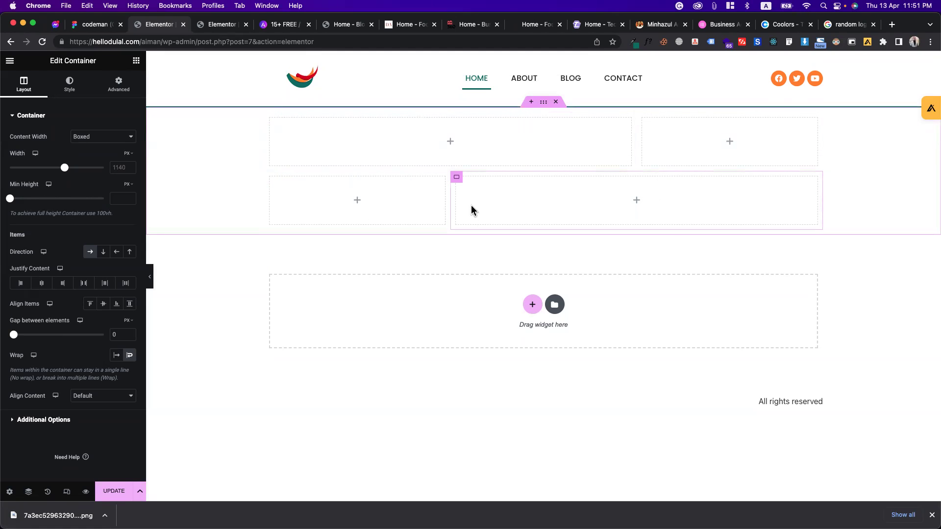
click(556, 102)
Step: Add a single Direction Column container to the home page and fill it with a Heading widget and a duplicate of it
click(531, 189)
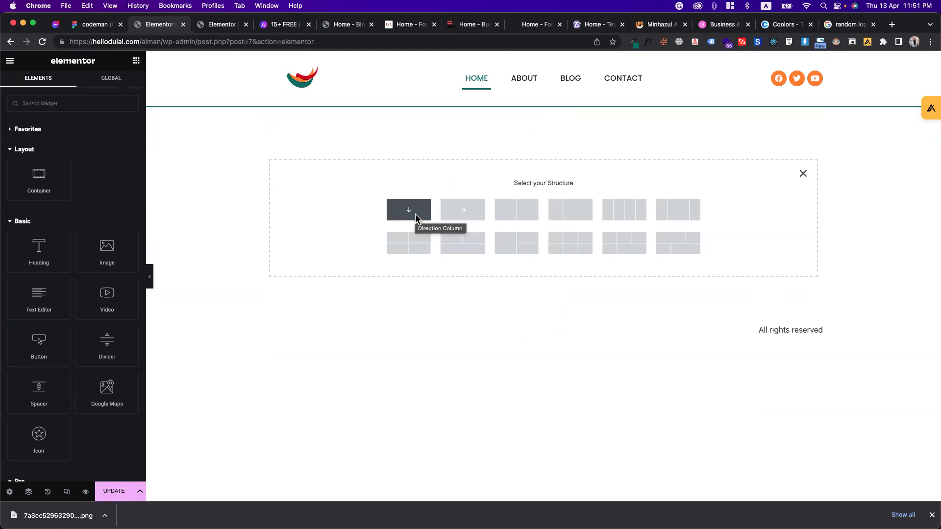
click(416, 213)
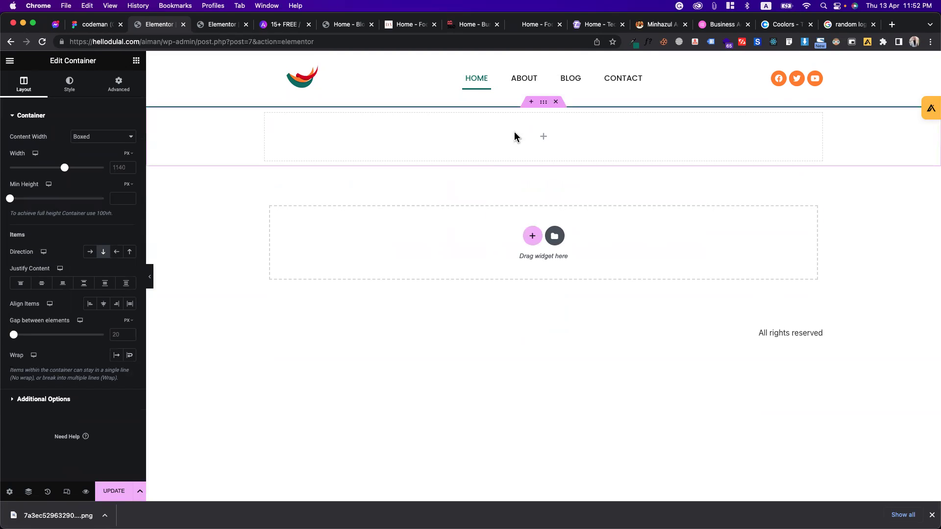
click(136, 60)
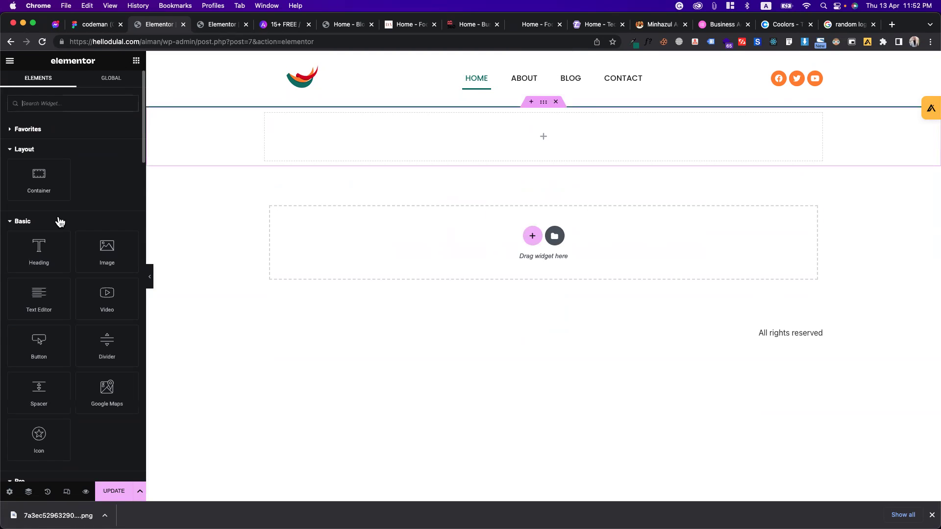
drag(39, 248, 382, 140)
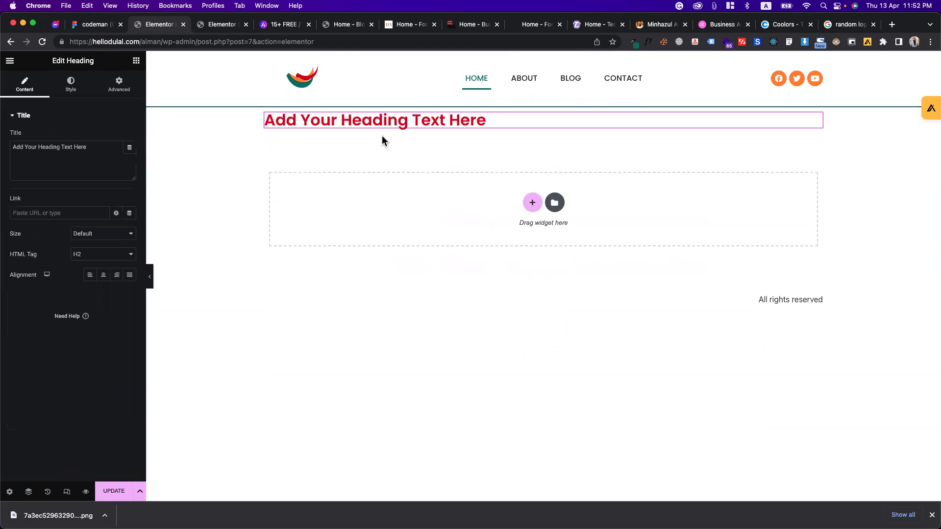
click(137, 61)
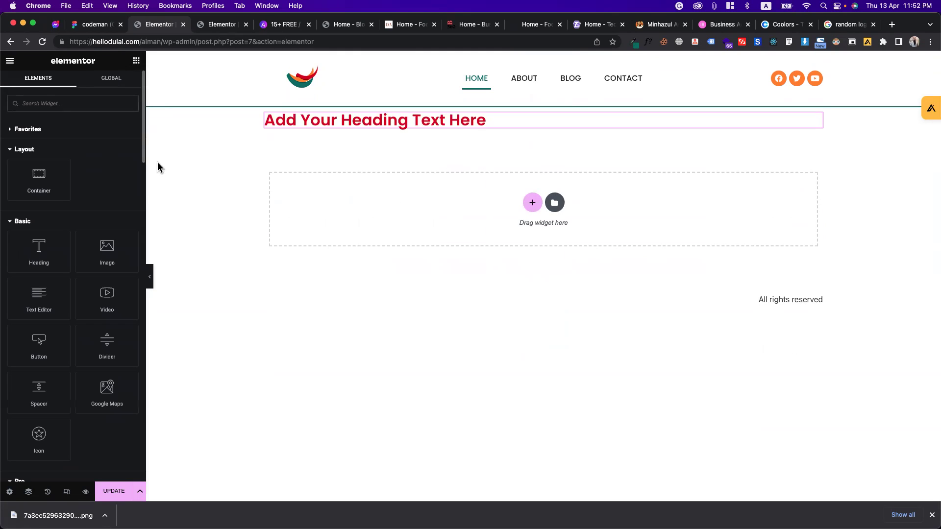
right_click(319, 122)
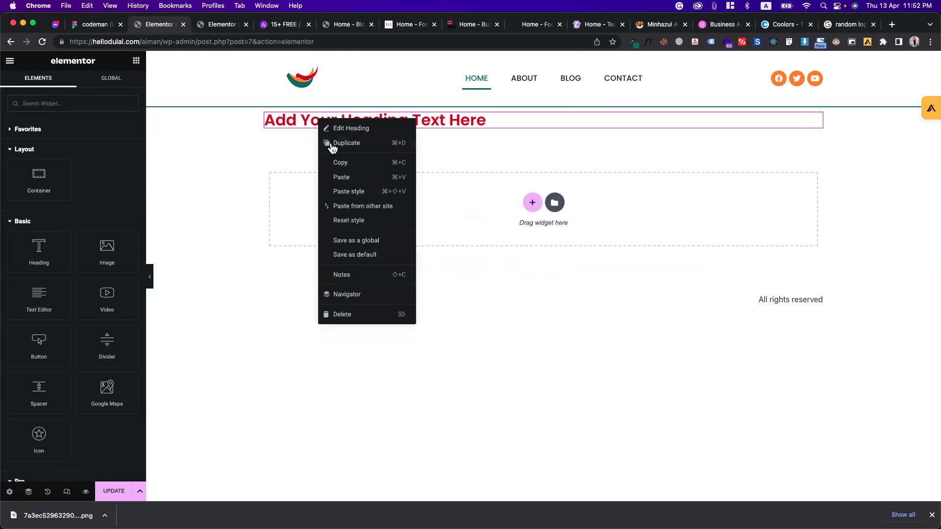
click(346, 143)
Step: Set the lower heading's title to "Taking Your Business To The Next Level", copied from the Business Advisor Blog kit preview
click(718, 26)
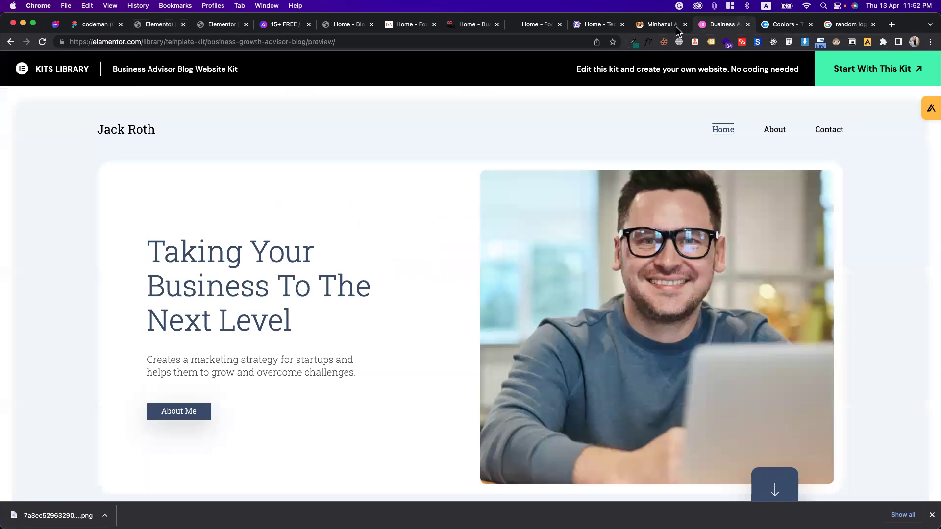
drag(156, 245, 300, 326)
key(super+c)
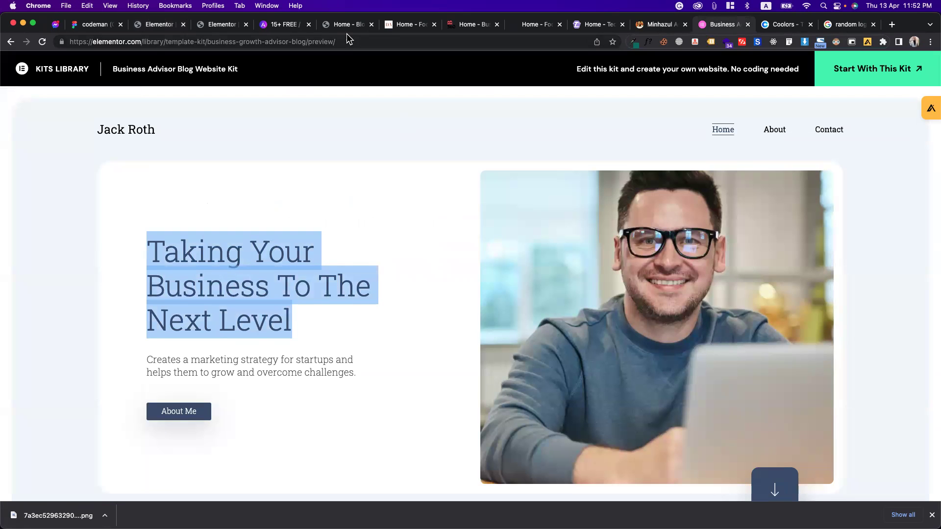
click(317, 25)
click(207, 24)
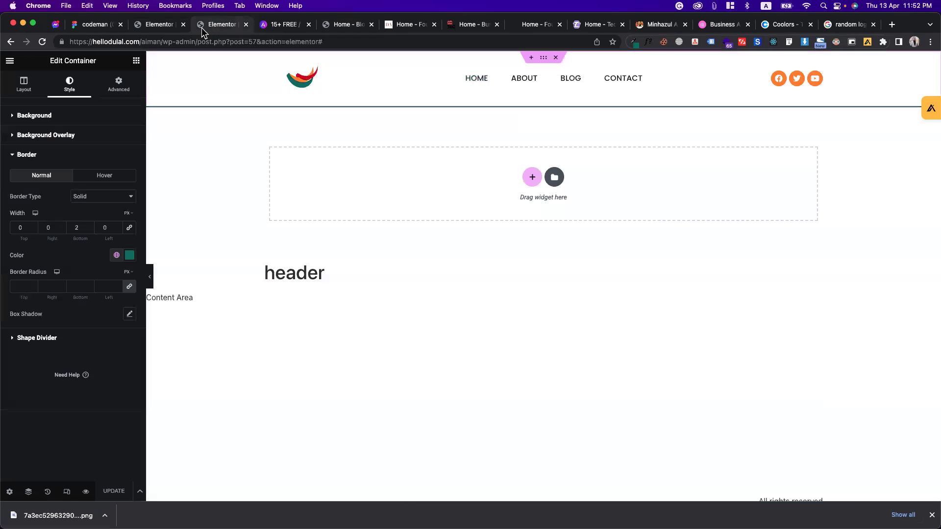
click(151, 20)
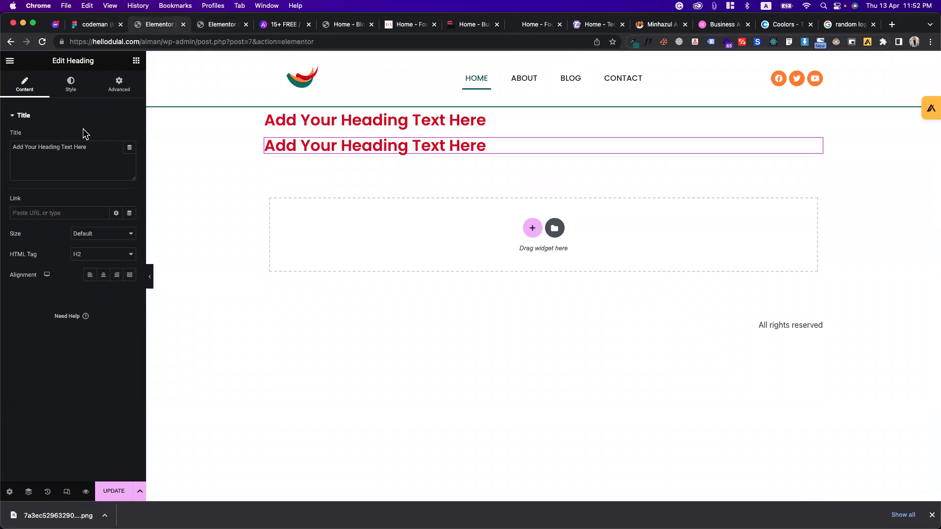
triple_click(87, 147)
key(super+v)
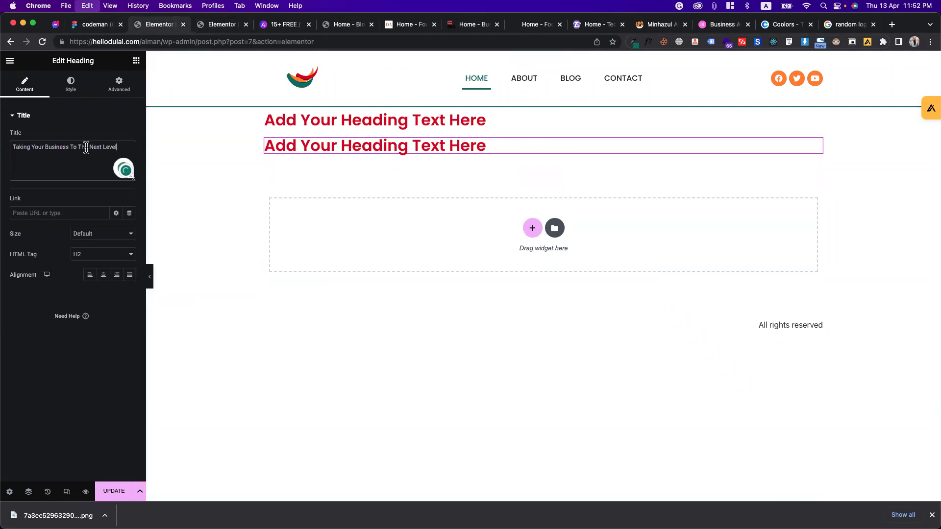
Step: Change the upper heading's title to "WELCOME" in capital letters
click(504, 117)
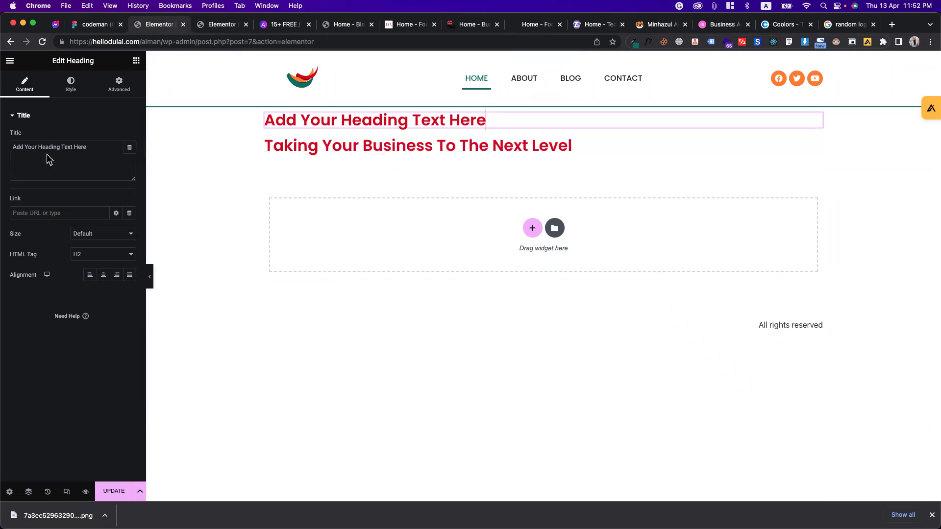
triple_click(59, 148)
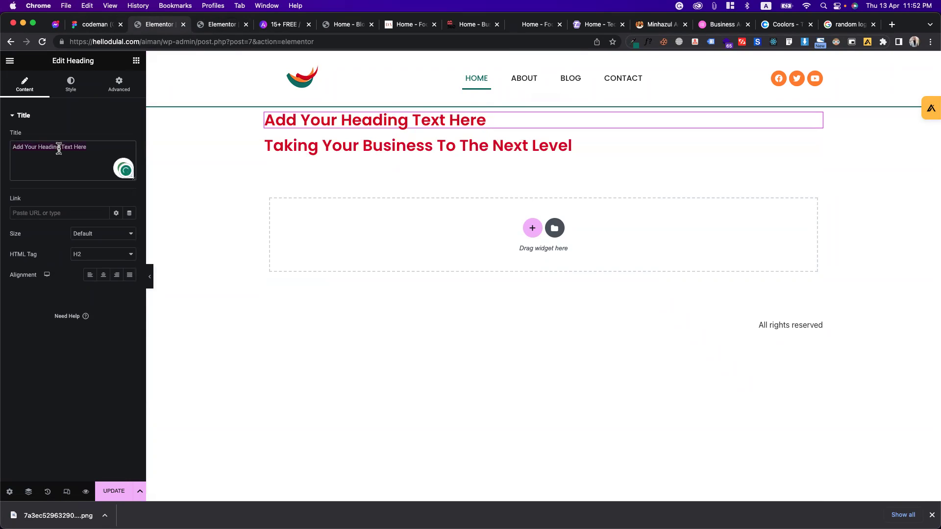
text(welcom)
key(BackSpace)
key(BackSpace)
key(BackSpace)
key(BackSpace)
key(BackSpace)
key(BackSpace)
text(WELCOME)
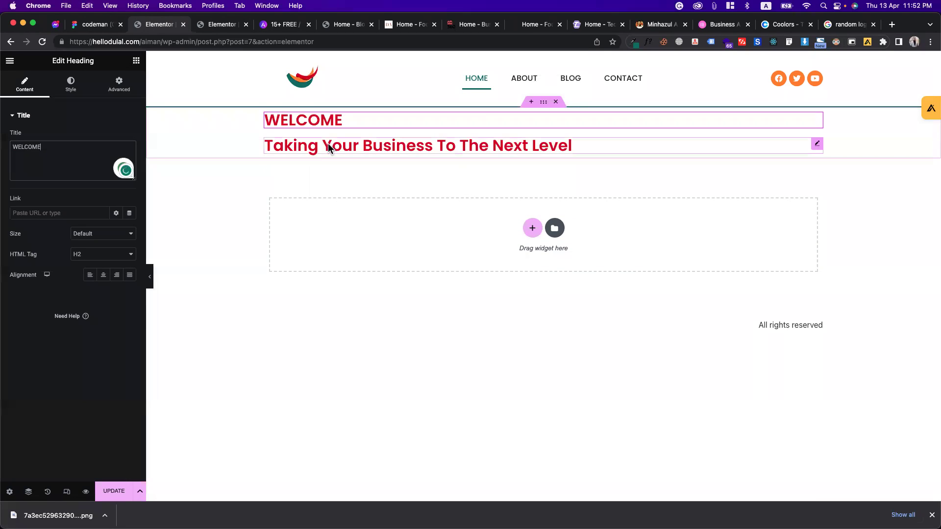
Step: Duplicate the headline and set the copy's text to "Creates a marketing strategy for startups and helps them to grow and overcome challenges." from the Business Advisor kit
right_click(618, 146)
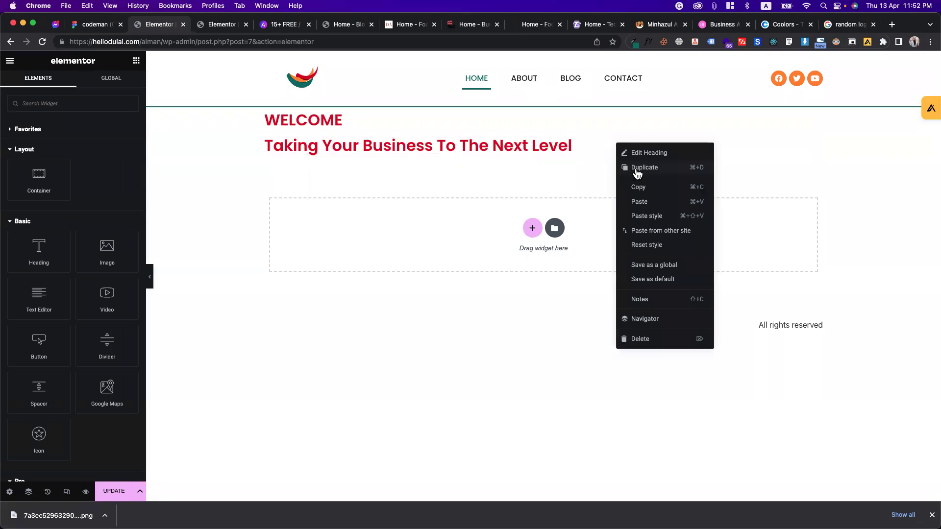
click(633, 166)
click(662, 27)
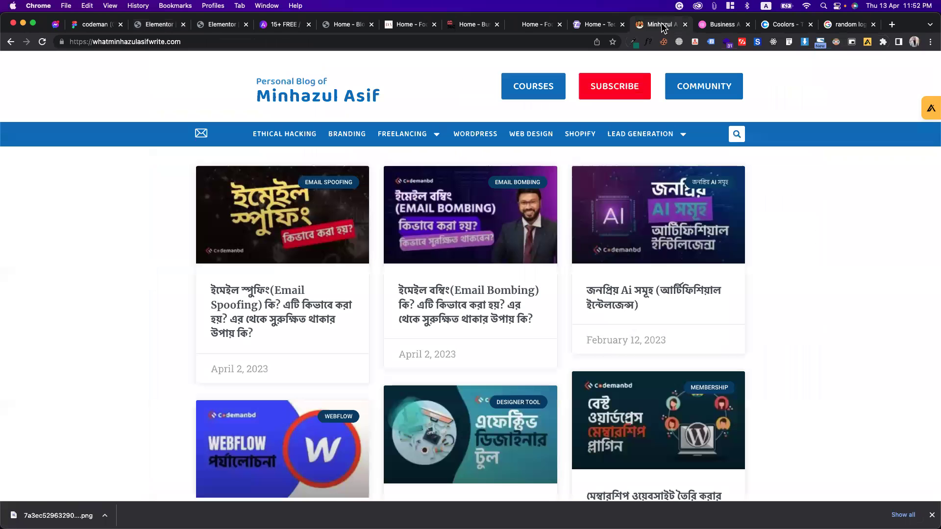
click(579, 28)
click(534, 29)
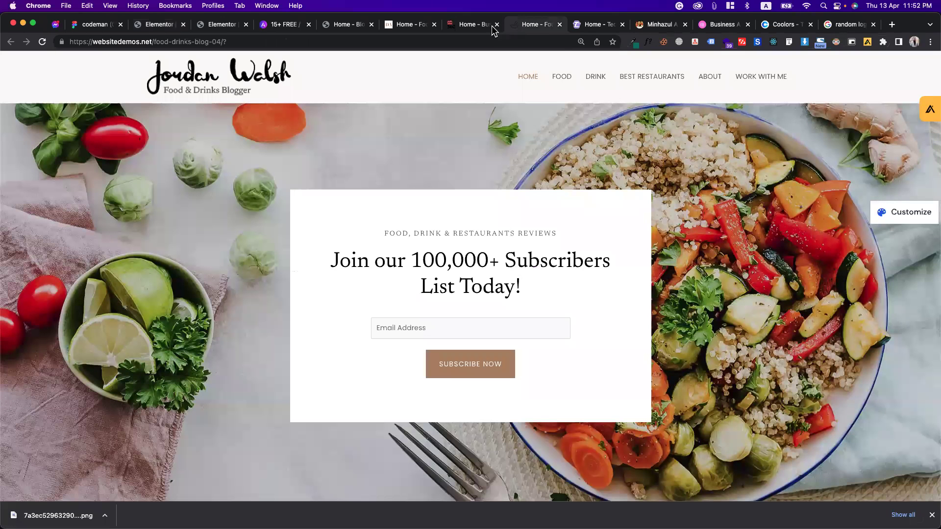
click(466, 30)
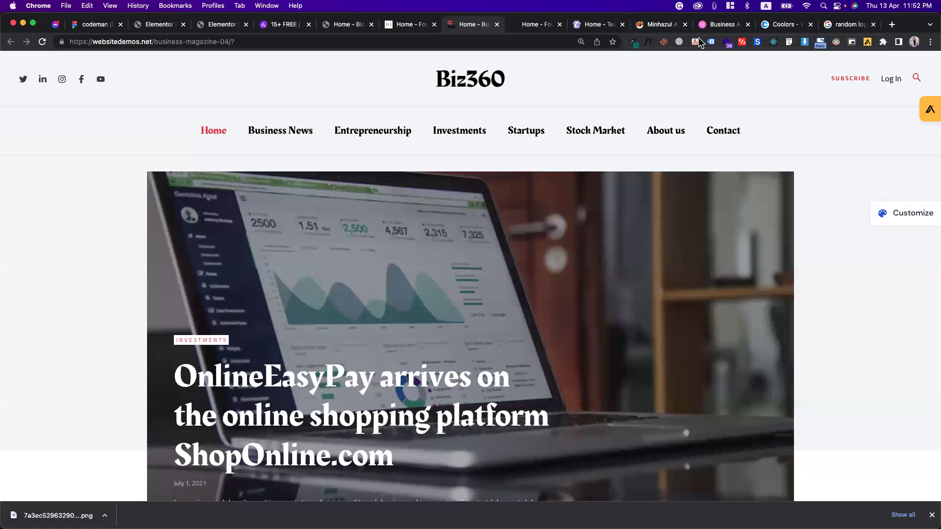
click(719, 30)
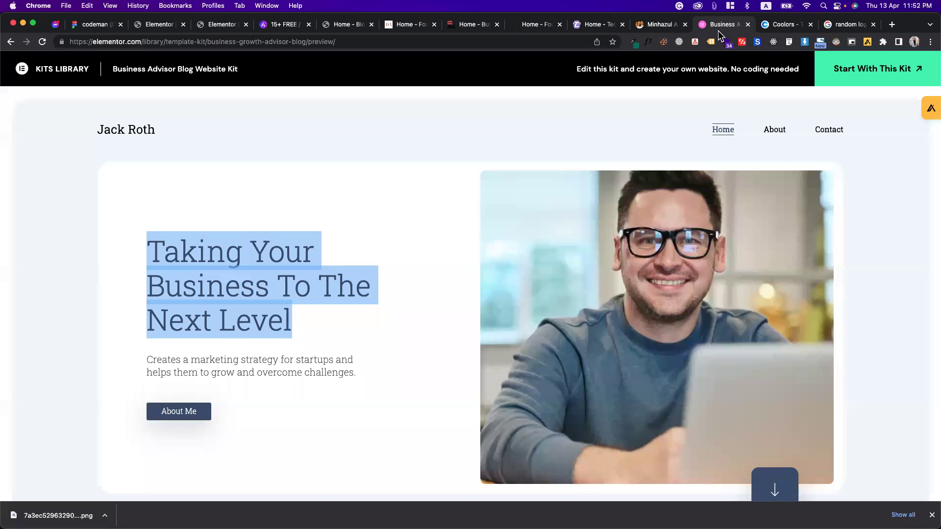
triple_click(201, 356)
key(super+c)
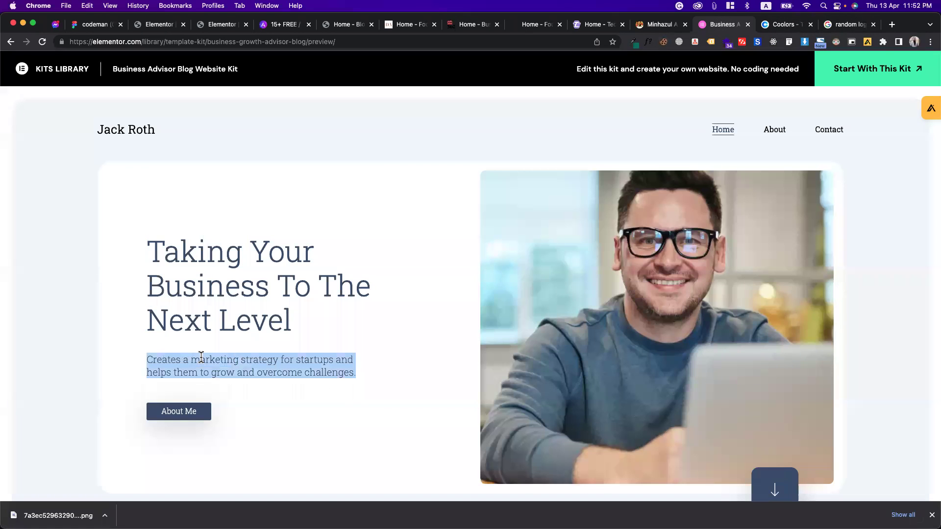
click(216, 27)
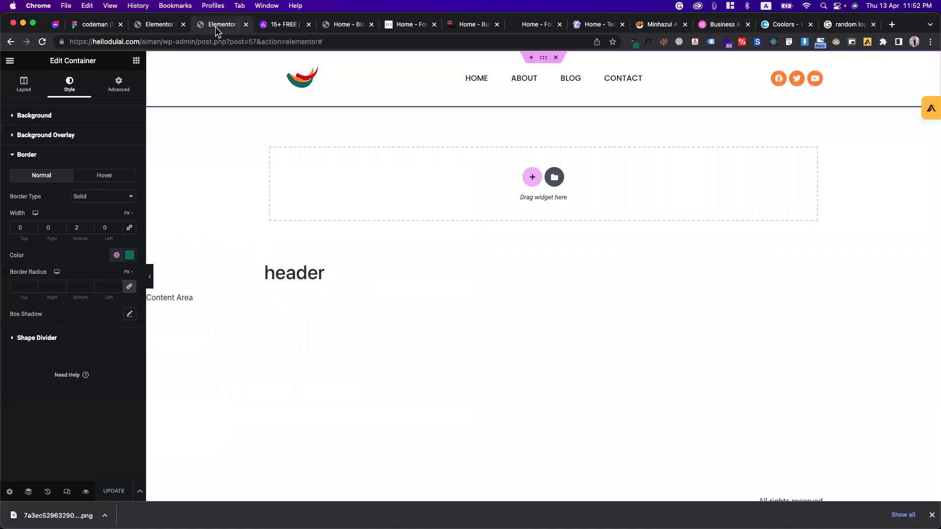
click(156, 25)
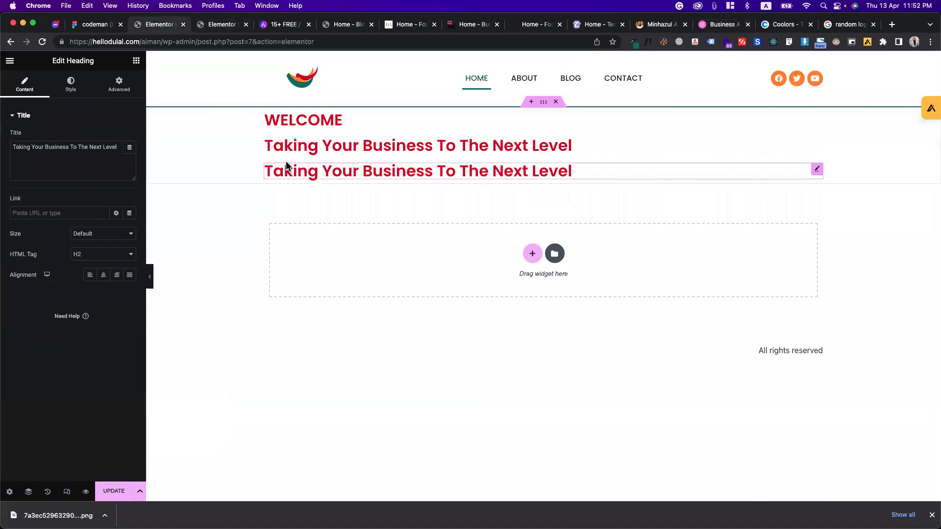
triple_click(57, 142)
key(super+v)
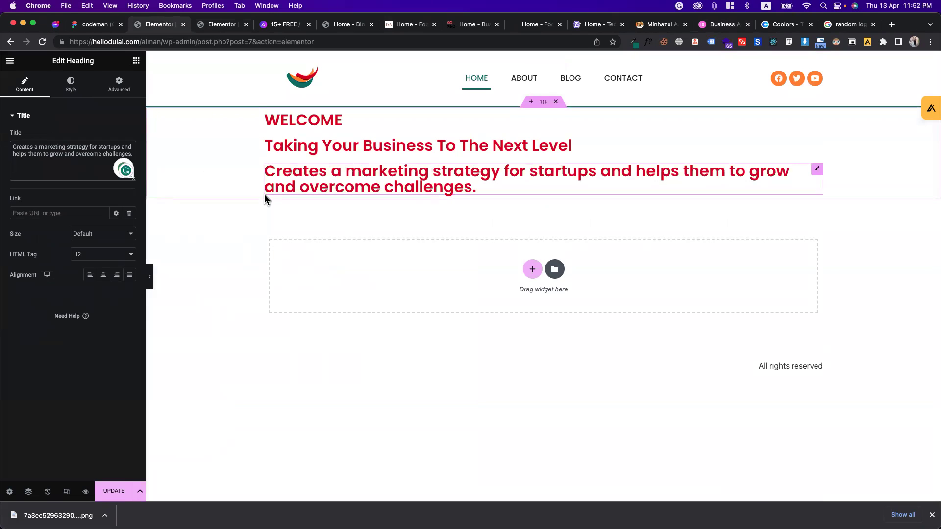
Step: Set the HTML tag of the WELCOME heading to p and that of the "Taking Your Business To The Next Level" heading to H1
click(372, 120)
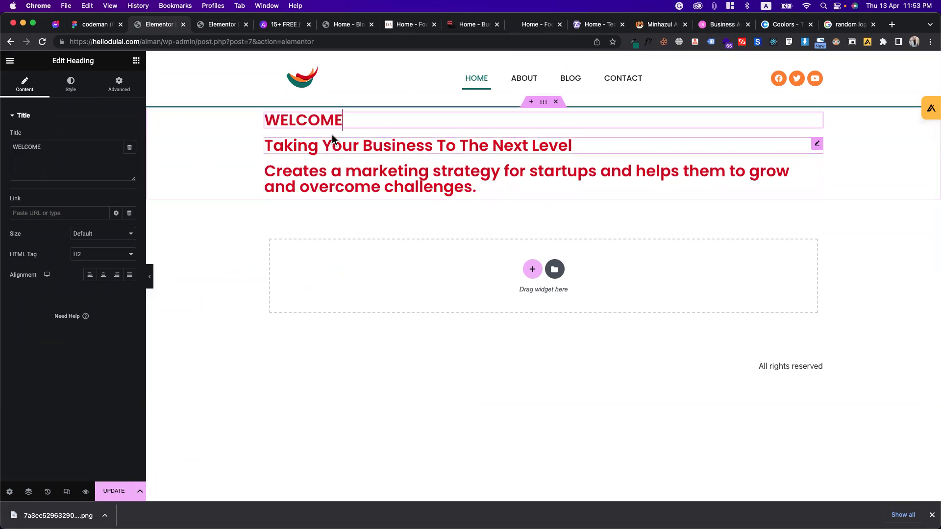
click(130, 254)
click(104, 326)
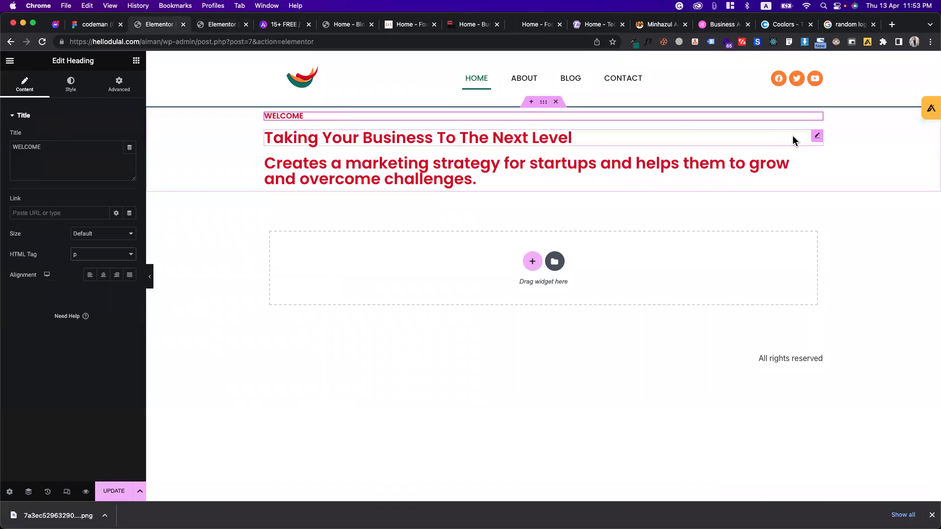
click(816, 135)
click(74, 255)
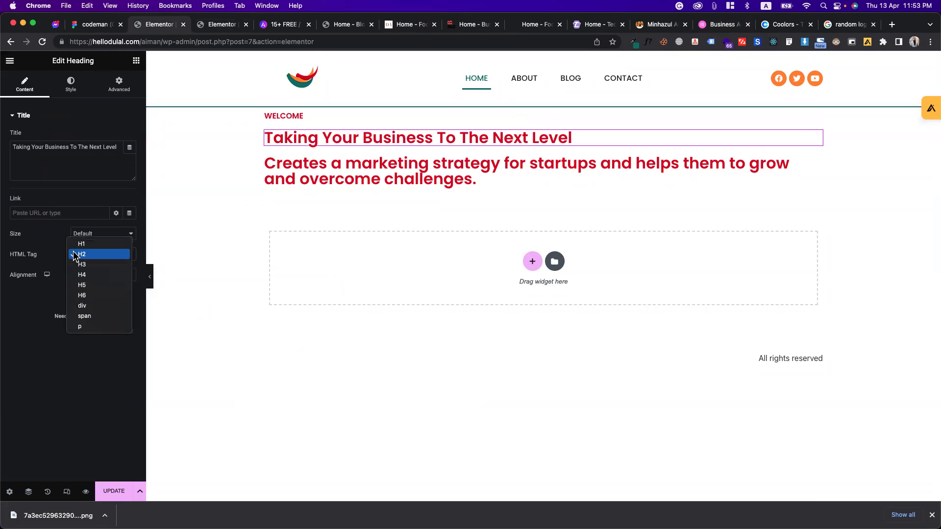
click(99, 244)
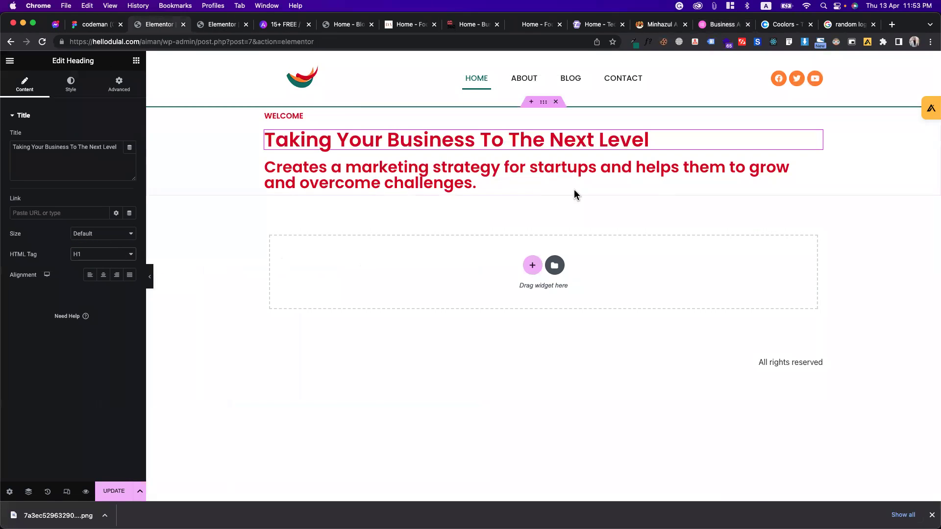
Step: Set the HTML tag of the "Creates a marketing strategy" heading to p
click(816, 165)
click(83, 254)
click(84, 329)
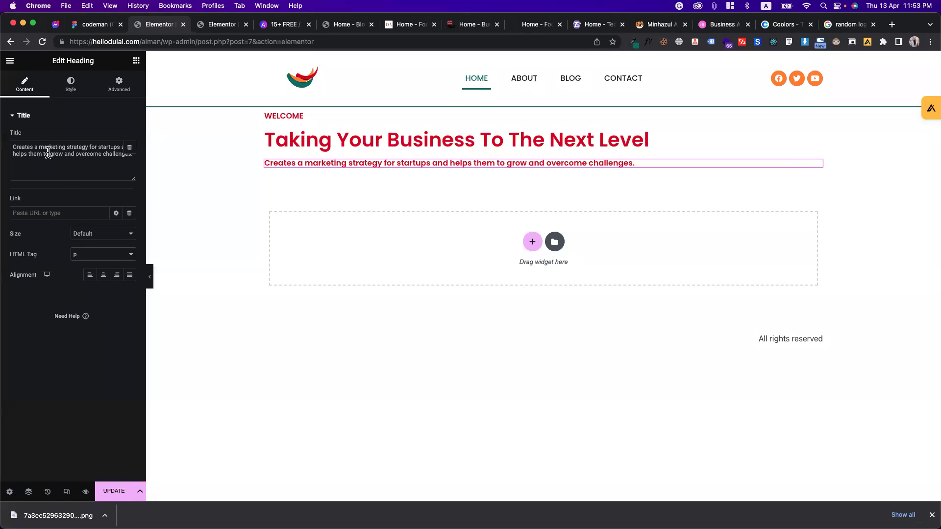
drag(50, 154, 88, 154)
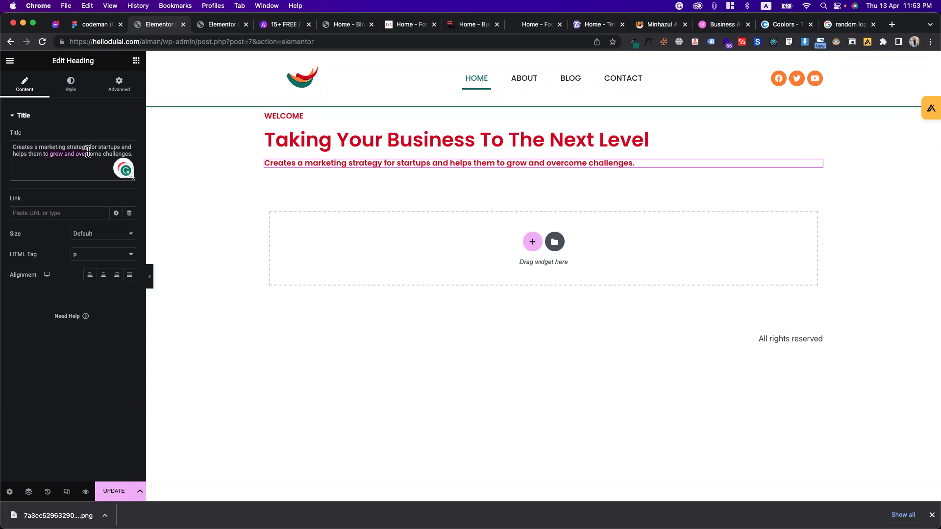
Step: Add a Text Editor widget between the "Taking Your Business To The Next Level" headline and the description heading
click(136, 60)
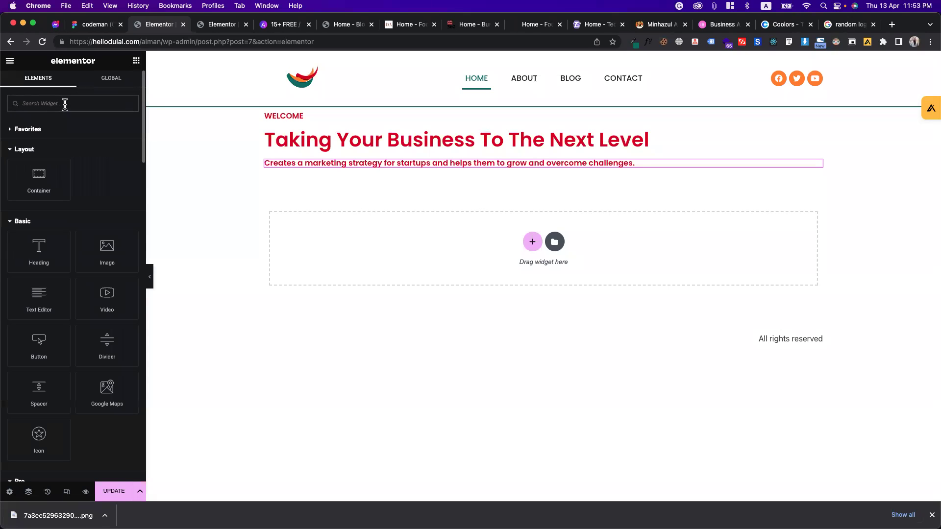
text(TEXT)
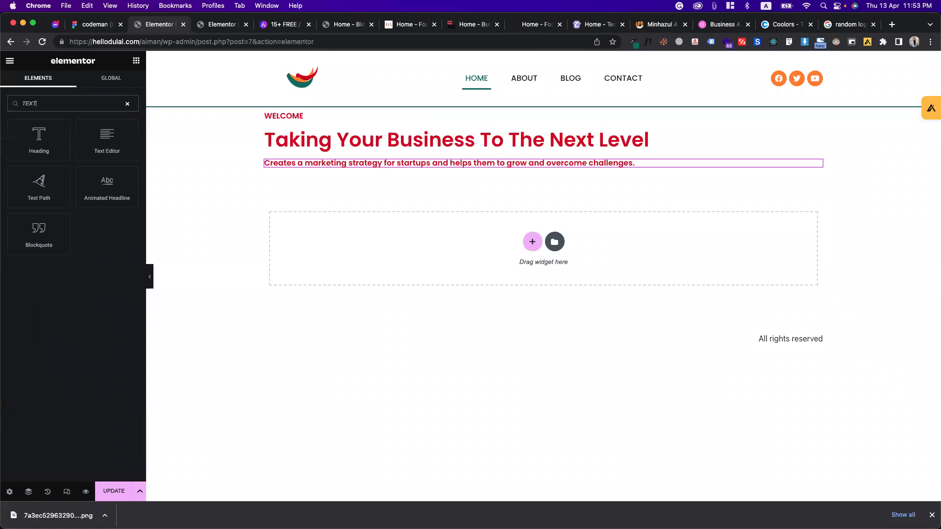
drag(109, 143, 315, 162)
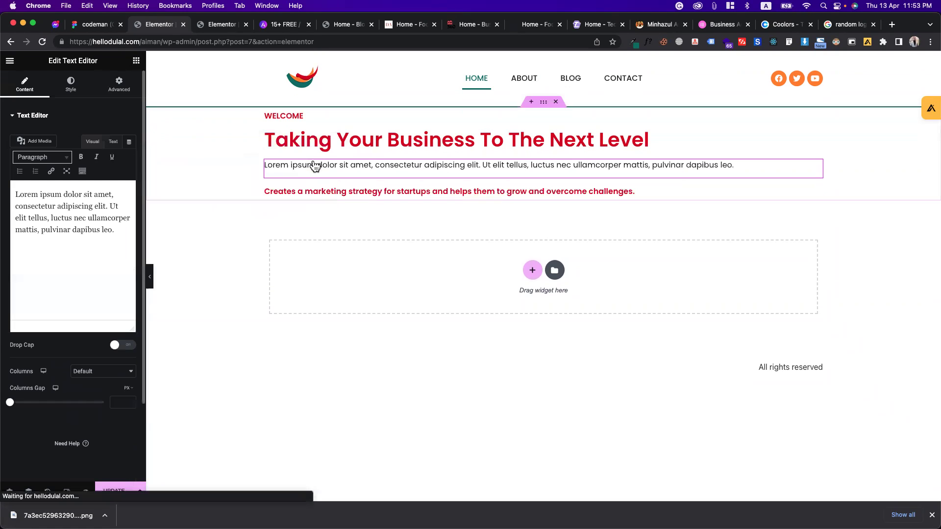
Step: Move the "Creates a marketing strategy for startups..." text out of the bottom heading into the Text Editor, replacing its placeholder text
click(613, 190)
click(37, 162)
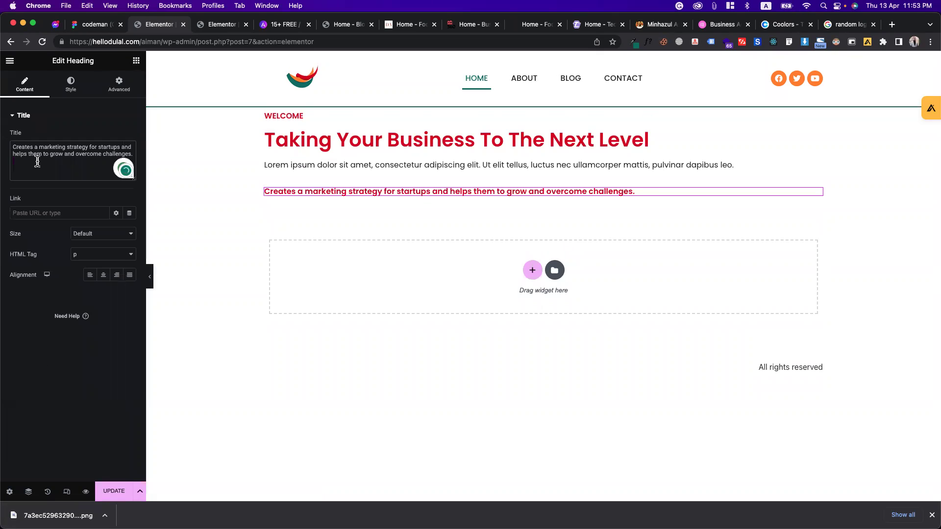
key(super+a)
key(BackSpace)
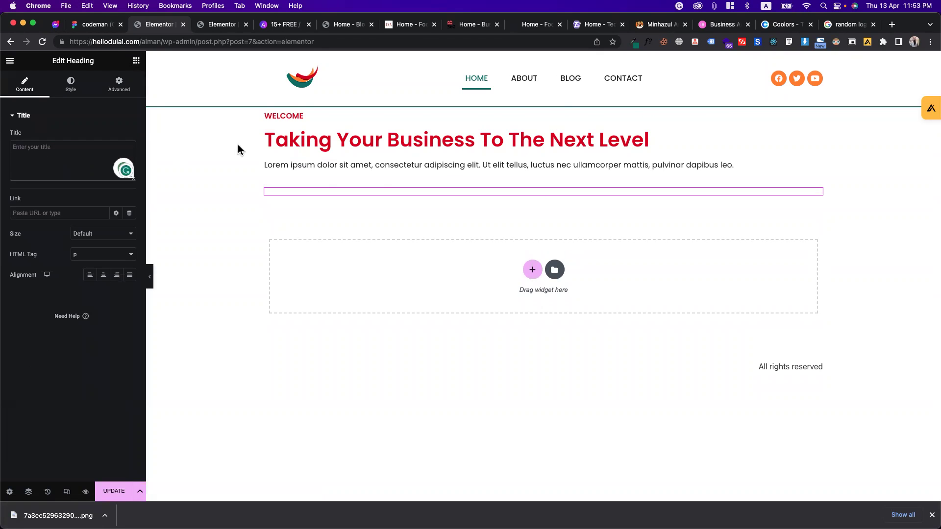
click(313, 168)
click(93, 210)
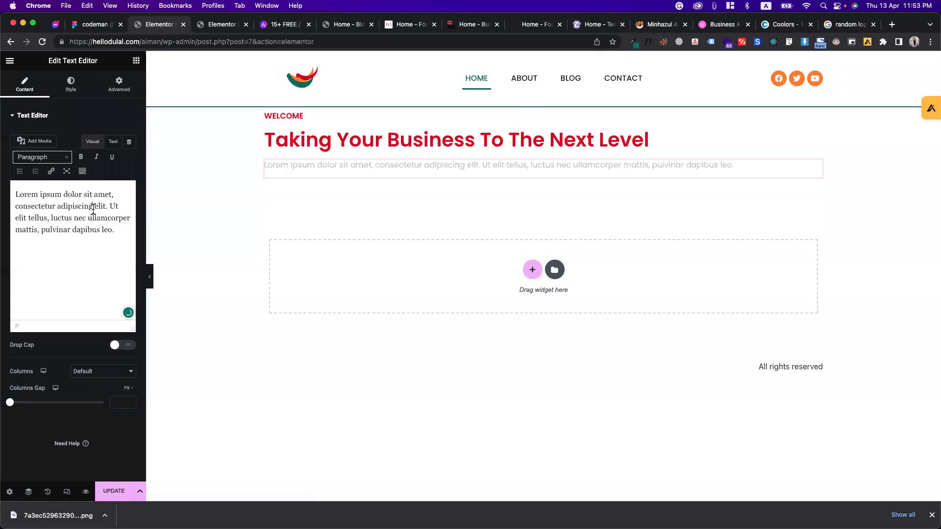
key(super+a)
key(super+v)
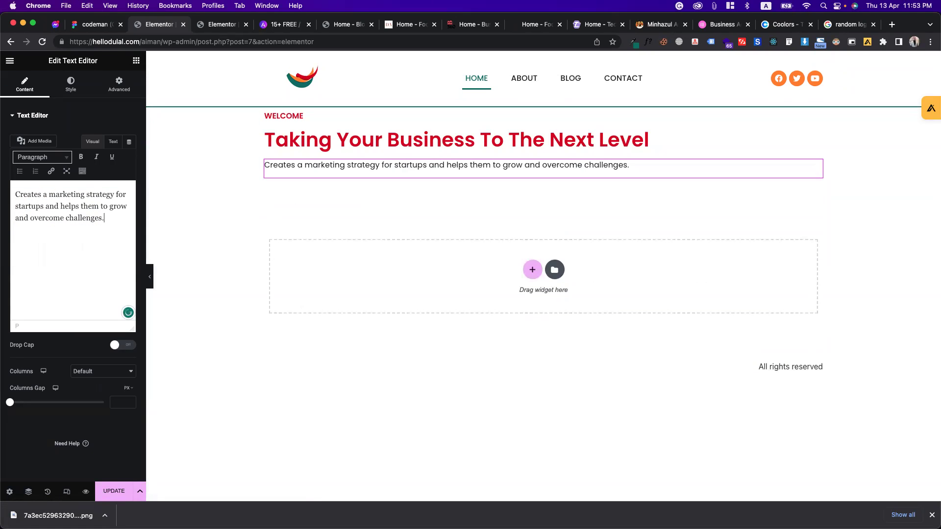
Step: Delete the emptied heading below the description paragraph
click(322, 192)
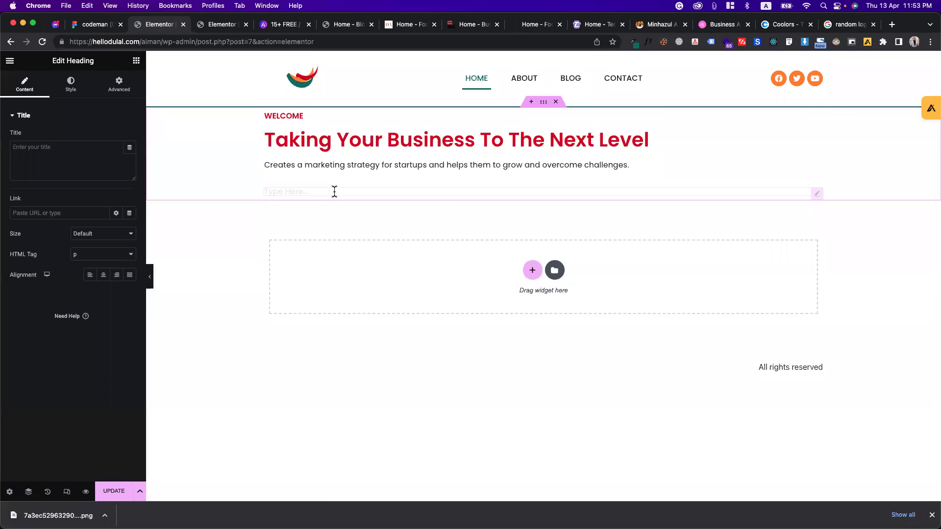
right_click(335, 191)
click(341, 389)
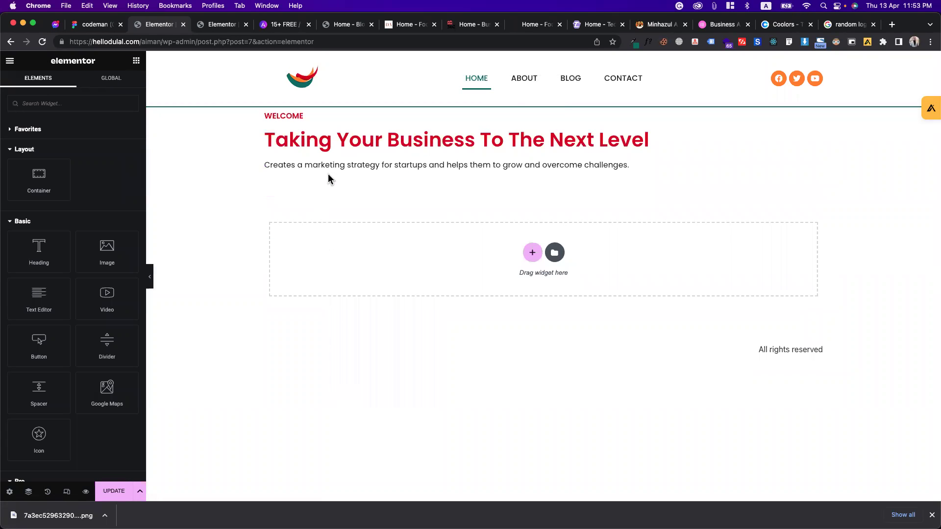
Step: Make the words "marketing strategy" in the description paragraph bold and colour them dark blue
click(334, 164)
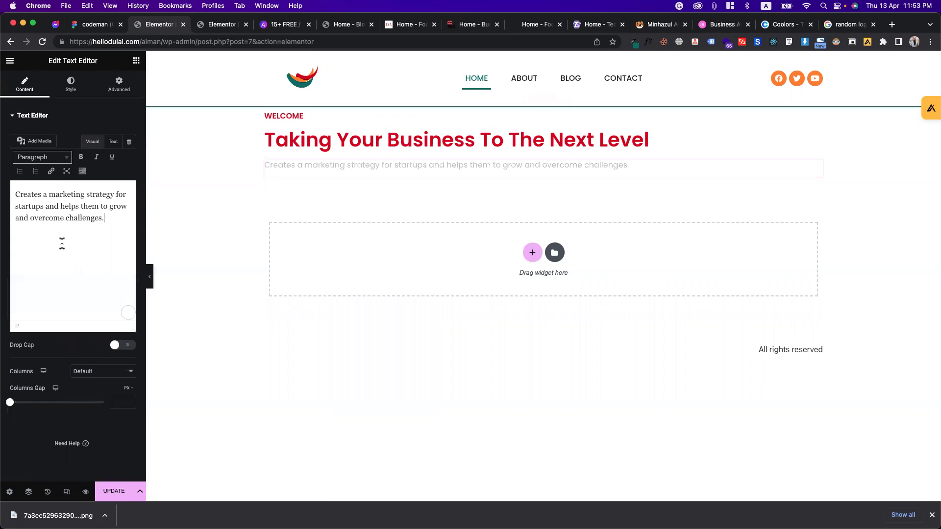
drag(49, 194, 112, 195)
click(81, 157)
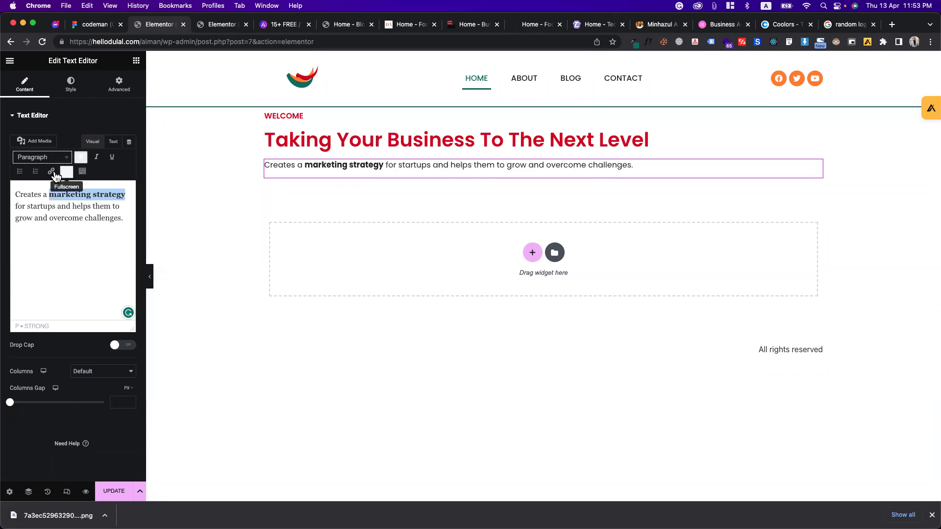
click(83, 171)
click(61, 191)
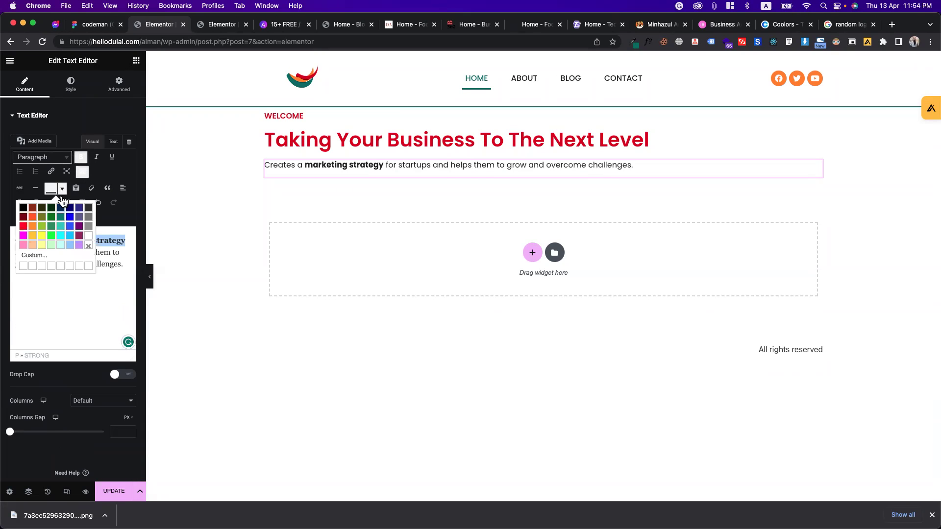
click(60, 246)
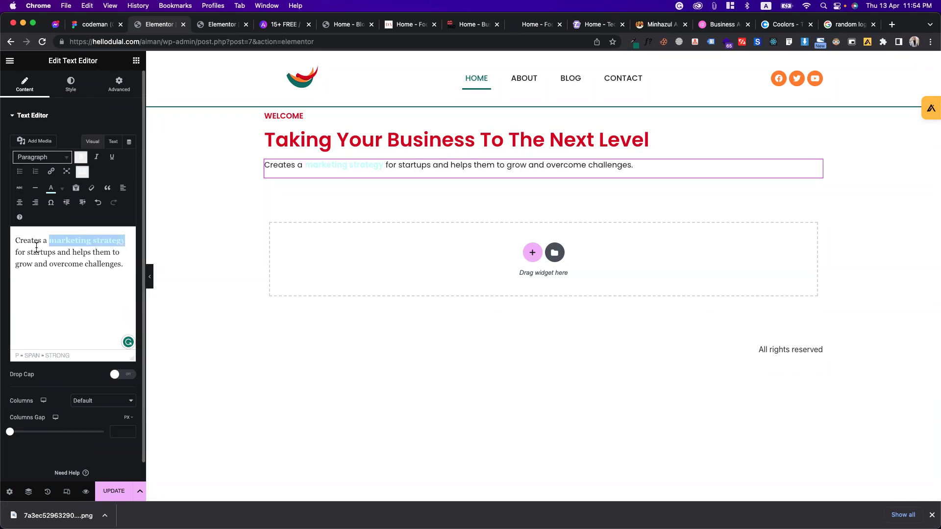
click(61, 189)
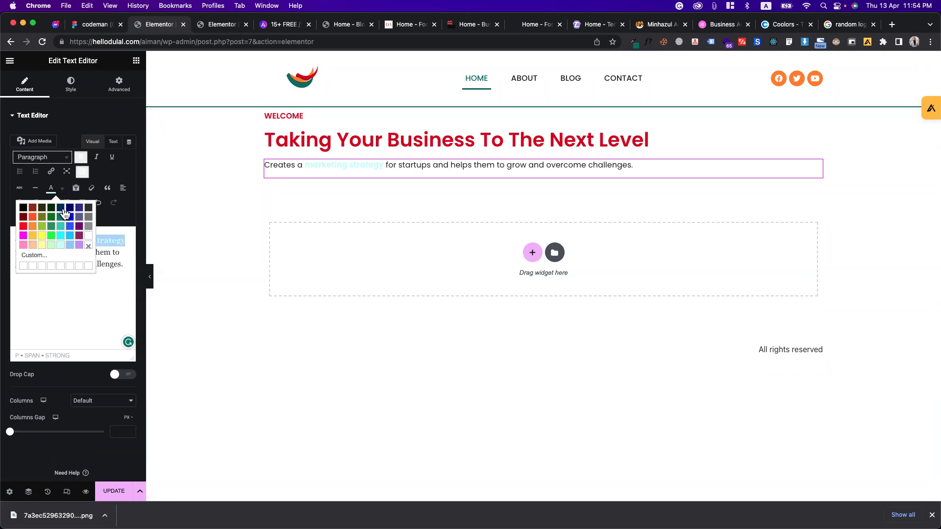
click(78, 211)
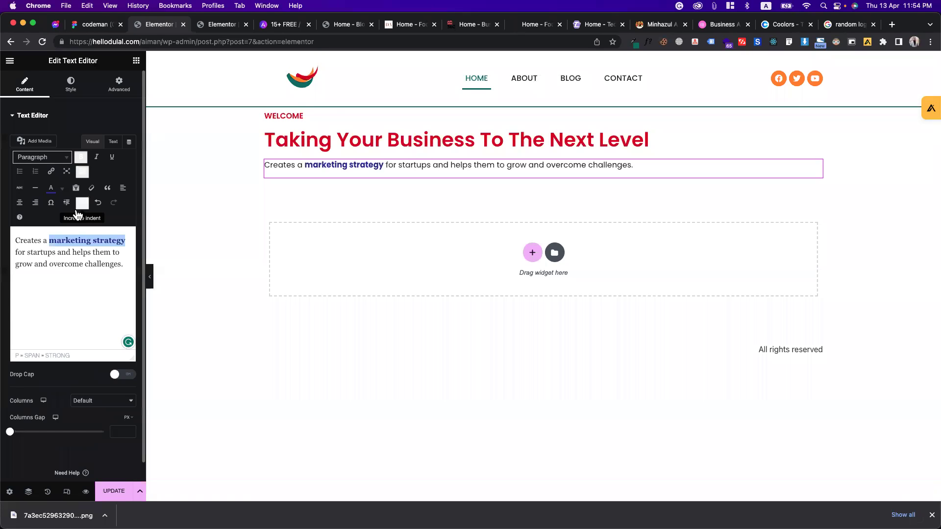
Step: Colour the word "overcome" in the description dark red and make it underlined and bold
drag(49, 265, 81, 265)
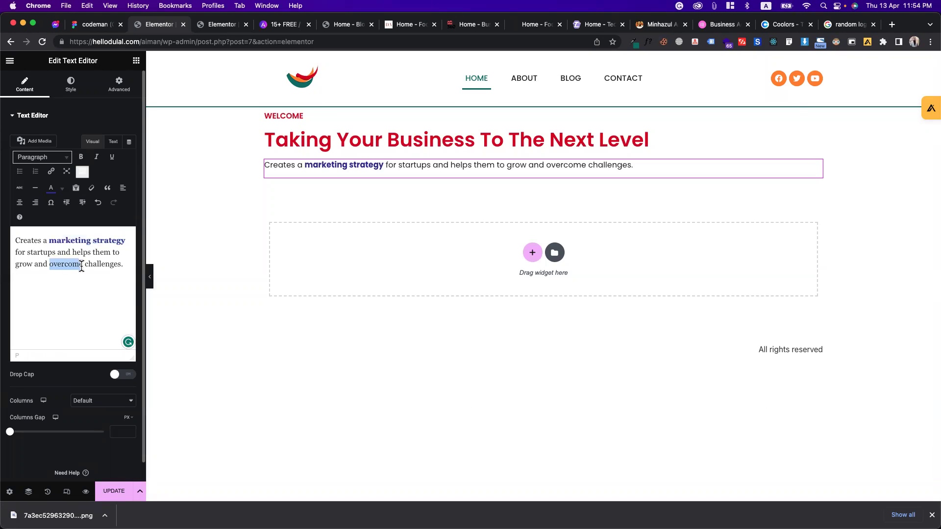
click(62, 188)
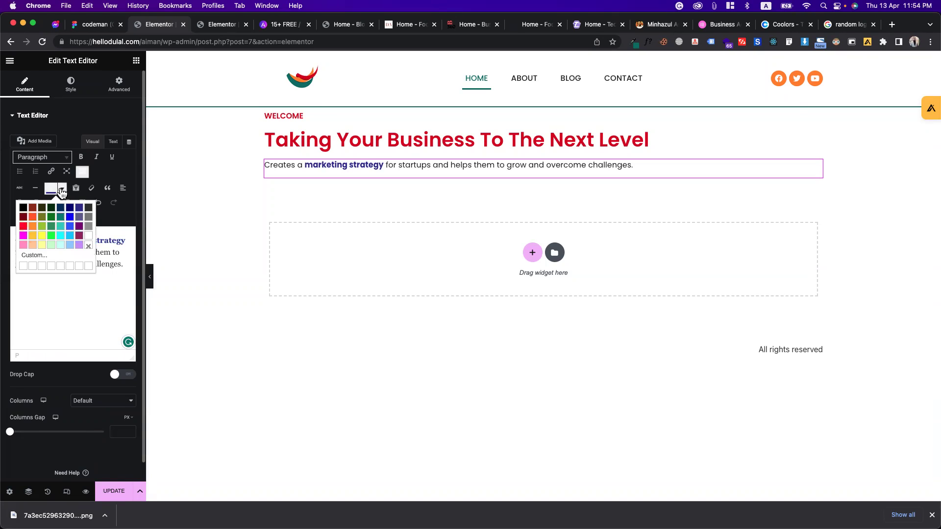
click(32, 211)
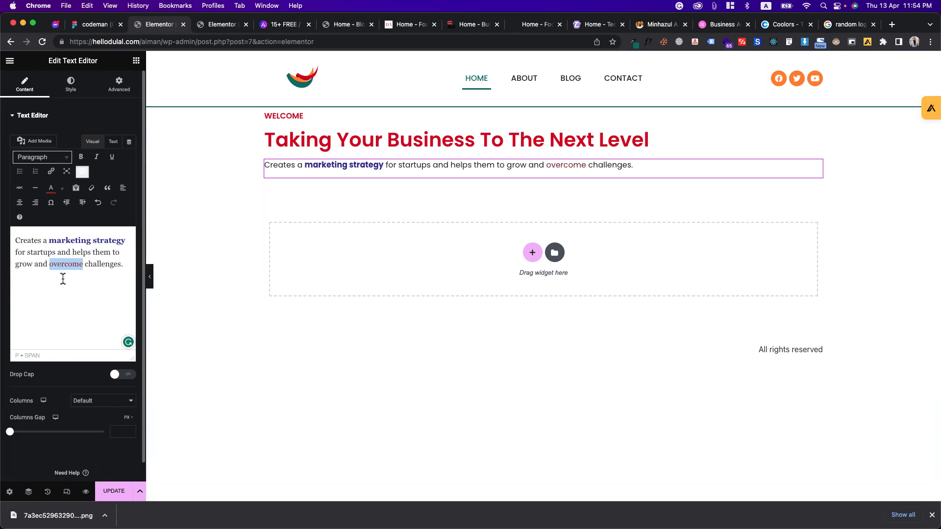
key(super+u)
key(super+b)
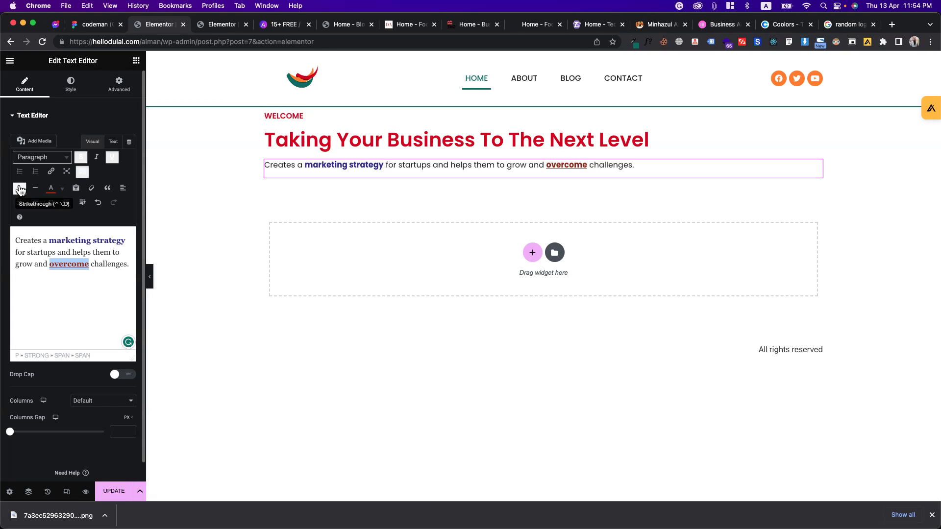
Step: Try strikethrough on the word "overcome" and blockquote formatting on the description paragraph, removing each again
click(19, 190)
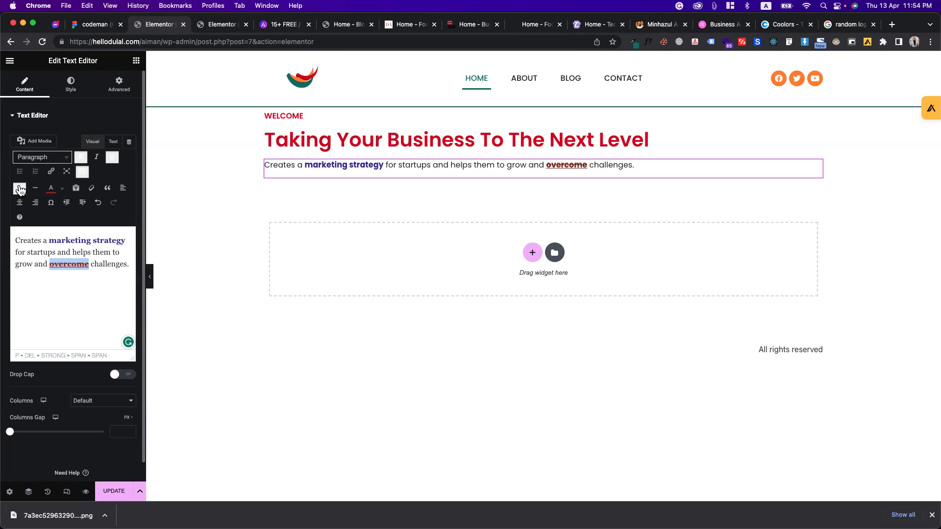
click(20, 190)
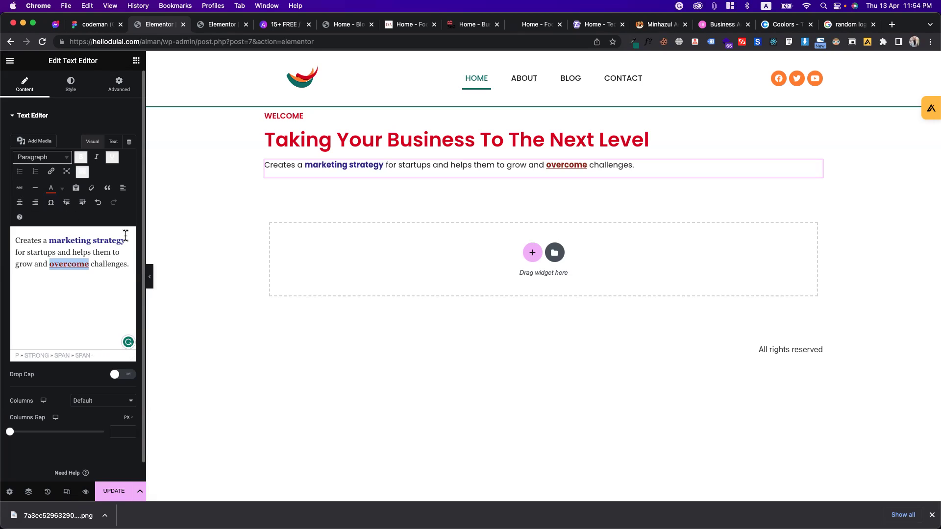
click(109, 190)
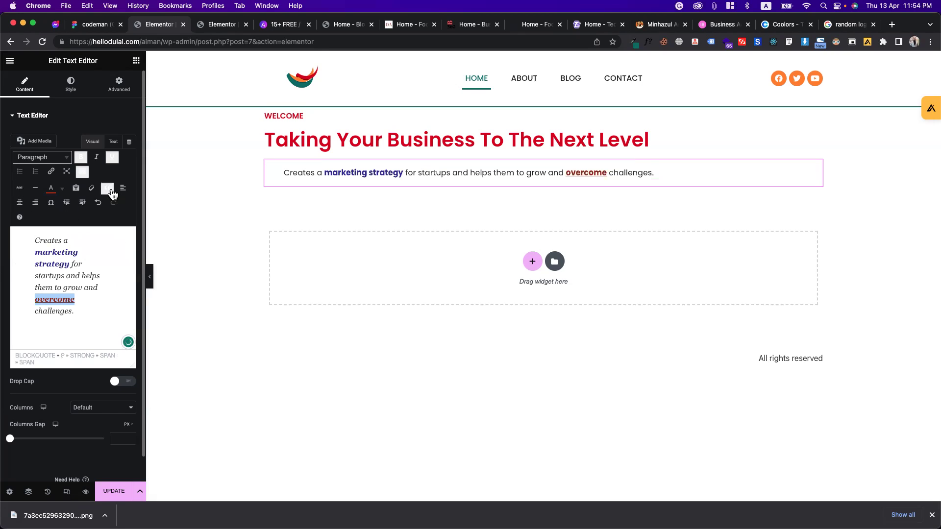
click(108, 190)
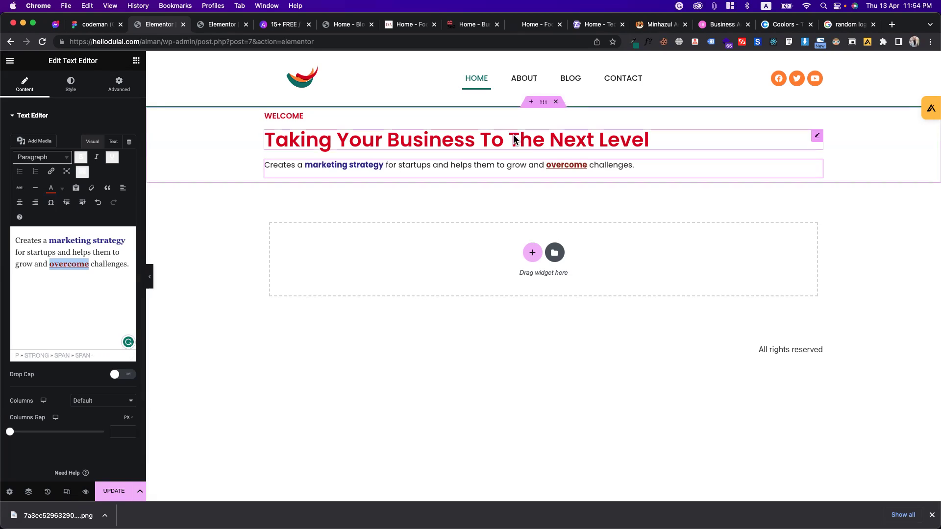
Step: Set the hero container's minimum height to 600 px
click(545, 105)
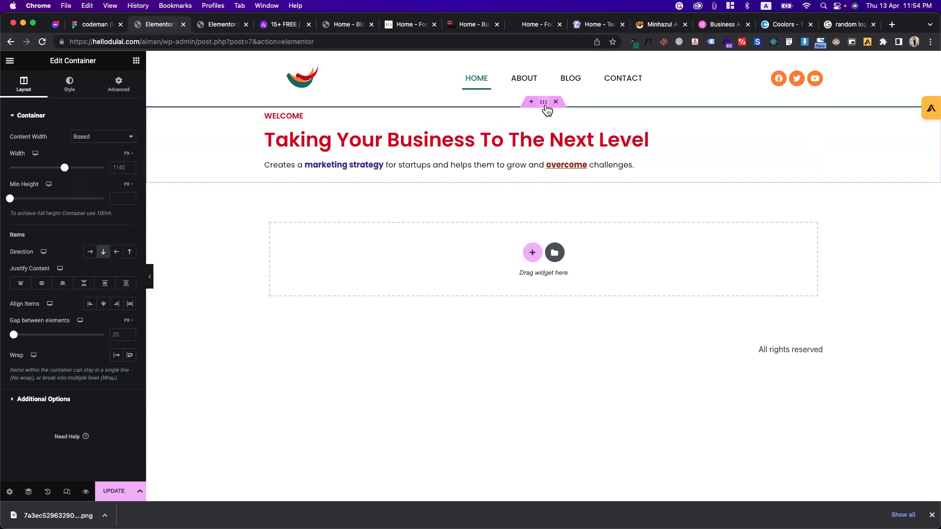
drag(9, 199, 49, 198)
mouse_move(128, 185)
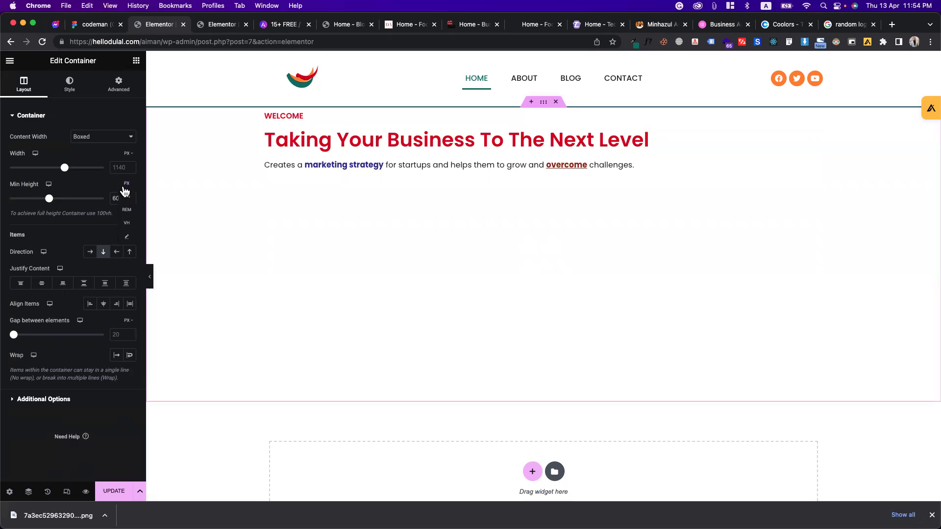
click(121, 198)
key(BackSpace)
text(0)
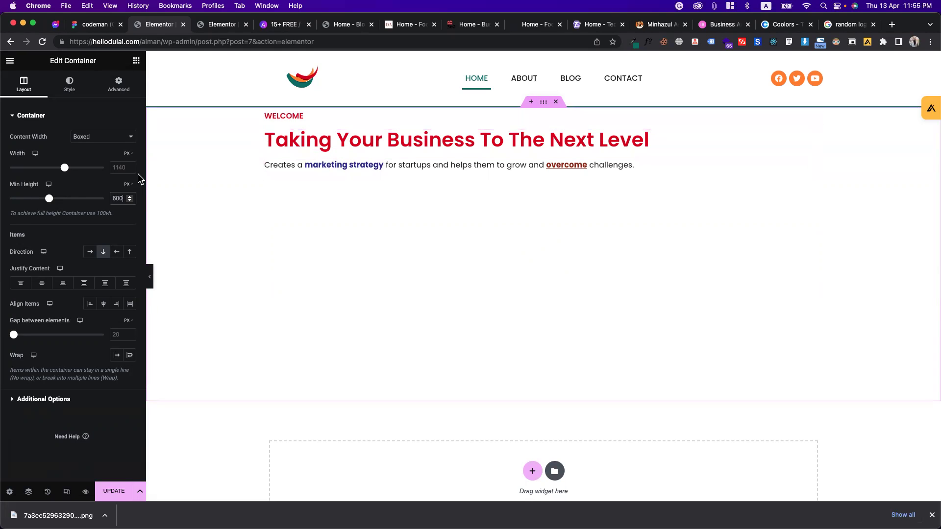
Step: Keep the hero container's items in a vertical column and centre them both horizontally and vertically
click(91, 255)
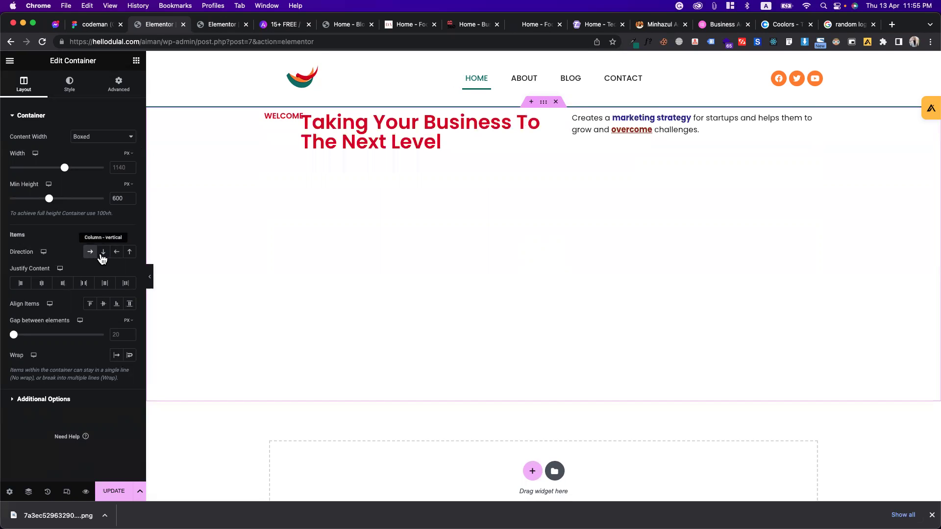
click(102, 256)
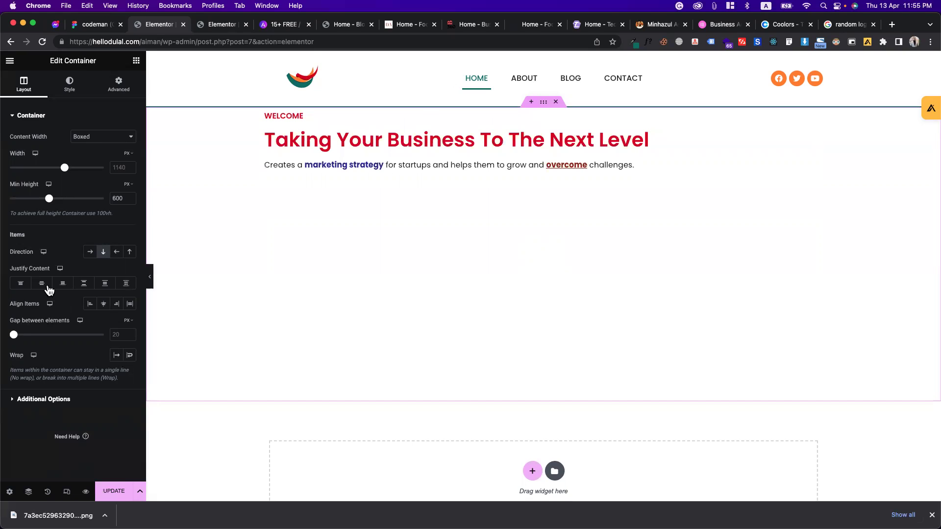
click(103, 304)
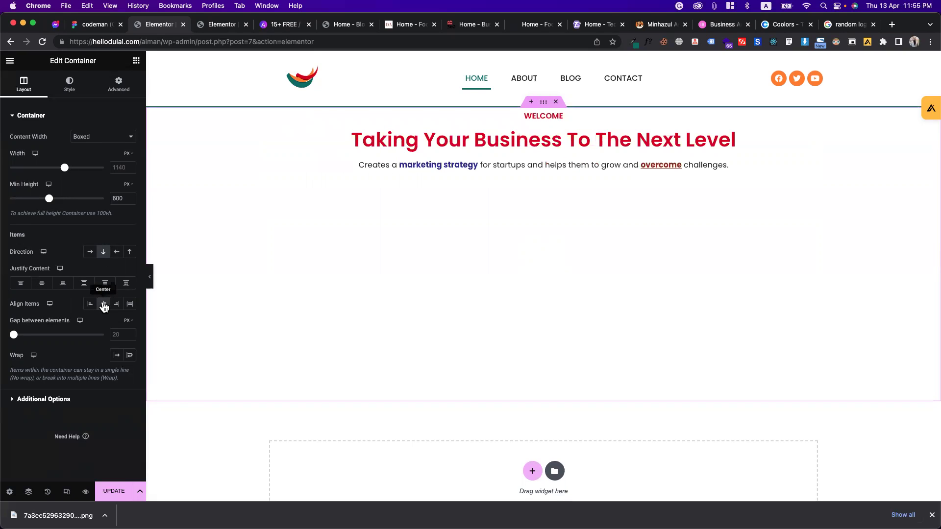
click(41, 288)
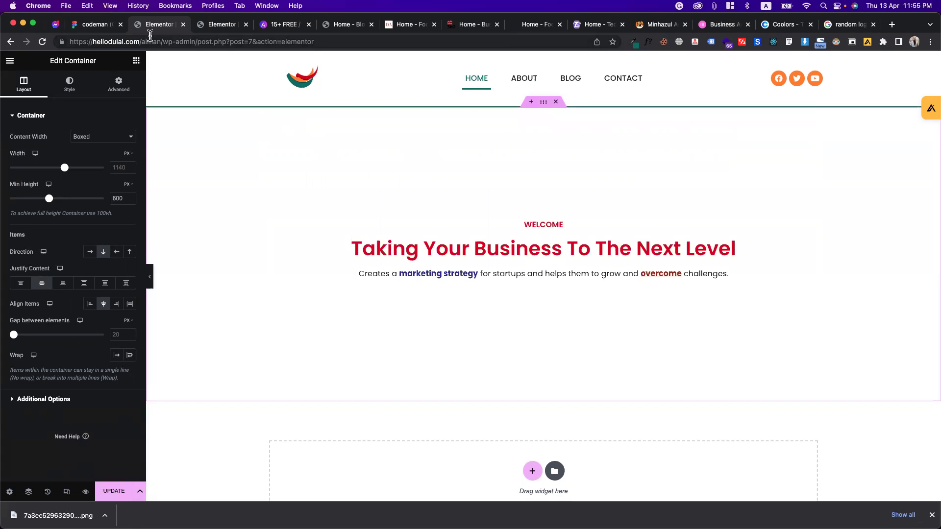
Step: Add a Button widget below the description paragraph in the hero container
click(137, 60)
text(BUTT)
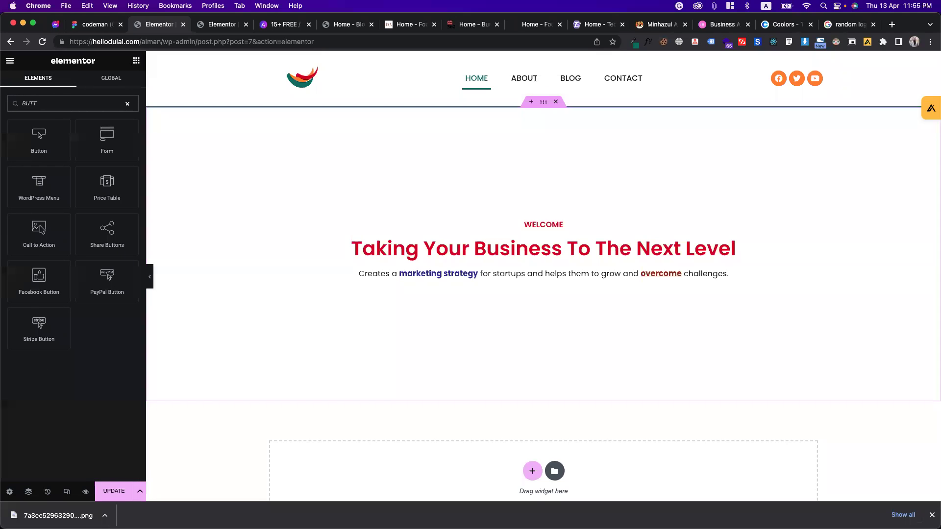
drag(39, 136, 551, 281)
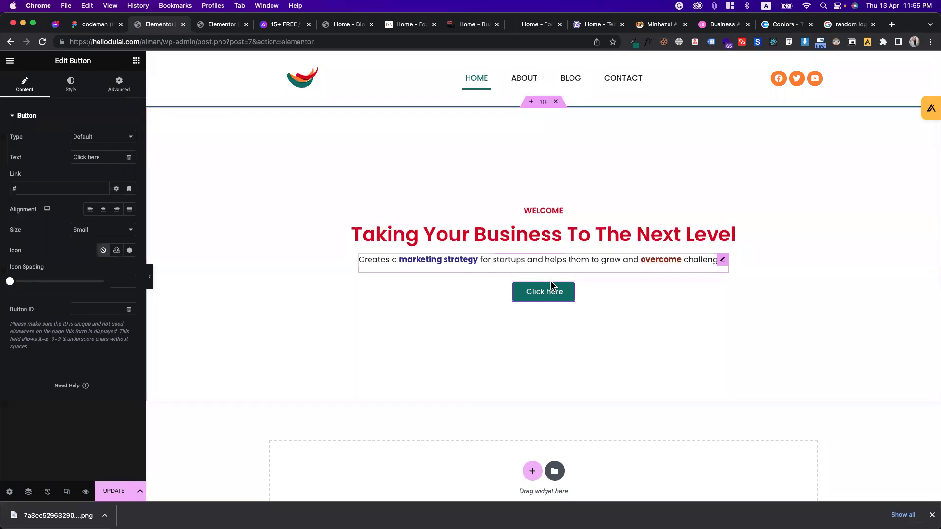
Step: Give the description paragraph in the hero container a custom width of 41%
click(723, 261)
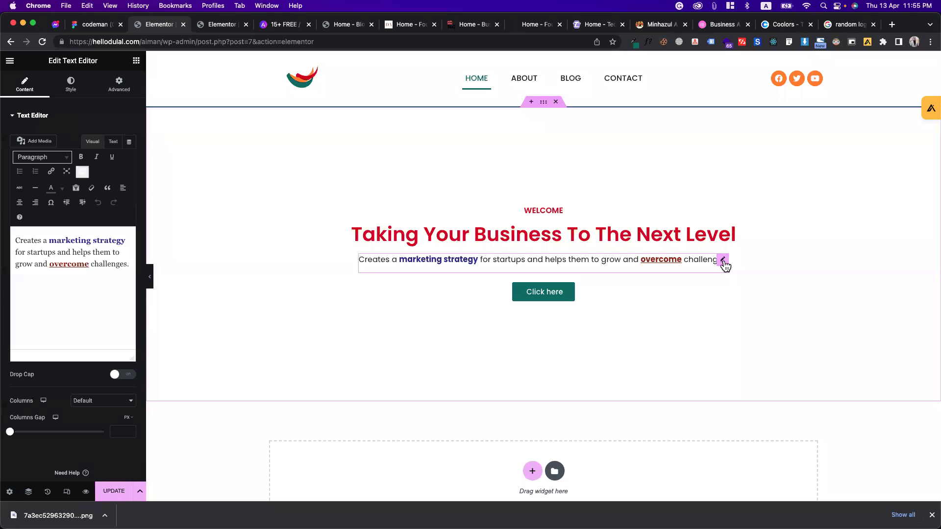
click(112, 88)
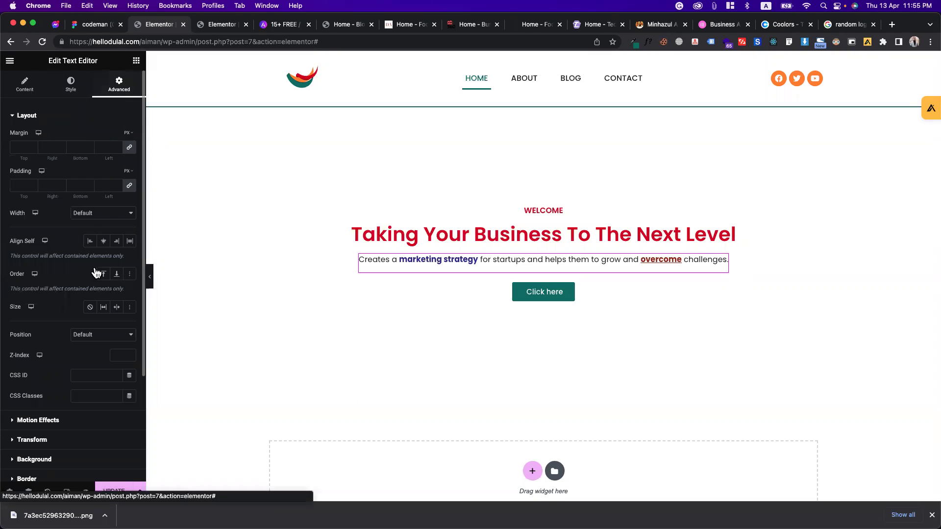
click(101, 216)
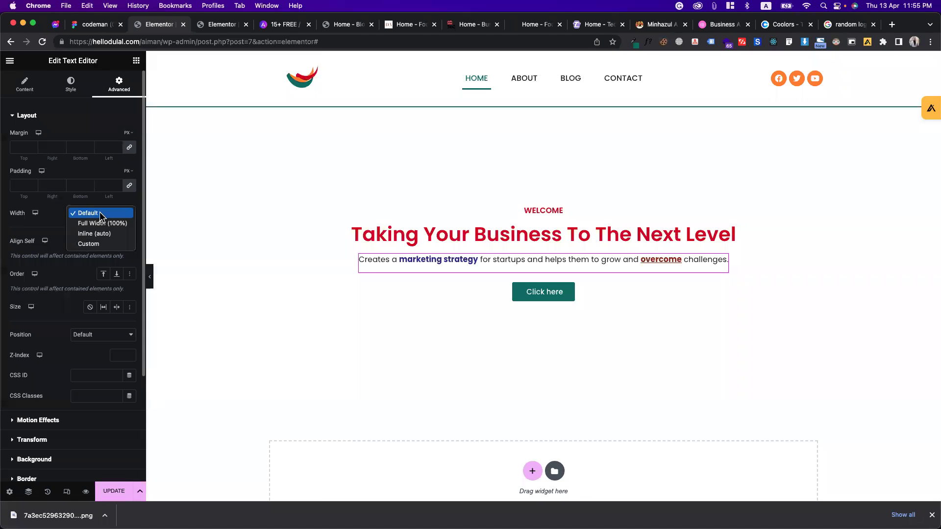
click(56, 220)
click(86, 215)
click(85, 244)
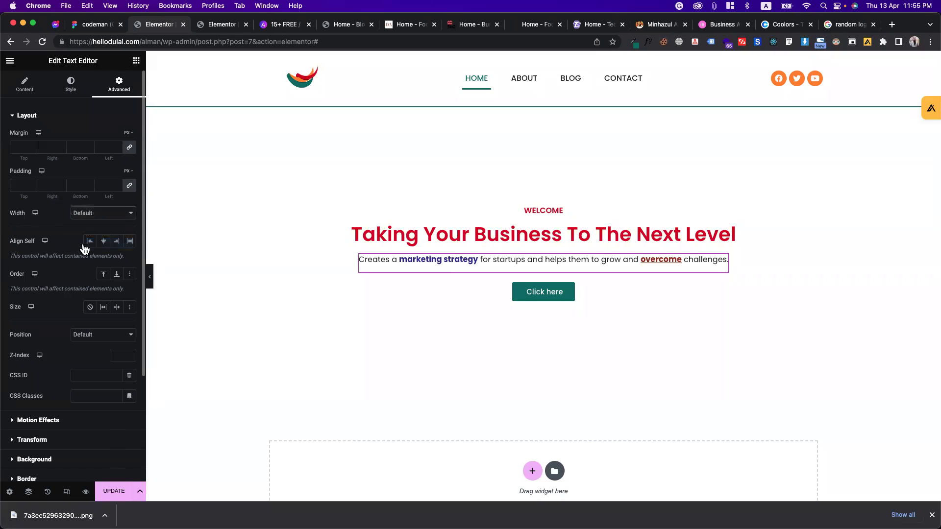
drag(15, 248, 52, 255)
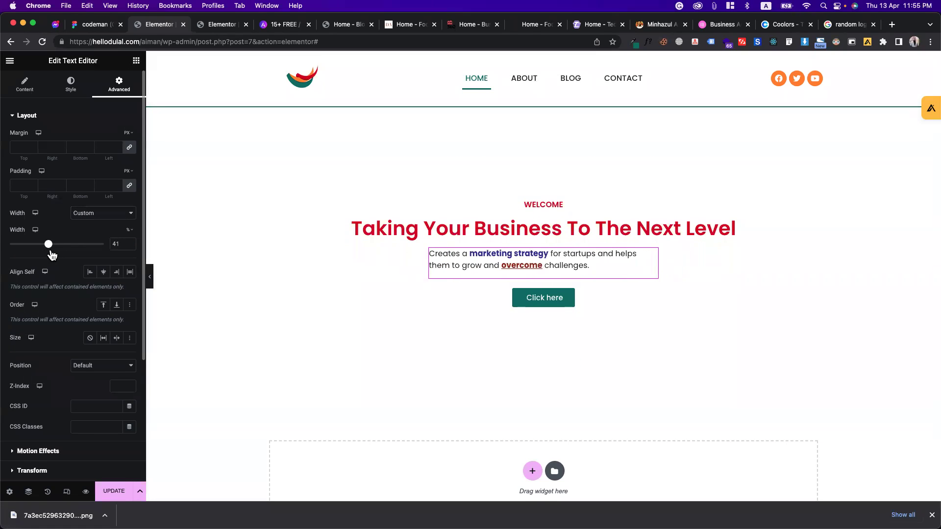
Step: Set the description paragraph's self-alignment to centre and centre-align its text
click(102, 274)
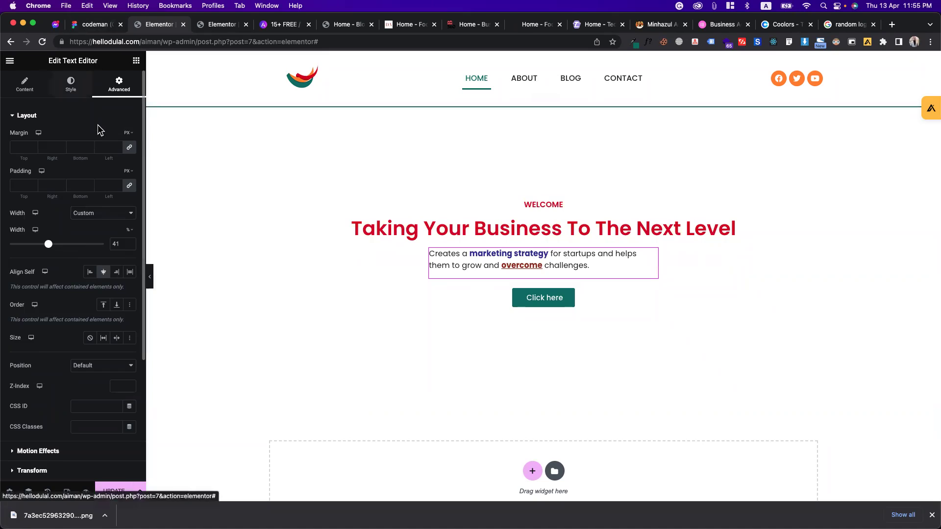
click(71, 84)
click(104, 136)
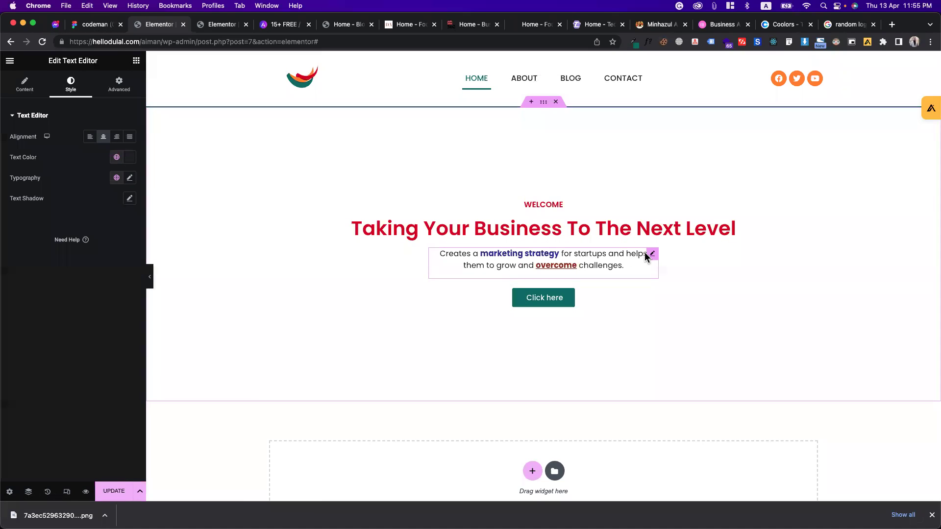
Step: Narrow the "Taking Your Business To The Next Level" heading to a custom width of about 43% and centre-align its text
click(733, 227)
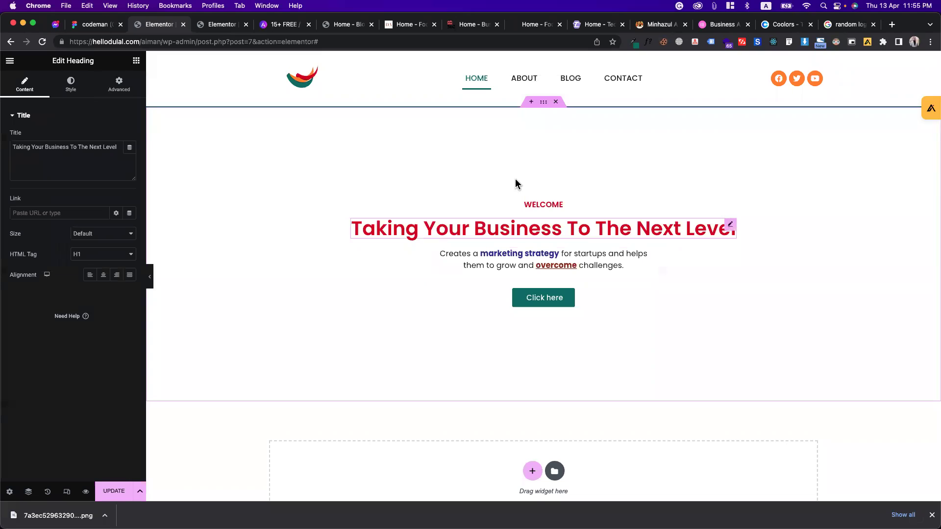
click(109, 93)
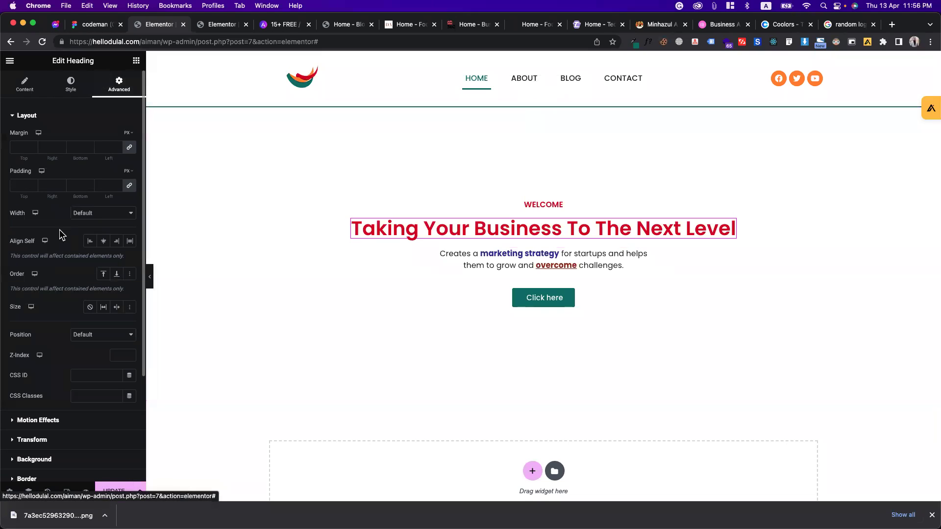
click(89, 221)
click(89, 244)
drag(10, 245, 48, 250)
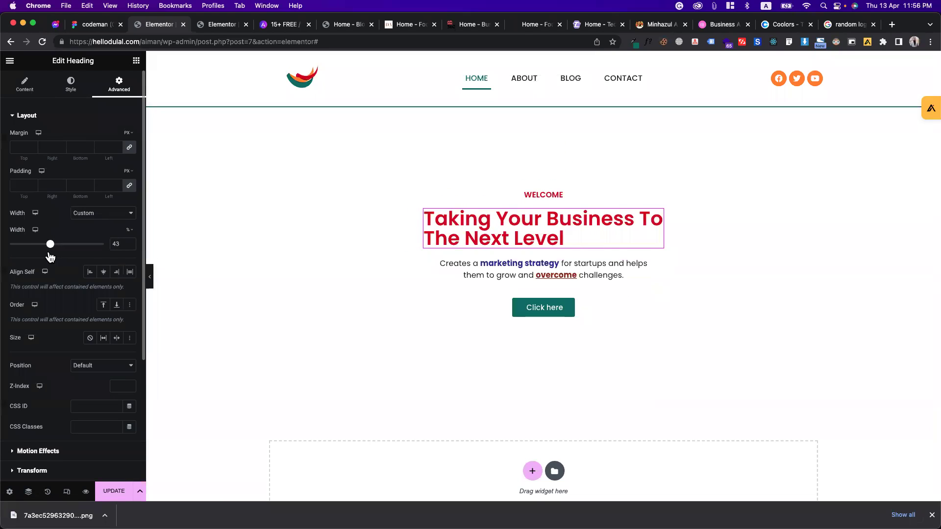
click(26, 88)
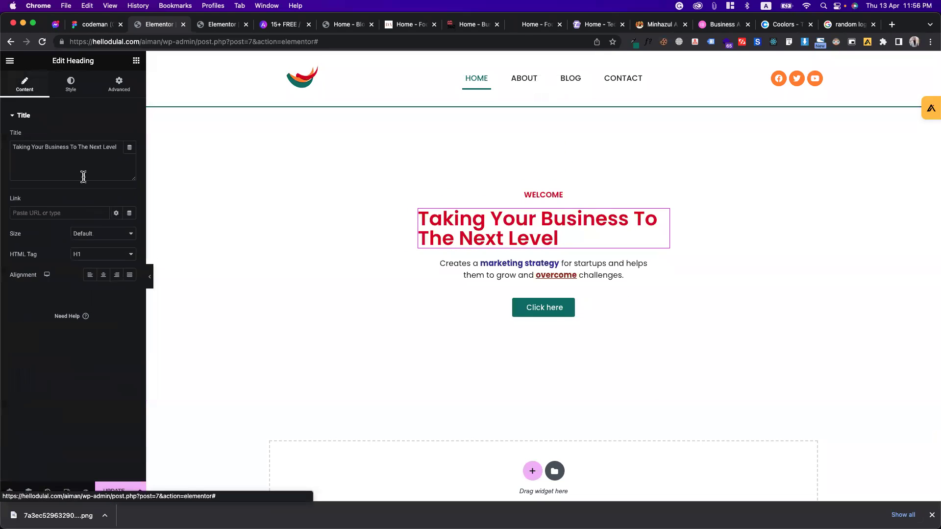
click(103, 275)
Step: Set the main heading's font size to 64 px and widen the heading to 66%
click(73, 86)
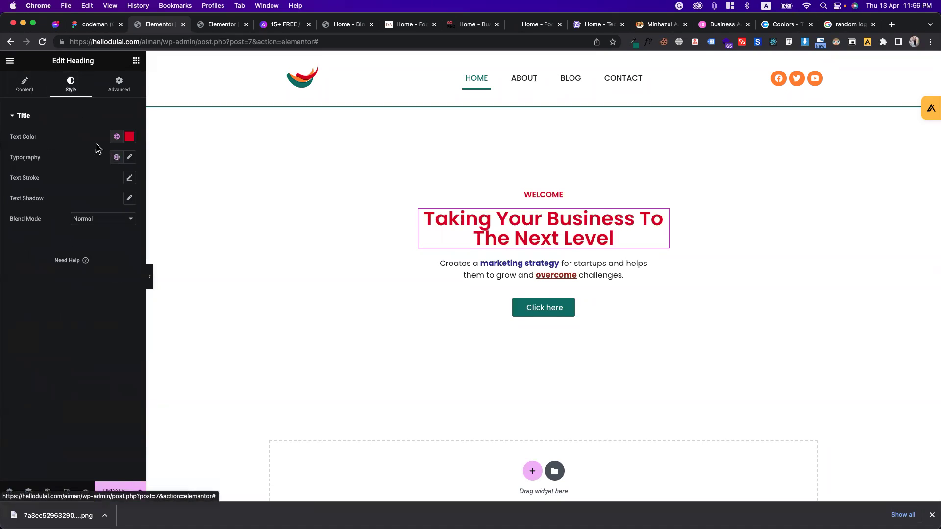
click(129, 157)
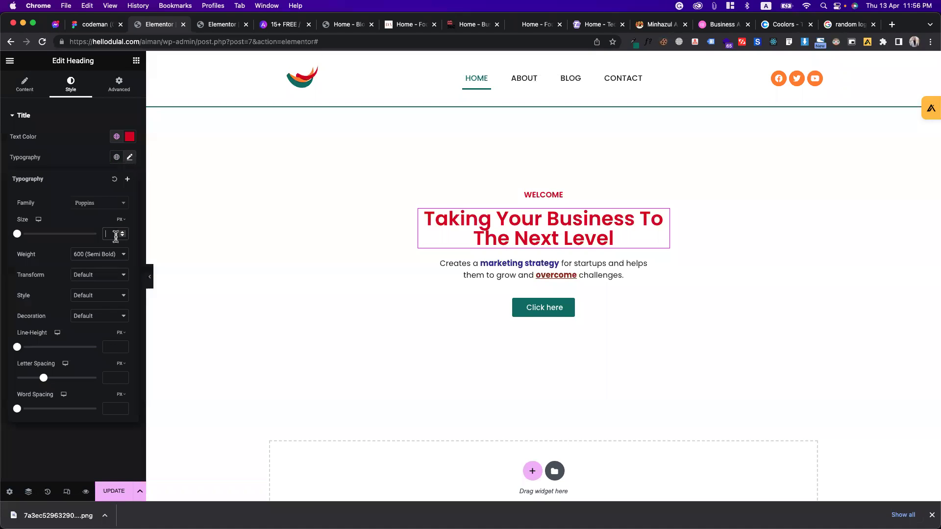
text(64)
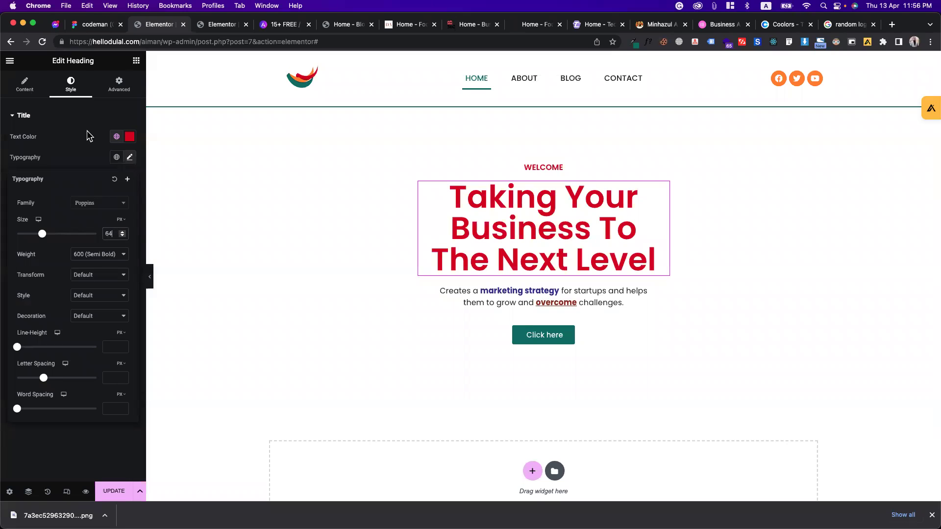
click(119, 84)
drag(52, 245, 72, 250)
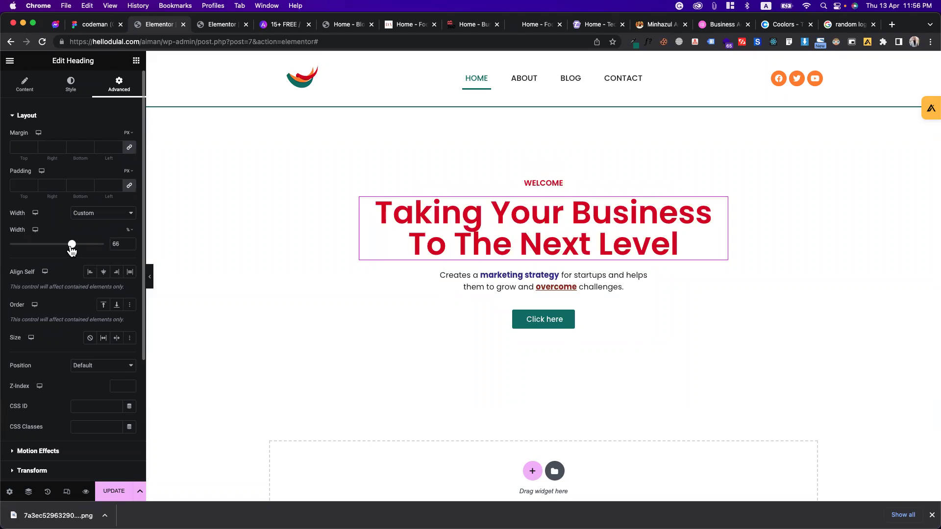
Step: Set the main heading's line height to 74 px
scroll(93, 221, down, 2)
scroll(103, 127, up, 2)
scroll(101, 125, down, 4)
scroll(94, 103, up, 5)
click(72, 82)
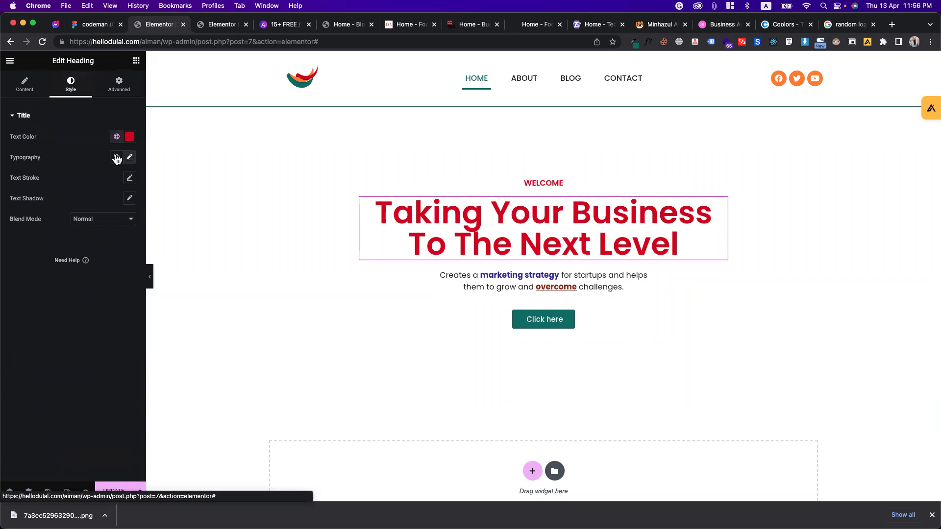
click(130, 156)
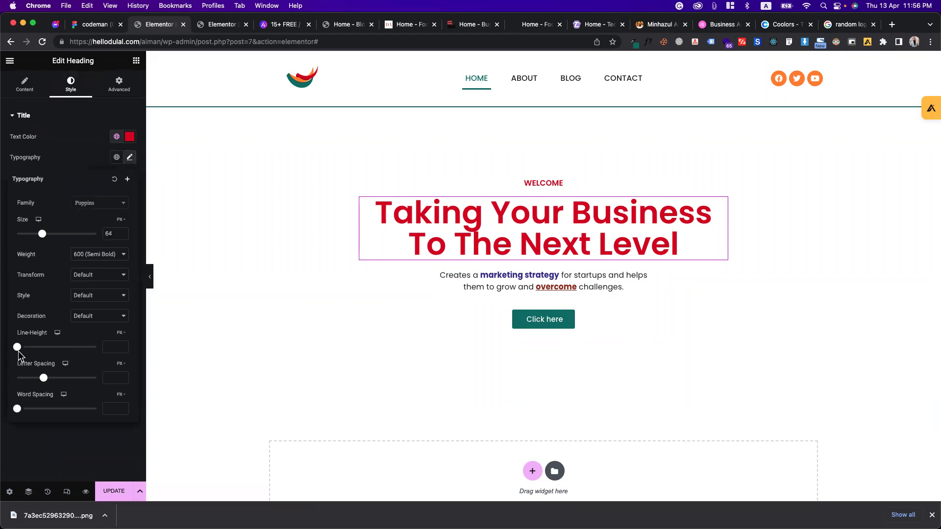
drag(18, 349, 77, 368)
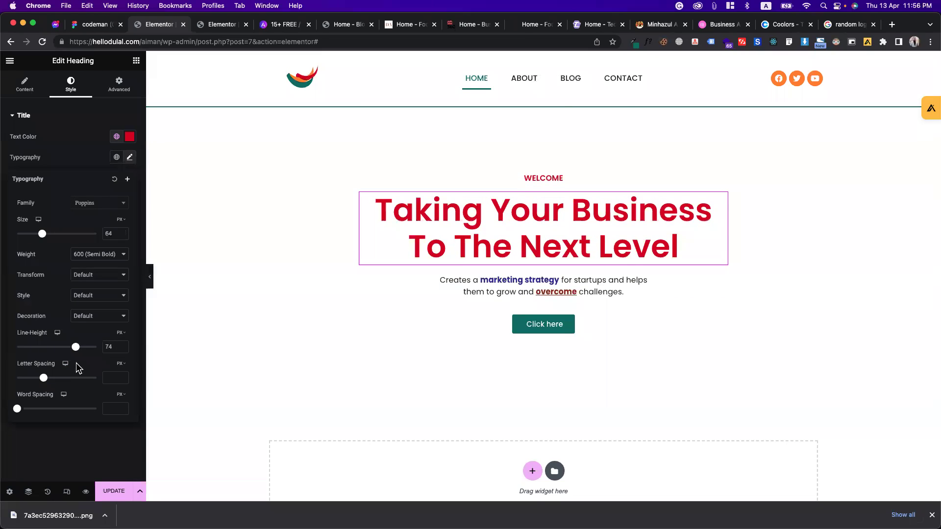
Step: Set the WELCOME heading's font weight to 300 (Light) and its letter spacing to 10 px
click(559, 180)
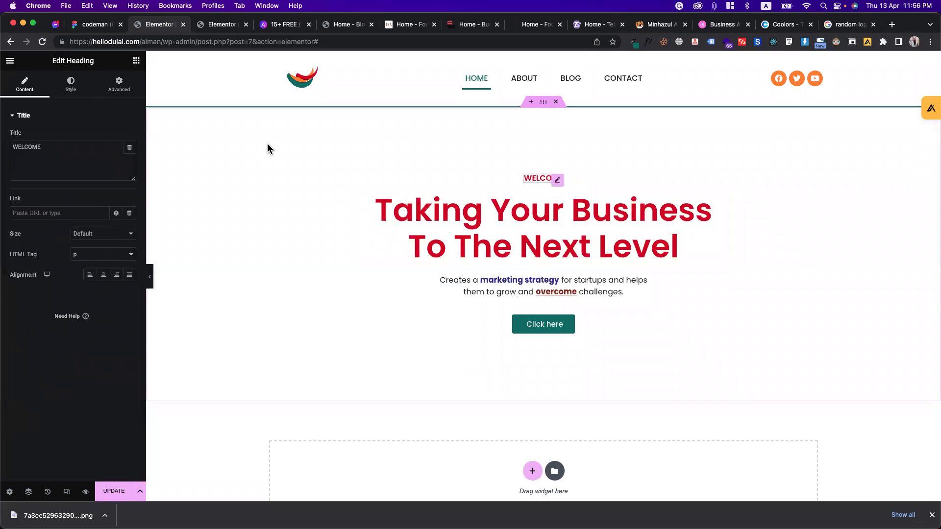
click(71, 85)
click(130, 157)
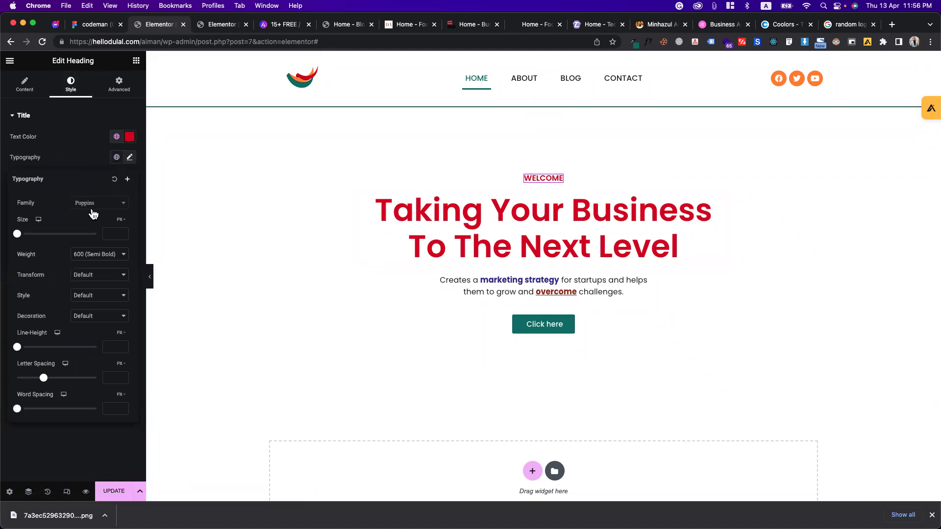
click(92, 261)
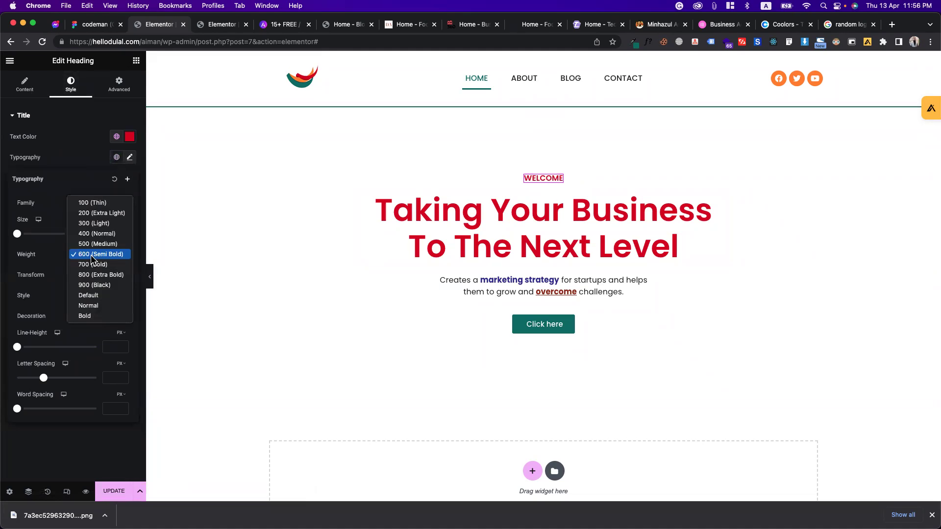
click(90, 214)
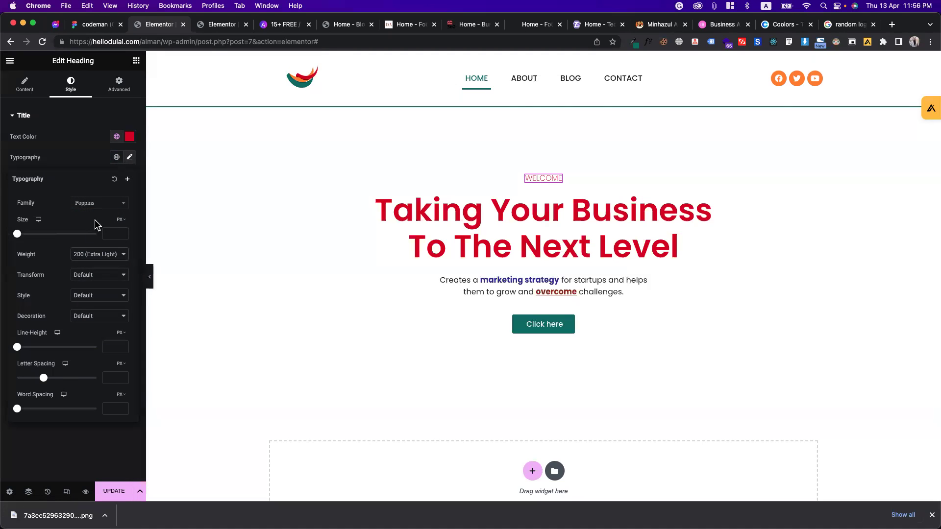
click(92, 254)
click(90, 267)
drag(44, 381, 96, 389)
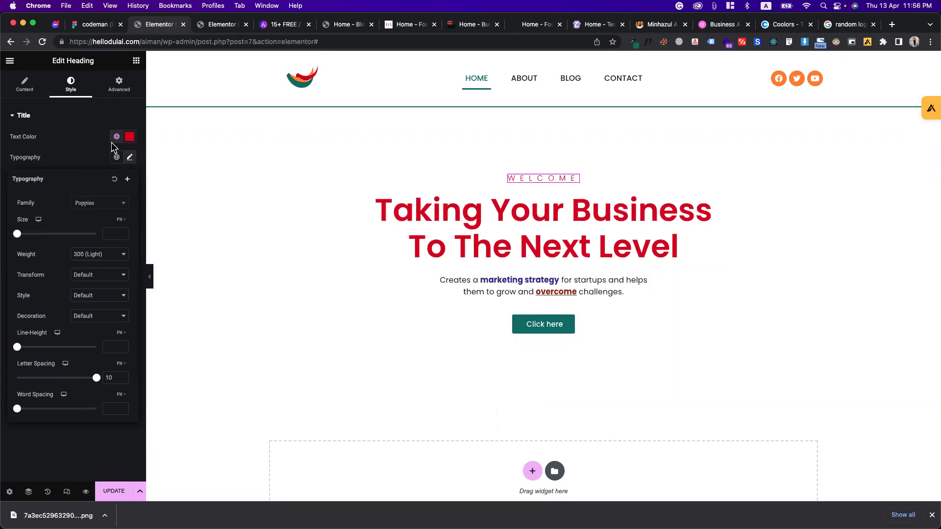
Step: Add a Text Editor widget below the main heading and replace its placeholder with a copy of the main heading's text
click(136, 62)
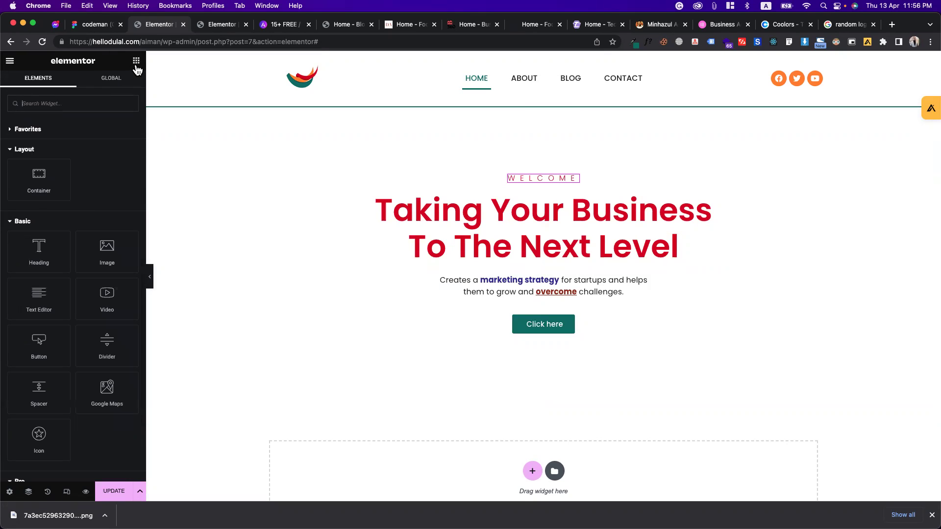
drag(39, 296, 485, 255)
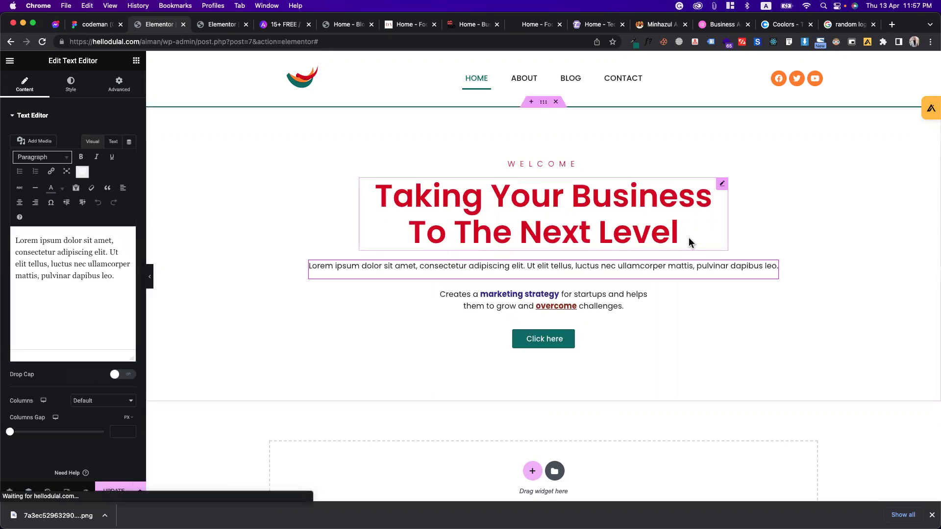
click(722, 184)
click(26, 85)
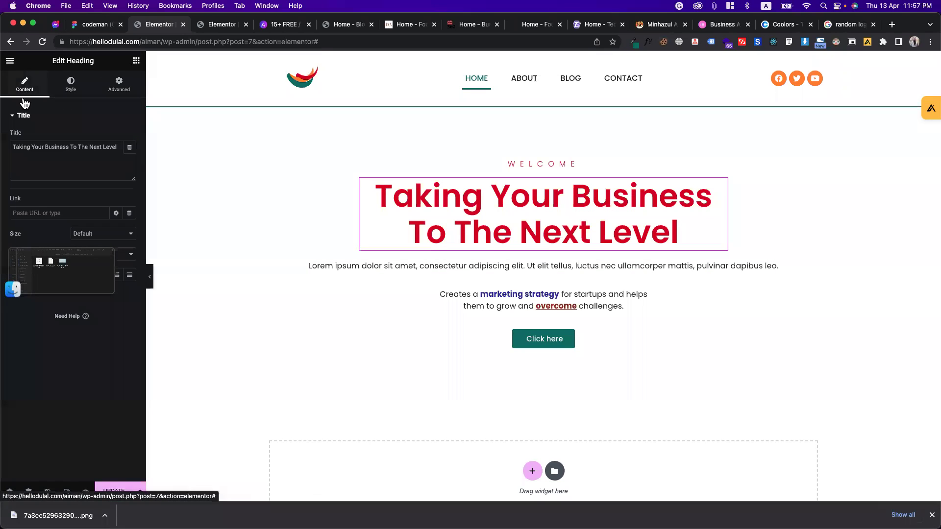
triple_click(47, 152)
key(super+c)
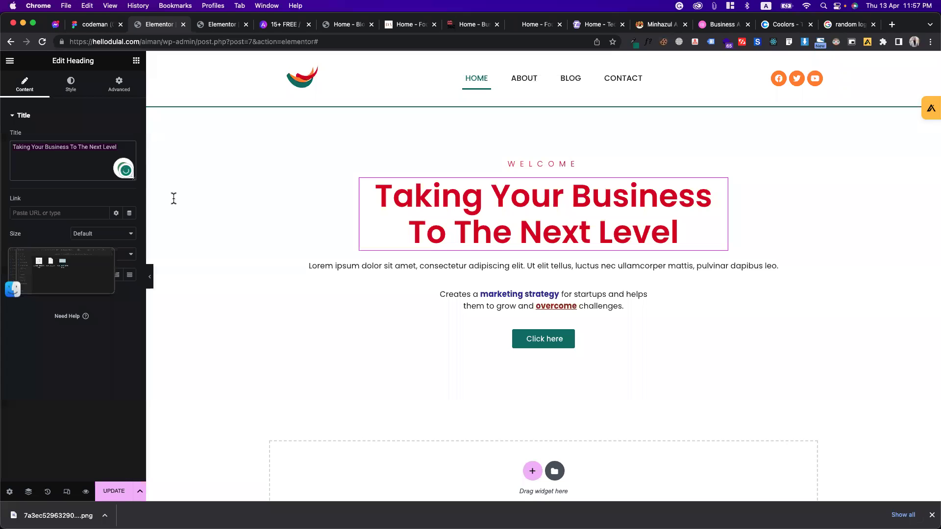
click(346, 266)
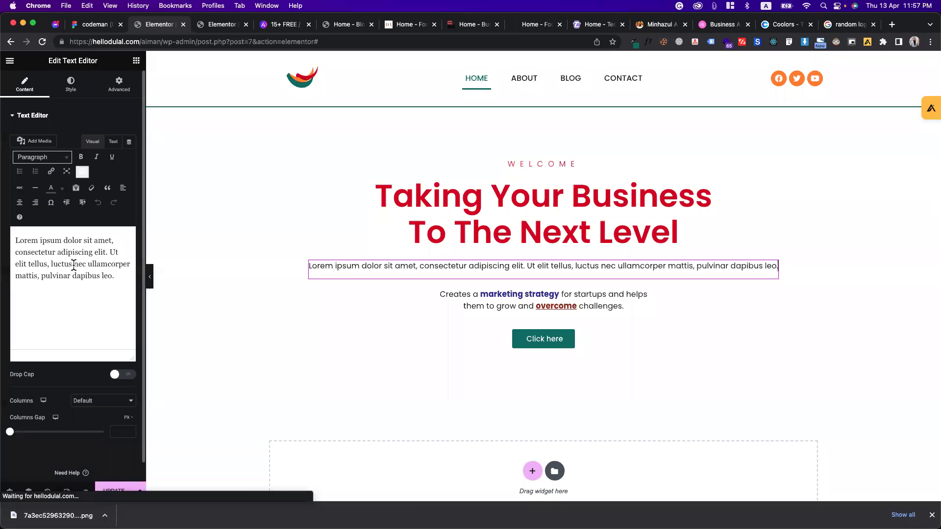
triple_click(74, 265)
key(super+v)
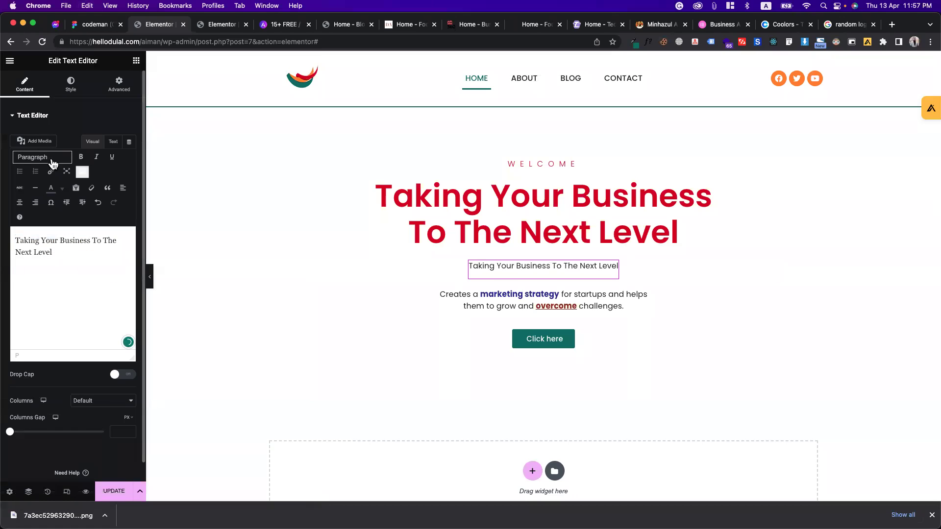
Step: Format the copied text as Heading 1 and set the Text Editor widget's font size to 64 px
click(53, 163)
click(49, 194)
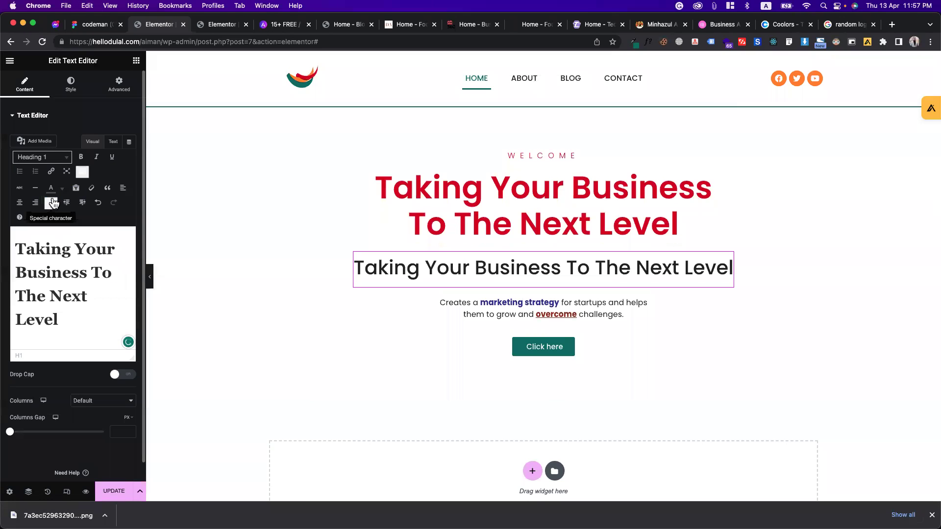
click(72, 89)
click(130, 178)
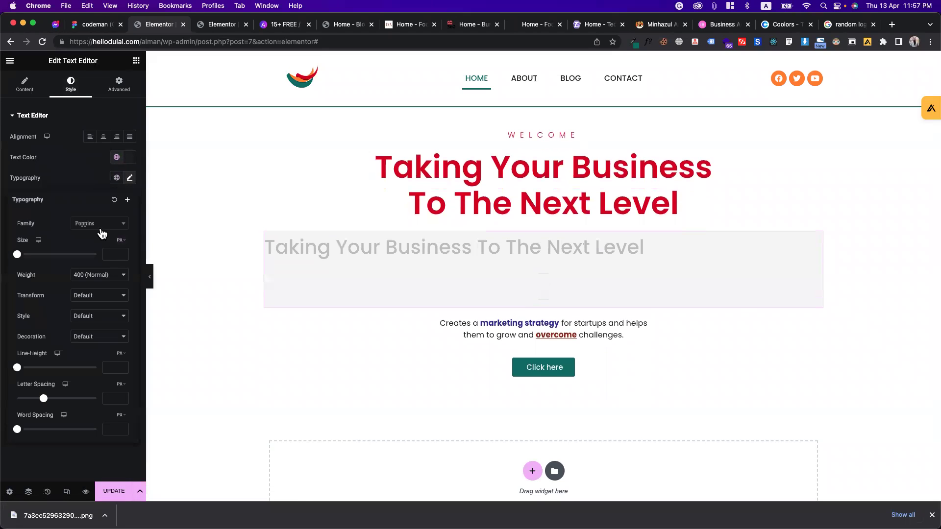
click(108, 255)
text(64)
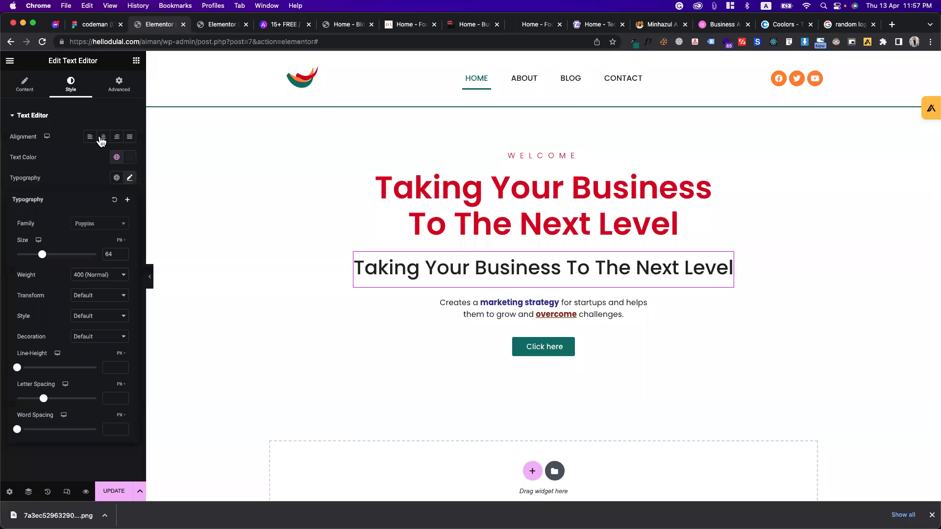
Step: Check the copied text's paragraph format in the Text Editor widget and return to its style settings
click(35, 87)
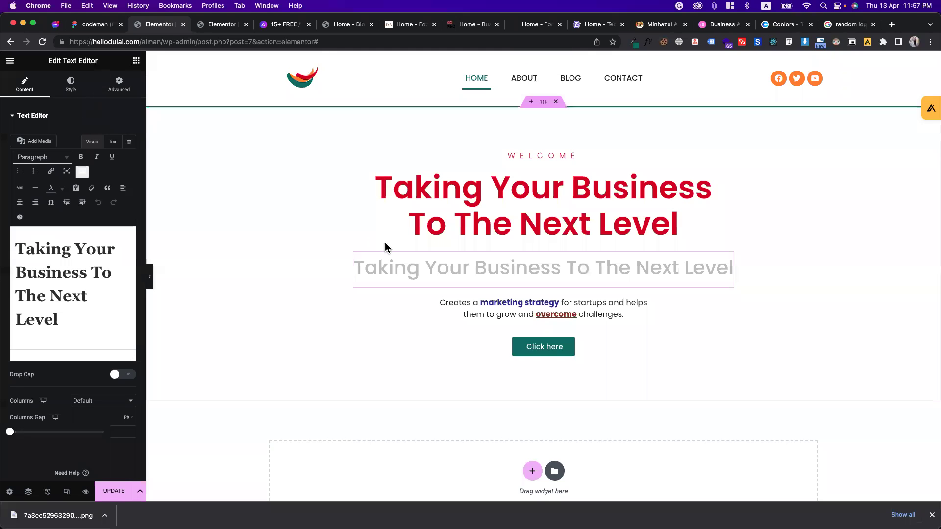
click(101, 319)
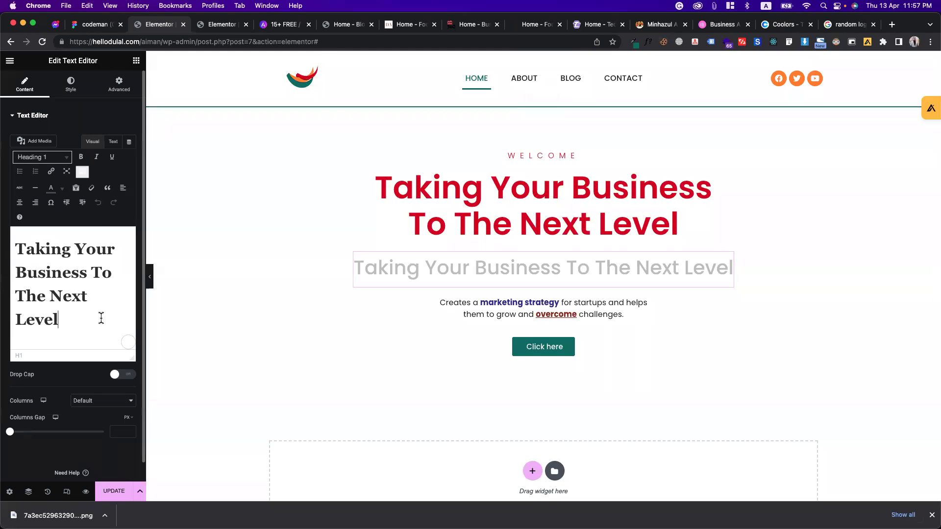
click(71, 84)
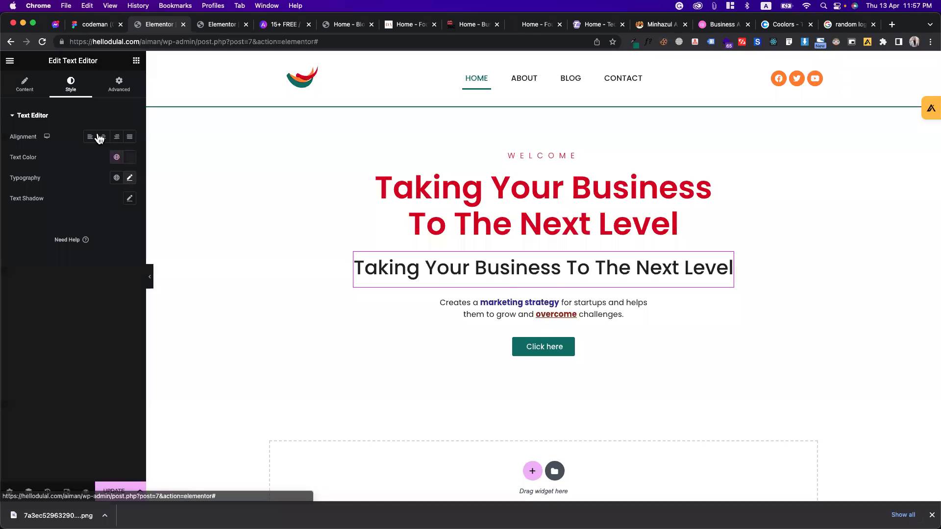
Step: Delete the Text Editor widget that holds the copied heading text below the main heading
click(28, 89)
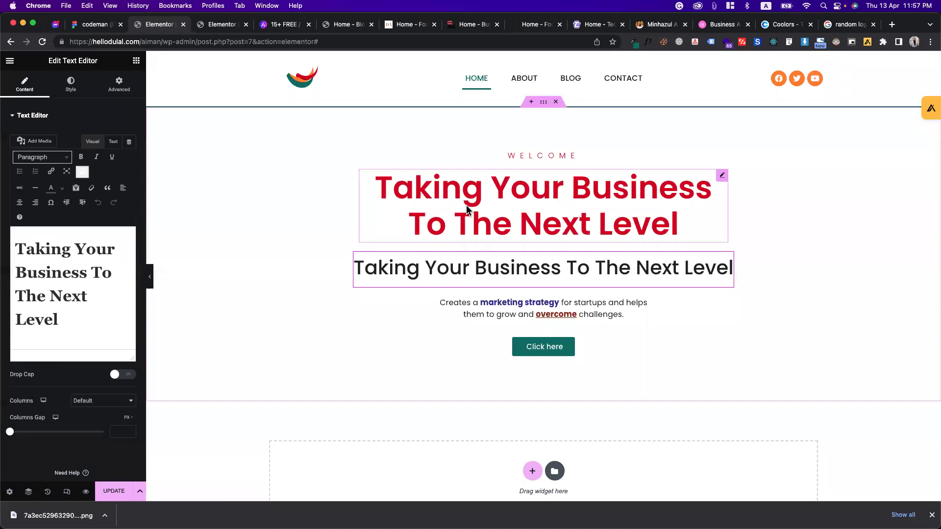
right_click(576, 279)
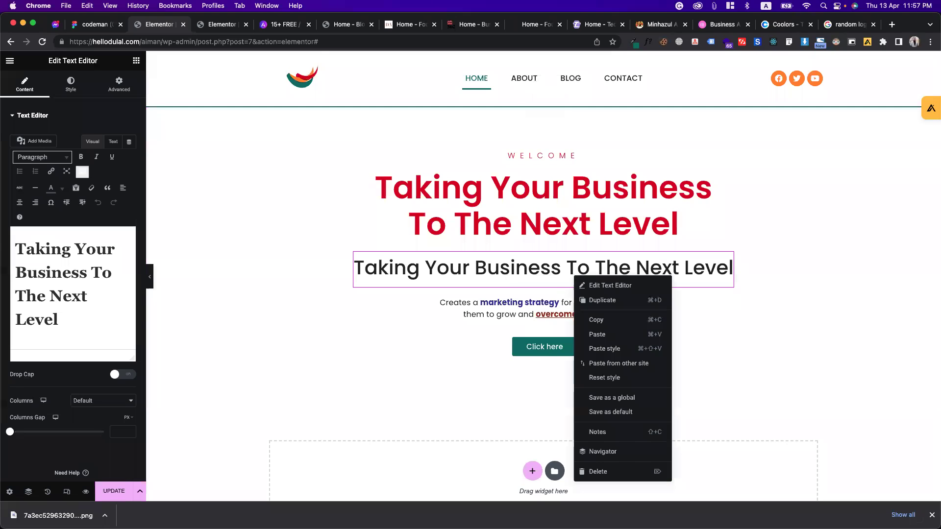
click(586, 472)
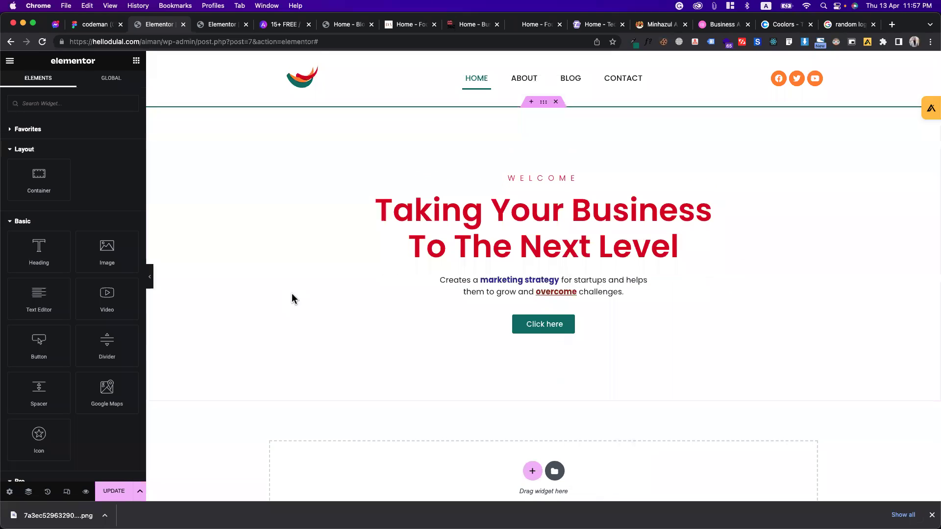
Step: Set the WELCOME heading's text color to the Accent global color
click(570, 179)
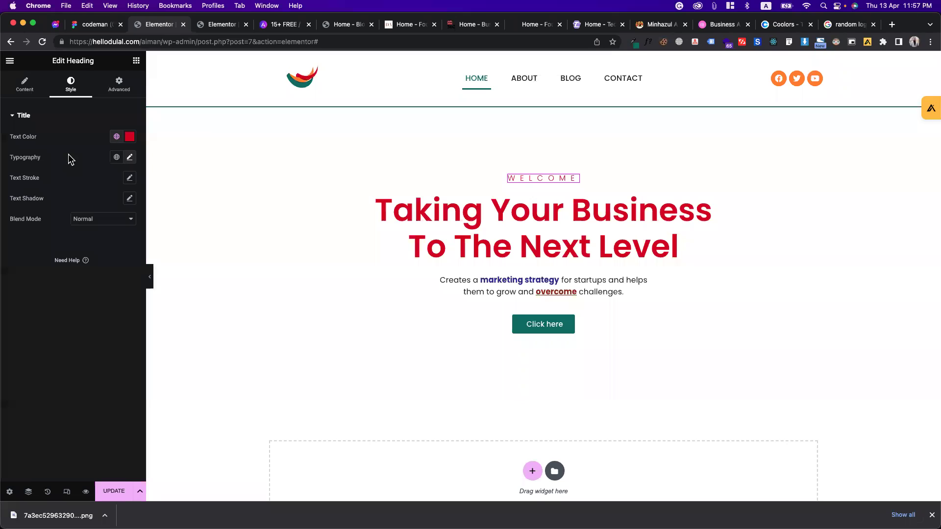
click(116, 137)
click(57, 239)
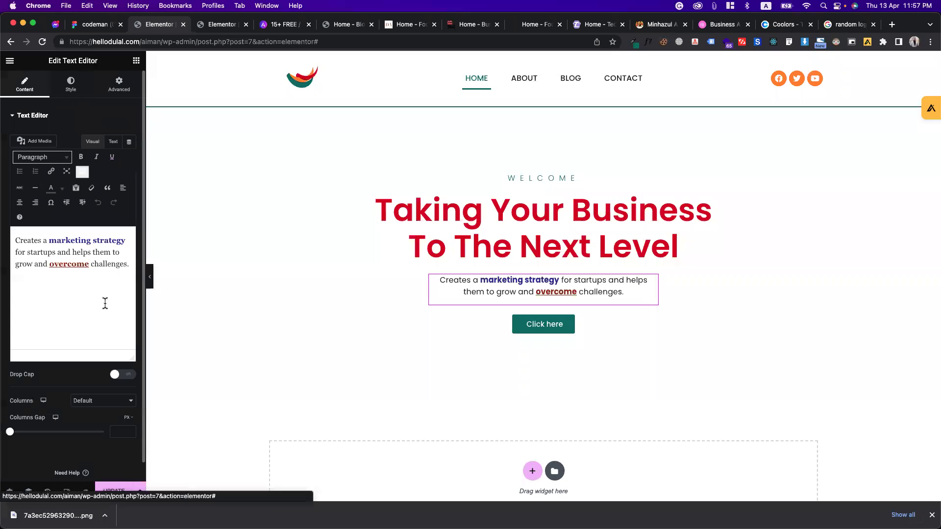
Step: Recolor the words "marketing strategy" and "overcome" in the hero description black
drag(49, 240, 126, 240)
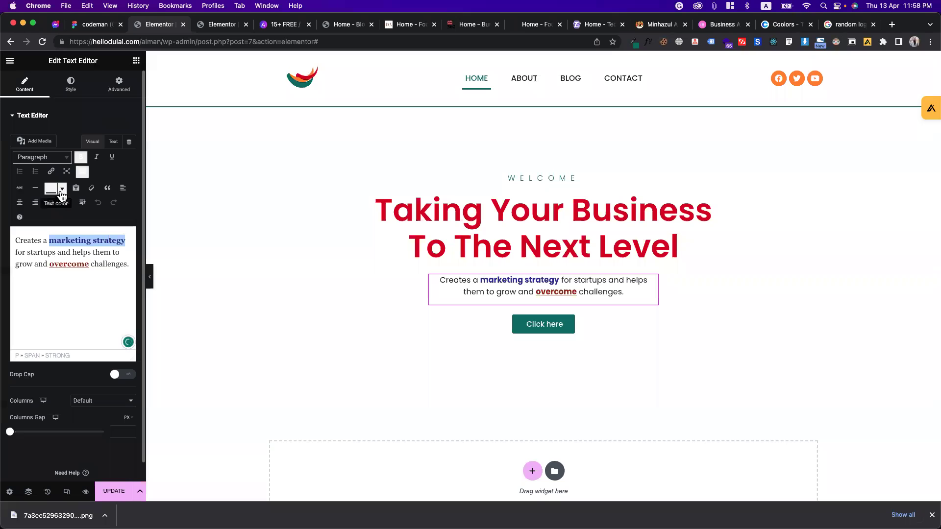
click(61, 188)
click(23, 207)
click(93, 260)
double_click(57, 266)
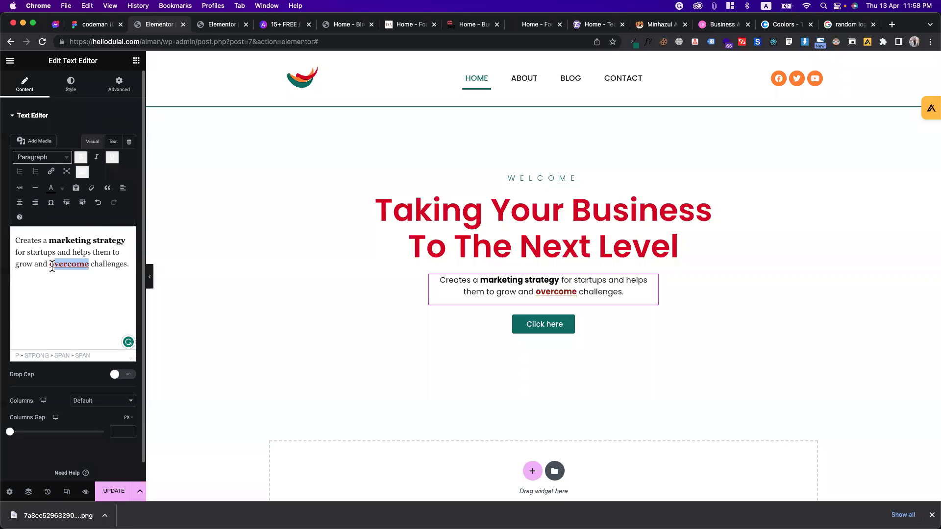
click(52, 191)
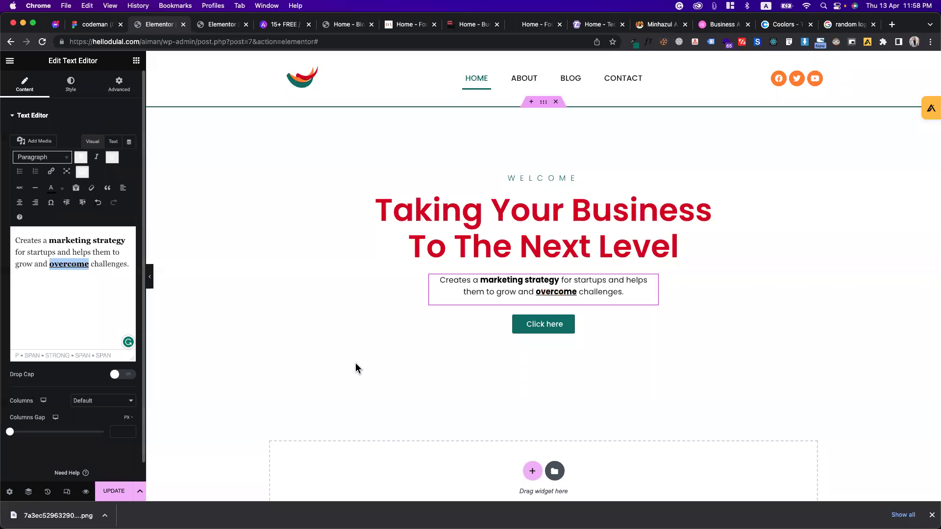
Step: Change the hero button's text to "EXLPORE BLOG!" and save the page
click(567, 329)
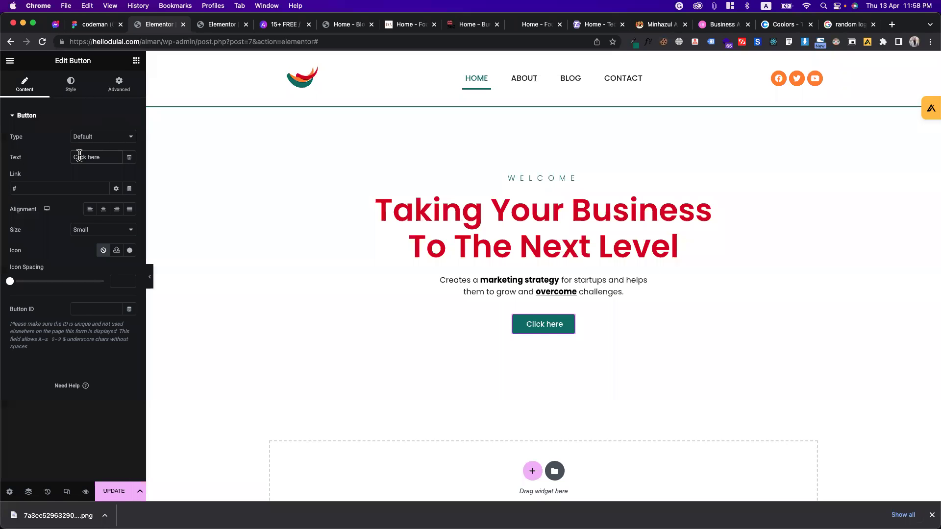
text(EXLPORE B)
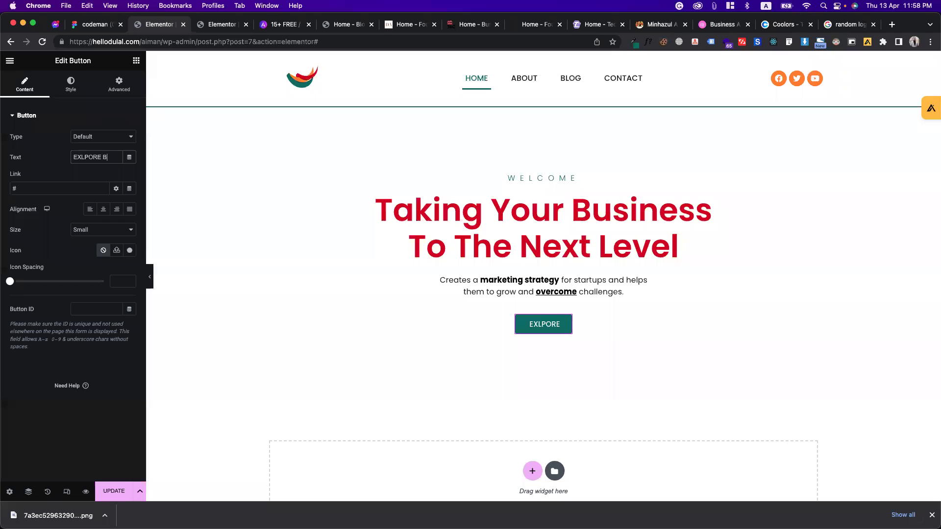
key(BackSpace)
text(BLOGS)
key(BackSpace)
key(BackSpace)
key(BackSpace)
key(BackSpace)
key(BackSpace)
text(BLOSD)
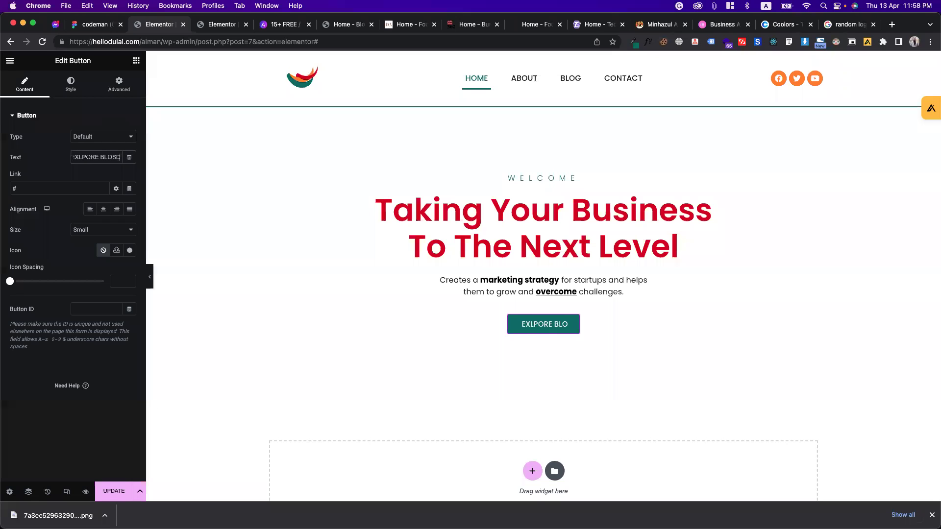
key(BackSpace)
key(BackSpace)
text(GS)
key(BackSpace)
text(!)
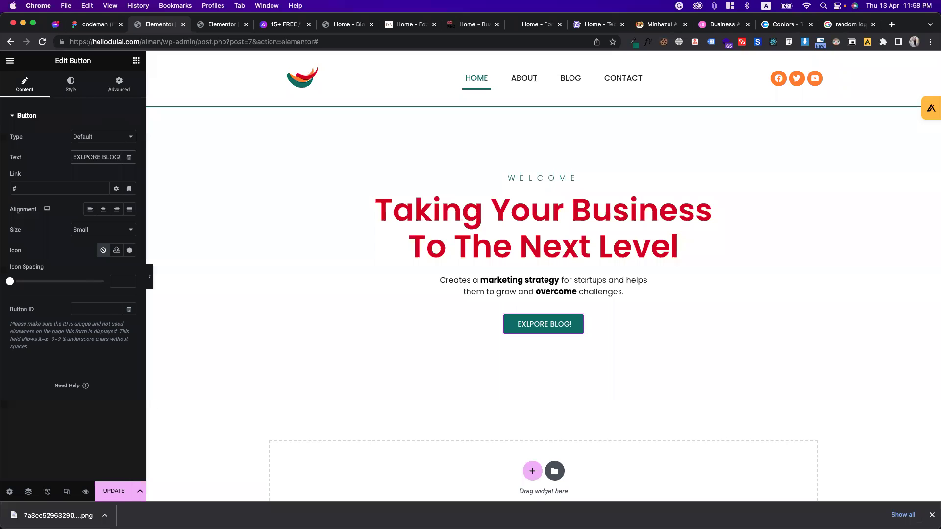
click(112, 490)
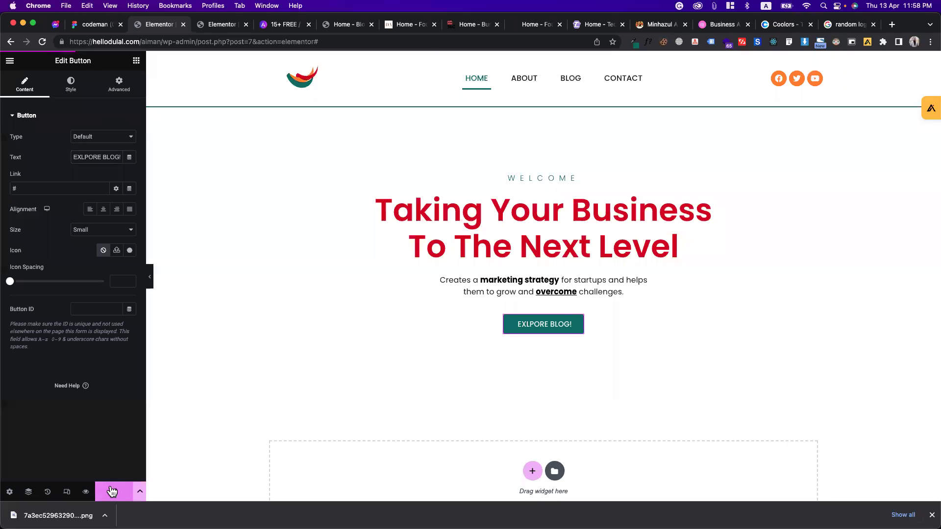
Step: Set the hero button's font size to 20 px and save the page
click(70, 84)
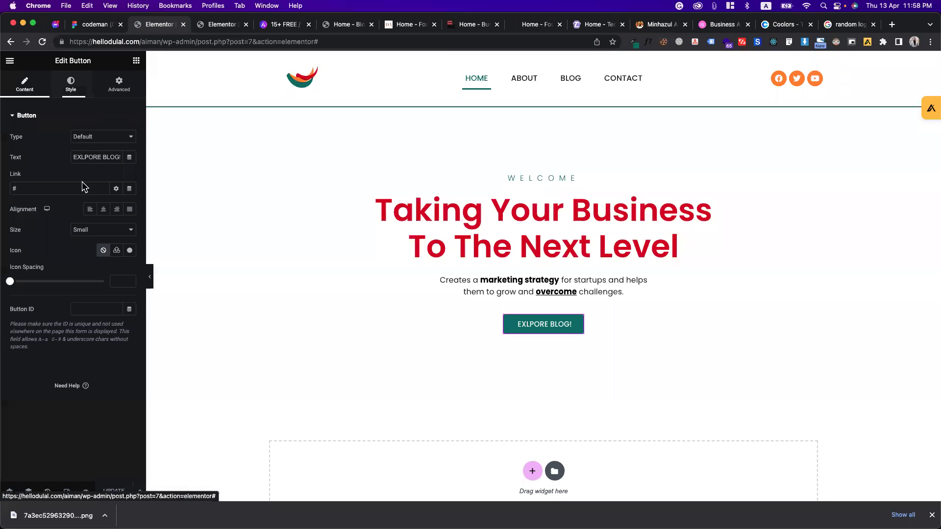
click(130, 137)
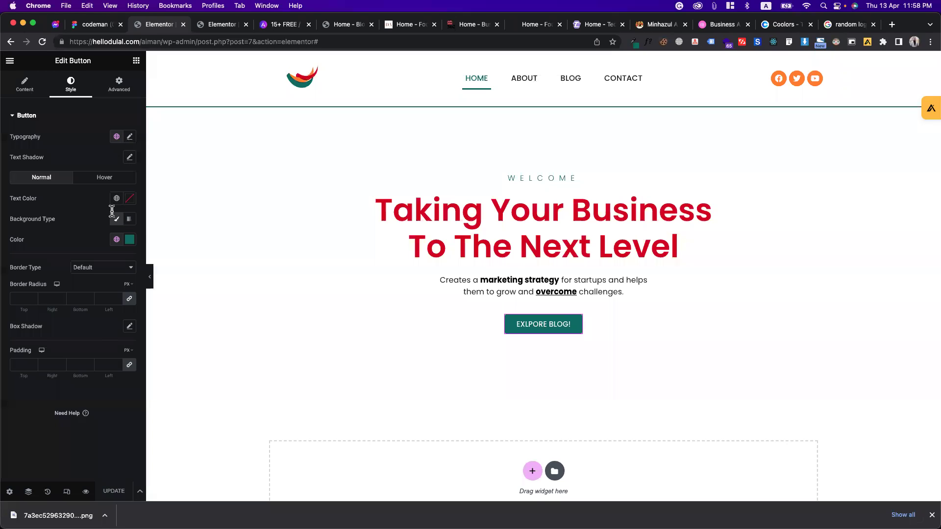
text(20)
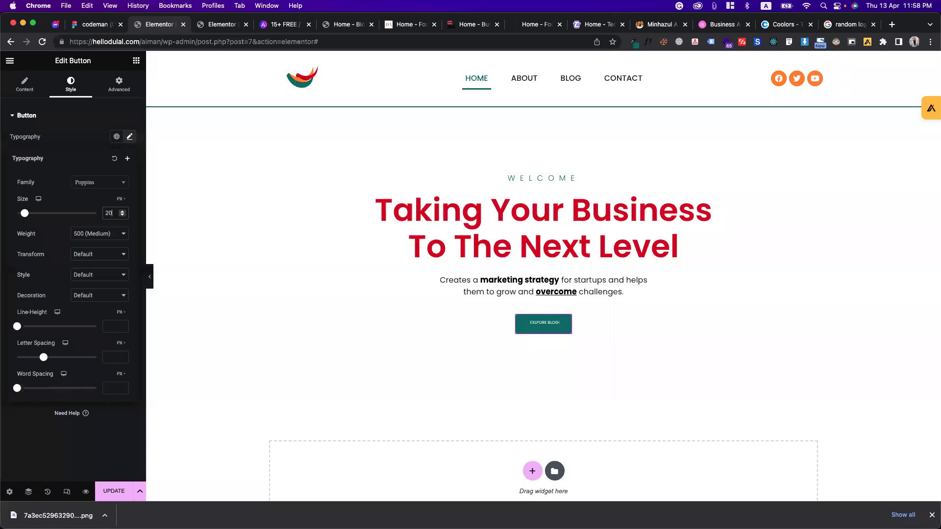
click(74, 143)
click(109, 492)
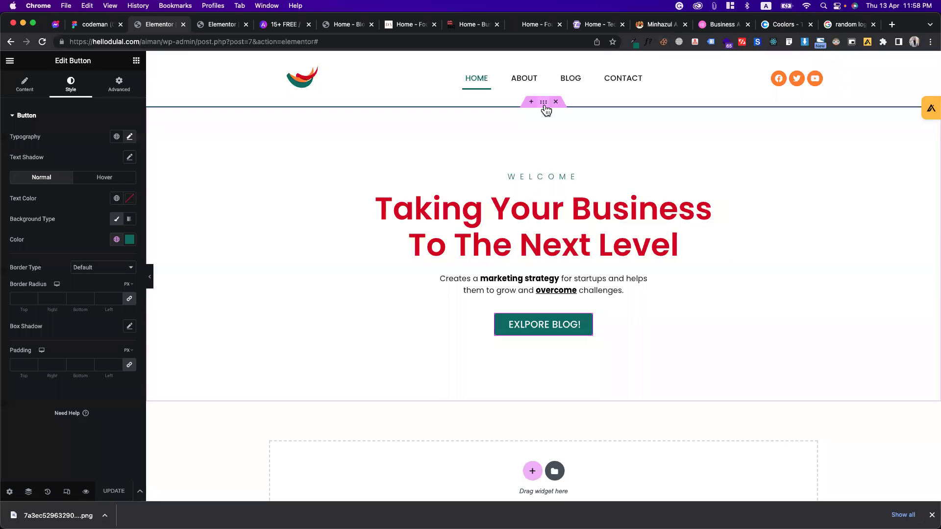
Step: Give the hero container a gradient background with the Primary global color first and the Accent global color second
click(544, 104)
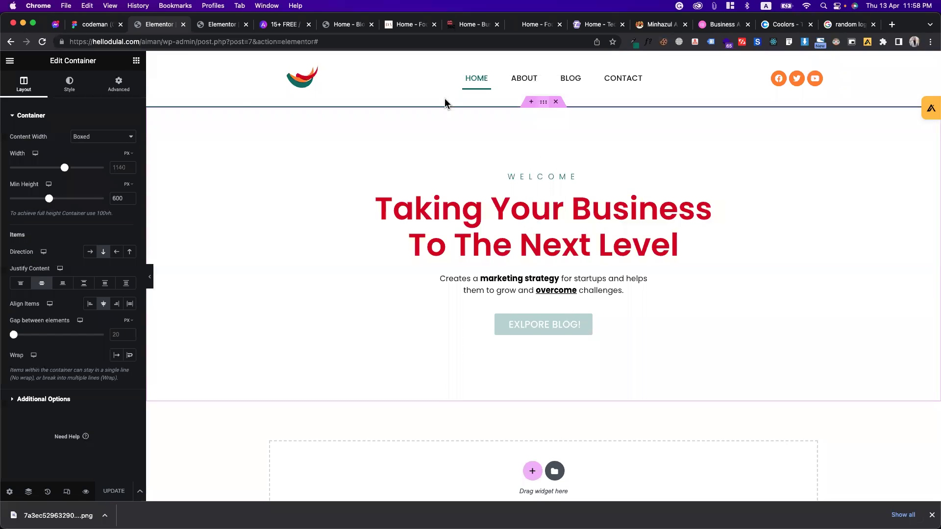
click(68, 84)
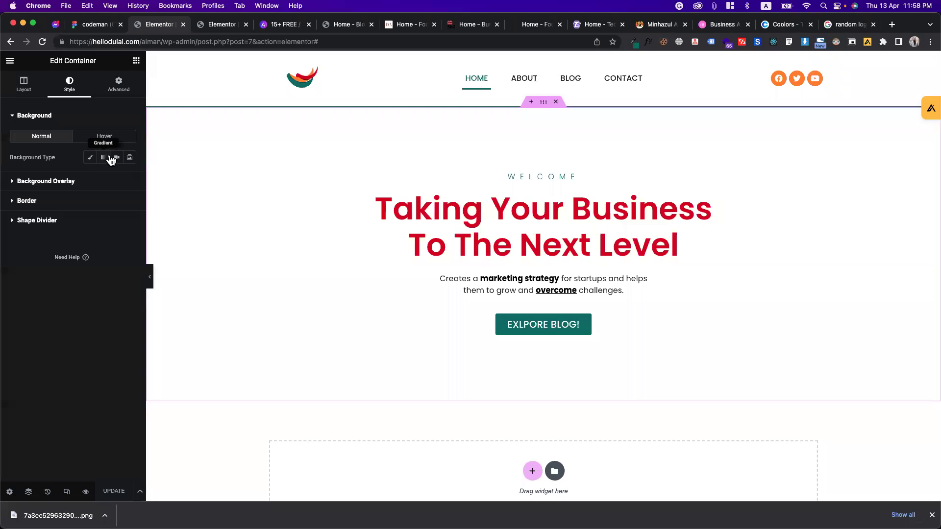
click(103, 158)
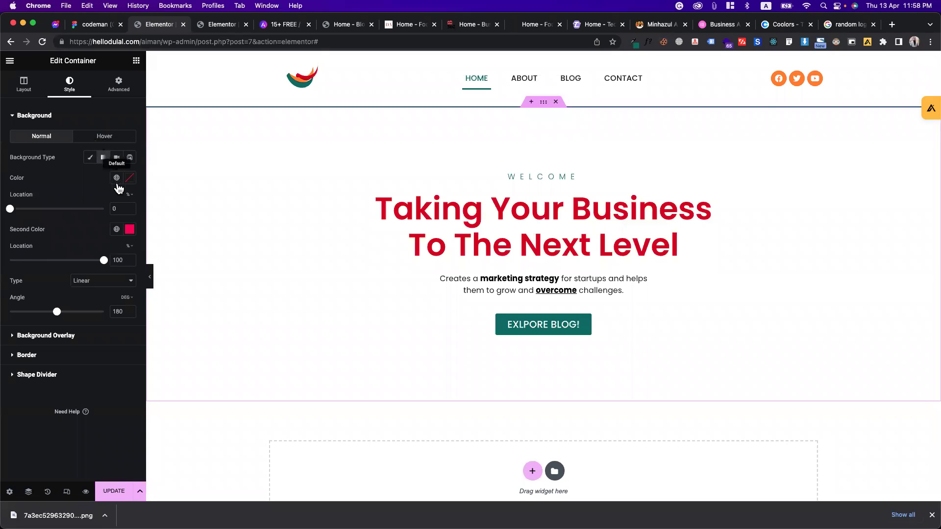
click(117, 184)
click(46, 223)
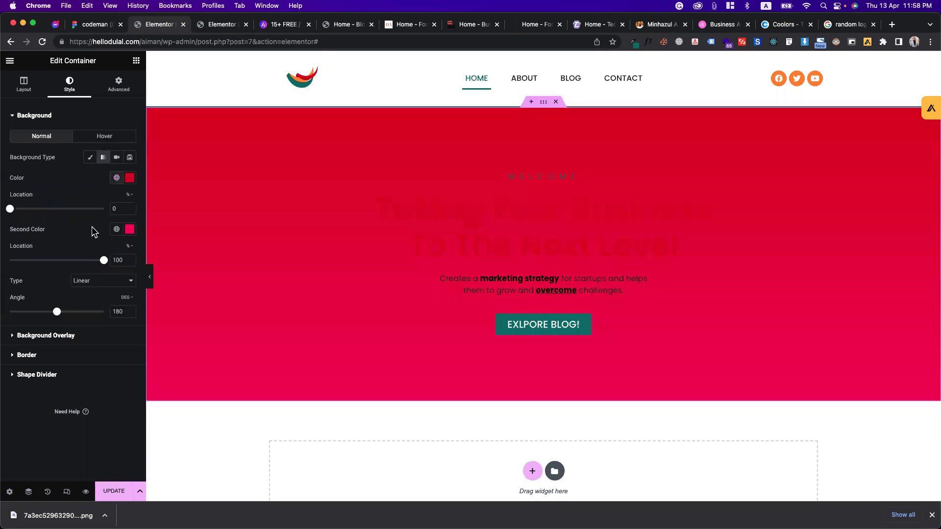
click(117, 229)
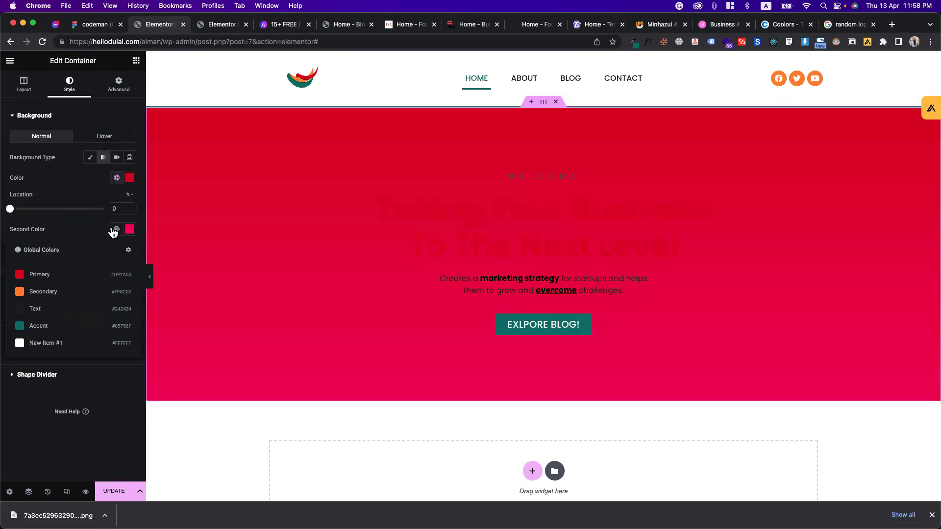
click(49, 327)
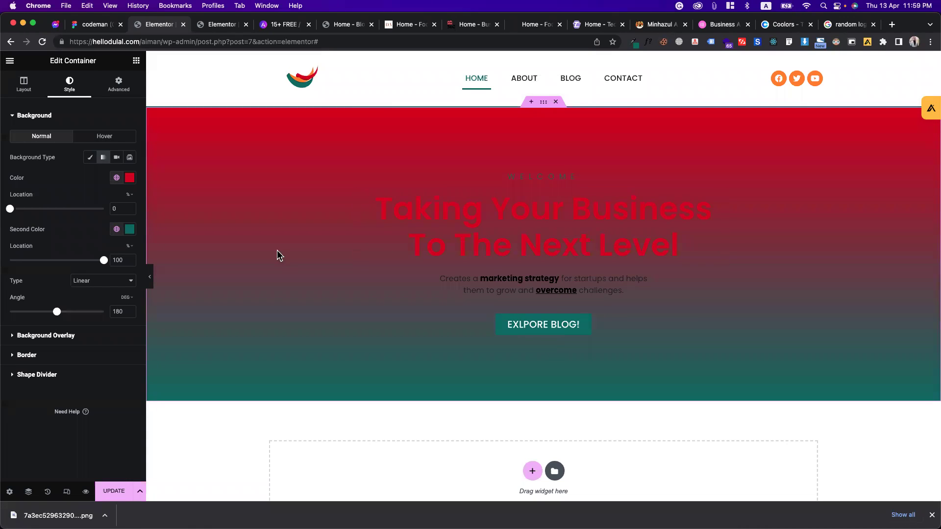
Step: Try the Secondary and Text global colors as the first color of the hero container's gradient
click(117, 178)
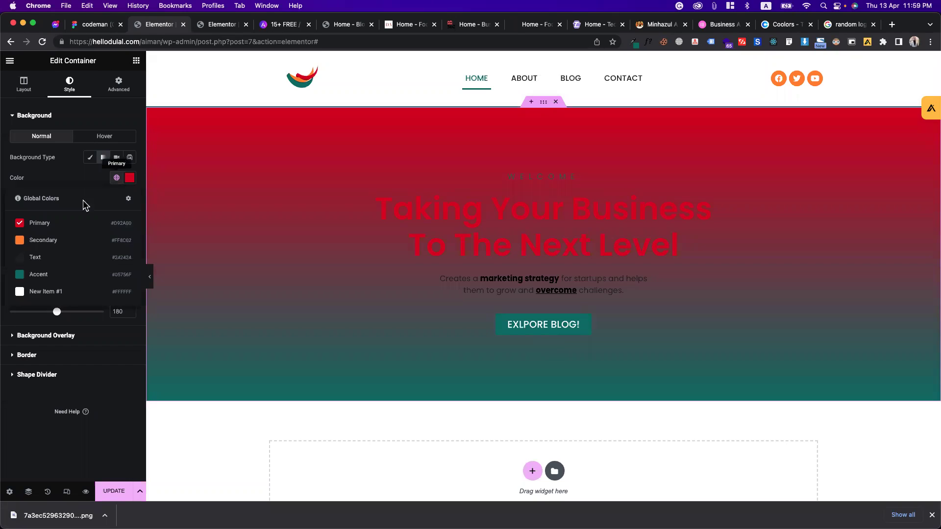
click(52, 245)
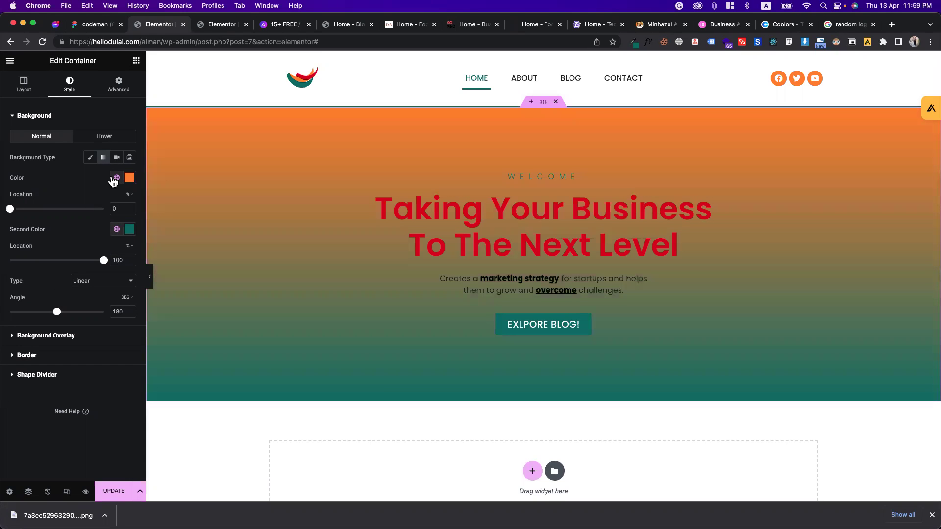
click(116, 178)
click(37, 257)
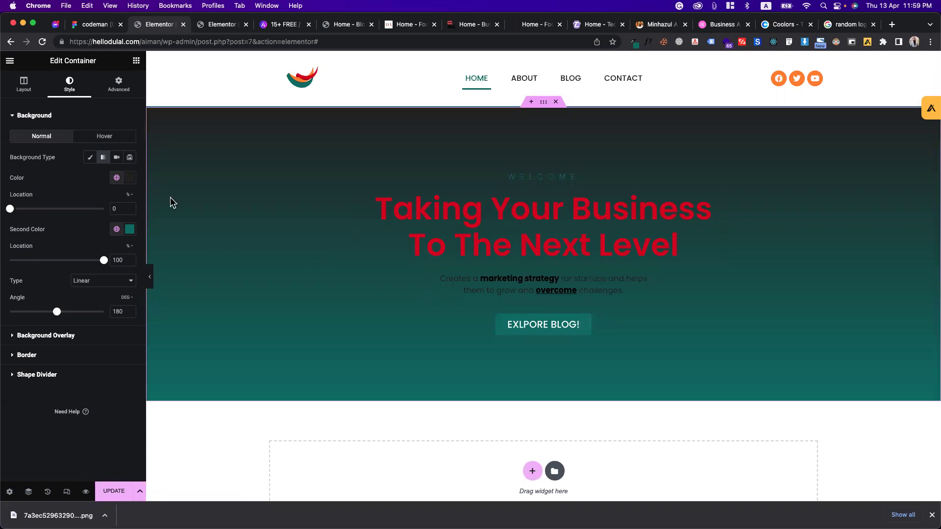
mouse_move(10, 211)
mouse_down()
mouse_move(69, 209)
mouse_move(6, 216)
mouse_up()
Step: Examine the hero section backgrounds of the food blogger and blockchain technology demo sites and return to the page editor
click(411, 27)
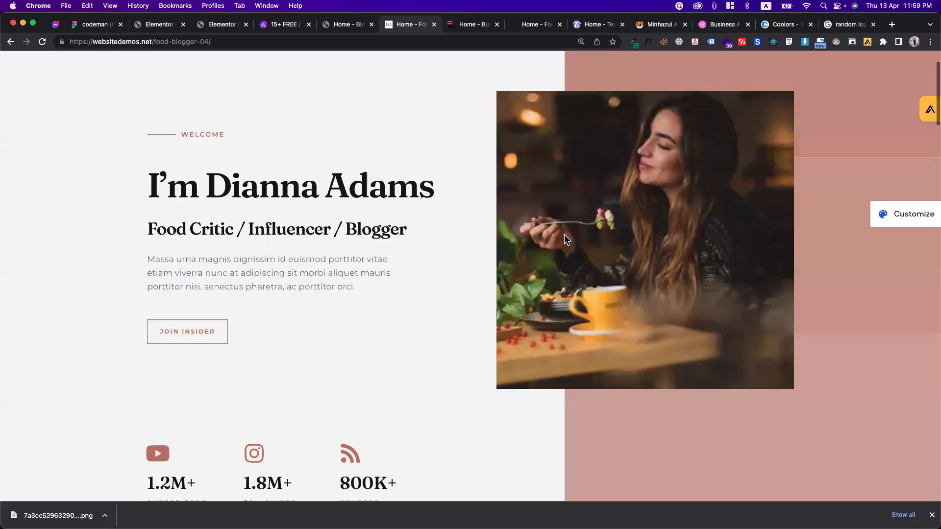
scroll(563, 239, up, 3)
scroll(543, 259, down, 5)
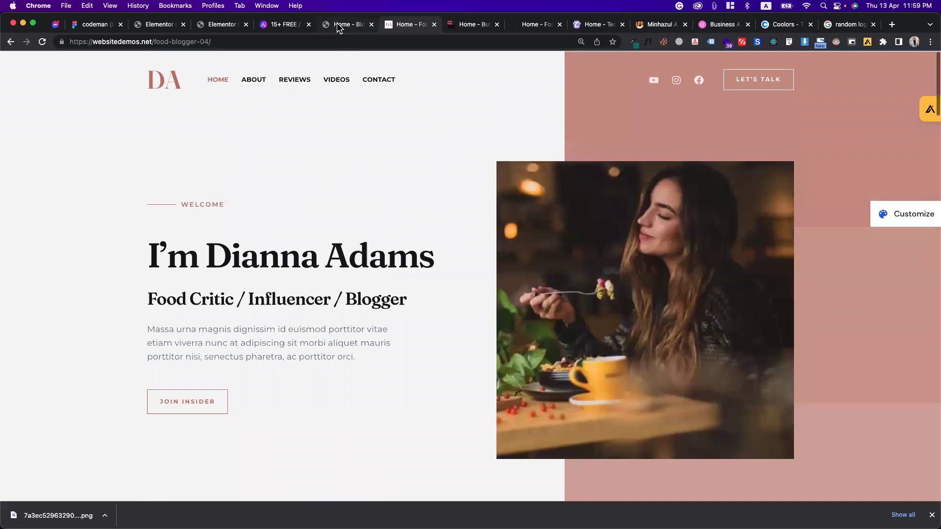
click(341, 28)
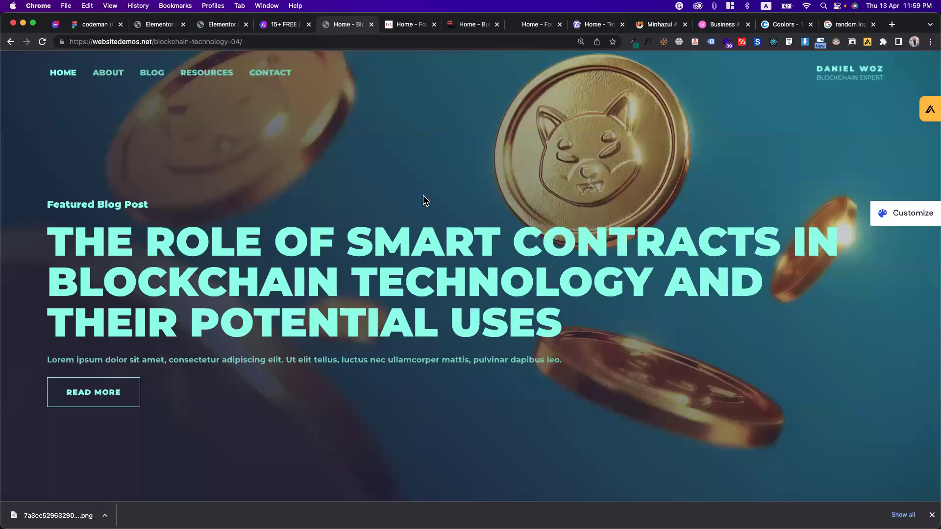
key(super+3)
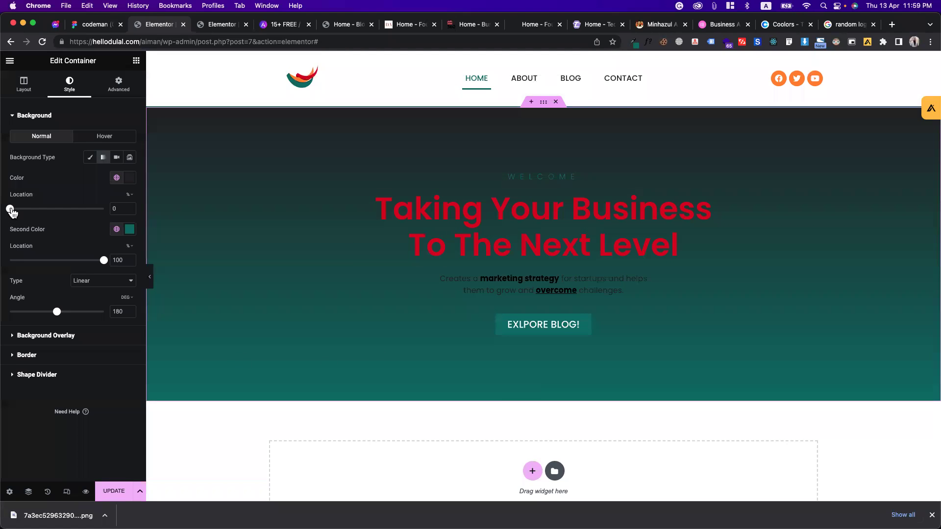
Step: Set the gradient's first color location to 49%, its second color location to 38% and its angle to 221 degrees
drag(10, 209, 63, 209)
drag(105, 265, 46, 264)
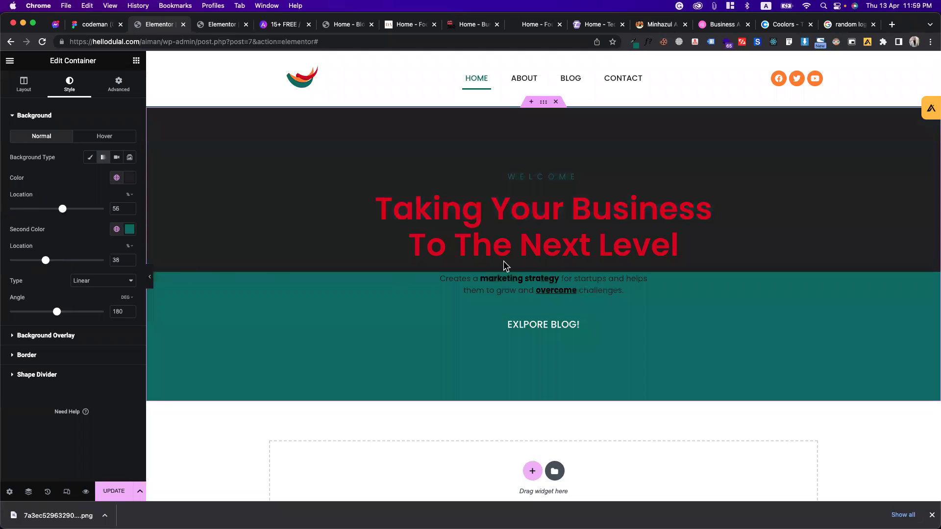
mouse_move(57, 315)
mouse_down()
mouse_move(92, 312)
mouse_move(69, 313)
mouse_up()
mouse_move(62, 209)
mouse_down()
mouse_move(42, 209)
mouse_move(56, 211)
mouse_up()
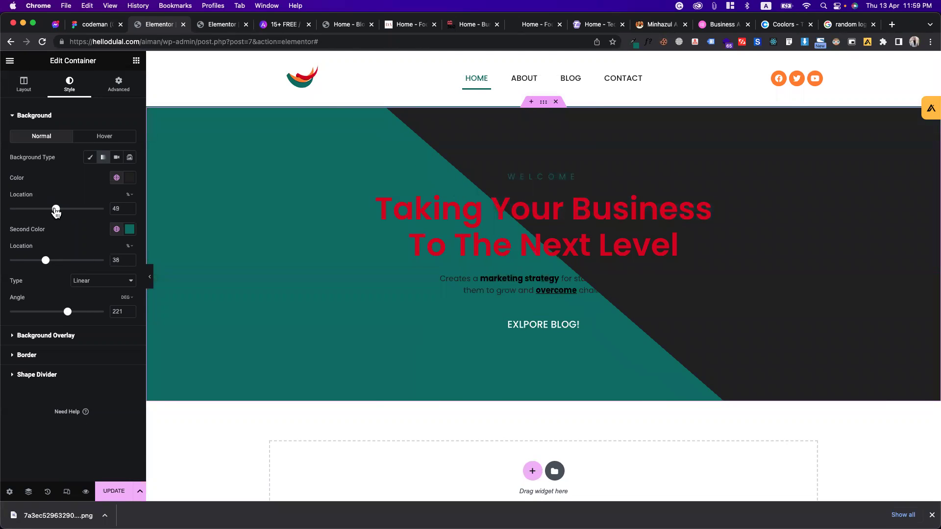
Step: Set the gradient's first color to the white global color New Item #1 and its second color to the semi-transparent teal #05756F4A
click(117, 178)
click(59, 225)
click(117, 178)
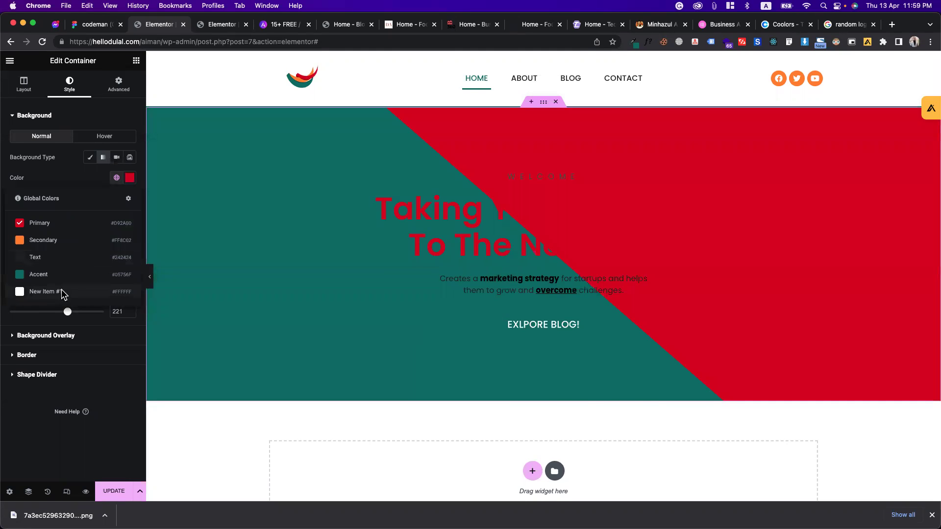
click(62, 293)
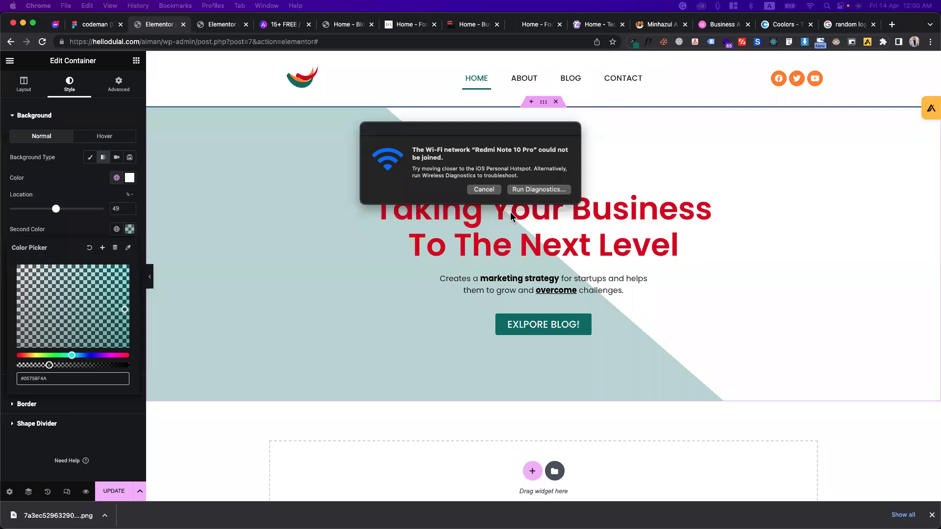
click(488, 191)
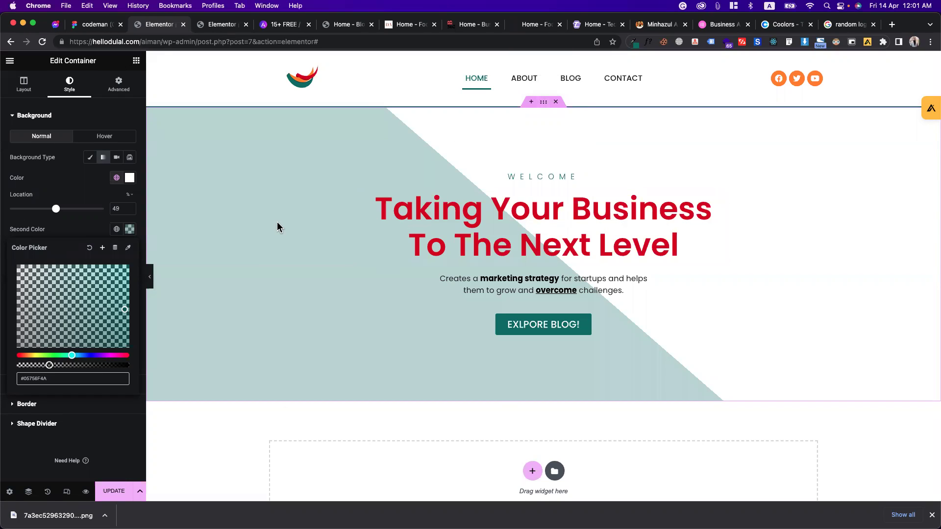
Step: Set both the first and second colors of the hero container's gradient to the red global color
click(71, 116)
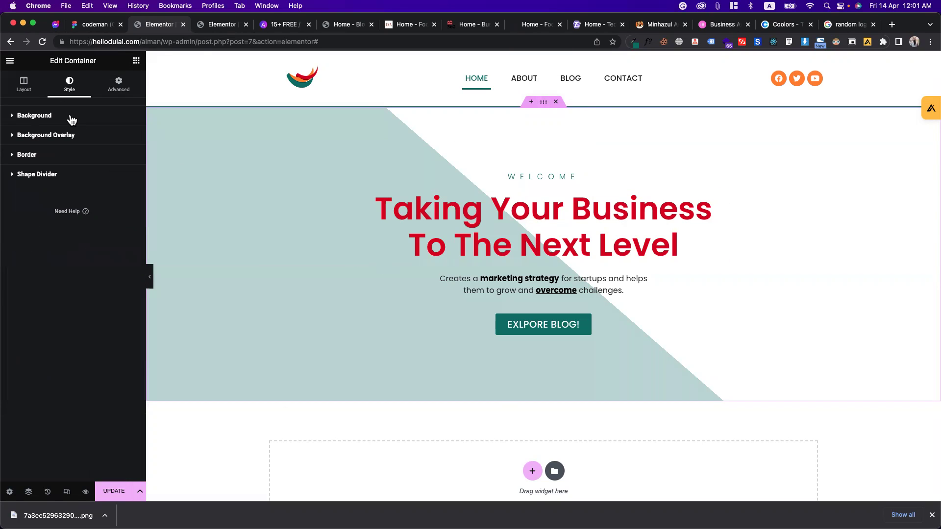
click(71, 117)
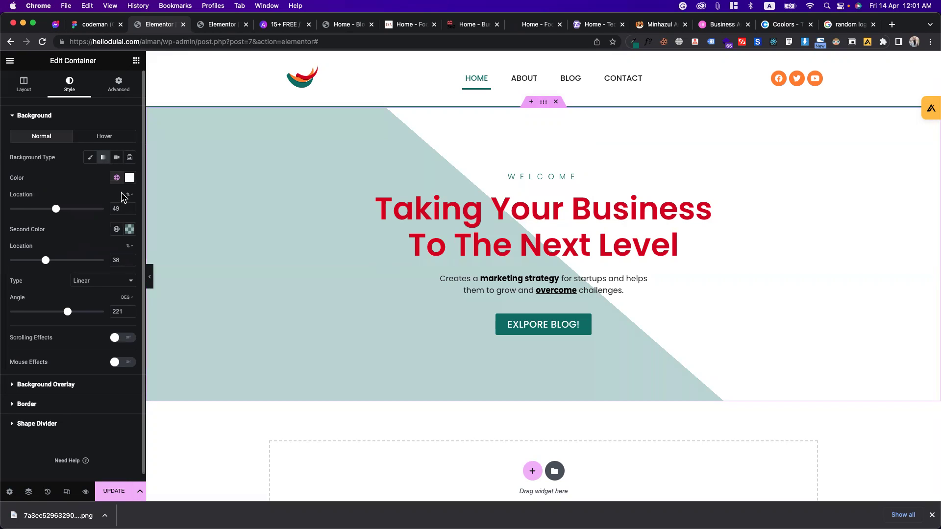
click(117, 178)
click(68, 221)
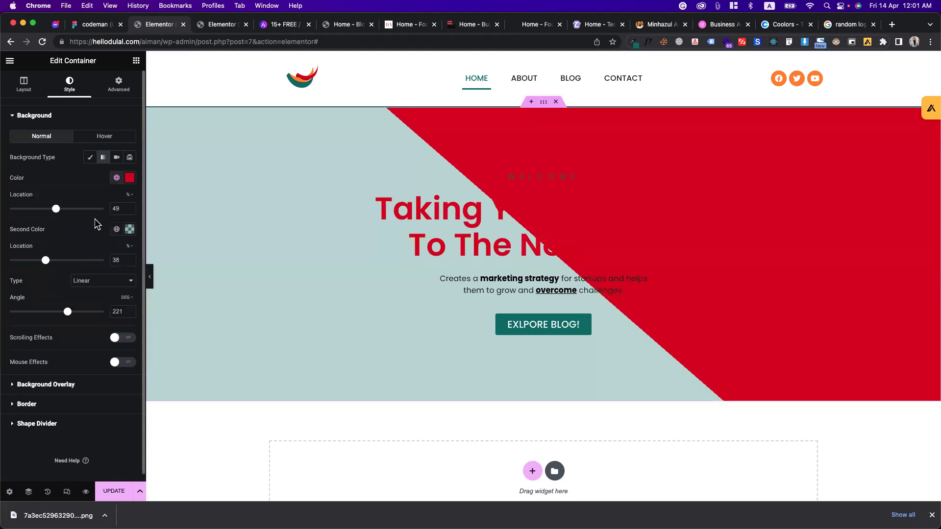
click(117, 229)
click(90, 278)
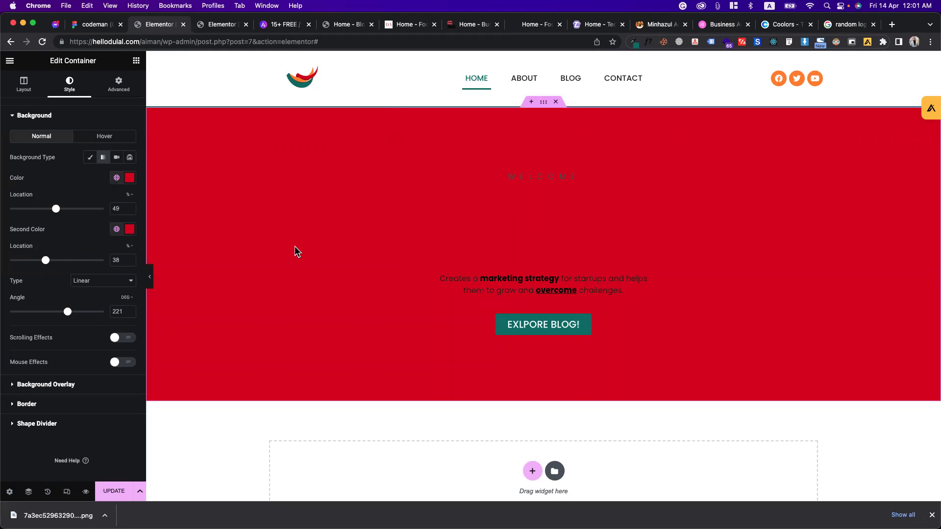
Step: Close the browser tab beside the tech news demo, examine the food demo sites' hero sections and return to the home page editor
click(596, 25)
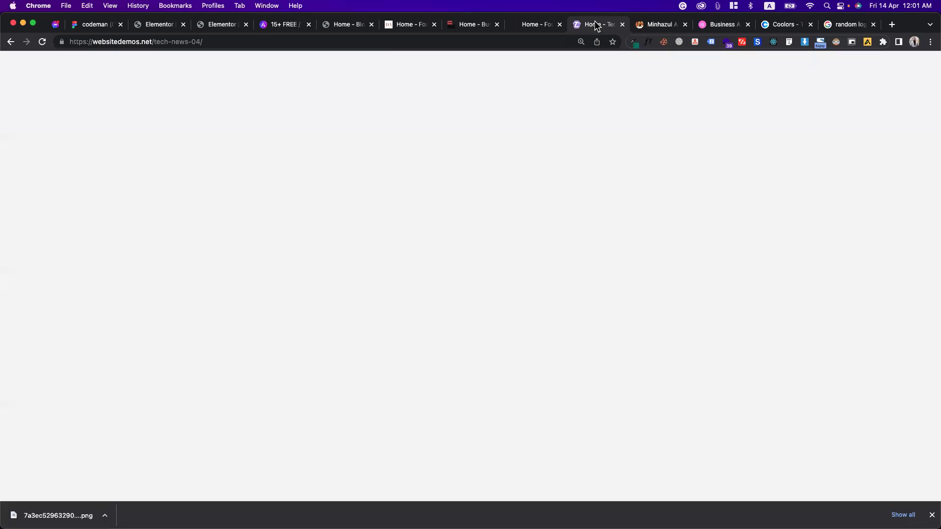
click(685, 25)
click(542, 29)
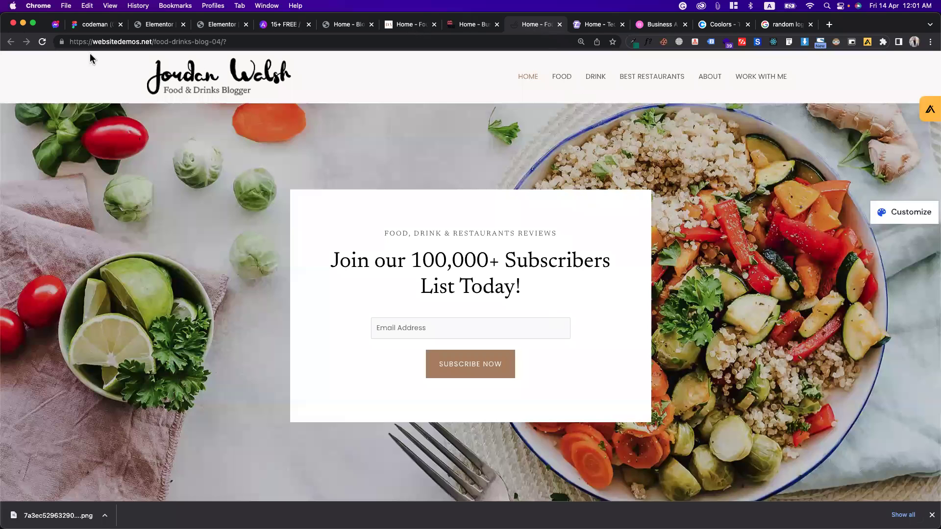
key(ctrl+shift+Tab)
key(ctrl+shift+Tab)
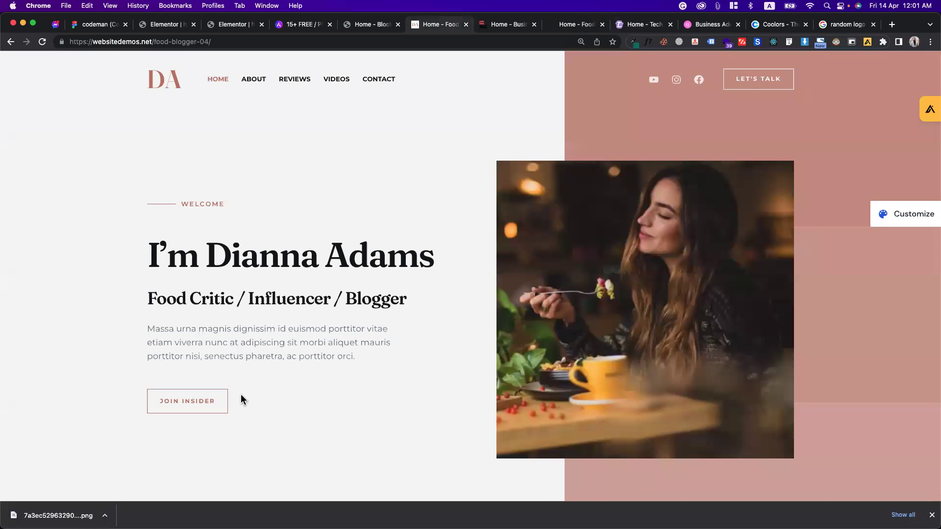
click(220, 27)
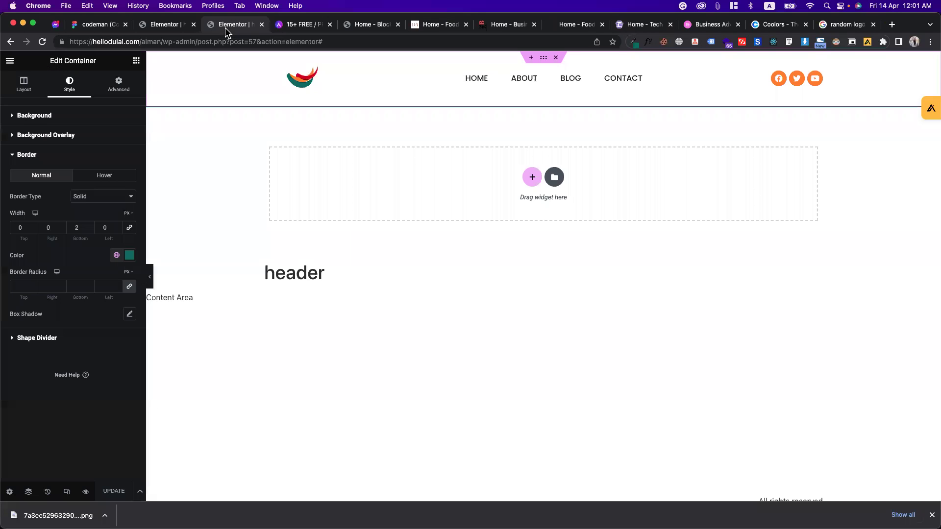
click(172, 28)
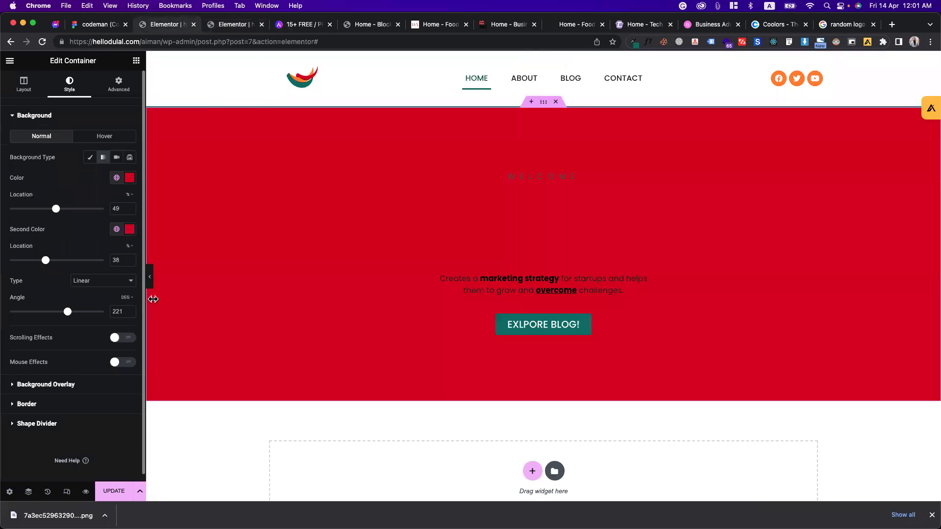
Step: Set the gradient's first color to the dark teal global color at location 0% and move the second color's location to 89%
click(116, 177)
click(64, 275)
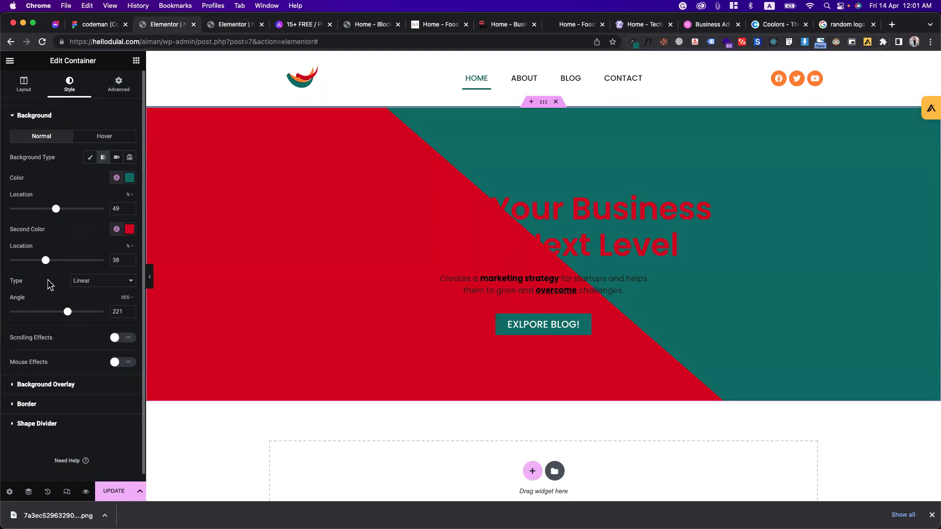
drag(46, 261, 94, 260)
drag(56, 209, 10, 212)
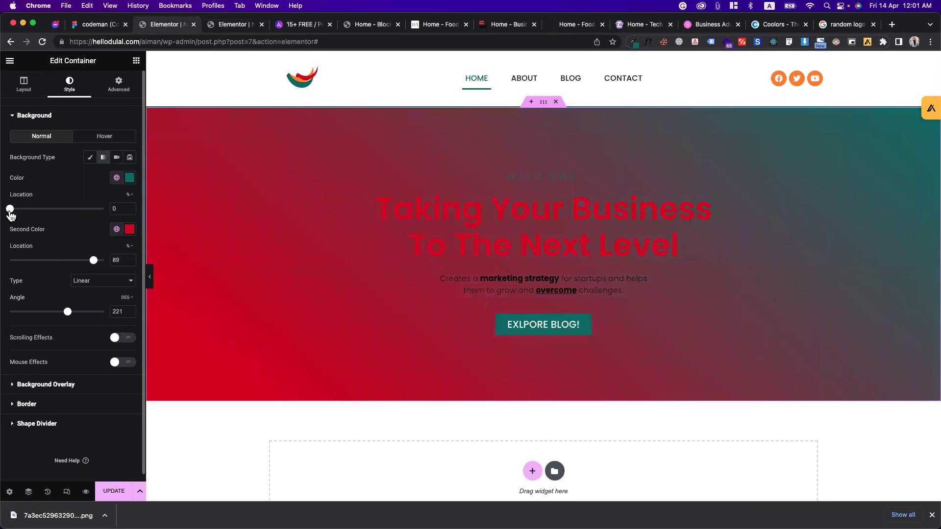
Step: Set the container's gradient angle to 97 degrees, with the first color's location at 42% and the second's at 37%
drag(67, 312, 34, 319)
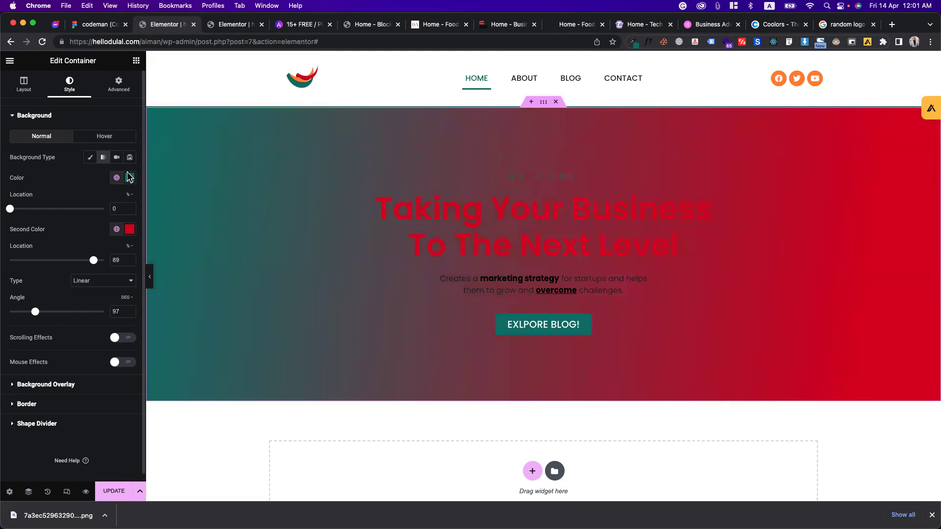
drag(11, 211, 49, 211)
drag(96, 266, 48, 268)
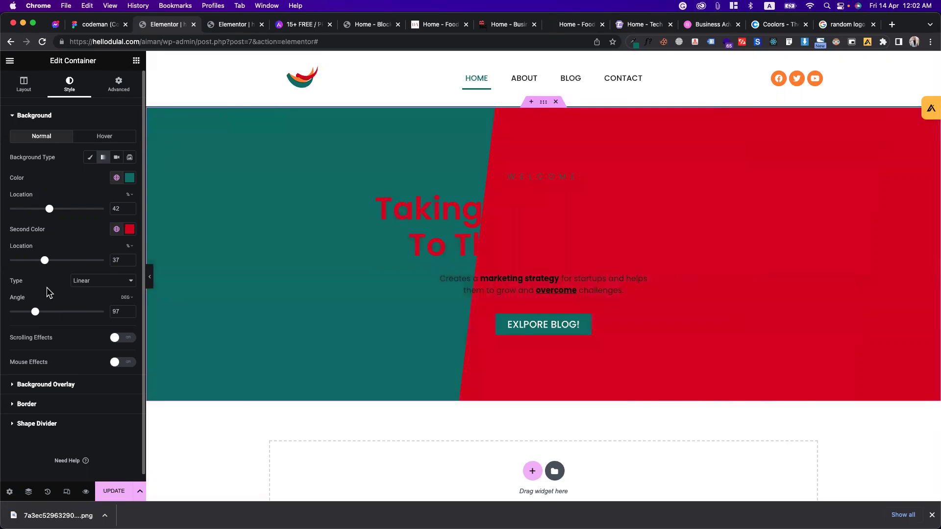
Step: Set the background gradient's angle to 180 degrees, the second color's location to 17% and the first color's to 75%
drag(35, 312, 58, 319)
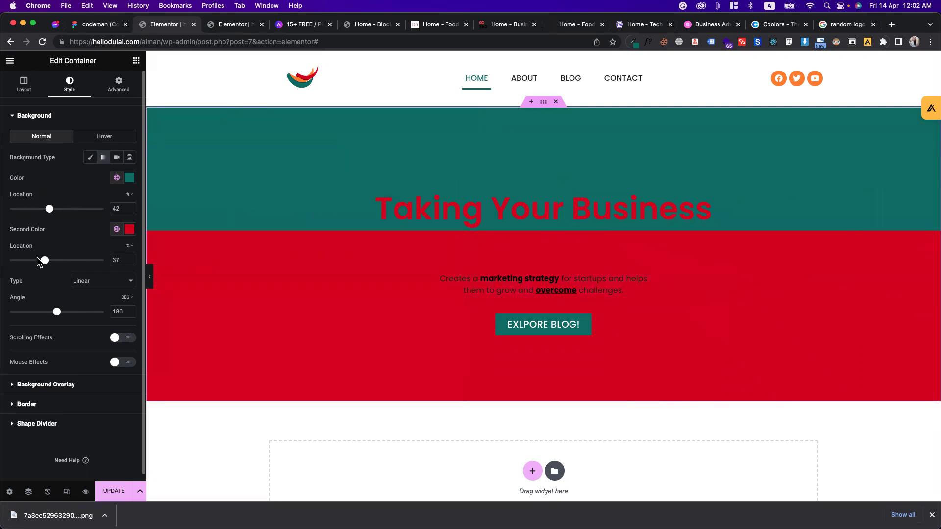
mouse_move(44, 263)
mouse_down()
mouse_move(55, 263)
mouse_move(26, 261)
mouse_up()
drag(49, 211, 80, 211)
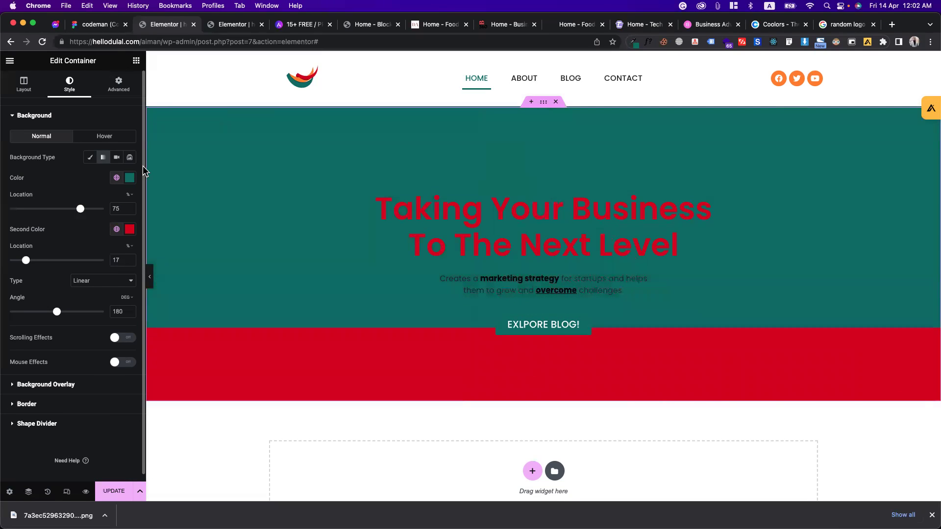
Step: Change the gradient's first color to the white New Item #1 and the second to Secondary, with the angle at 146 degrees
click(117, 178)
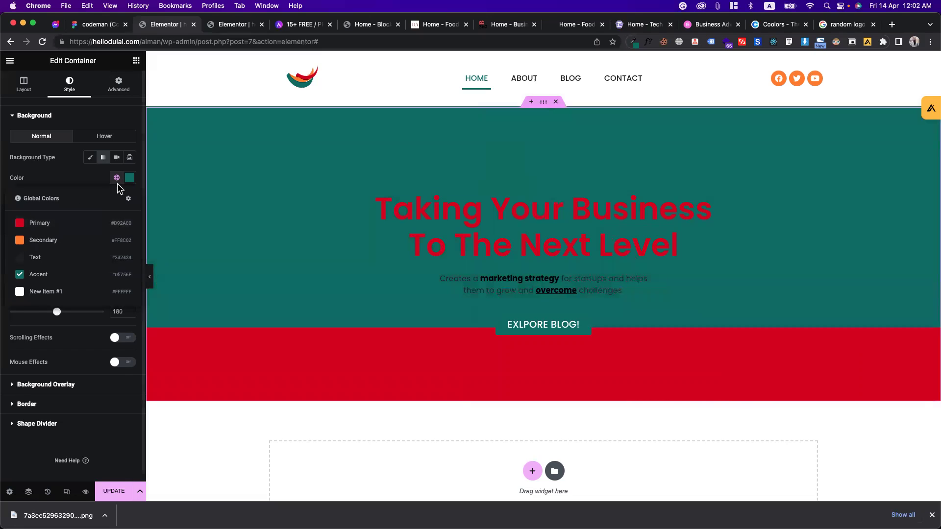
click(58, 291)
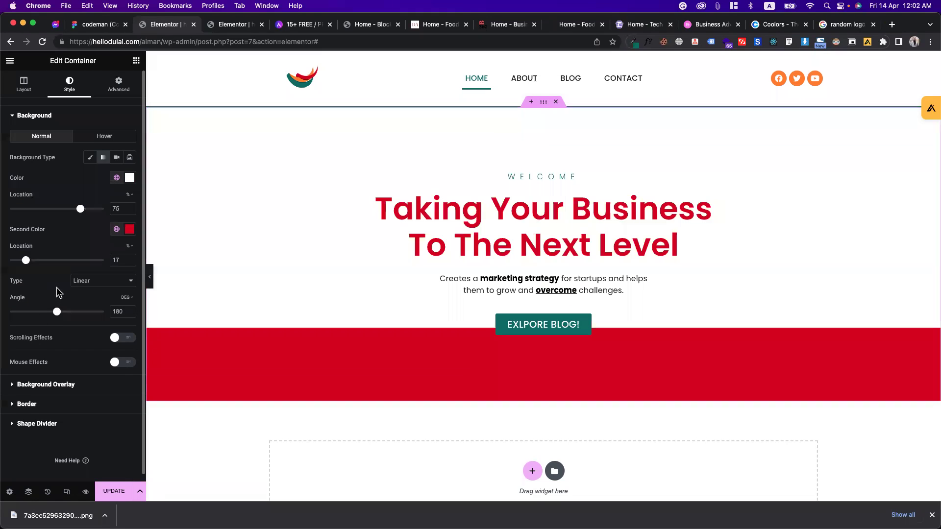
click(116, 230)
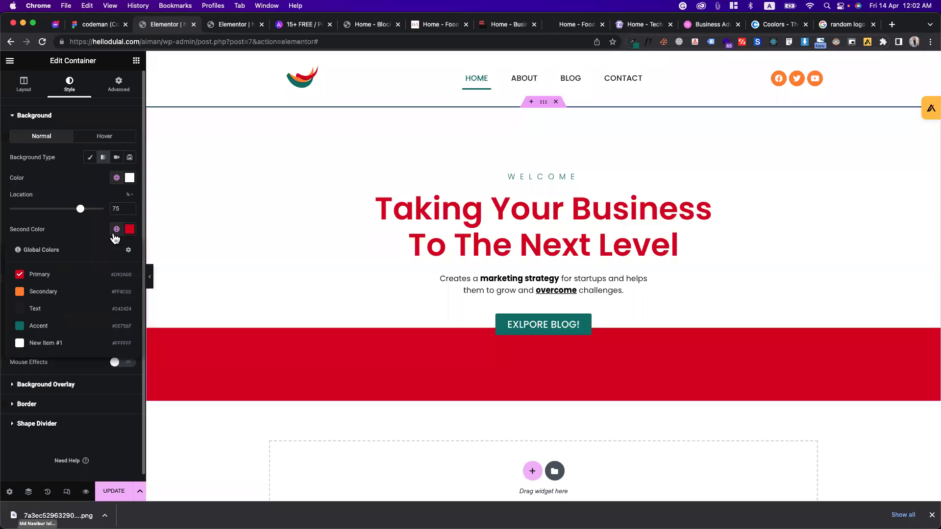
click(44, 327)
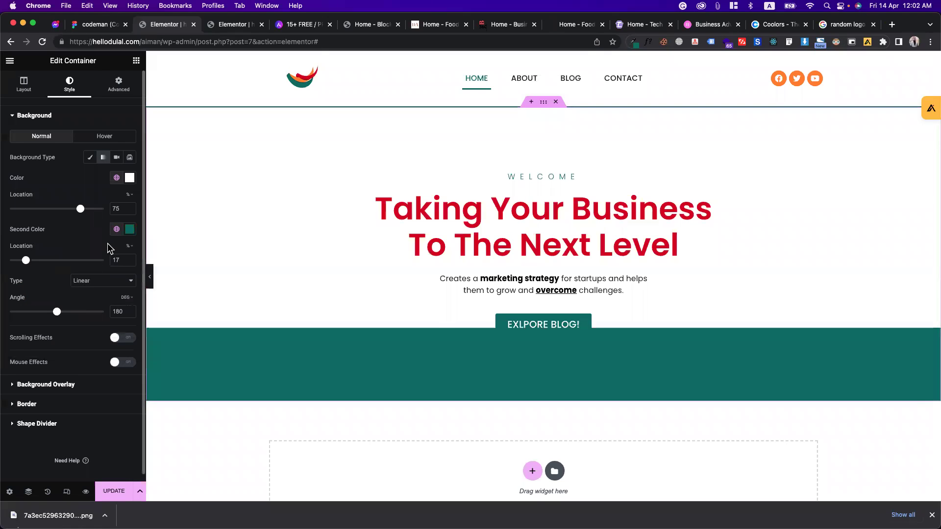
click(115, 231)
click(49, 293)
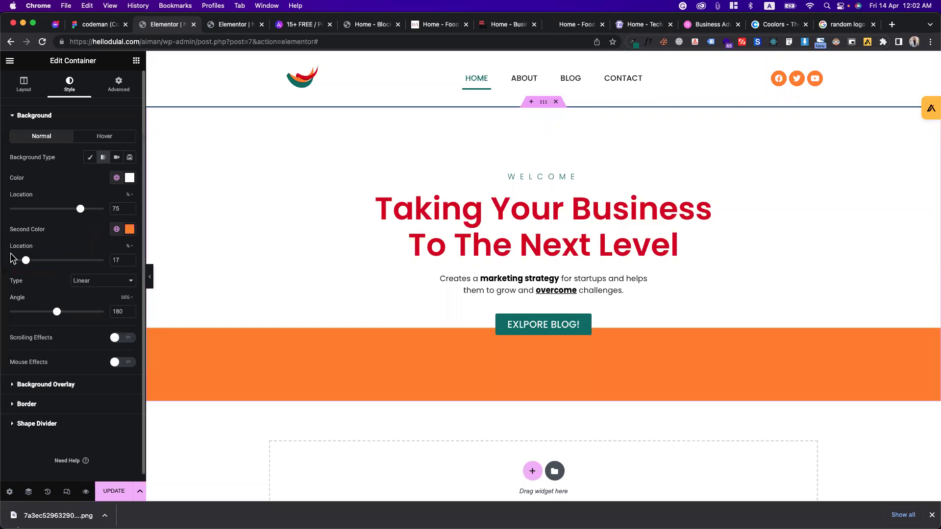
click(76, 313)
drag(77, 315, 50, 320)
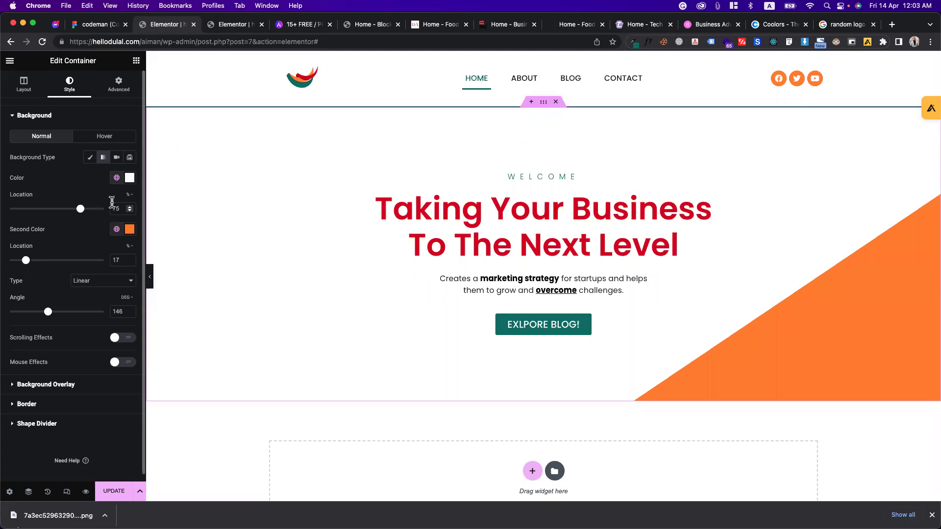
Step: Set the gradient's first color to Primary at location 30%, and move the second color's location to 86%
click(116, 177)
click(70, 224)
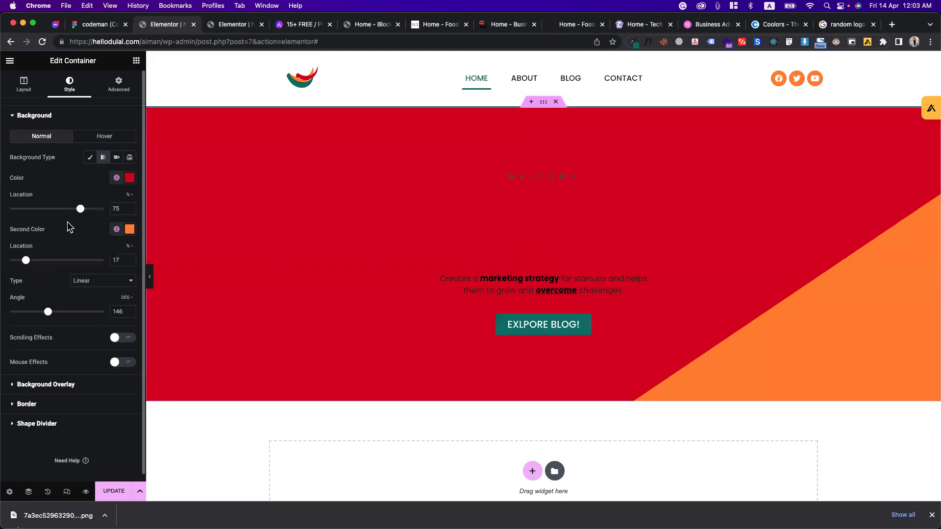
drag(79, 208, 61, 209)
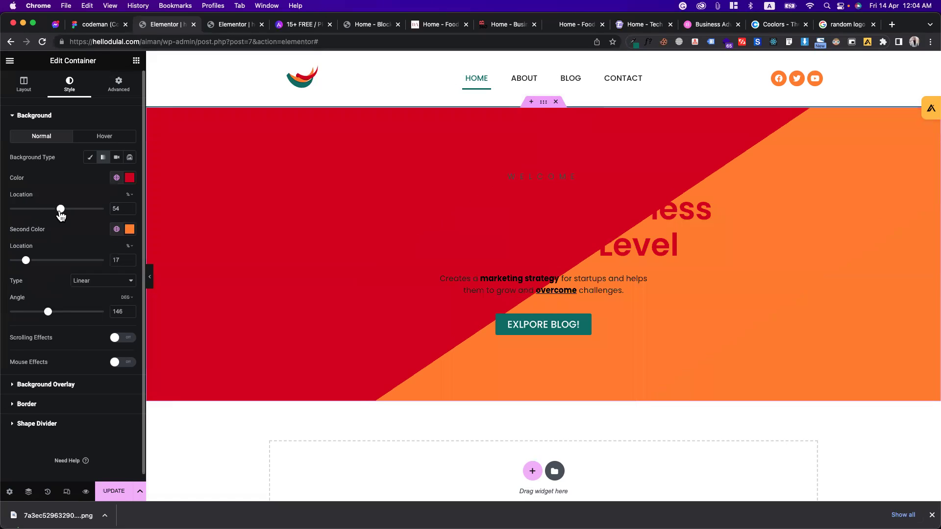
drag(26, 264, 91, 264)
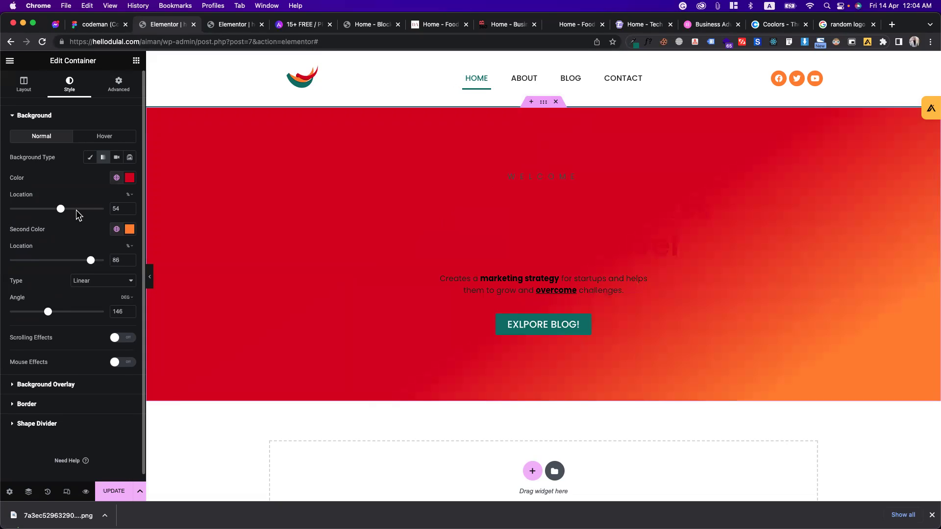
drag(60, 209, 37, 209)
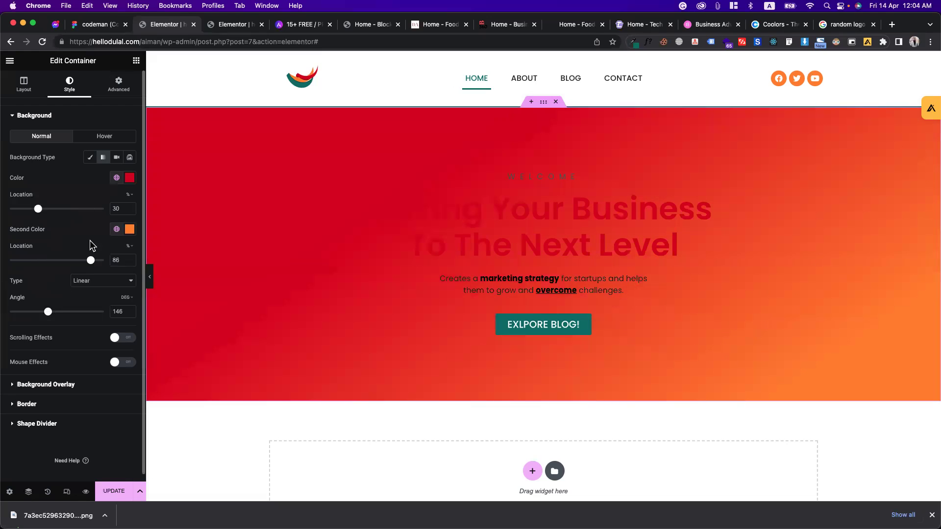
Step: Set the gradient's first color to Accent at location 48%, and move the second color's location to 45%
click(116, 177)
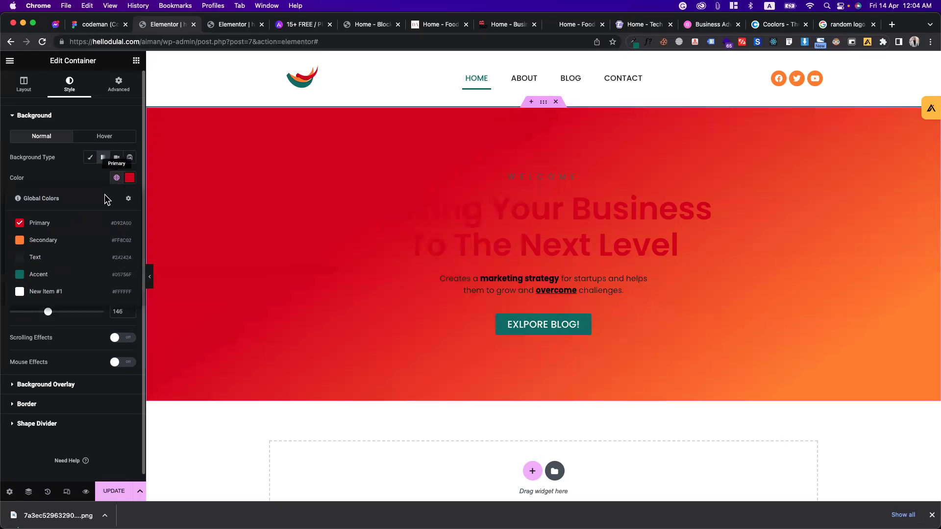
click(54, 274)
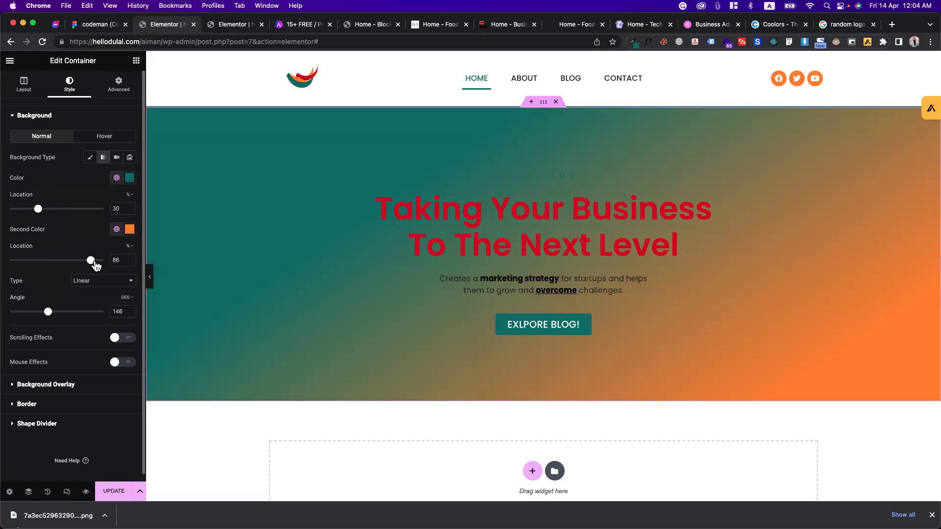
drag(90, 260, 49, 263)
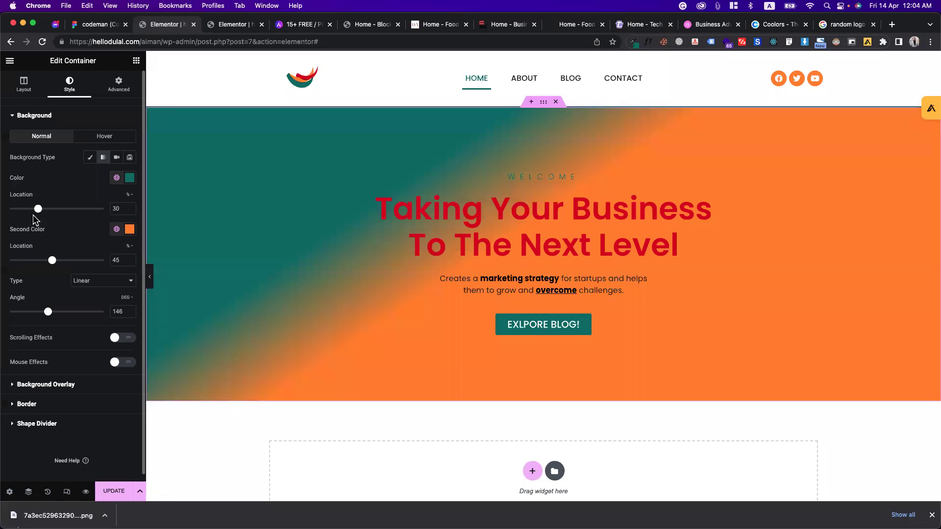
drag(39, 212, 55, 209)
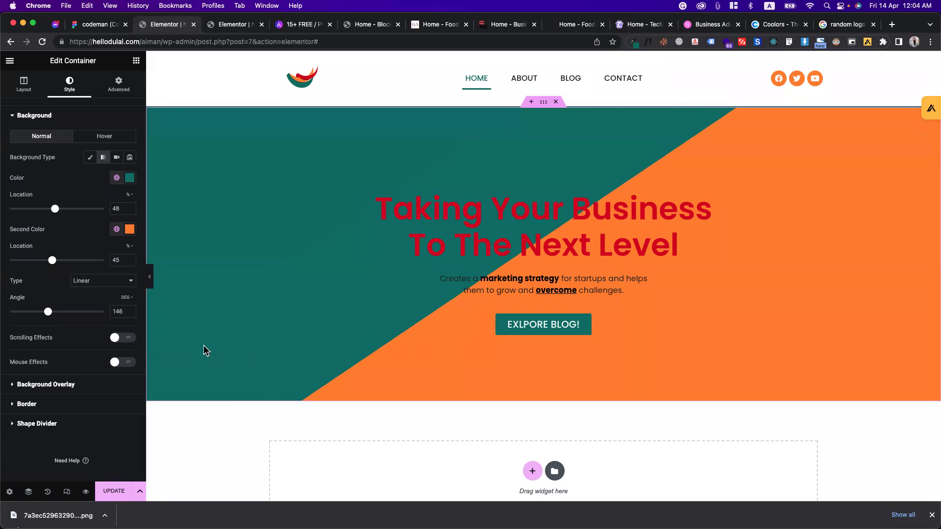
Step: Set the gradient angle to 180 degrees, the second color's location to 39% and the first color's location to 75%
mouse_move(48, 316)
mouse_down()
mouse_move(101, 316)
mouse_move(37, 323)
mouse_move(71, 316)
mouse_move(57, 319)
mouse_up()
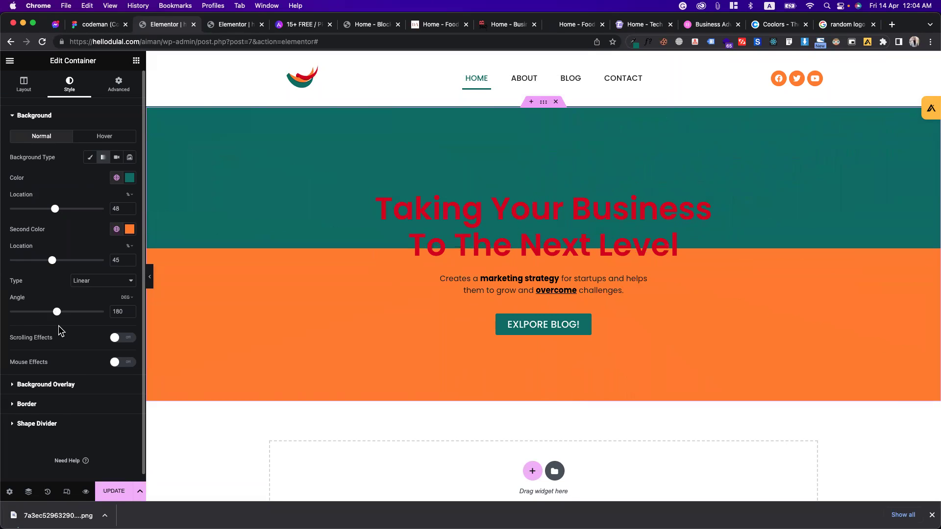
drag(52, 264, 47, 263)
drag(54, 210, 79, 210)
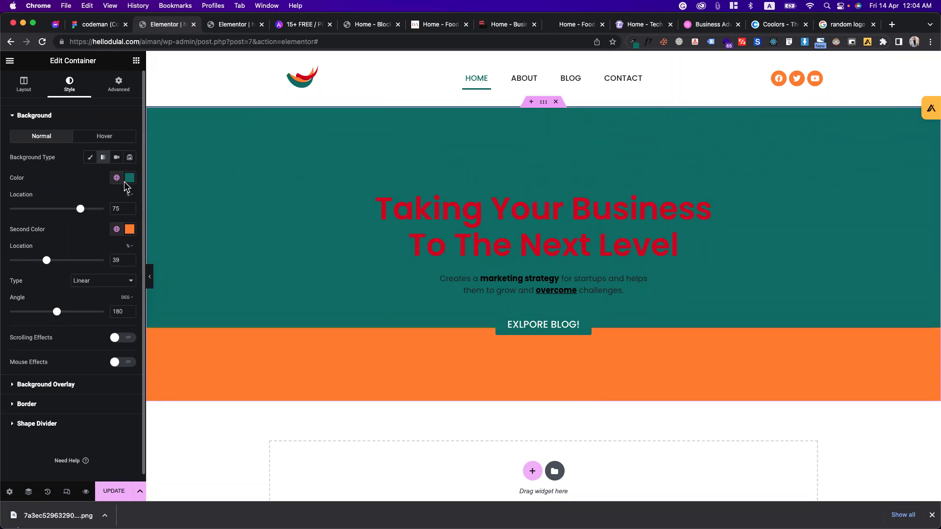
Step: Make the gradient's first color fully transparent, set the second color to the global Primary, and update the page
click(130, 177)
drag(127, 314, 7, 318)
click(85, 185)
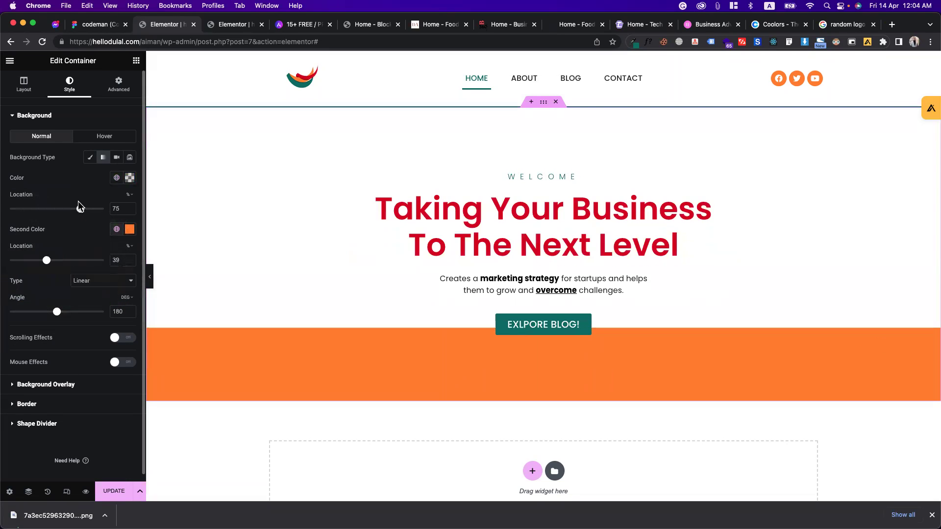
click(116, 229)
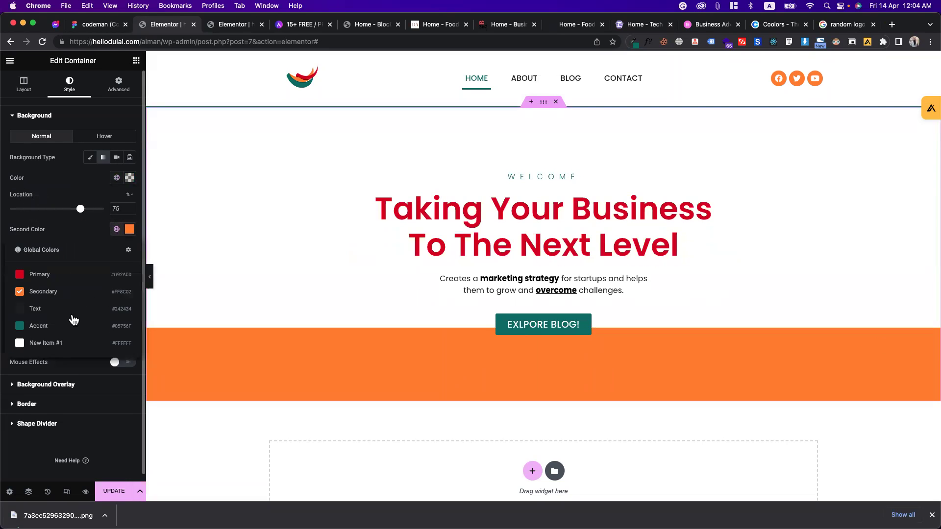
click(49, 275)
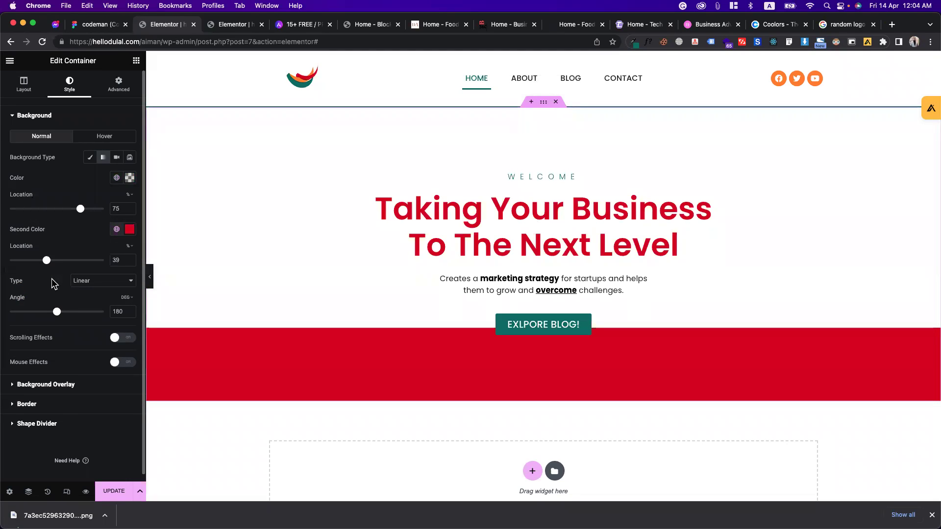
click(106, 493)
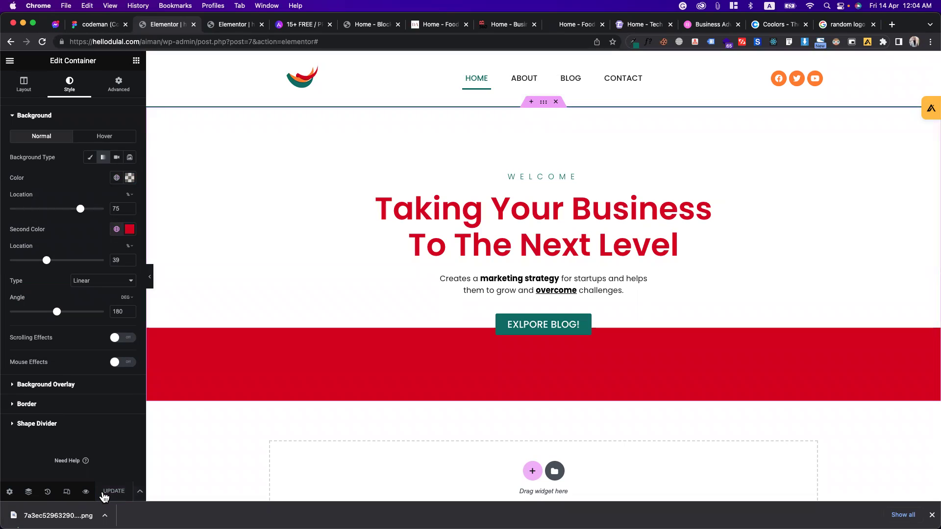
Step: Examine the two-tone hero background of the Food Blogger demo site, and return to the home page editor
click(430, 25)
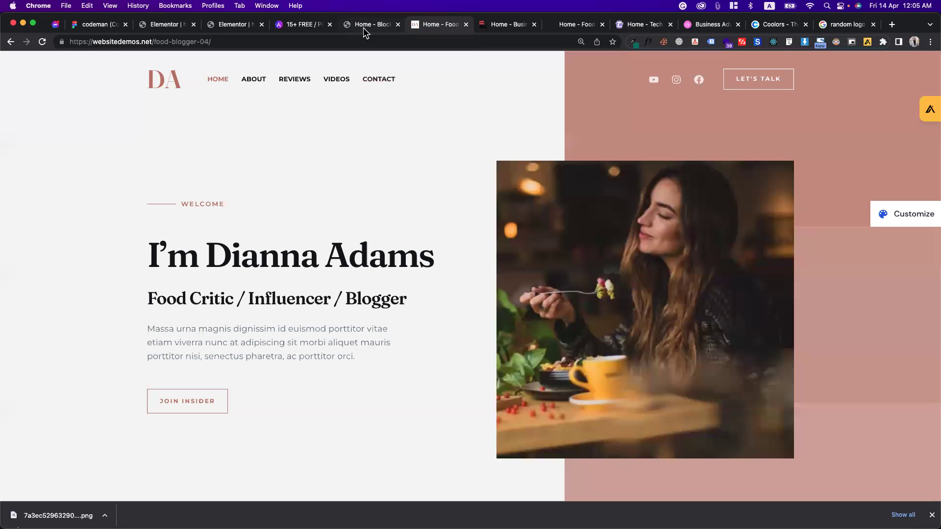
scroll(588, 147, down, 3)
scroll(441, 107, up, 3)
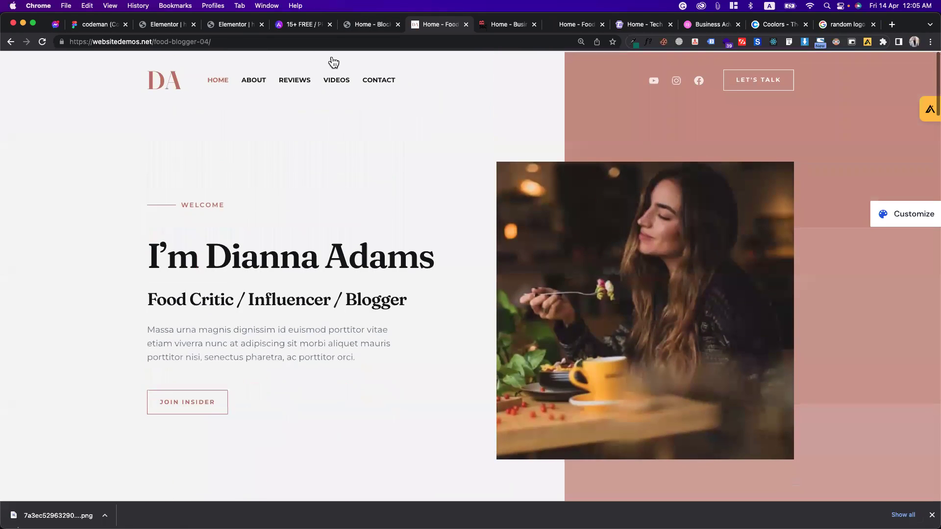
click(224, 26)
click(164, 20)
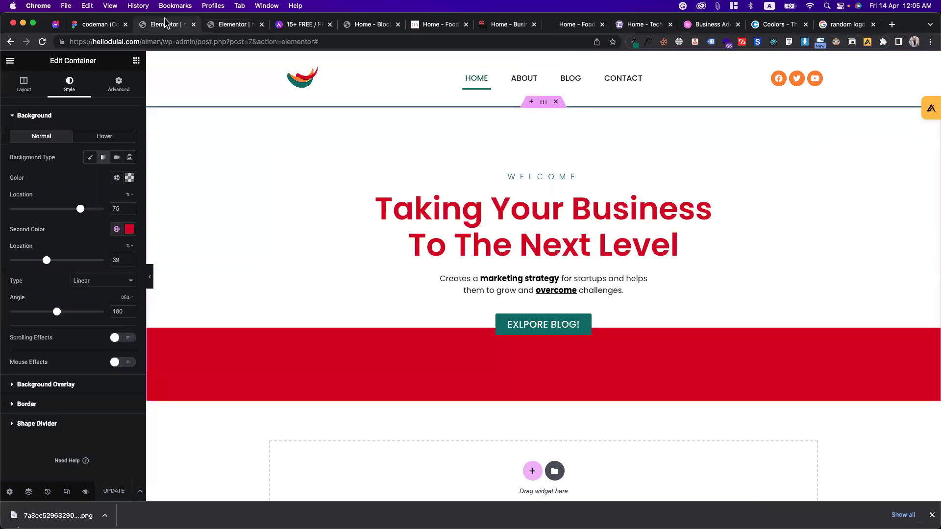
Step: Try the gradient at an angle of 90 degrees, return it to 180 degrees, and update the page
drag(56, 315, 33, 311)
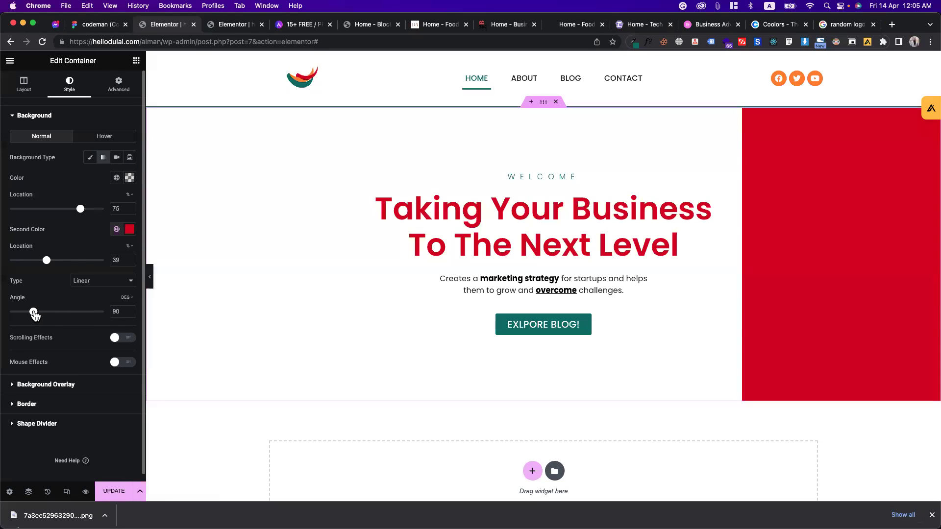
drag(33, 312, 59, 319)
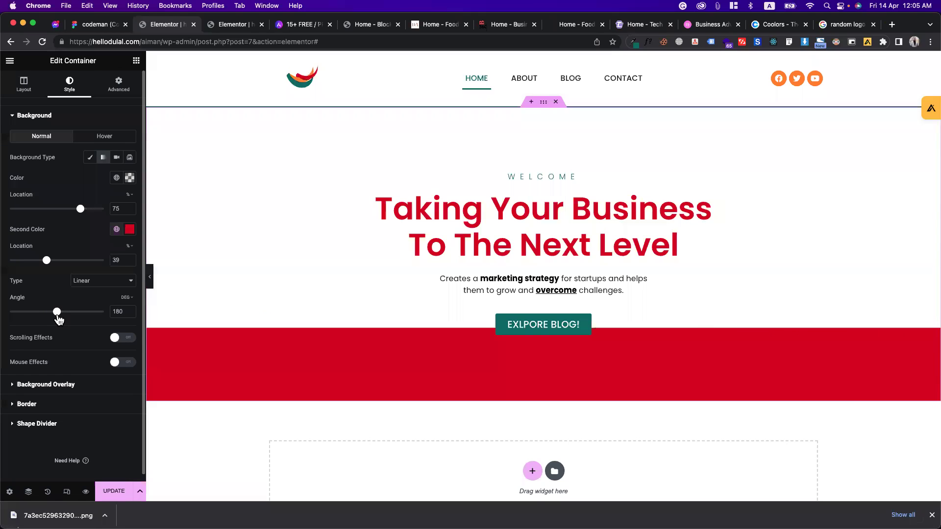
click(107, 491)
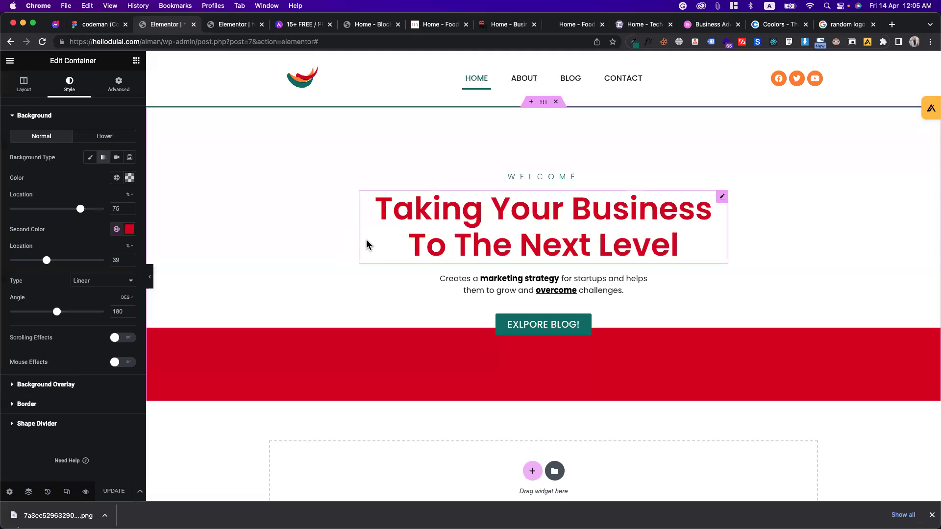
Step: Apply the global Accent color to the gradient's first color and reduce its opacity to zero (#05756F00)
click(129, 178)
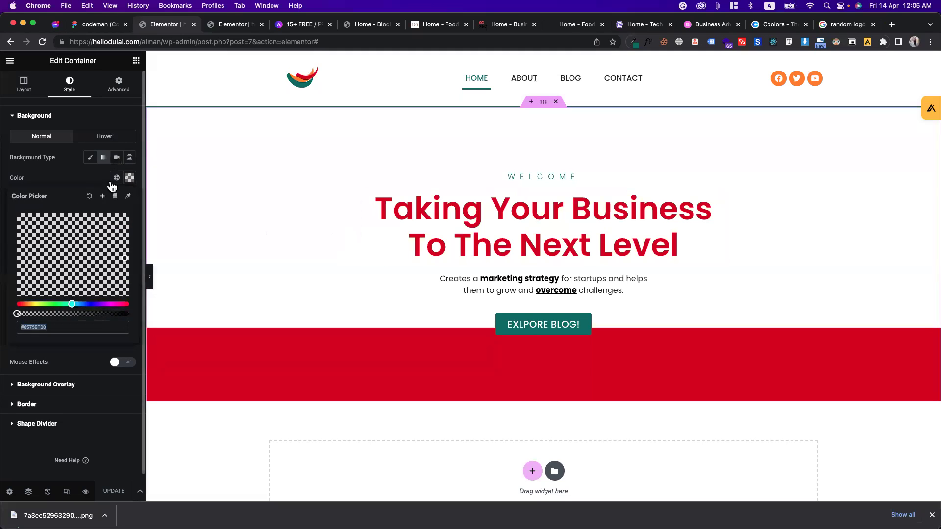
click(115, 178)
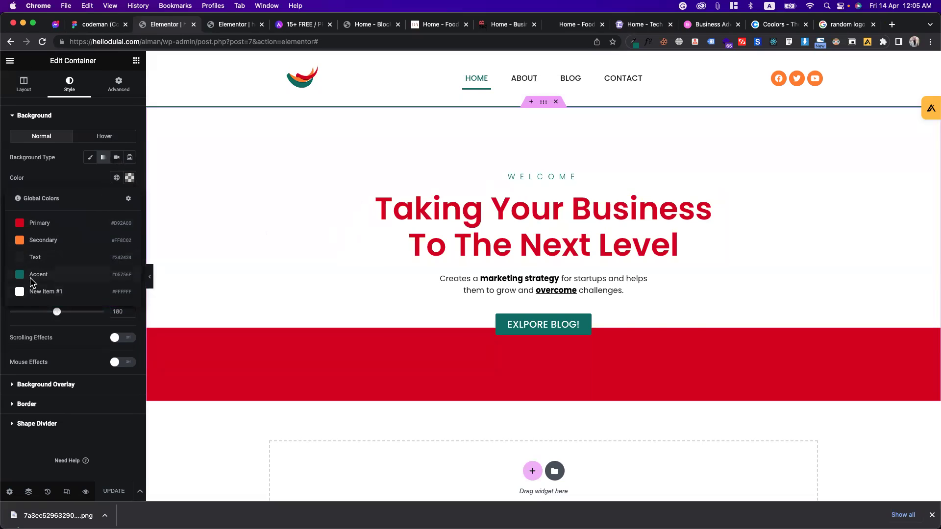
click(30, 275)
click(130, 177)
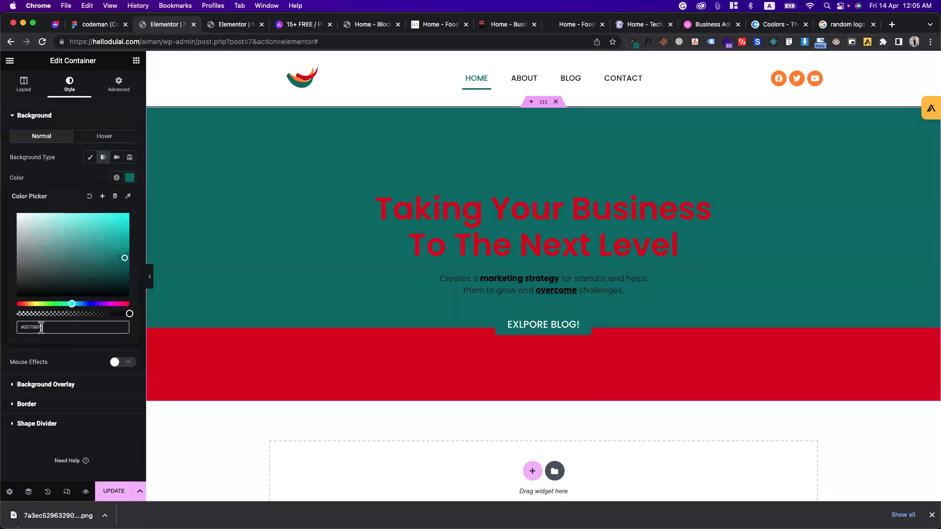
drag(29, 314, 16, 314)
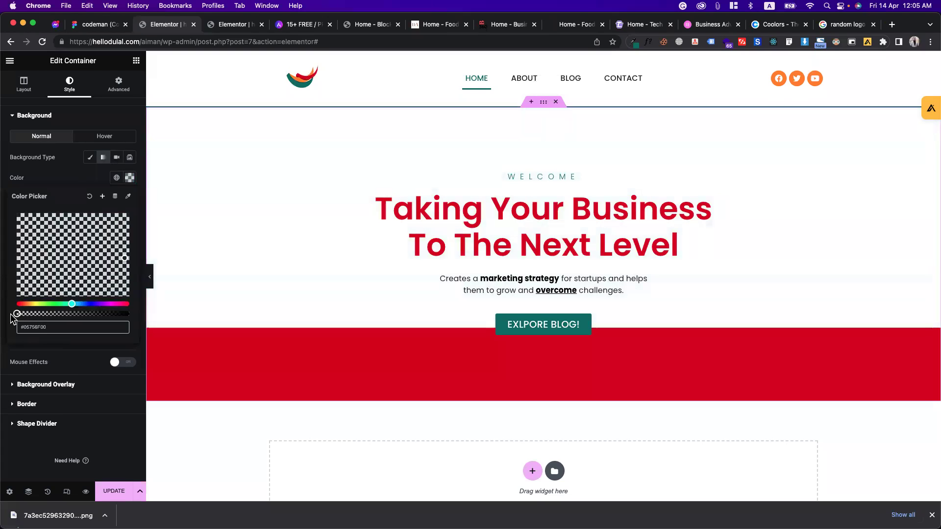
Step: Set the gradient's first color to the global Secondary orange at low opacity (#FF8C021A) and update the page
click(116, 177)
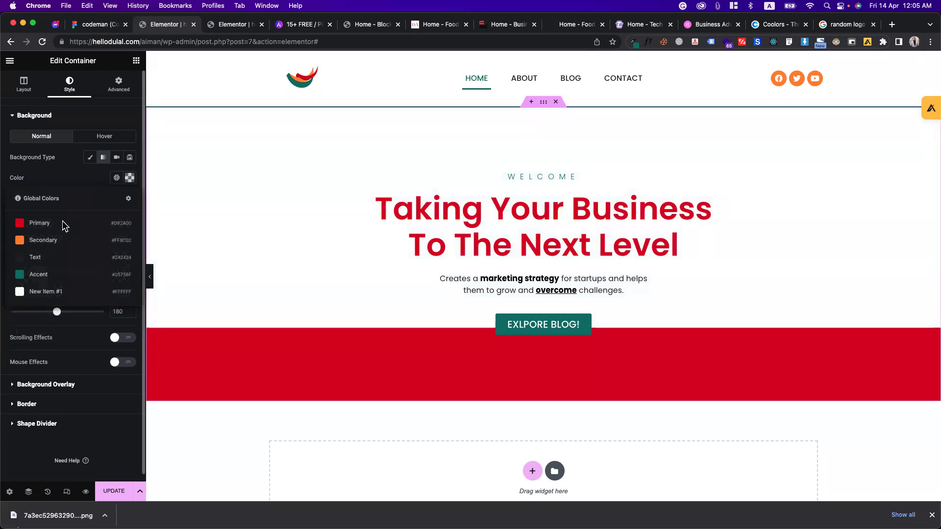
click(39, 256)
click(116, 178)
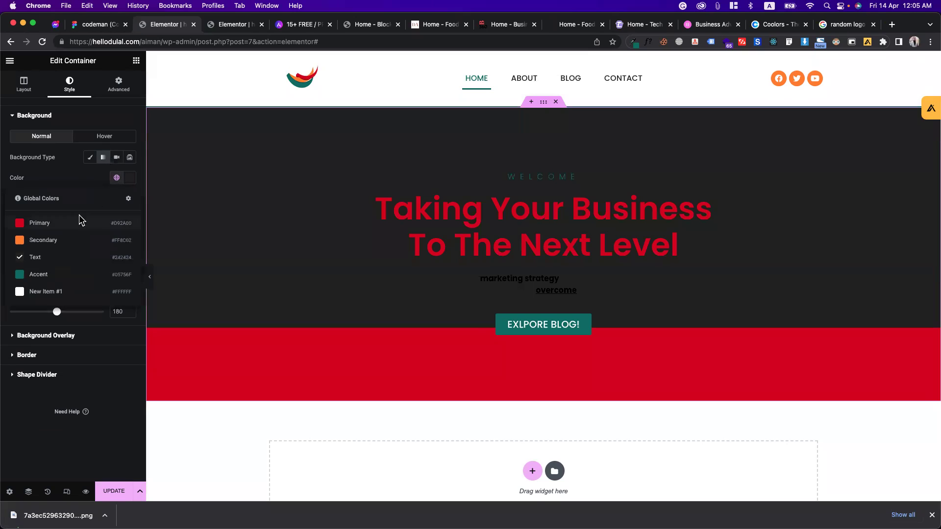
click(43, 240)
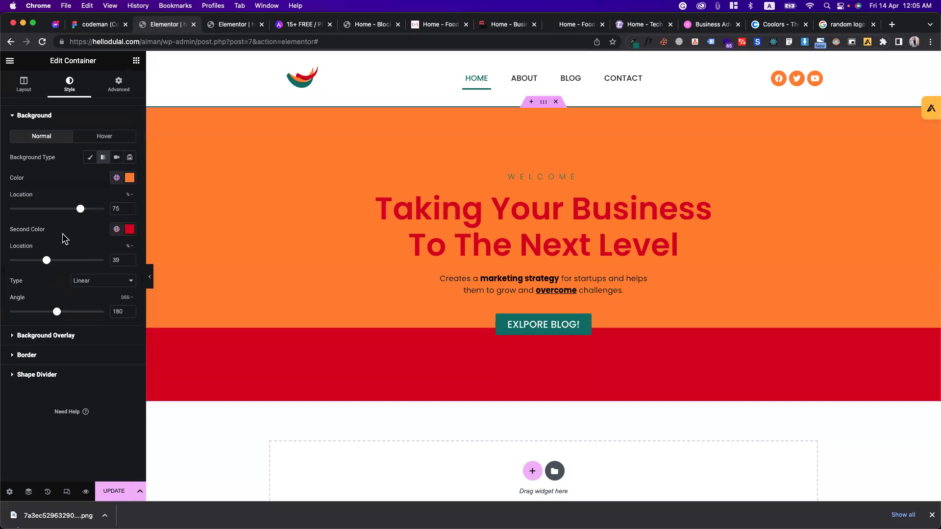
click(129, 177)
click(28, 313)
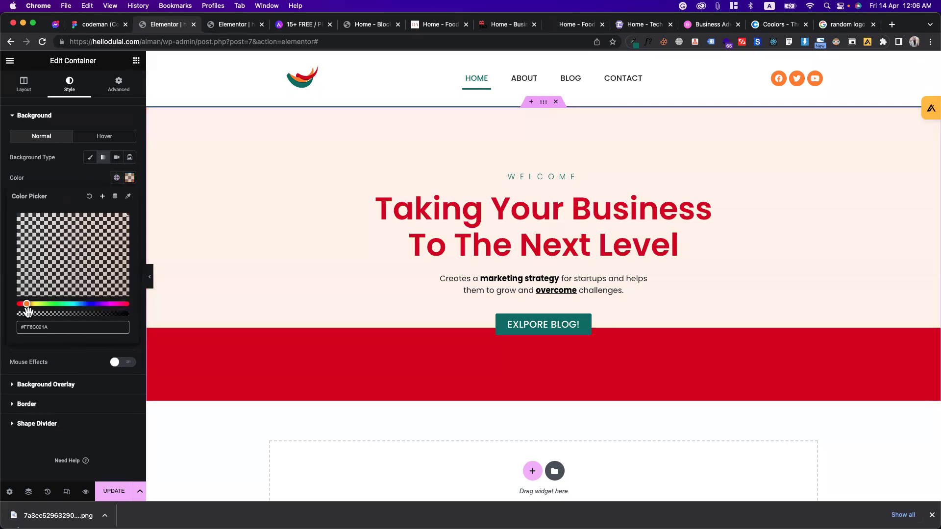
click(81, 182)
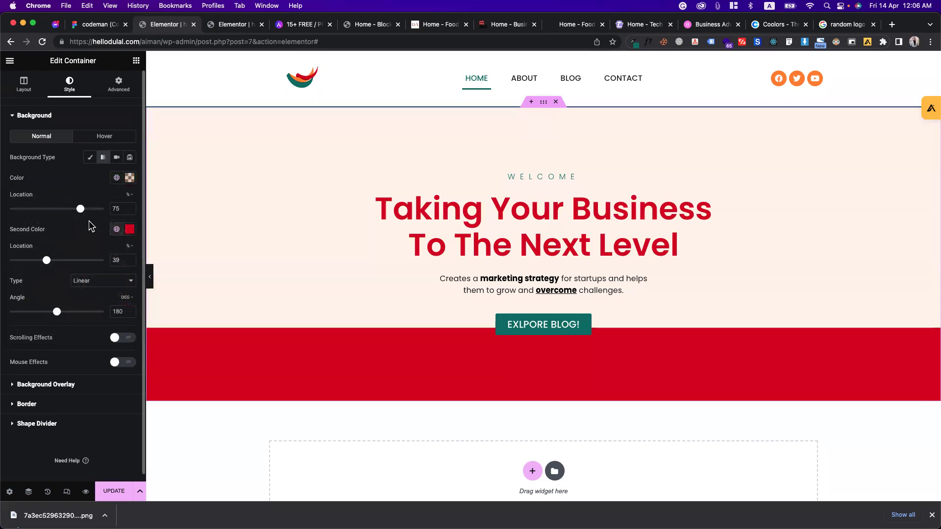
click(114, 494)
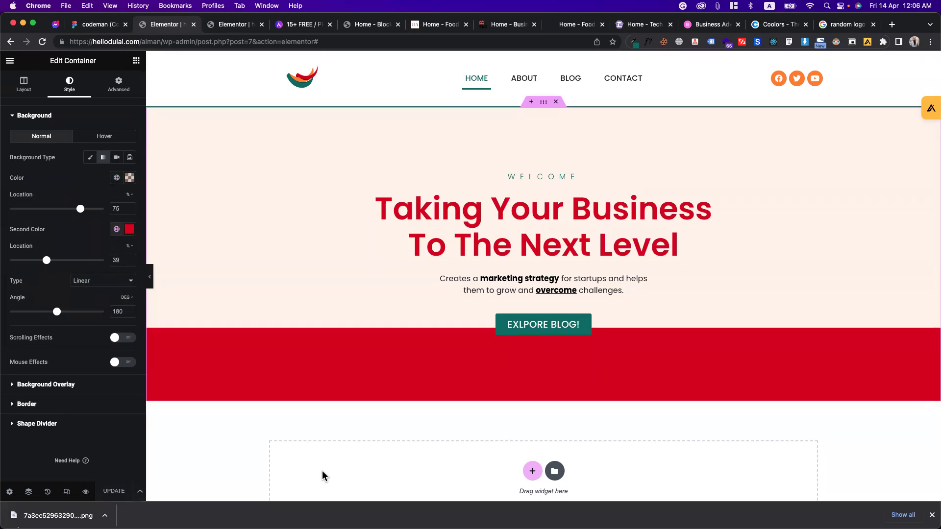
Step: Add a new single-column container with a downward direction below the hero section
scroll(465, 264, down, 2)
scroll(466, 265, up, 2)
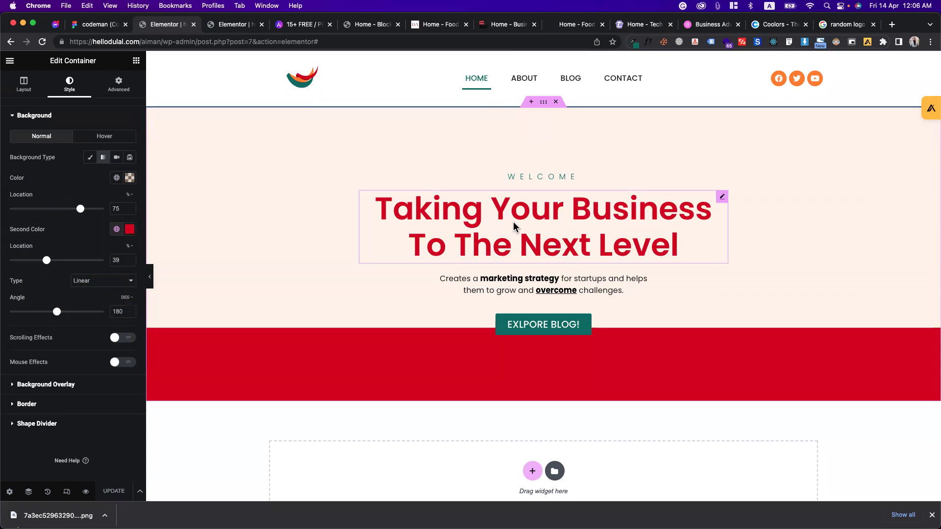
scroll(541, 359, down, 3)
scroll(542, 359, up, 3)
scroll(541, 359, down, 3)
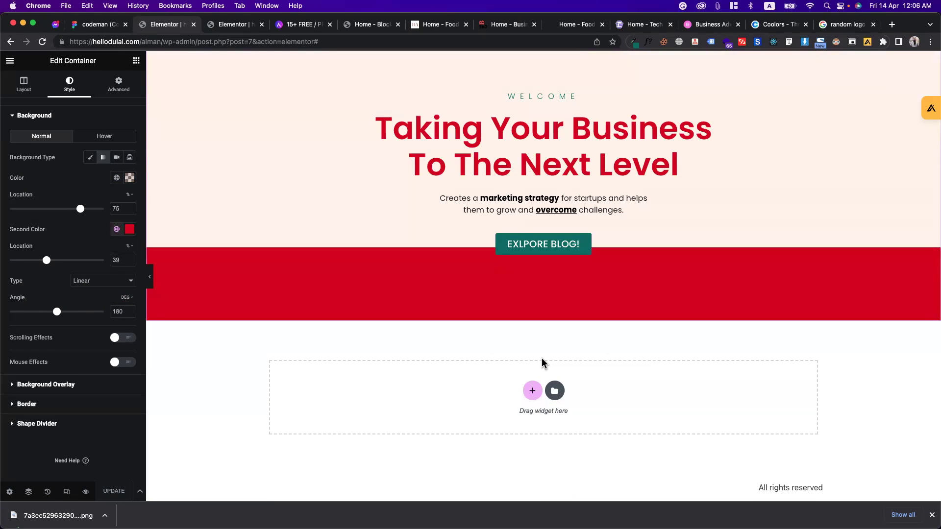
click(532, 391)
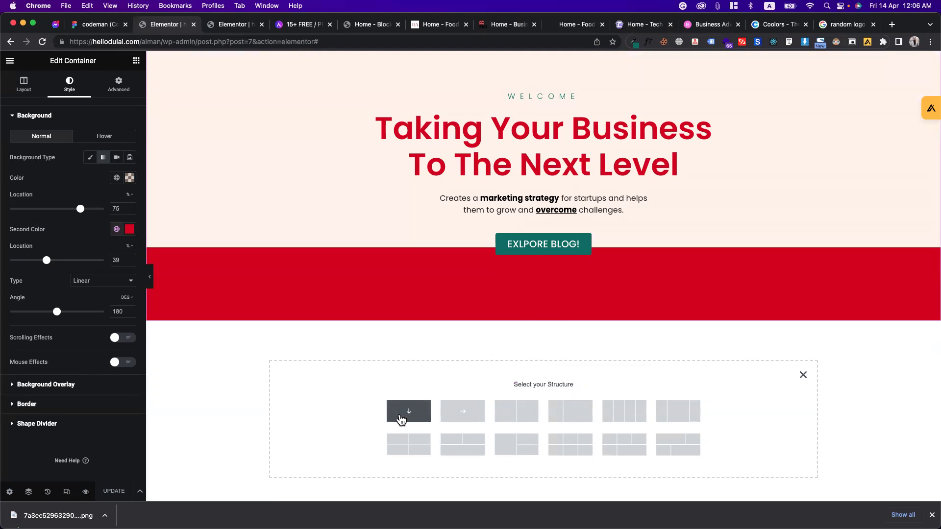
click(402, 419)
scroll(450, 343, down, 2)
scroll(451, 343, up, 3)
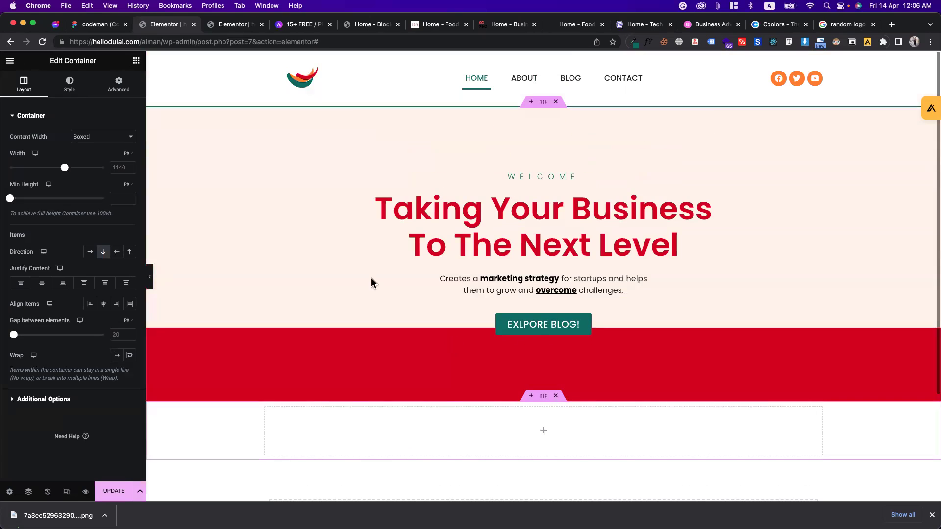
Step: Search the widget library for "BLOGS" and clear the search
click(137, 63)
click(72, 109)
text(B)
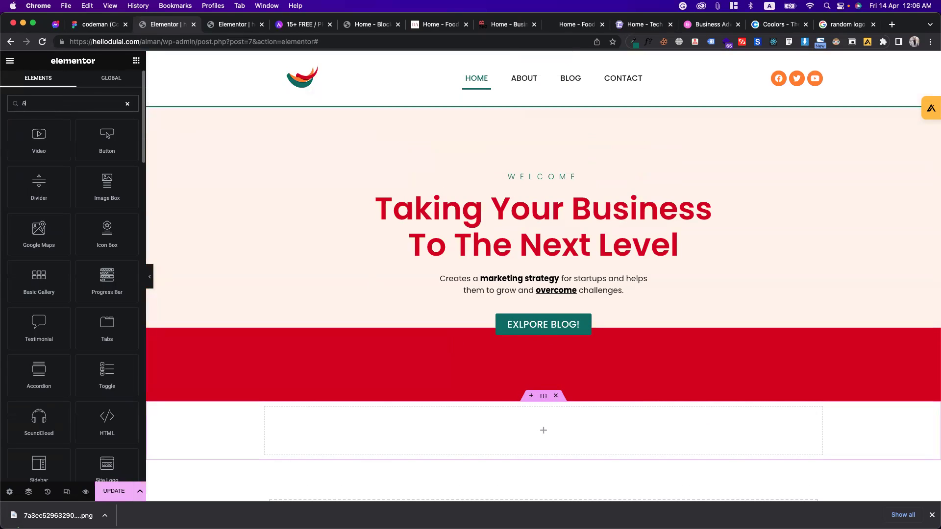
text(LOG)
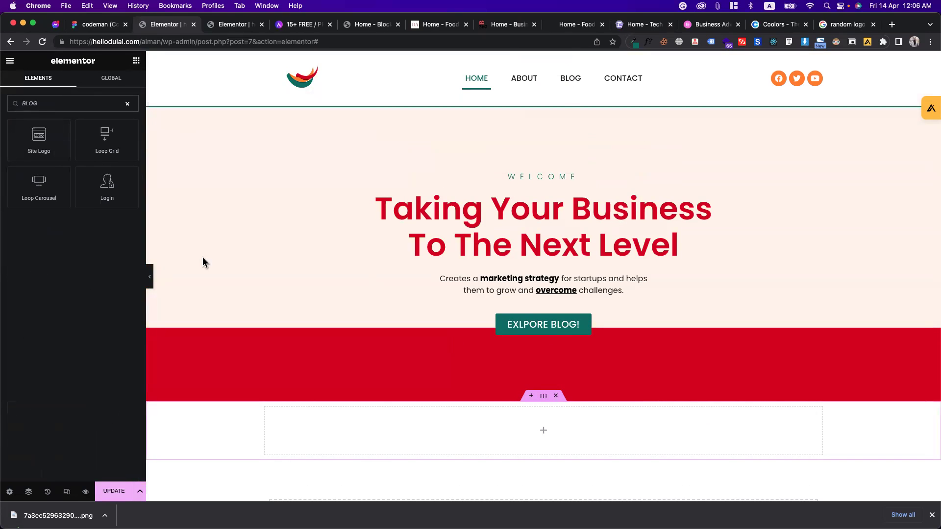
scroll(168, 204, down, 2)
text(S)
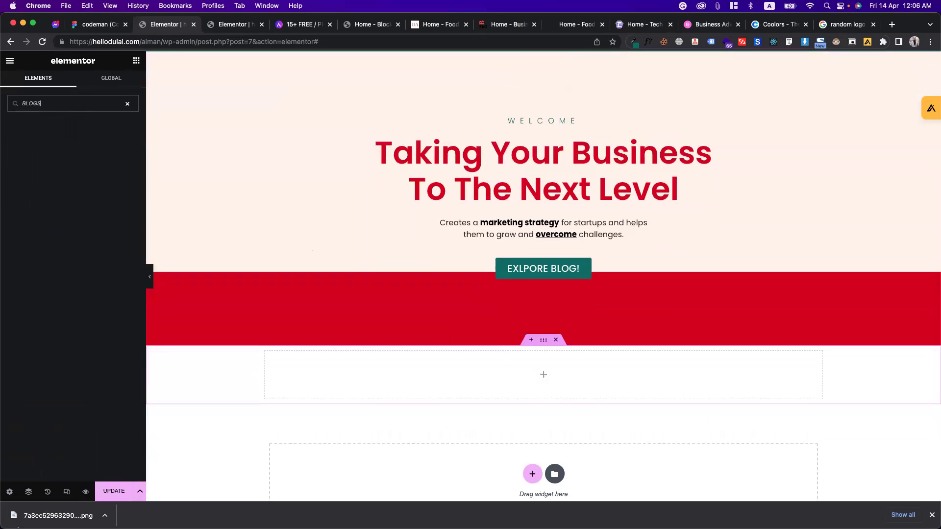
key(BackSpace)
key(BackSpace)
key(BackSpace)
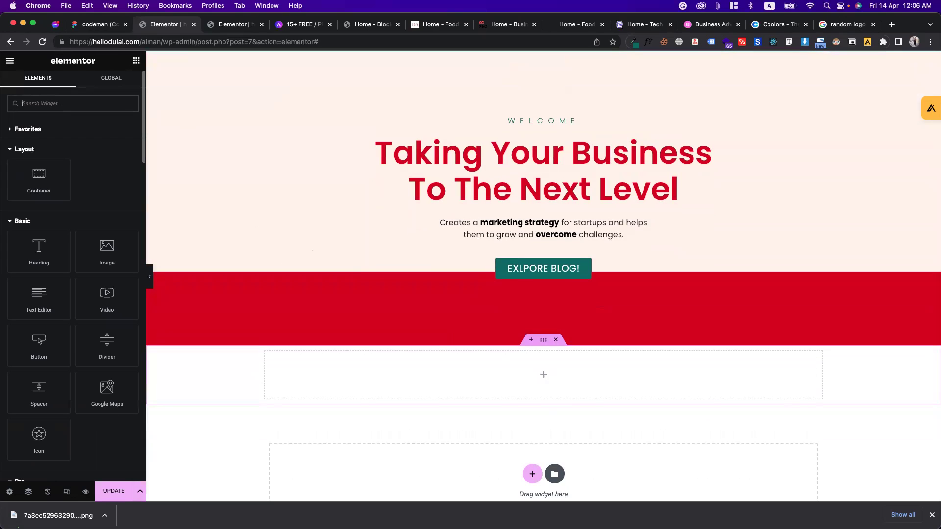
Step: Search the widgets for "POST" and place the Posts widget in the new container below the hero
text(POST)
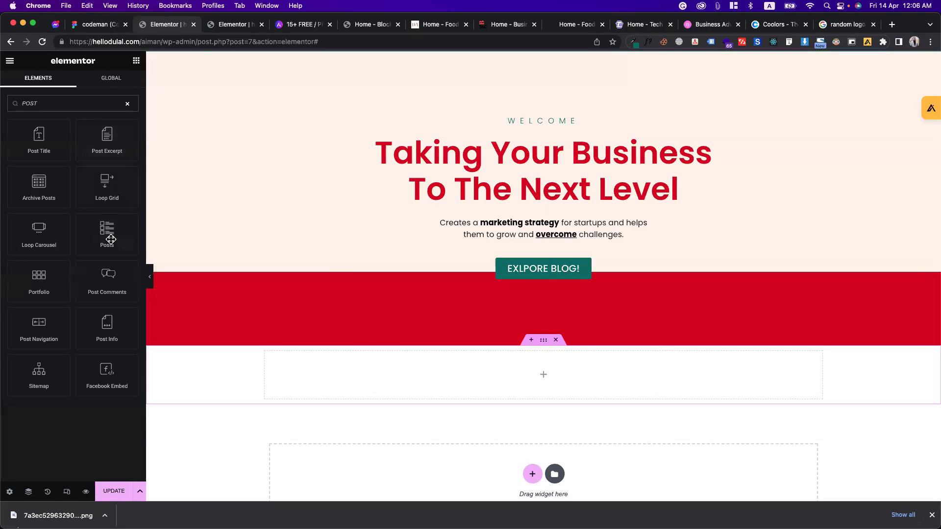
drag(107, 246, 369, 386)
scroll(429, 315, down, 6)
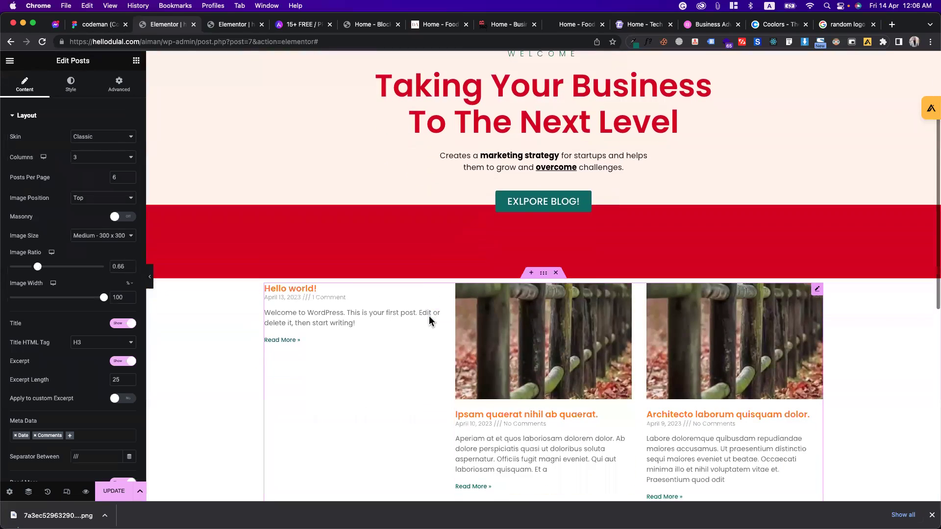
scroll(441, 360, up, 3)
scroll(441, 361, down, 7)
scroll(440, 363, up, 5)
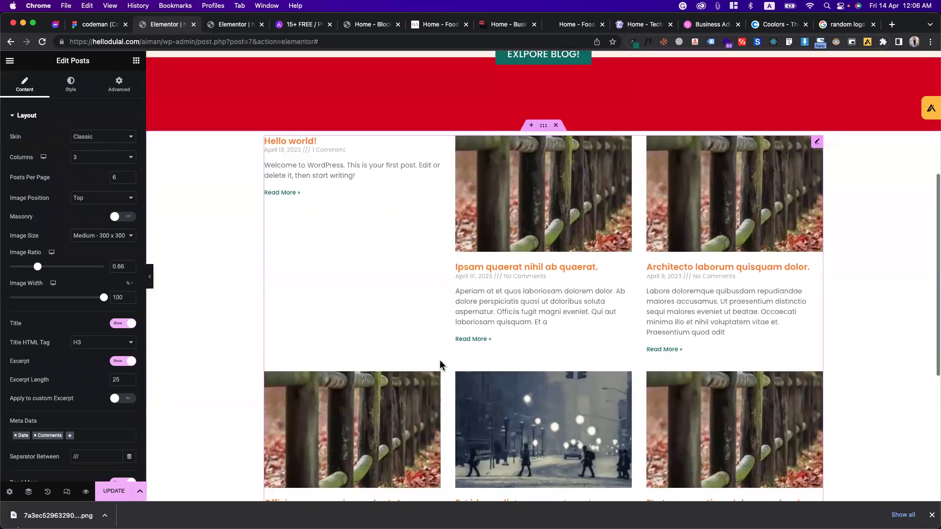
Step: Try the Cards and Full Content skins on the Posts widget
click(105, 142)
click(96, 146)
click(97, 146)
click(96, 146)
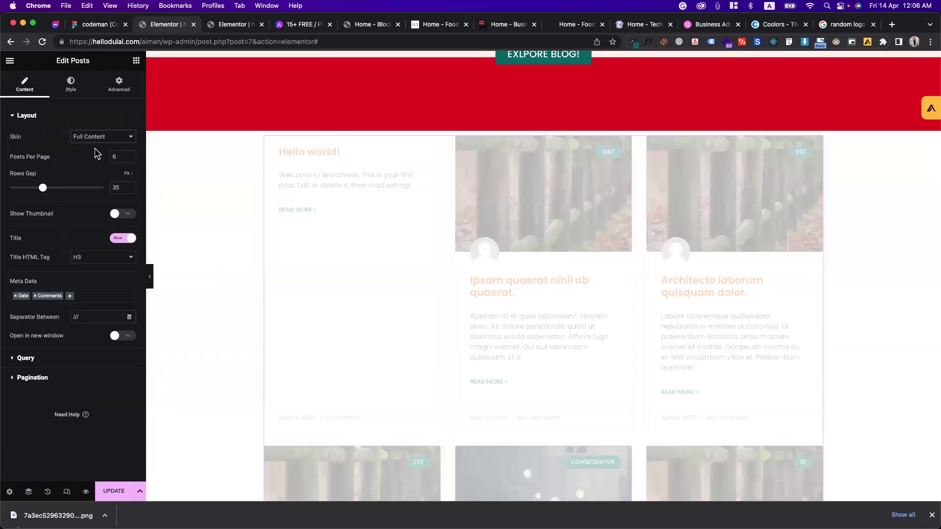
scroll(421, 244, down, 15)
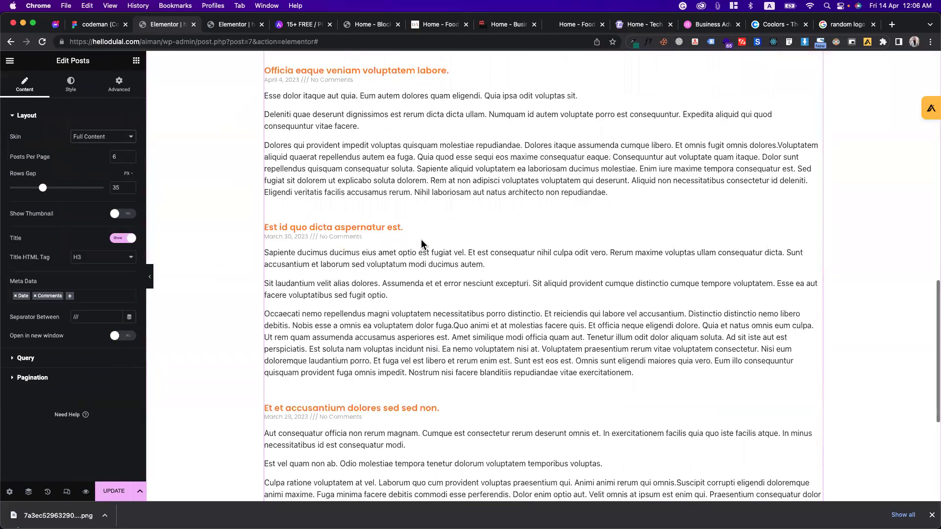
scroll(421, 244, up, 15)
Step: Preview the Posts widget with the Cards skin and return it to the Classic skin
click(86, 137)
click(86, 126)
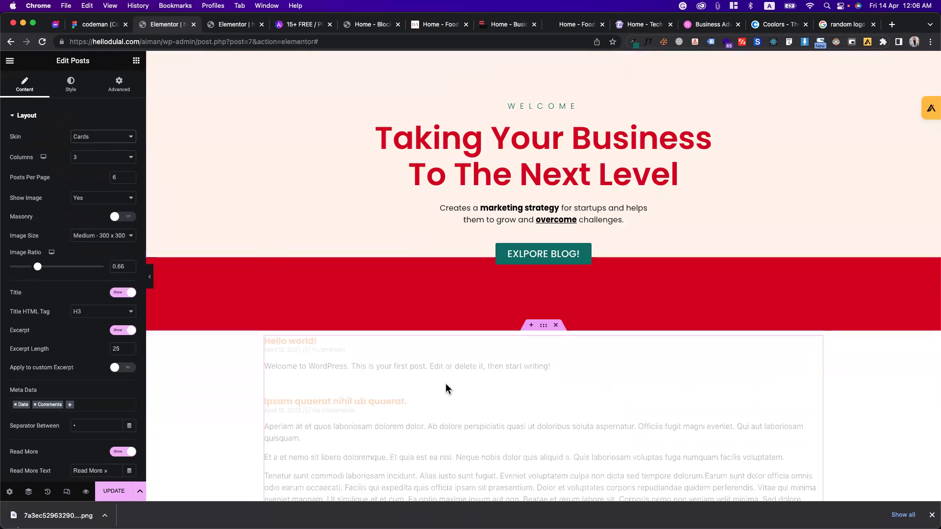
scroll(451, 389, down, 3)
scroll(628, 363, down, 2)
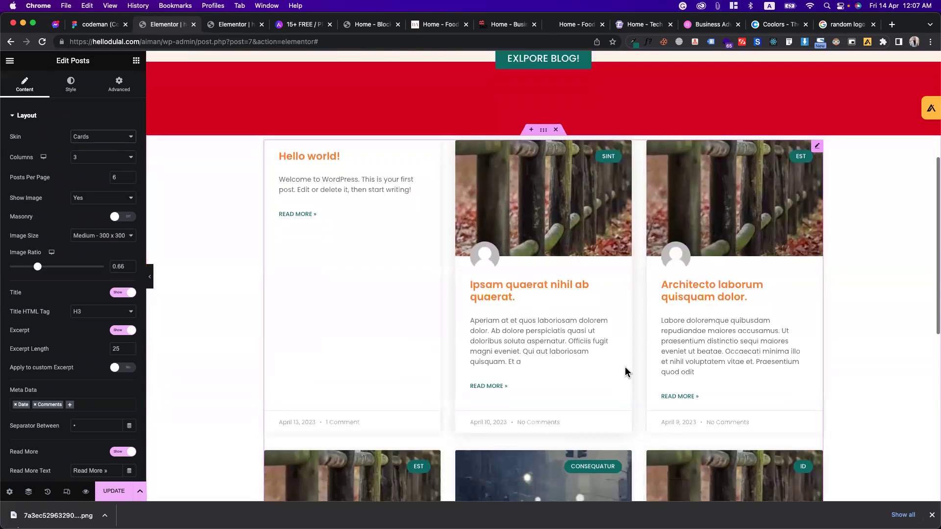
click(91, 136)
click(88, 134)
click(87, 132)
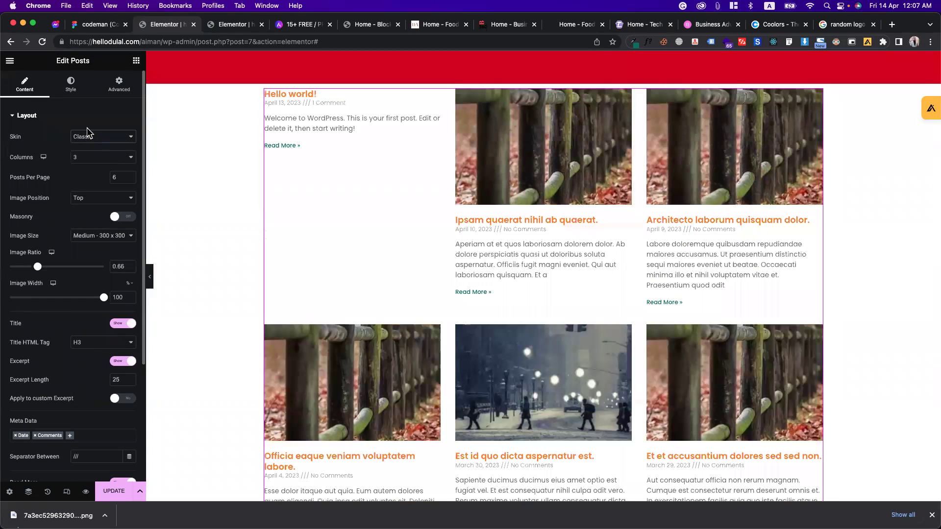
Step: Try the Posts widget with 4 columns and with 5 columns
click(93, 157)
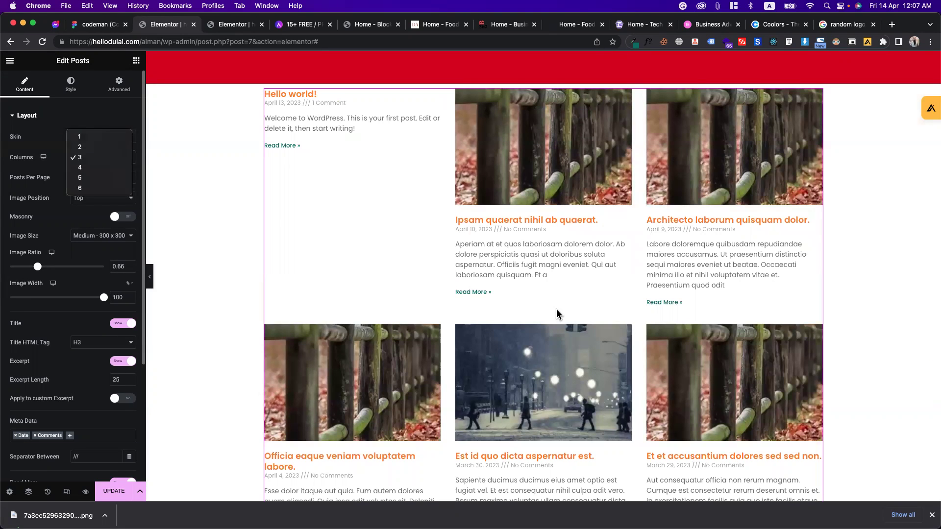
key(Escape)
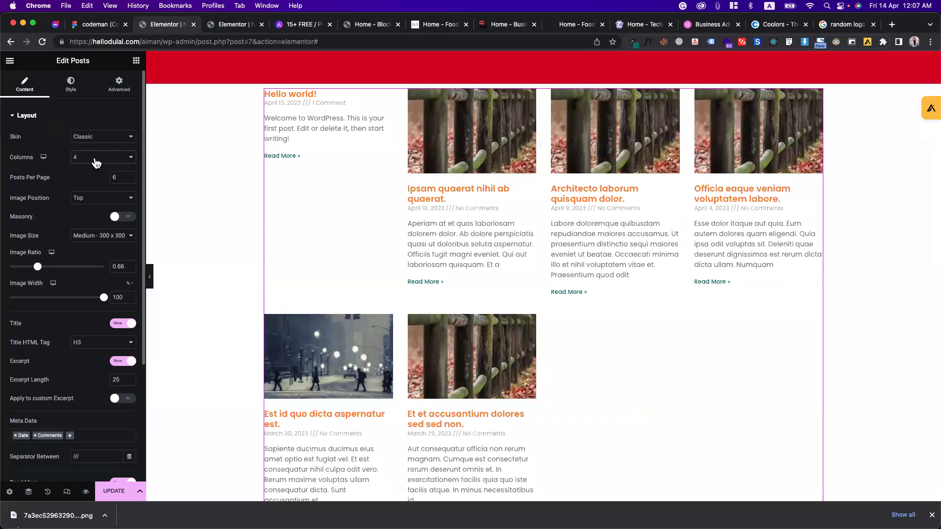
click(96, 163)
click(93, 167)
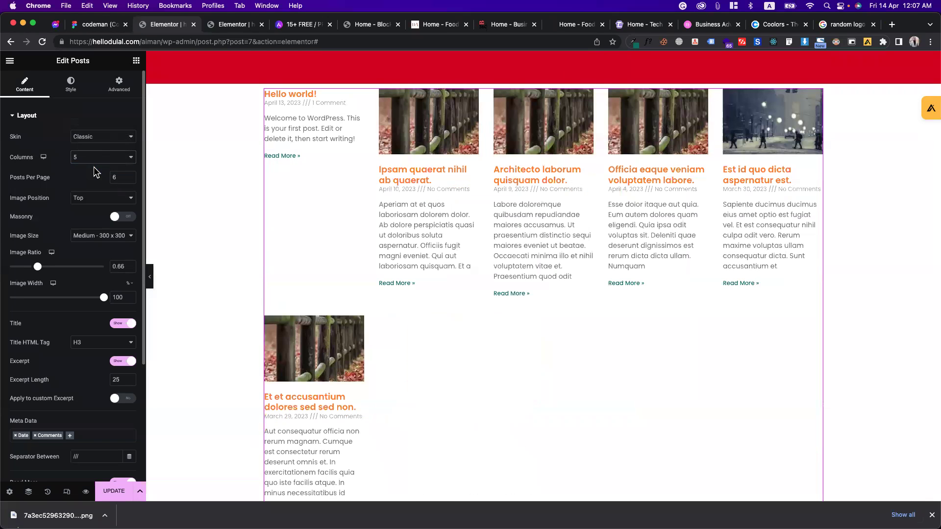
Step: Set the Posts widget to 15 posts per page and review the resulting grid
click(118, 177)
key(BackSpace)
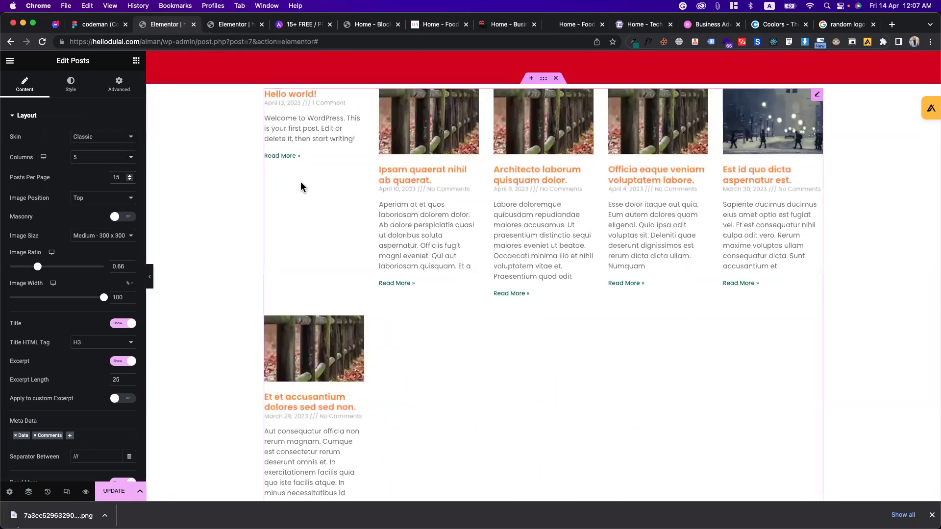
scroll(451, 333, down, 3)
scroll(450, 331, down, 6)
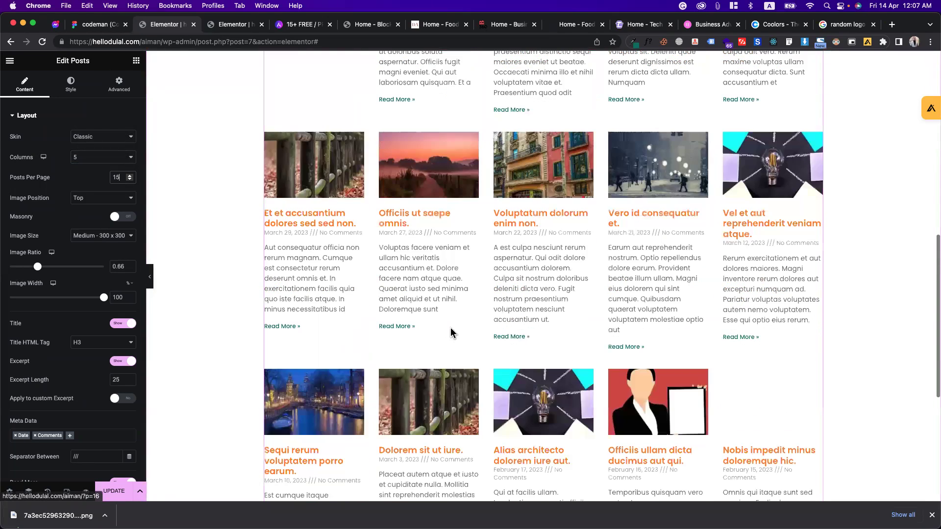
scroll(450, 331, up, 10)
scroll(514, 342, down, 8)
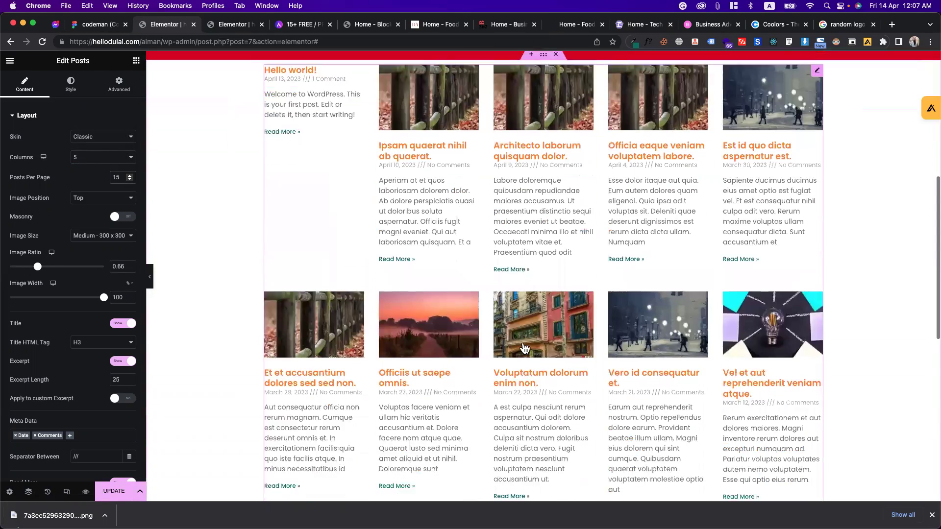
scroll(523, 346, up, 6)
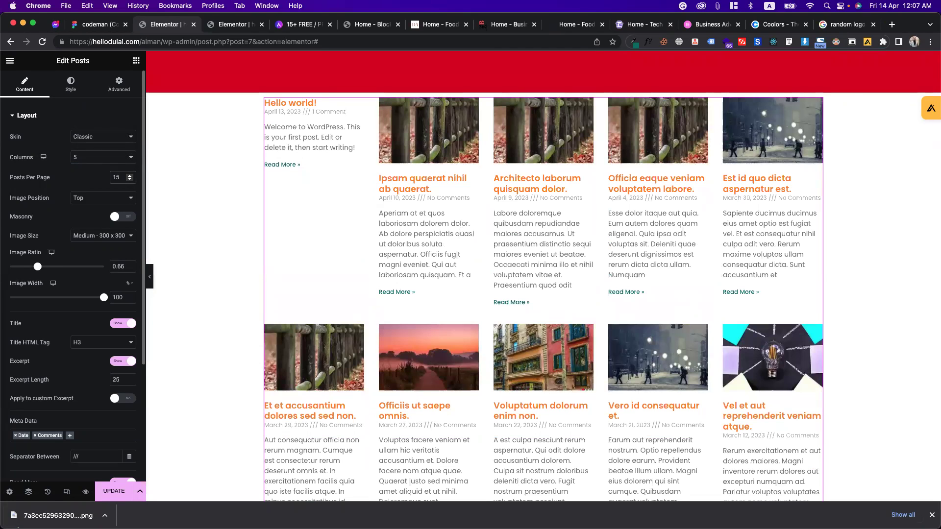
Step: Try 9 posts per page, and return the Posts widget to 6 posts per page in 3 columns
key(BackSpace)
key(BackSpace)
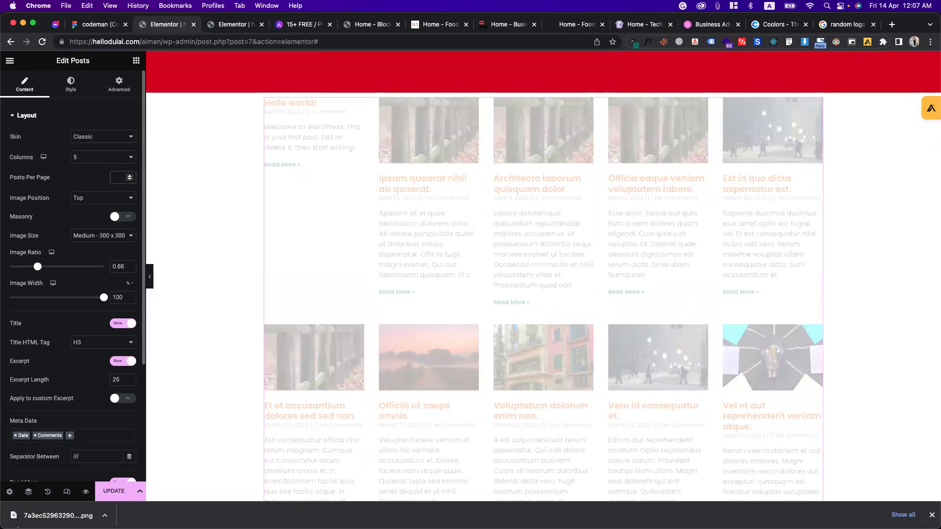
text(9)
key(BackSpace)
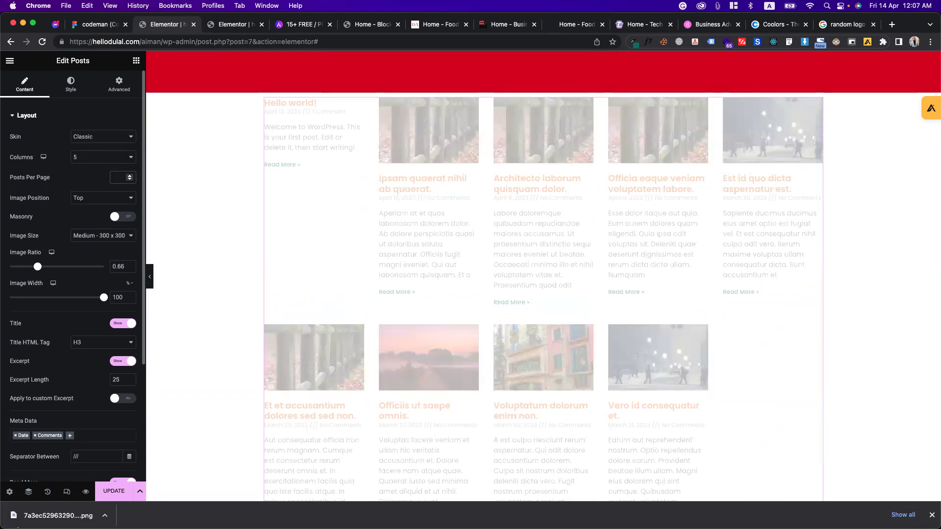
click(112, 156)
click(88, 139)
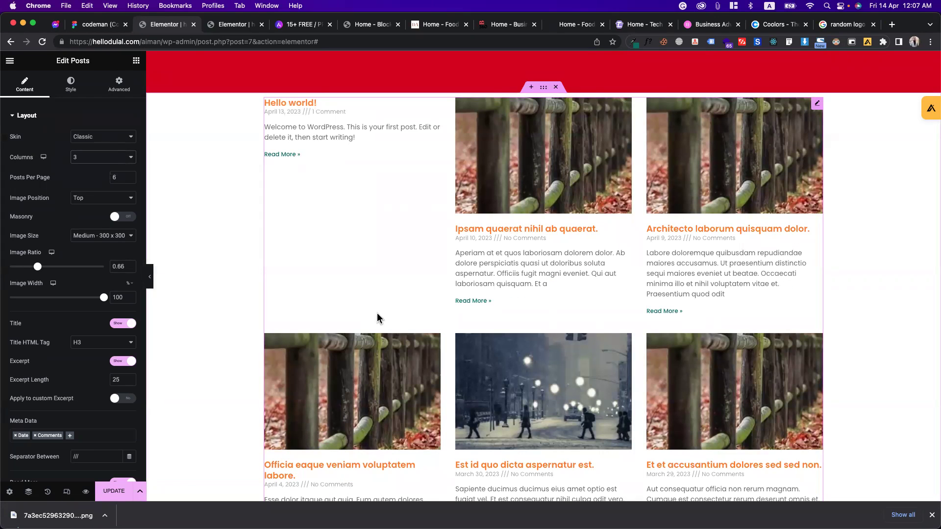
Step: Try limiting the Posts widget's query to the Past Day date range
scroll(100, 352, down, 5)
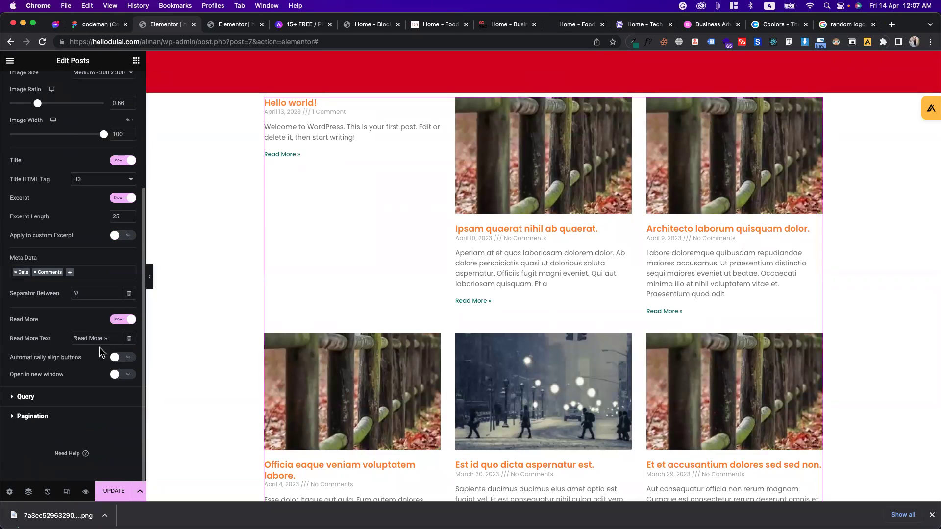
click(25, 397)
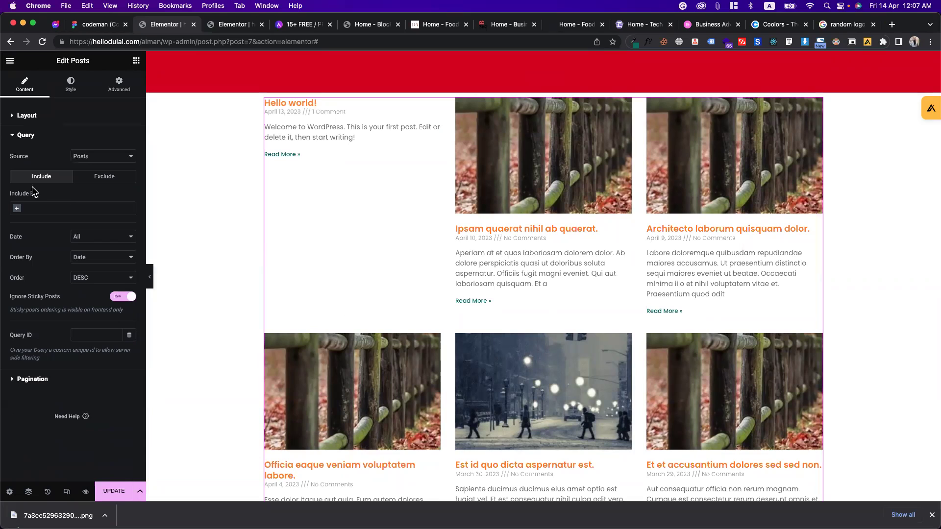
click(92, 241)
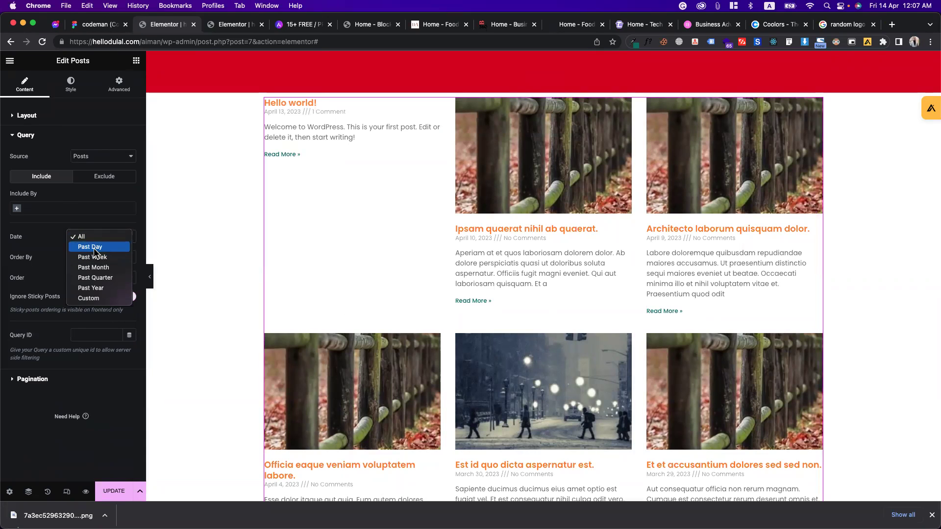
click(93, 248)
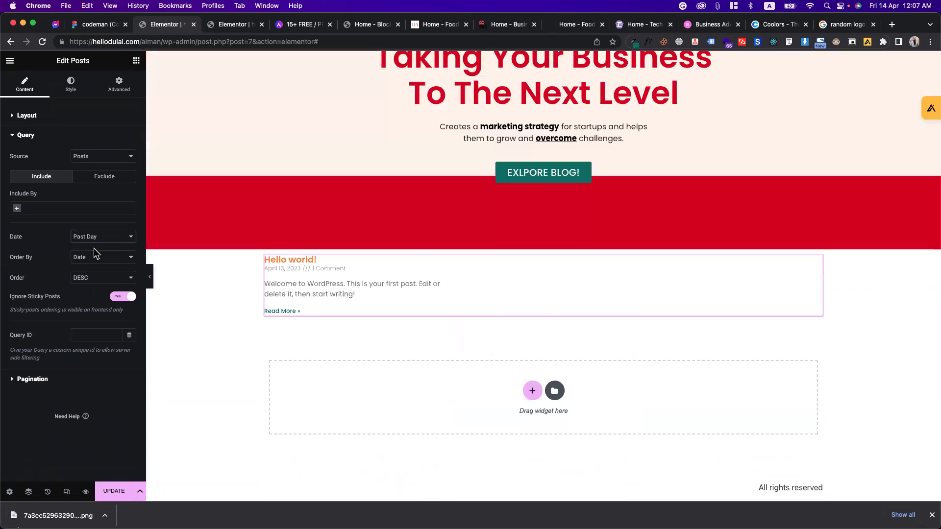
click(98, 277)
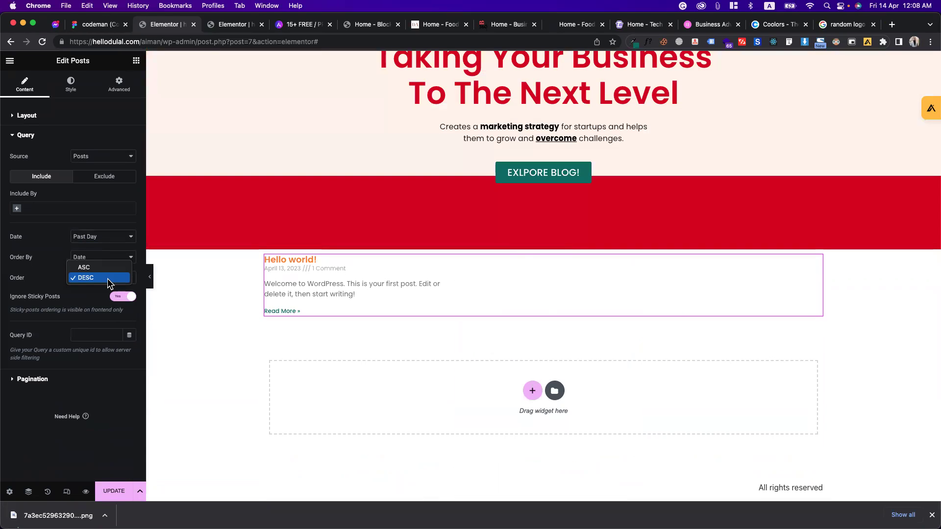
click(77, 256)
click(78, 257)
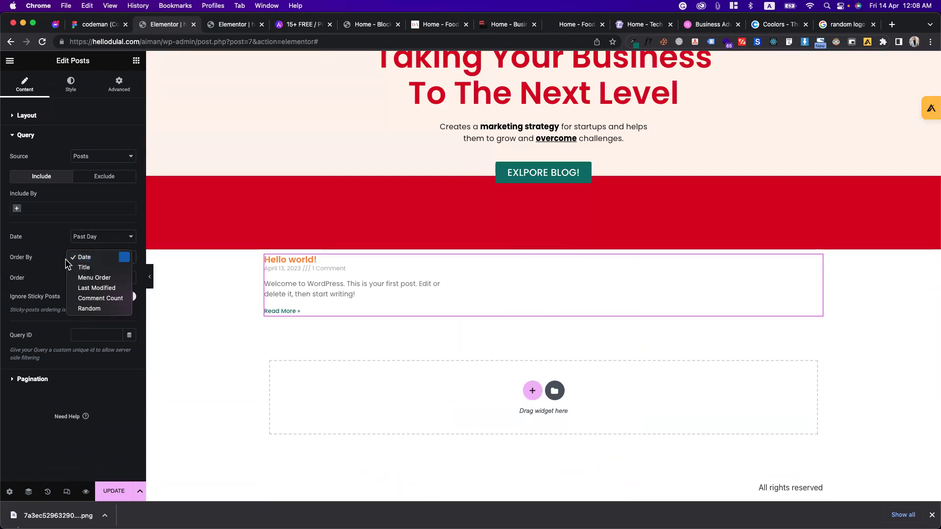
Step: Set the Posts query's date range to Past Month and review the resulting grid
click(80, 248)
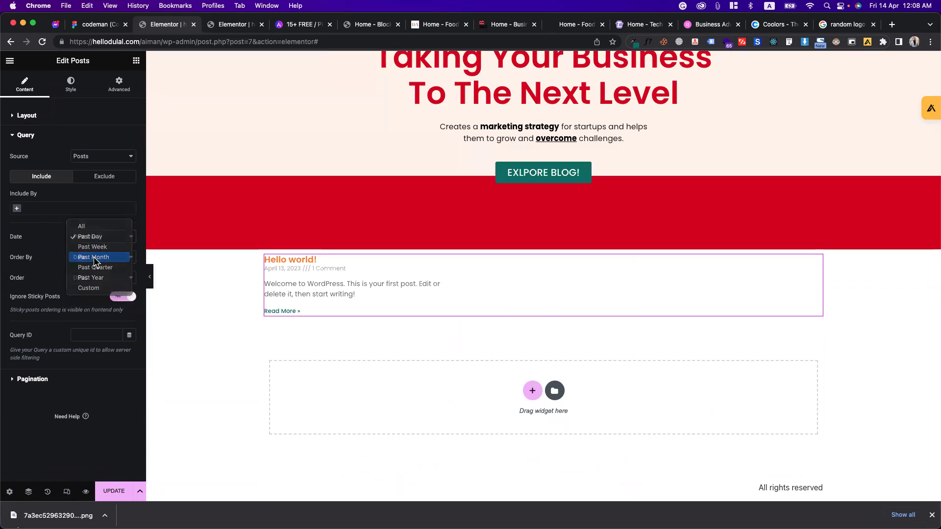
click(93, 257)
scroll(390, 318, down, 4)
scroll(304, 304, up, 3)
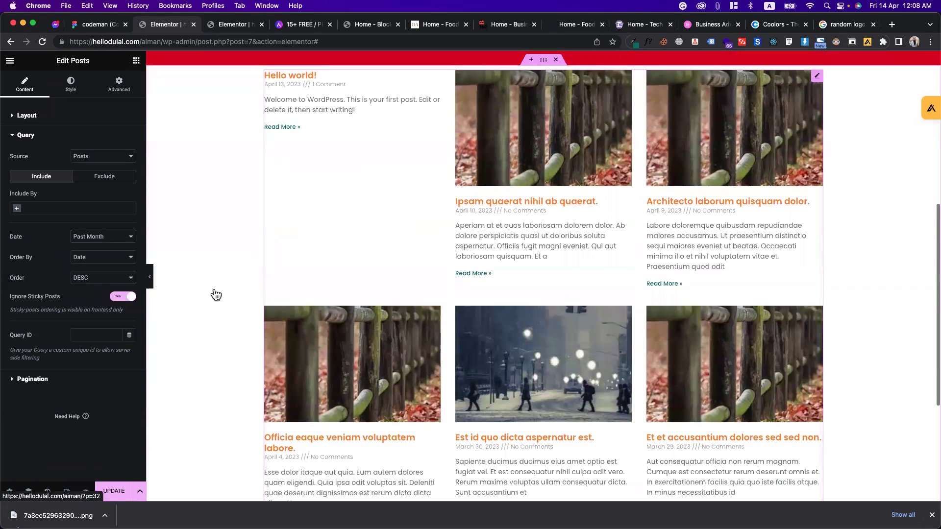
Step: Order the queried posts by Title in ascending (ASC) order
click(98, 258)
click(89, 268)
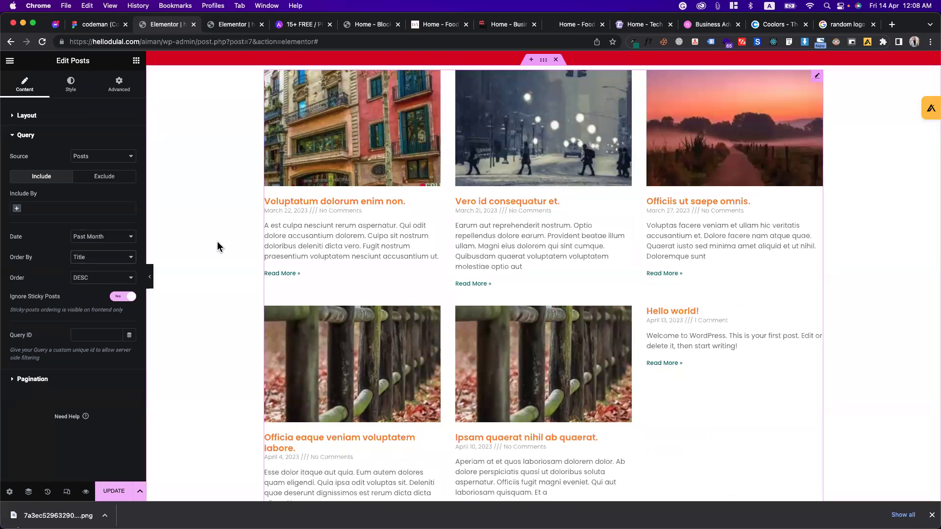
click(87, 278)
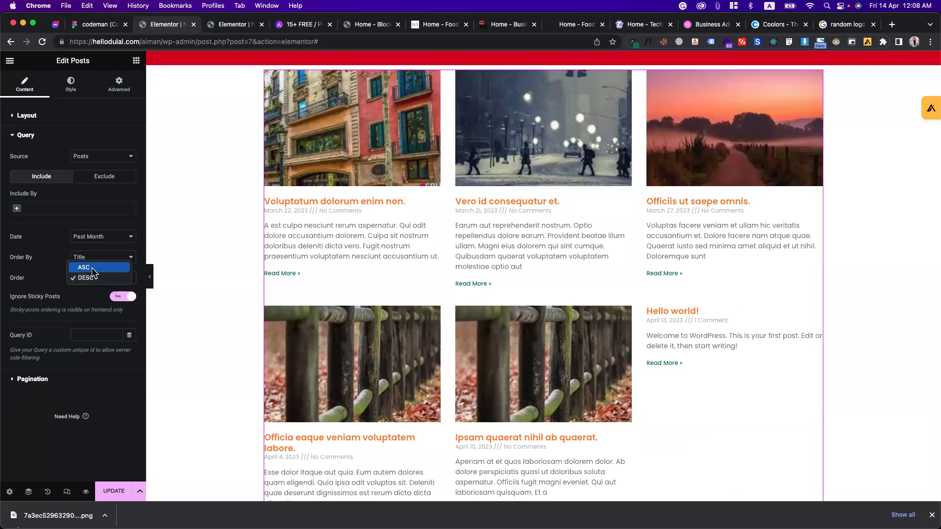
click(84, 267)
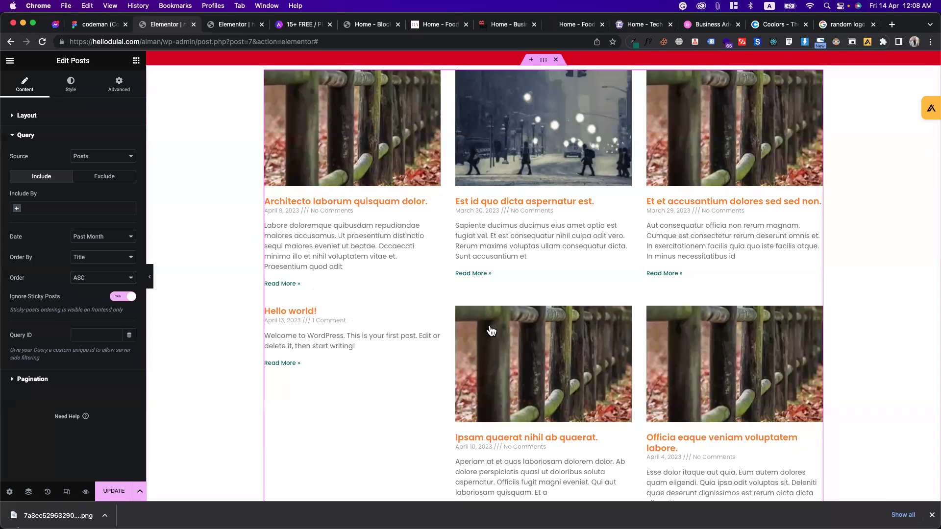
Step: Try ordering the queried posts by Menu Order, and set the ordering to Random
click(106, 266)
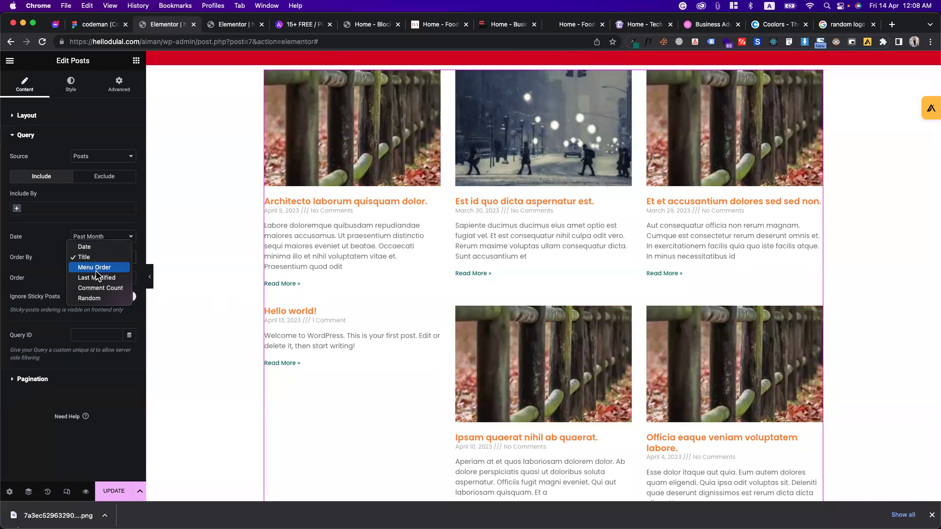
click(96, 271)
click(98, 258)
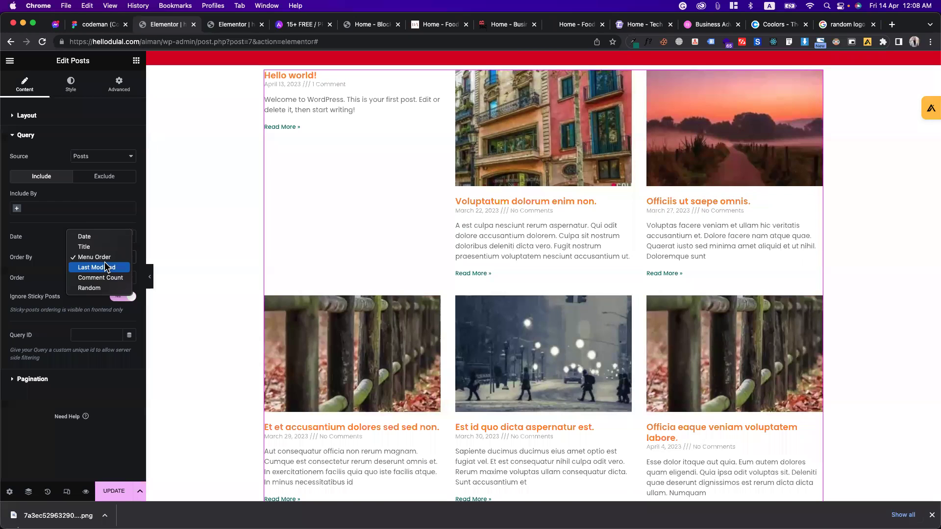
click(94, 288)
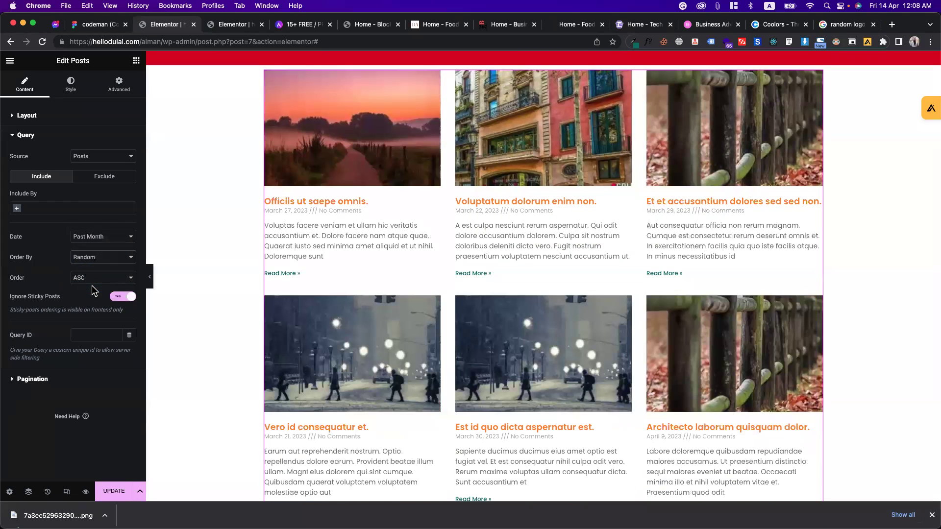
Step: Try the Past Week and Past Day date ranges in the Posts query, and return it to Past Month
click(112, 237)
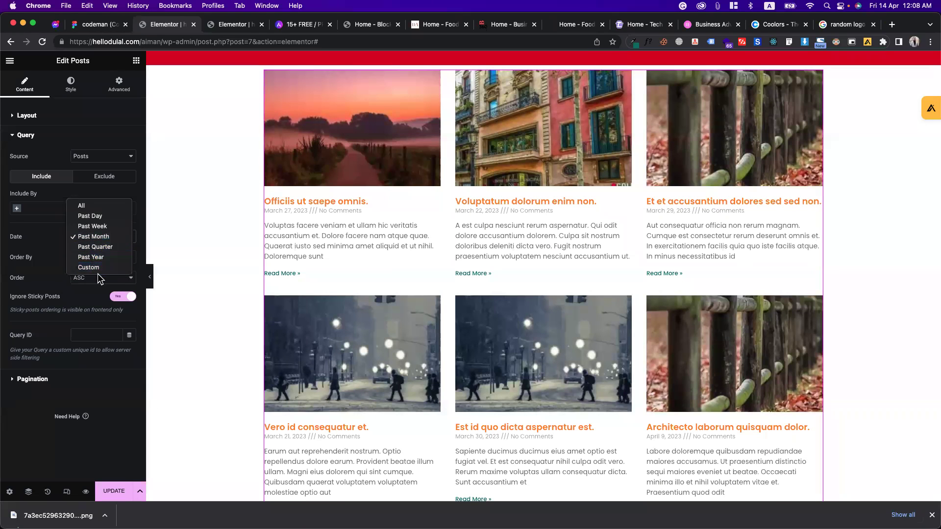
click(90, 226)
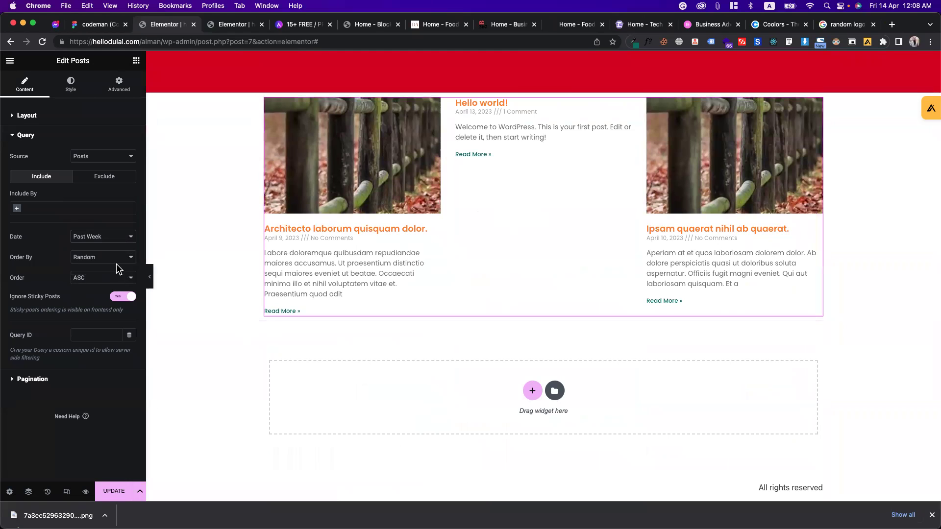
click(91, 239)
click(90, 226)
click(89, 239)
click(92, 256)
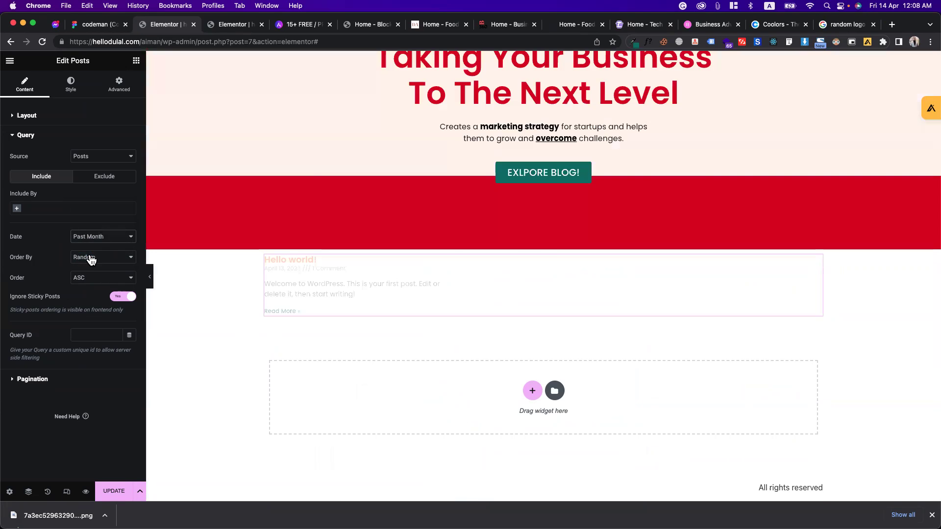
Step: Review the posts grid and save the home page with the current query settings
scroll(407, 292, down, 5)
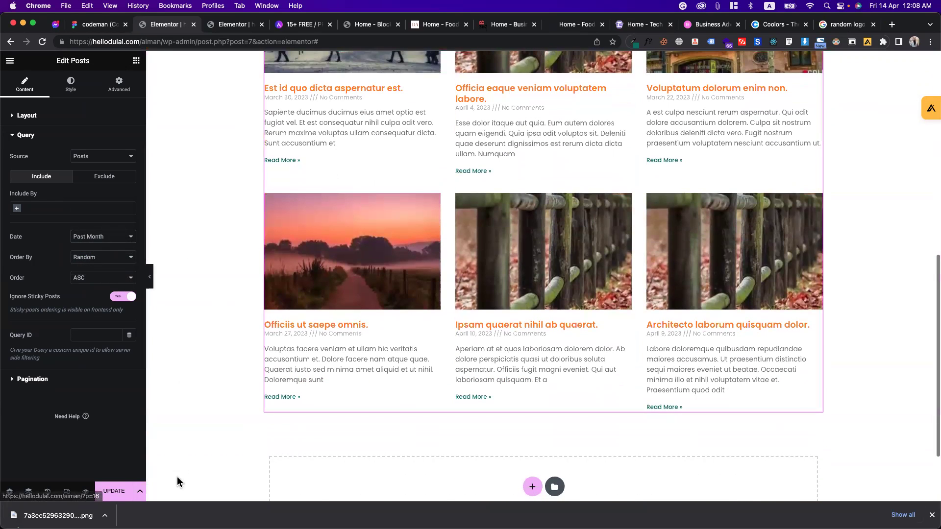
click(114, 492)
scroll(437, 299, up, 8)
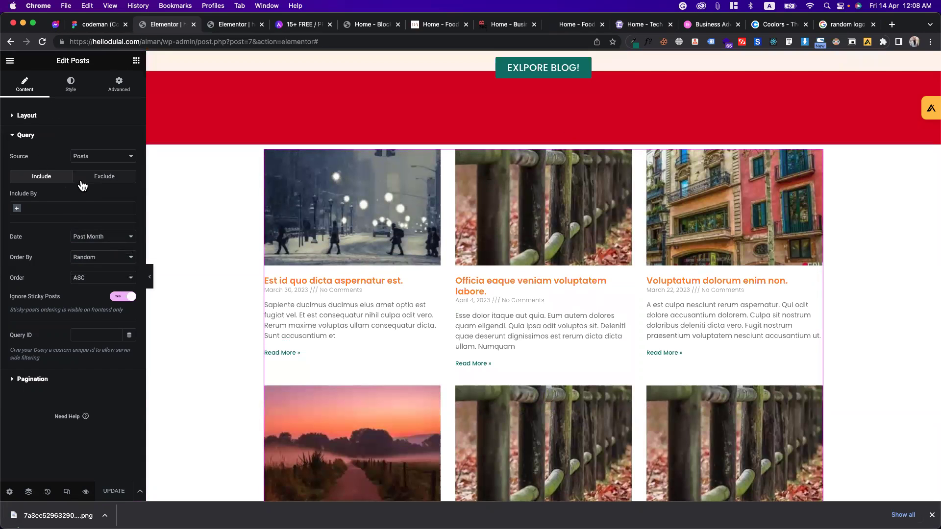
Step: Include posts by Term with the category quis, and set the query's date range to All
click(16, 210)
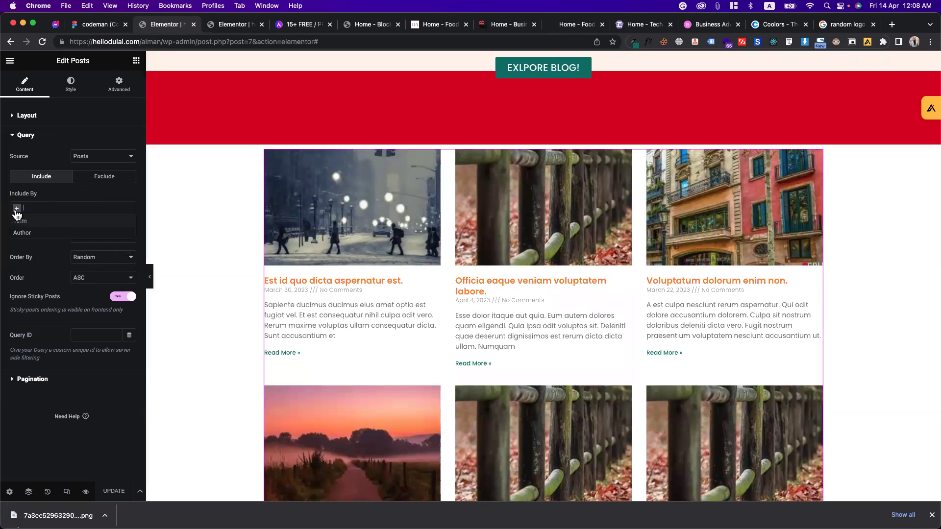
click(49, 221)
click(36, 238)
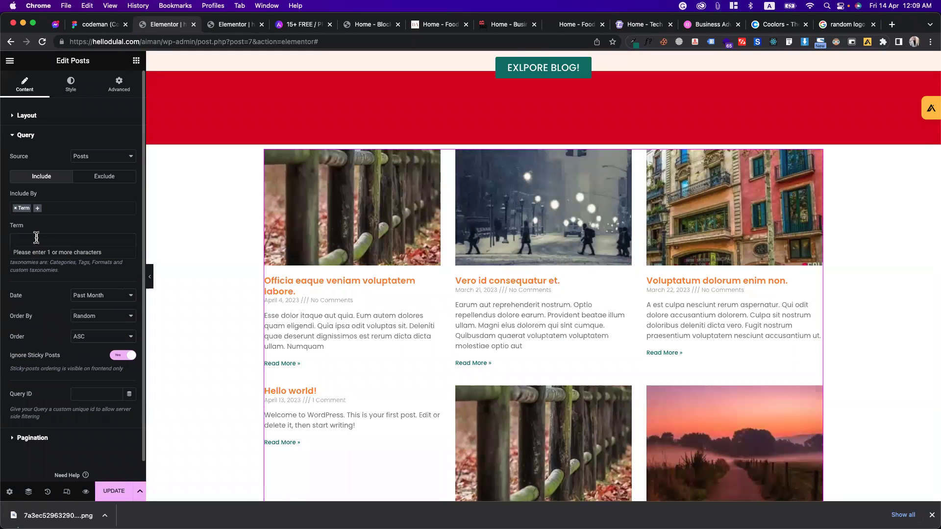
text(i)
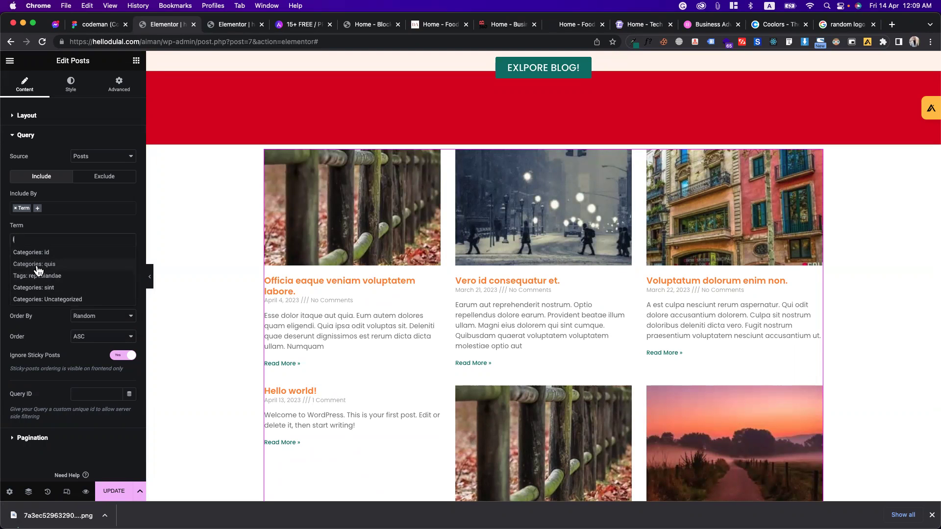
click(38, 268)
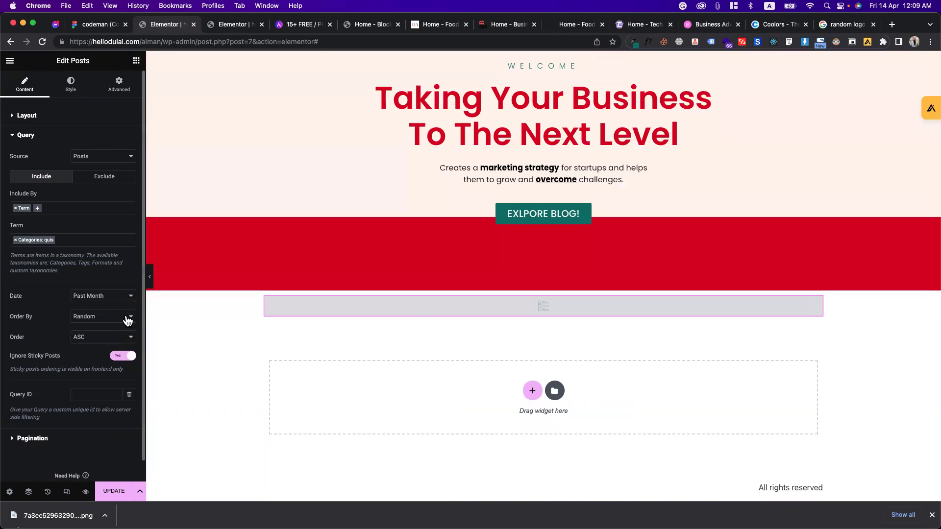
click(131, 299)
click(109, 265)
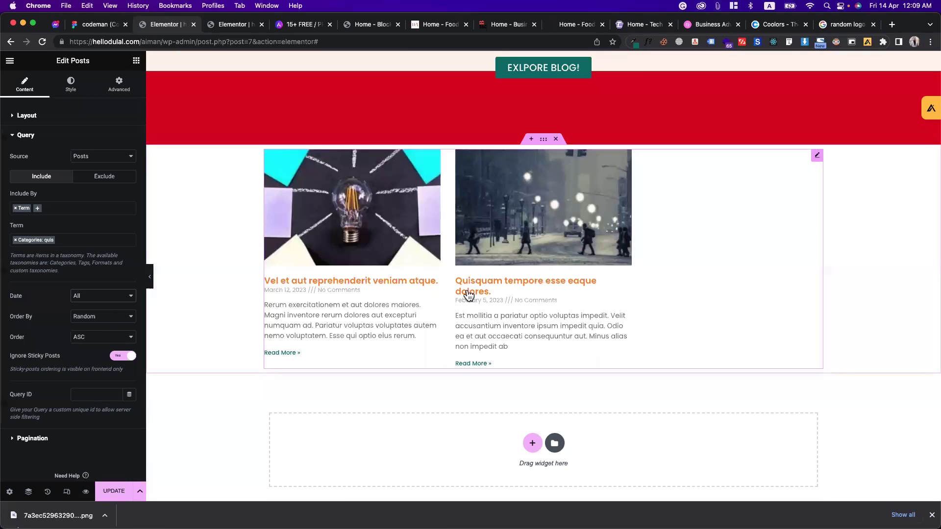
Step: Replace the quis term in the Posts query with the category consequatur
click(15, 241)
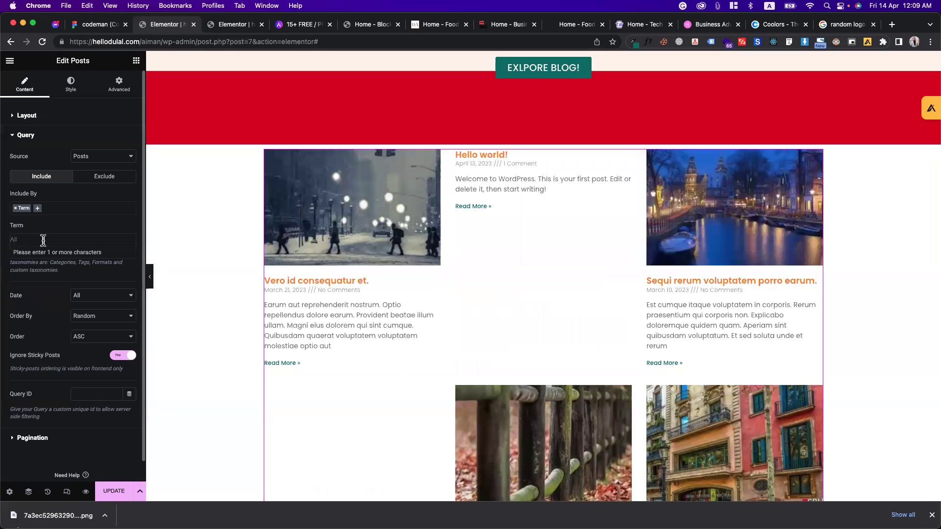
click(30, 240)
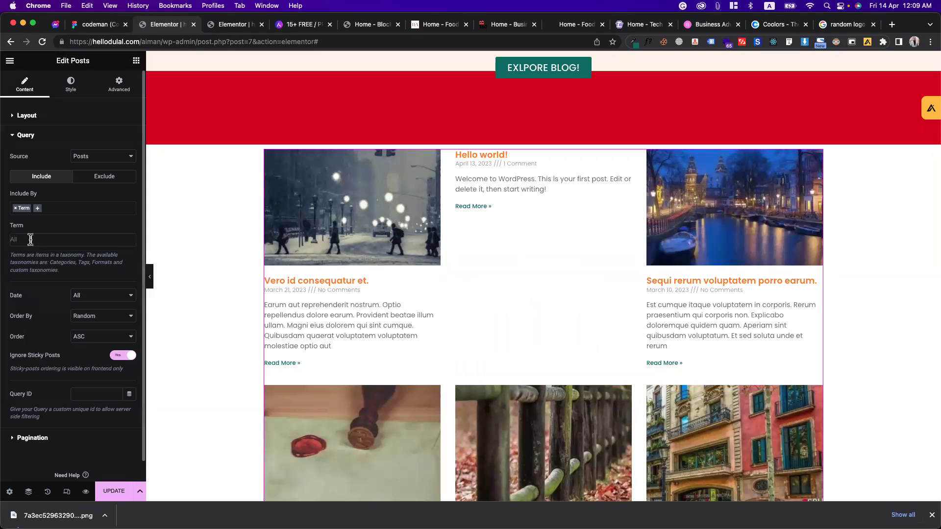
click(30, 240)
text(a)
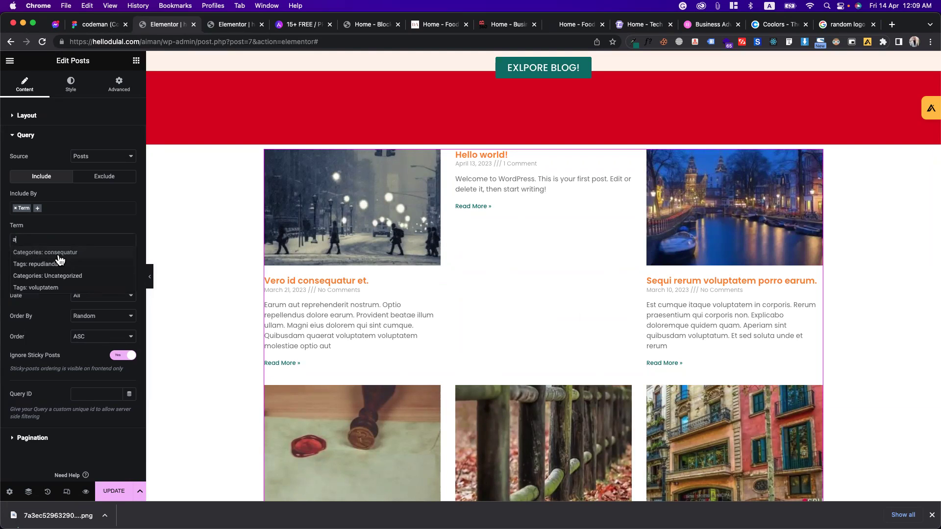
click(57, 253)
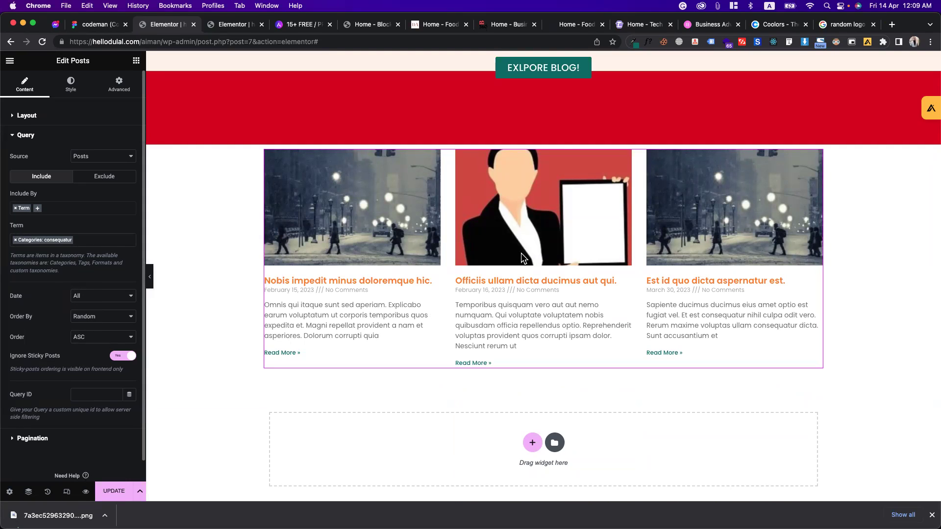
Step: Save the page with the filtered Posts widget and reopen the widget's Query settings
click(59, 135)
click(59, 116)
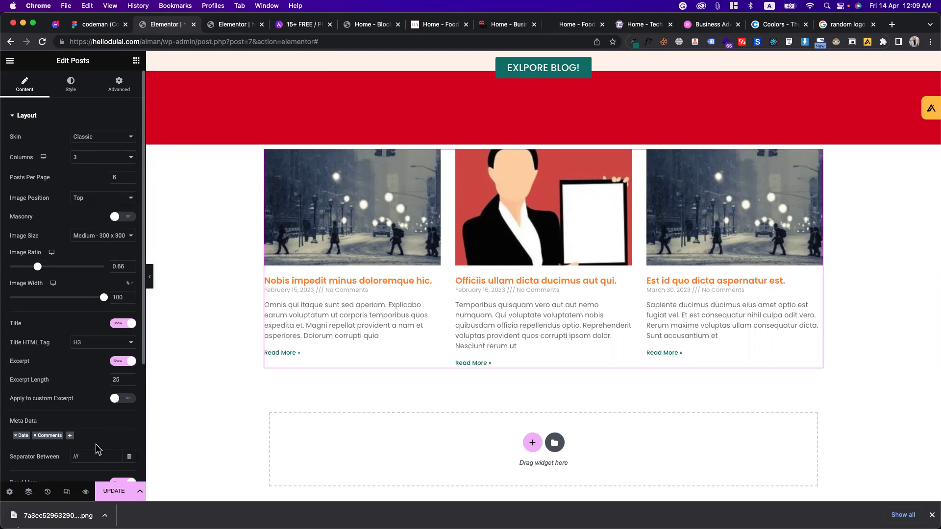
click(112, 491)
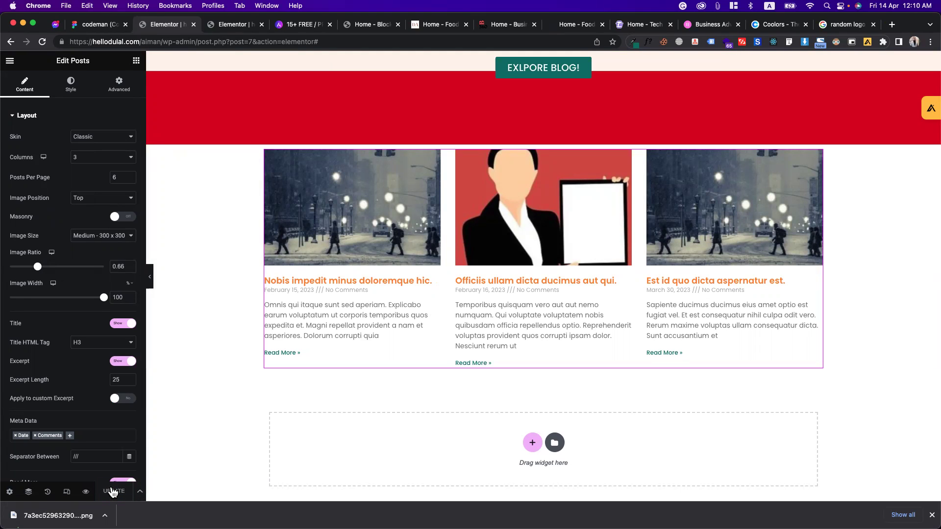
click(43, 117)
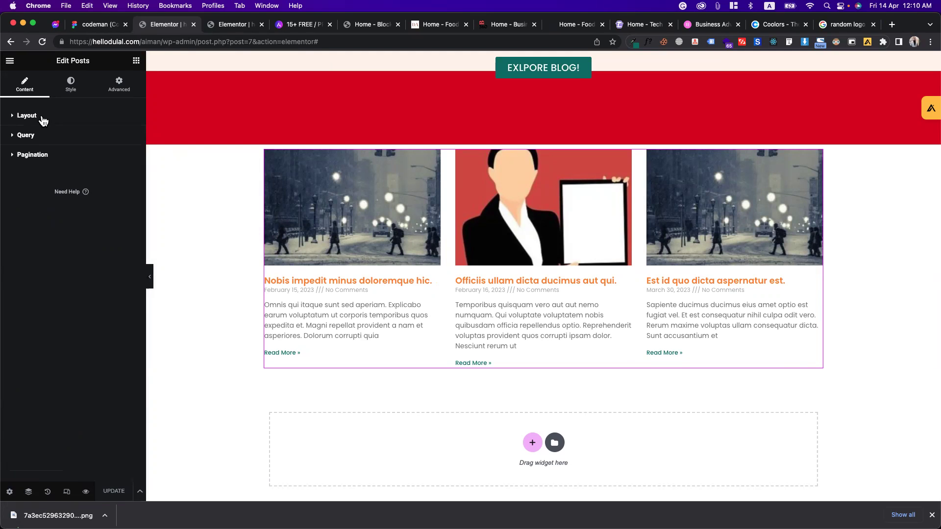
click(43, 136)
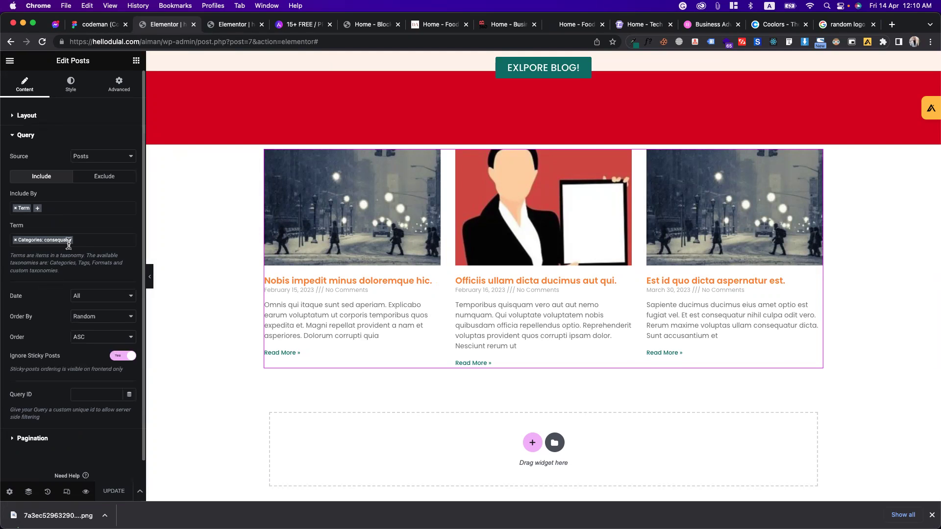
click(78, 241)
Step: Switch to the browser tab editing the header template and exit the editor to its WordPress edit screen
click(228, 23)
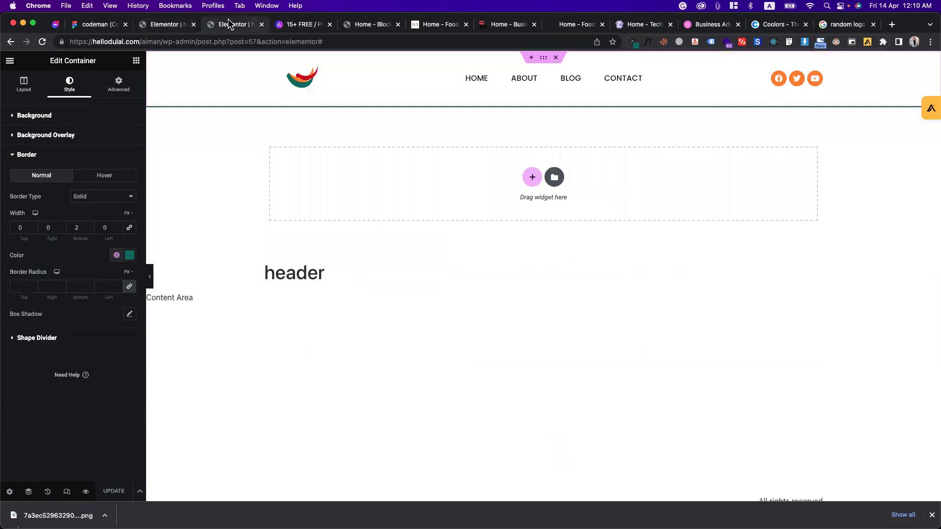
click(10, 61)
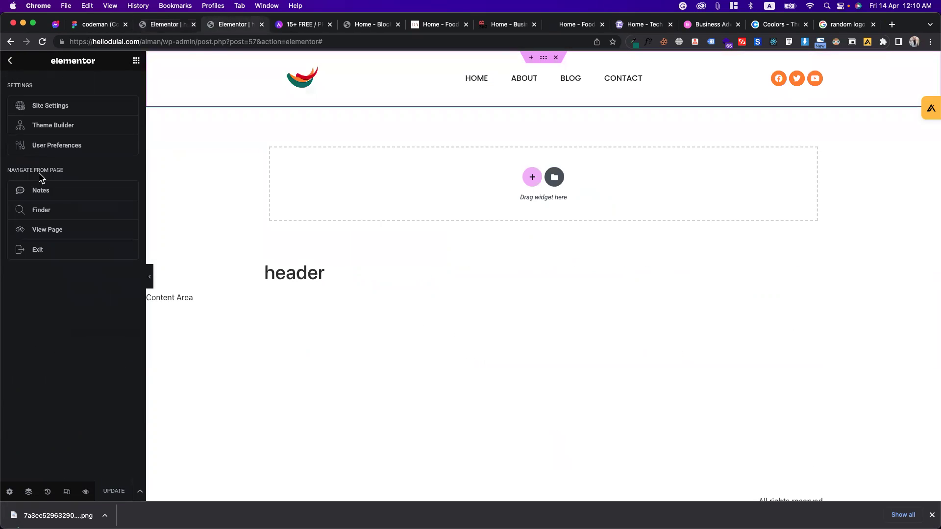
click(51, 252)
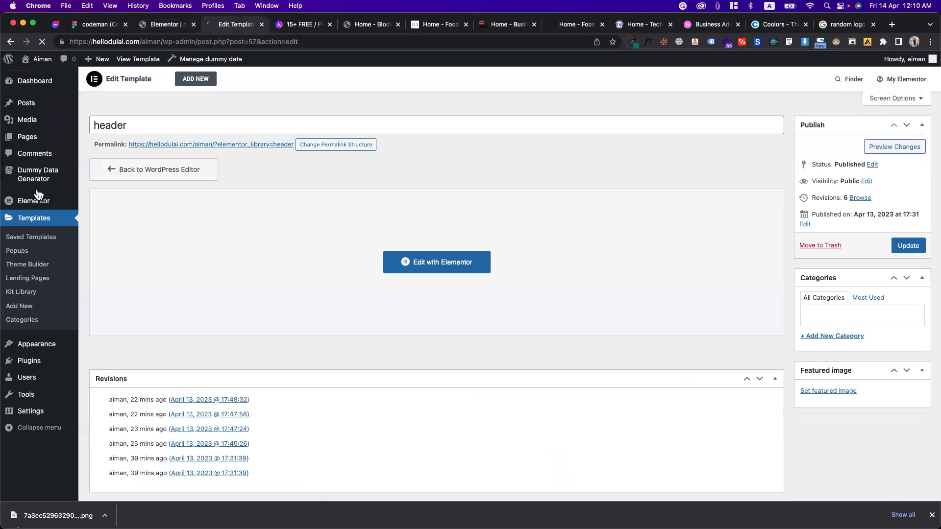
Step: Open the list of post categories in the WordPress dashboard
mouse_move(20, 140)
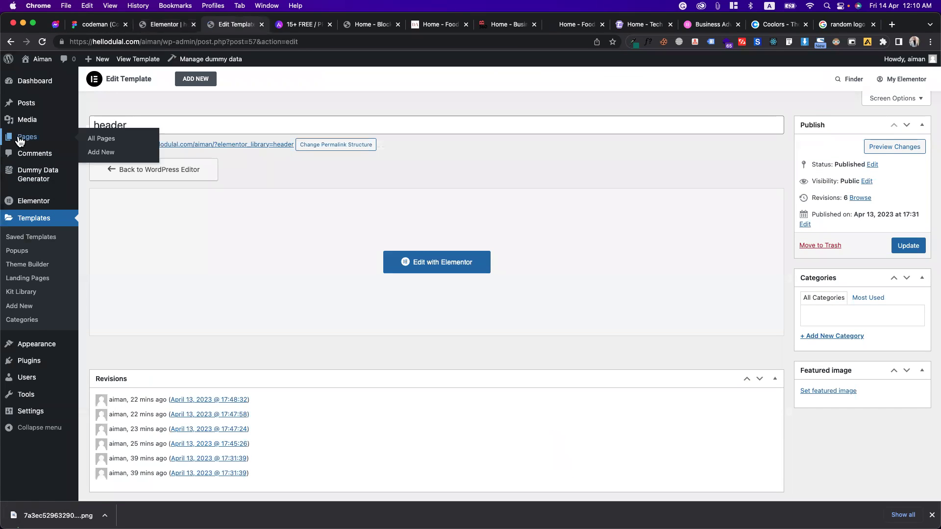
mouse_move(29, 103)
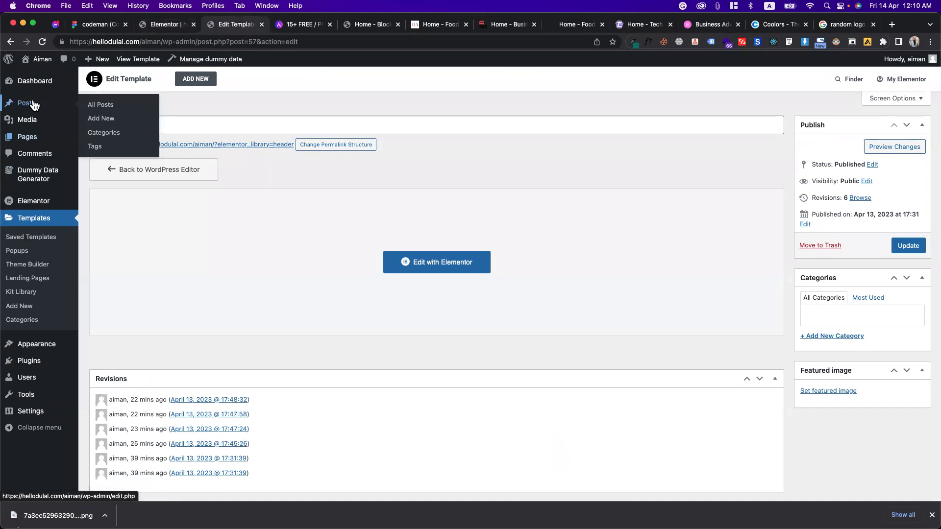
click(97, 132)
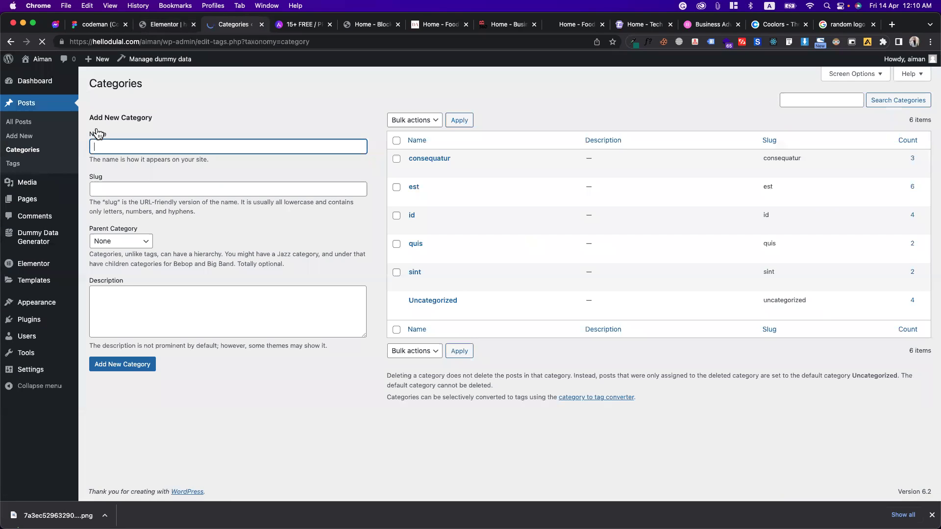
Step: Return to the home page editor and open the Posts widget's Layout settings in place of its Query settings
click(149, 24)
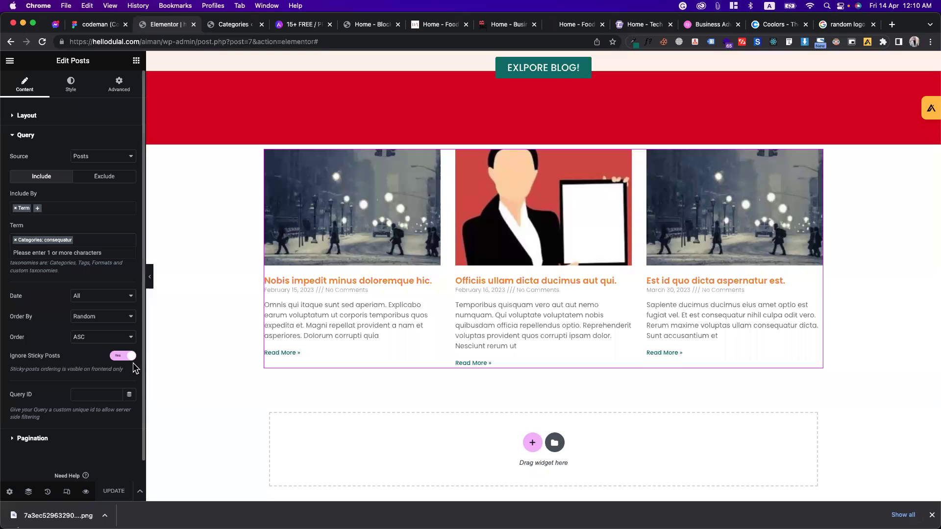
click(86, 220)
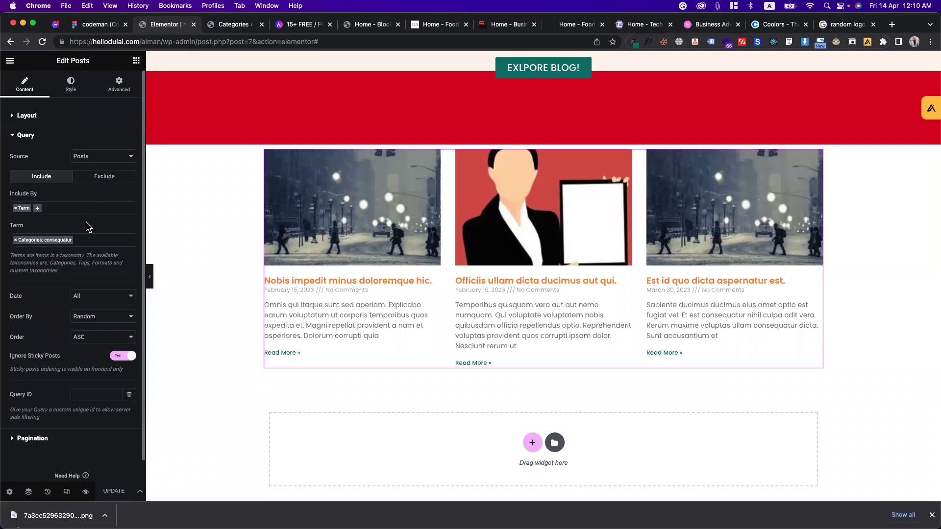
click(73, 136)
click(85, 116)
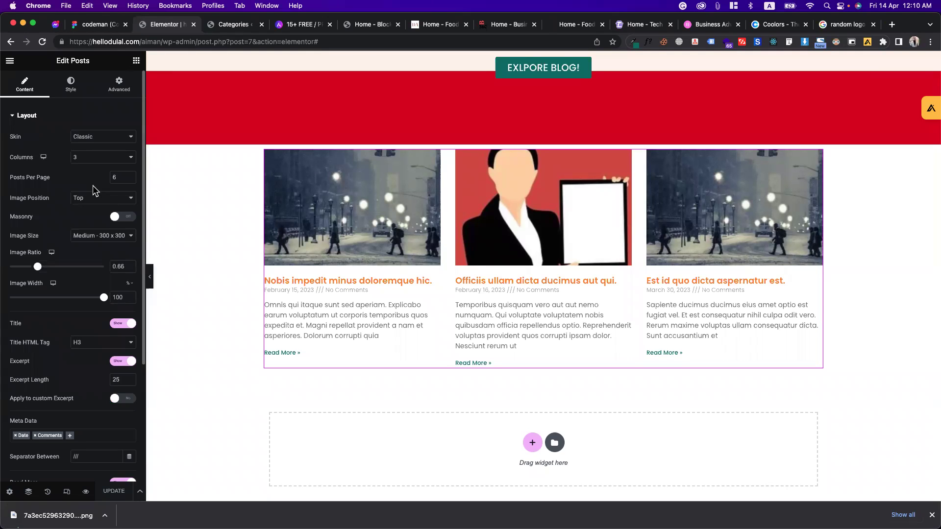
Step: Switch to the food blogger demo site and examine its post card sections from Latest Reviews down to Latest Videos
click(432, 27)
scroll(485, 337, down, 10)
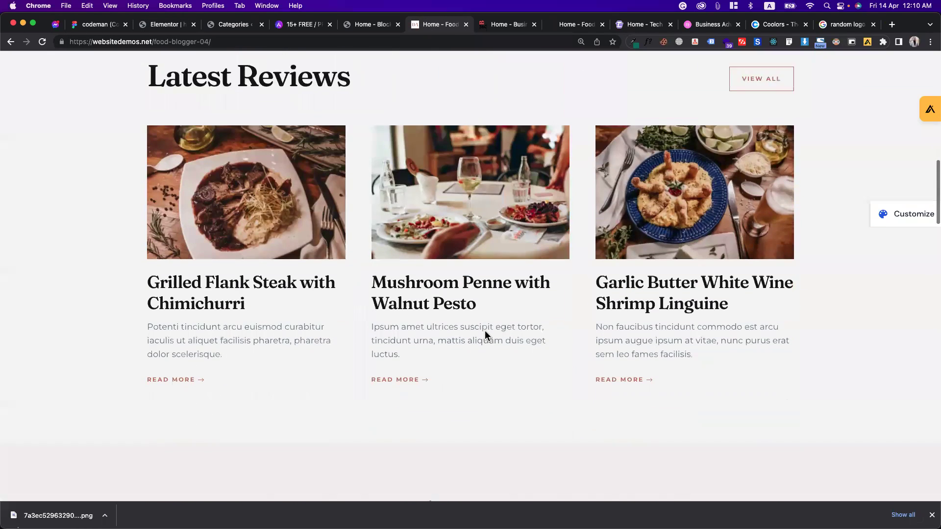
scroll(486, 337, down, 2)
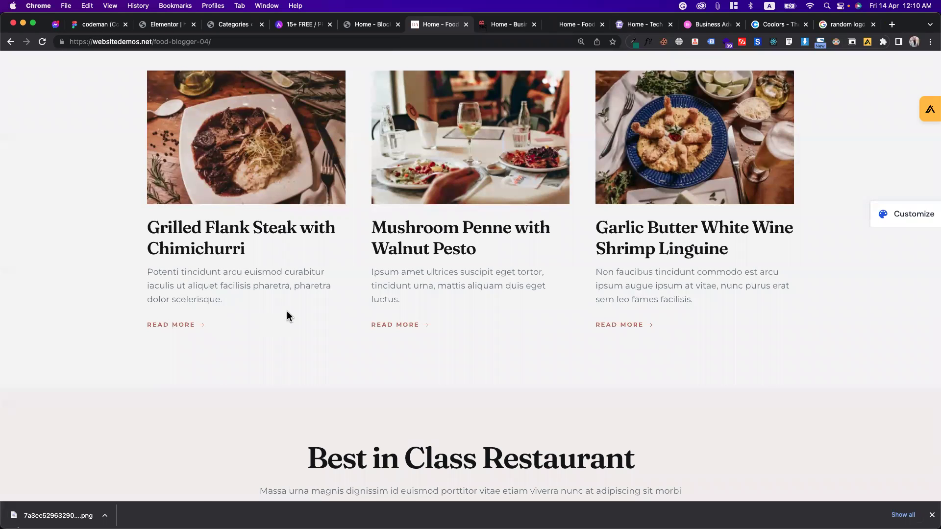
scroll(288, 314, down, 10)
scroll(288, 316, down, 1)
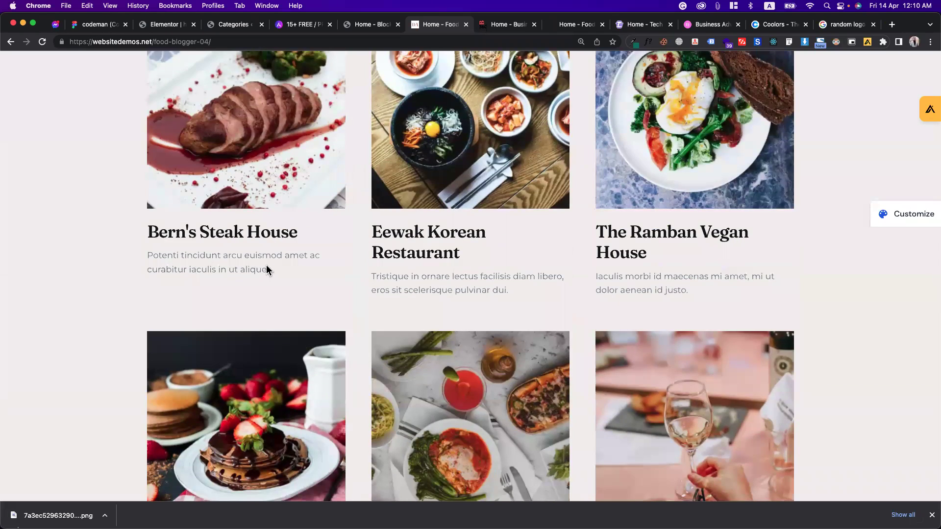
scroll(199, 265, down, 15)
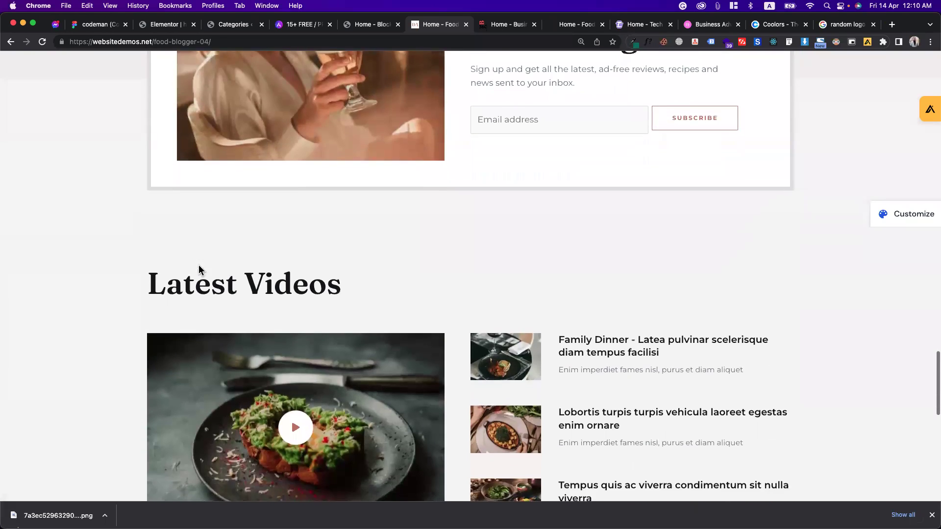
scroll(199, 265, down, 4)
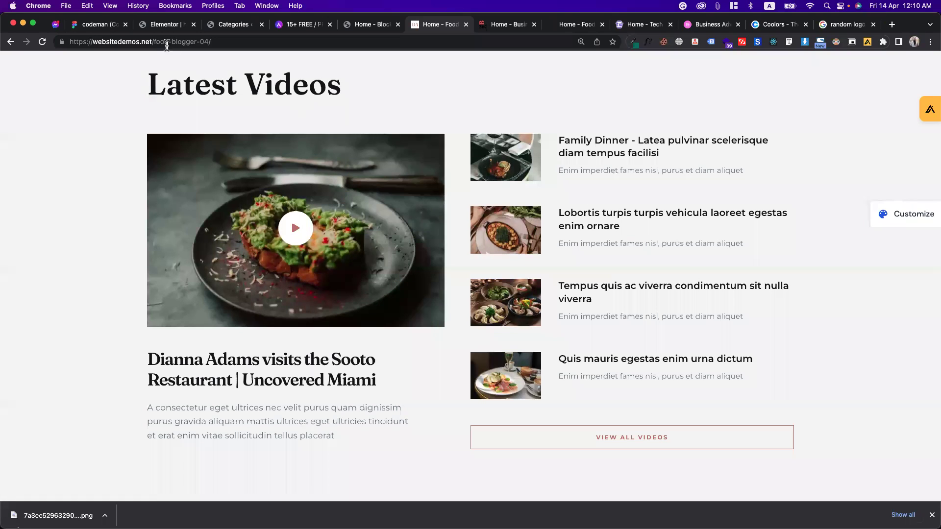
Step: Return to the home page editor and set the Posts widget's image width to 100%
click(166, 29)
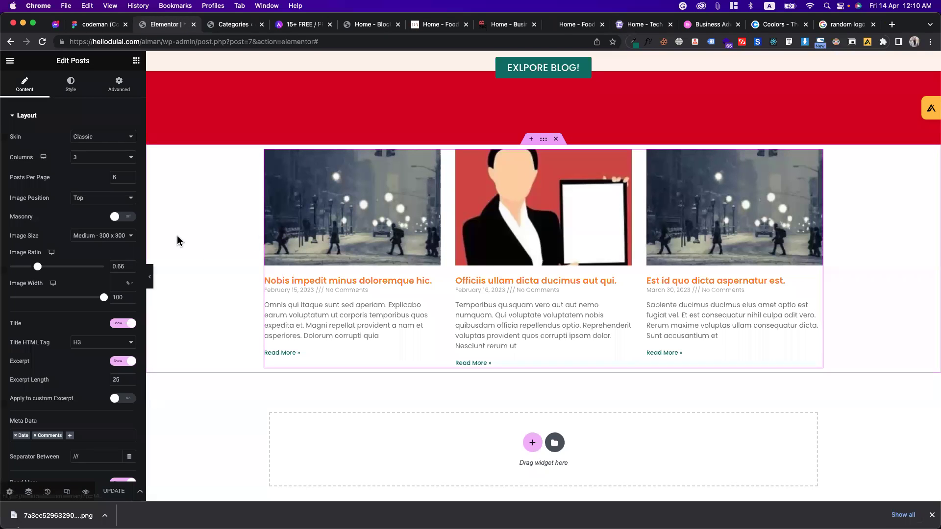
scroll(66, 198, down, 2)
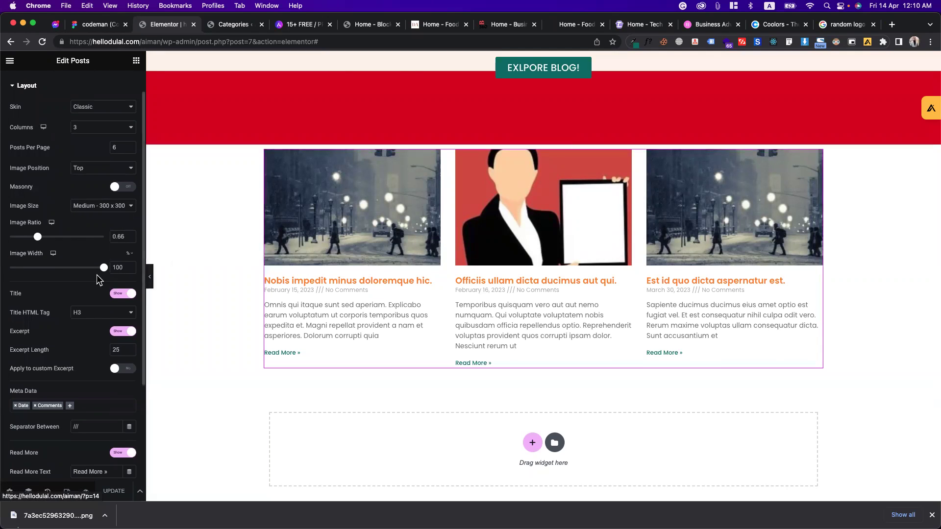
mouse_move(103, 269)
mouse_down()
mouse_move(41, 270)
mouse_move(118, 270)
mouse_up()
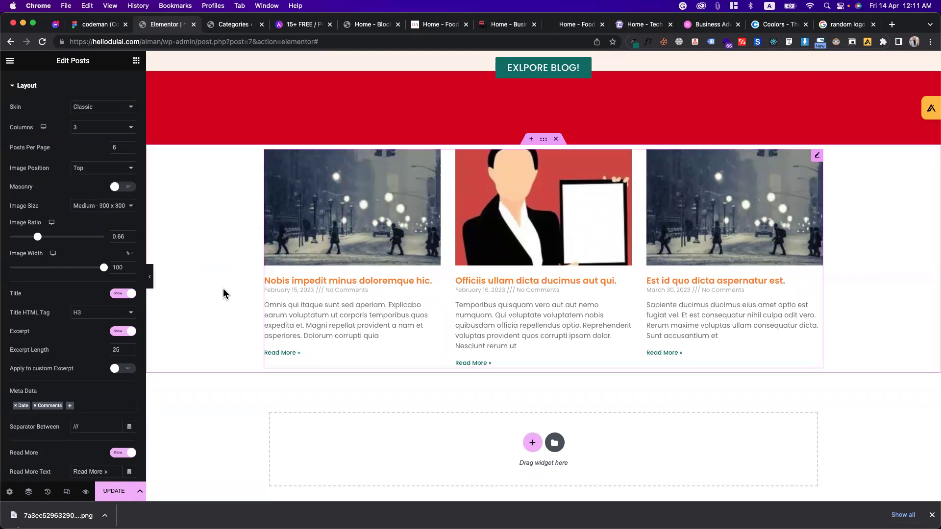
Step: Hide and show again first the post titles and then the excerpts in the Posts widget
click(118, 296)
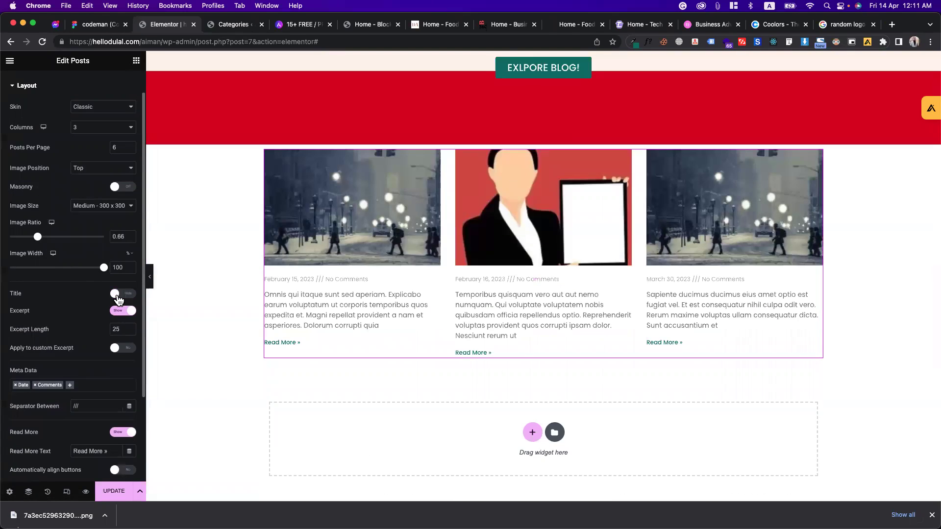
click(117, 296)
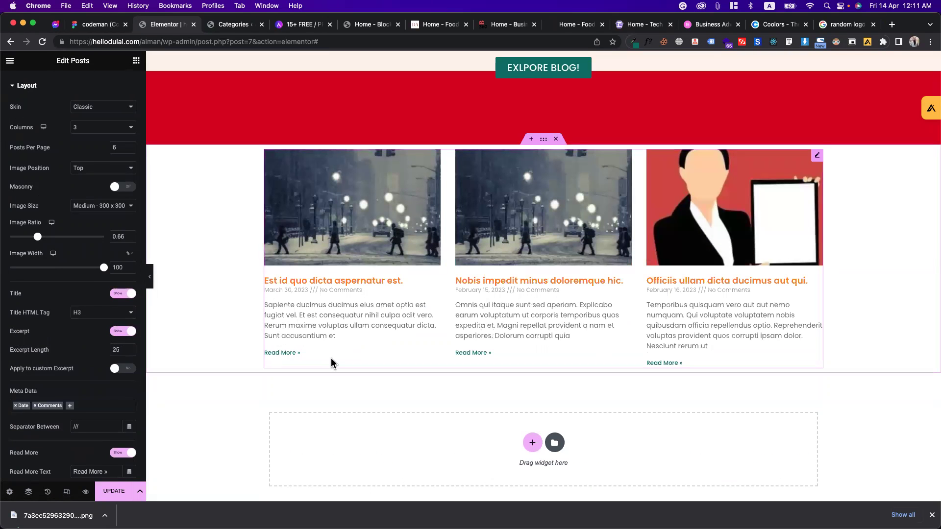
click(127, 332)
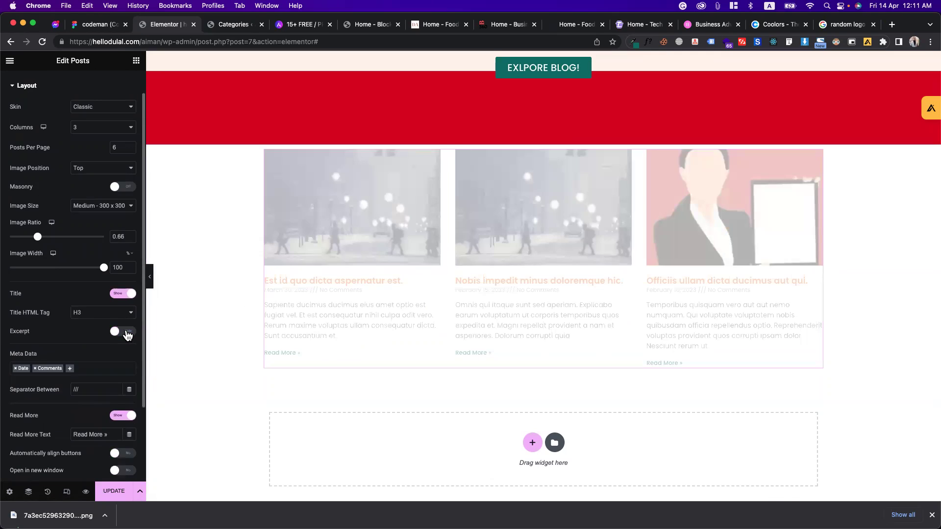
click(127, 333)
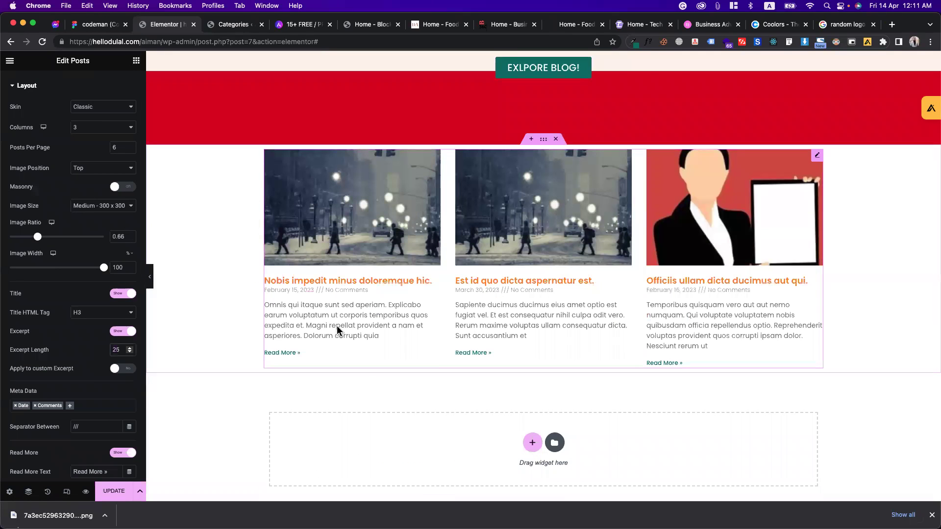
Step: Set the Posts widget's excerpt length to 12
key(BackSpace)
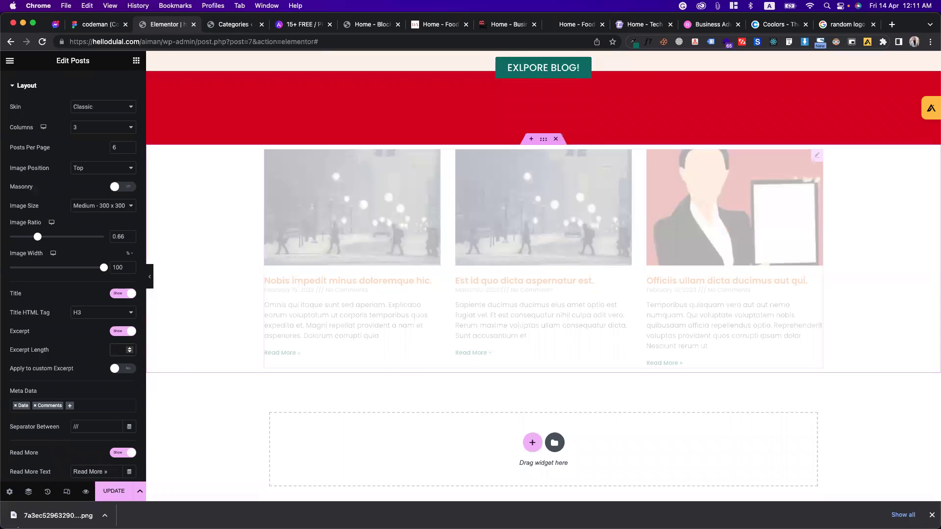
key(BackSpace)
text(1)
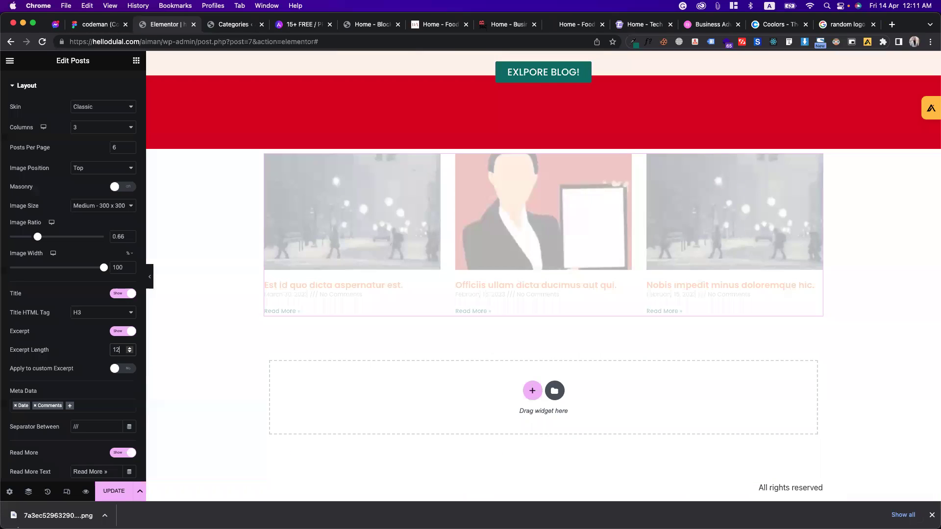
text(2)
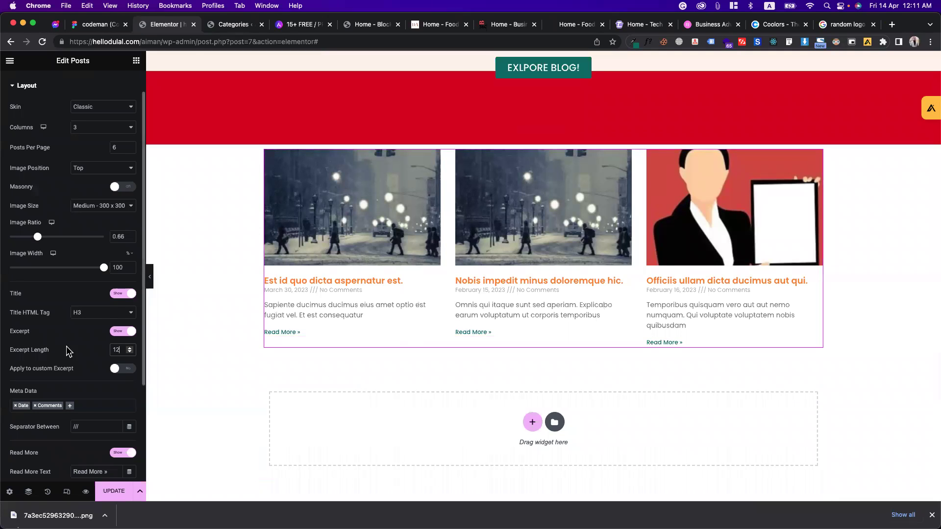
click(92, 345)
Step: Turn the shortened post excerpts off and back on
scroll(92, 319, down, 3)
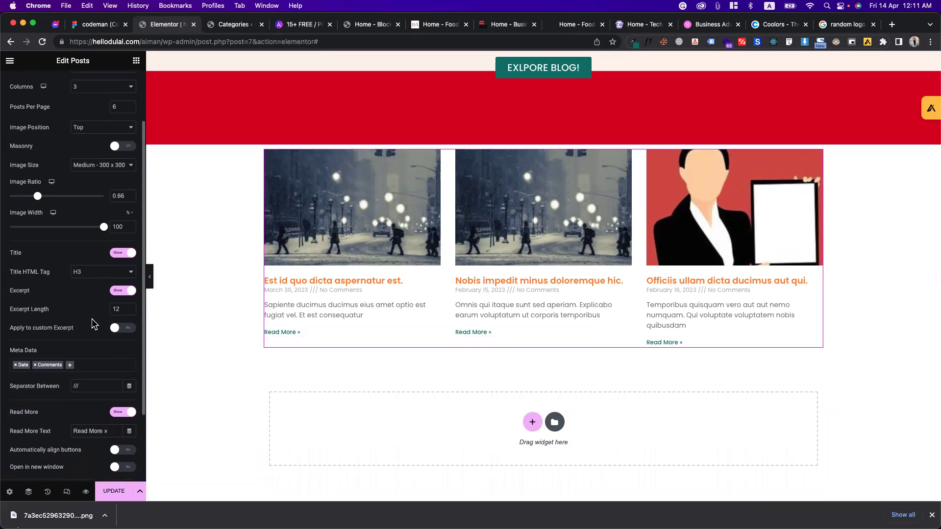
click(116, 271)
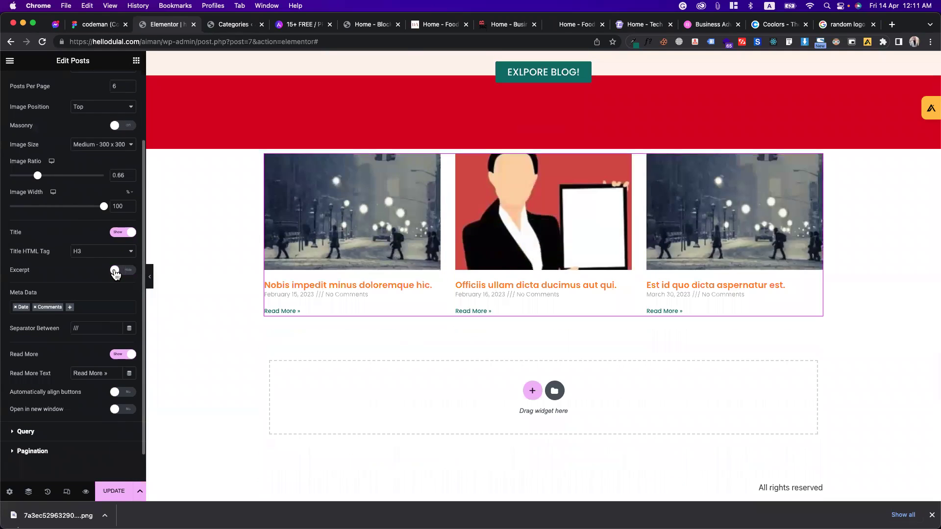
click(116, 271)
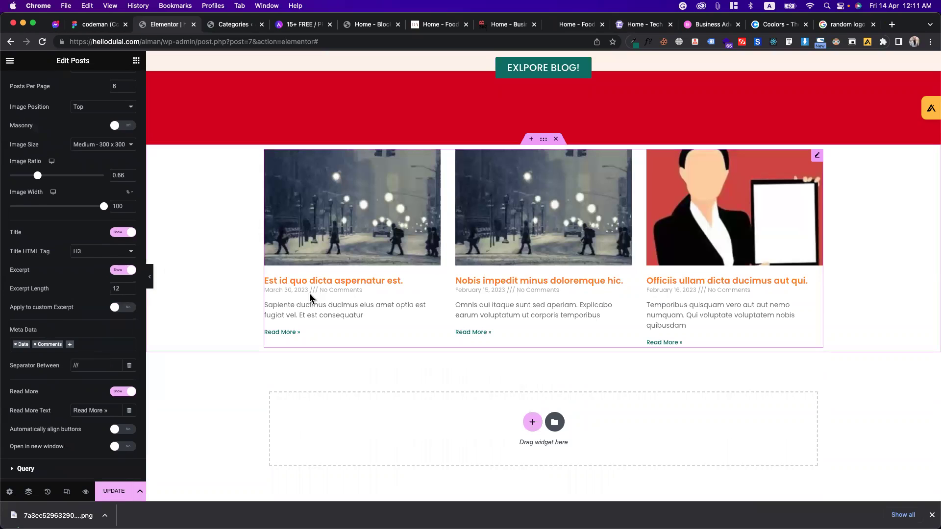
Step: Remove Comments from the Posts widget's meta data and add Time and Author
scroll(84, 290, down, 1)
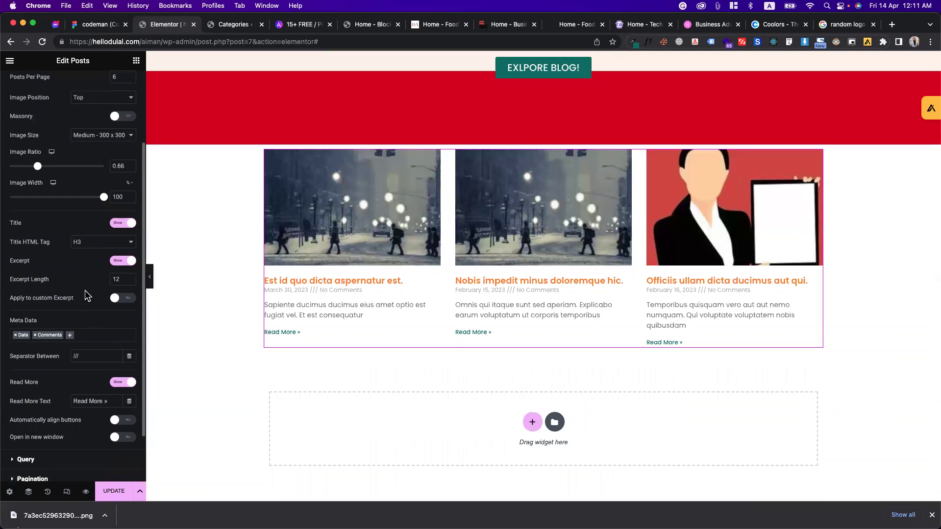
click(35, 335)
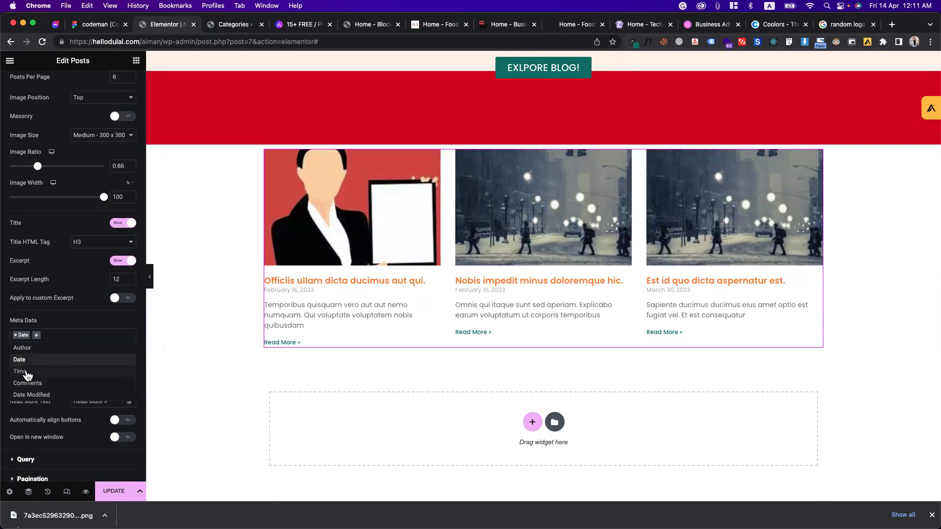
click(23, 371)
click(57, 336)
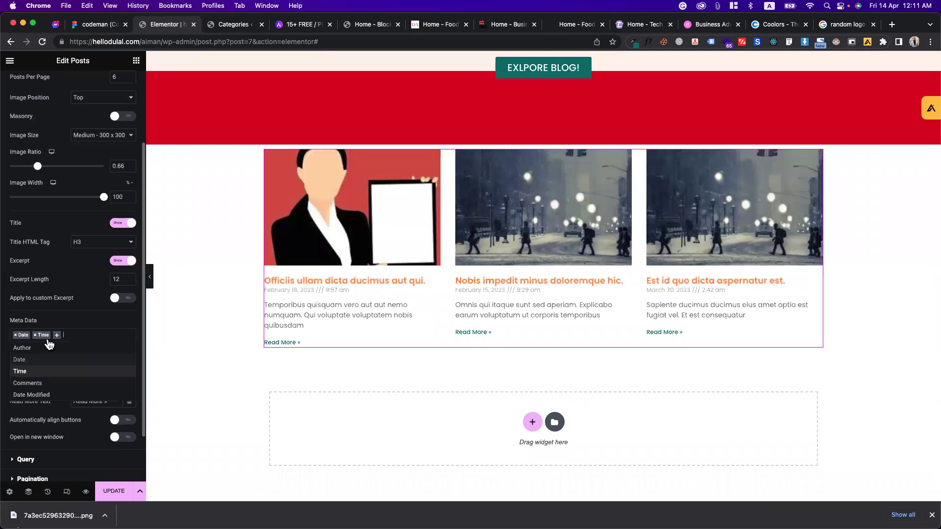
click(33, 353)
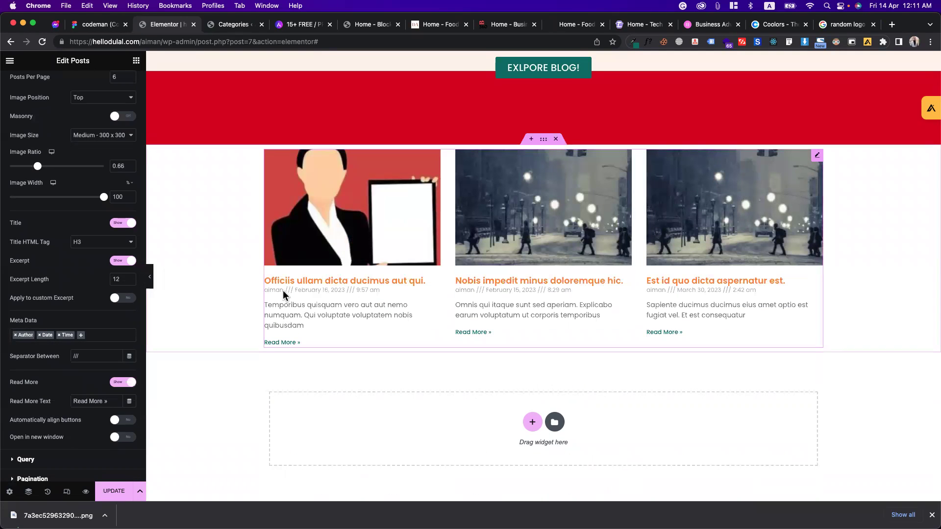
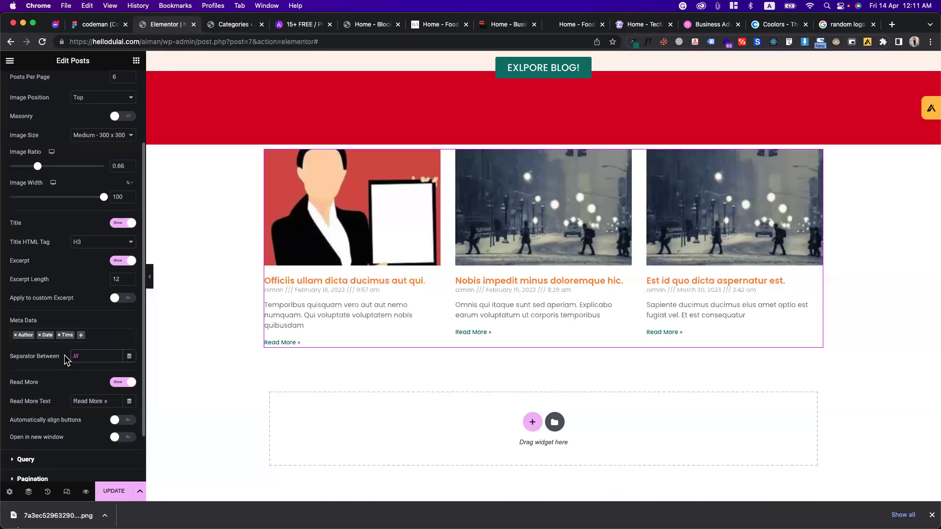
Step: Replace the separator between the meta data items with "---"
key(BackSpace)
key(BackSpace)
key(BackSpace)
text(---)
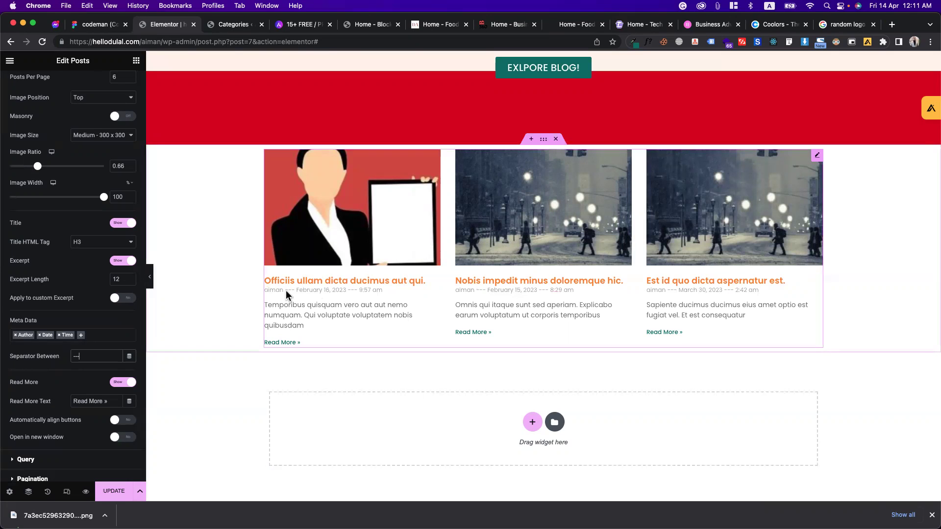
Step: Set the separator between the meta data items to "|"
key(BackSpace)
key(BackSpace)
key(BackSpace)
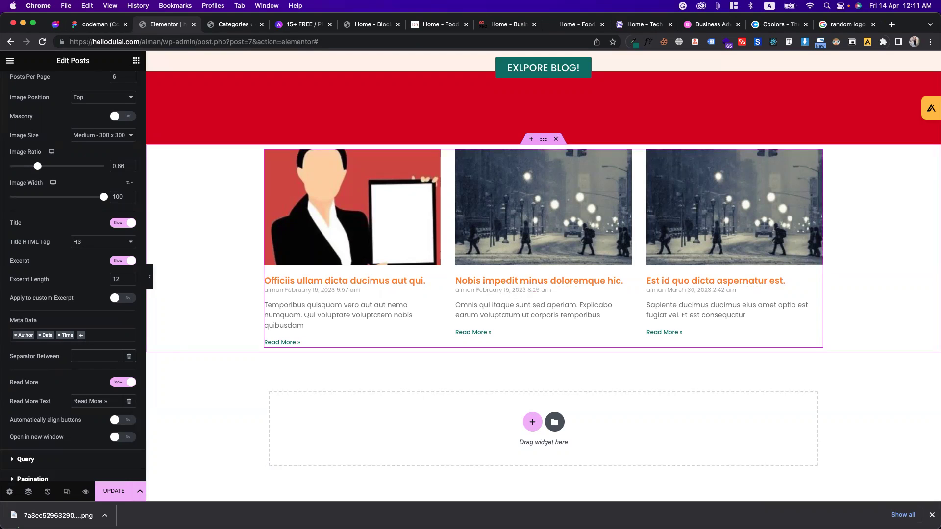
text(|)
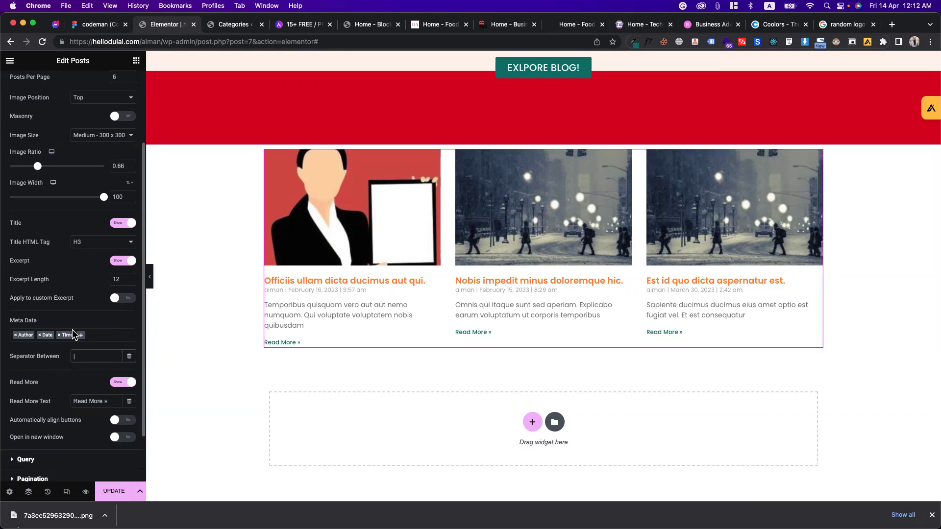
Step: Remove Author, Date and Time from the meta data so that the list is empty, and close the option list
click(15, 336)
click(15, 336)
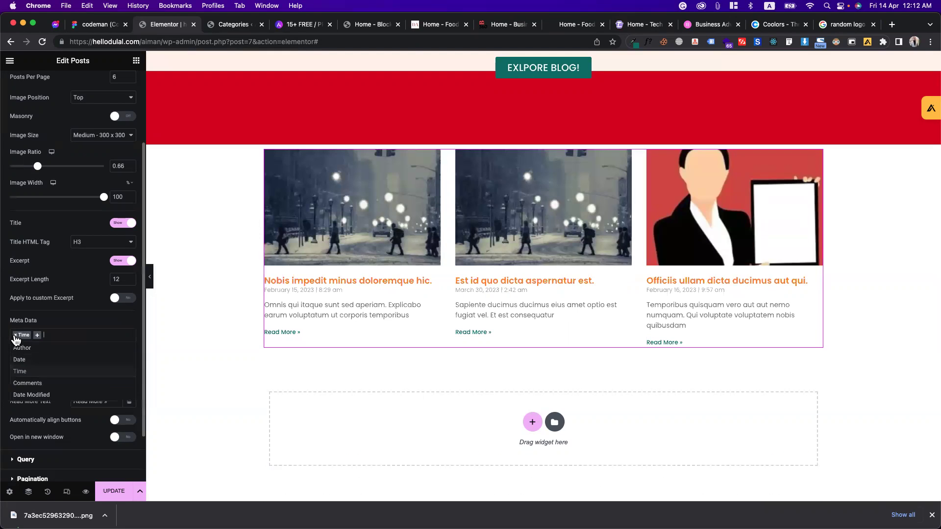
click(15, 335)
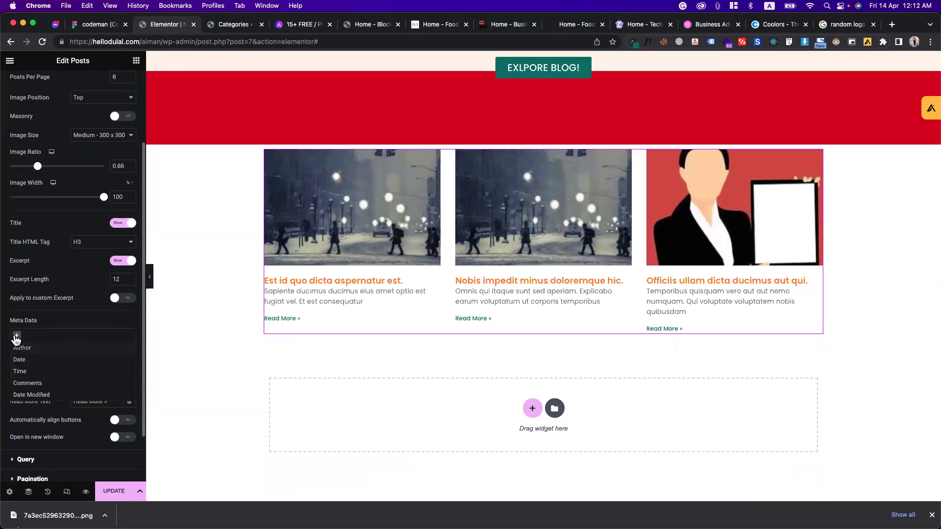
click(60, 318)
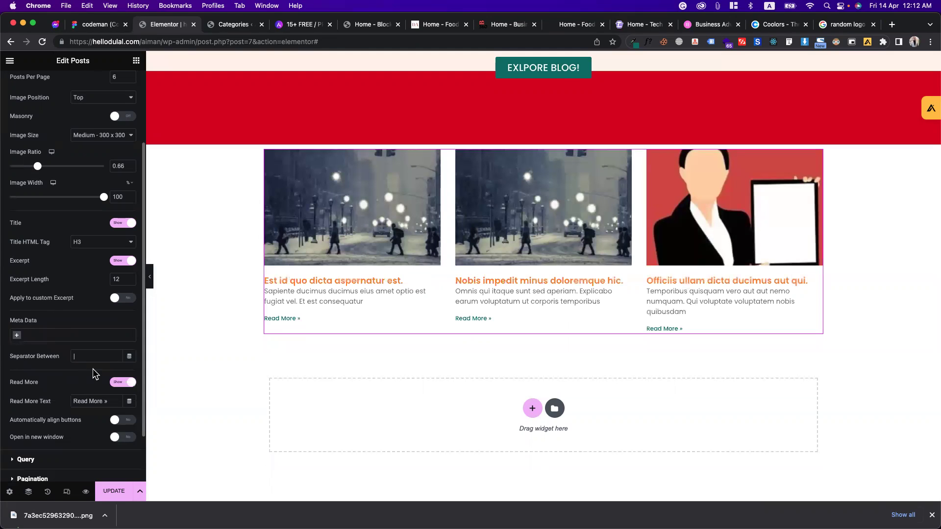
Step: Try hiding the Read More link in the Posts widget and show it again
scroll(91, 375, down, 2)
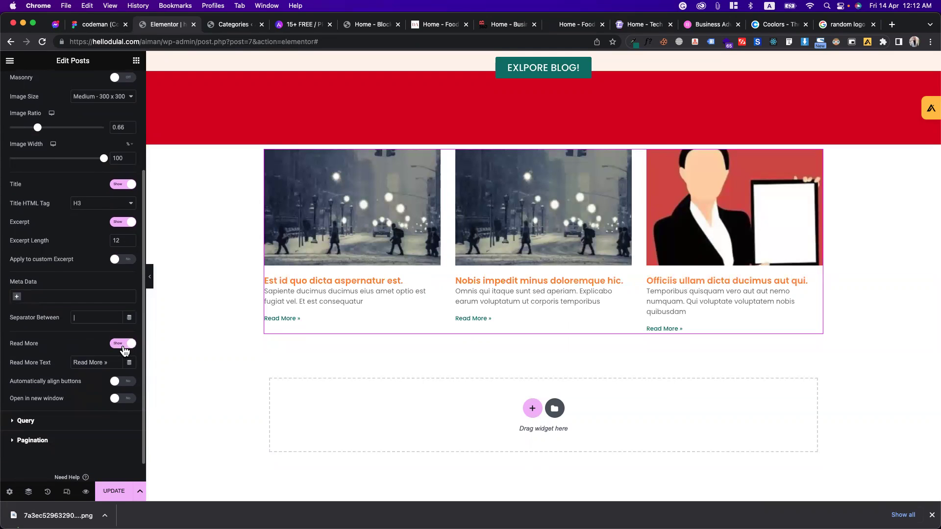
click(123, 346)
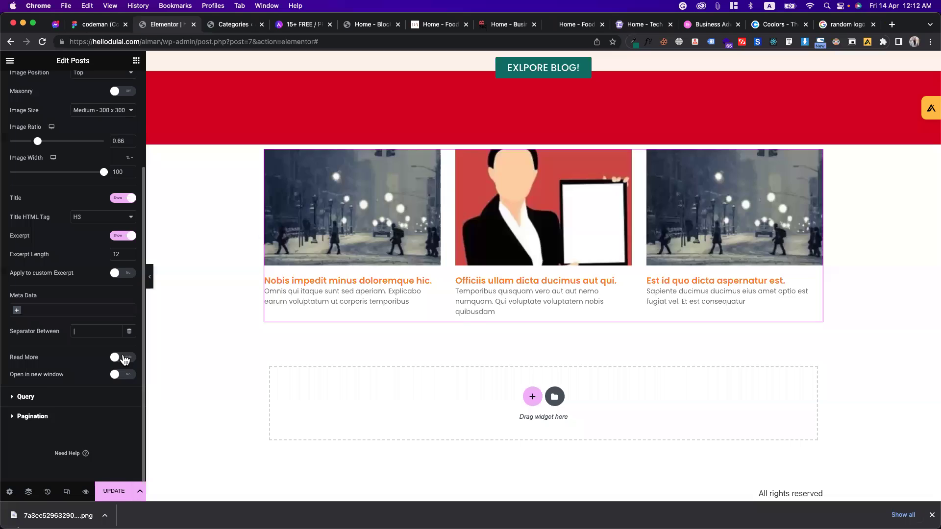
click(123, 348)
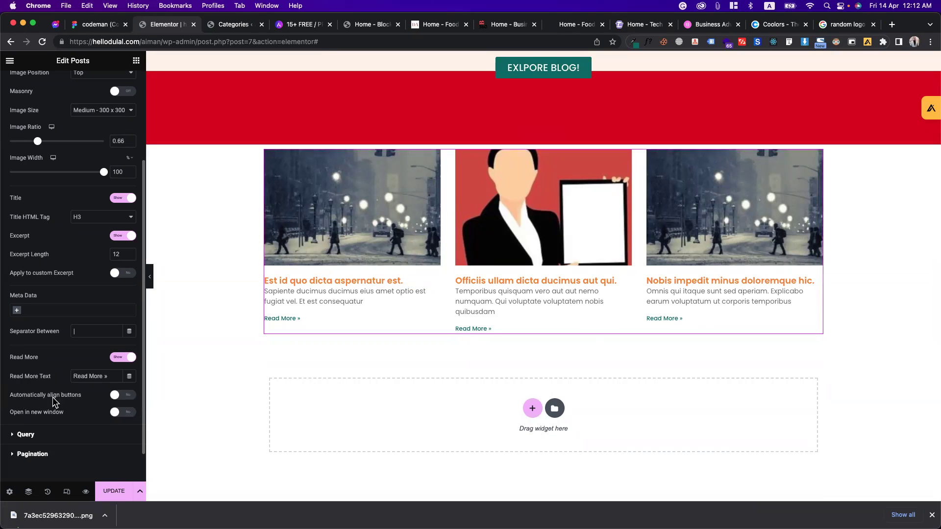
Step: Turn on automatic alignment of the Read More buttons and update the page
click(120, 398)
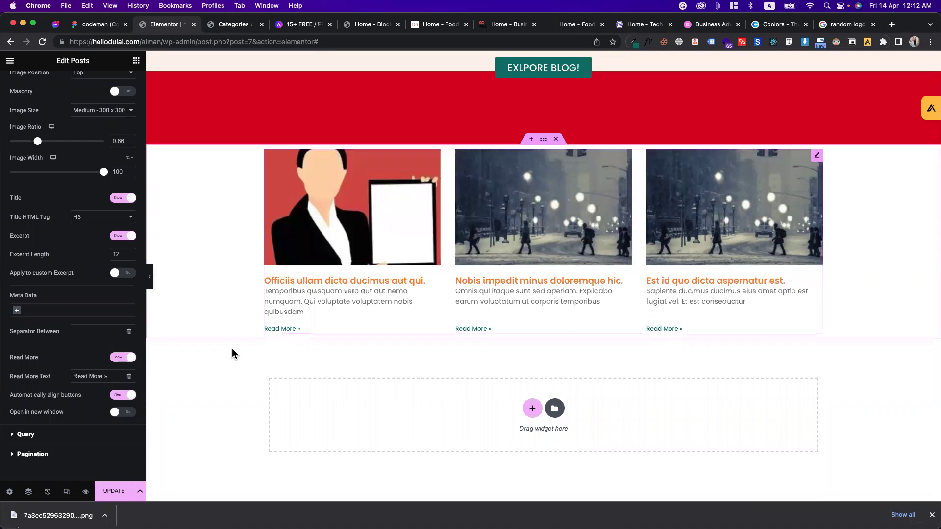
click(122, 489)
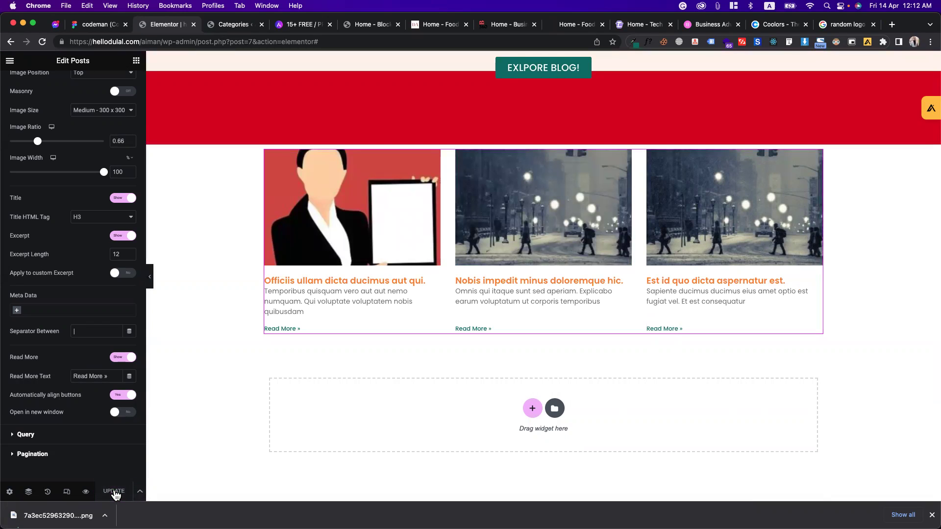
scroll(68, 294, up, 5)
click(70, 86)
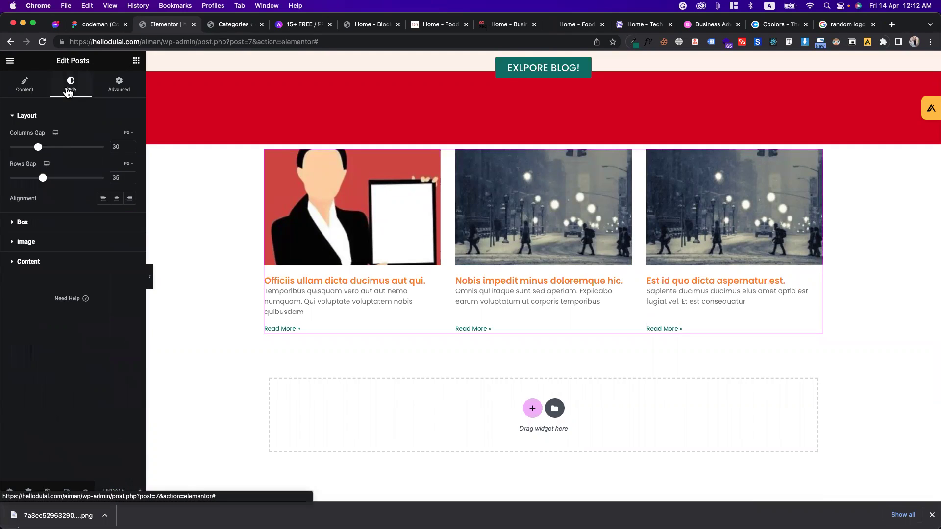
click(40, 147)
mouse_move(40, 147)
mouse_down()
mouse_move(47, 148)
mouse_move(38, 147)
mouse_up()
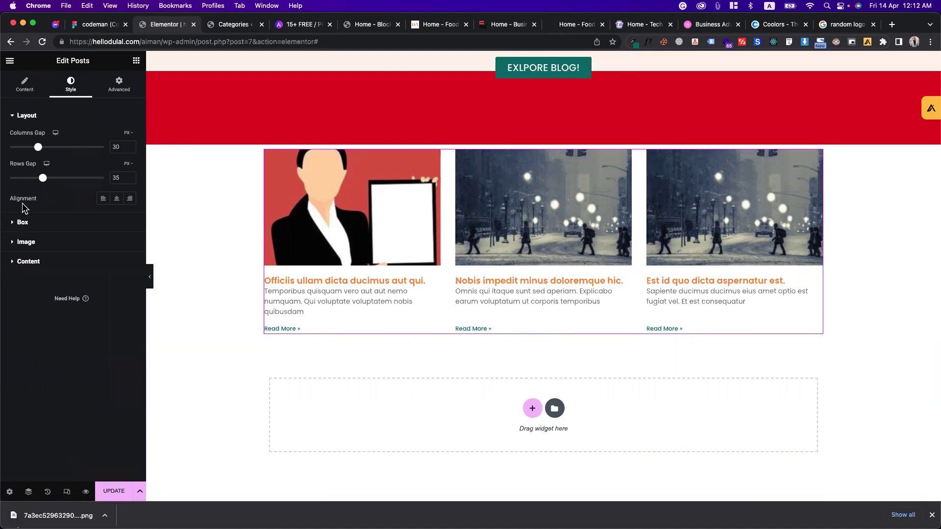
Step: Remove the Term condition from the Include By filter of the Posts widget's query
click(24, 84)
scroll(39, 283, down, 5)
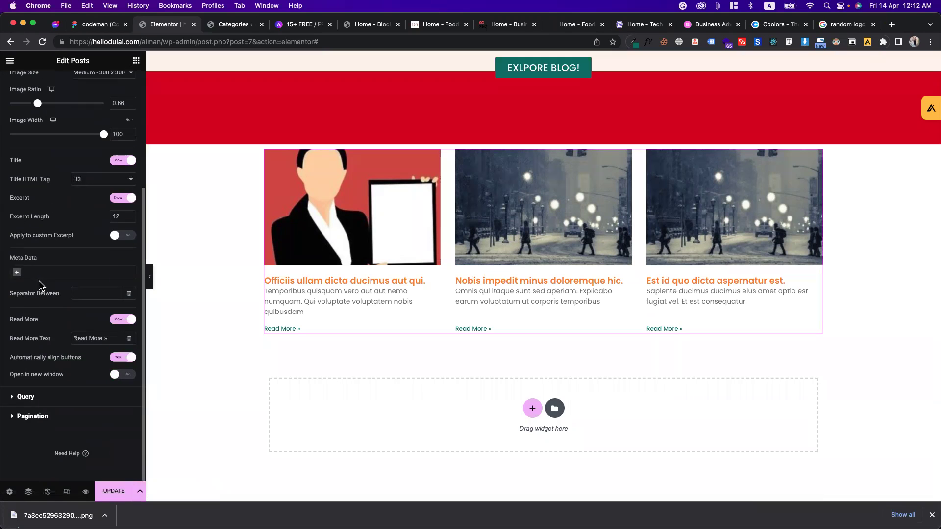
click(33, 396)
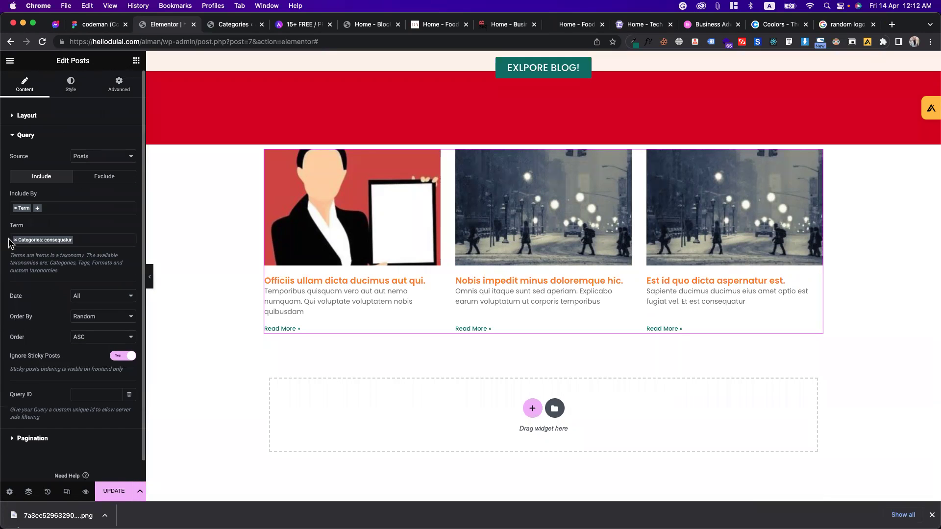
click(16, 209)
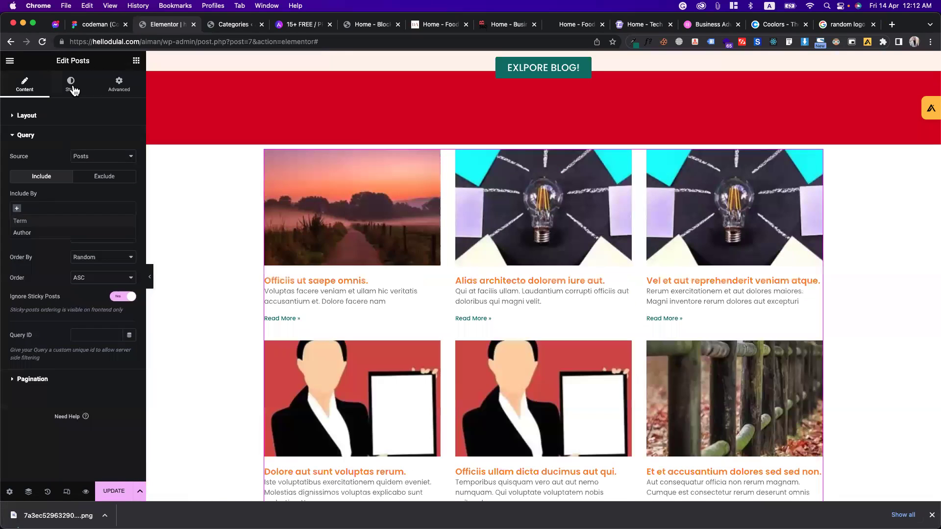
Step: Add a box shadow with its default settings to the post boxes in their normal state
click(71, 85)
click(44, 223)
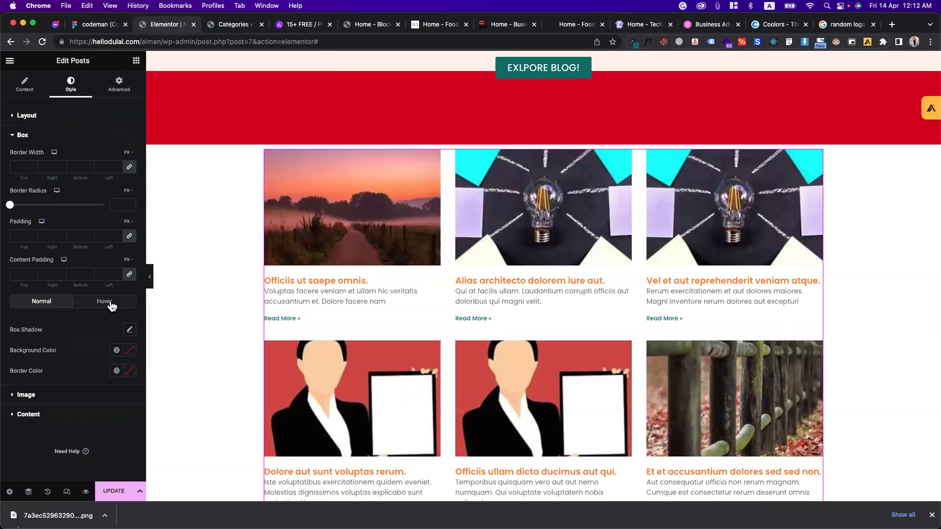
click(130, 329)
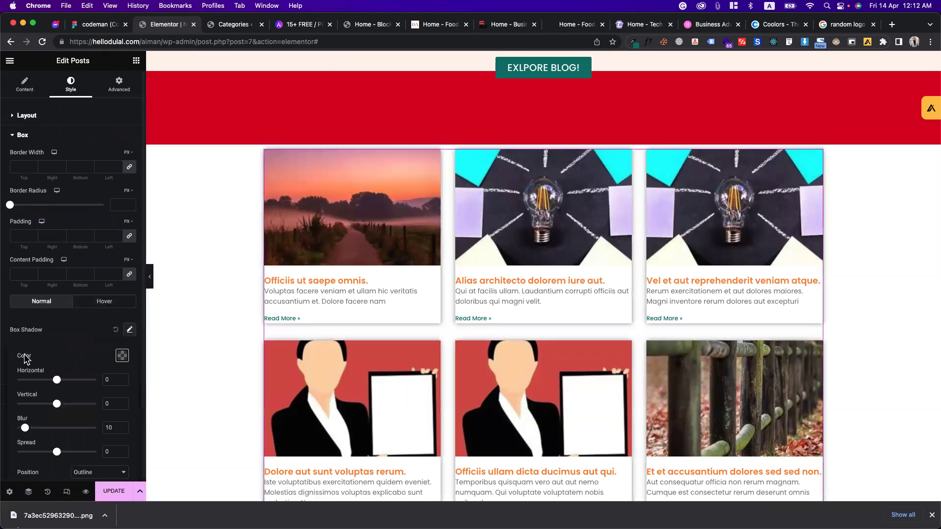
click(52, 318)
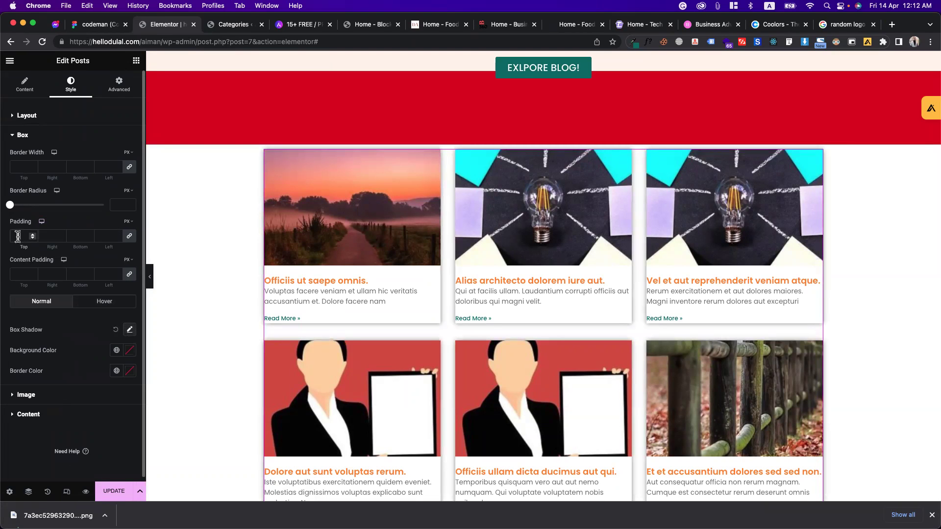
text(20)
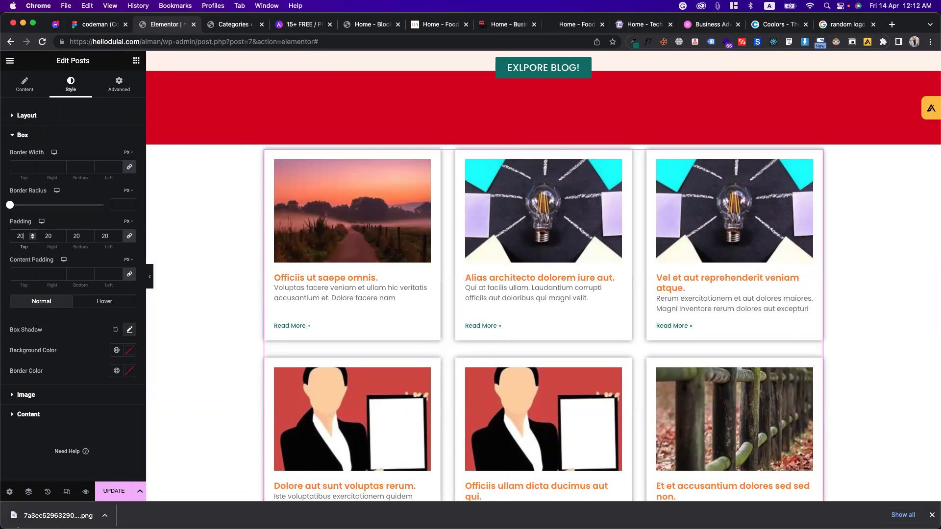
key(BackSpace)
key(BackSpace)
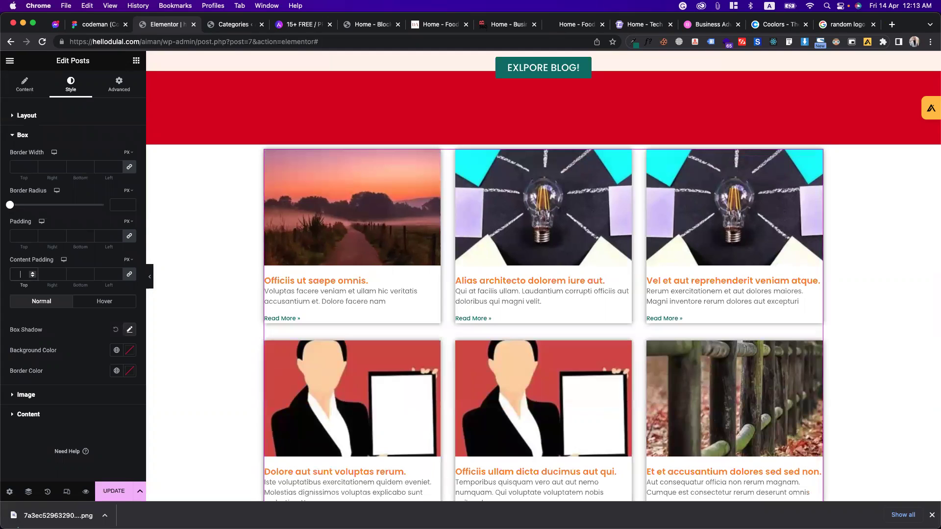
Step: Set the post boxes' content padding to 20 px on all sides and the image spacing to 9 px
text(20)
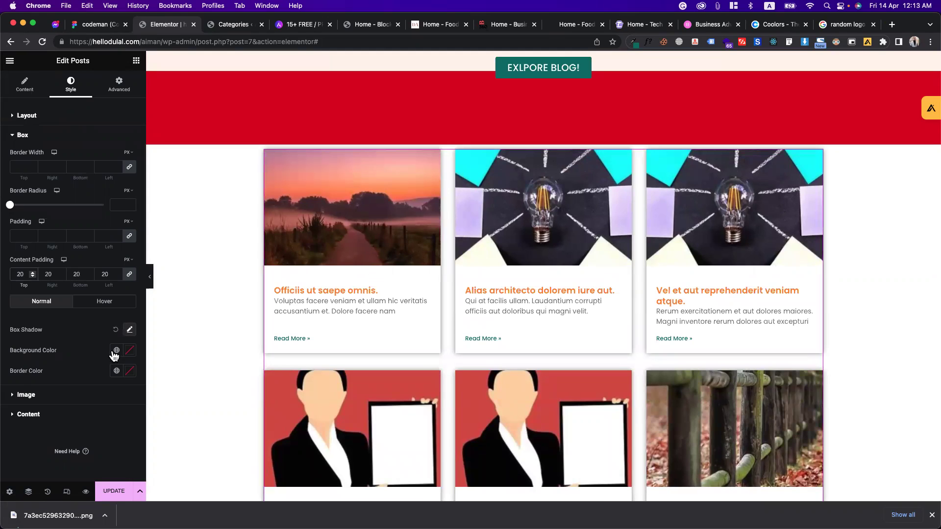
click(69, 396)
mouse_move(29, 226)
mouse_down()
mouse_move(46, 224)
mouse_move(19, 223)
mouse_up()
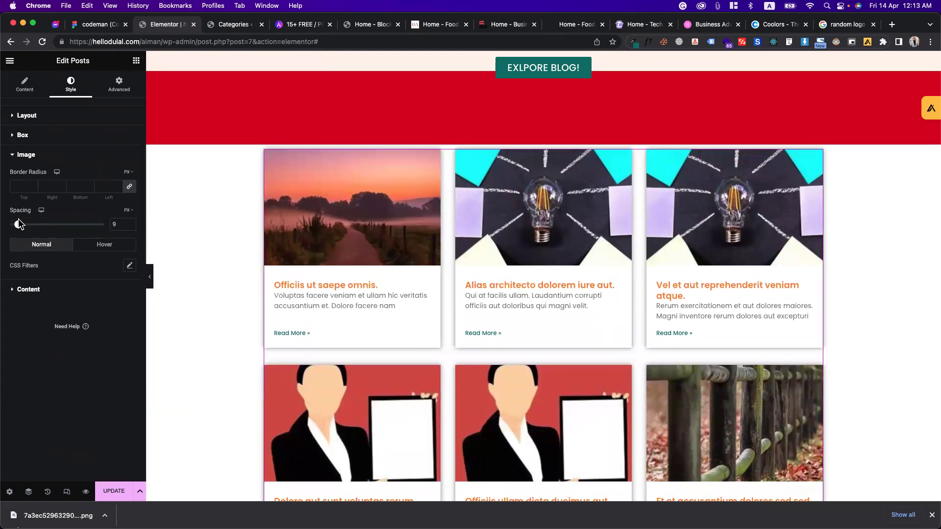
Step: Set the post title spacing to 16 px, try a title font size of 24 px, and settle on 18 px
click(29, 290)
drag(11, 283, 25, 286)
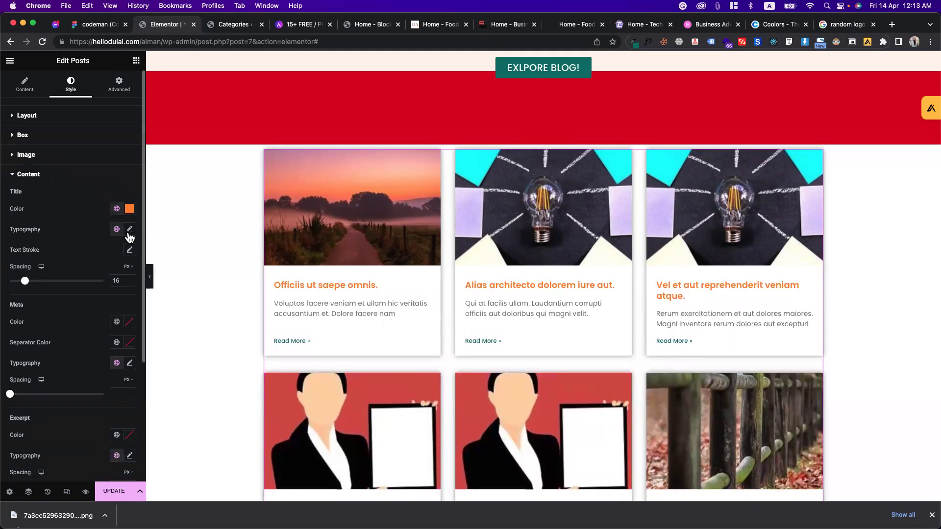
click(129, 230)
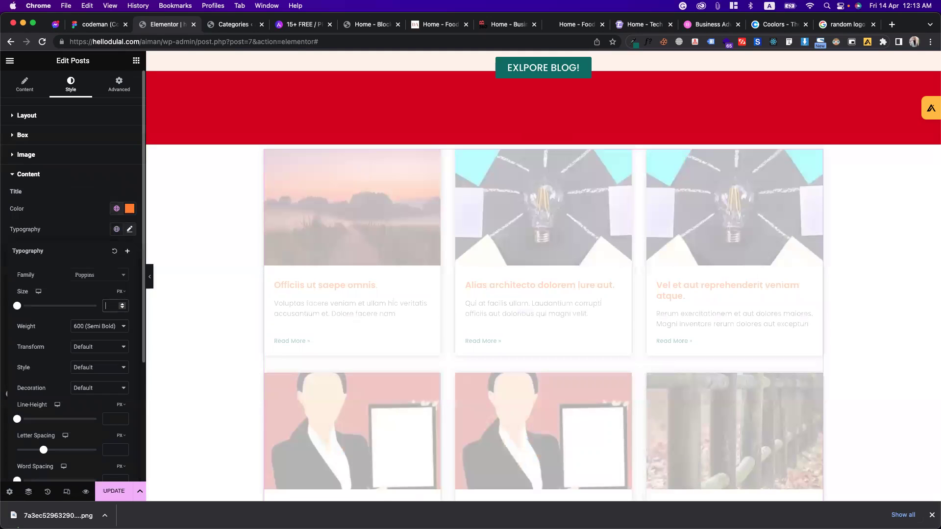
text(22)
key(BackSpace)
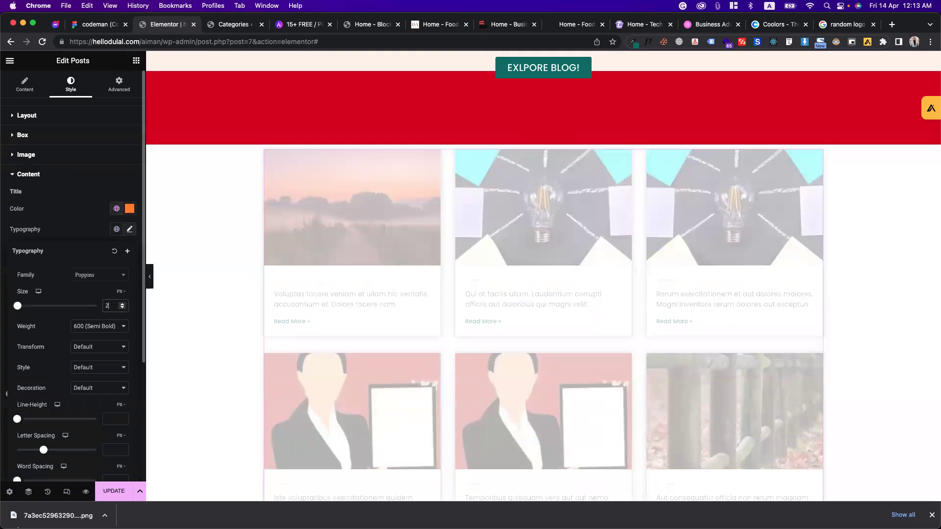
text(4)
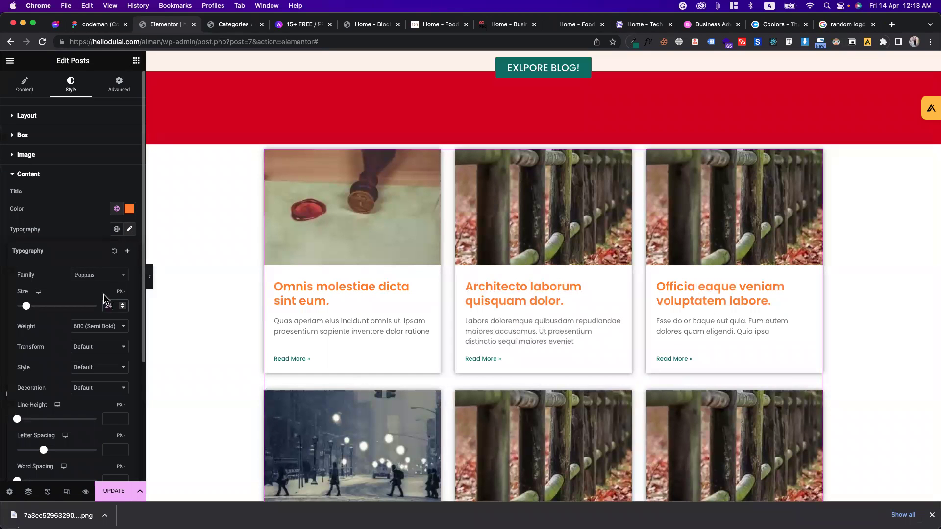
key(BackSpace)
key(BackSpace)
text(18)
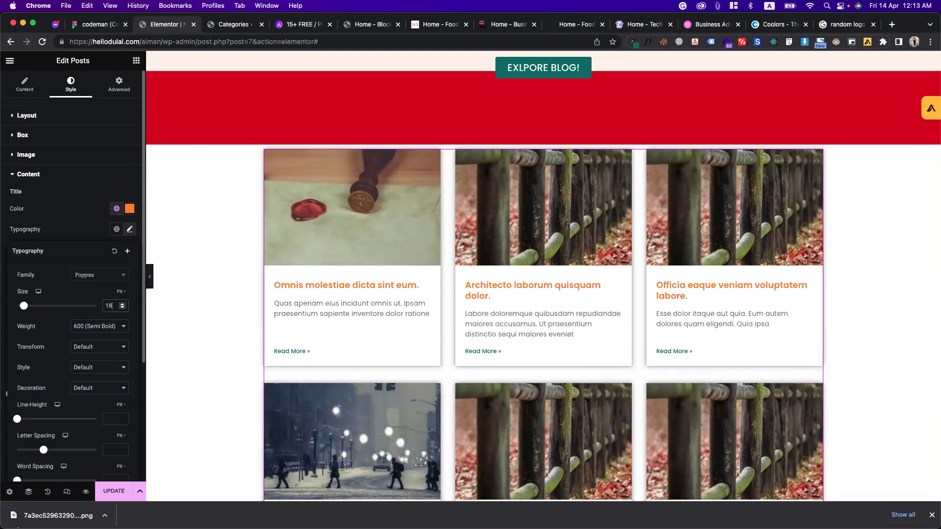
click(72, 231)
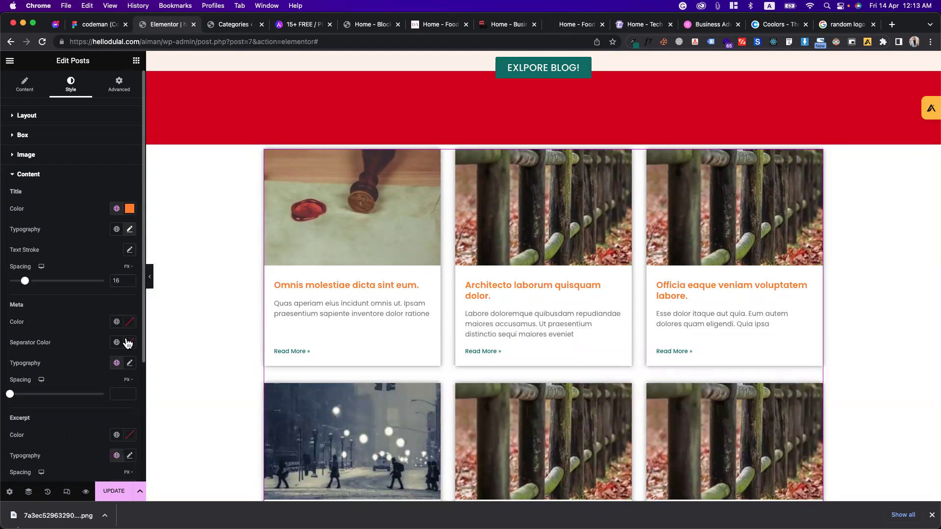
Step: Set the font size of the posts' meta text to 14 px
click(130, 364)
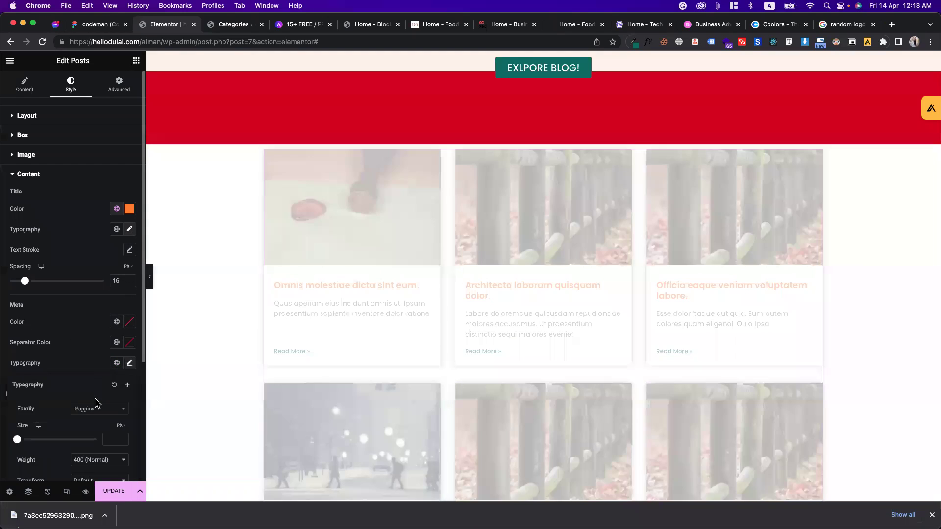
click(109, 439)
text(14)
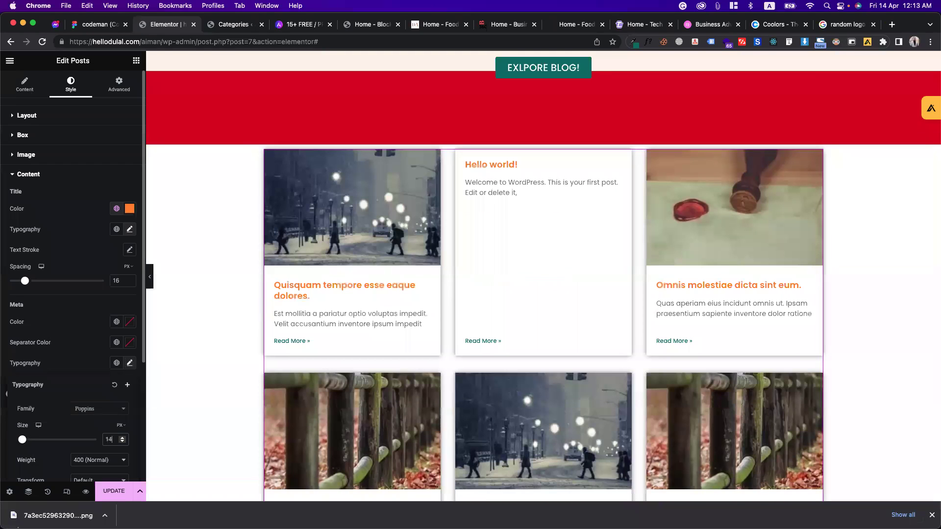
click(95, 343)
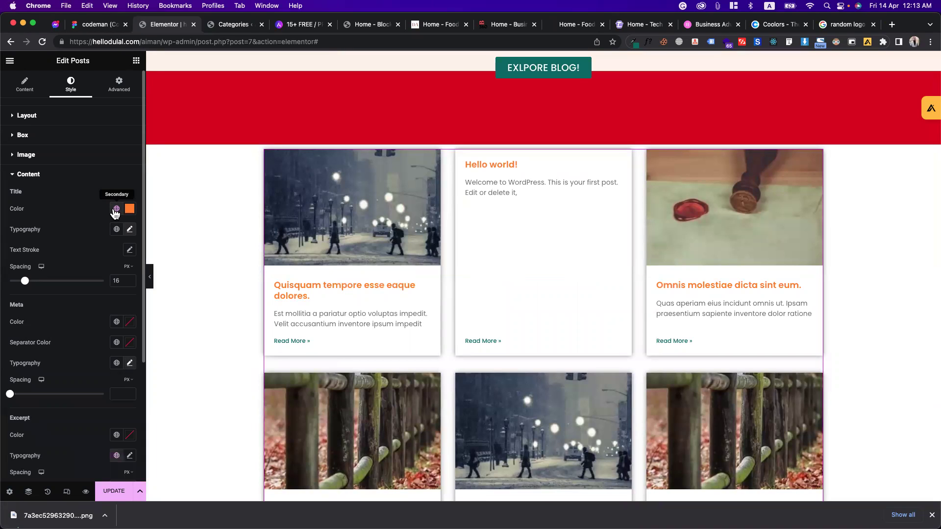
Step: Apply the dark green global color to the post titles and the red global color to the Read More links
click(115, 211)
click(38, 306)
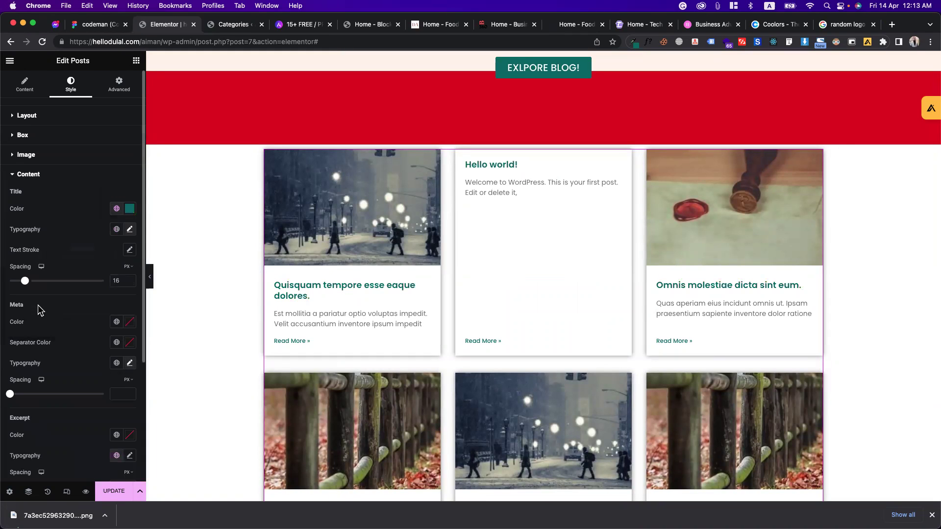
scroll(61, 374, down, 5)
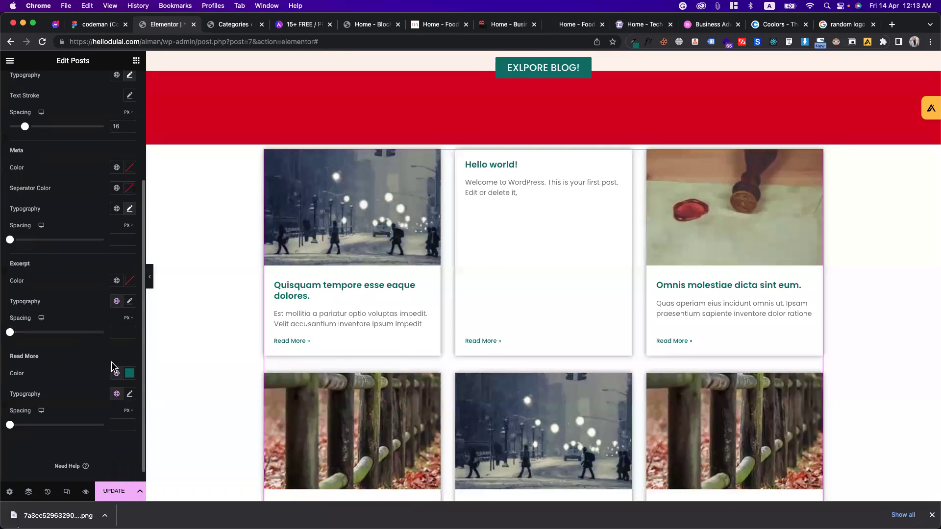
click(116, 373)
click(57, 288)
Step: Make the Read More link text uppercase with a letter spacing of 2.5 px
click(130, 400)
scroll(66, 397, down, 3)
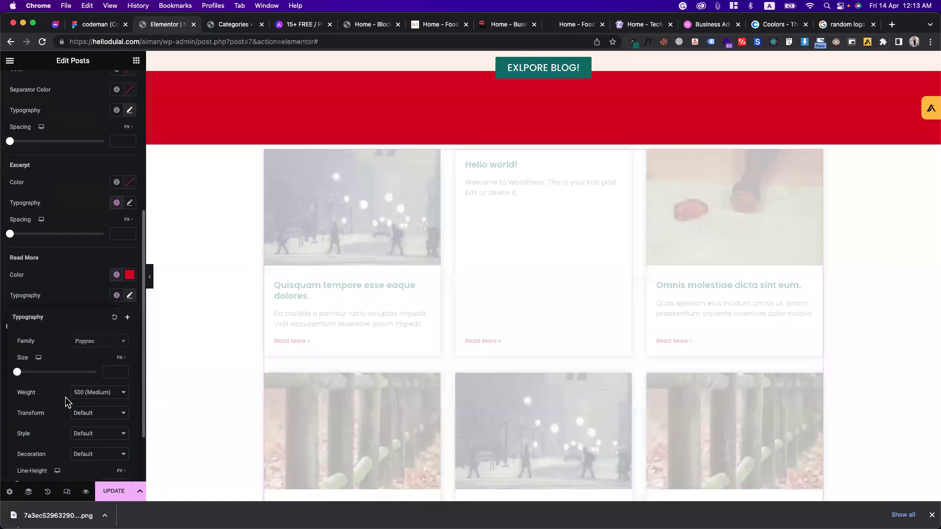
click(84, 409)
click(86, 418)
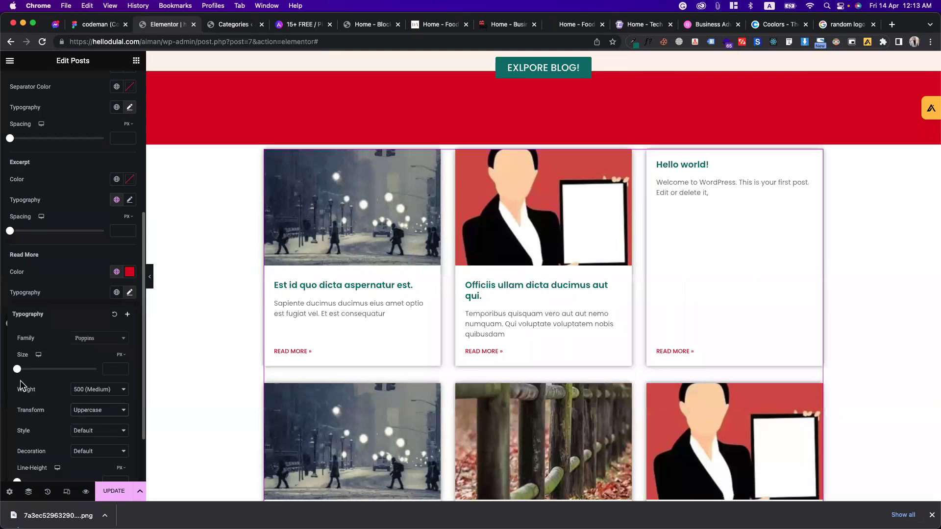
scroll(21, 407, down, 3)
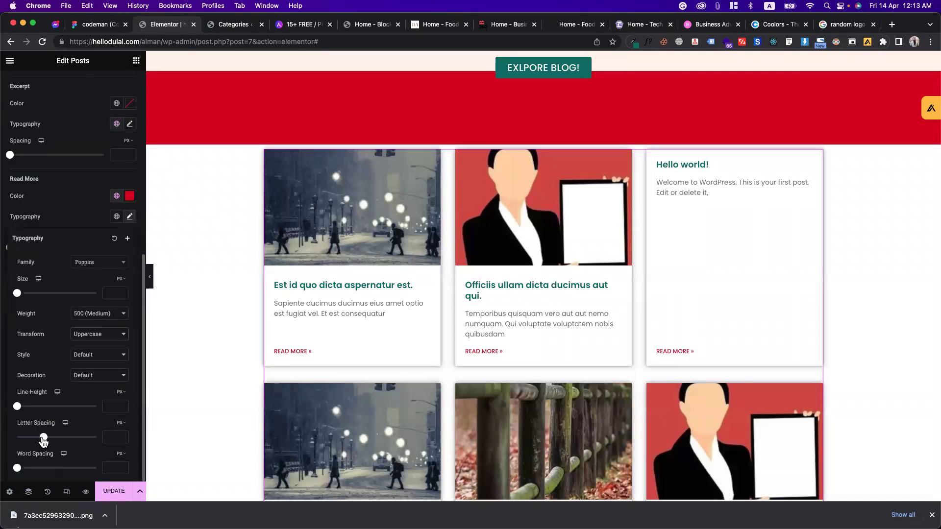
mouse_move(44, 440)
mouse_down()
mouse_move(79, 439)
mouse_move(58, 444)
mouse_up()
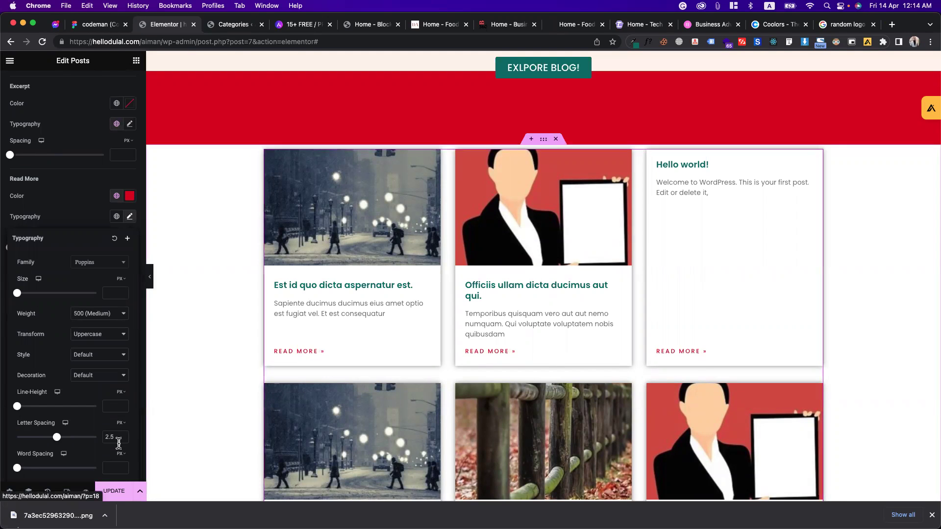
Step: Update the page and look over the styled post grid on the canvas
click(114, 492)
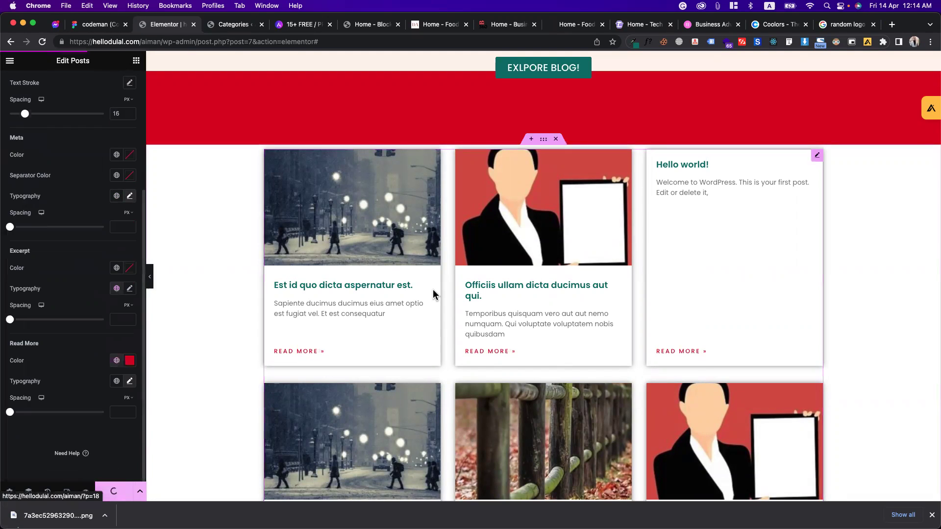
scroll(433, 294, down, 5)
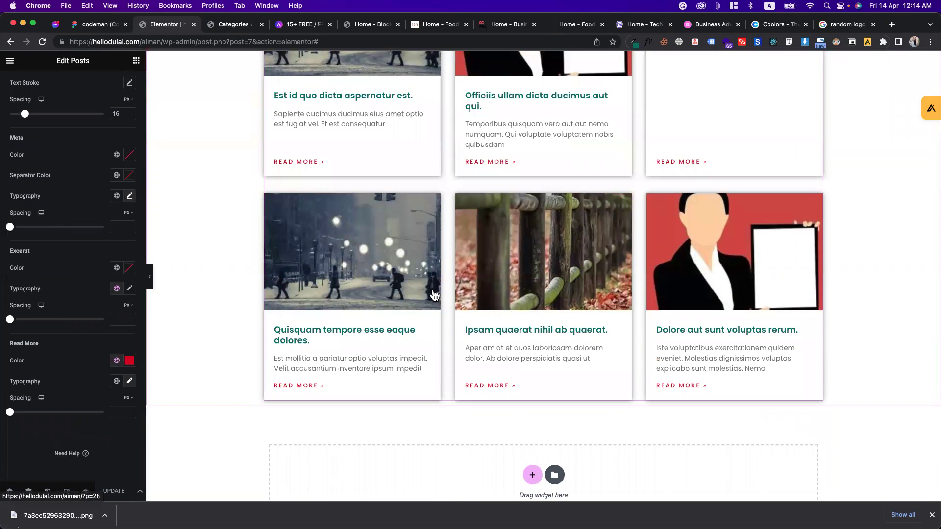
scroll(433, 295, up, 3)
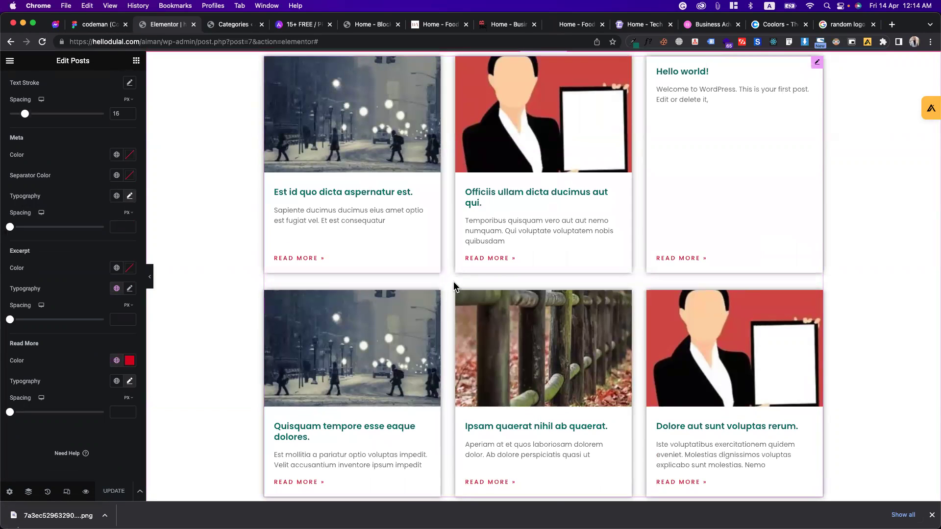
Step: Lighten the post boxes' normal-state shadow by lowering the opacity of its color
scroll(455, 287, up, 2)
scroll(87, 282, up, 4)
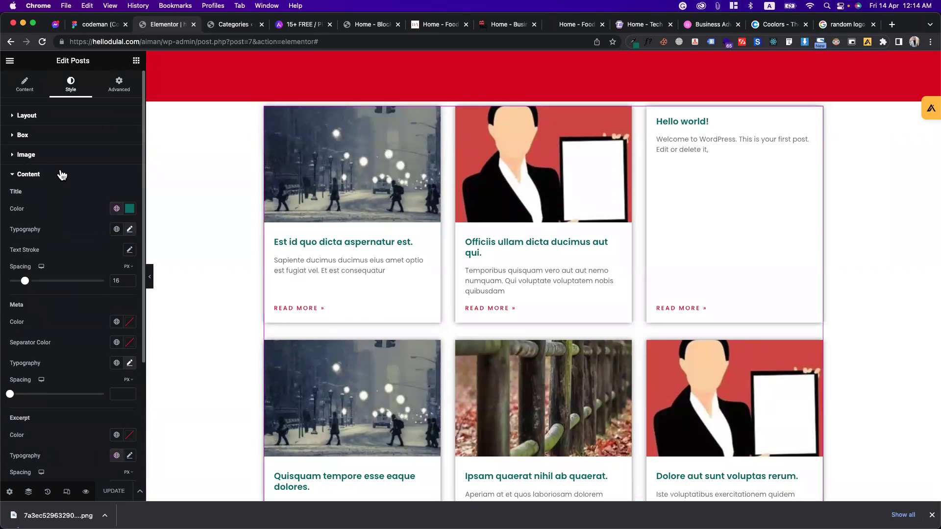
click(62, 175)
click(43, 135)
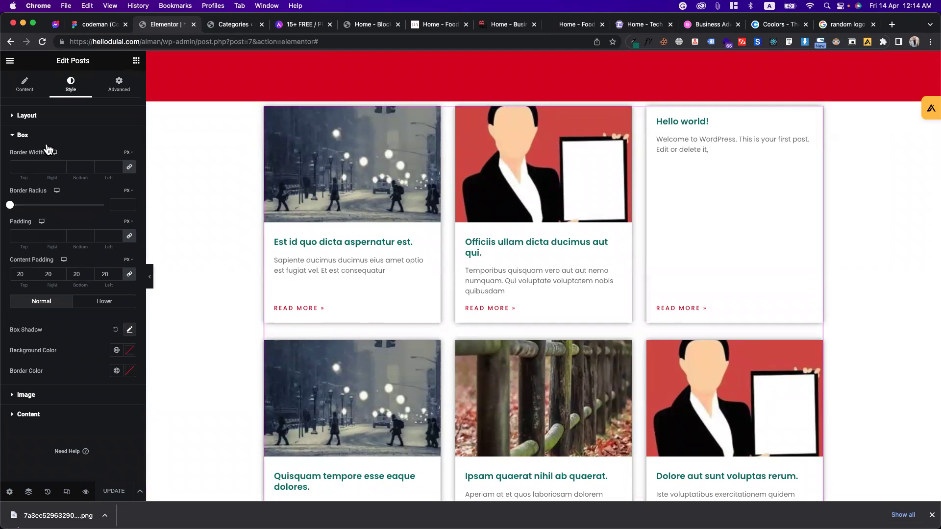
click(125, 332)
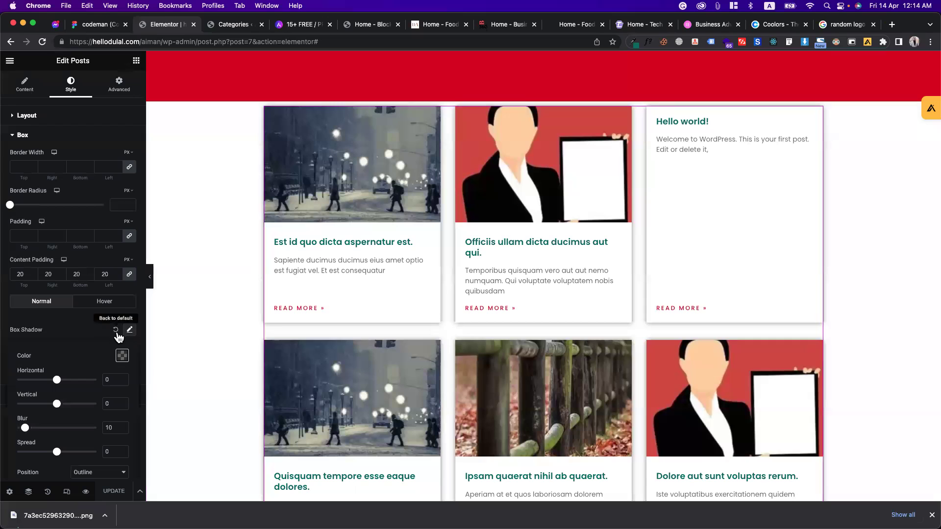
click(122, 355)
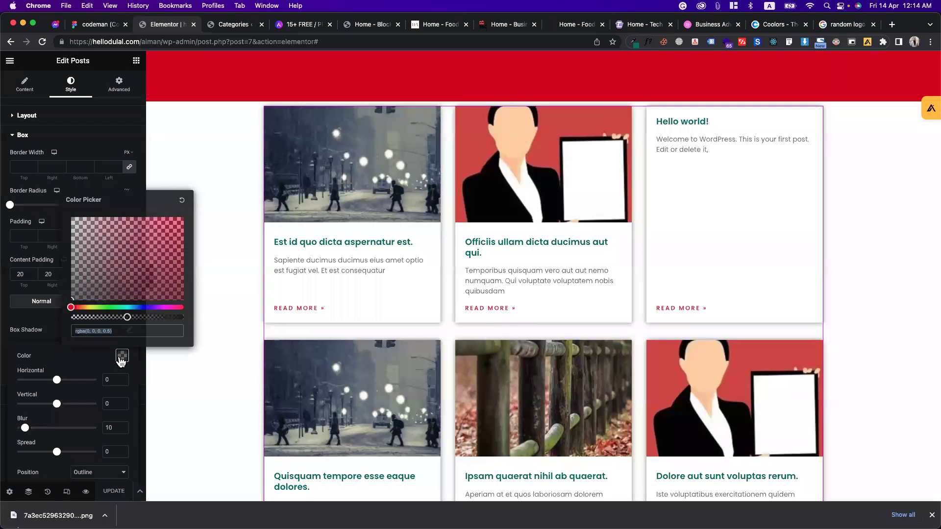
click(89, 317)
click(58, 328)
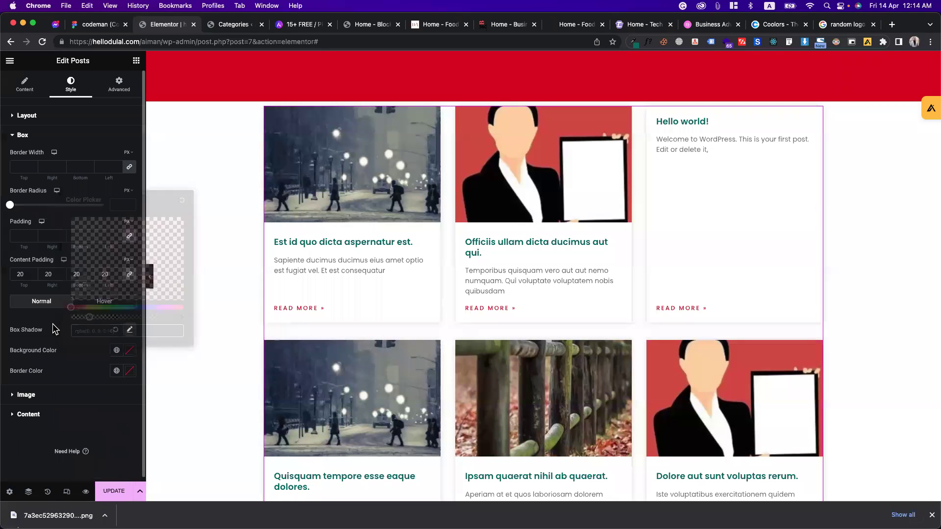
Step: Enable a box shadow with the default settings for the post boxes' hover state
click(91, 301)
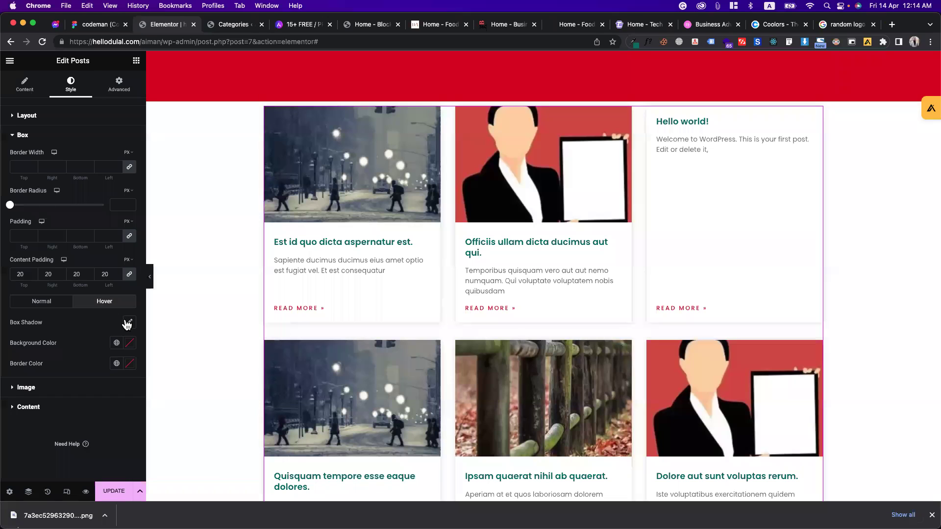
click(127, 325)
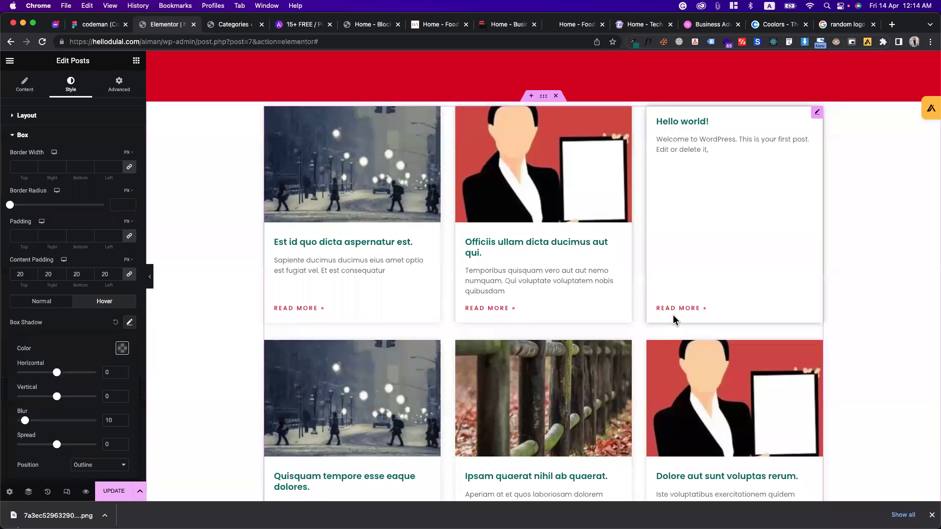
click(92, 335)
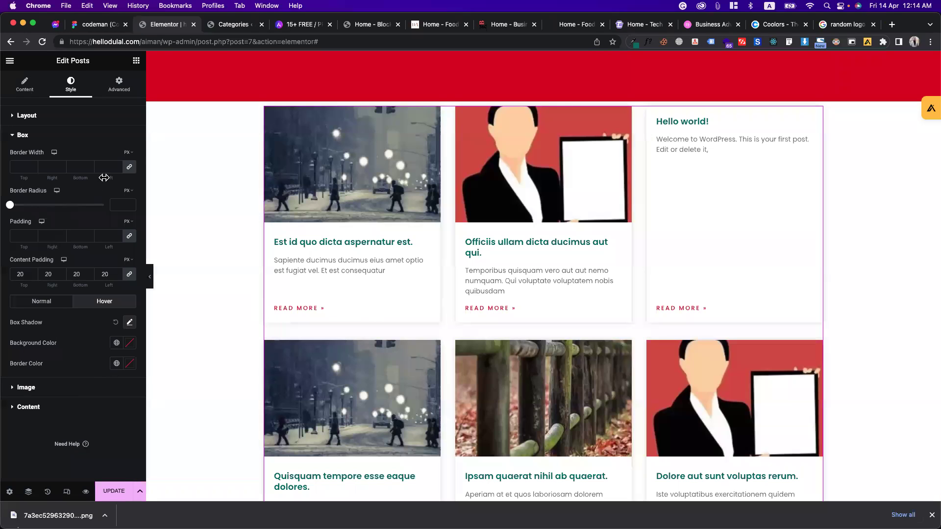
Step: Unlink the post boxes' border widths and set only the bottom border to 3 px
click(128, 171)
key(Up)
key(Up)
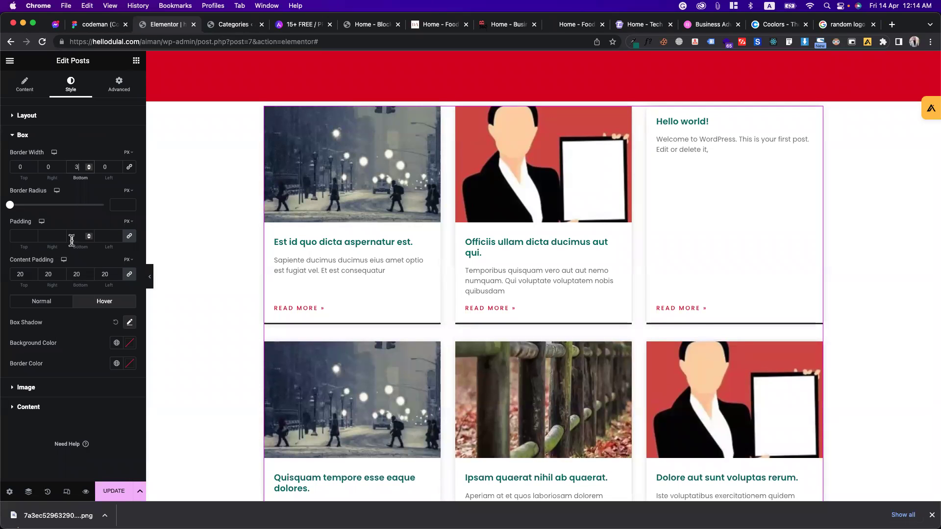
Step: Apply the Primary global color to the post boxes' hover-state border and check the effect on the canvas
click(117, 364)
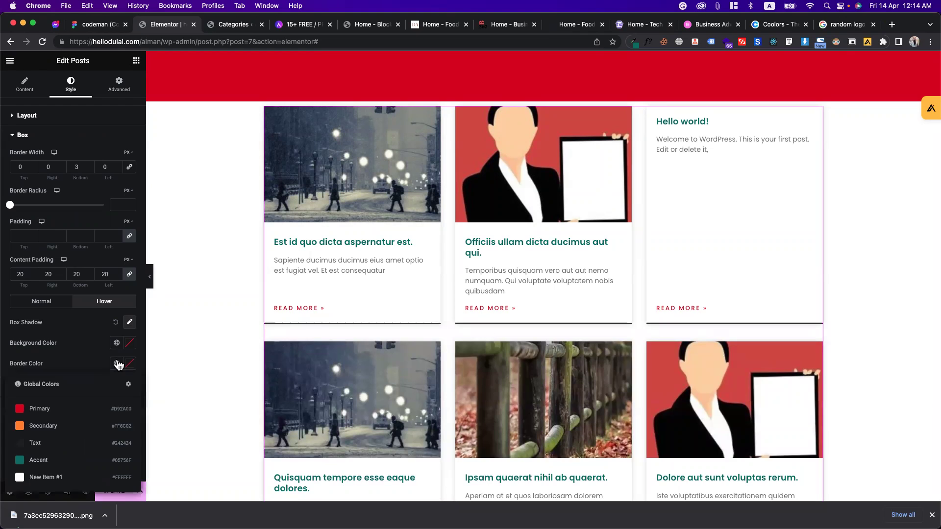
click(50, 413)
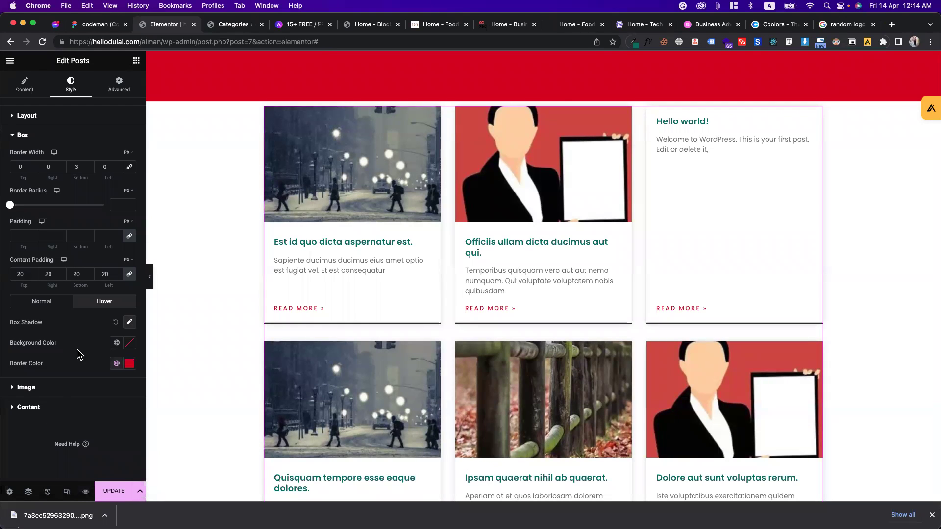
scroll(314, 323, down, 3)
scroll(314, 327, up, 1)
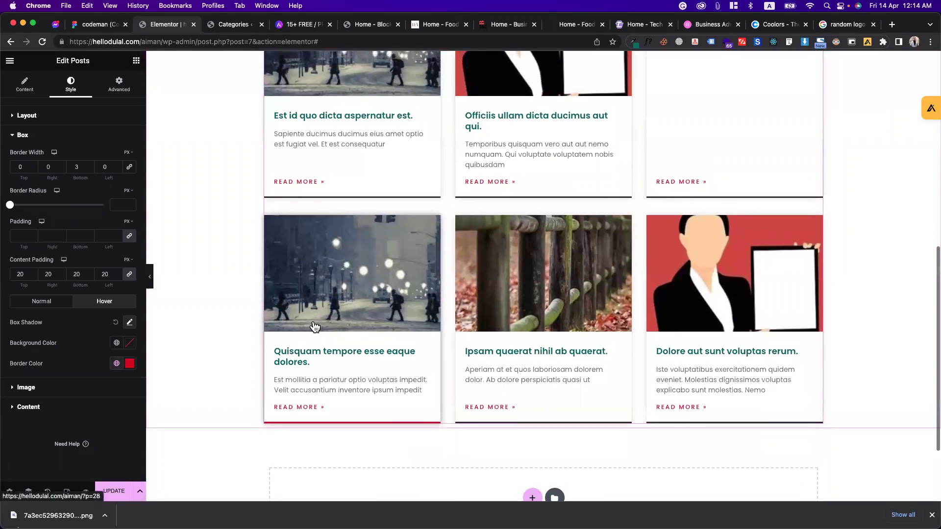
Step: Apply the Secondary global color to the post boxes' normal-state border and review the post grid
click(57, 302)
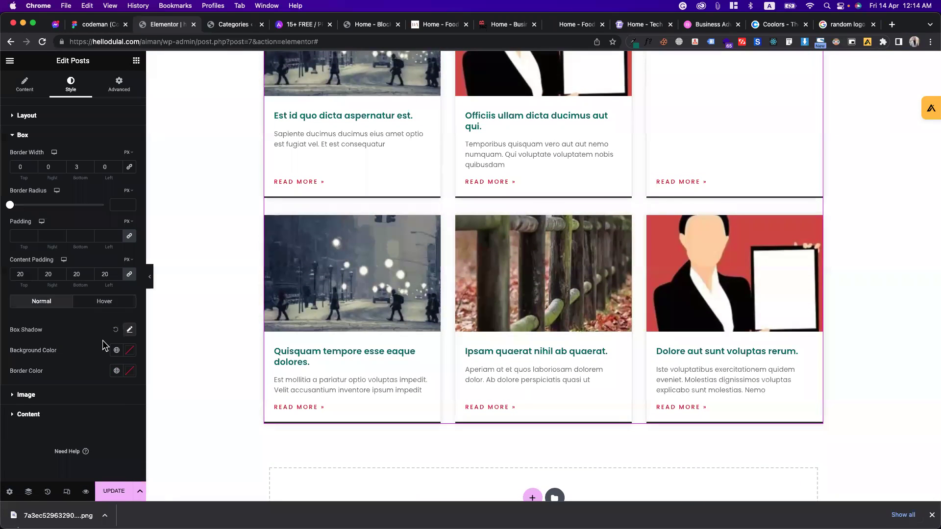
click(117, 372)
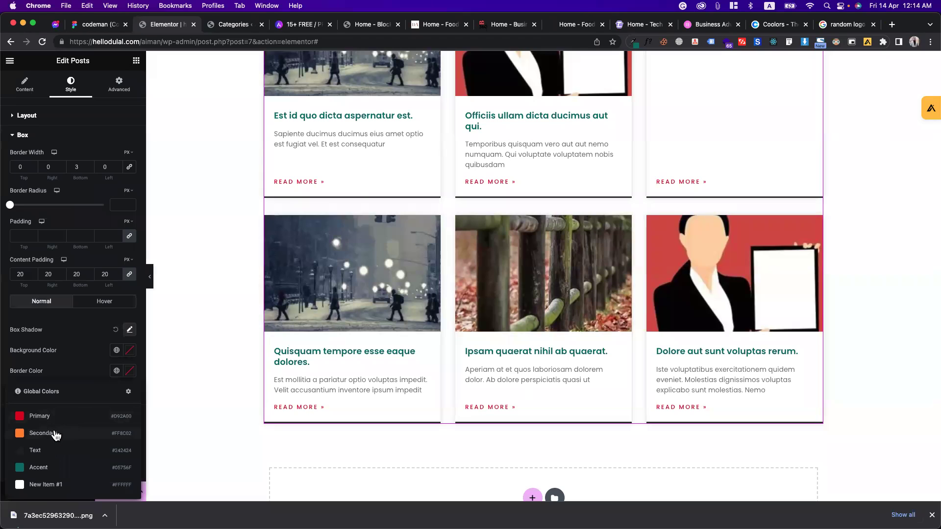
click(56, 434)
scroll(336, 301, up, 5)
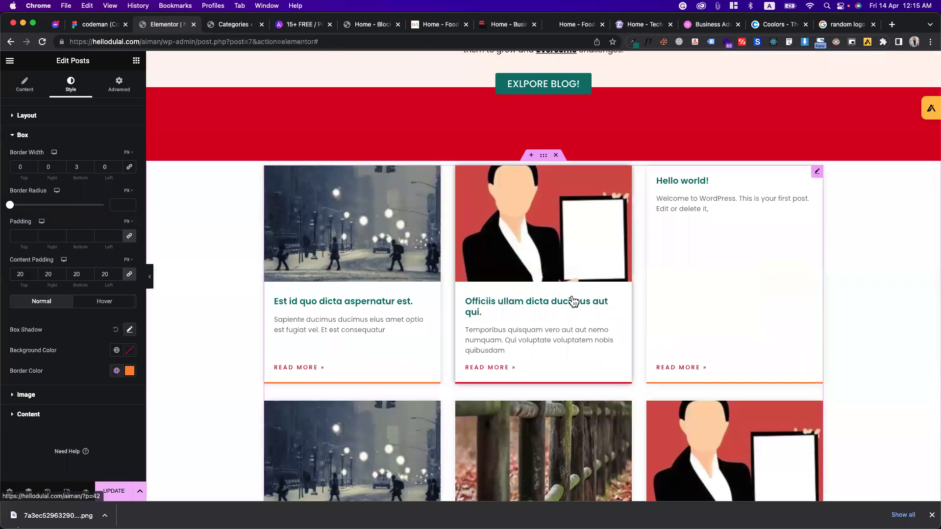
scroll(689, 390, down, 6)
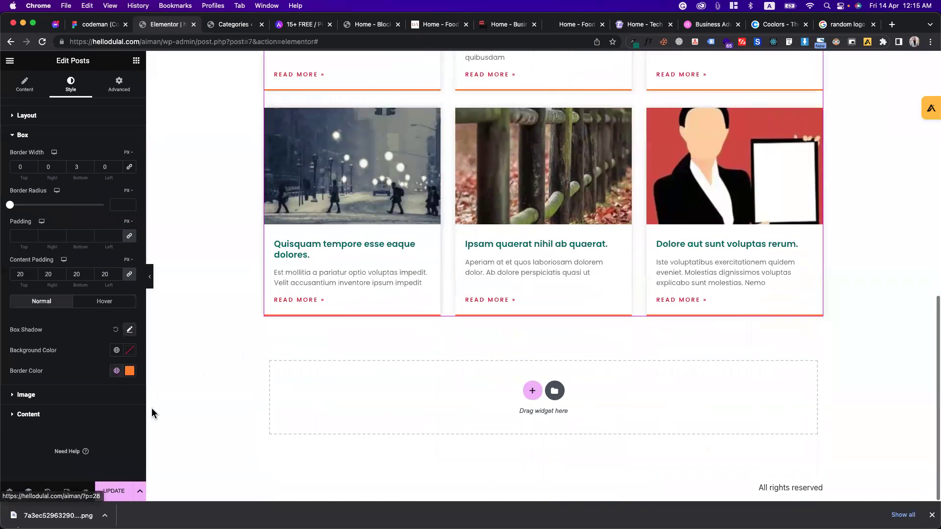
Step: Update the page and look over the hero and the bordered post boxes
click(123, 490)
scroll(423, 330, up, 10)
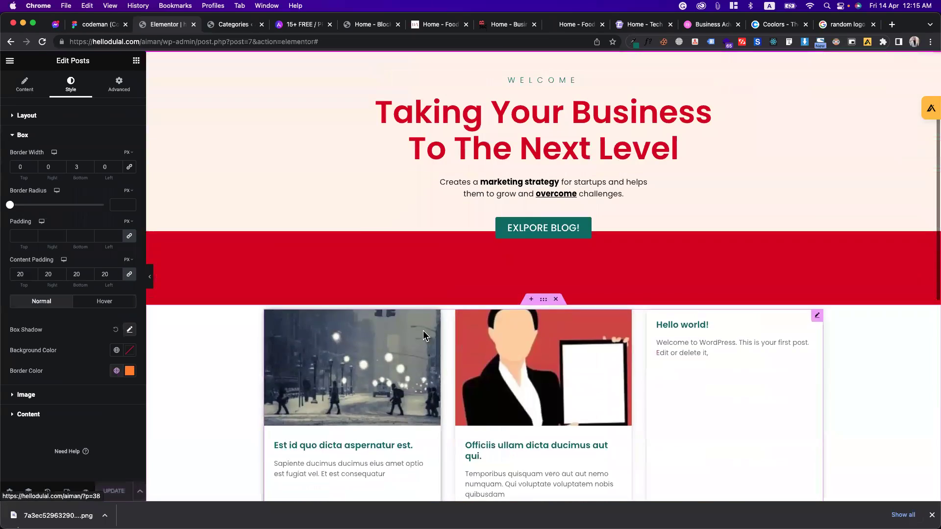
scroll(422, 336, down, 5)
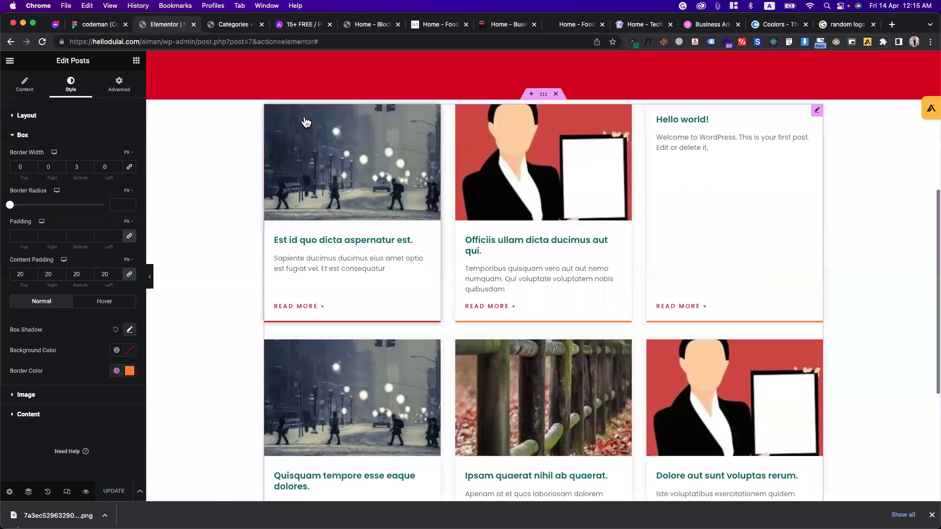
Step: Add a Heading widget above the post grid and center it
click(136, 61)
drag(43, 247, 420, 112)
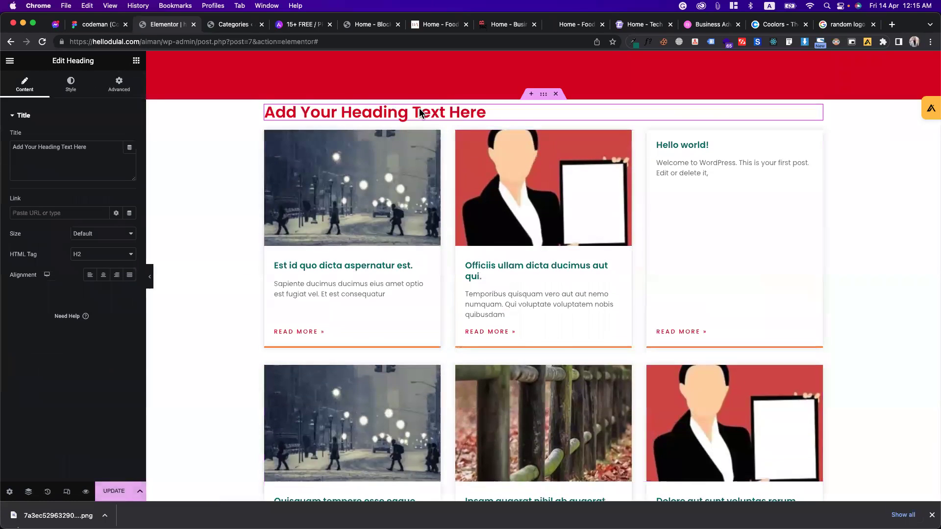
click(103, 275)
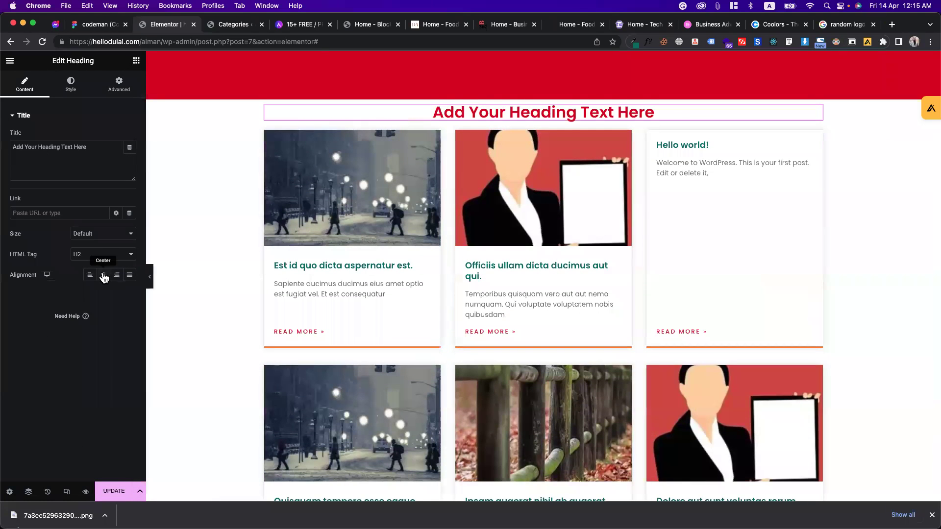
Step: Change the heading's title to "Explore Blogs"
click(120, 83)
click(25, 84)
triple_click(39, 149)
text(E)
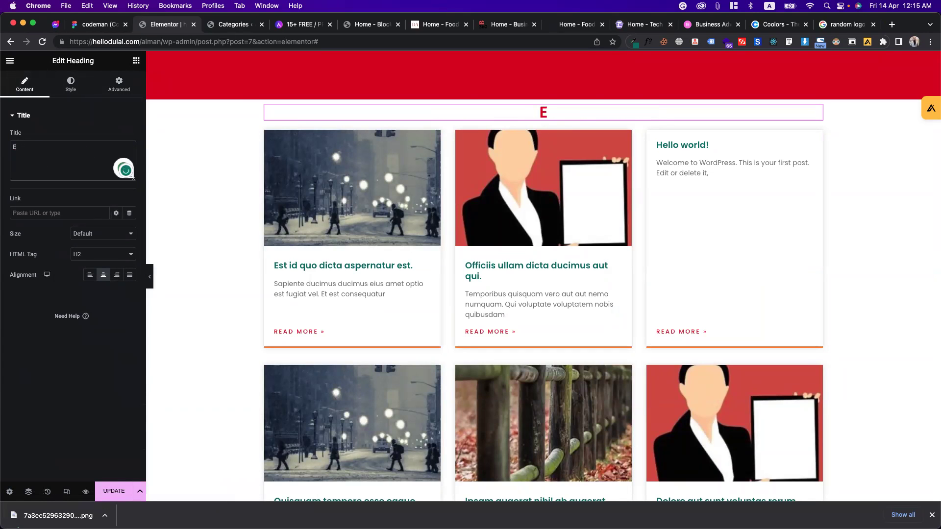
text(xplore Blogs)
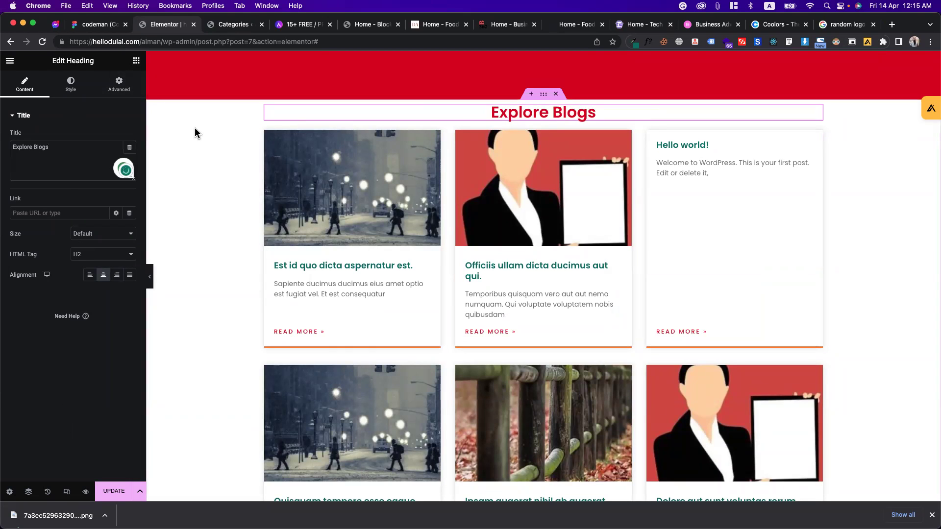
Step: Set the gap between elements of the container holding the heading and posts to 64 px
right_click(184, 154)
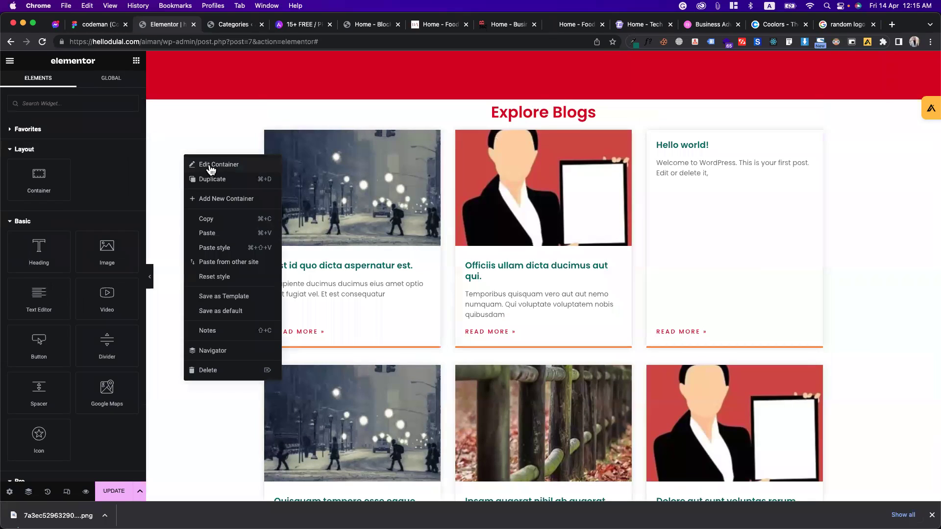
click(209, 160)
mouse_move(14, 337)
mouse_down()
mouse_move(40, 337)
mouse_move(21, 339)
mouse_up()
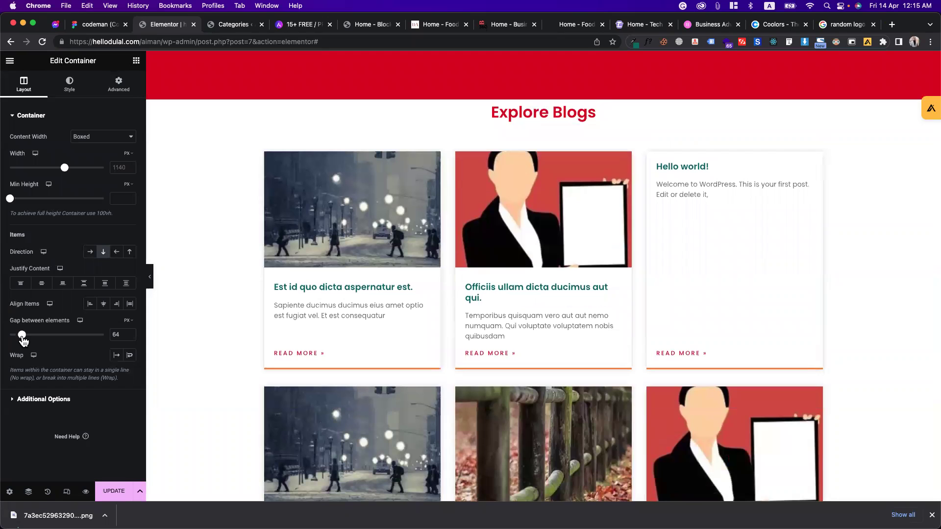
Step: Set the posts container's top padding to 60 px, update the page and review the section
click(129, 97)
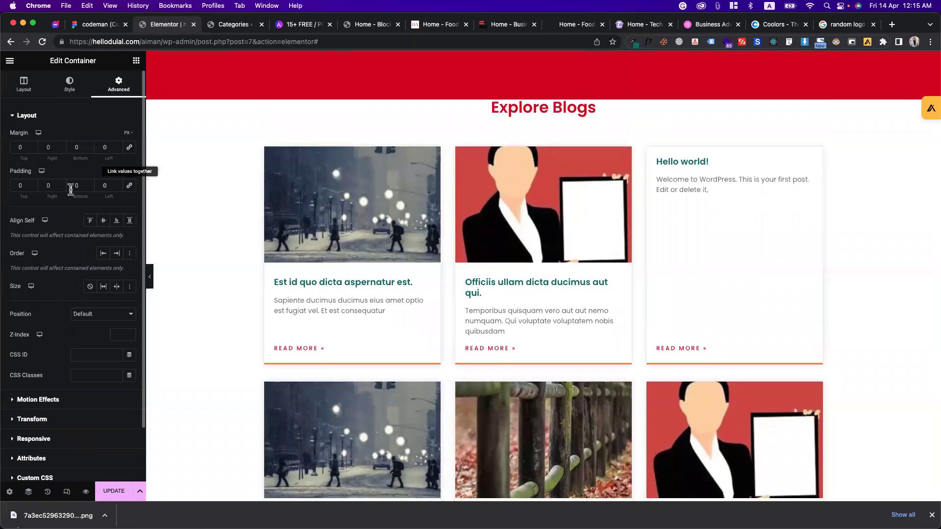
double_click(19, 185)
text(60)
click(116, 491)
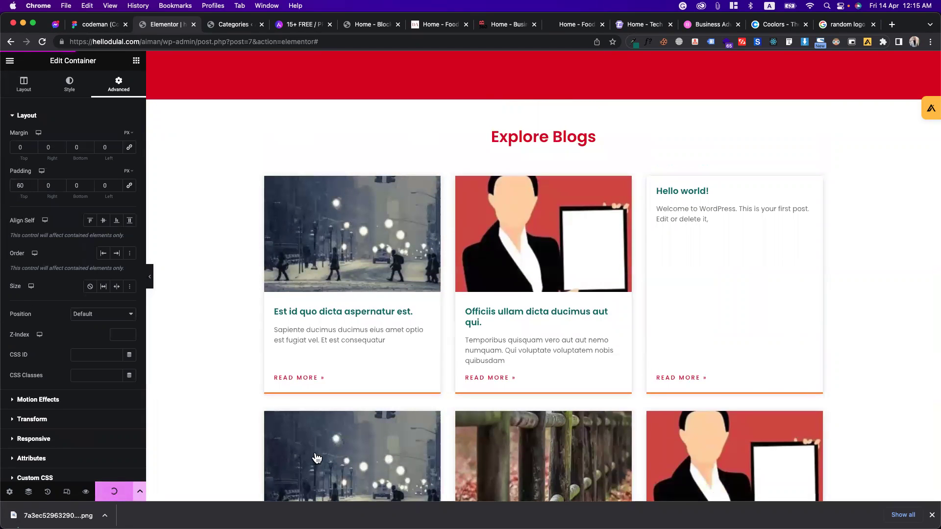
scroll(507, 362, down, 6)
scroll(505, 362, up, 5)
scroll(505, 362, down, 3)
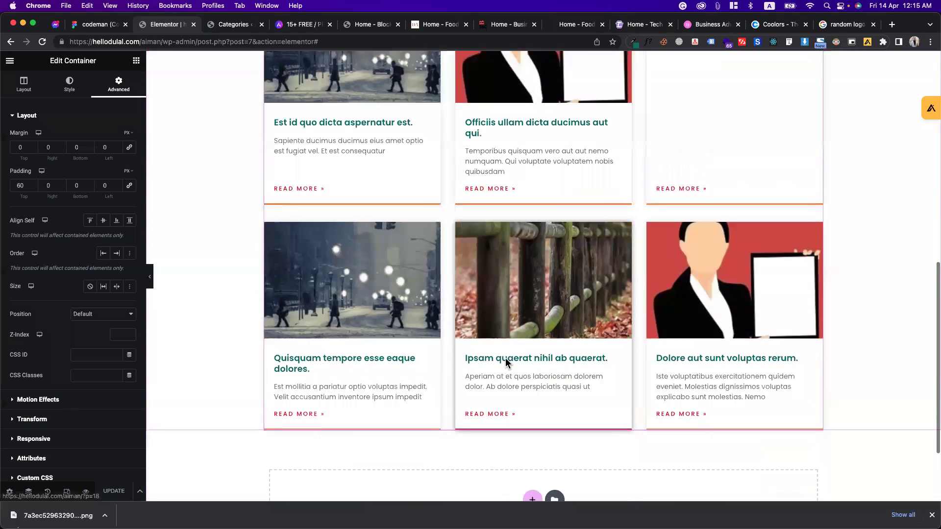
scroll(505, 358, up, 3)
Step: Open the Posts widget's pagination settings
click(814, 101)
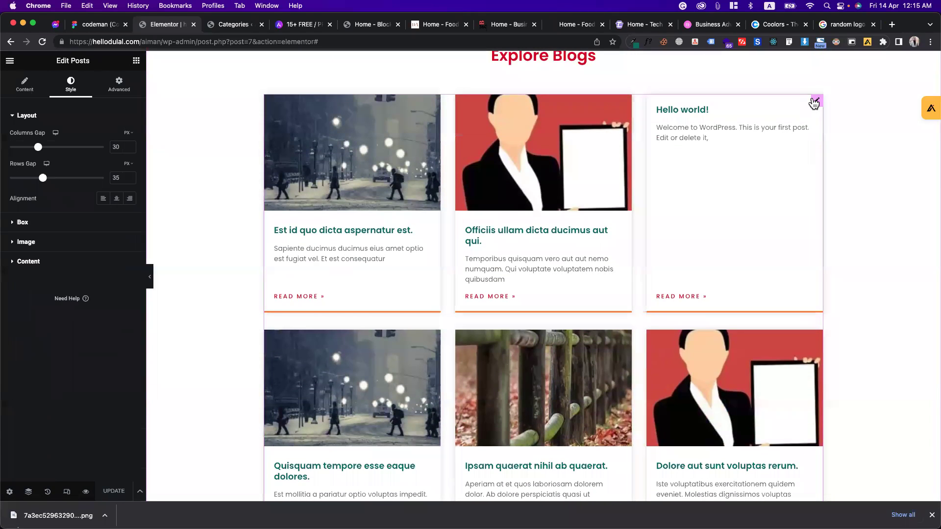
click(23, 93)
scroll(37, 230, down, 5)
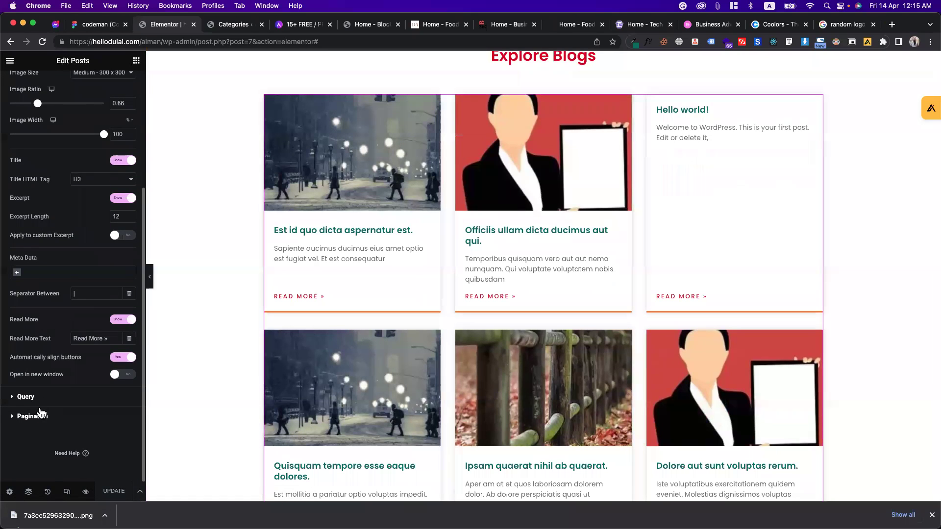
click(41, 415)
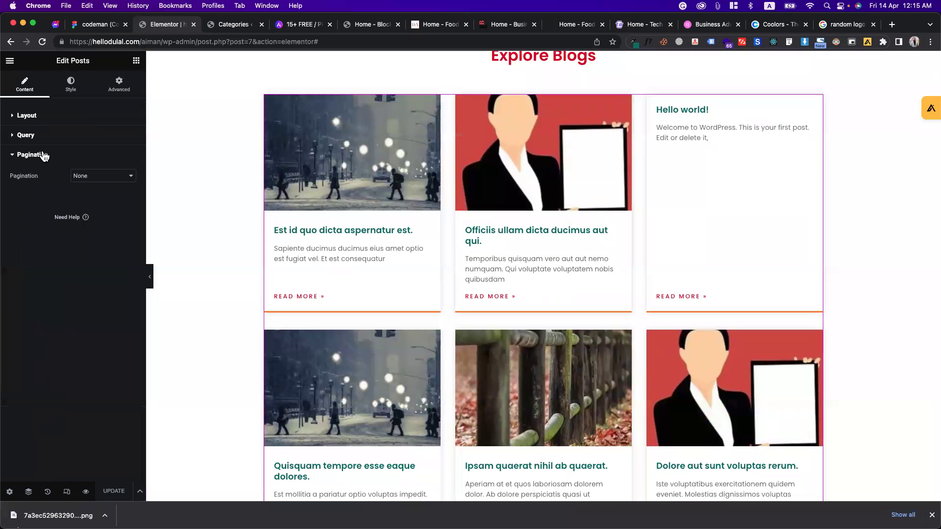
Step: Try the Numbers and Previous/Next pagination types on the post grid
click(84, 182)
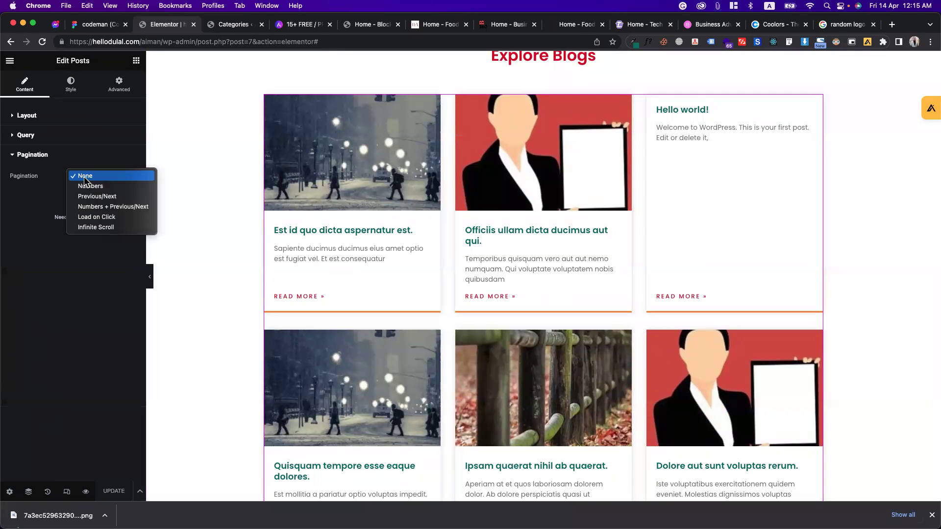
click(85, 187)
scroll(378, 235, down, 5)
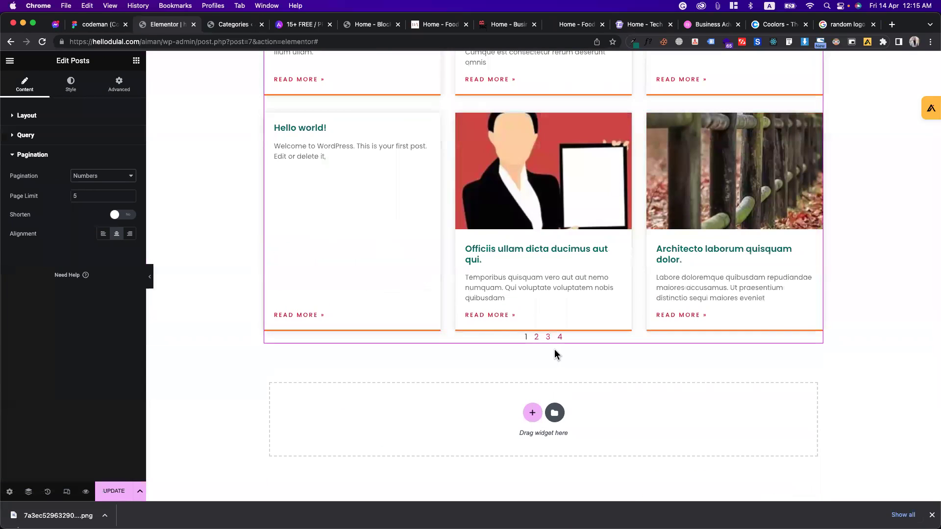
click(101, 180)
click(98, 187)
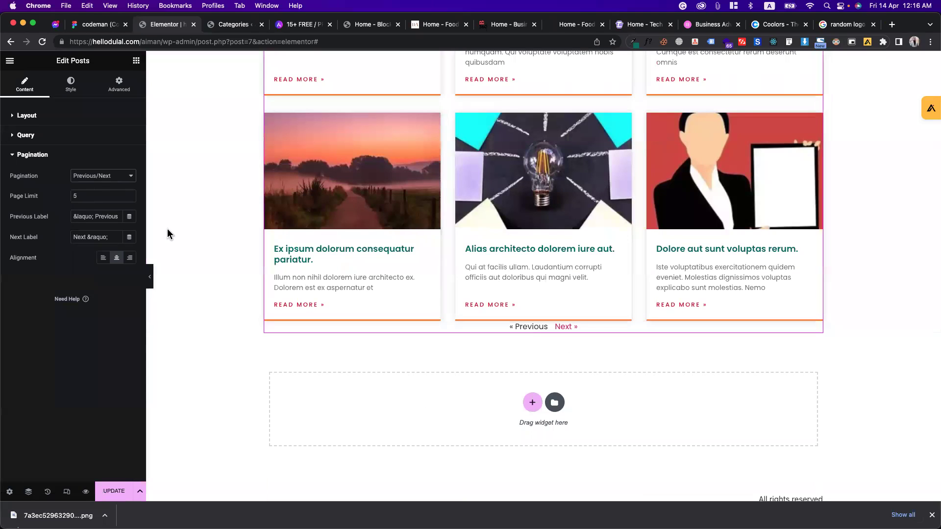
Step: Set the Posts widget's pagination to Load on Click
click(78, 180)
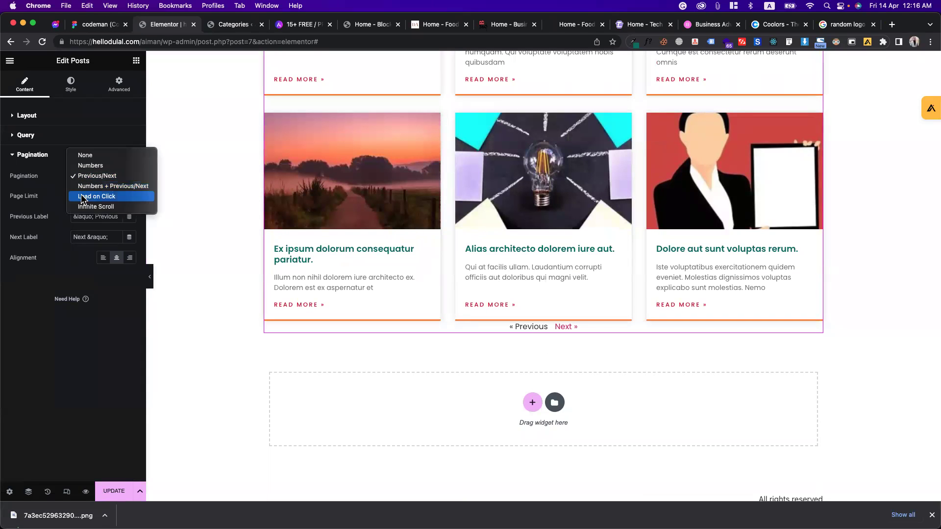
click(80, 196)
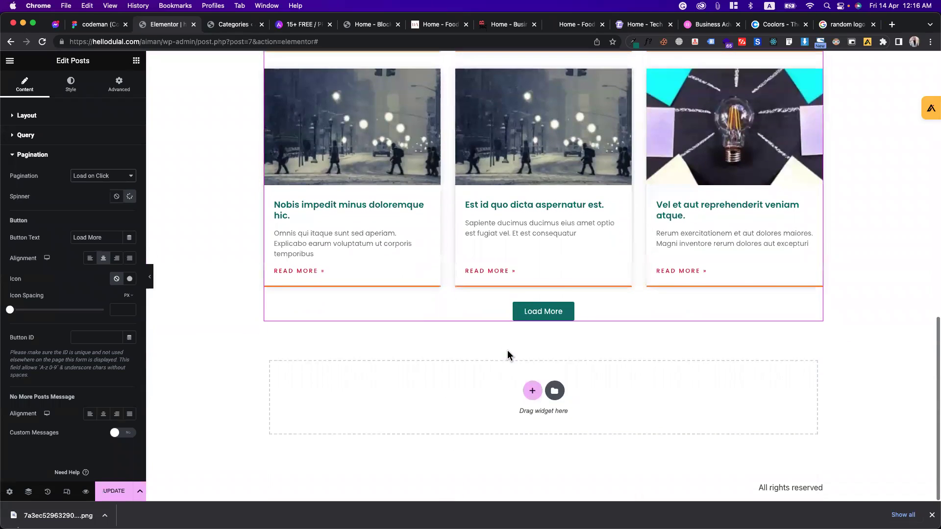
Step: Test the Load More button under the post grid and try the Infinite Scroll pagination type
click(536, 313)
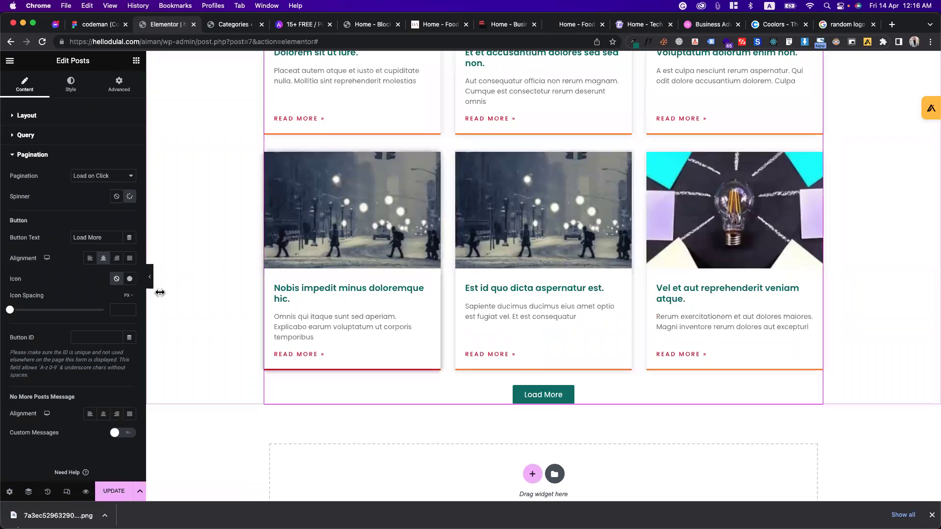
click(105, 180)
click(102, 186)
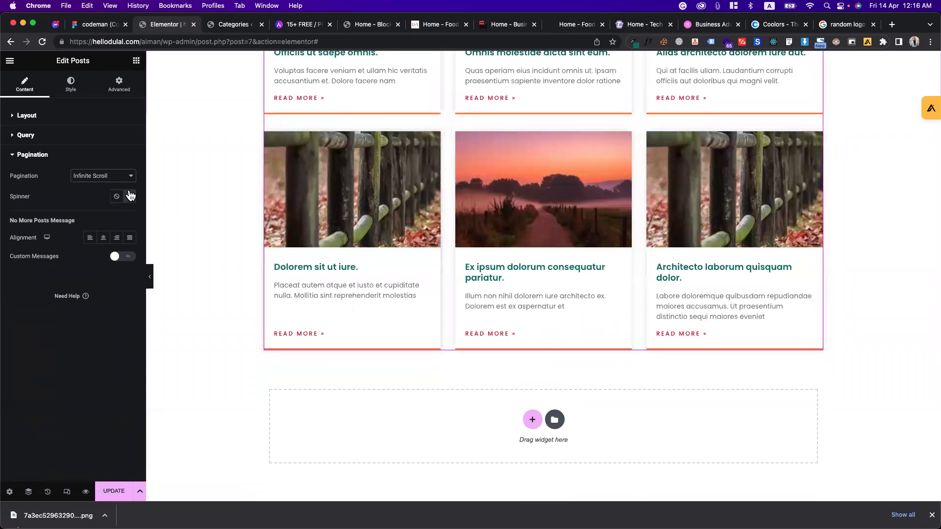
Step: Set the Posts widget's pagination to None, update the page and review the post grid
click(105, 176)
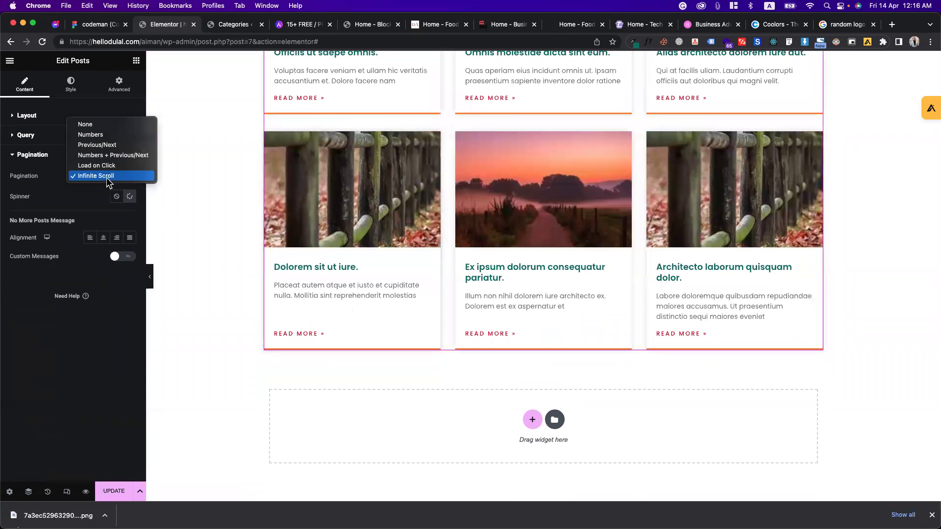
click(93, 126)
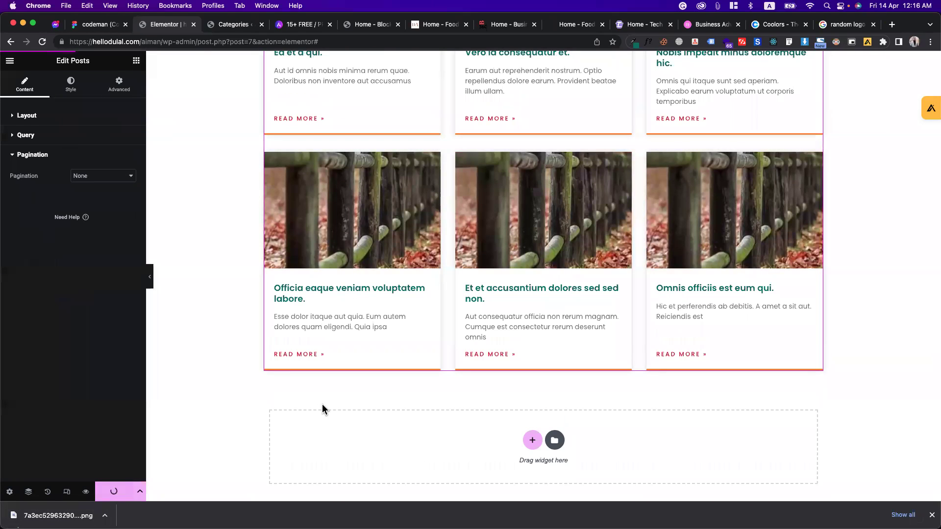
scroll(322, 404, up, 10)
scroll(322, 411, down, 8)
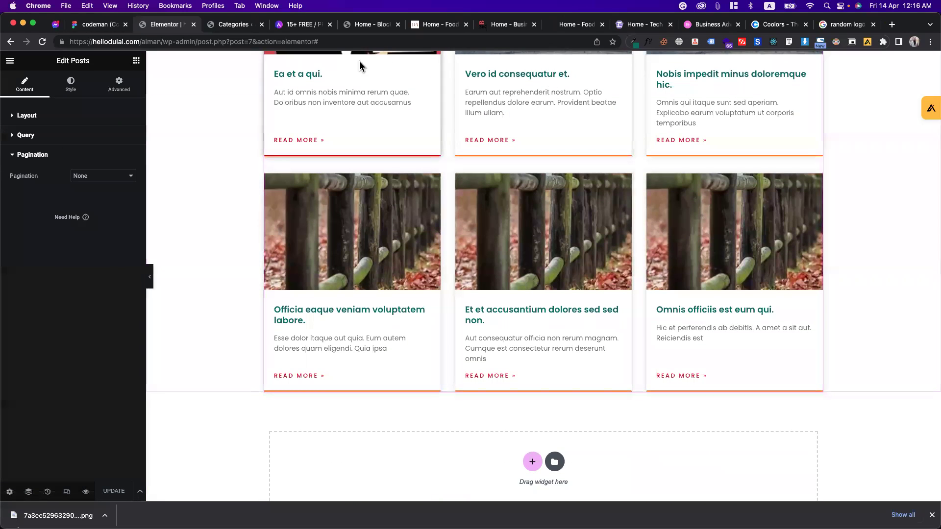
Step: Consult the food blogger demo's Latest Videos layout and add a container with one large cell beside two stacked cells below the posts
click(434, 24)
scroll(484, 298, down, 1)
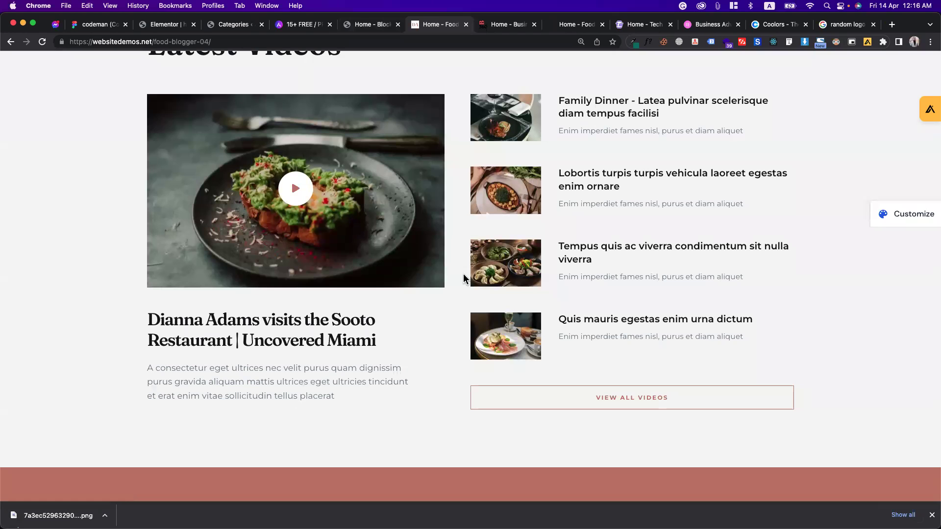
click(170, 29)
scroll(495, 350, down, 2)
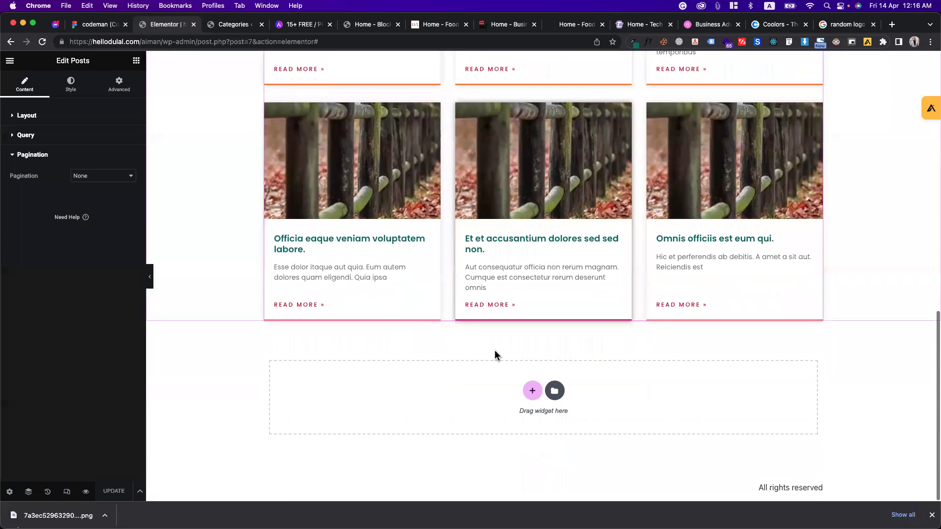
click(533, 391)
scroll(533, 390, down, 1)
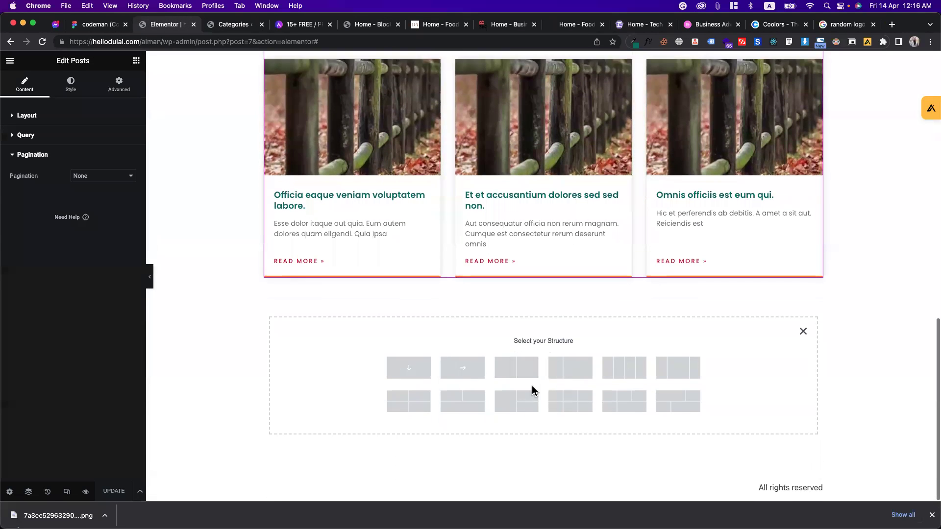
click(512, 409)
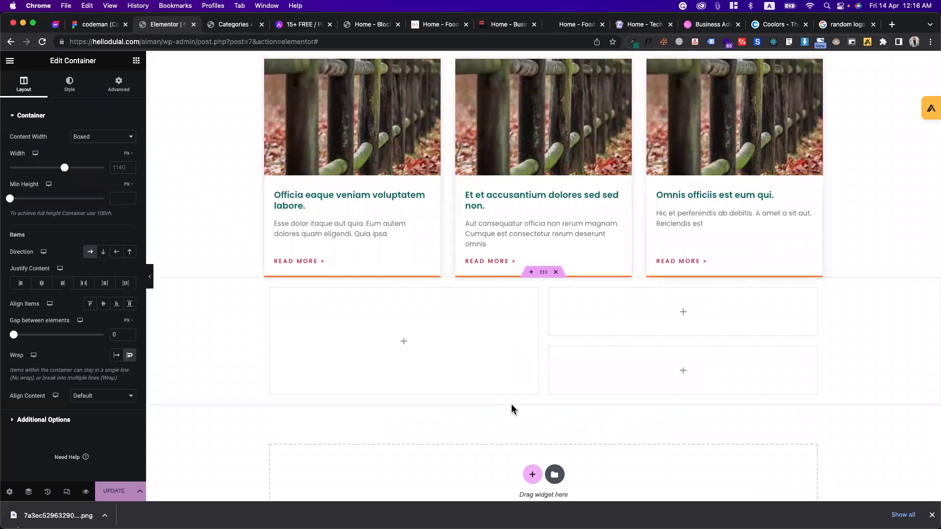
scroll(507, 305, down, 2)
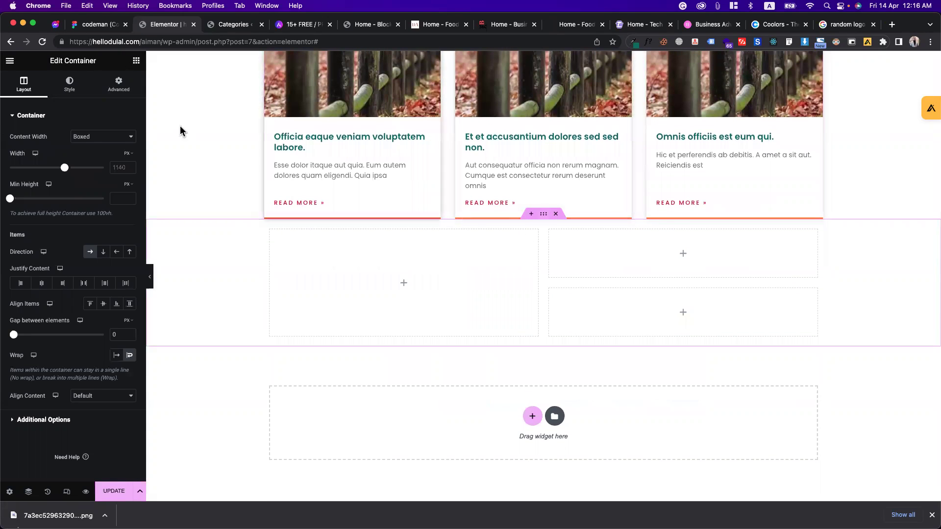
Step: Unlink the new container's margin values and set its top margin to 50 px
click(129, 91)
click(129, 148)
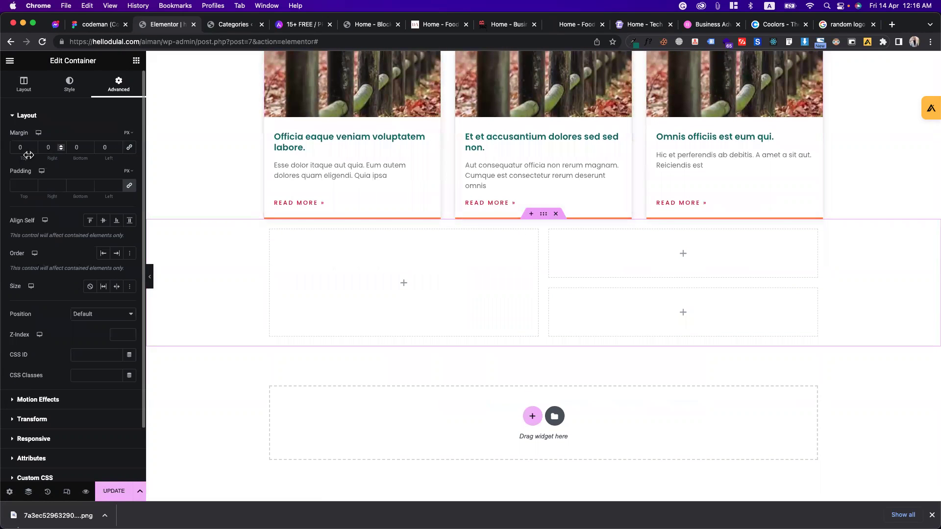
click(16, 147)
text(50)
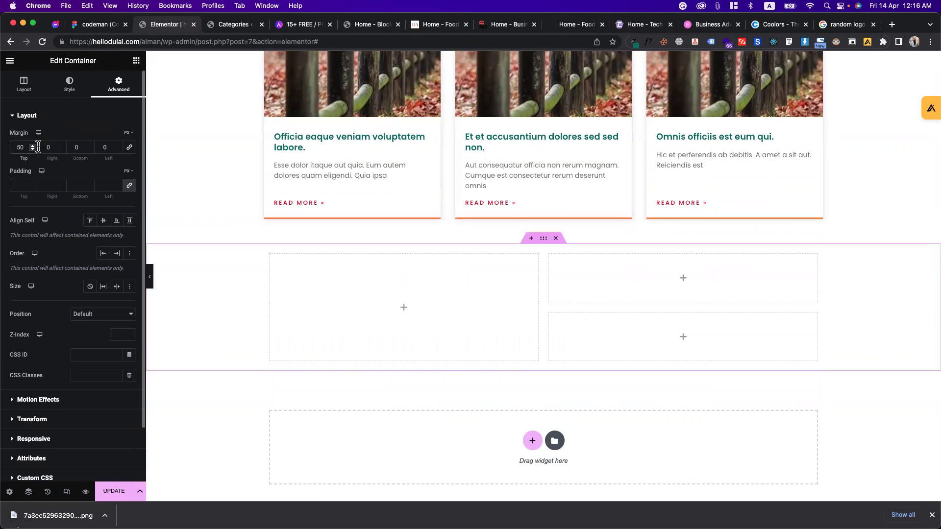
Step: Find the Posts widget and place it in the container's large left cell
click(136, 60)
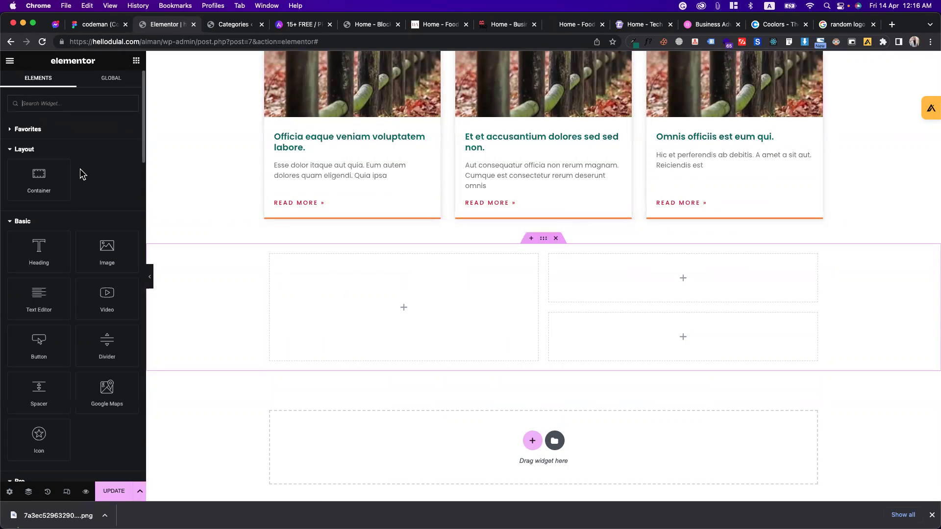
text(pos)
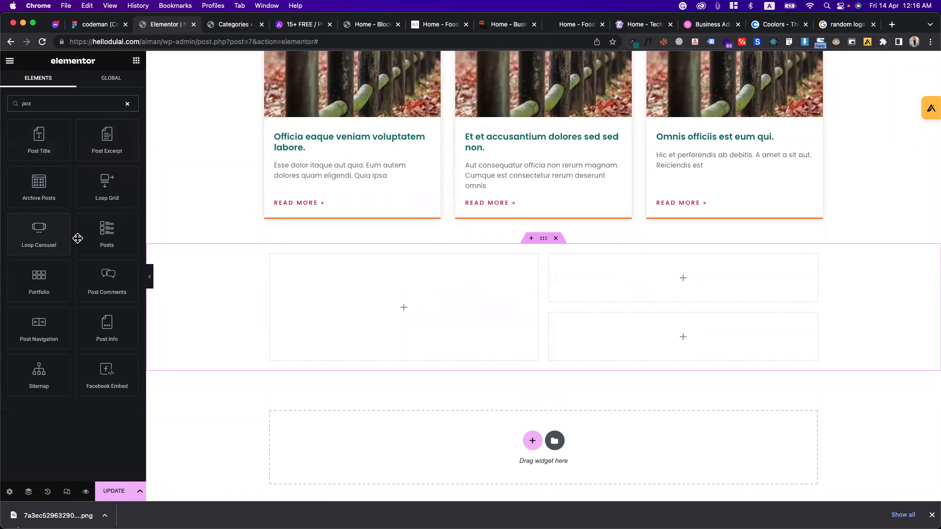
drag(132, 245, 312, 310)
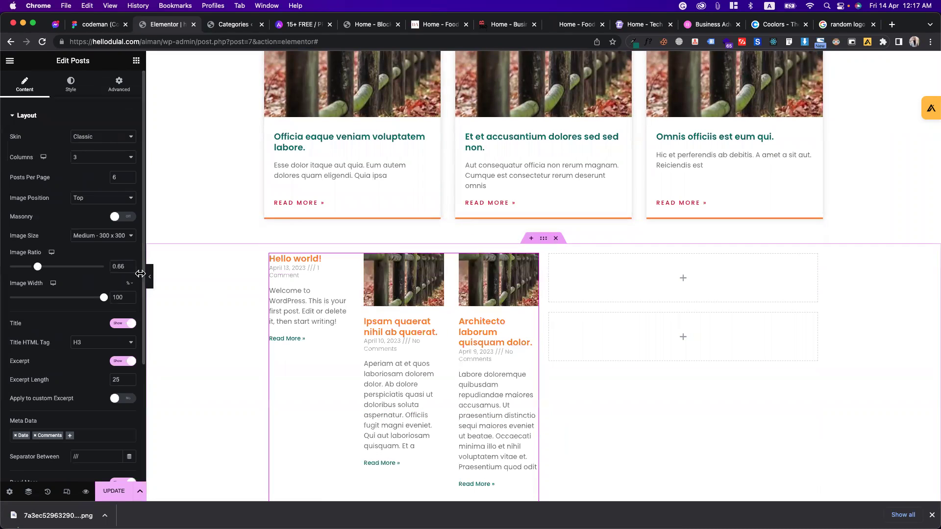
Step: Set the new Posts widget to 1 column and 1 post per page
click(104, 158)
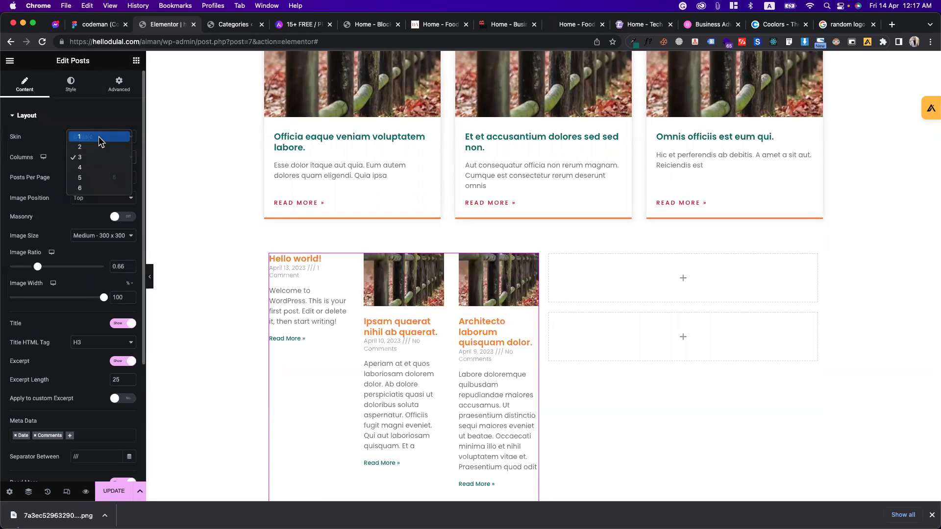
click(100, 137)
click(122, 177)
key(BackSpace)
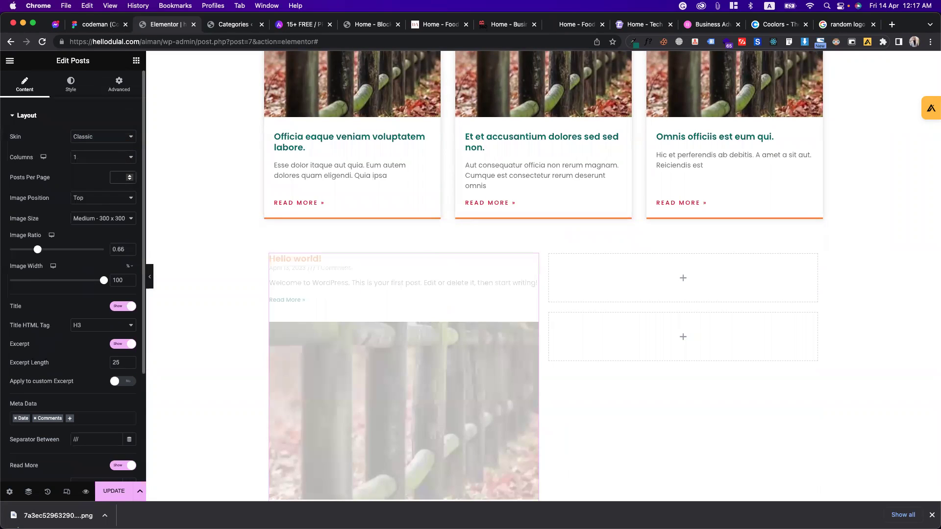
text(1)
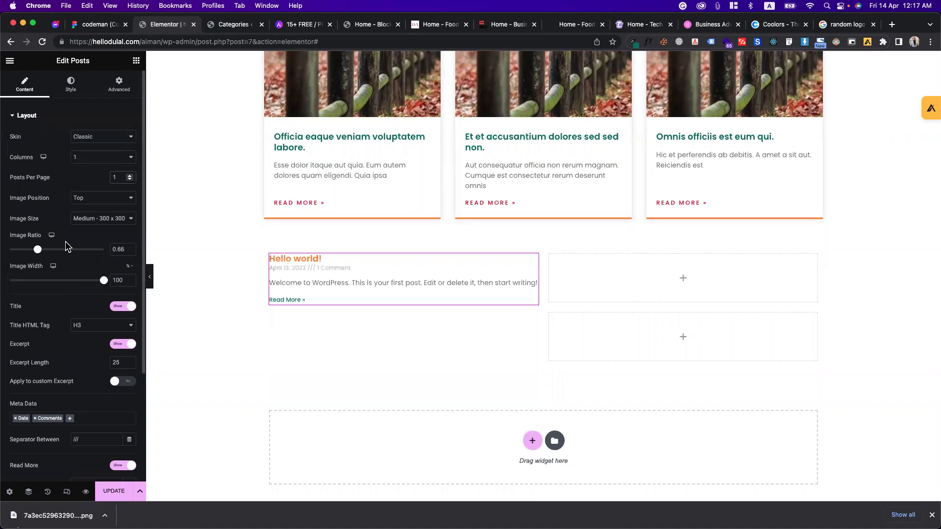
Step: Filter the new Posts widget's query by term to include the category "id"
scroll(98, 343, down, 5)
click(46, 393)
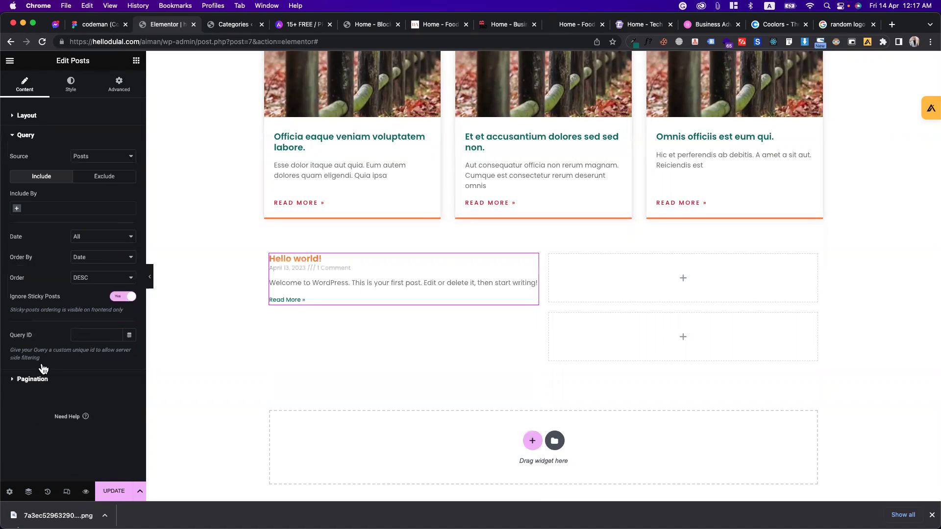
click(20, 222)
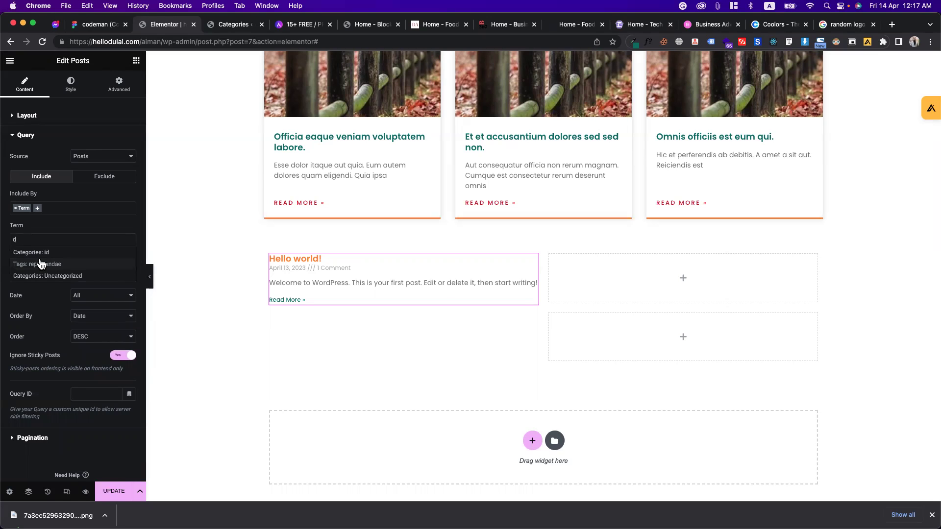
click(40, 254)
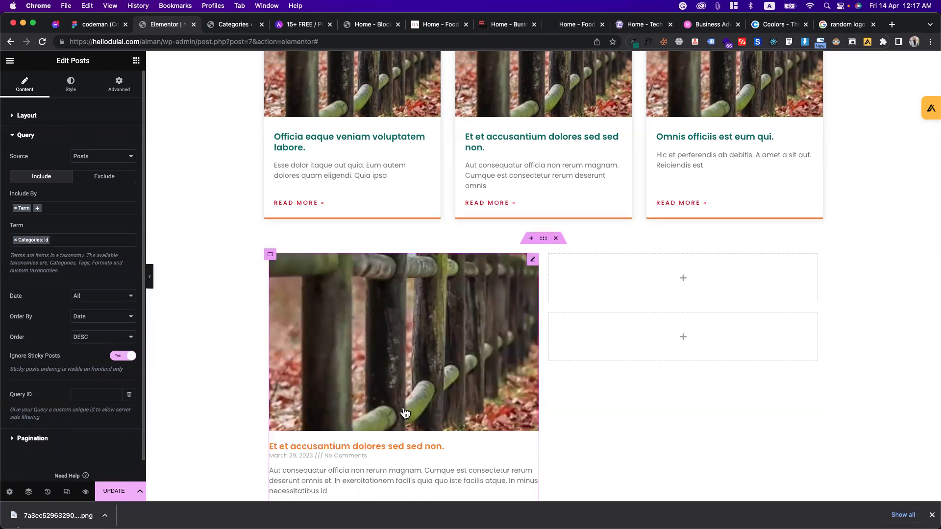
Step: Copy the upper post grid's style onto the single-post widget below it
scroll(403, 411, down, 3)
scroll(398, 246, up, 5)
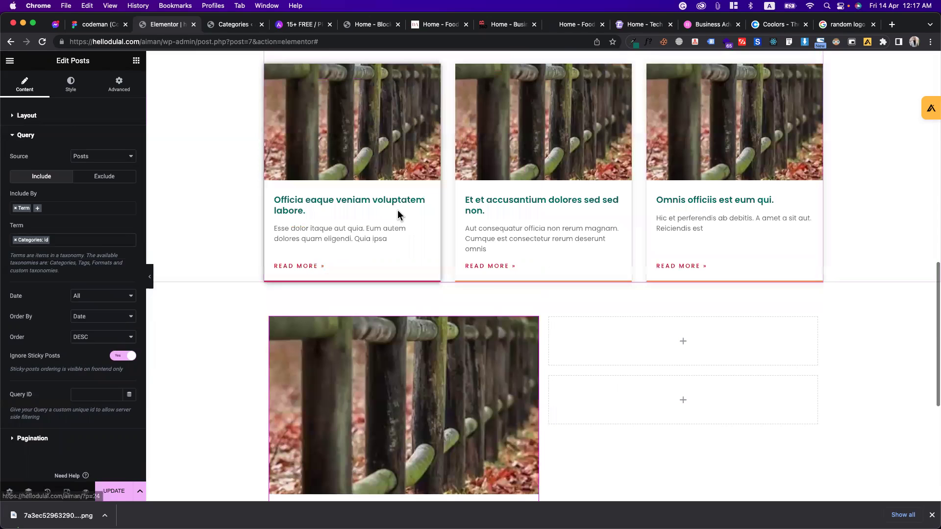
right_click(399, 213)
click(411, 251)
scroll(426, 253, down, 4)
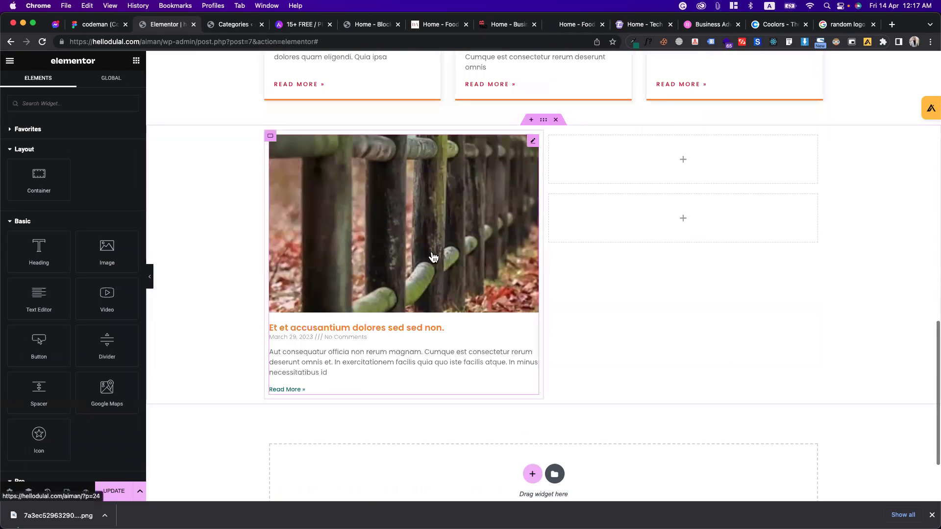
right_click(438, 256)
click(460, 329)
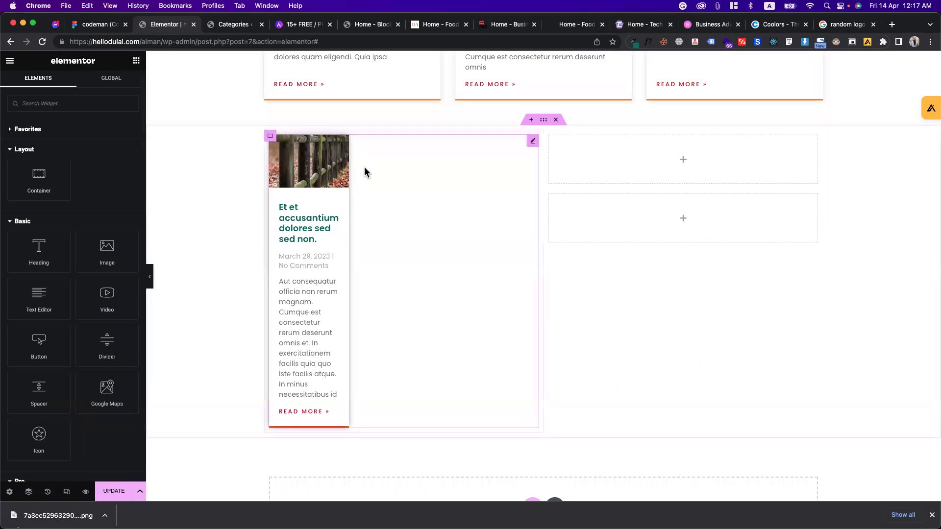
Step: Set the restyled single-post widget back to 1 column and update the page
click(322, 172)
click(92, 157)
click(92, 137)
click(125, 490)
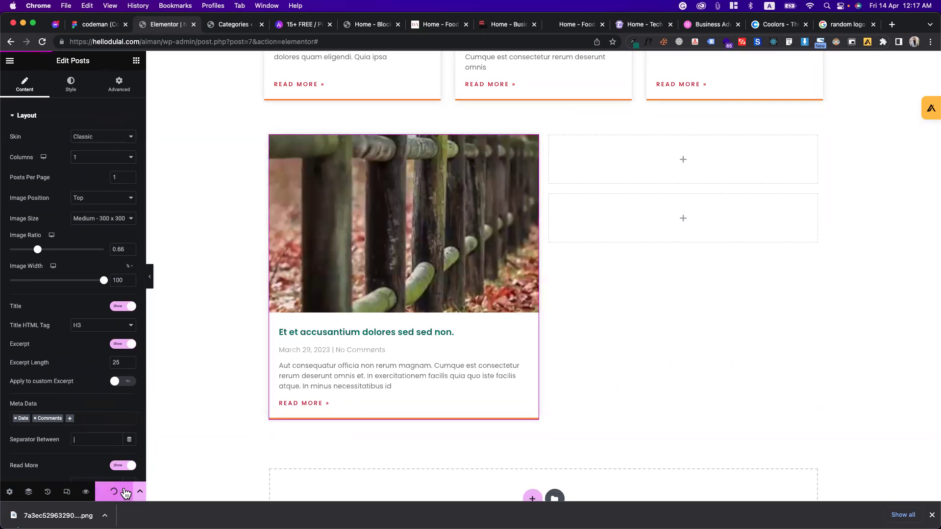
Step: Delete the lower of the two stacked empty containers and select the outer container of that column
right_click(550, 198)
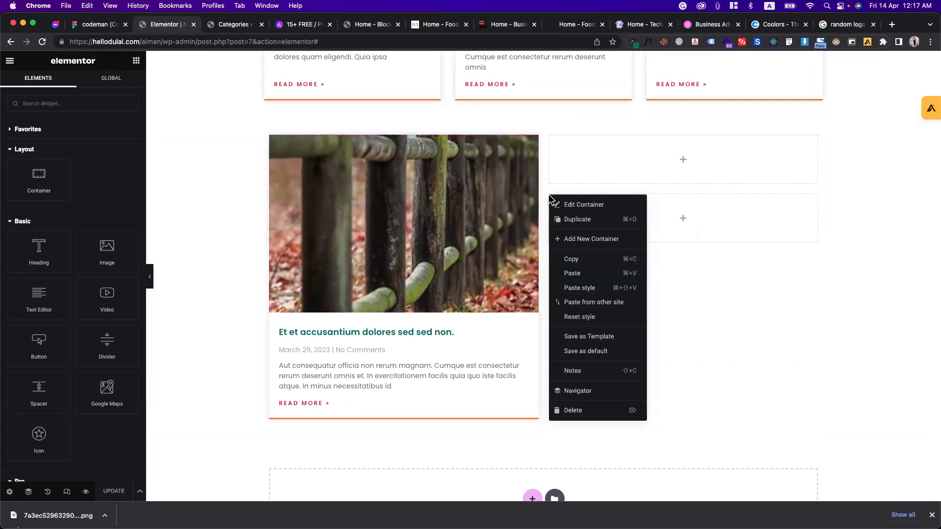
click(576, 410)
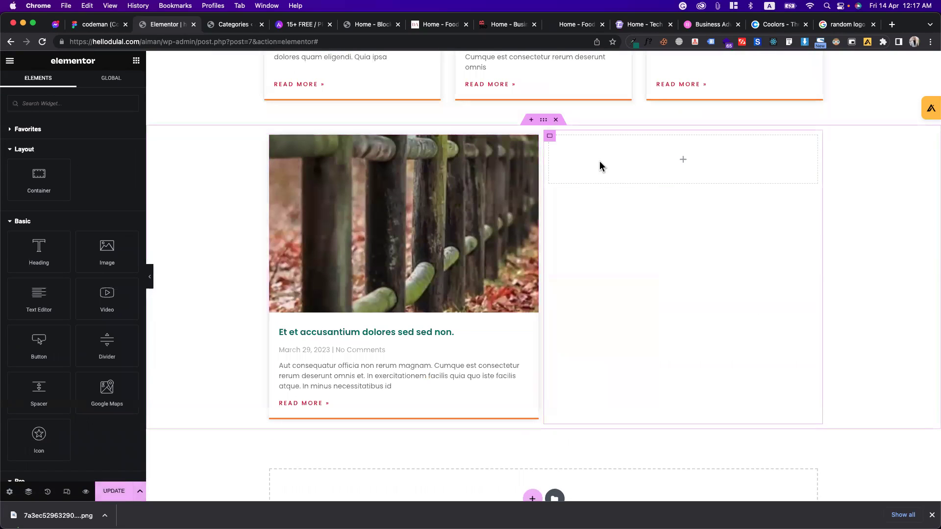
click(550, 139)
Step: Copy the upper post grid and paste it into the empty container beside the single post
scroll(532, 194, up, 4)
scroll(532, 193, up, 3)
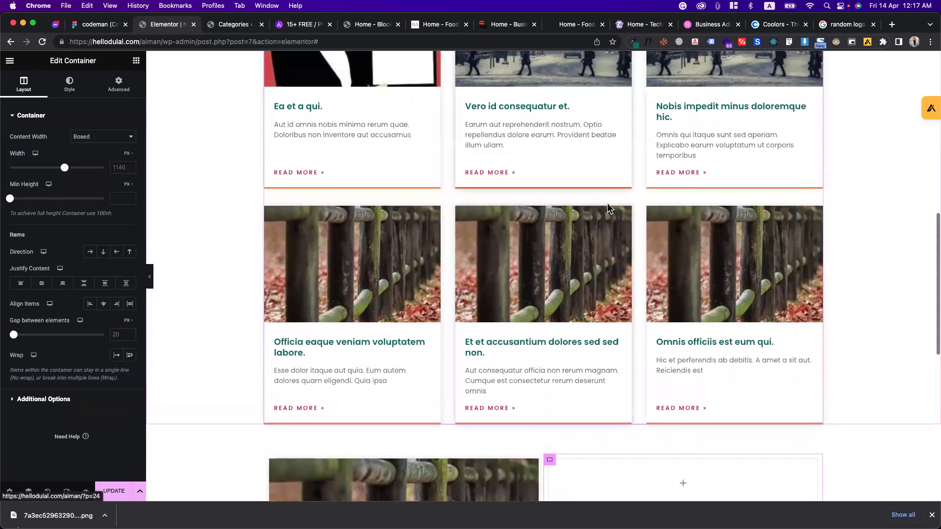
right_click(616, 206)
click(637, 252)
scroll(638, 252, down, 4)
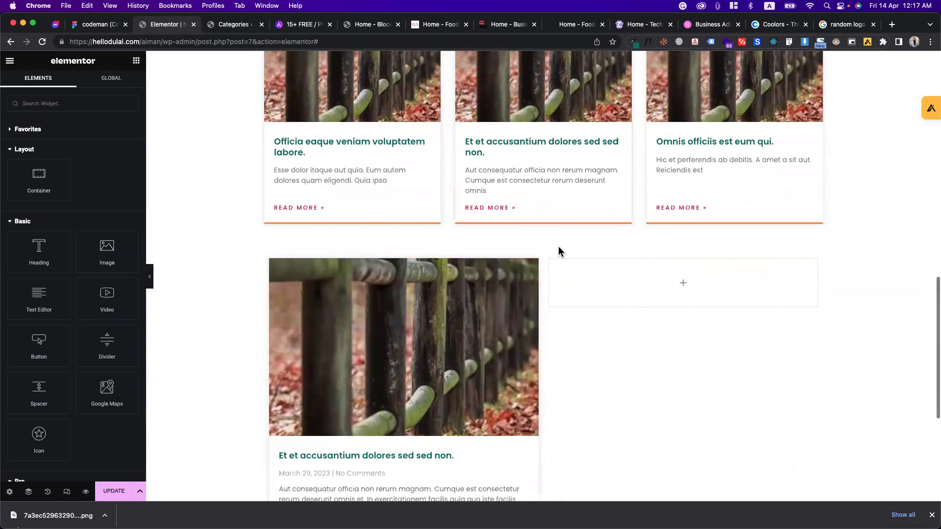
right_click(607, 282)
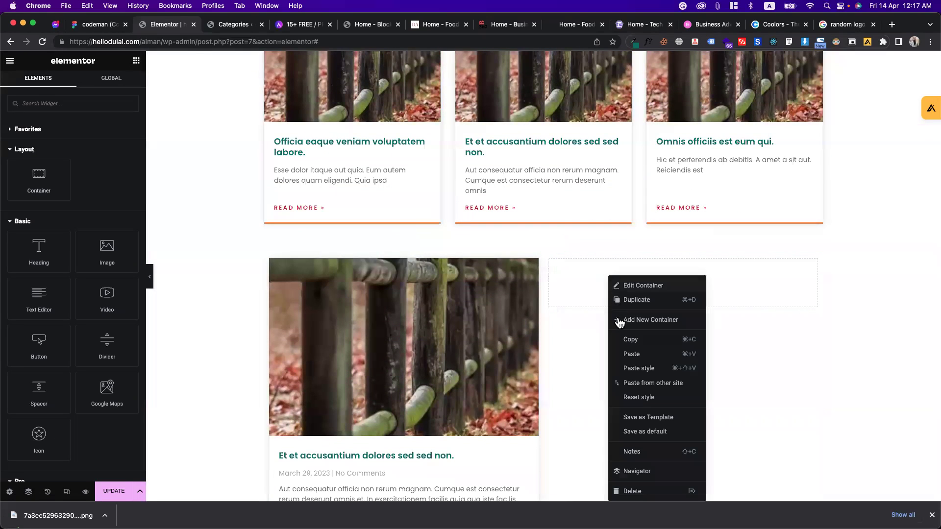
click(628, 354)
scroll(637, 343, down, 5)
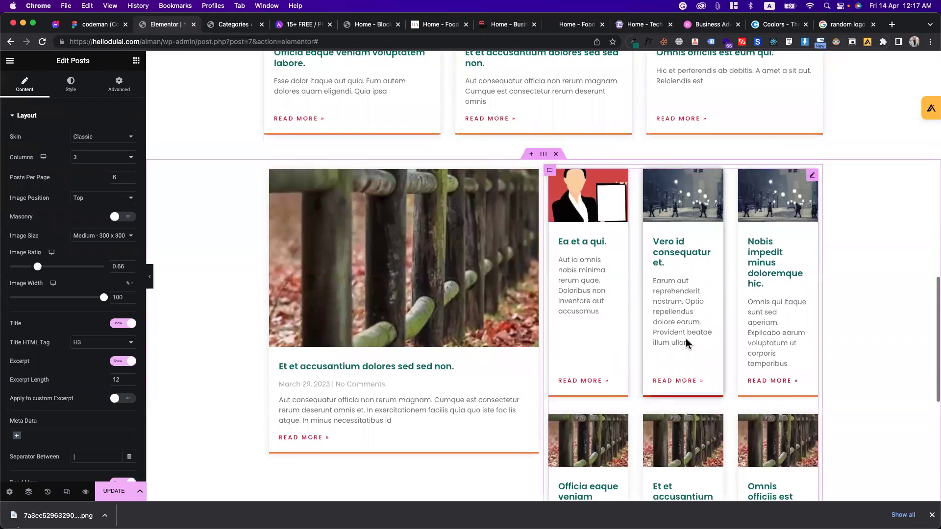
scroll(686, 342, up, 7)
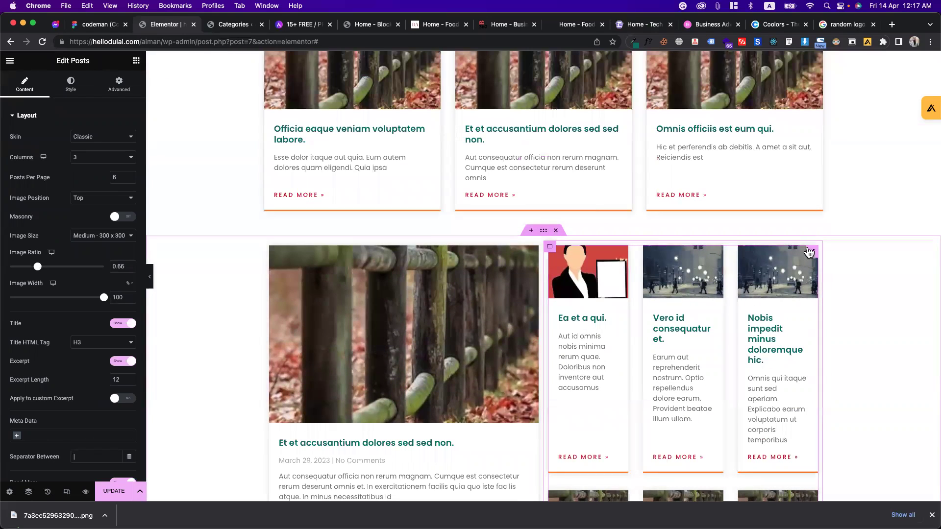
Step: Set the pasted Posts widget to 1 column, with an image width of 39% and an image ratio of 0.76
click(80, 157)
click(84, 139)
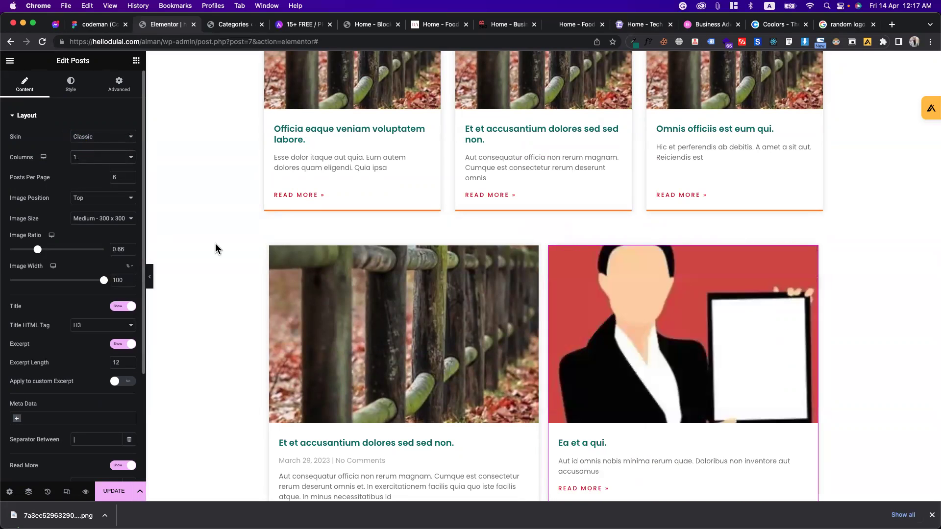
scroll(186, 260, down, 1)
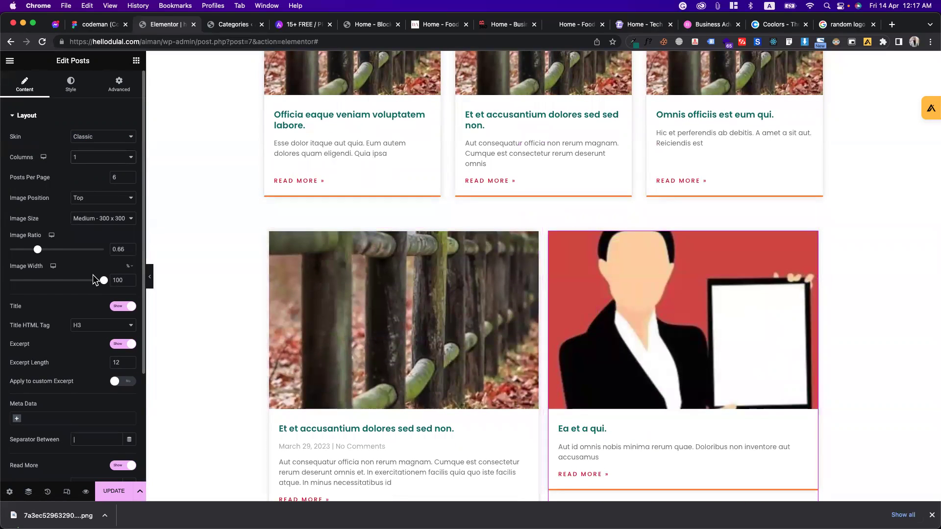
drag(106, 286, 44, 292)
mouse_move(42, 252)
mouse_down()
mouse_move(54, 252)
mouse_move(44, 251)
mouse_up()
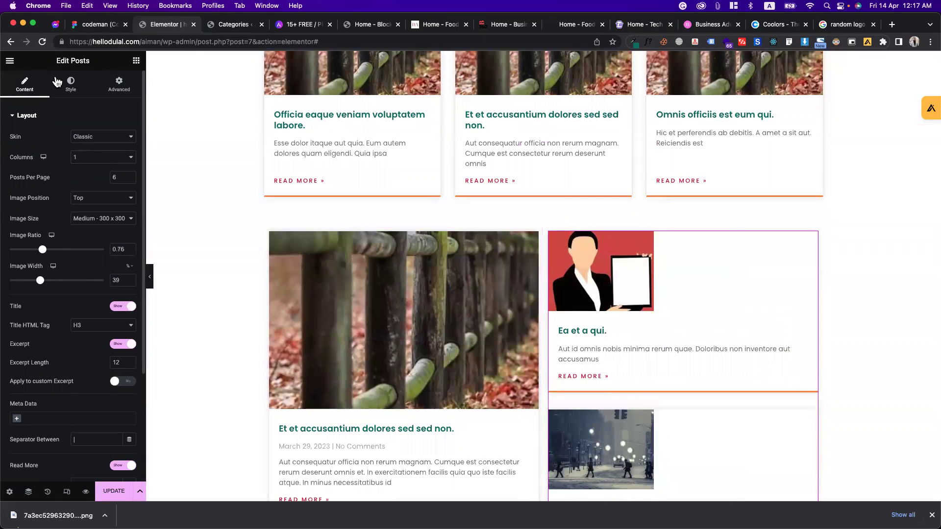
Step: Set the image position of the one-column Posts widget to Left
click(71, 86)
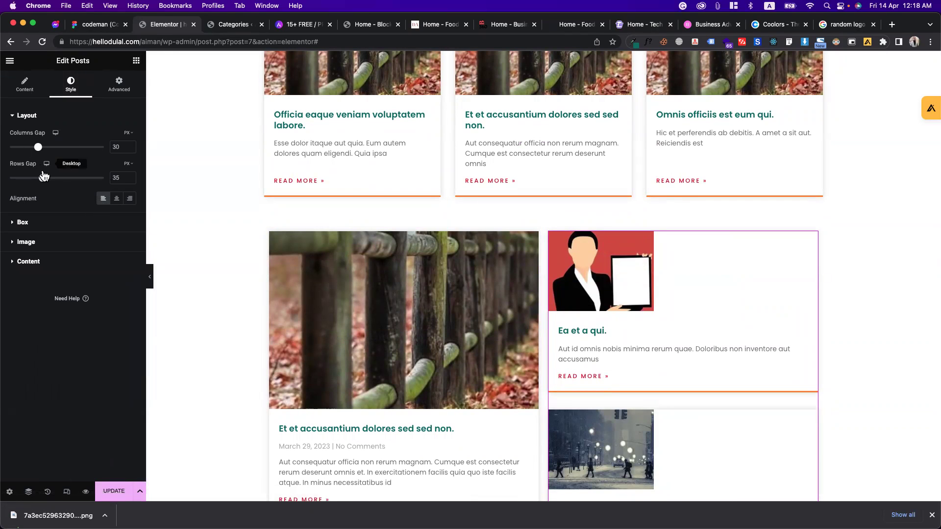
click(25, 94)
scroll(104, 329, down, 5)
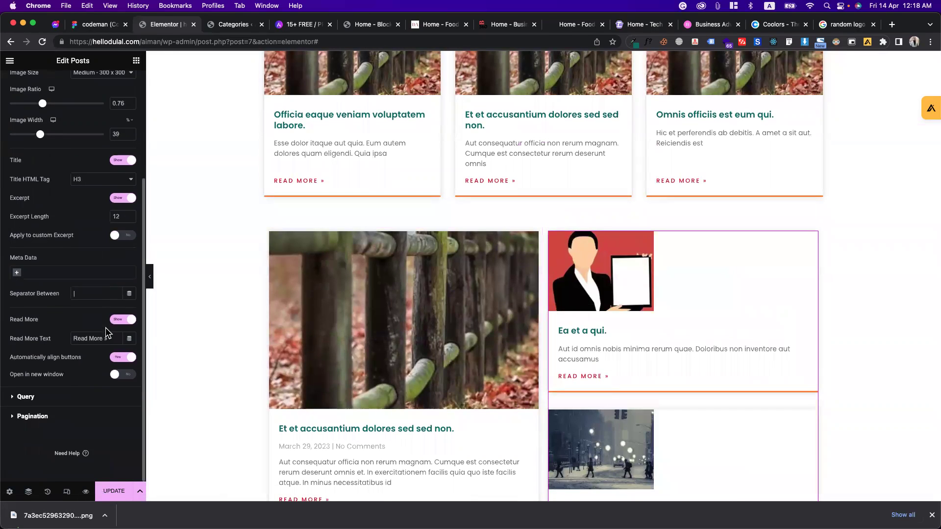
scroll(107, 333, up, 5)
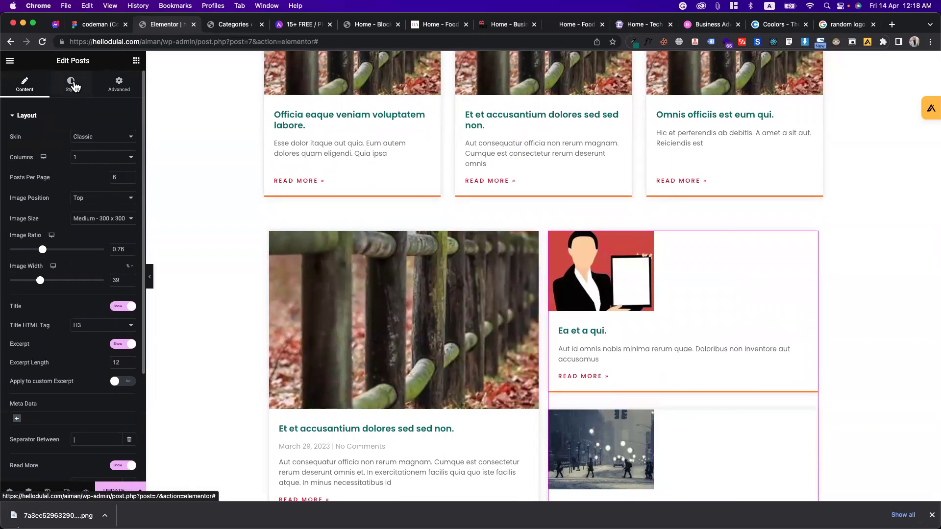
click(83, 201)
click(84, 209)
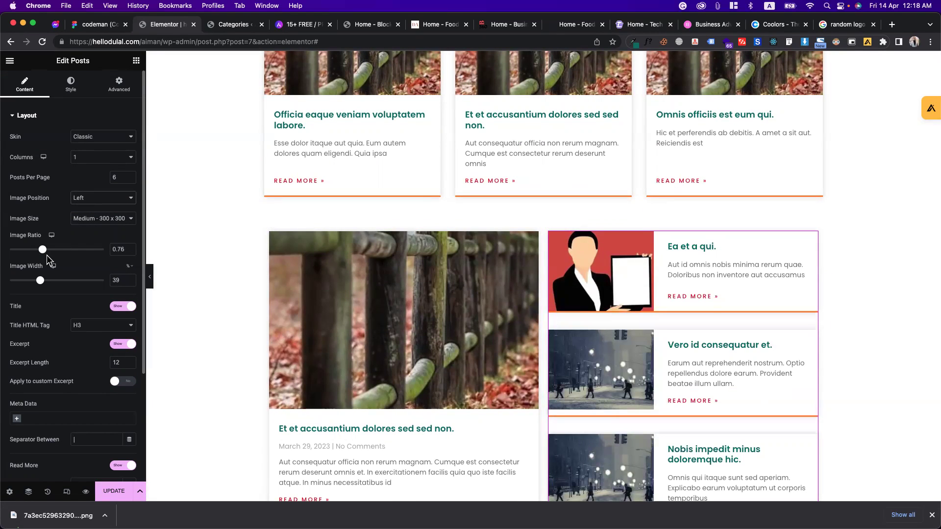
Step: Set the image ratio of the compact post list to 0.84 and look over its rows
mouse_move(43, 252)
mouse_down()
mouse_move(61, 252)
mouse_move(47, 252)
mouse_up()
drag(40, 287, 38, 289)
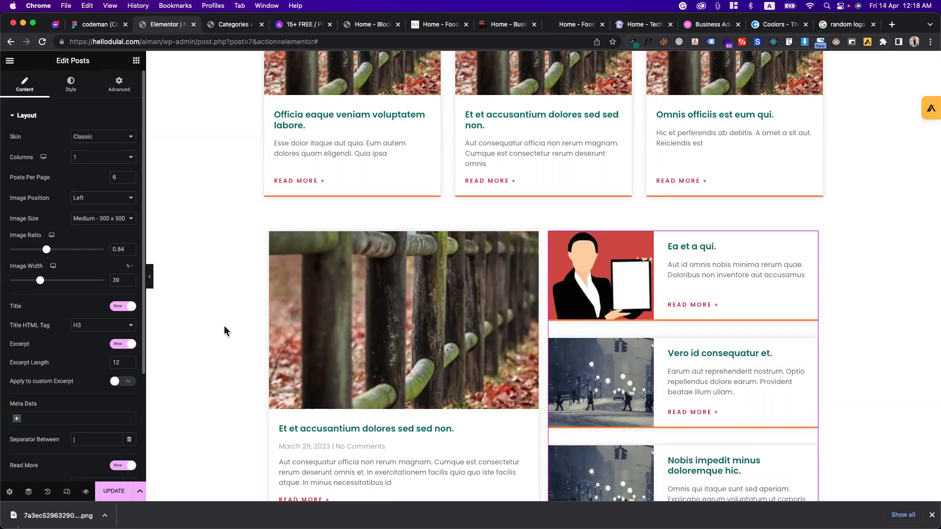
scroll(602, 441, down, 7)
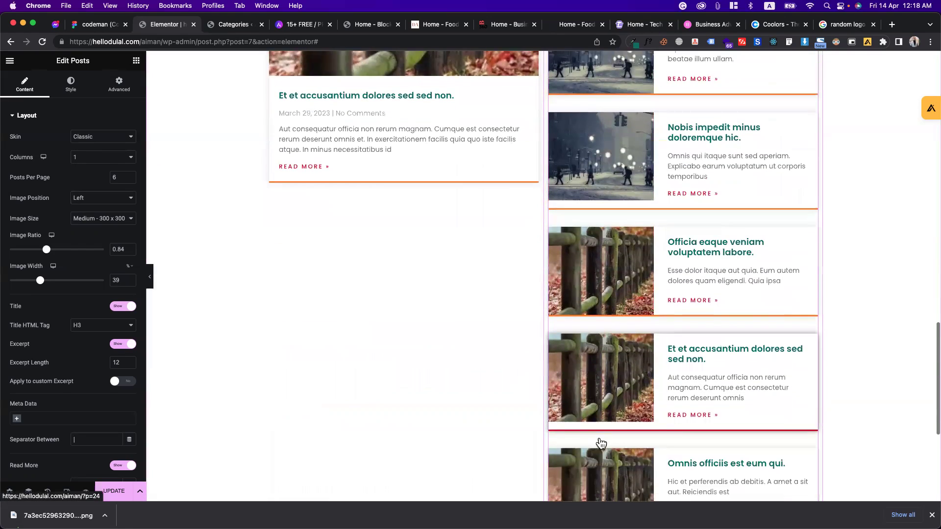
scroll(601, 444, up, 2)
scroll(599, 441, down, 4)
scroll(599, 443, up, 8)
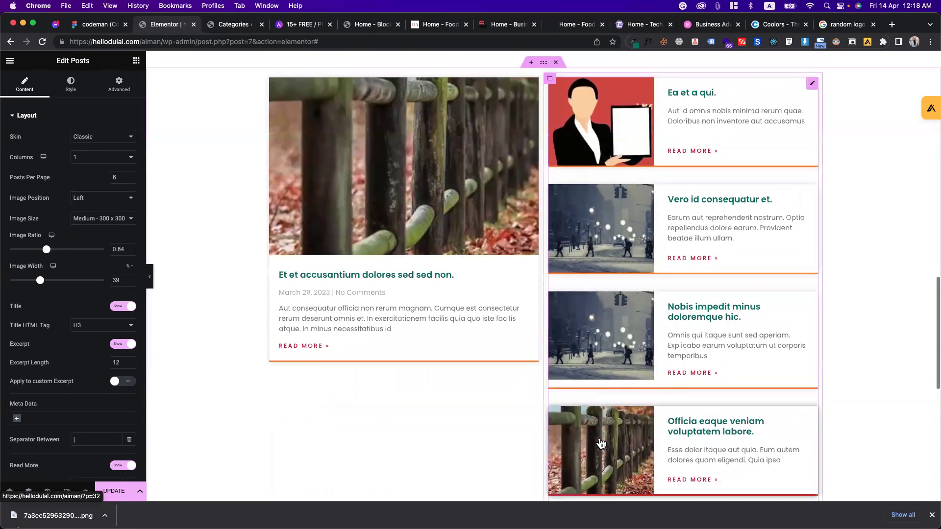
scroll(600, 431, up, 1)
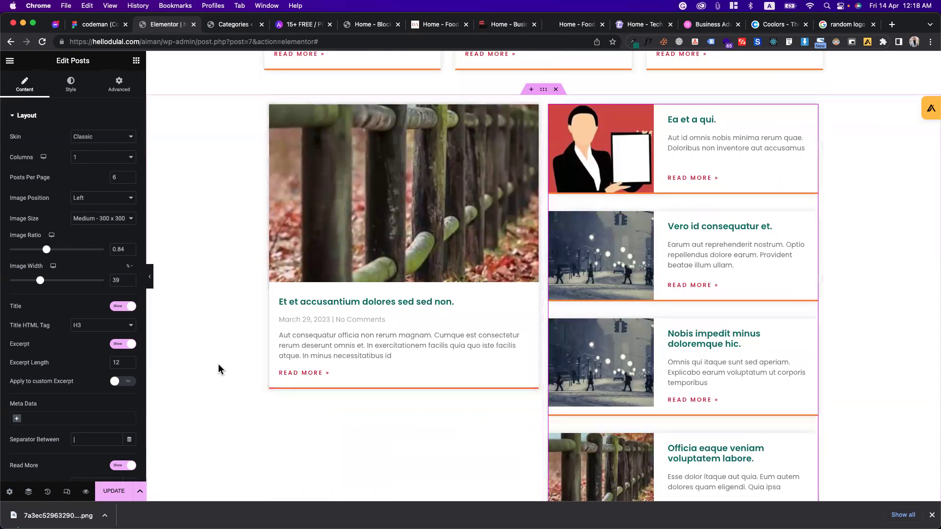
Step: Hide the excerpt and the Read More link in the compact post list
click(124, 344)
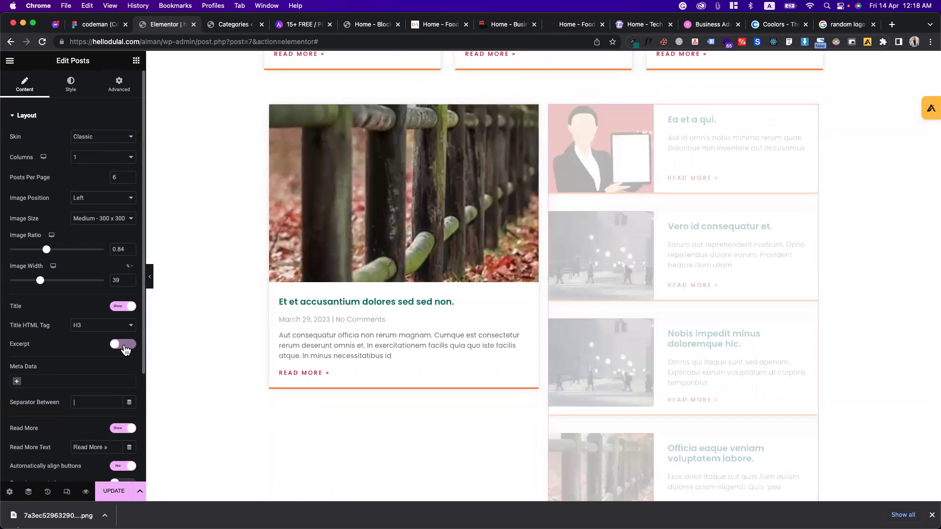
scroll(93, 372, down, 3)
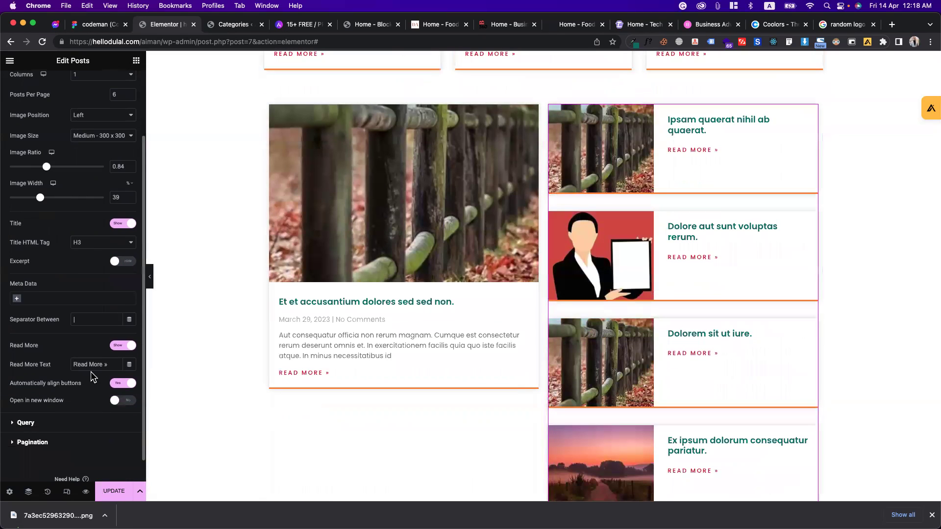
click(123, 348)
scroll(105, 225, up, 3)
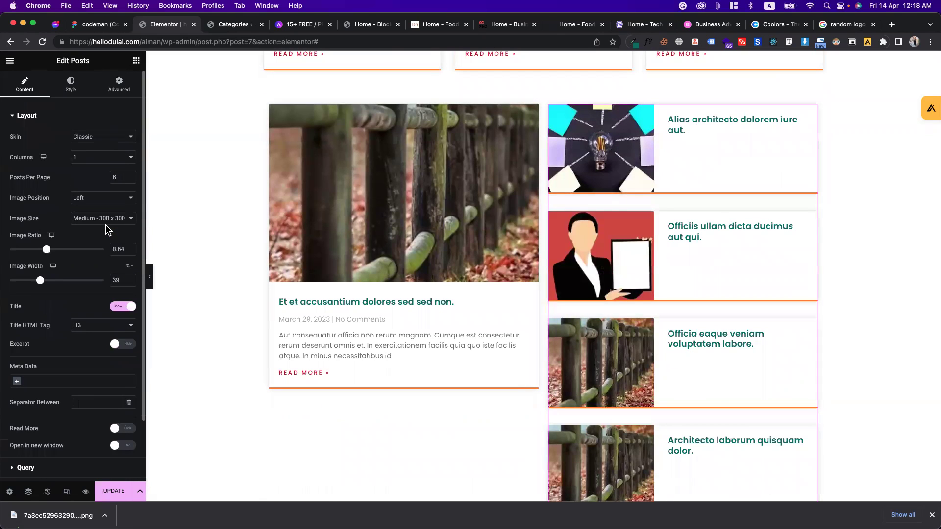
Step: Set the compact post list's image ratio to 0.57 and turn its Read More link back on
drag(46, 250, 33, 251)
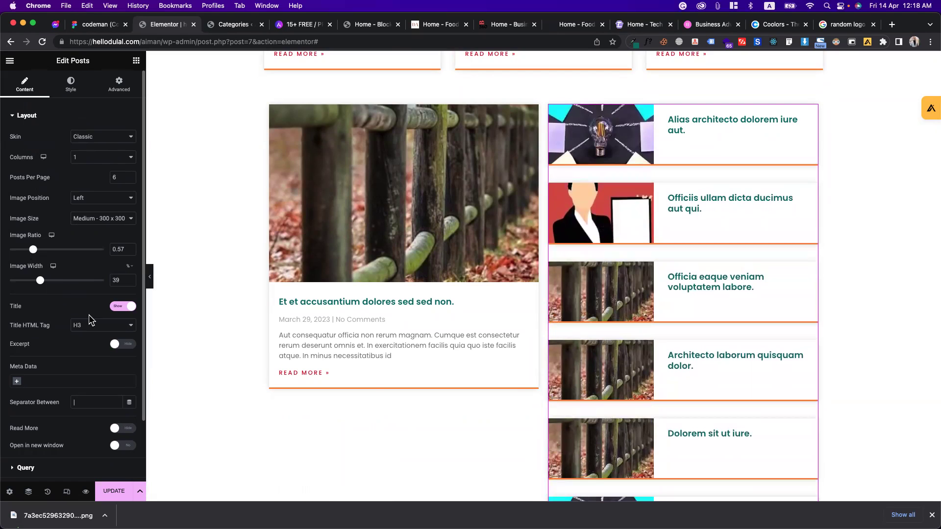
scroll(170, 362, down, 5)
click(123, 429)
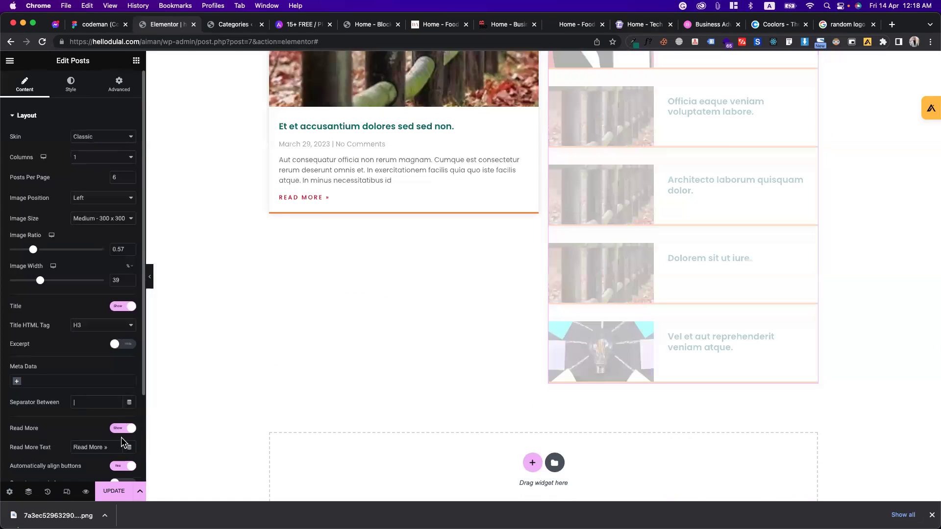
scroll(123, 426, down, 3)
scroll(539, 322, up, 3)
scroll(539, 322, up, 4)
scroll(374, 324, down, 6)
scroll(454, 280, up, 5)
scroll(455, 280, down, 3)
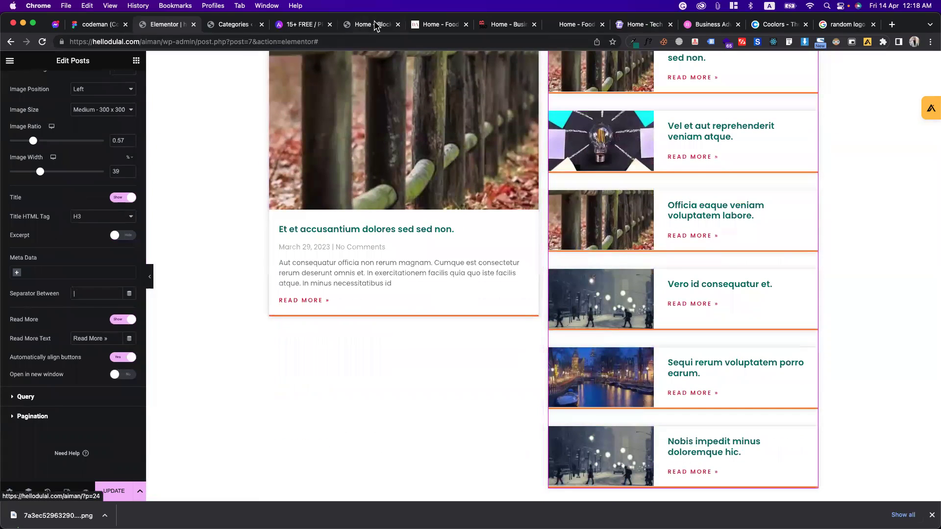
Step: Compare with the Latest Videos layout on the food blogger demo page, and set the post list's bottom border width to 0
click(433, 24)
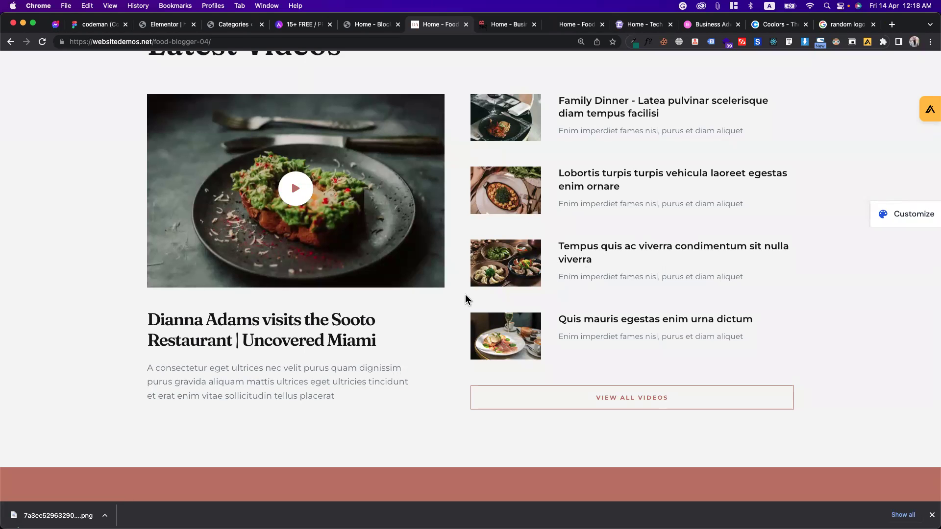
click(186, 25)
scroll(588, 262, up, 2)
click(813, 123)
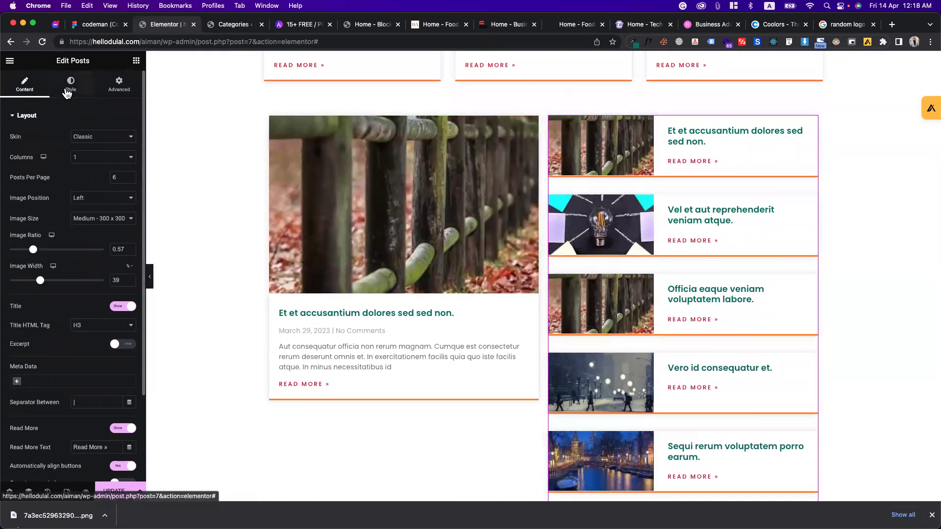
click(67, 93)
click(49, 230)
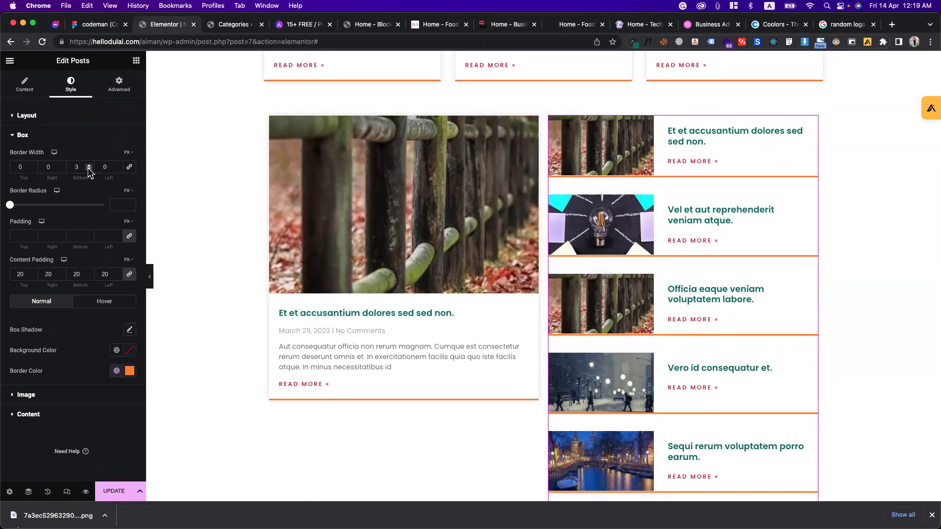
key(BackSpace)
text(00)
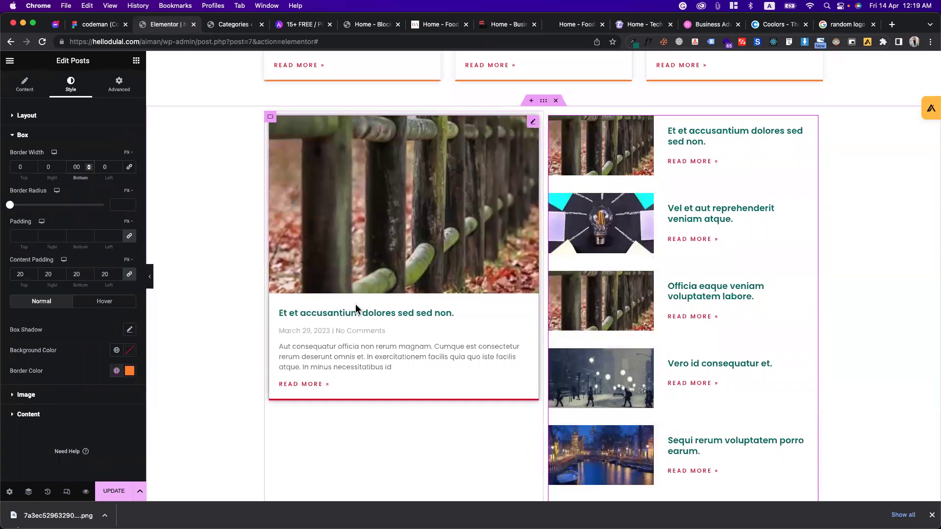
Step: Widen the boxed content of the outer container holding the featured post and the post list to 1318 px
scroll(357, 309, down, 3)
scroll(548, 267, up, 4)
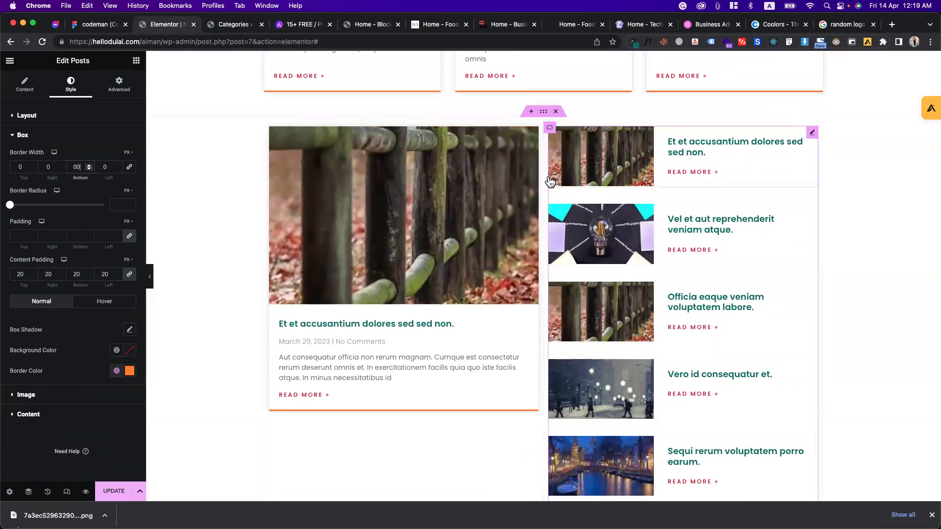
click(550, 129)
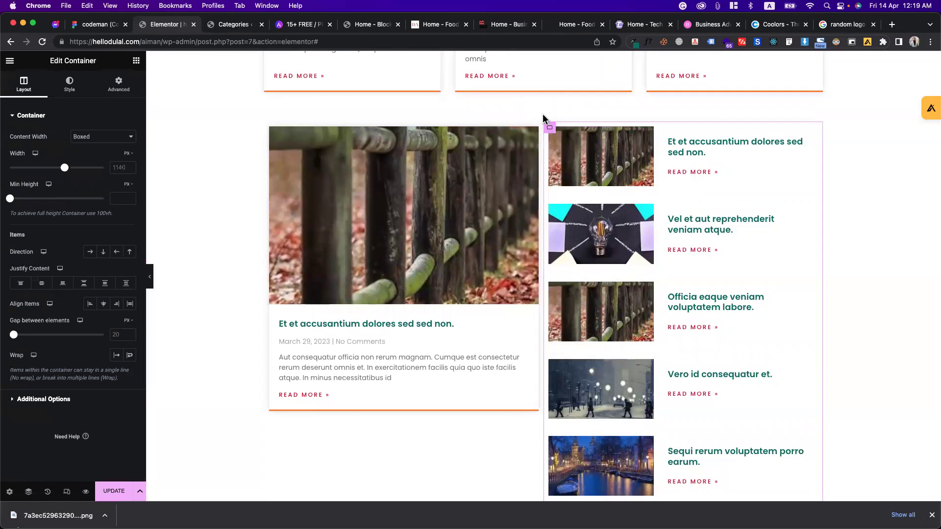
click(544, 112)
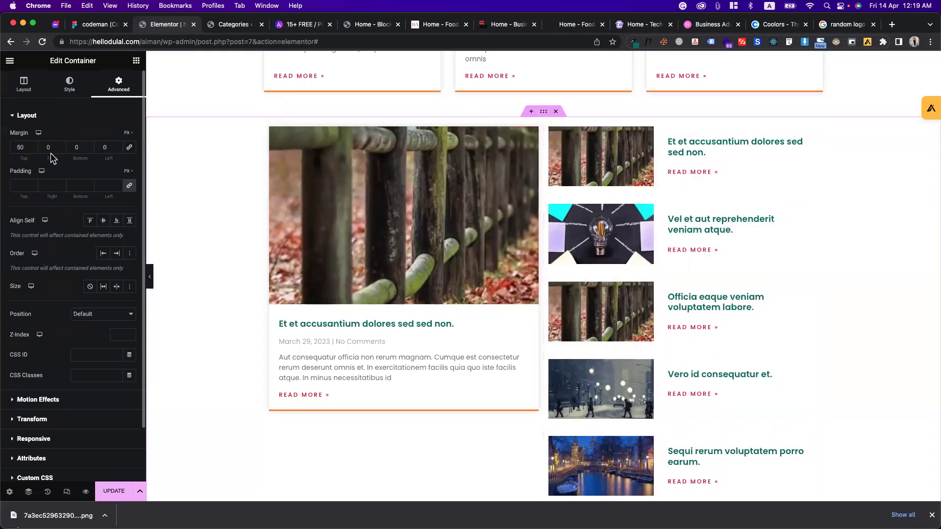
click(25, 95)
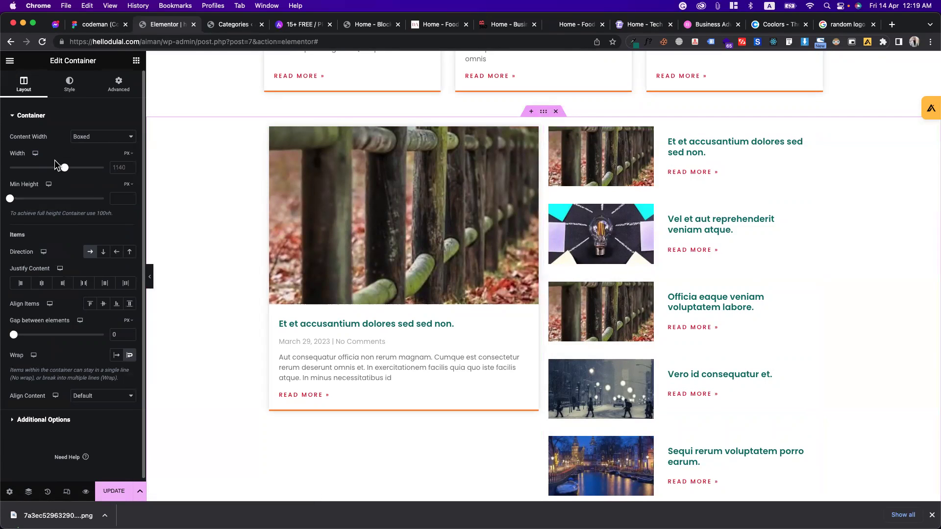
mouse_move(65, 172)
mouse_down()
mouse_move(97, 179)
mouse_move(80, 182)
mouse_up()
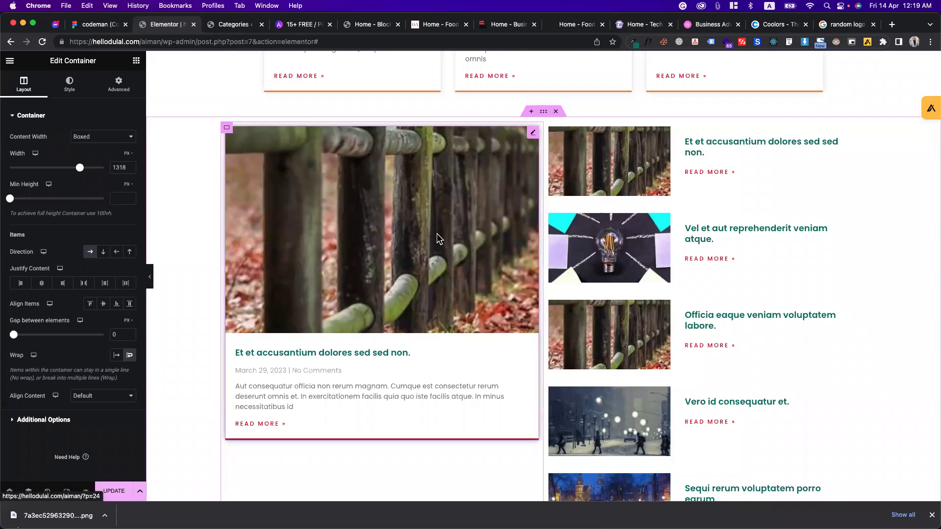
Step: Examine the compact list's normal and hover box styles and review both post sections on the page
click(855, 133)
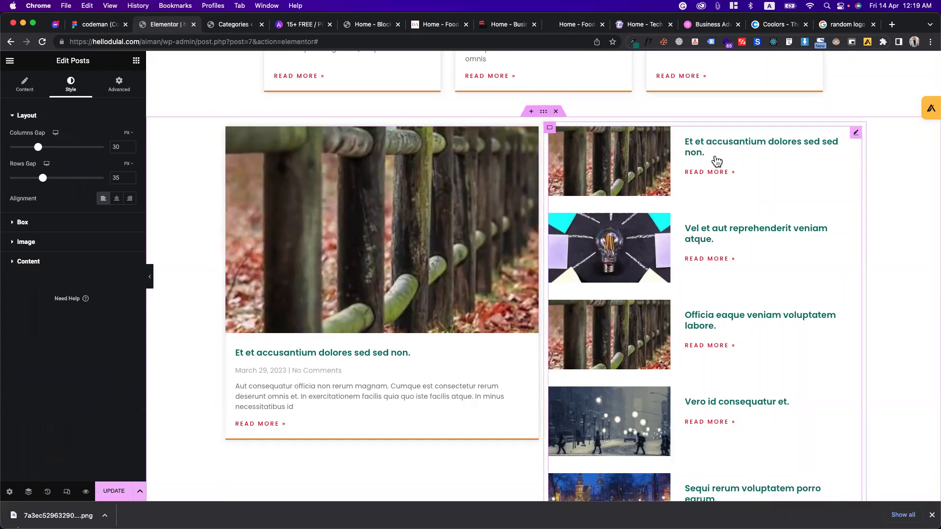
click(29, 226)
click(103, 302)
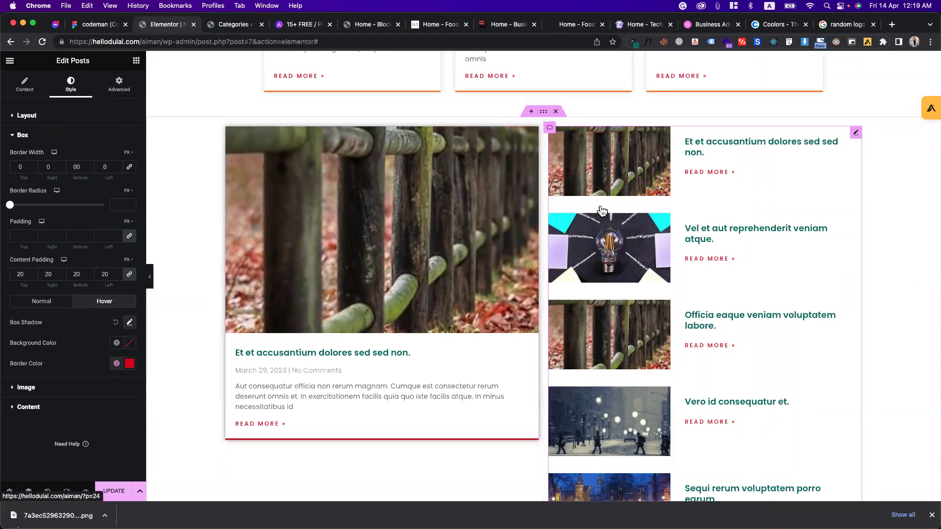
drag(57, 515, 121, 311)
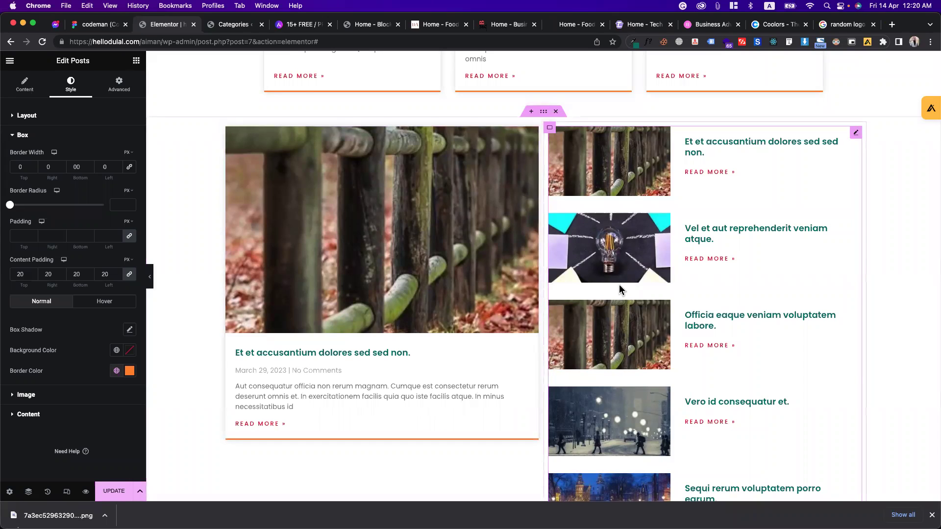
scroll(620, 292, up, 10)
scroll(620, 290, down, 5)
scroll(620, 290, down, 1)
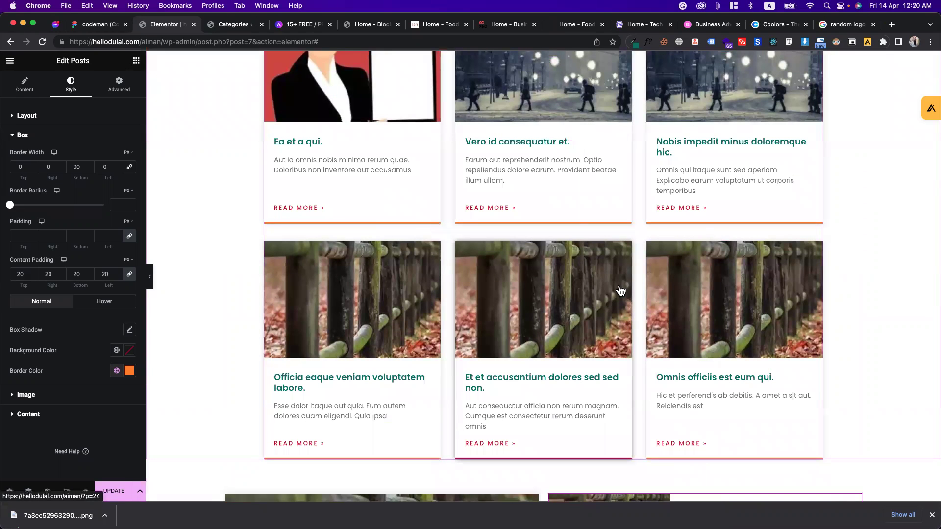
scroll(621, 290, down, 5)
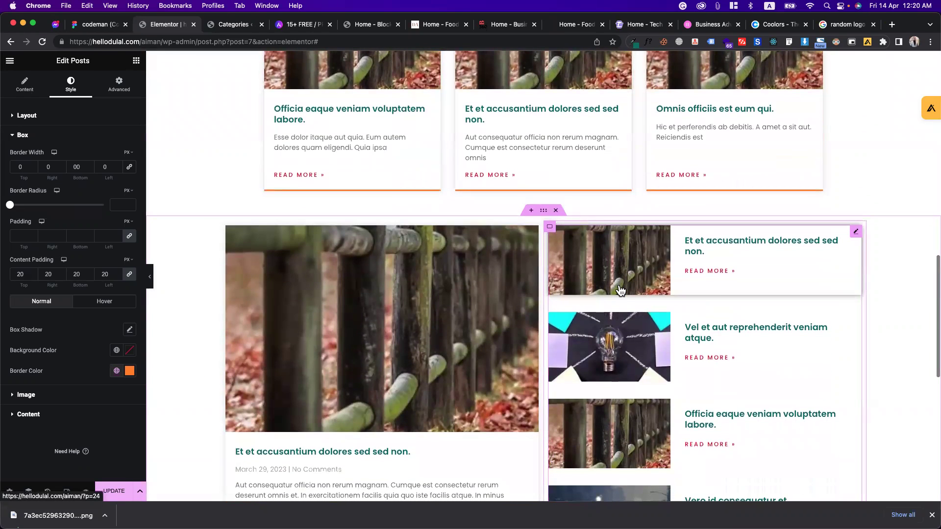
scroll(620, 290, down, 1)
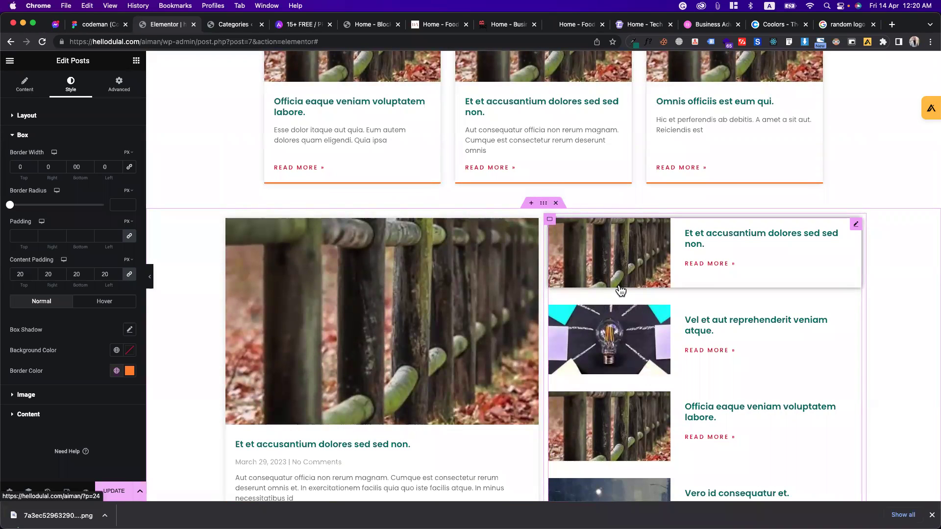
scroll(621, 291, down, 5)
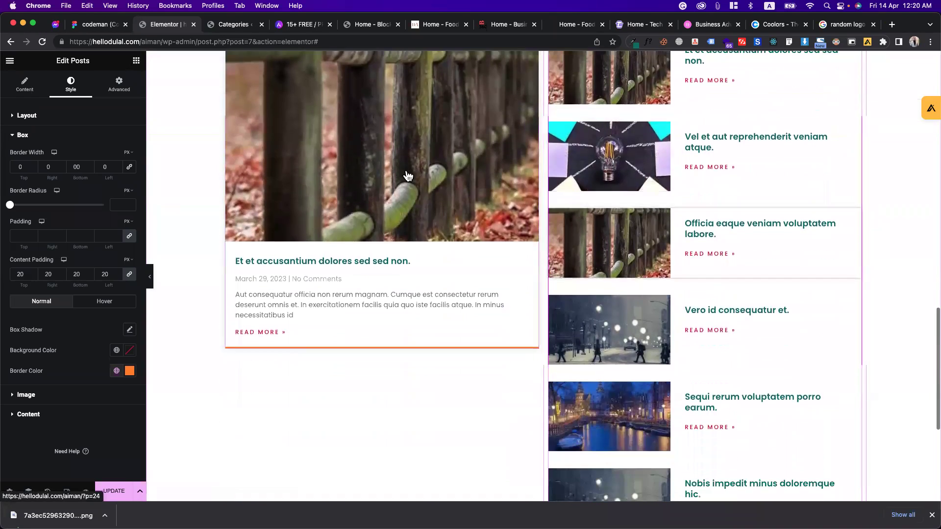
scroll(377, 446, down, 1)
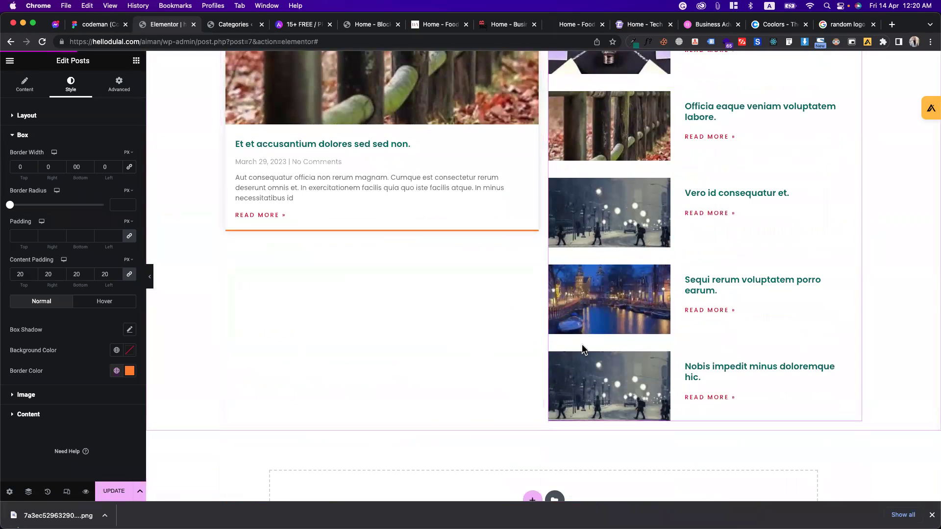
scroll(572, 361, up, 4)
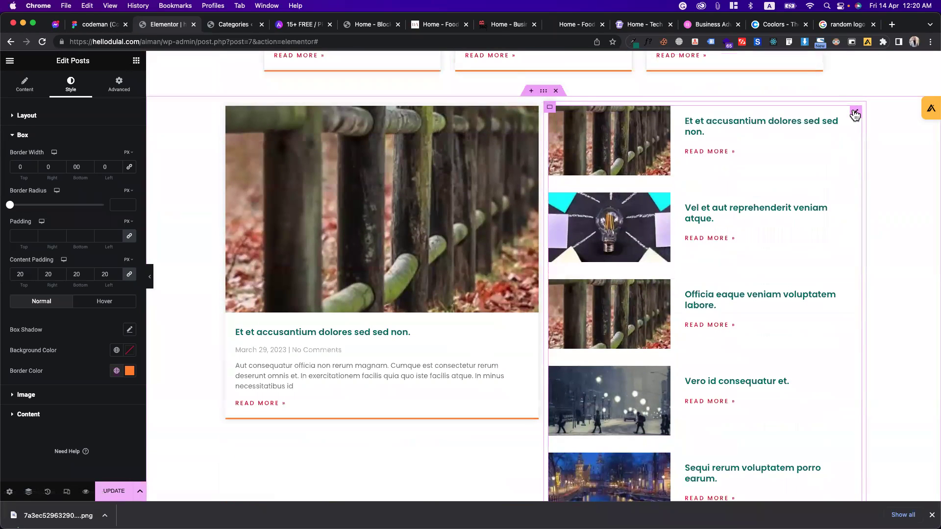
Step: Limit the compact post list to 4 posts per page
click(855, 114)
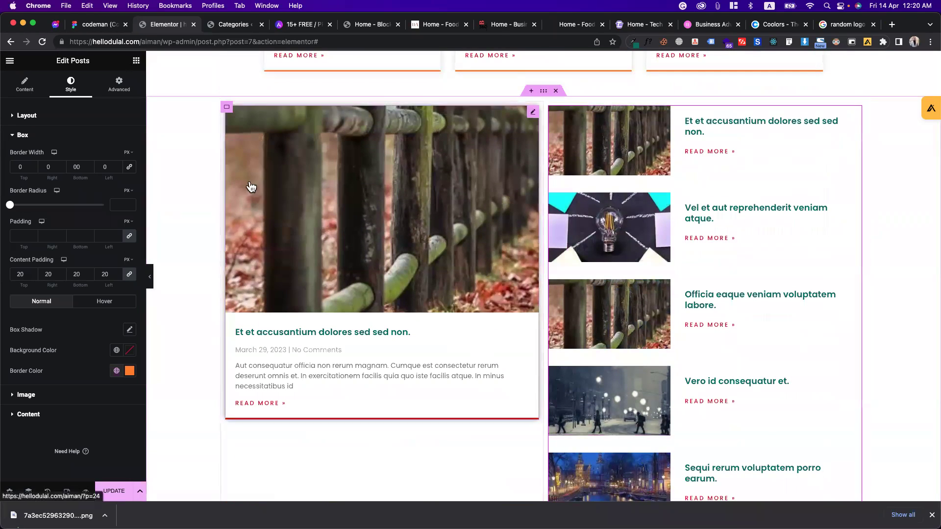
click(26, 88)
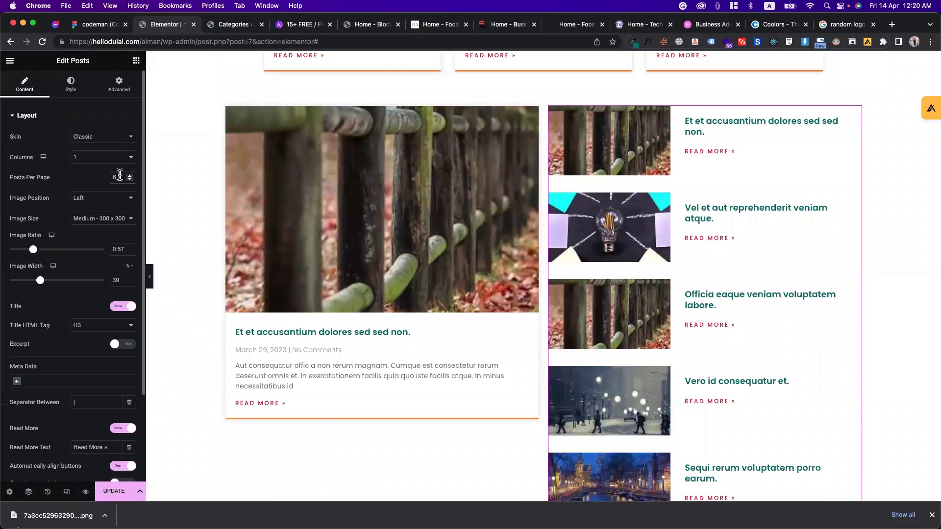
key(BackSpace)
text(4)
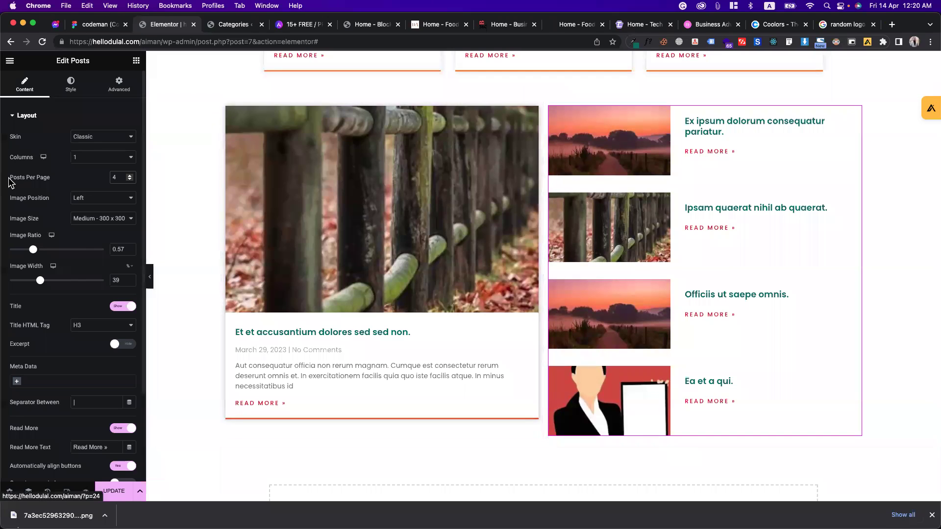
Step: Set the compact post list's image ratio to 0.54, its image width to 31% and its posts per page to 5
drag(33, 254, 25, 250)
drag(34, 282, 31, 283)
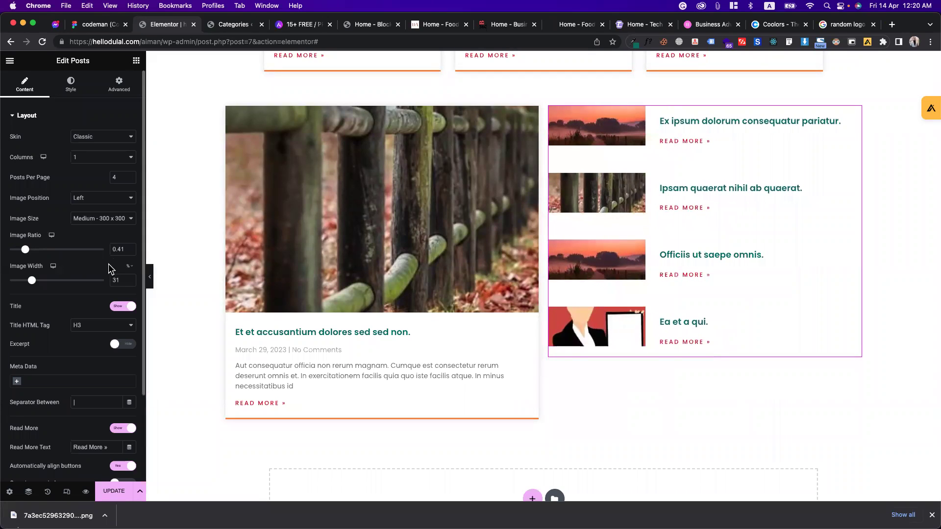
drag(25, 254, 30, 254)
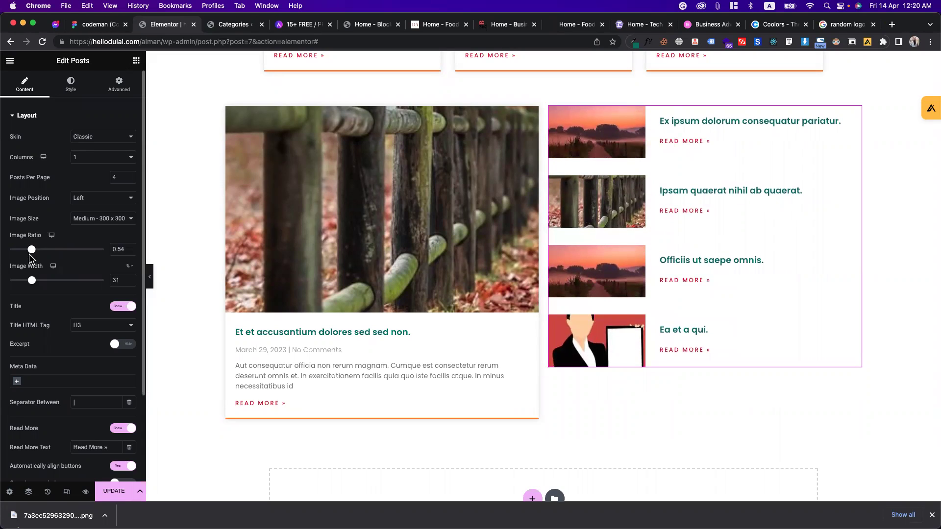
click(119, 177)
key(BackSpace)
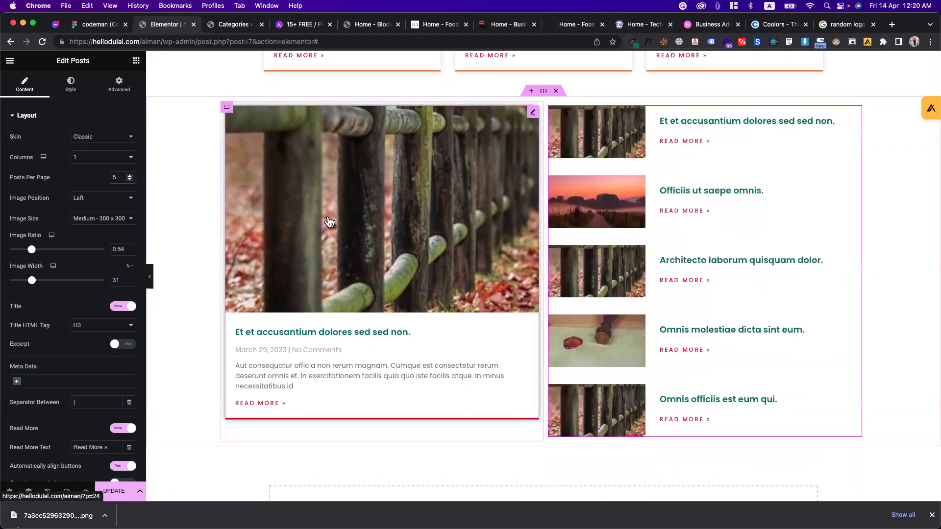
Step: Set the featured post's container to row direction with items aligned to the center, and update the page
click(231, 110)
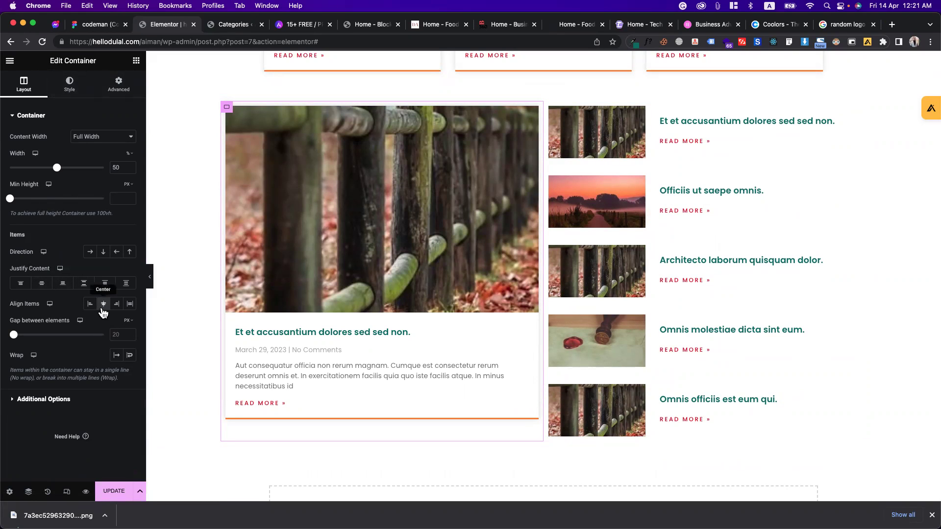
click(89, 252)
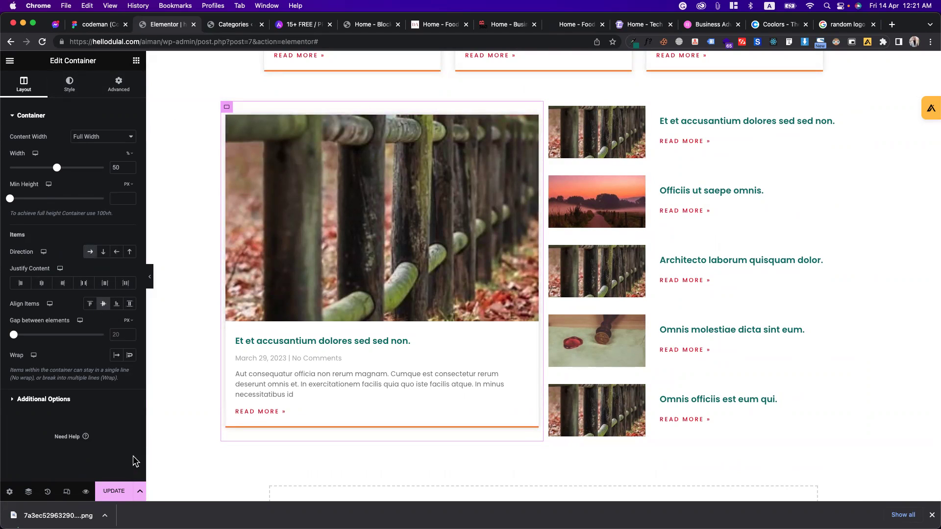
click(114, 491)
Step: Review the hero, the Explore Blogs grid and the two-column post section in the editor
scroll(589, 354, up, 2)
scroll(589, 354, up, 10)
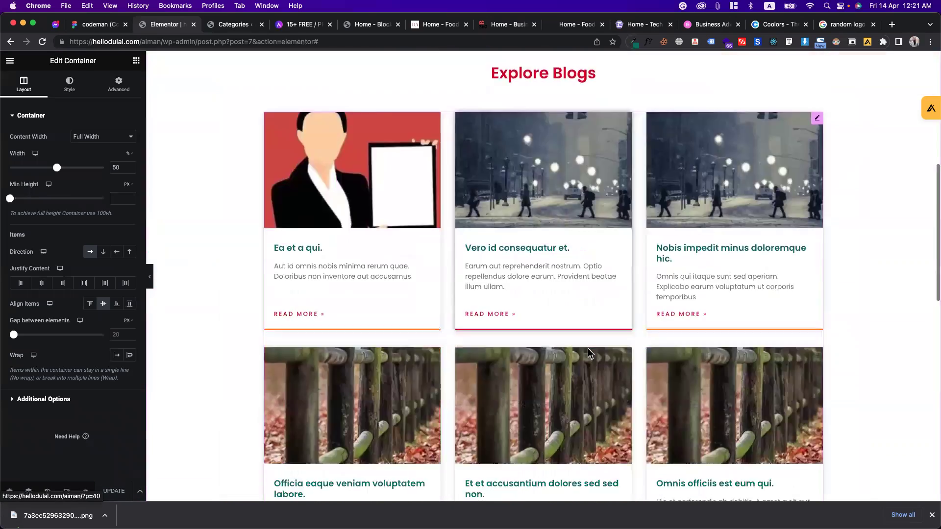
scroll(589, 354, down, 10)
scroll(588, 354, up, 15)
scroll(589, 353, down, 3)
scroll(589, 354, down, 8)
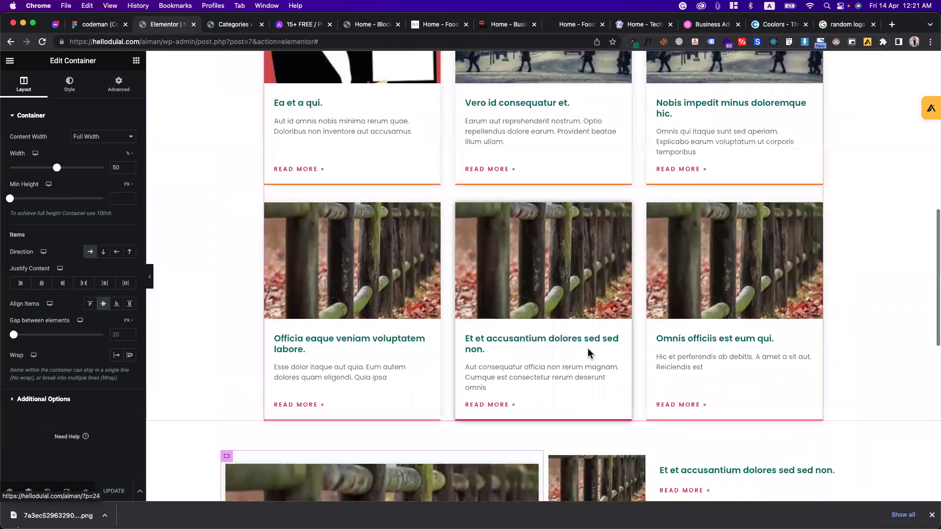
scroll(589, 354, up, 1)
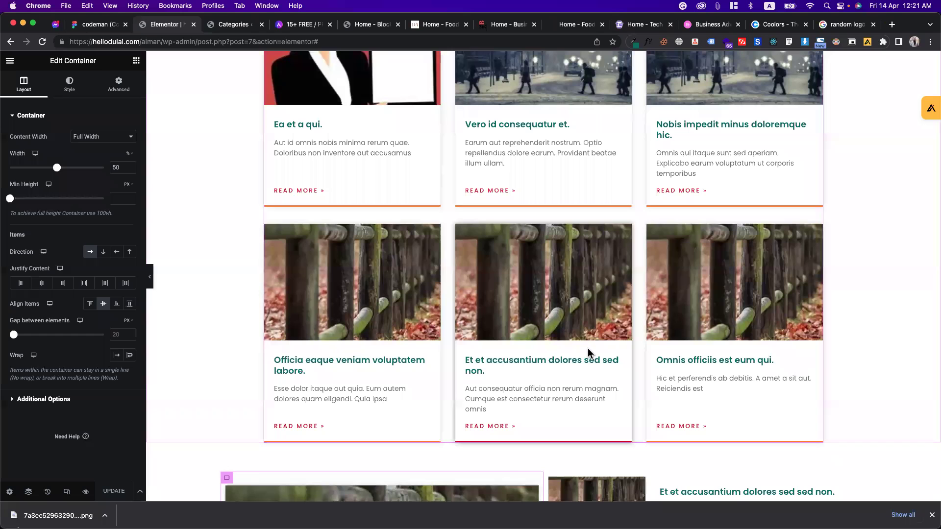
scroll(589, 354, up, 5)
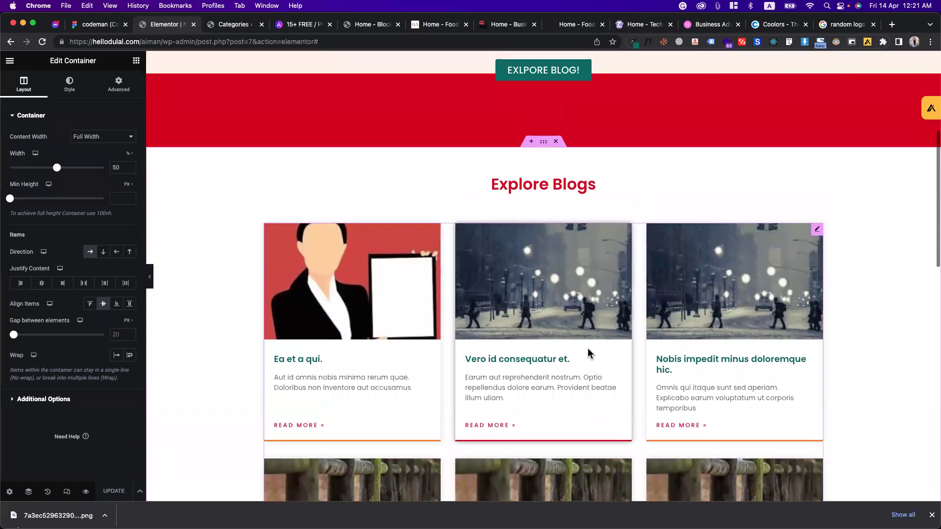
scroll(589, 353, down, 11)
scroll(589, 354, up, 15)
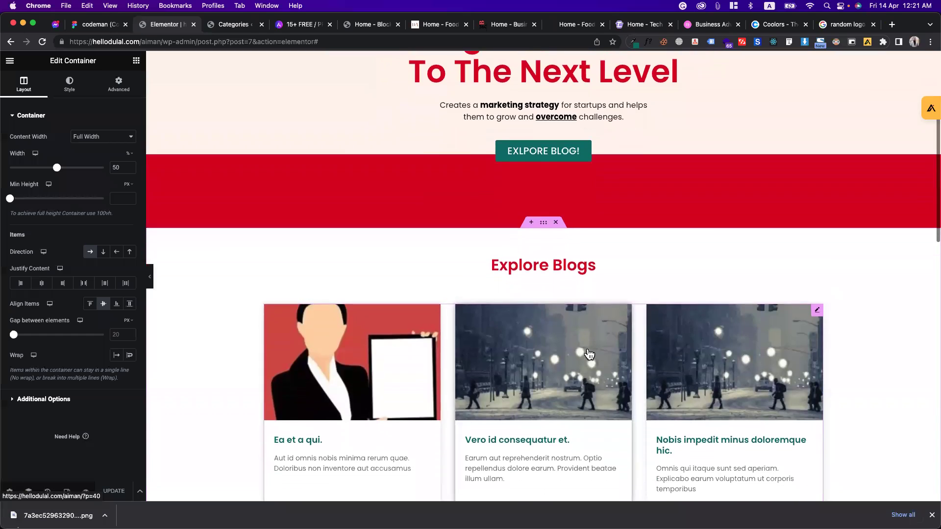
Step: Preview the home page, open the "Dolore aut sunt voluptas rerum." post from the Explore Blogs grid and return to the preview
click(84, 491)
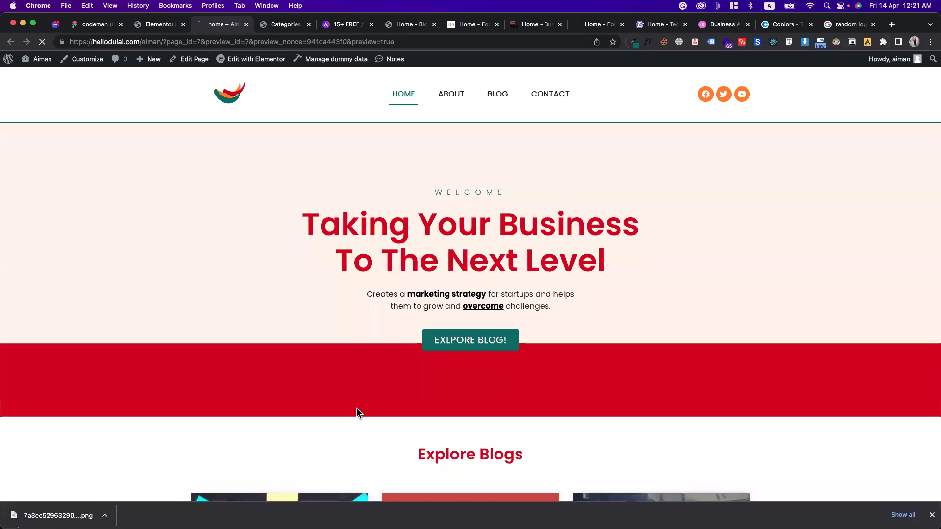
scroll(356, 410, down, 10)
scroll(357, 412, down, 5)
scroll(437, 381, up, 3)
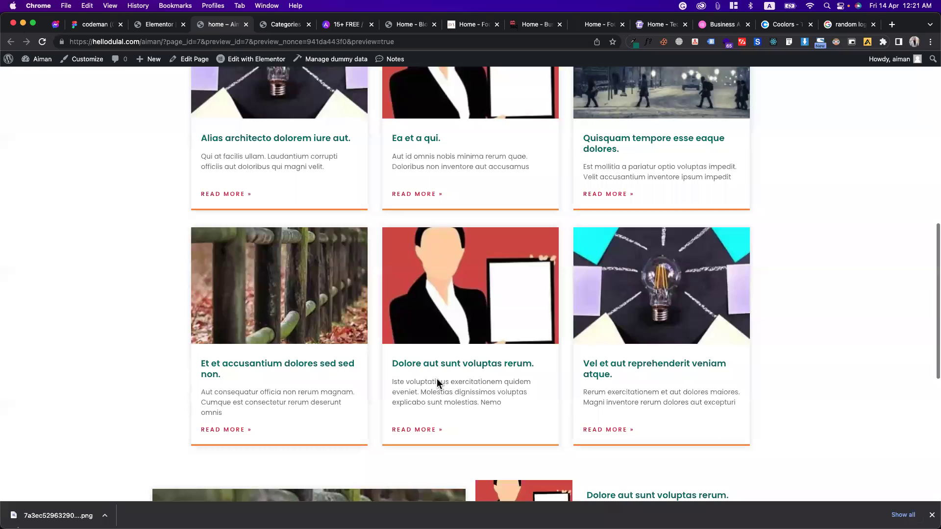
click(442, 365)
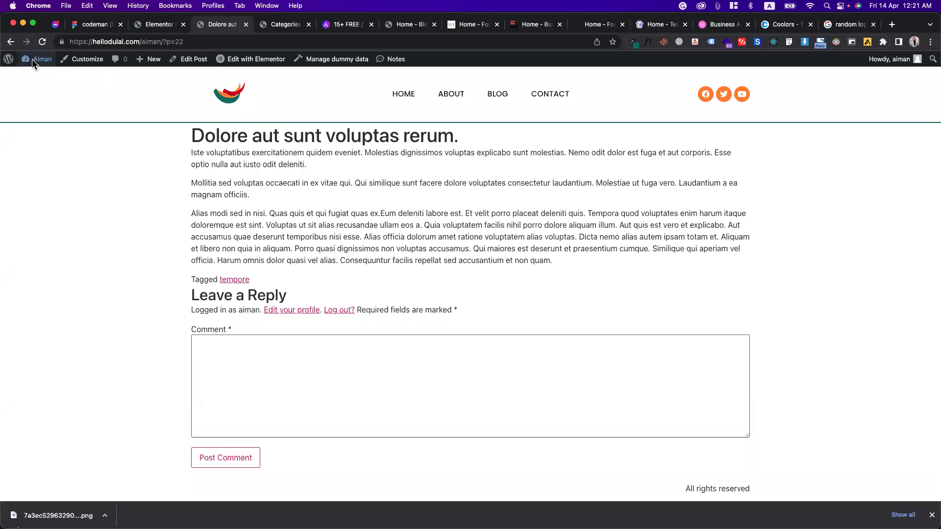
click(12, 44)
scroll(442, 169, down, 10)
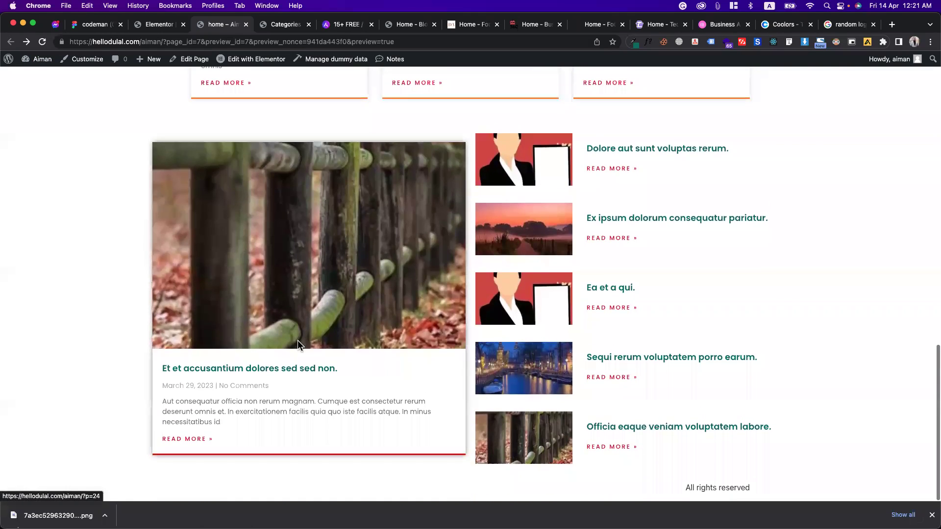
Step: Open the featured post "Et et accusantium dolores sed sed non.", return to the preview and review the home page
click(298, 372)
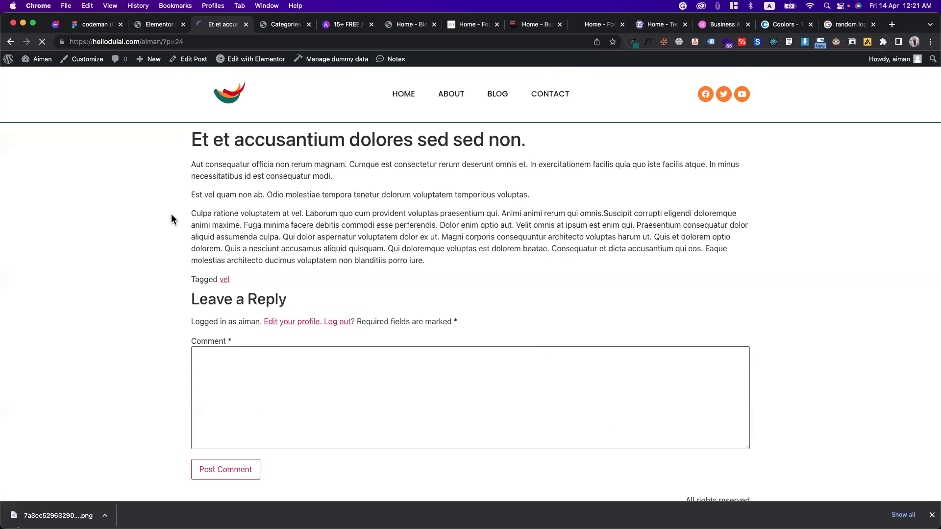
click(12, 44)
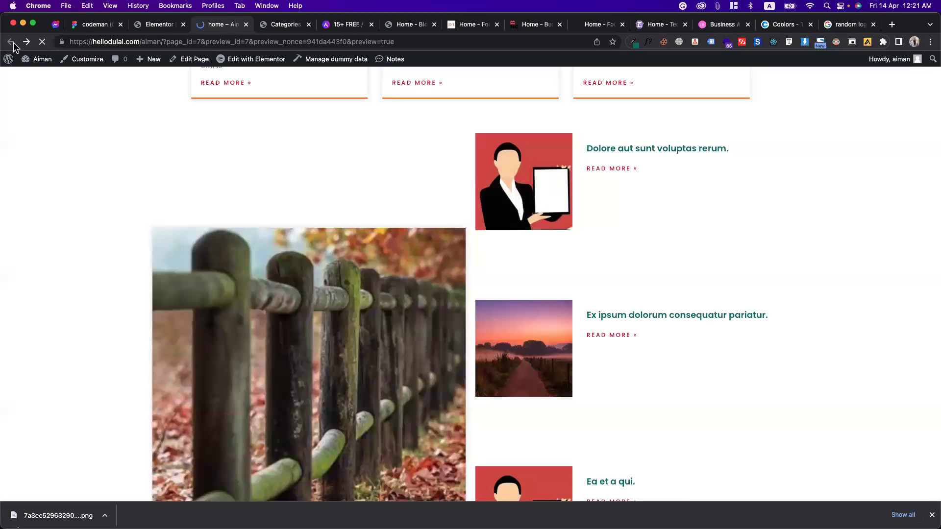
scroll(492, 255, up, 6)
scroll(490, 250, up, 5)
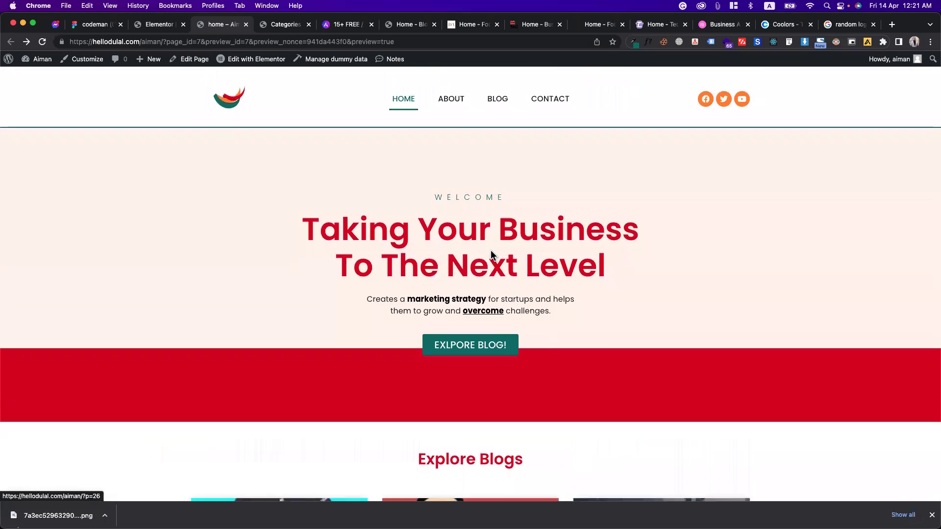
scroll(490, 250, down, 15)
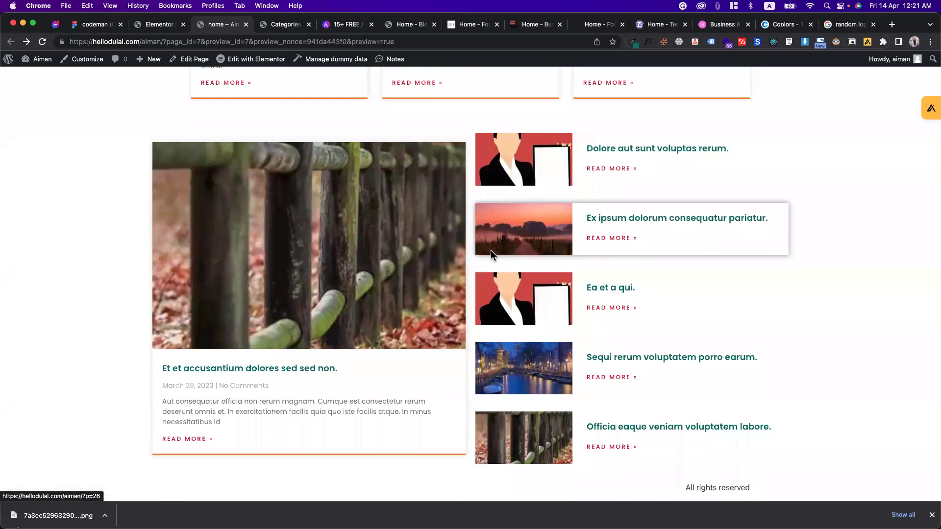
Step: Check the site's Blog page from the preview, and open the WordPress Reading settings
scroll(490, 249, up, 15)
click(504, 93)
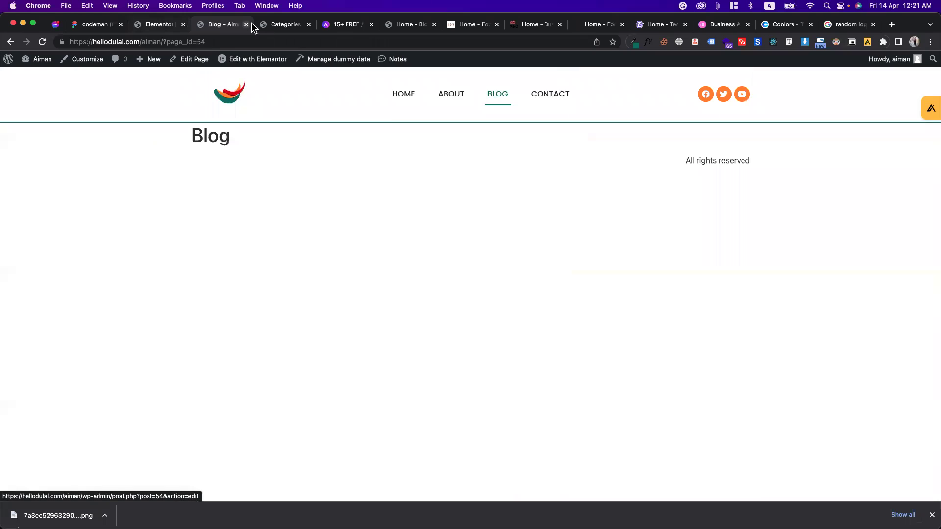
click(282, 24)
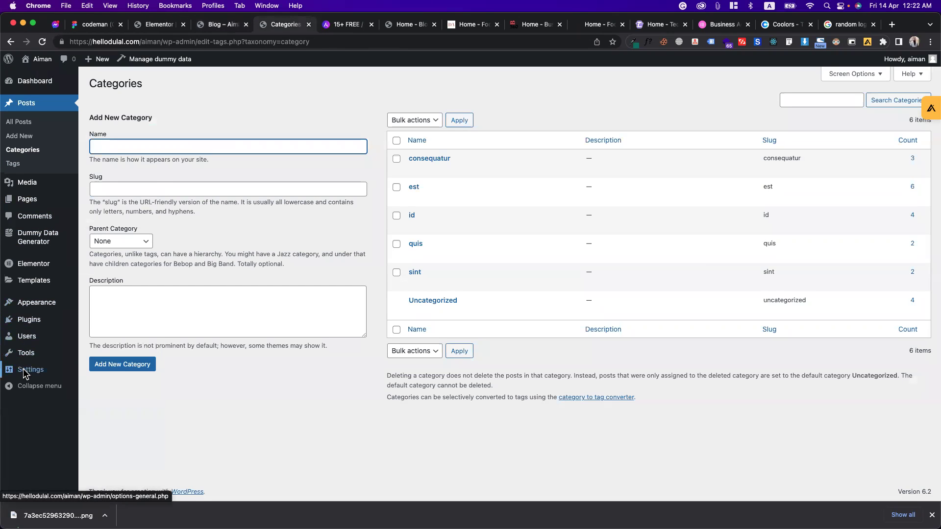
mouse_move(27, 372)
click(101, 396)
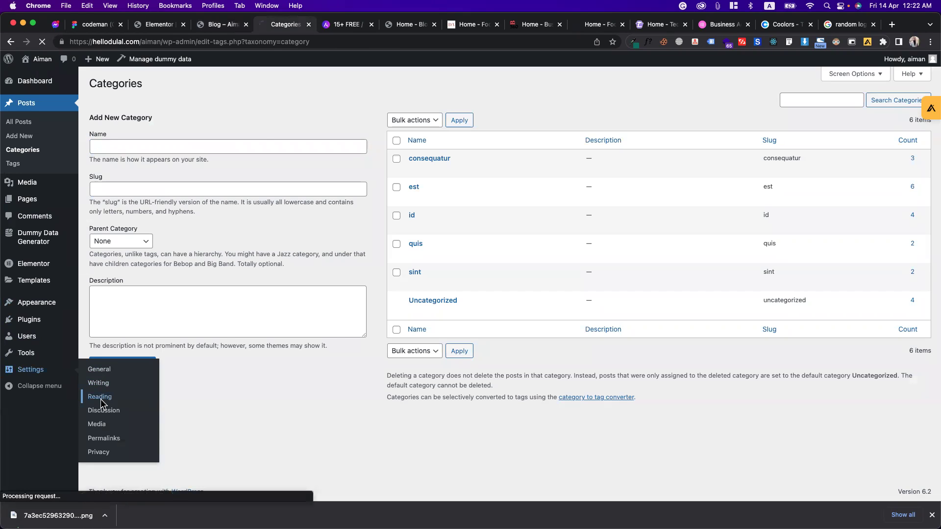
Step: Set the site to display a static page with home as the homepage and Blog as the posts page, and save
click(201, 126)
click(261, 153)
key(Escape)
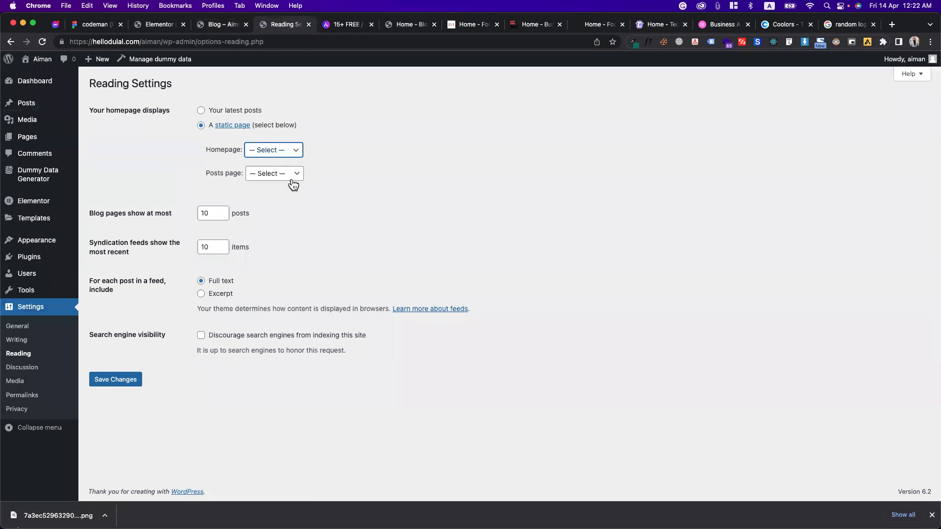
click(267, 174)
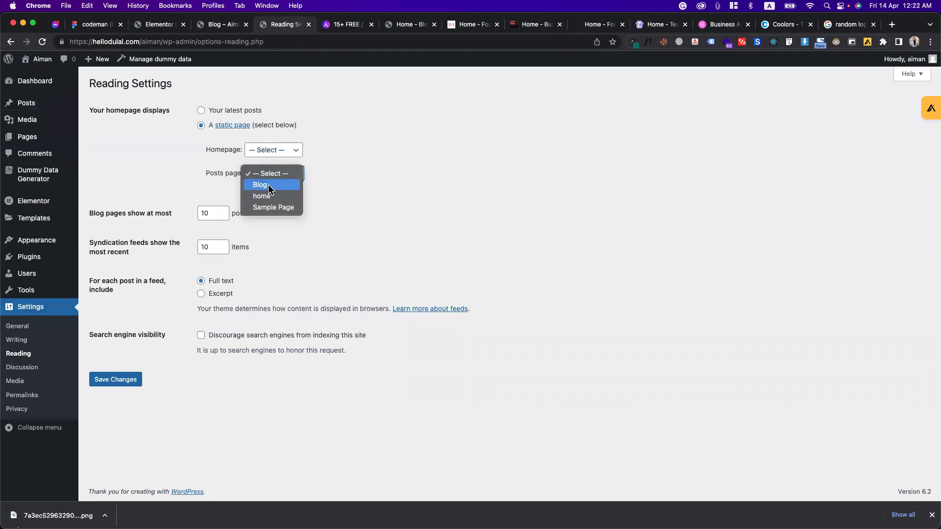
key(Escape)
click(281, 150)
click(267, 171)
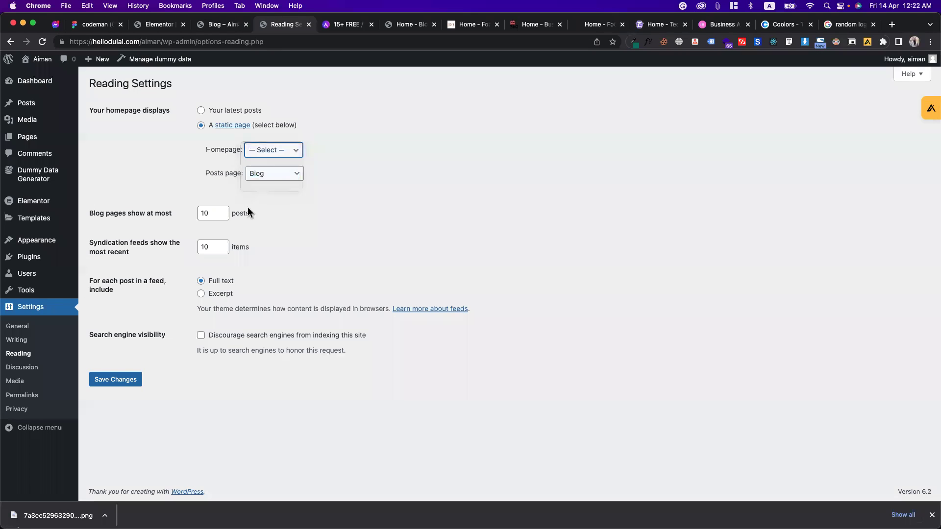
click(132, 382)
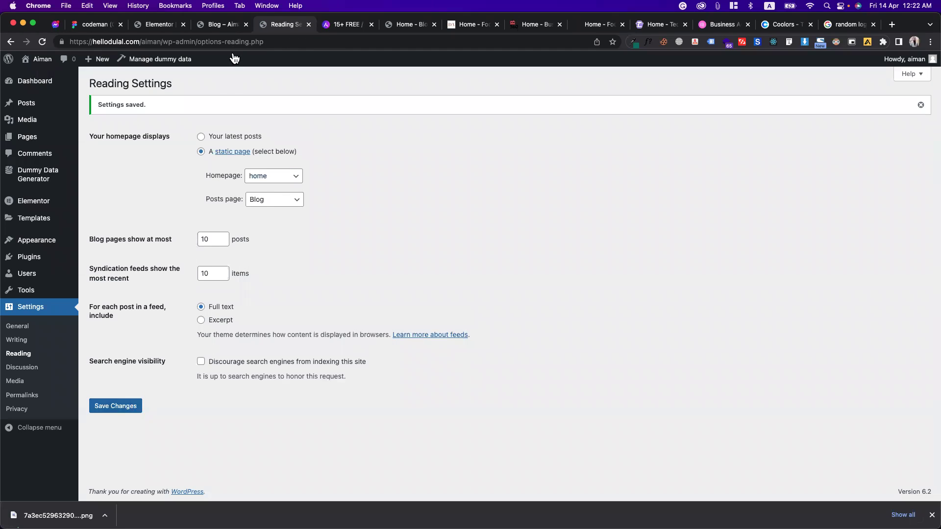
Step: Reload the site's Blog page and examine its archive heading and list of posts
click(231, 32)
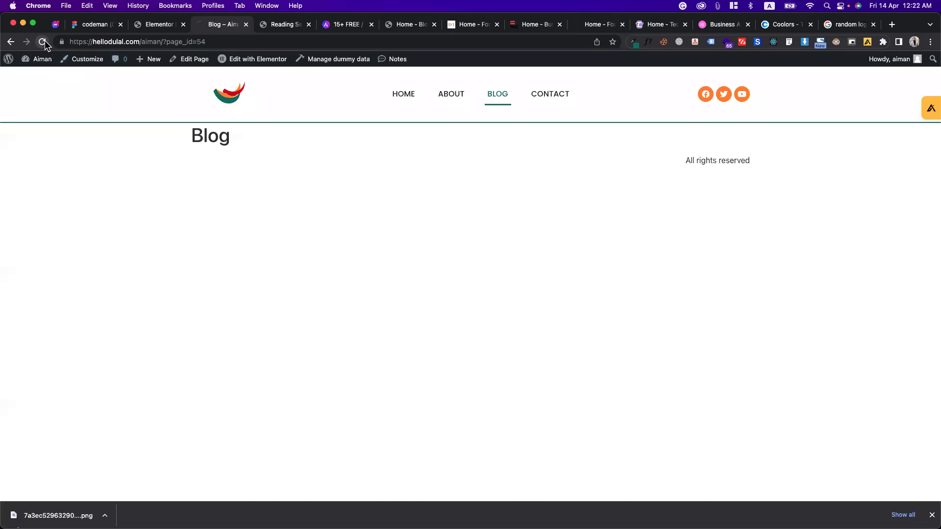
click(45, 40)
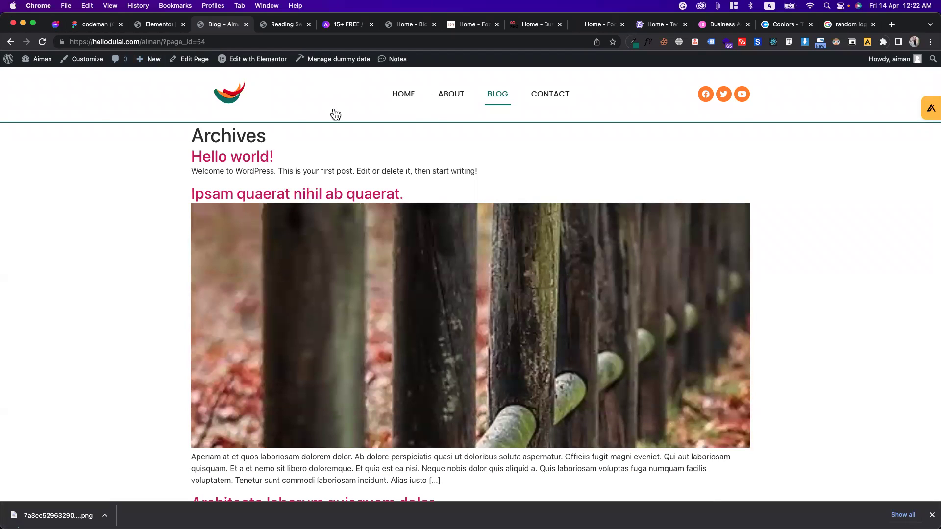
drag(223, 140, 184, 139)
click(175, 171)
scroll(174, 170, down, 15)
scroll(175, 171, down, 15)
scroll(174, 170, up, 15)
scroll(175, 171, up, 10)
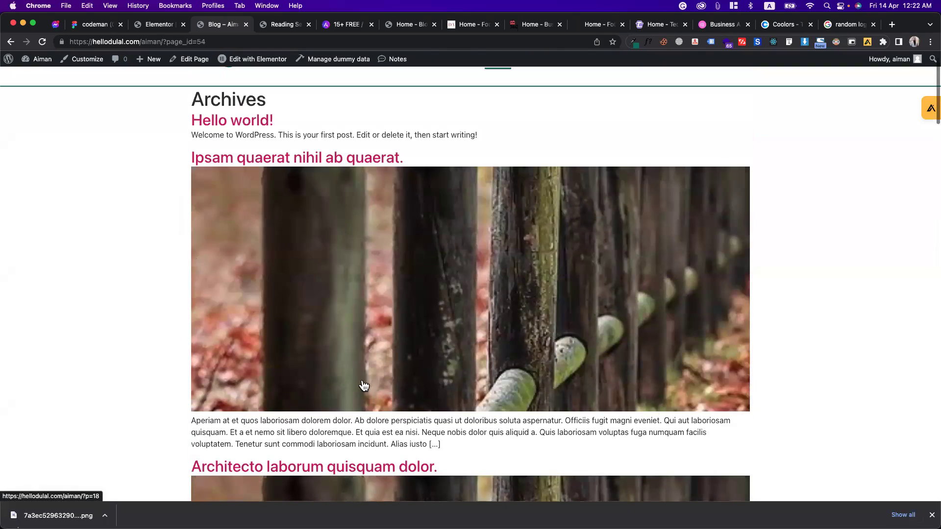
scroll(563, 269, up, 3)
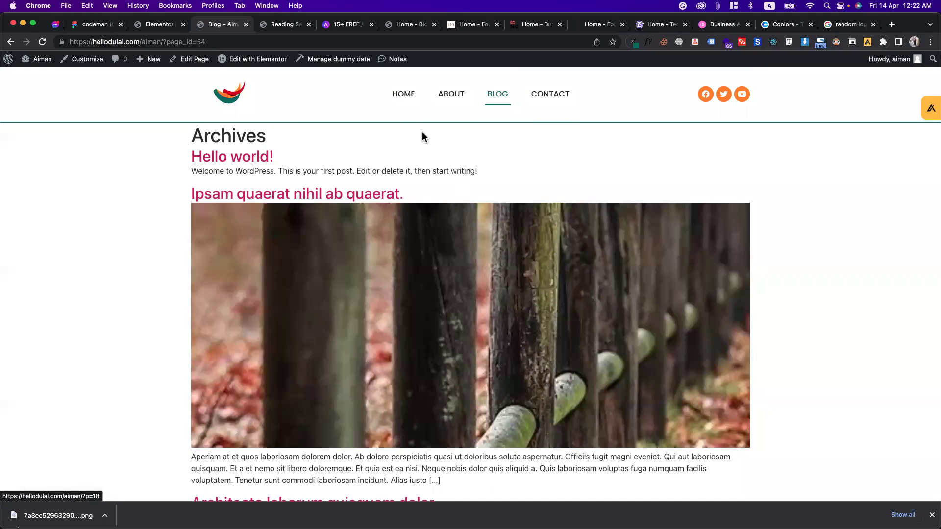
Step: Open the live home page from the site's navigation and review all its sections
click(404, 96)
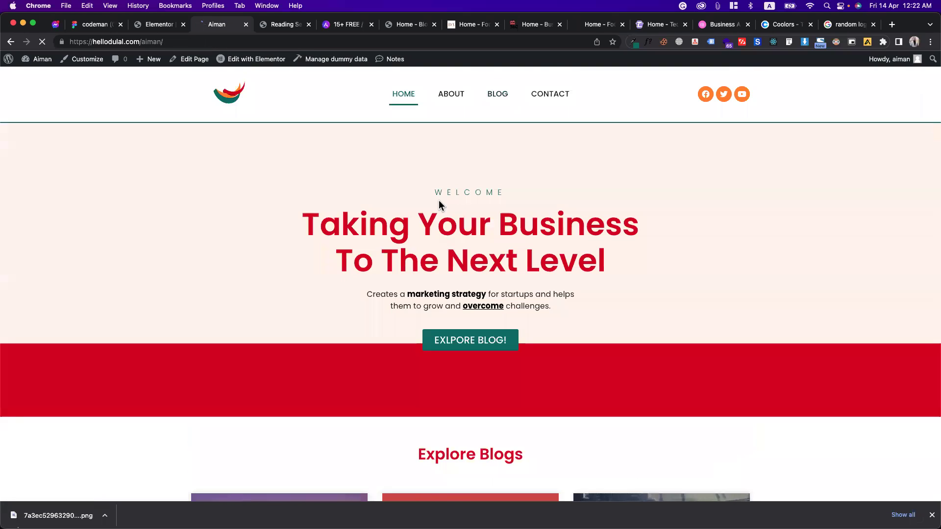
scroll(440, 205, down, 15)
scroll(439, 205, up, 5)
scroll(439, 200, up, 10)
scroll(439, 200, down, 9)
scroll(439, 200, up, 11)
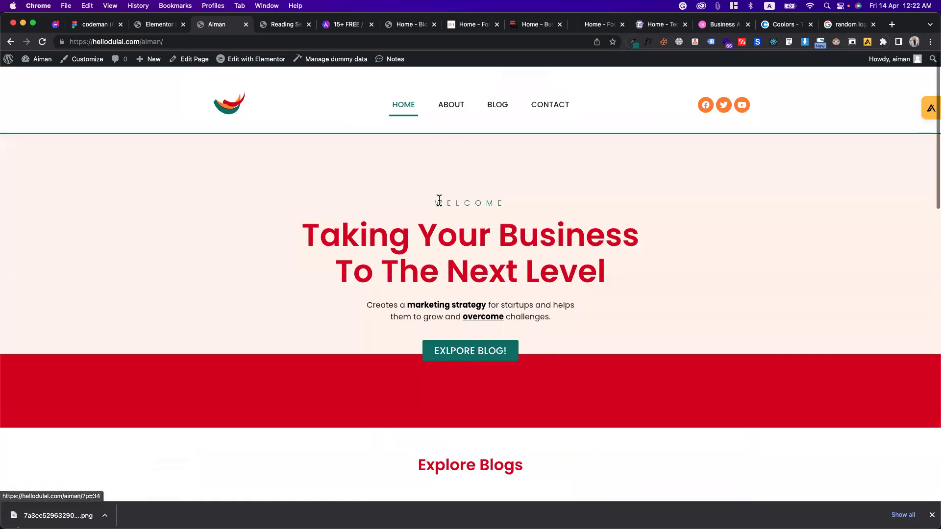
scroll(439, 200, down, 1)
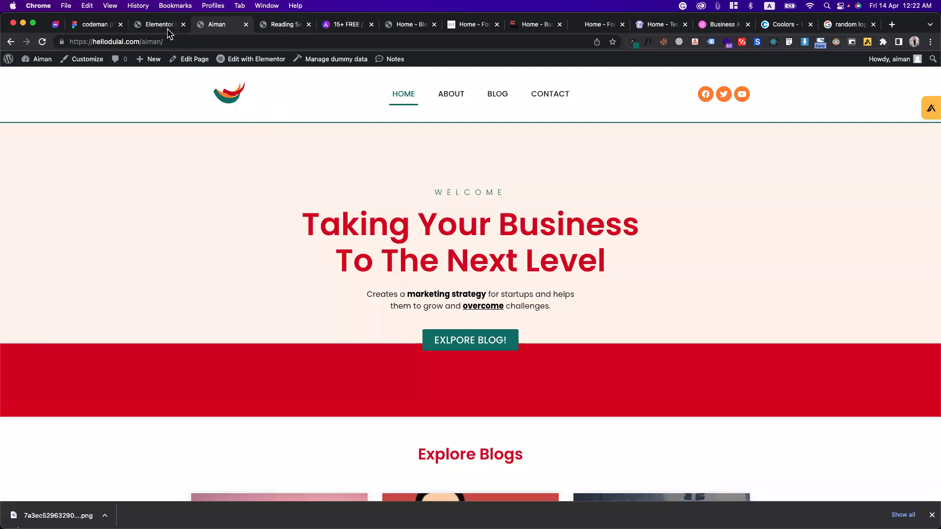
Step: Look through the Blog page's post archive again and return to the Reading settings
click(491, 102)
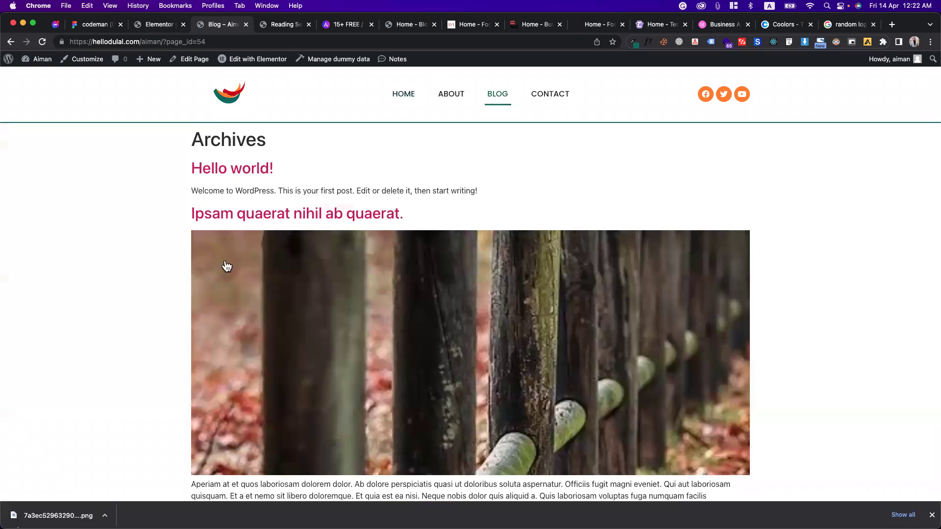
scroll(409, 313, down, 15)
scroll(408, 312, up, 15)
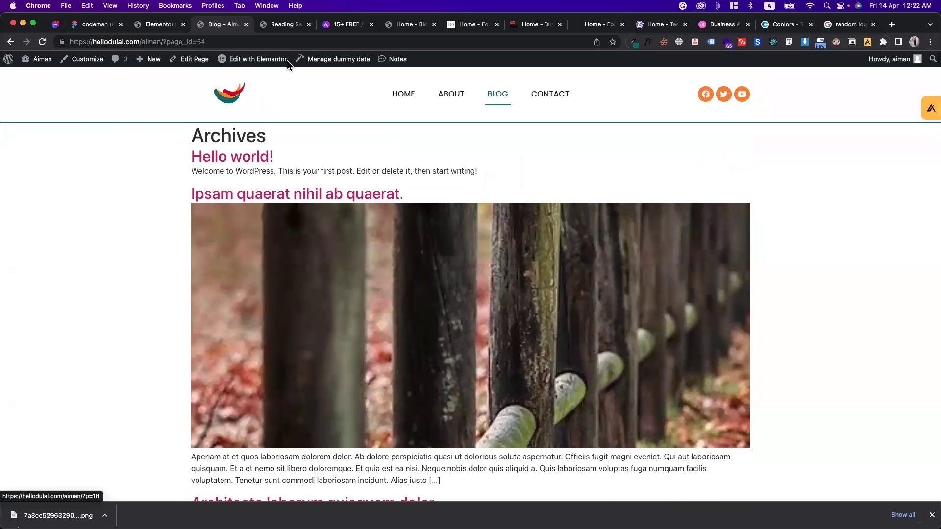
click(286, 30)
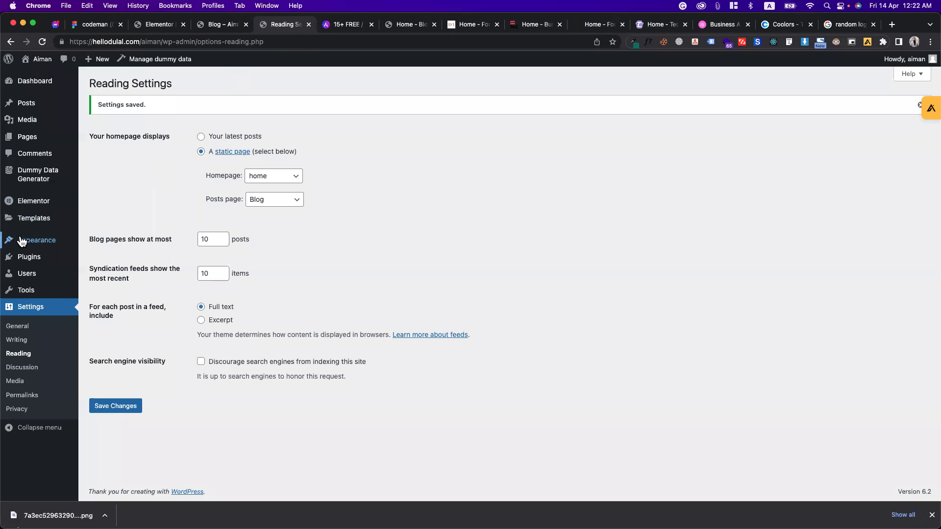
Step: Create a new Elementor template of type Archive named "blog archive"
mouse_move(42, 225)
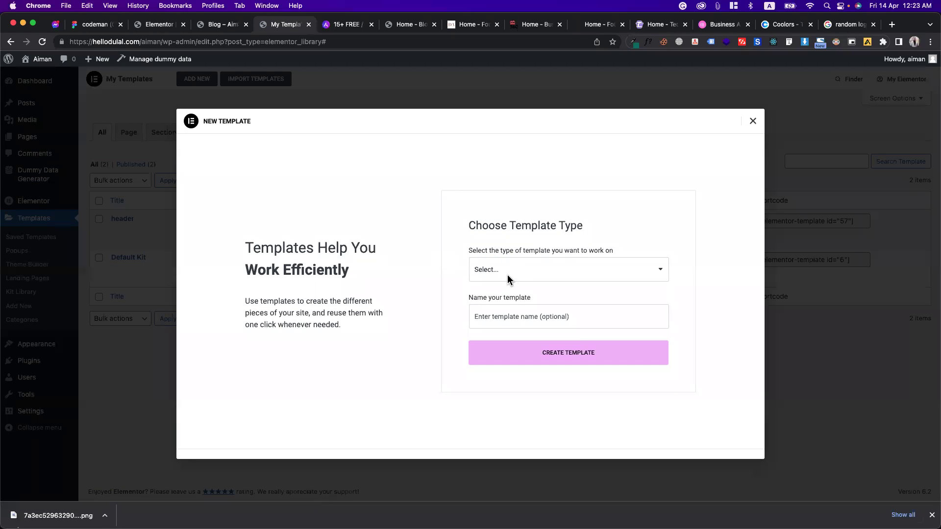
click(508, 275)
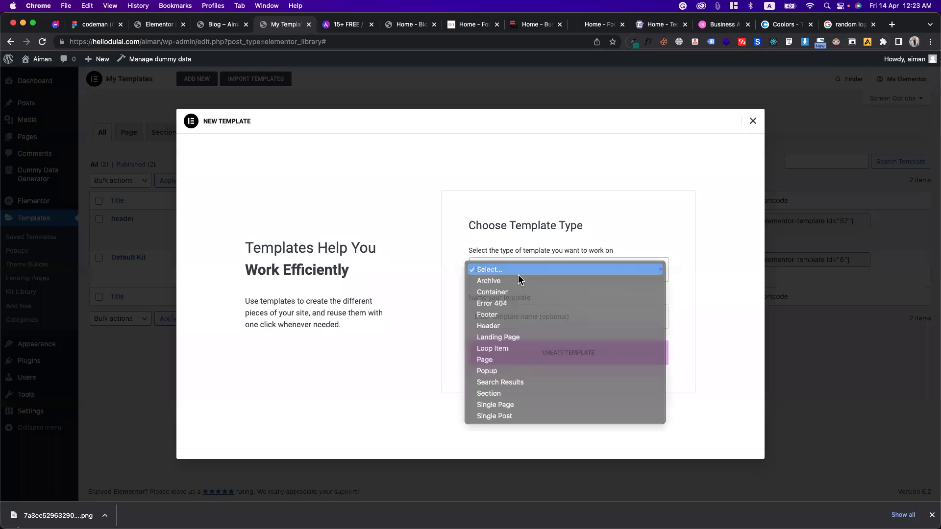
key(Escape)
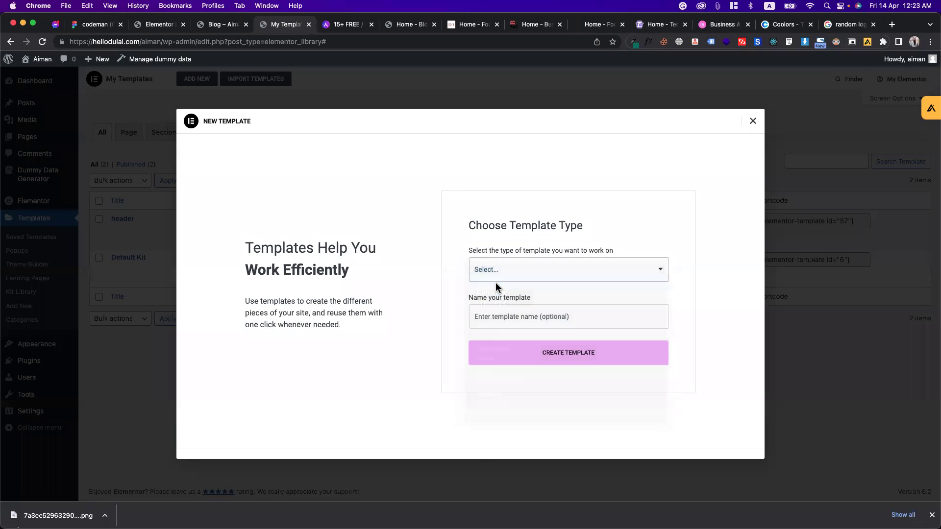
click(491, 318)
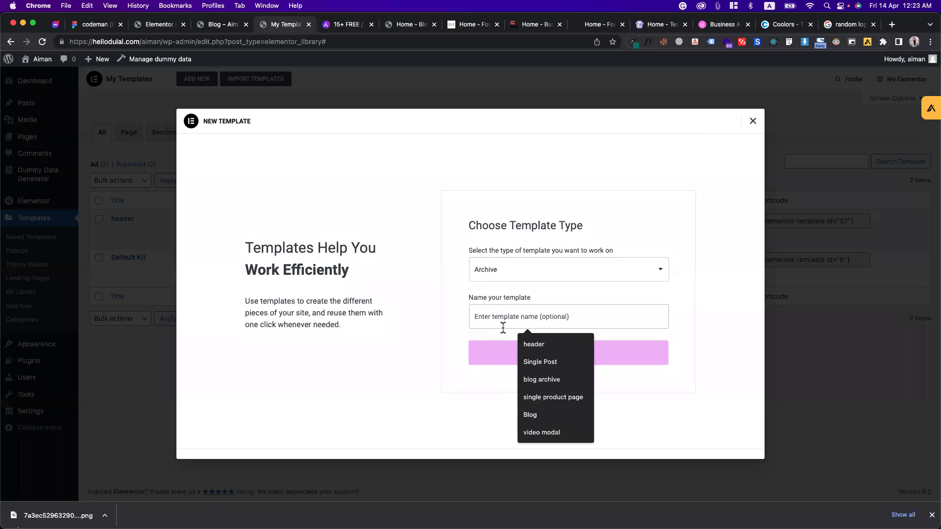
click(529, 381)
click(504, 350)
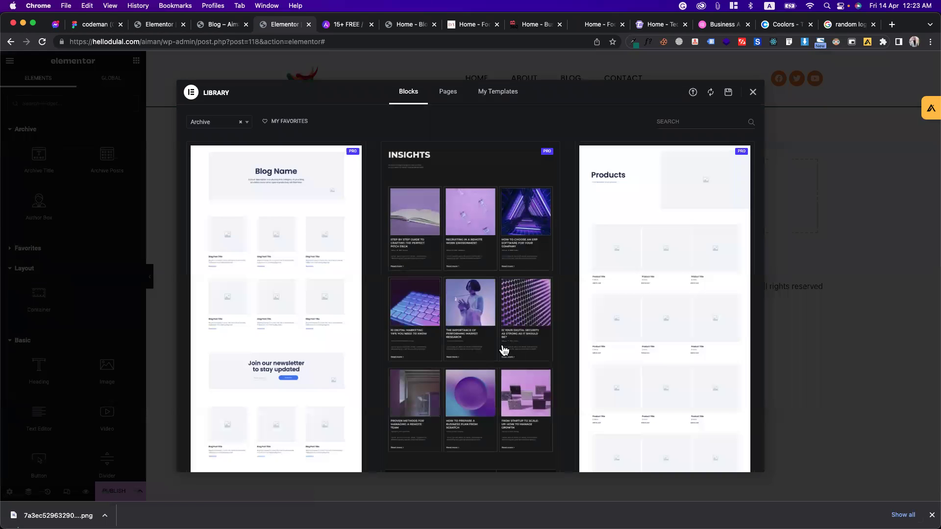
Step: Browse the ready-made Archive block designs in the template library
scroll(503, 350, down, 3)
scroll(601, 343, down, 10)
scroll(516, 325, up, 10)
scroll(515, 325, up, 3)
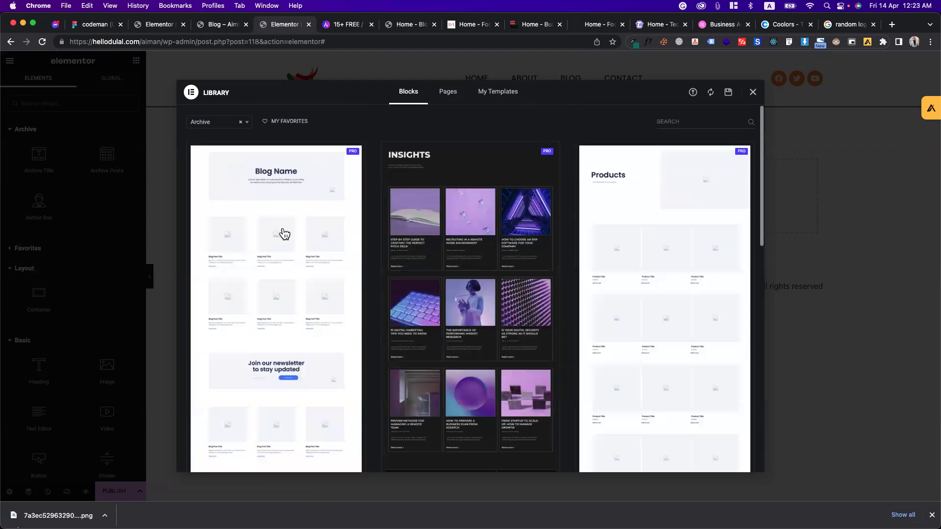
Step: Dismiss the block library and add an Archive Posts widget to the empty archive template
scroll(287, 313, down, 3)
scroll(338, 340, down, 5)
scroll(338, 340, up, 5)
scroll(339, 340, up, 5)
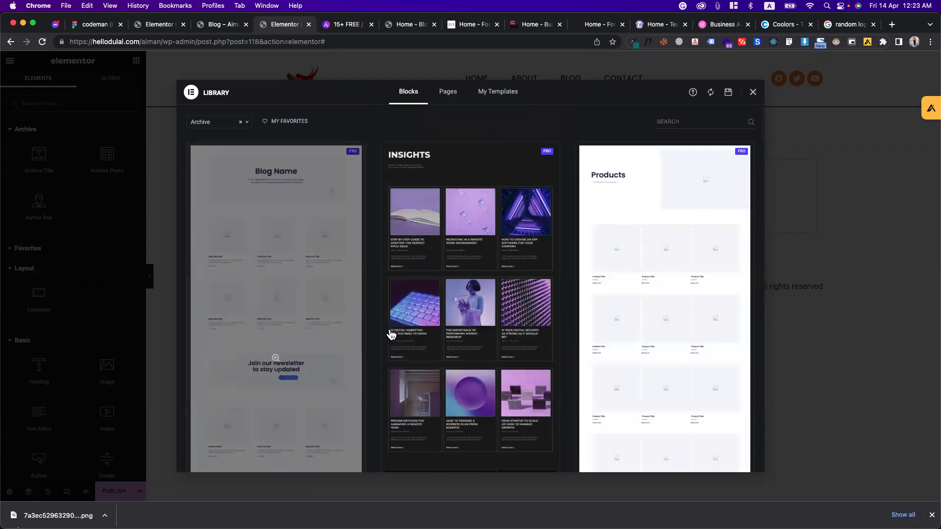
click(753, 93)
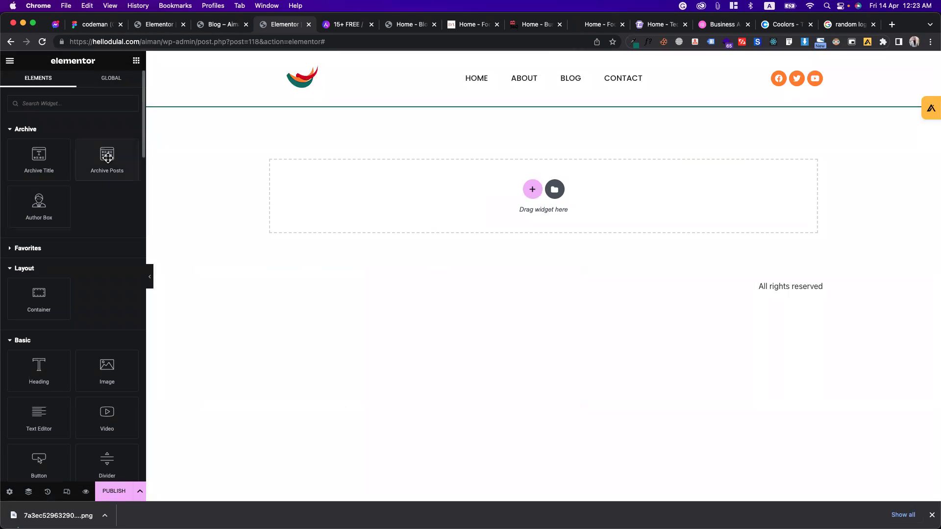
drag(106, 163, 346, 189)
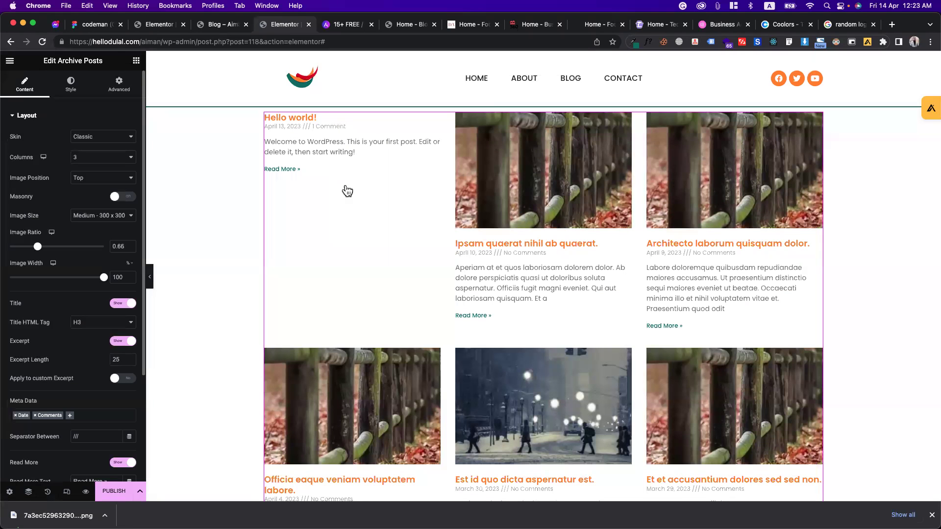
scroll(469, 231, down, 4)
scroll(469, 228, down, 8)
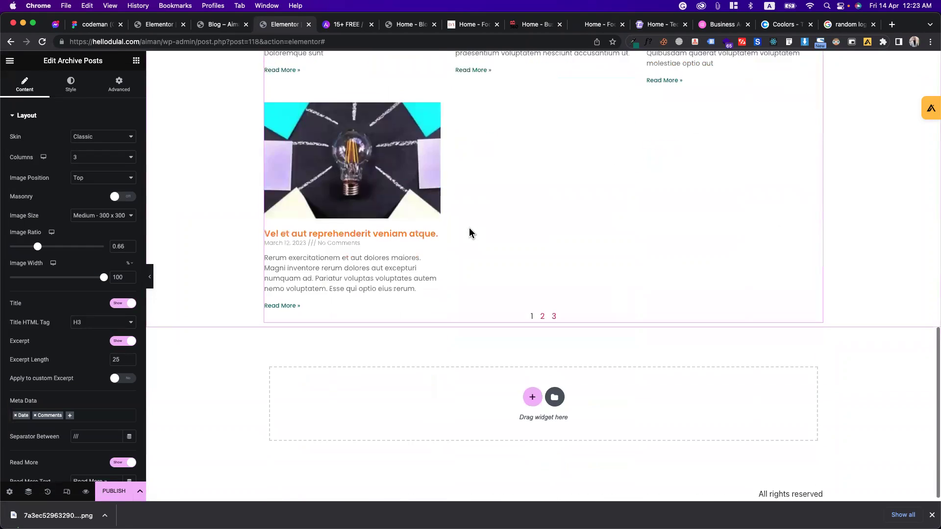
scroll(469, 230, up, 11)
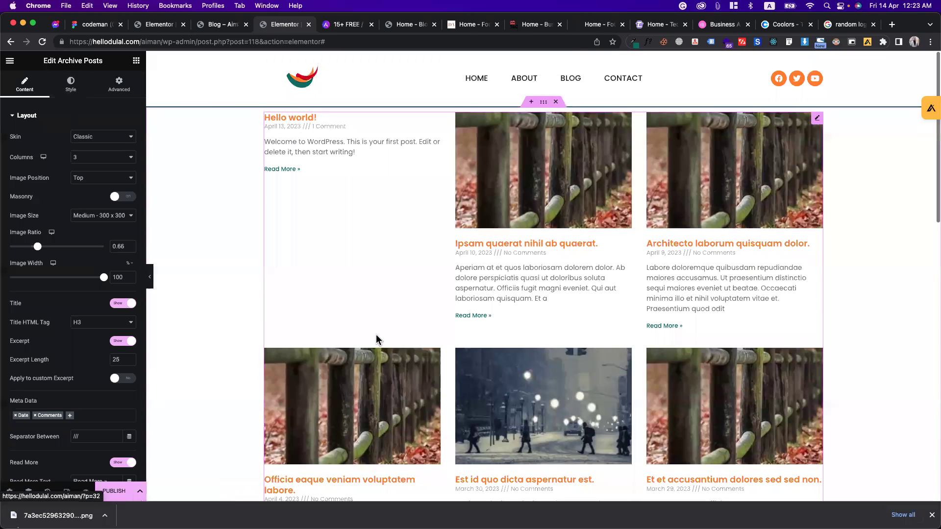
Step: Find the Archive Title widget and place it above the archive posts grid
click(136, 61)
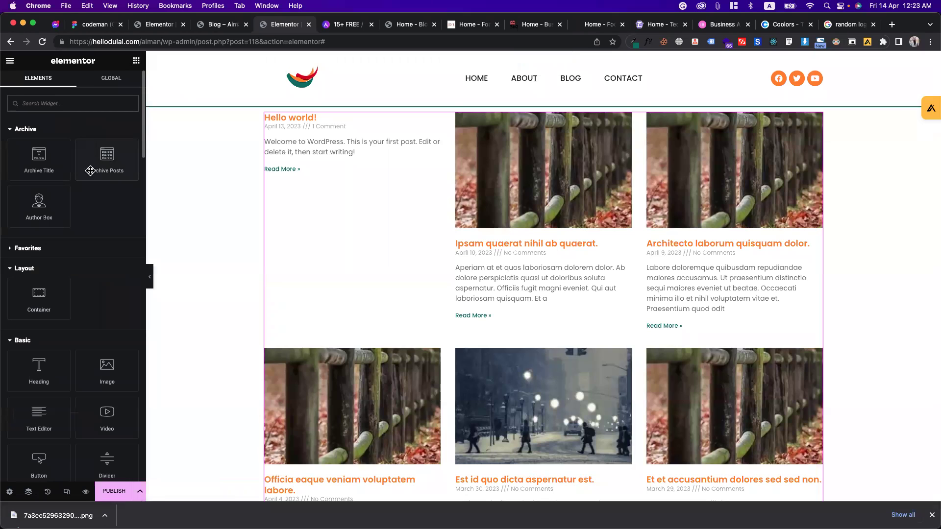
scroll(117, 308, down, 4)
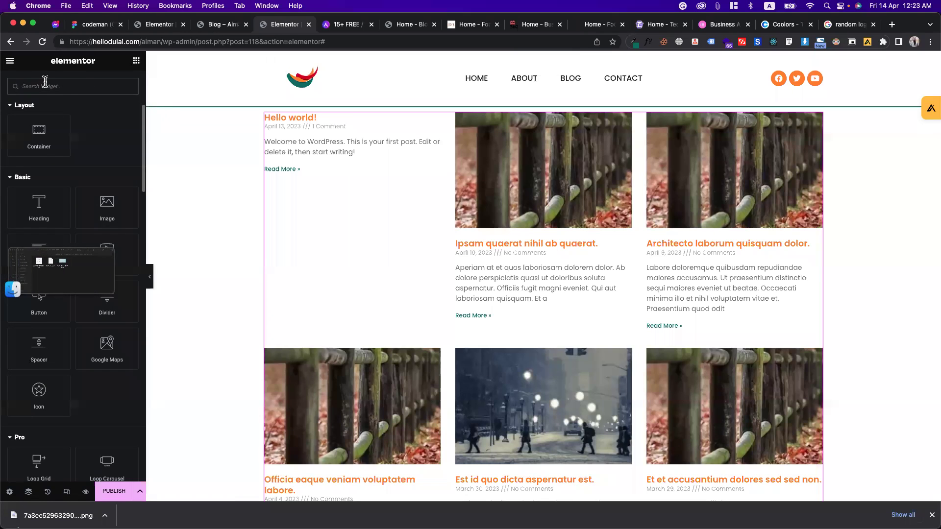
text(post)
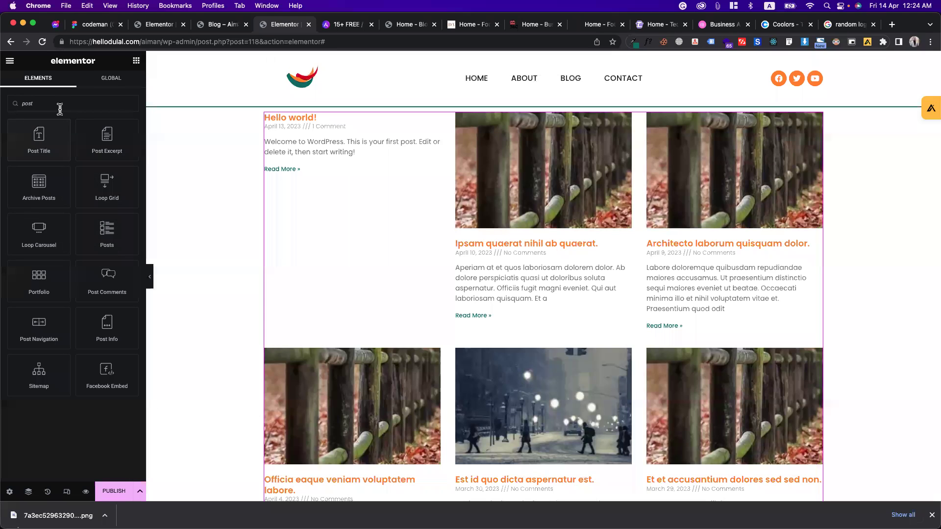
key(BackSpace)
key(BackSpace)
key(BackSpace)
key(BackSpace)
text(ar)
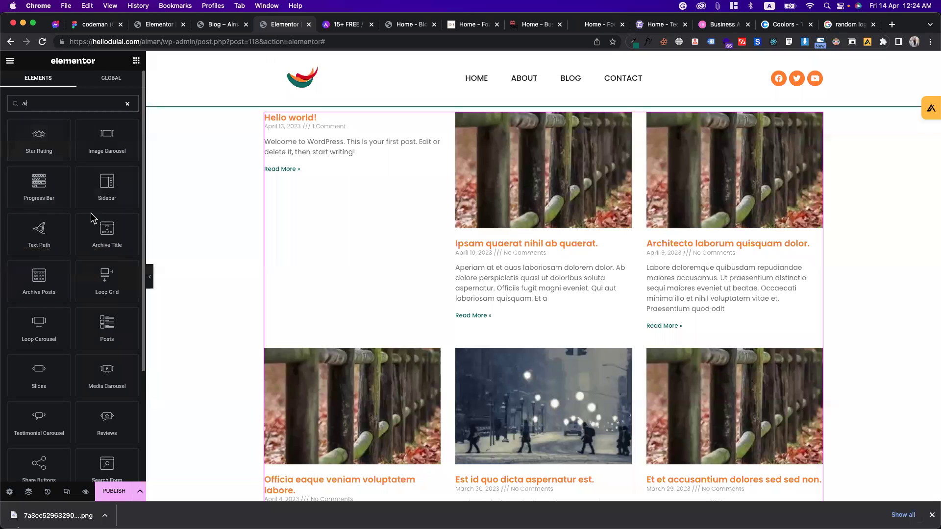
drag(107, 241, 400, 129)
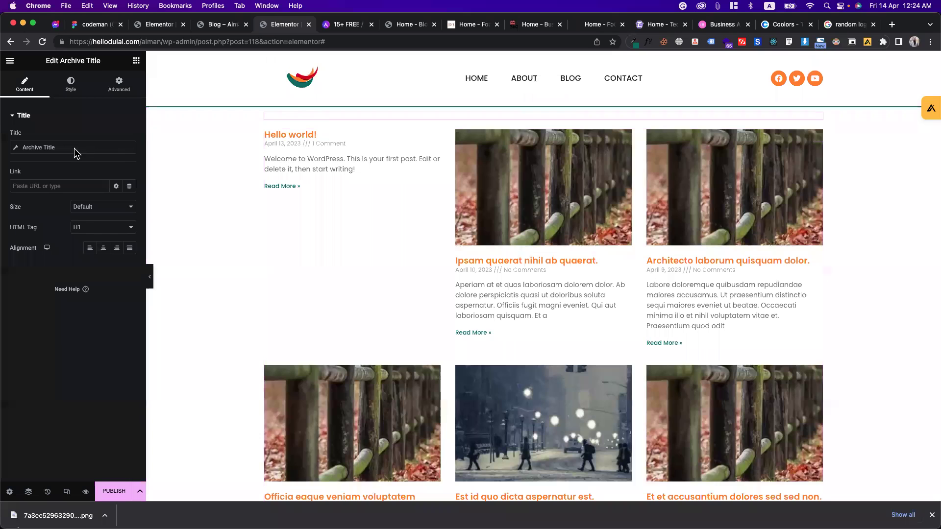
Step: Turn off Include Context for the Archive Title's dynamic title
click(49, 147)
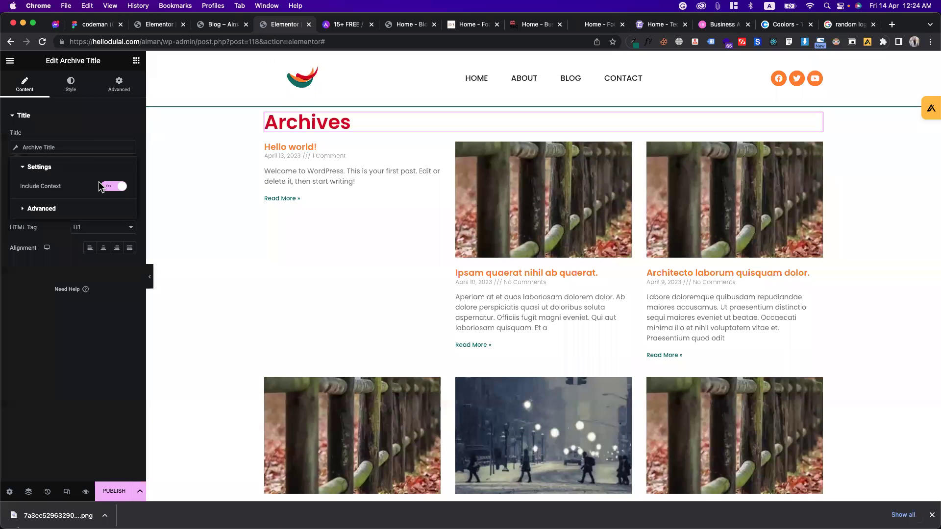
click(114, 187)
click(114, 187)
click(113, 187)
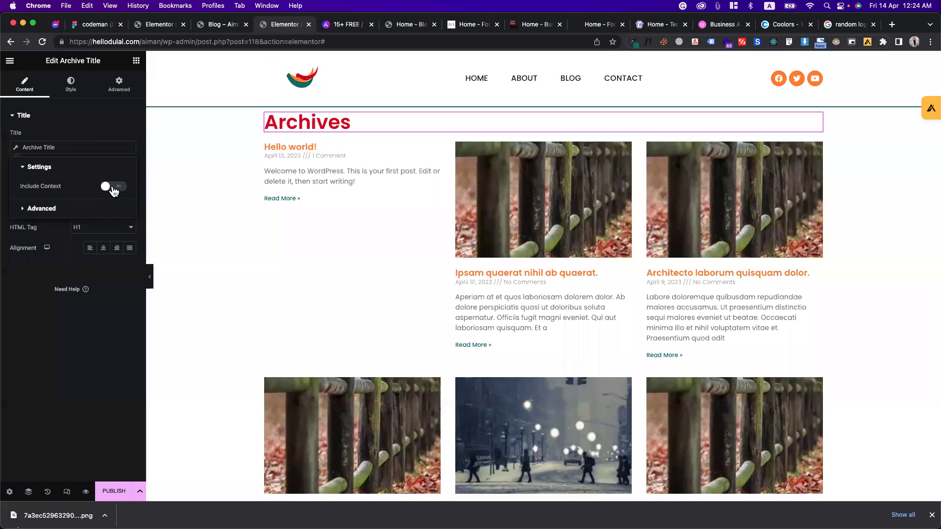
click(30, 211)
click(36, 138)
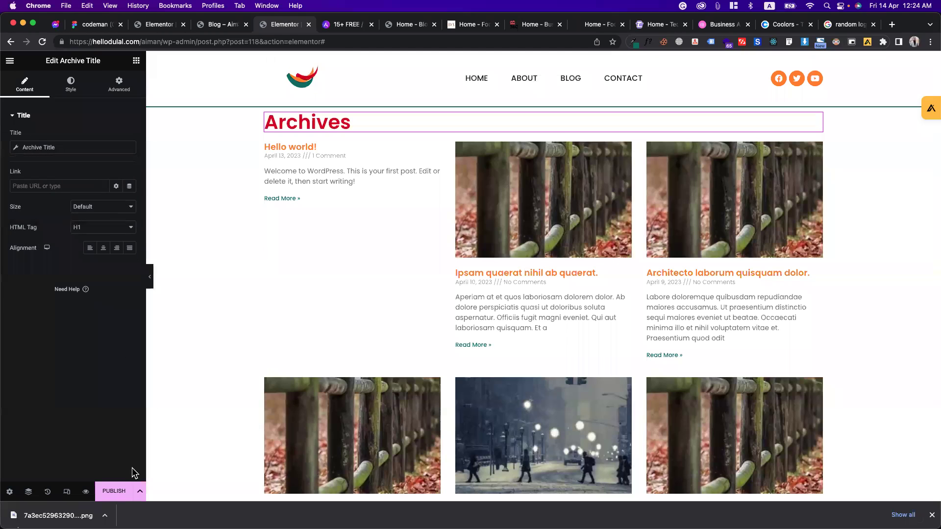
Step: Publish the template with a display condition that includes All Archives
click(121, 490)
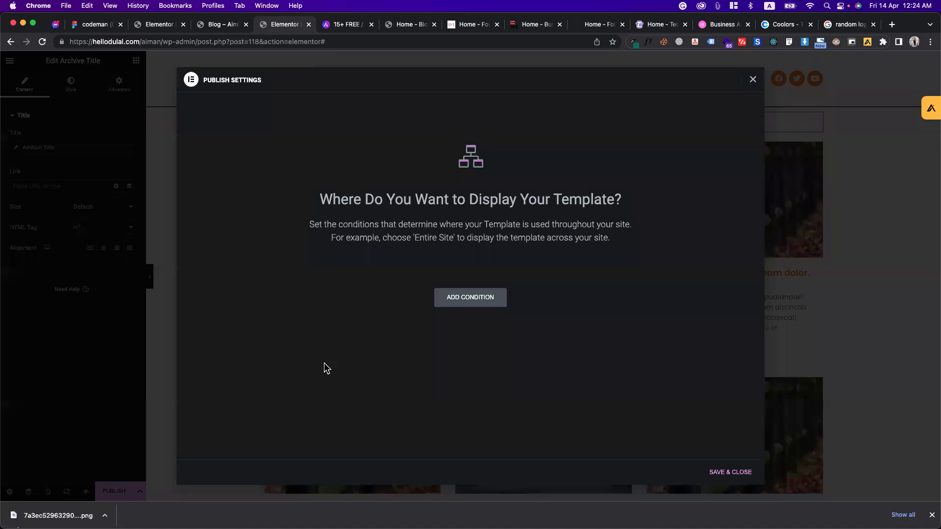
click(460, 304)
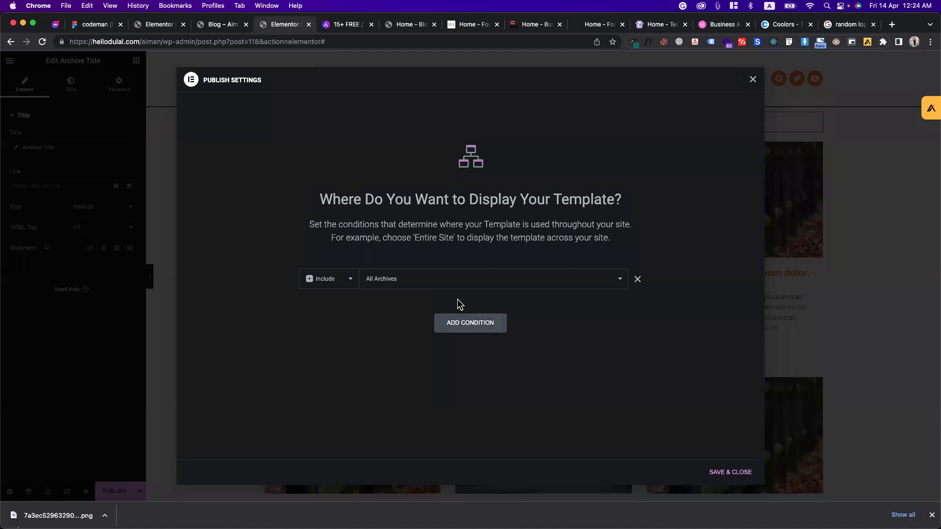
click(404, 283)
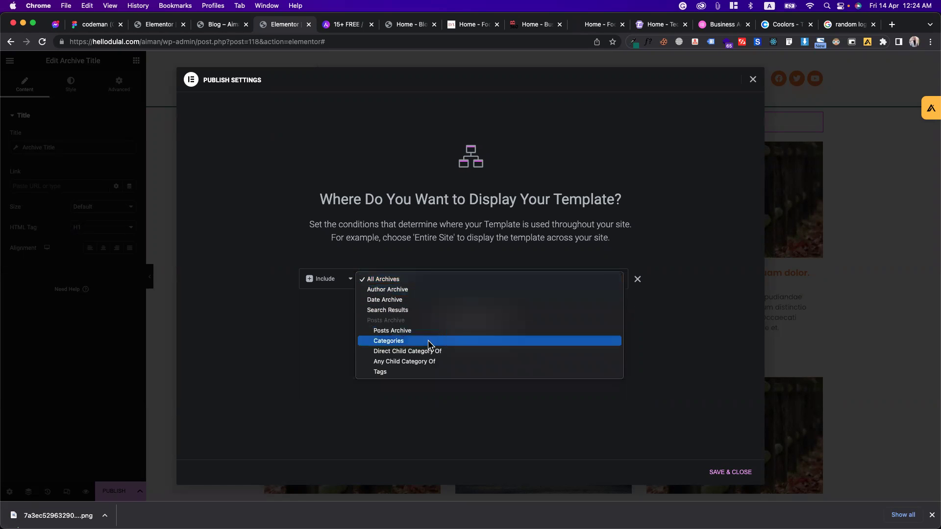
click(316, 334)
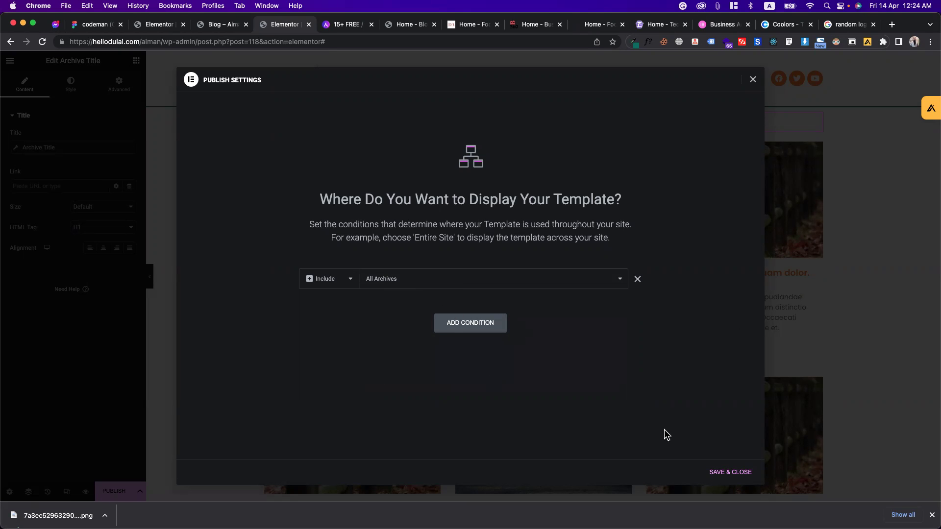
click(728, 473)
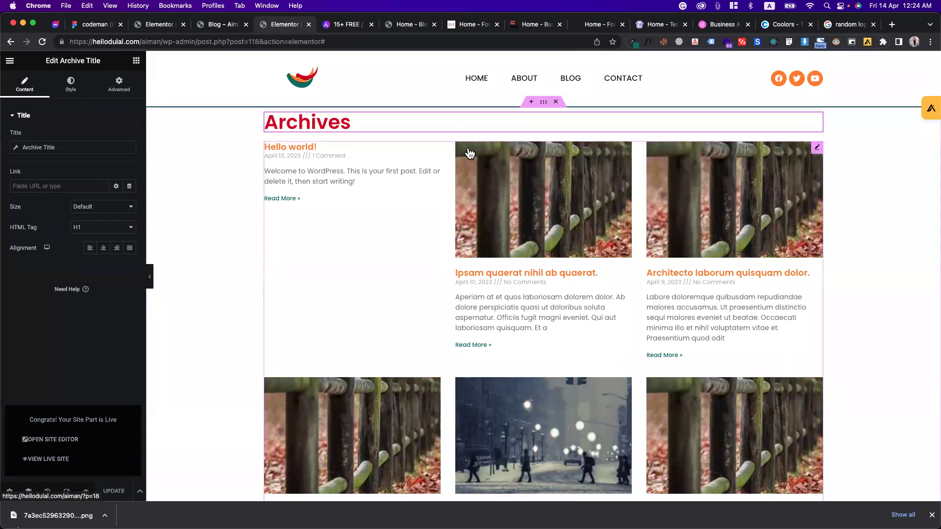
Step: Reload the live Blog page and review how its posts are laid out
click(407, 30)
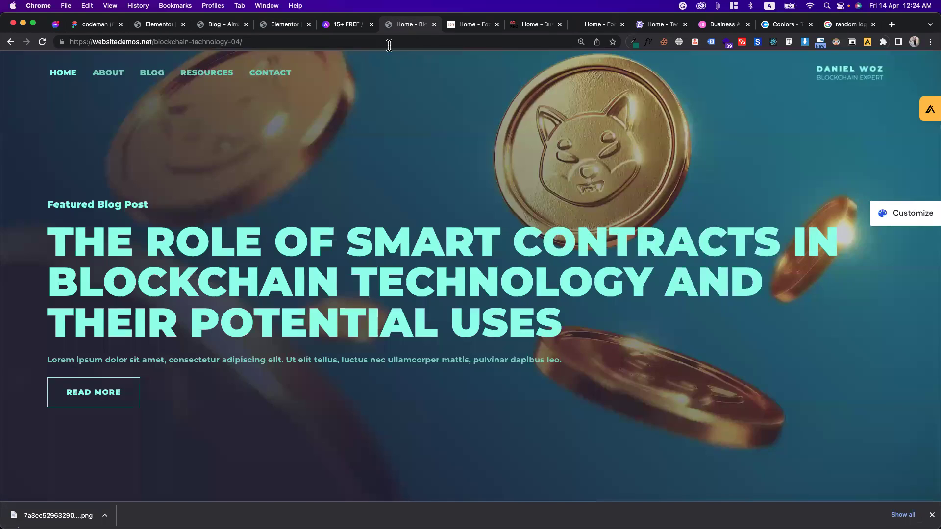
click(219, 30)
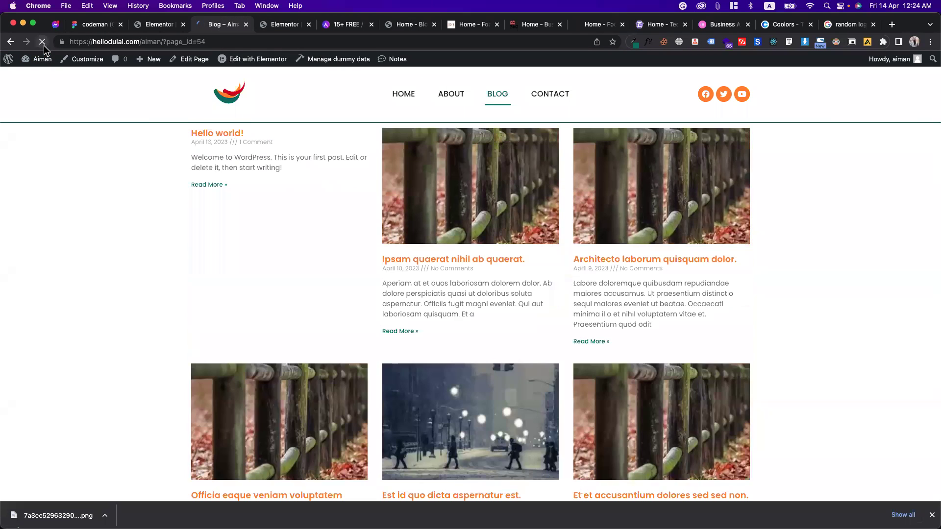
scroll(396, 317, down, 12)
scroll(395, 319, up, 10)
scroll(395, 321, up, 3)
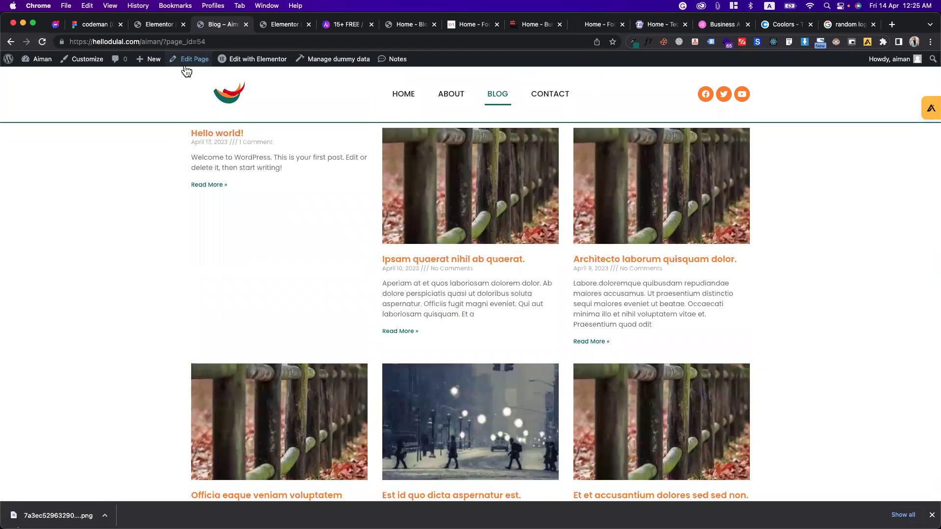
Step: Open the post "Ipsam quaerat nihil ab quaerat." and check its repudiandae tag archive's title and posts
click(448, 264)
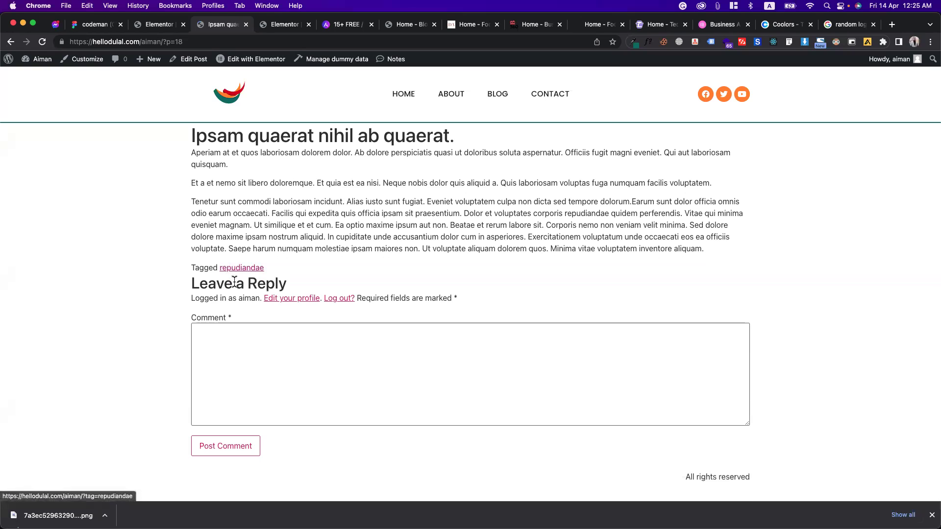
click(243, 268)
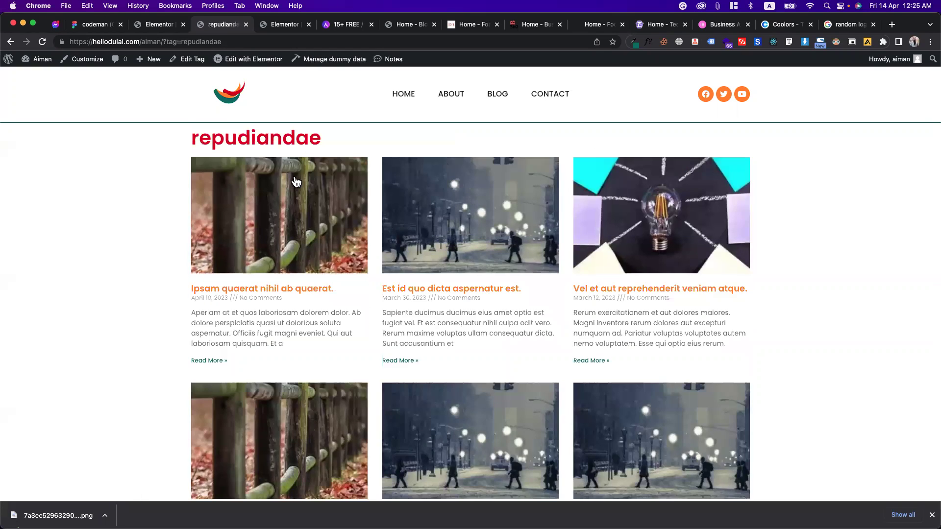
drag(321, 142, 192, 147)
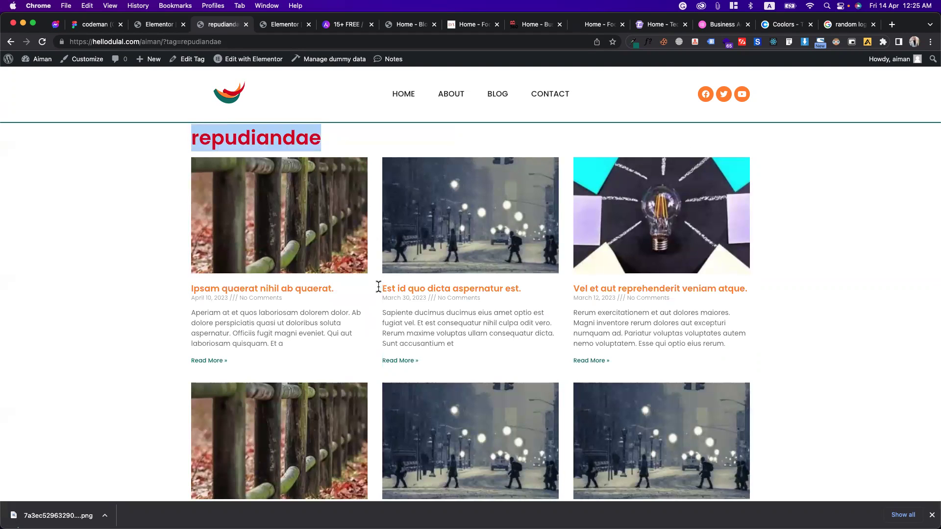
scroll(378, 290, down, 8)
scroll(378, 290, up, 8)
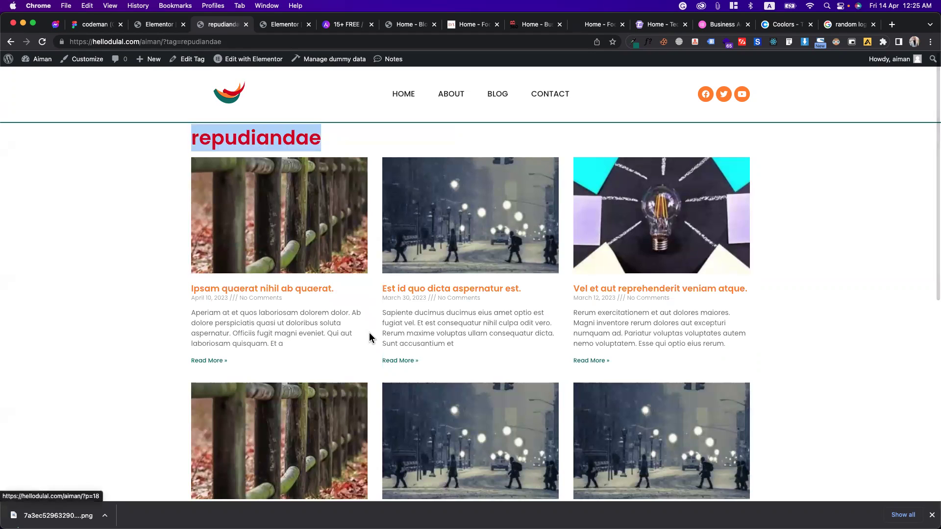
Step: Go from the live site to the WordPress dashboard and open the menu editor
click(167, 25)
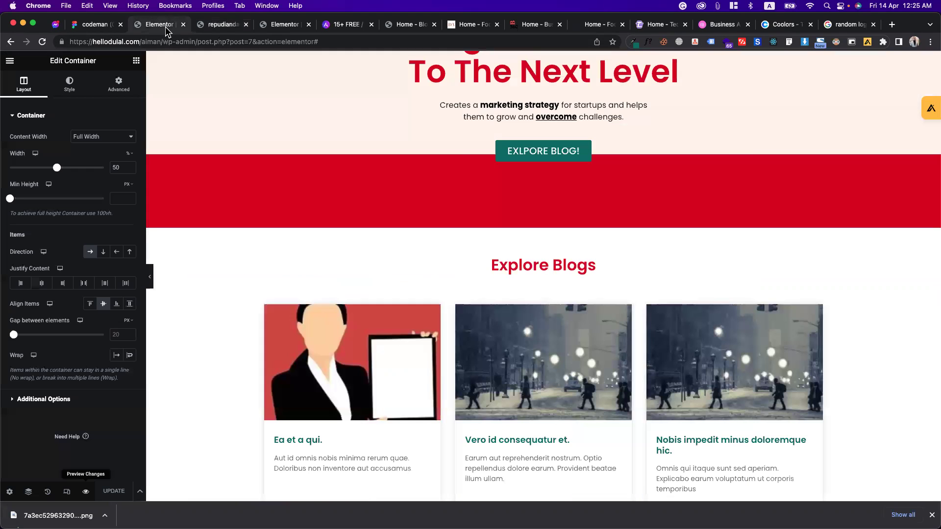
click(276, 25)
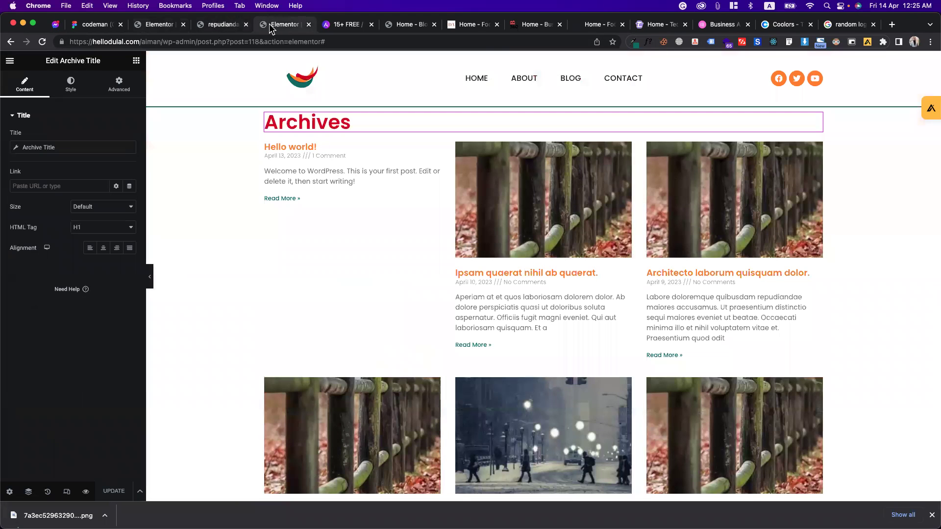
click(233, 27)
mouse_move(43, 60)
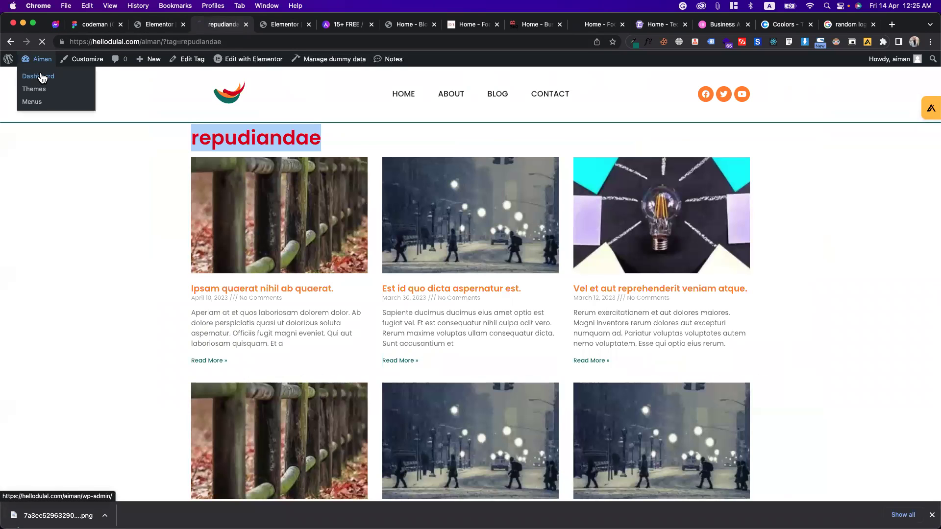
click(42, 77)
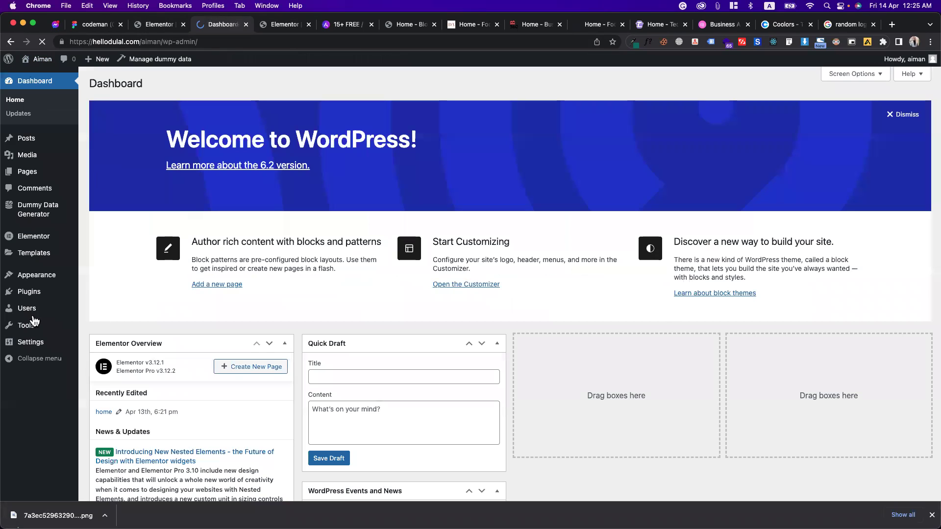
mouse_move(44, 275)
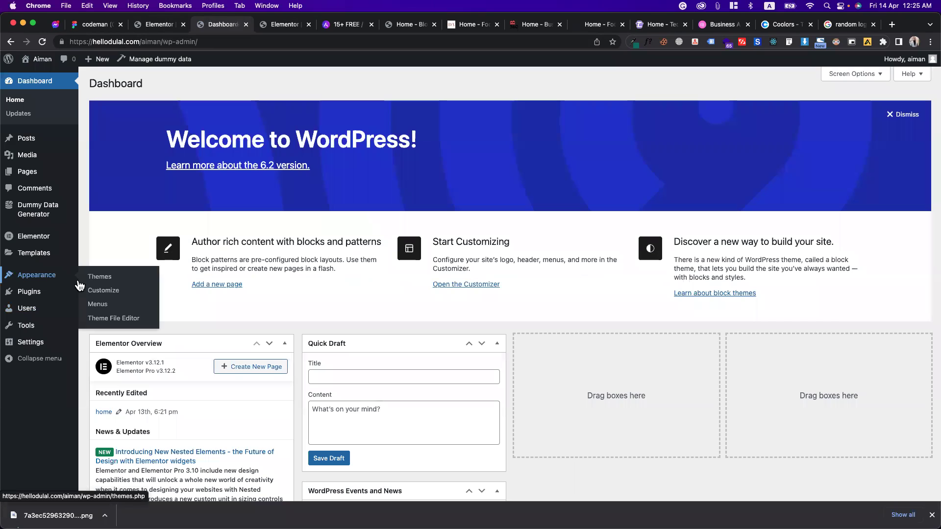
click(97, 306)
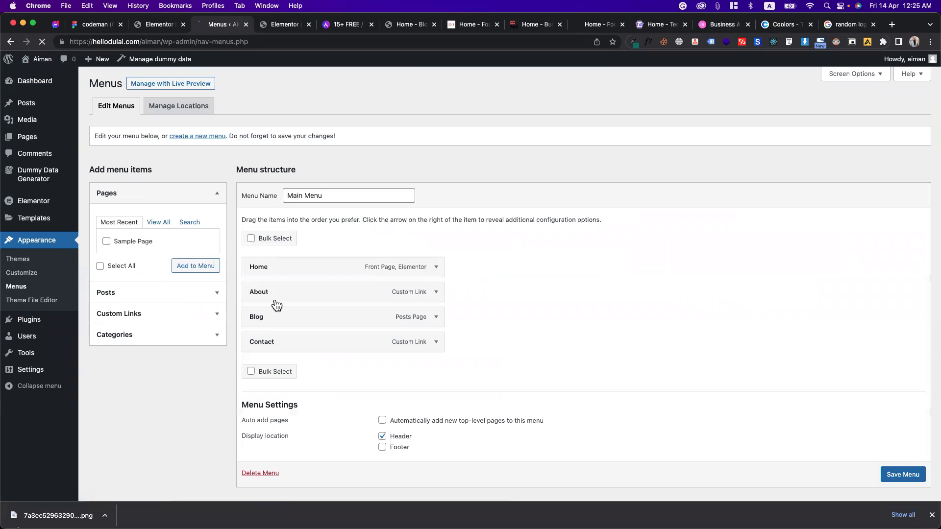
Step: Add the categories est, id, consequatur, sint and quis to Main Menu, leaving out Uncategorized
scroll(125, 320, down, 1)
click(130, 318)
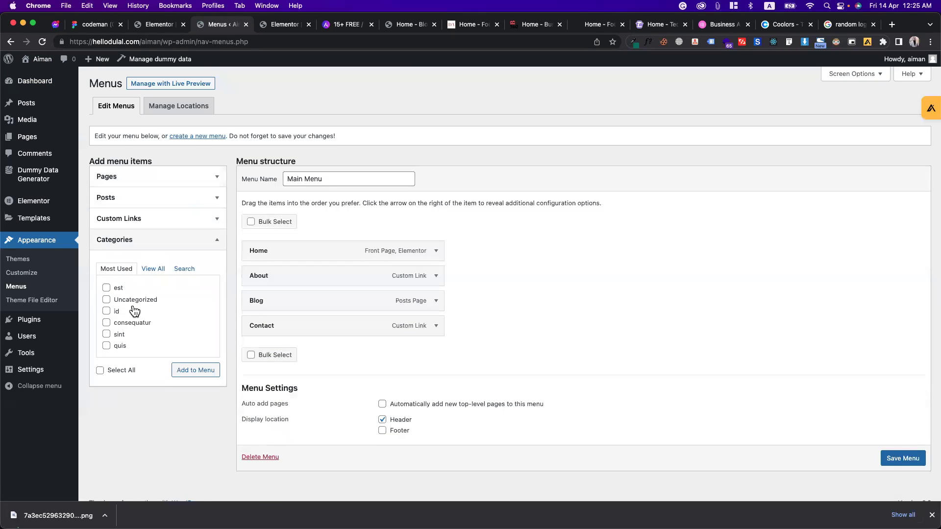
scroll(133, 311, down, 1)
click(100, 358)
click(107, 288)
click(178, 358)
Step: Nest the five category items as sub items under Blog, above Contact, and save the menu
drag(301, 346, 311, 330)
drag(299, 371, 317, 346)
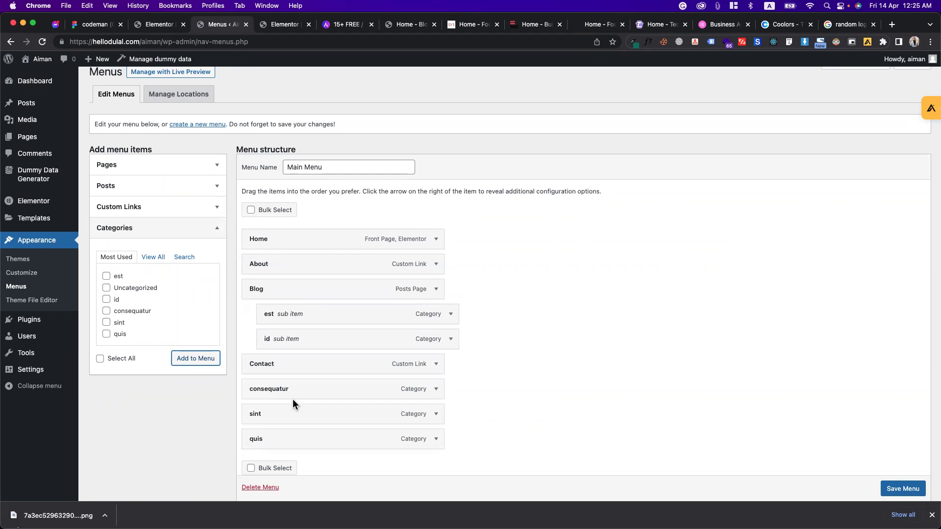
drag(295, 381, 316, 363)
drag(280, 402, 292, 379)
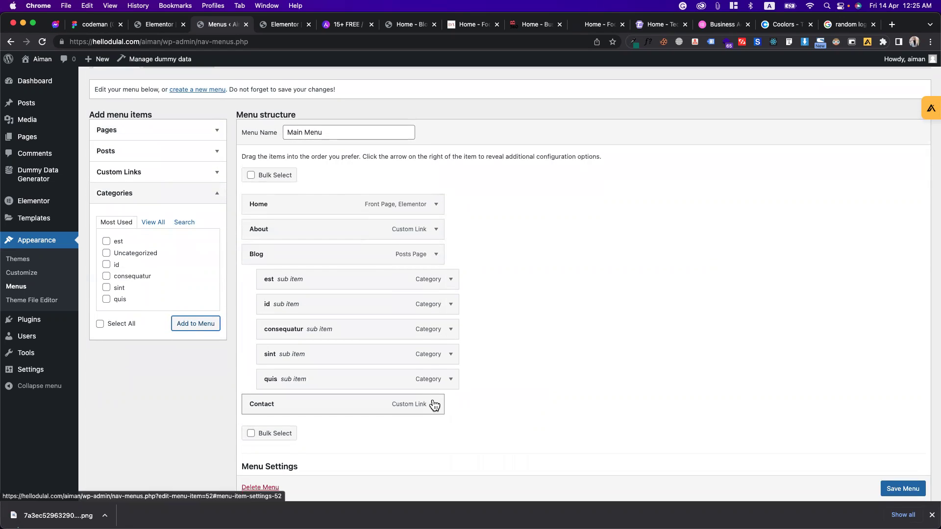
scroll(825, 447, down, 2)
click(899, 485)
scroll(896, 485, down, 1)
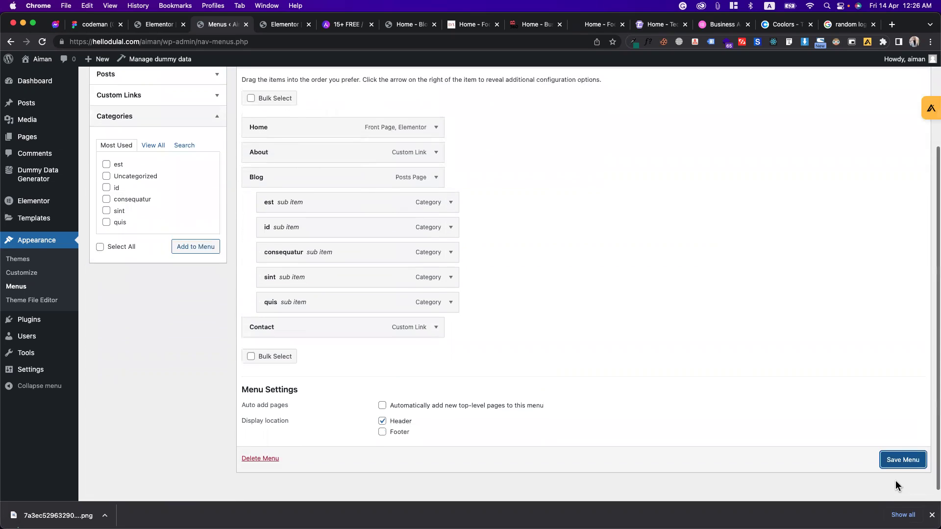
Step: Save Main Menu and open the live site in a new browser tab
click(903, 461)
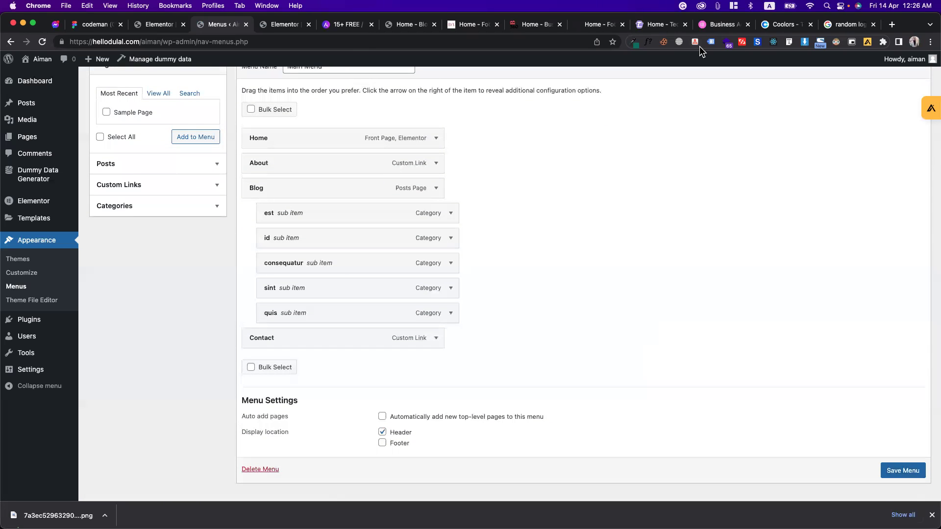
click(591, 29)
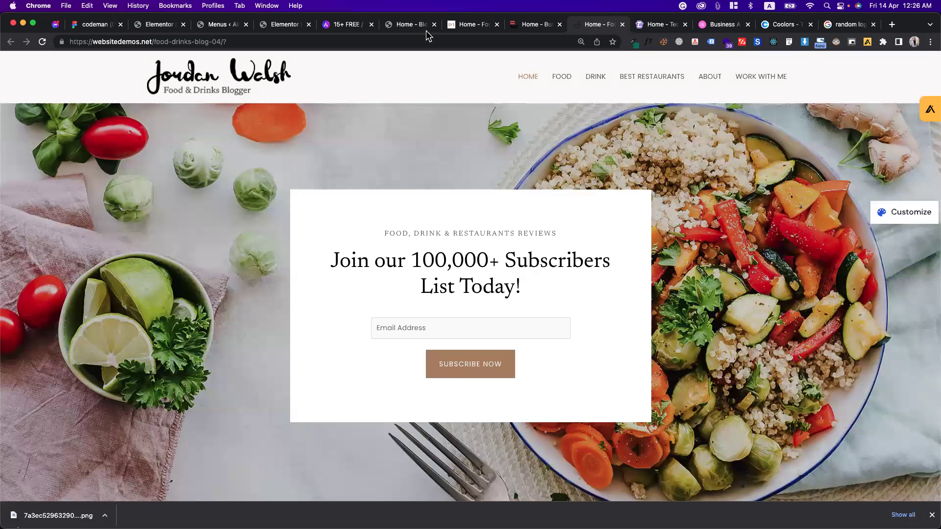
click(286, 26)
click(340, 26)
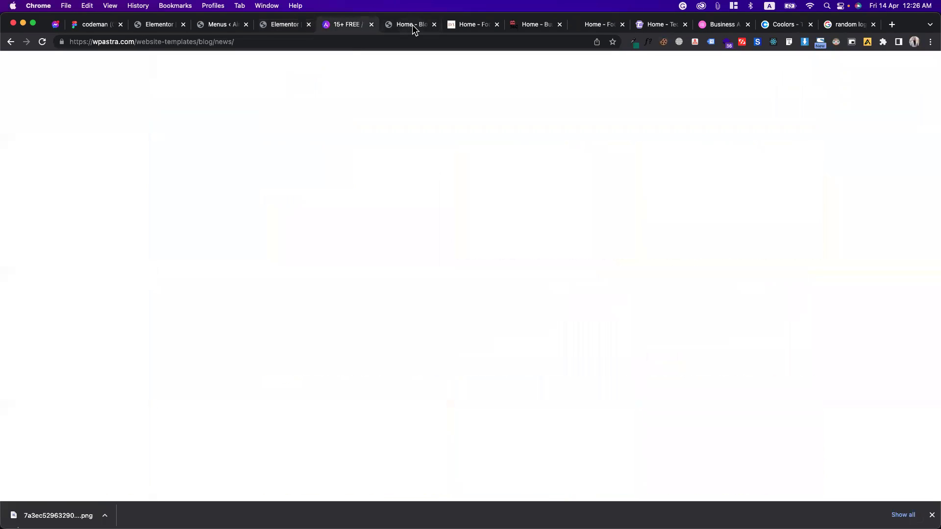
click(265, 28)
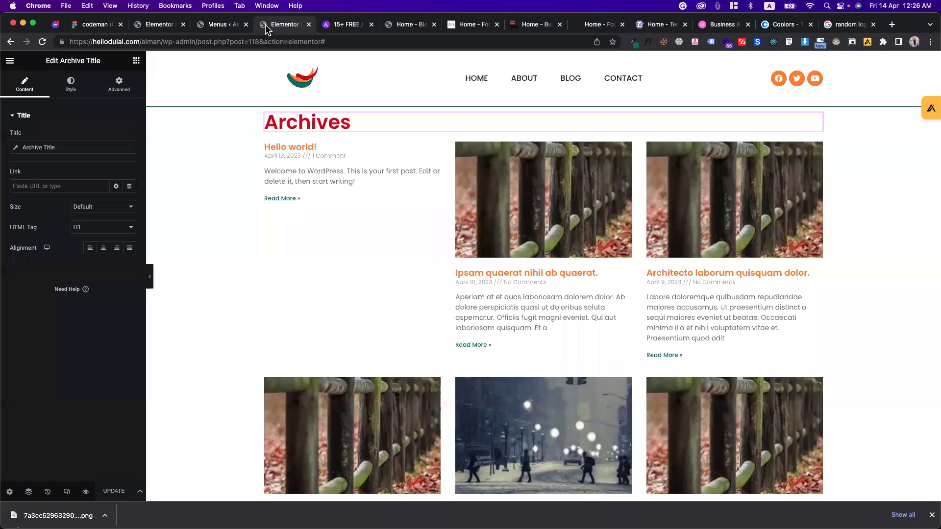
click(214, 24)
mouse_move(54, 69)
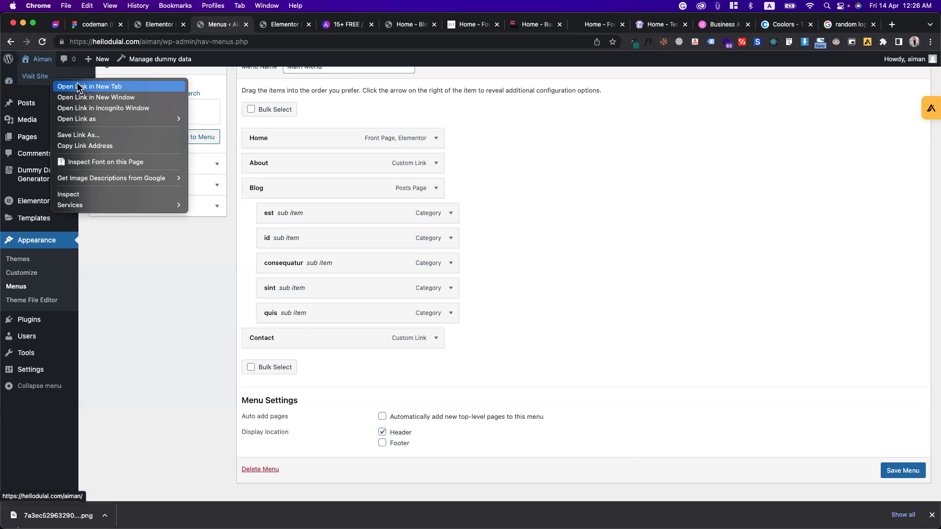
click(74, 87)
click(276, 29)
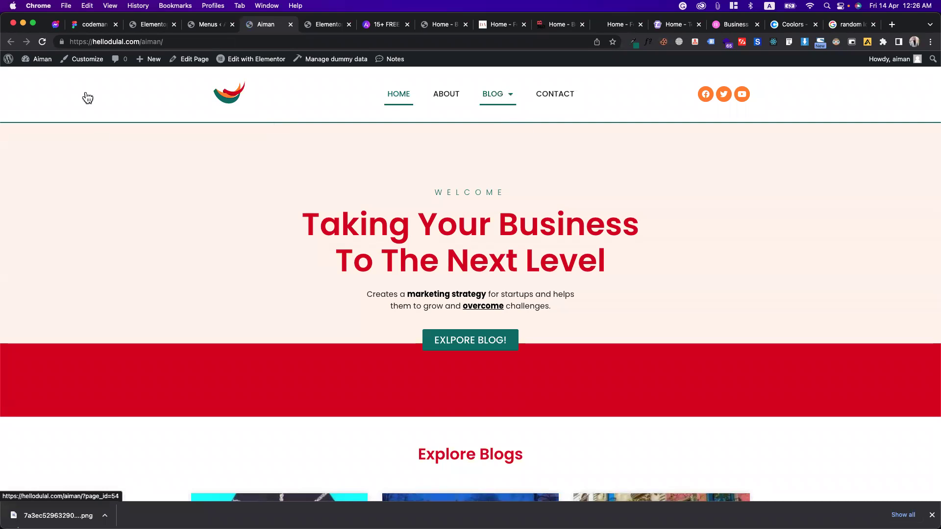
click(300, 40)
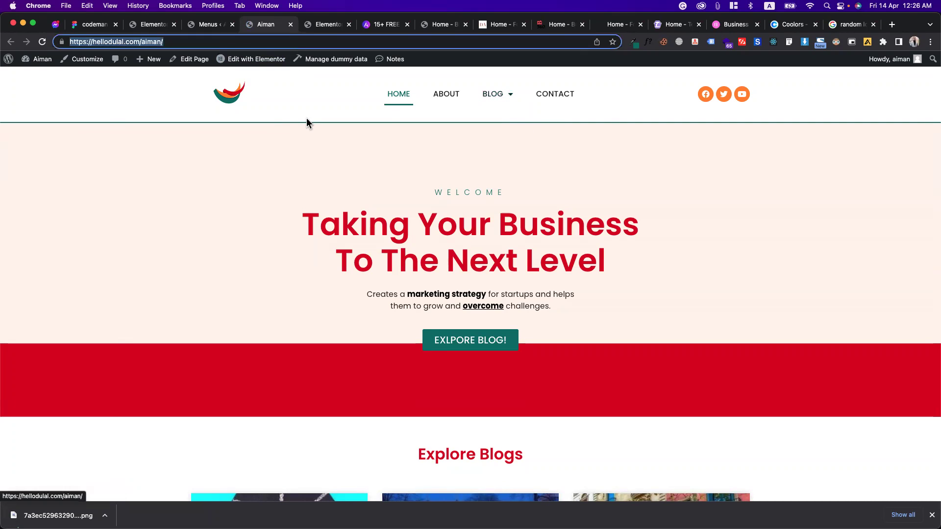
click(602, 119)
Step: Open the quis and est category archives from the Blog submenu and check their titles and posts
mouse_move(506, 99)
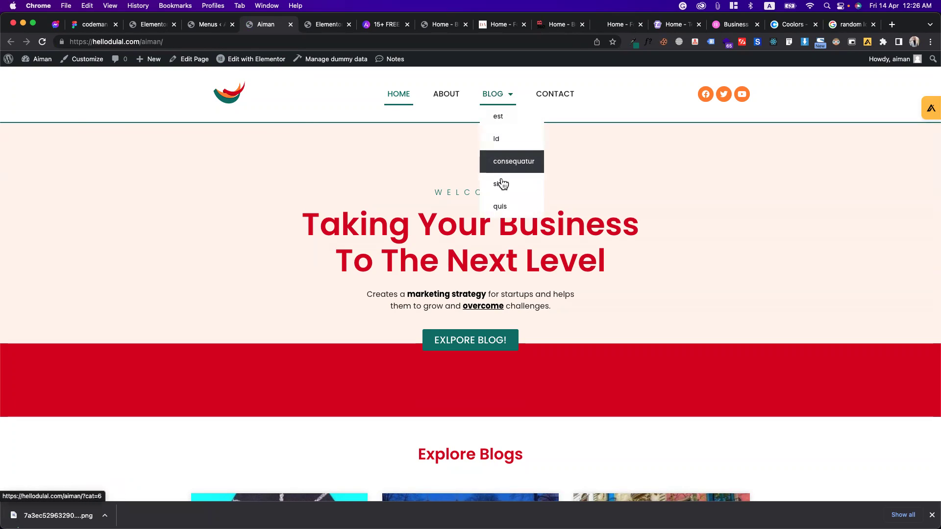
click(501, 206)
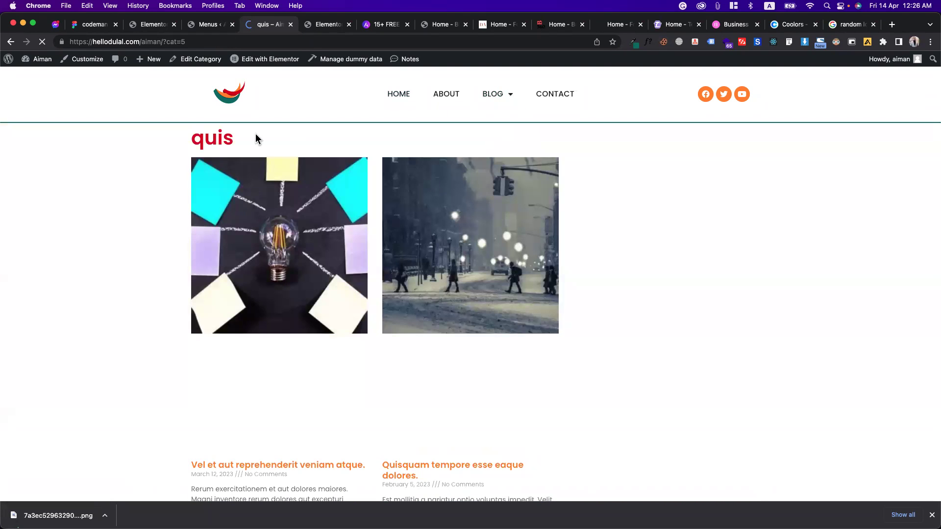
double_click(197, 144)
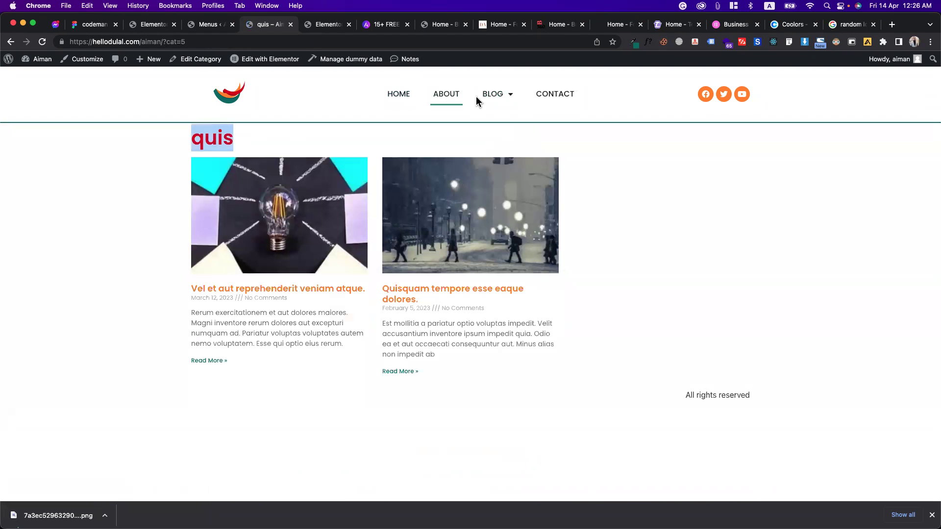
click(504, 118)
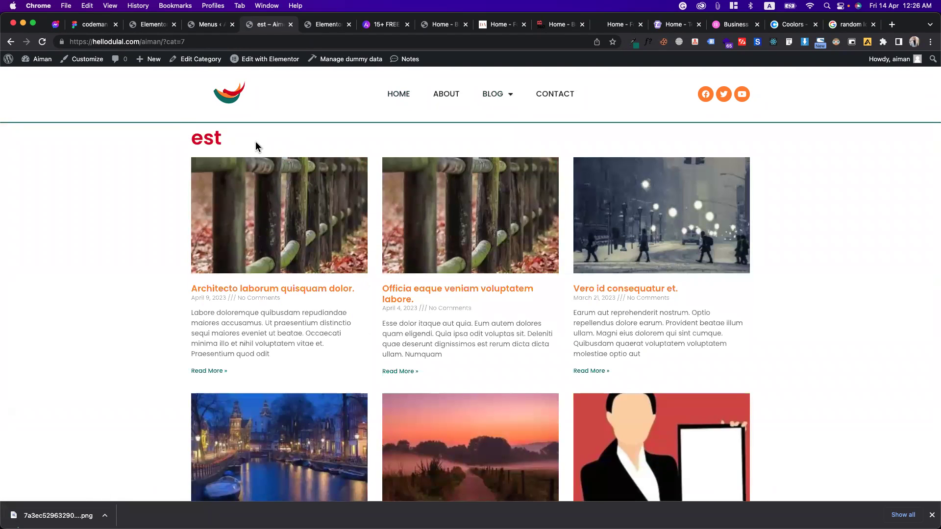
scroll(248, 286, down, 5)
scroll(249, 286, up, 5)
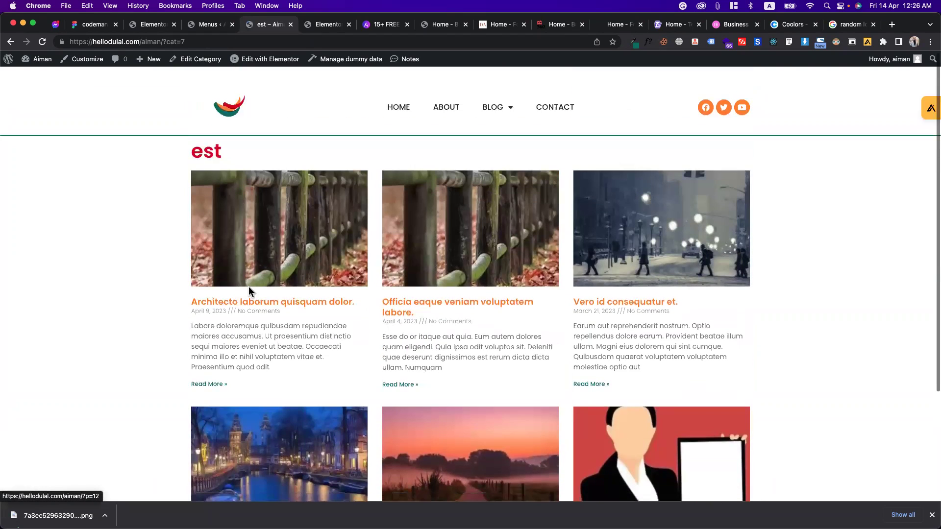
Step: Turn on Include Context for the Archive Title in the Elementor archive template and update the template
click(152, 24)
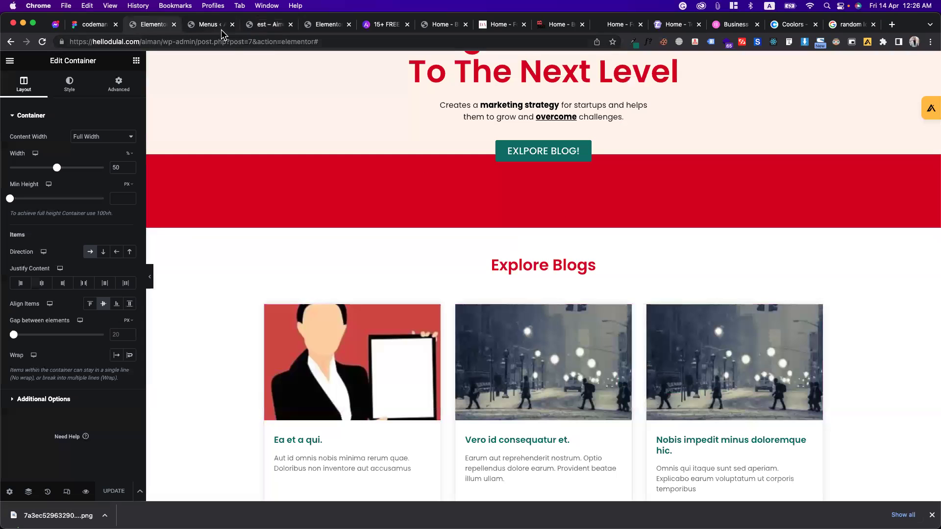
click(324, 24)
scroll(537, 221, down, 5)
scroll(538, 213, up, 5)
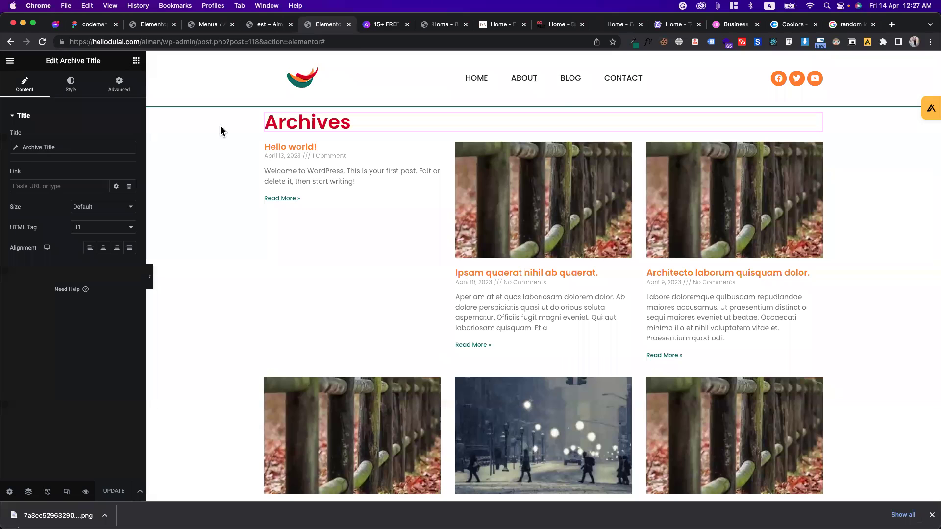
click(59, 147)
click(42, 185)
click(41, 172)
click(114, 186)
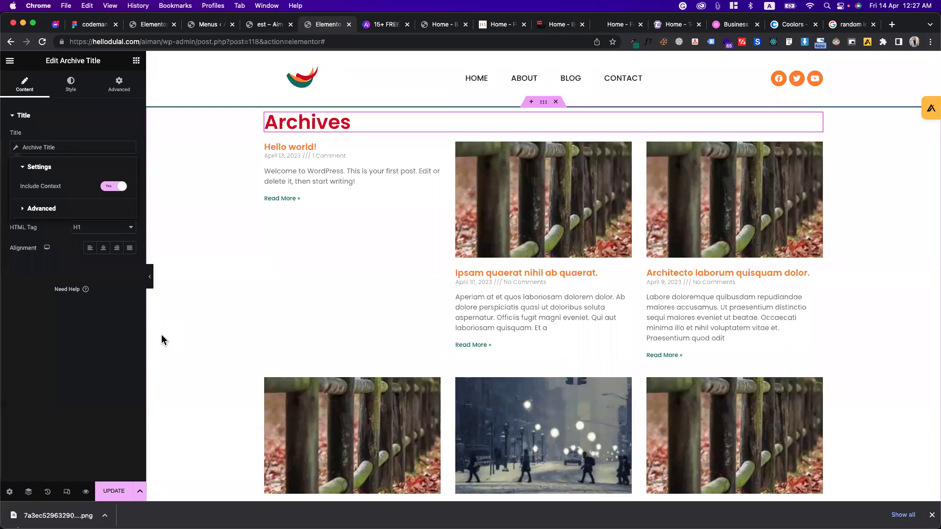
click(116, 491)
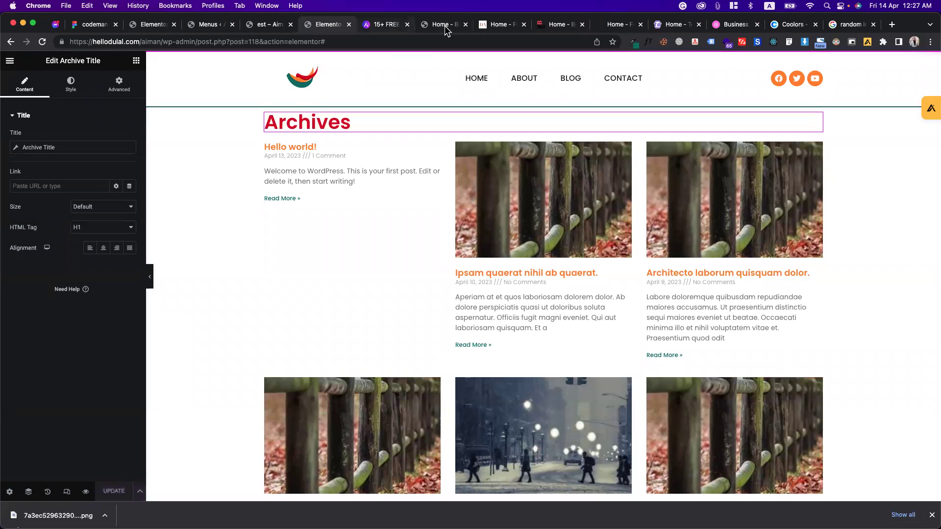
Step: Reload the est category archive on the live site and check the title format on the est, sint and id archives
click(439, 24)
click(328, 25)
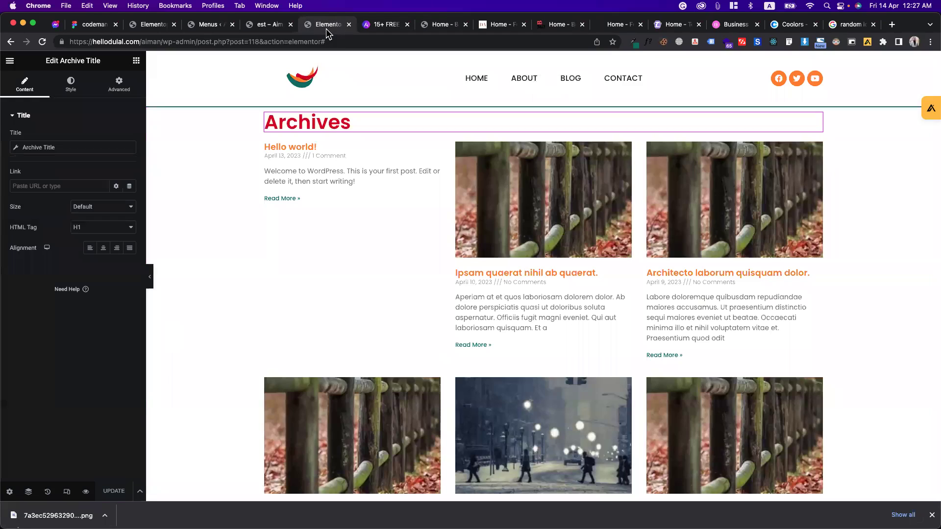
click(269, 25)
click(43, 42)
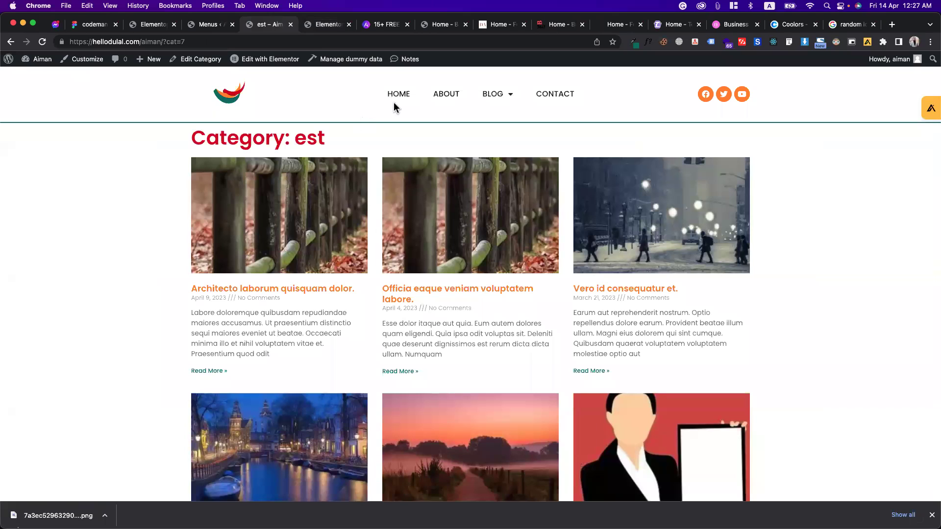
mouse_move(492, 93)
click(500, 185)
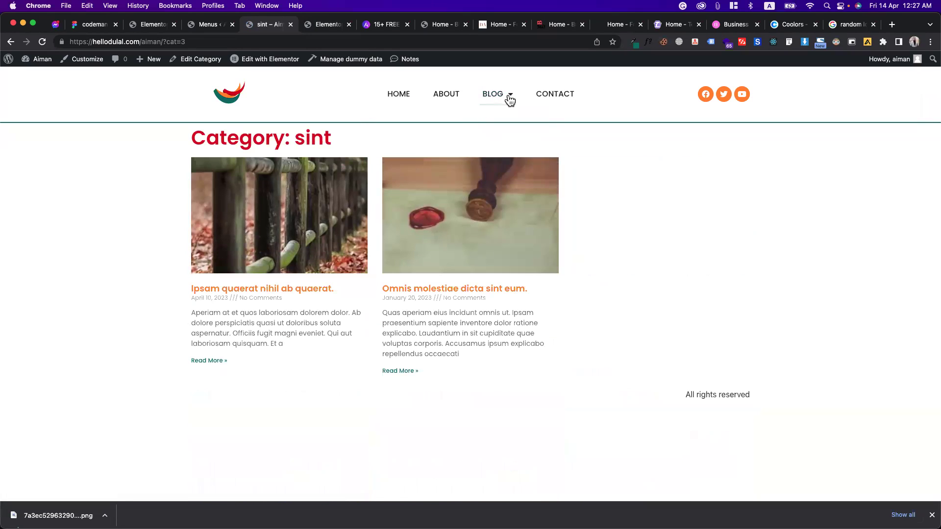
mouse_move(509, 96)
click(504, 146)
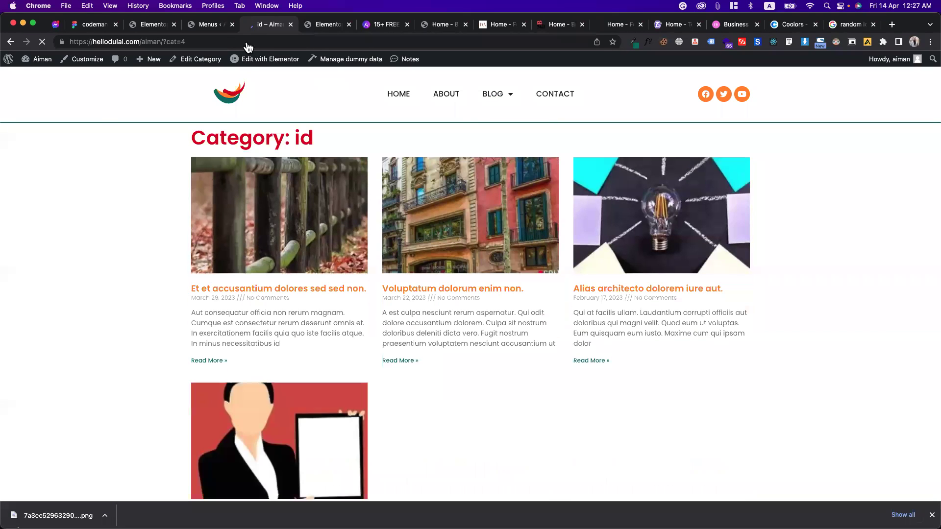
Step: Set the archive template's display condition to include Posts Archive and save it
click(325, 24)
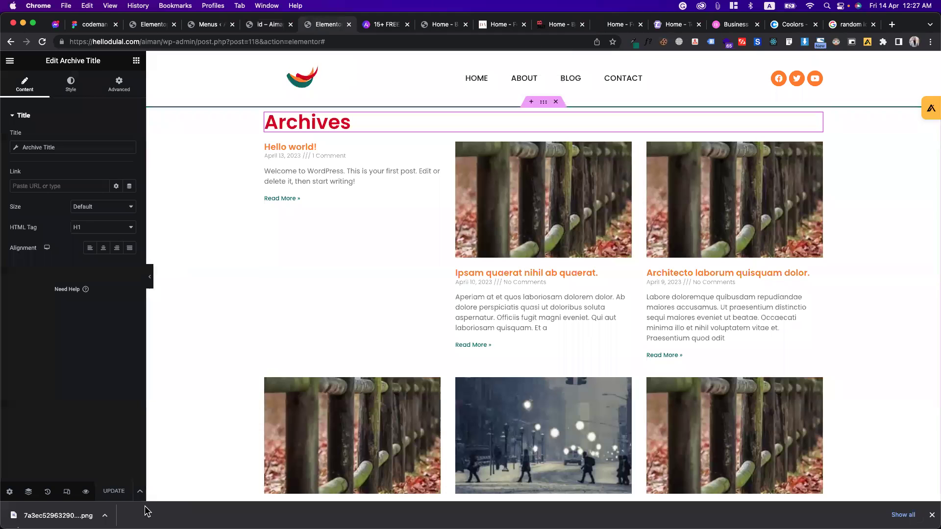
click(139, 492)
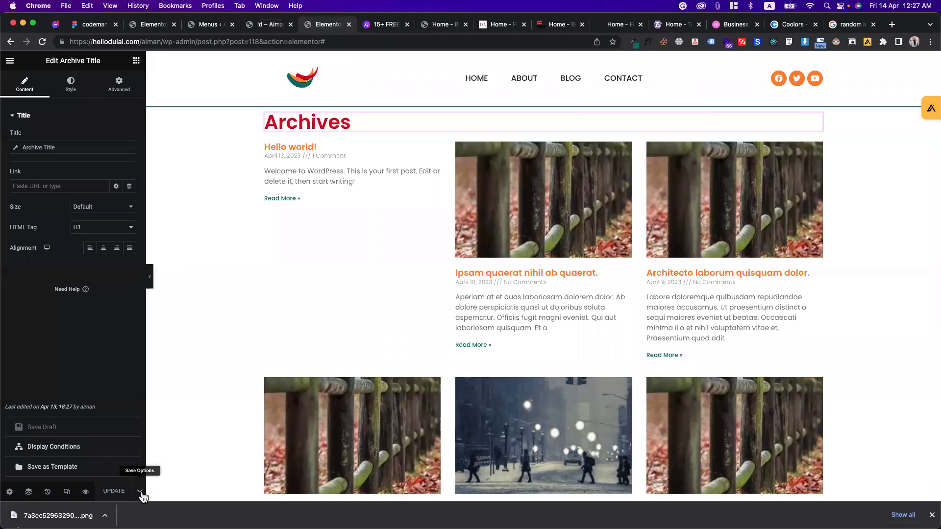
click(91, 452)
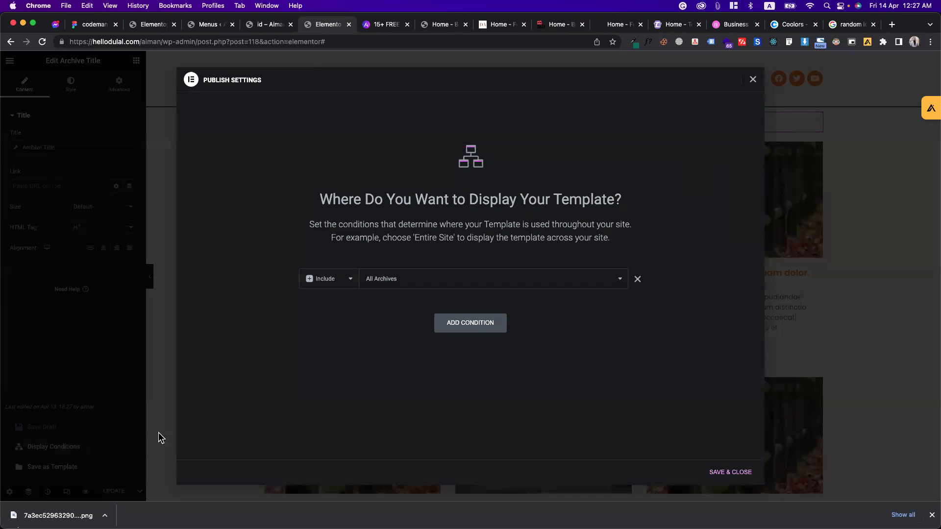
click(406, 292)
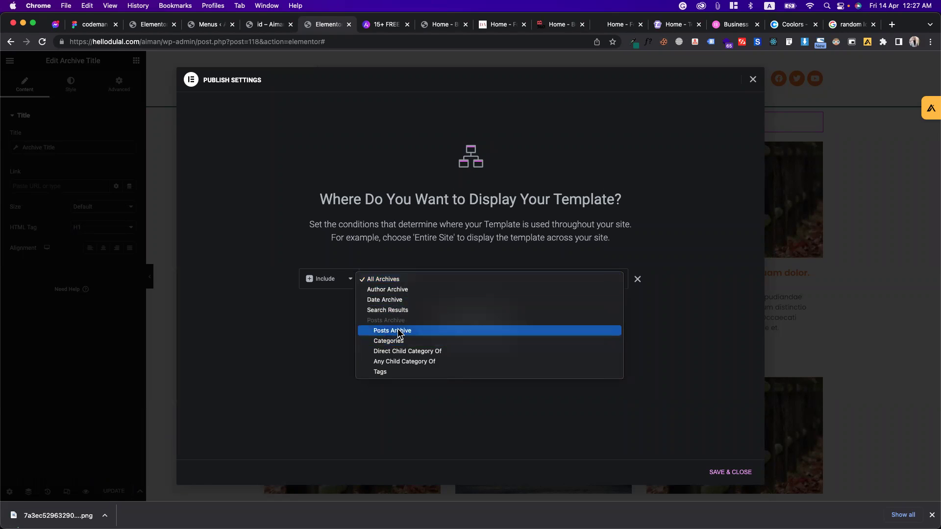
key(Escape)
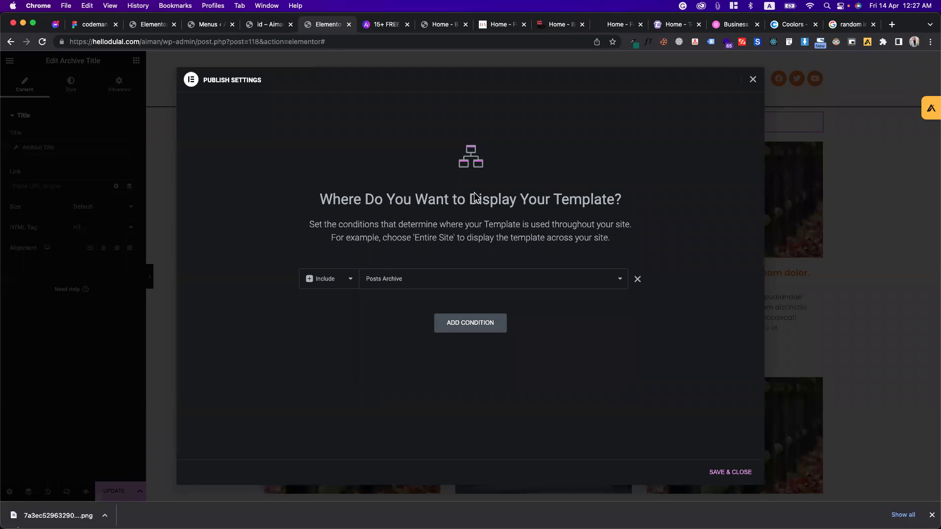
click(731, 472)
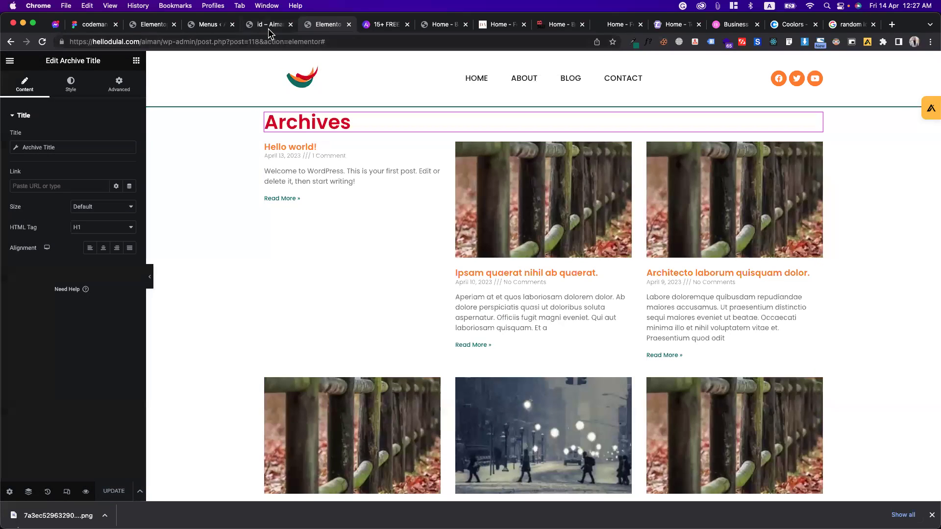
Step: Reload the id category archive, open the Blog page, and compare which layout each one uses
click(269, 29)
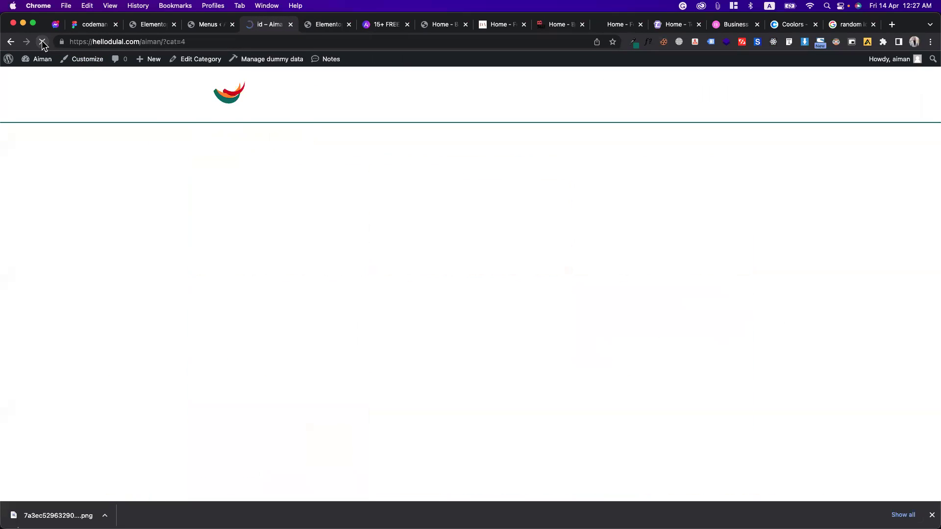
scroll(434, 237, down, 15)
scroll(436, 237, down, 5)
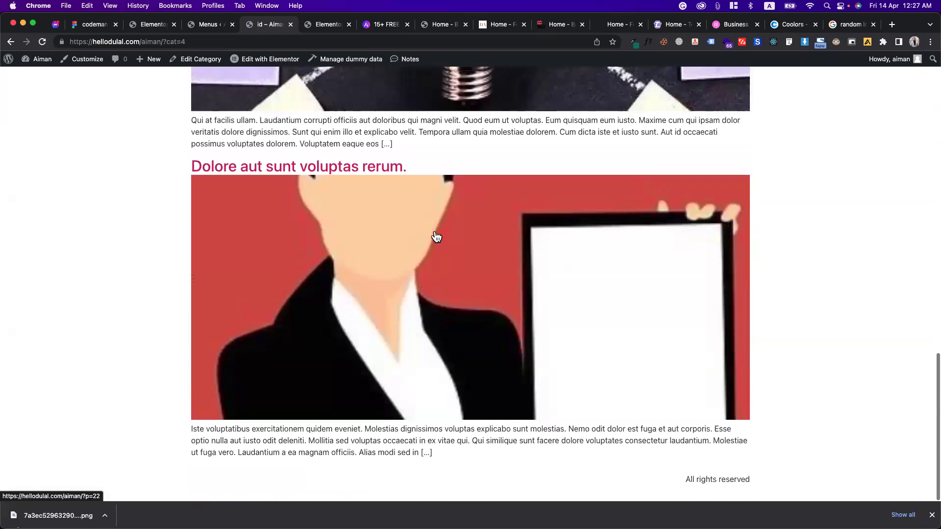
scroll(437, 238, up, 20)
mouse_move(491, 99)
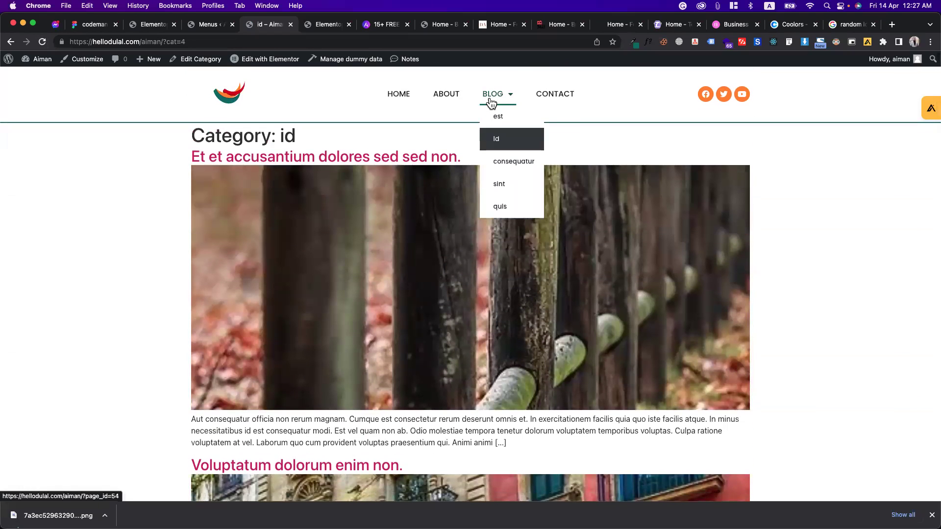
click(492, 100)
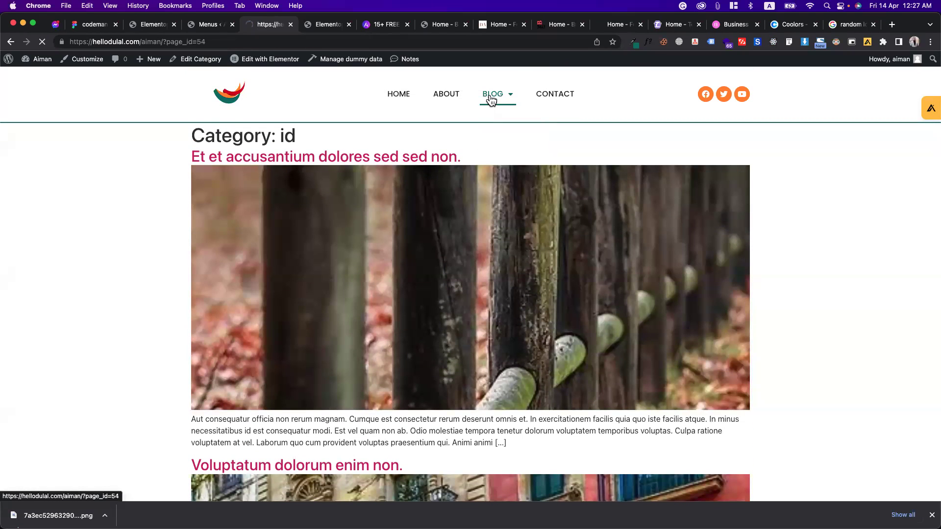
scroll(381, 275, down, 8)
scroll(381, 275, down, 2)
scroll(381, 274, up, 10)
click(213, 26)
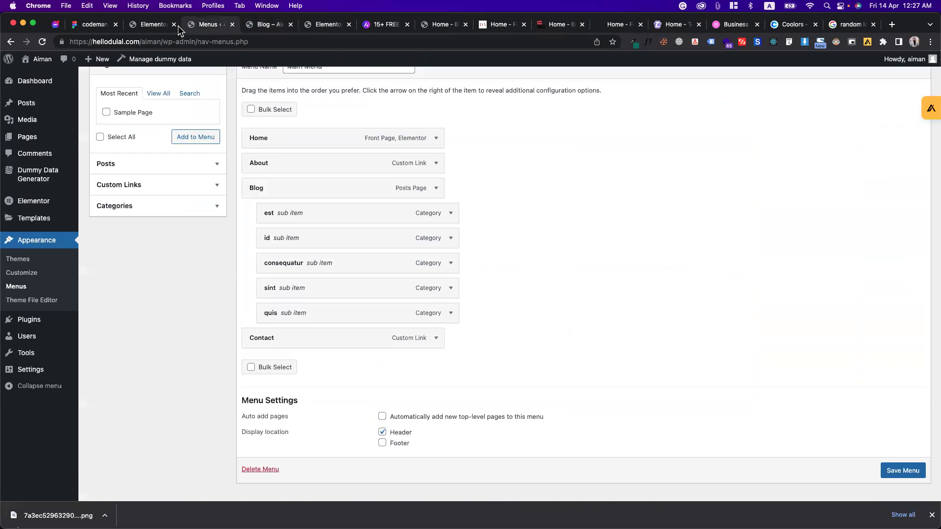
click(157, 29)
click(275, 27)
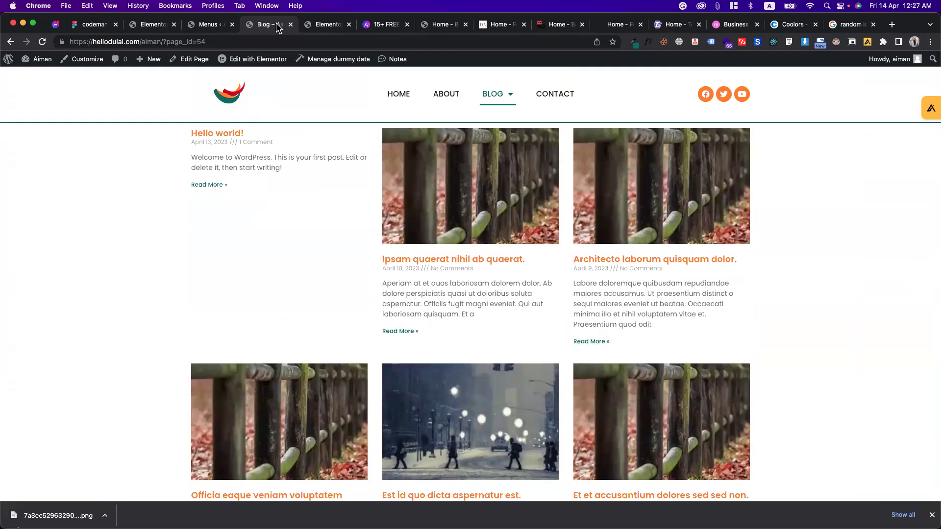
Step: Change the archive template's display condition from Posts Archive to Categories, keeping it on Include, and save it
click(332, 27)
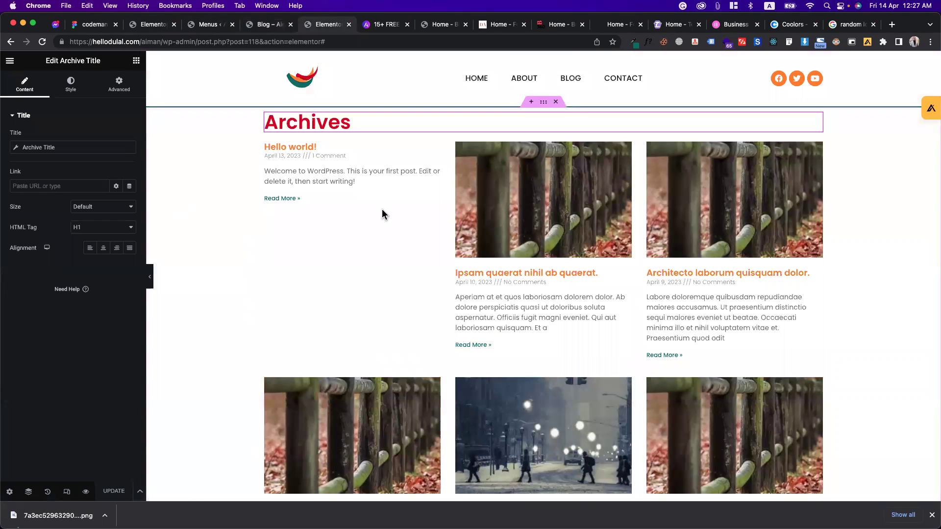
click(139, 492)
click(99, 450)
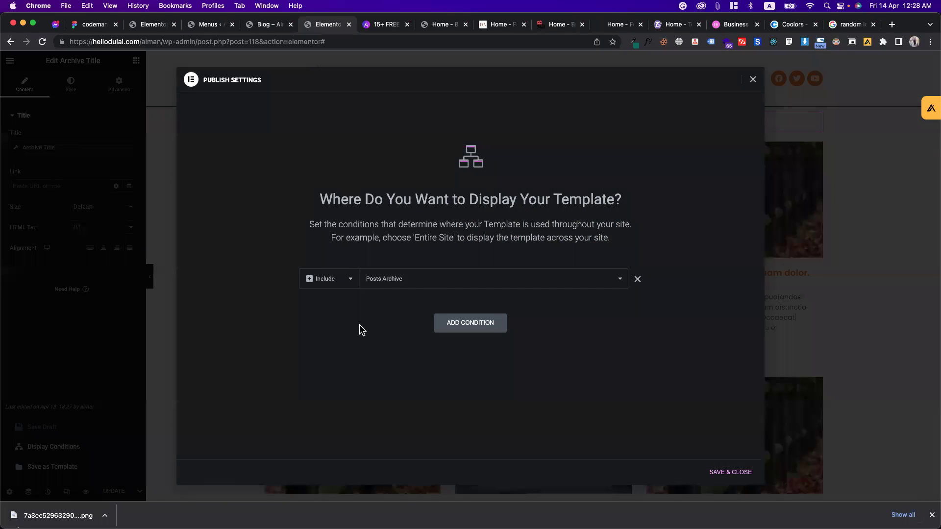
click(405, 291)
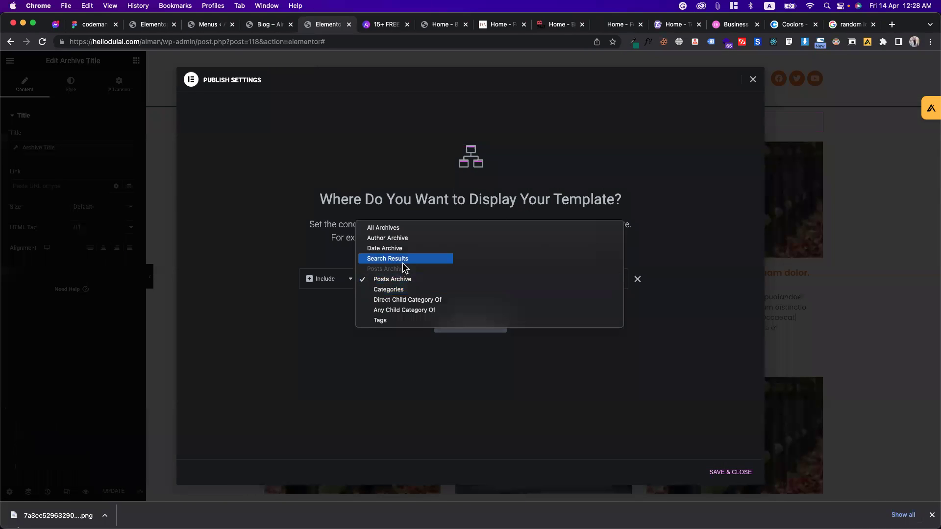
click(394, 290)
click(729, 473)
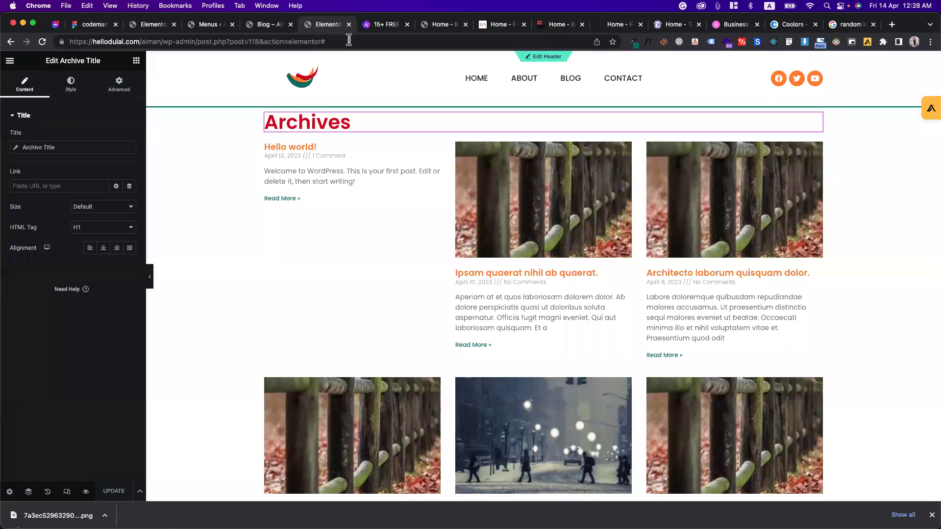
Step: Reload the Blog page on the live site and compare its layout with the id and est category archives
click(265, 25)
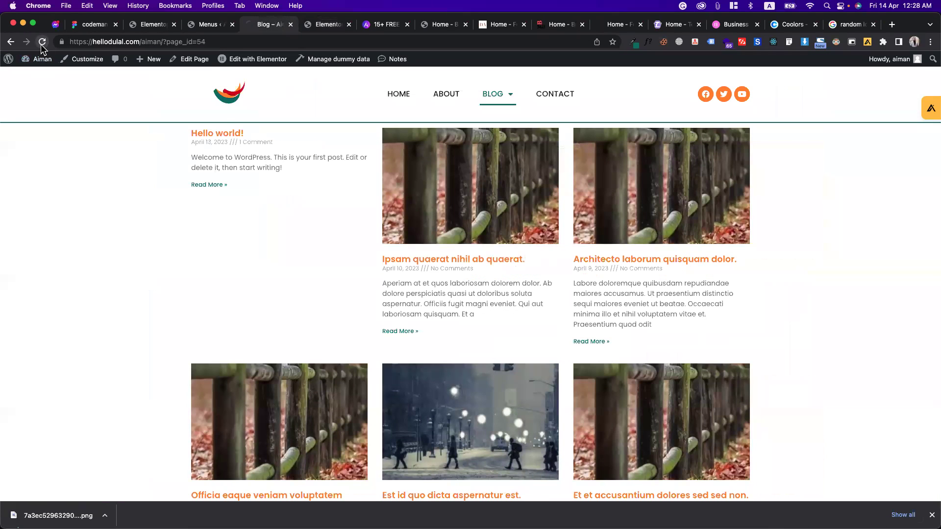
scroll(319, 250, down, 20)
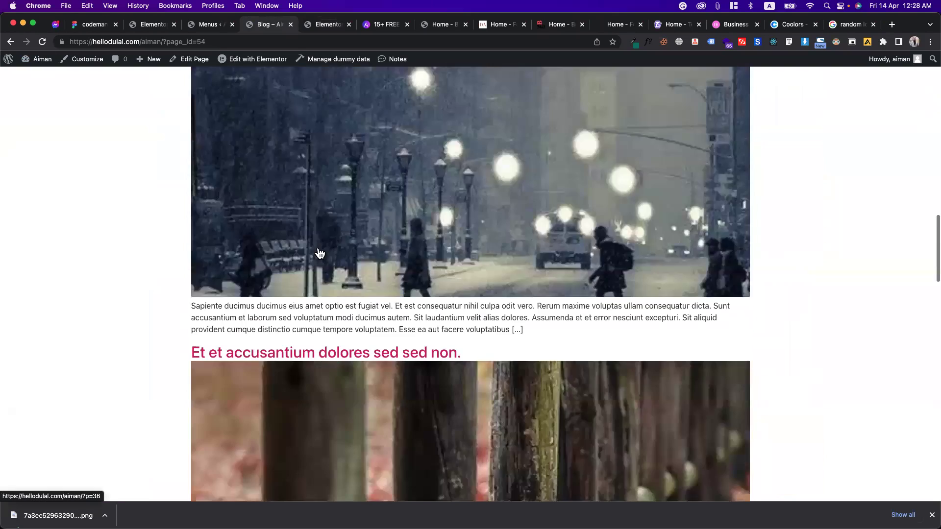
scroll(319, 253, up, 20)
mouse_move(500, 103)
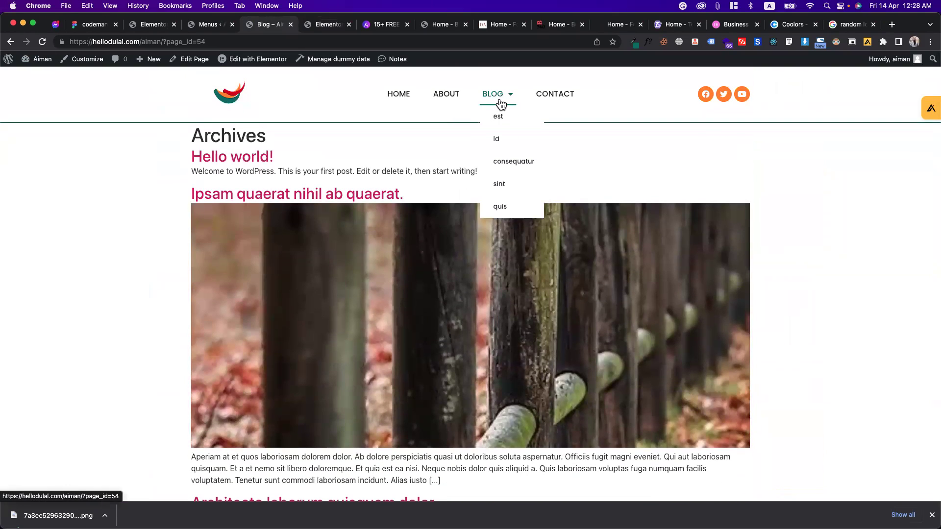
click(503, 138)
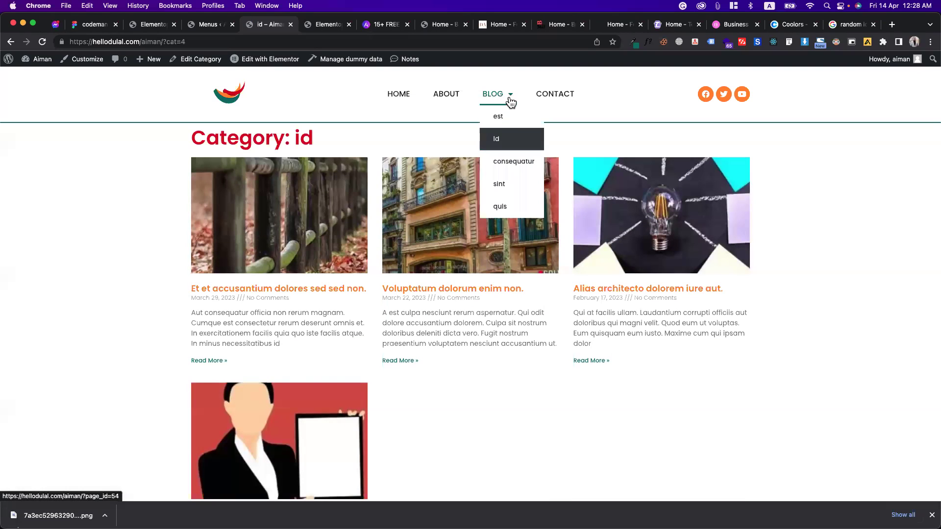
click(507, 116)
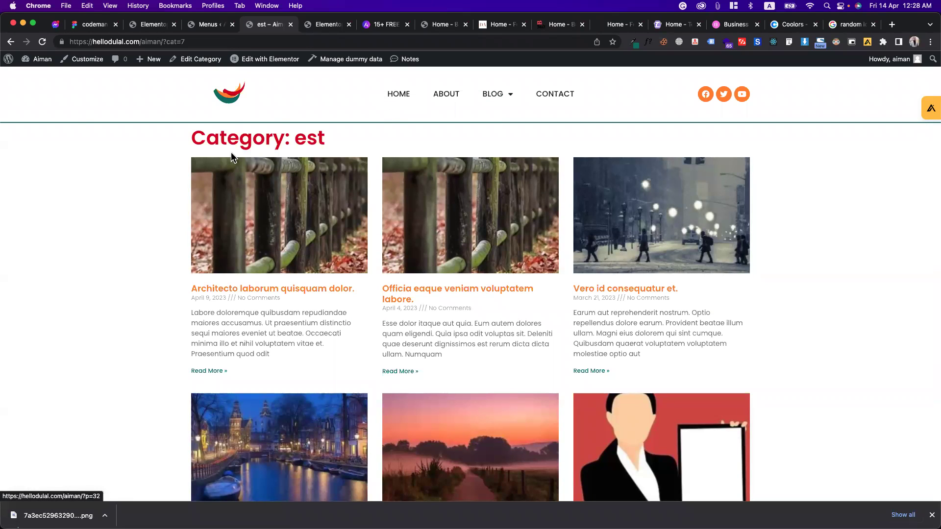
Step: Turn off Include Context for the Archive Title in the archive template and update the template
click(165, 25)
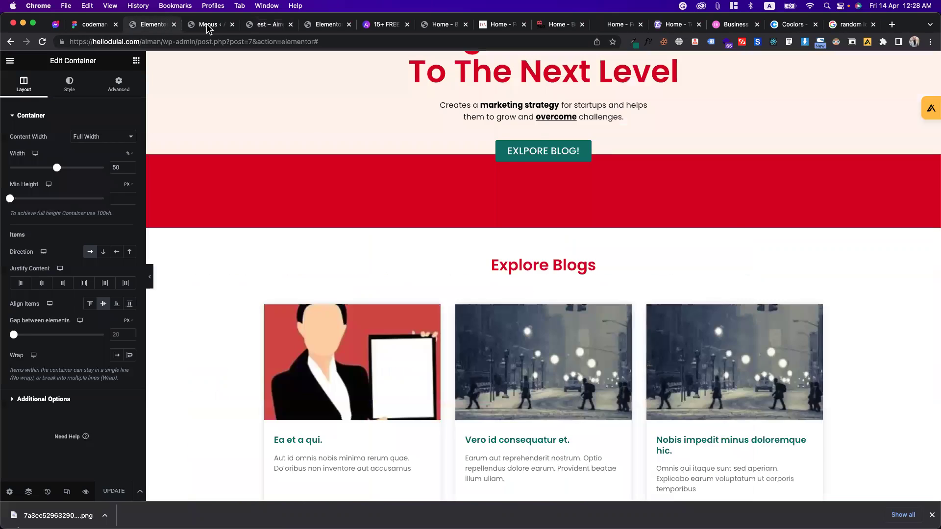
click(309, 26)
click(52, 147)
click(110, 186)
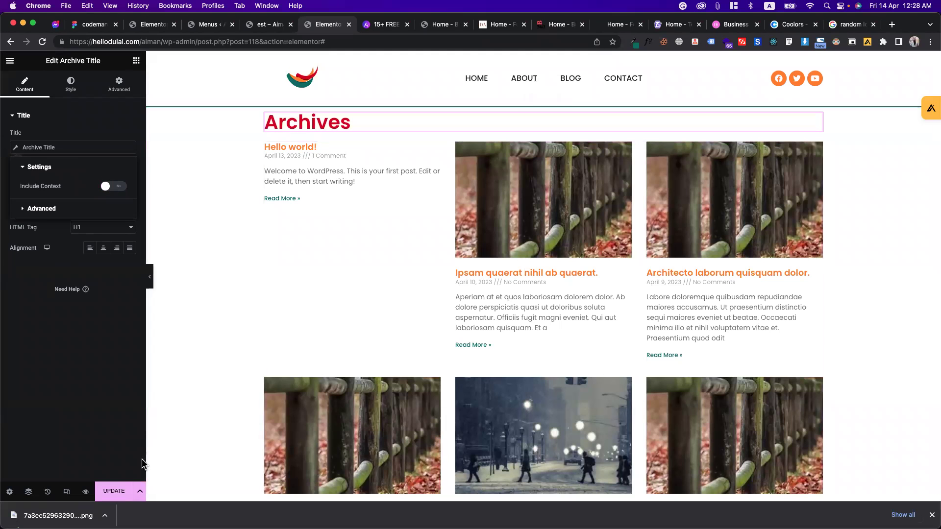
click(113, 491)
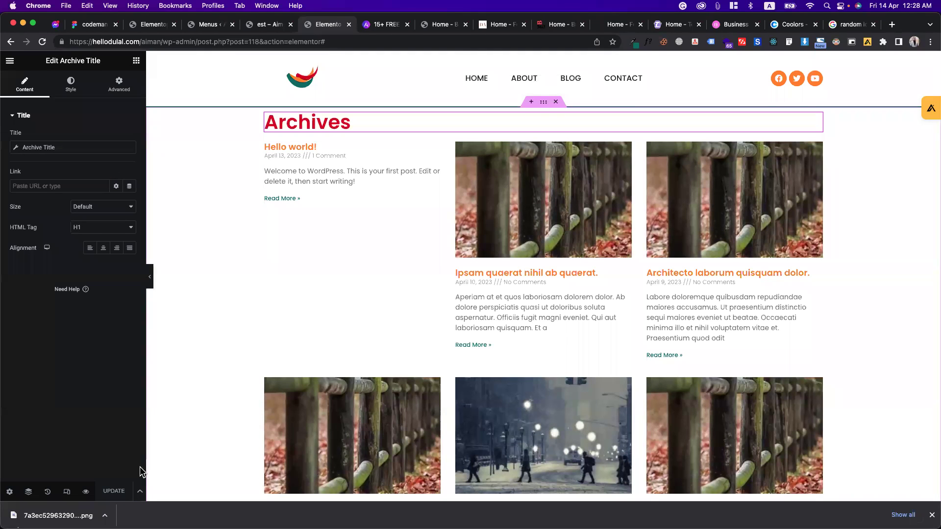
Step: Set the Categories display condition to Exclude, add an Include condition for All Archives, and save the conditions
click(140, 491)
click(88, 447)
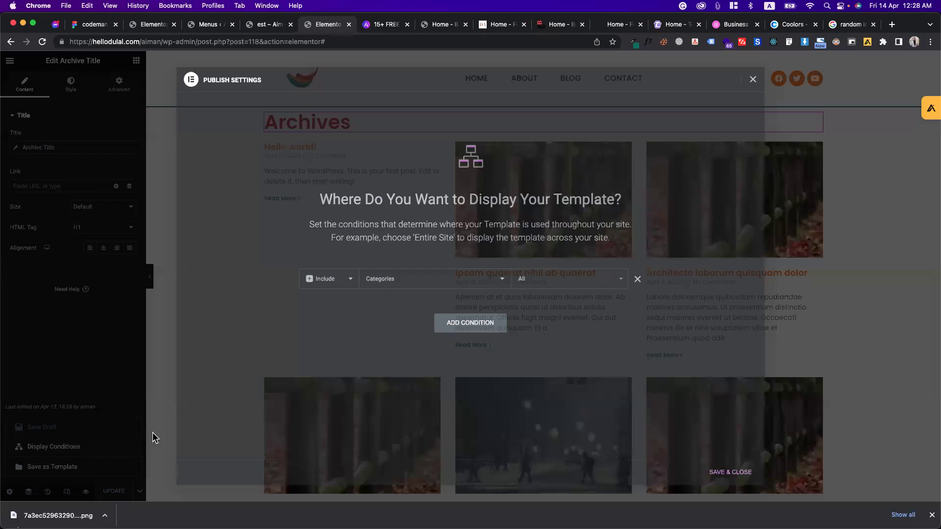
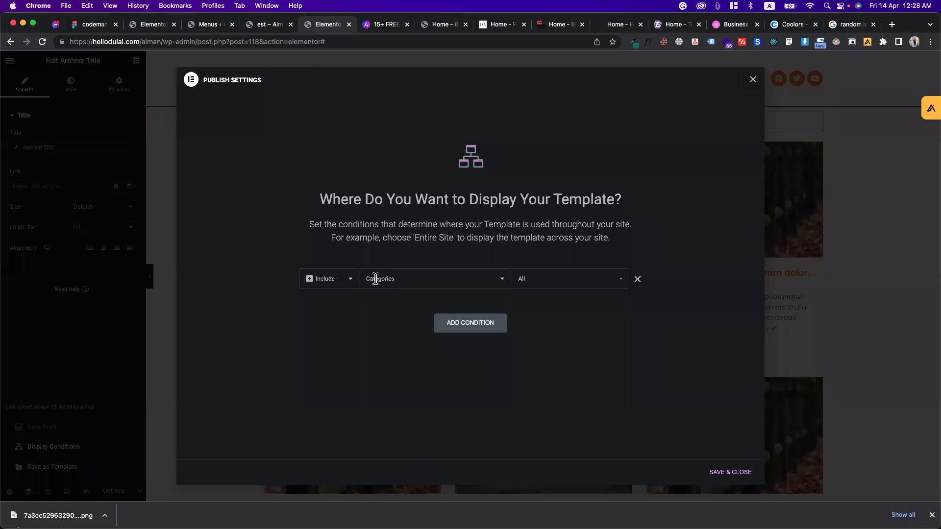
click(350, 281)
click(341, 291)
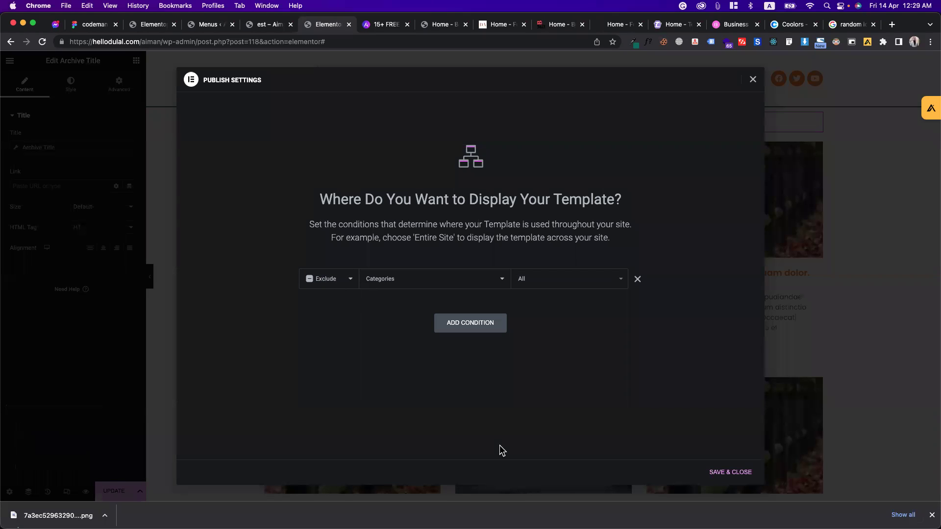
click(502, 323)
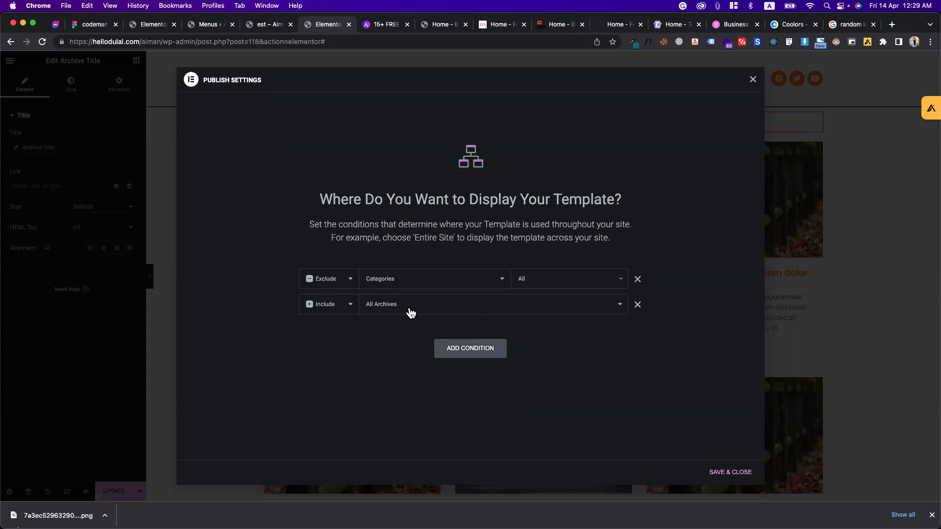
click(716, 474)
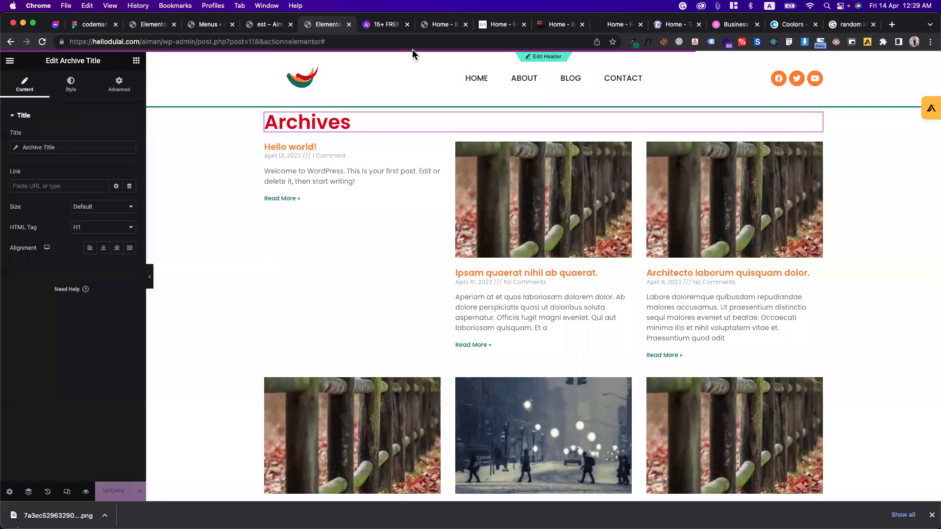
Step: Reload the est category archive on the live site and open the Blog page to compare their layouts
click(252, 25)
click(40, 43)
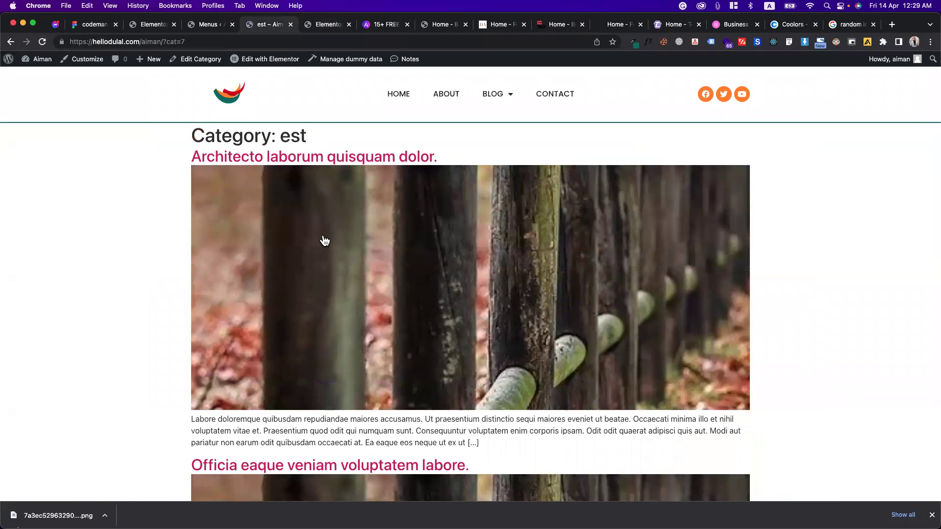
click(493, 94)
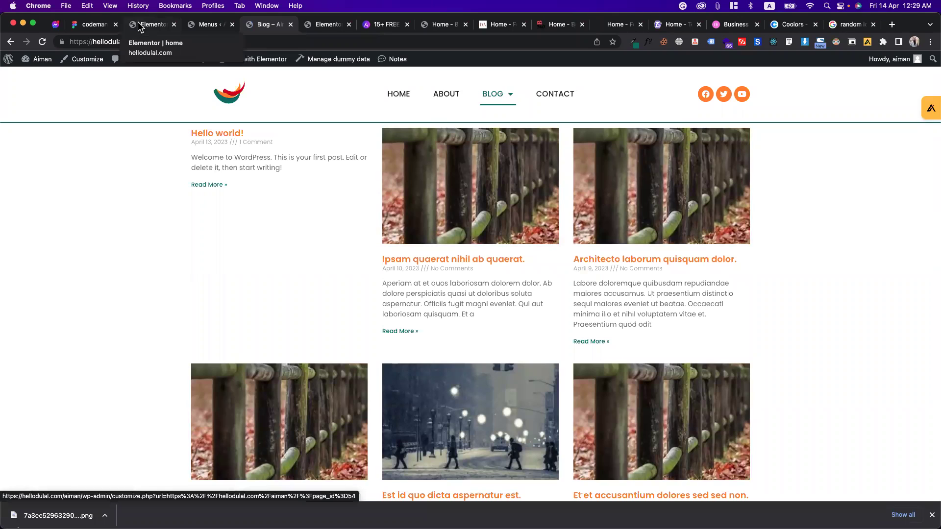
Step: Switch to the home page in the Elementor editor and go to its header area
click(204, 26)
scroll(285, 98, up, 5)
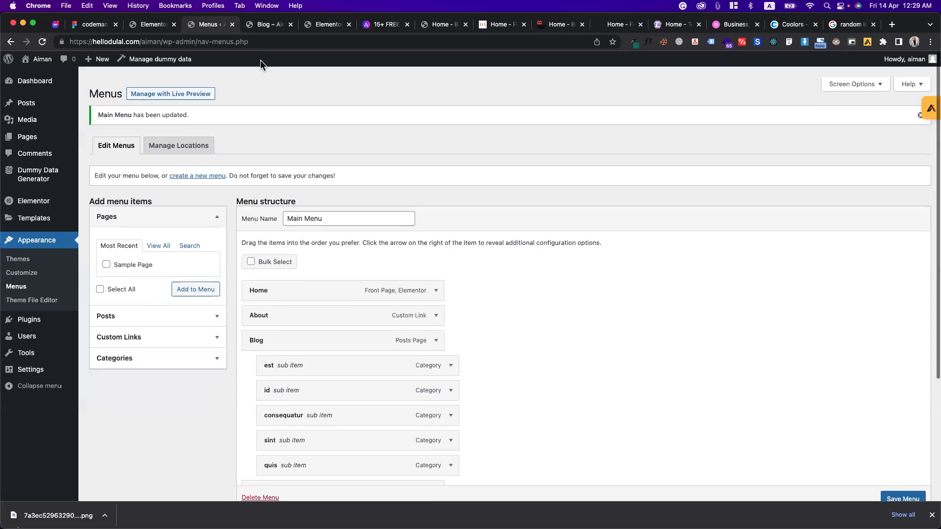
click(271, 29)
click(134, 29)
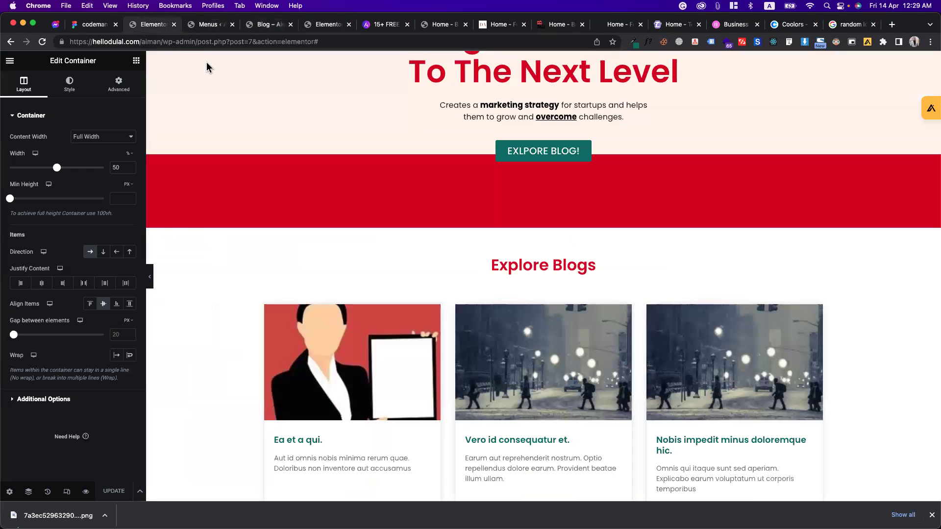
scroll(370, 142, up, 4)
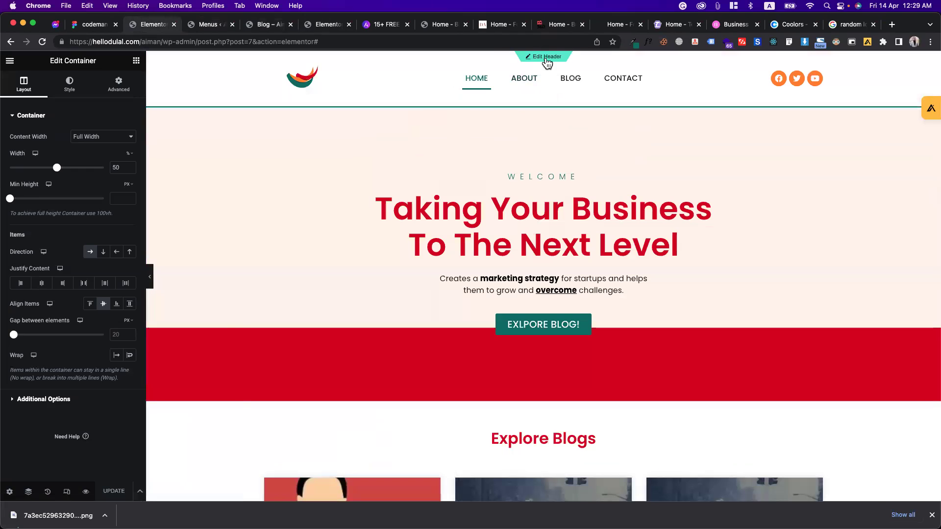
click(546, 58)
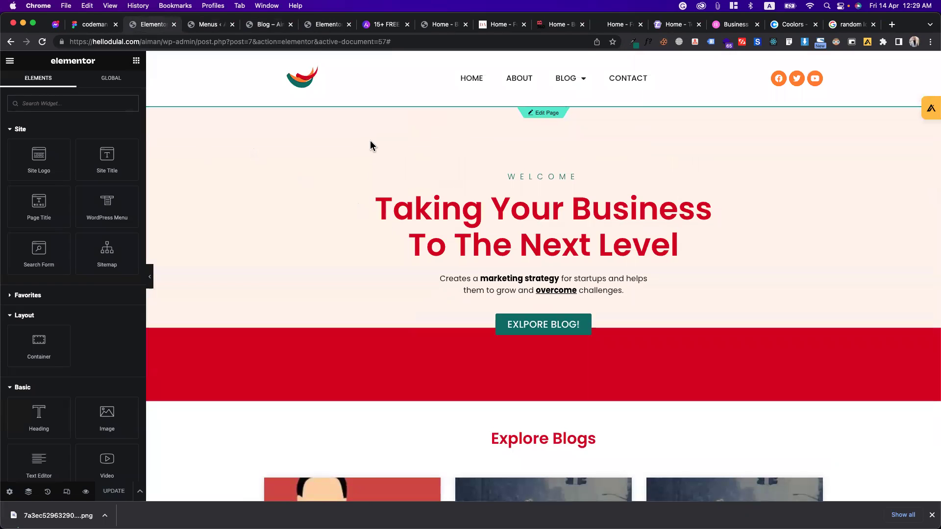
scroll(505, 389, down, 3)
scroll(412, 162, up, 5)
click(544, 113)
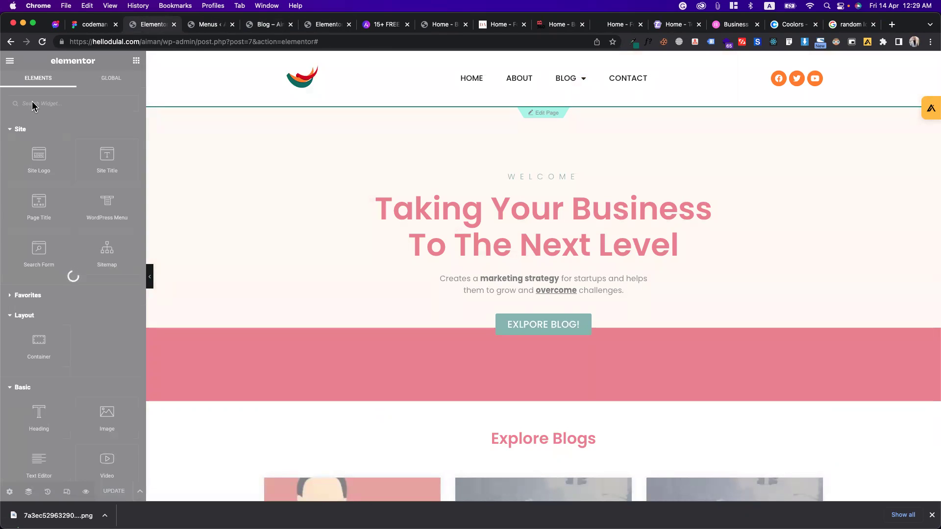
Step: Add a Search Form widget between the Explore Blogs heading and the post cards, and set its size to 51 px
scroll(514, 321, down, 3)
scroll(514, 321, up, 4)
scroll(523, 223, down, 1)
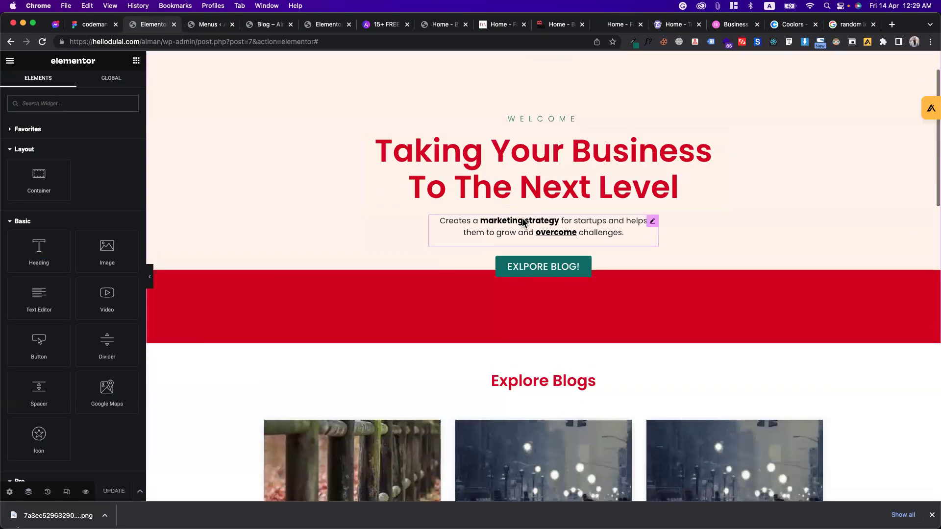
scroll(523, 223, down, 2)
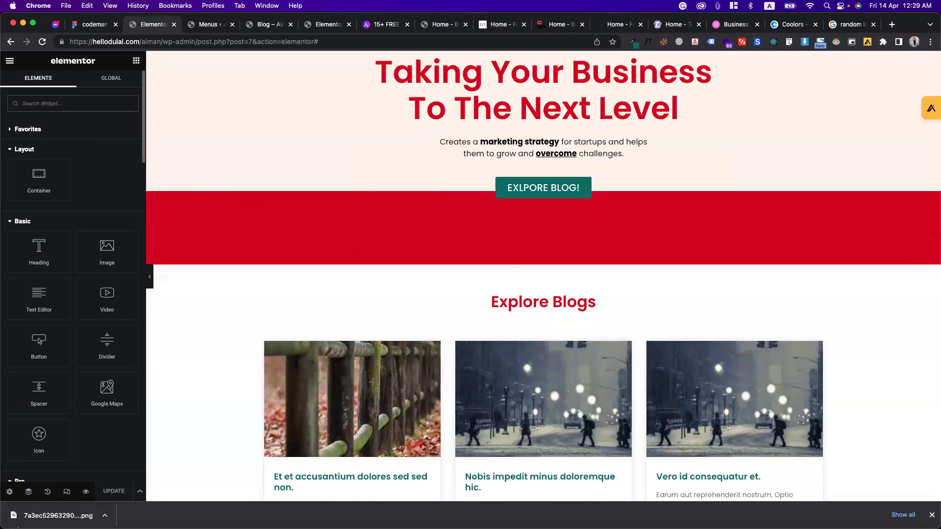
text(sea)
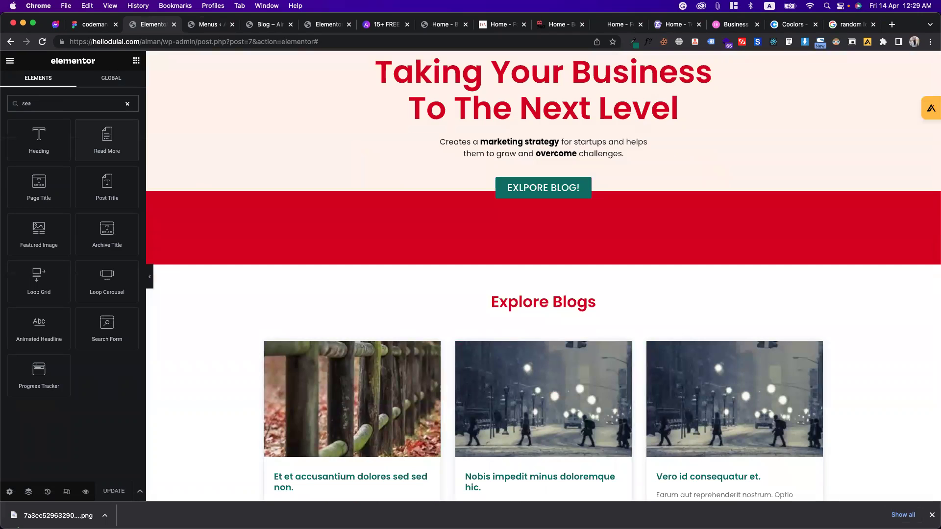
text(rch)
drag(57, 142, 553, 308)
scroll(586, 292, down, 2)
drag(58, 263, 59, 264)
Step: Try the Minimal and Full Screen skins on the search form, preview the full-screen search, and return to the Classic skin
click(87, 136)
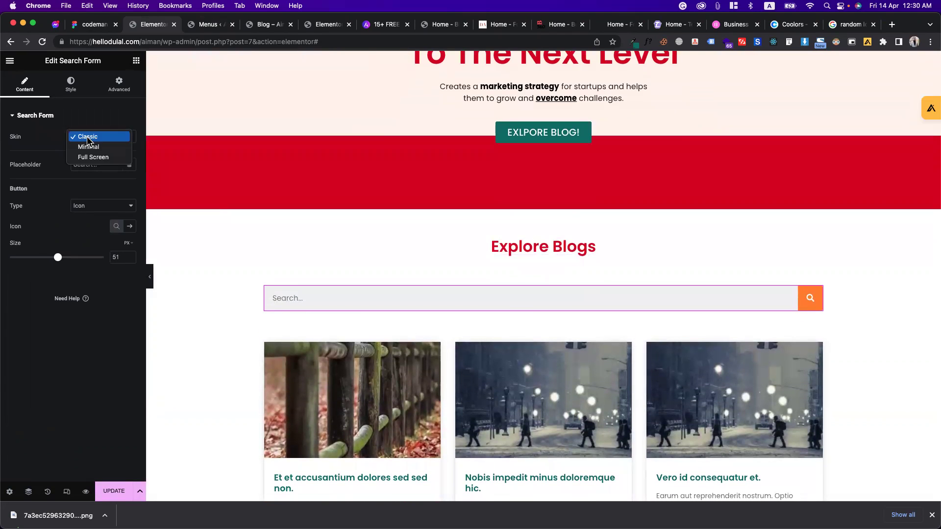
click(86, 147)
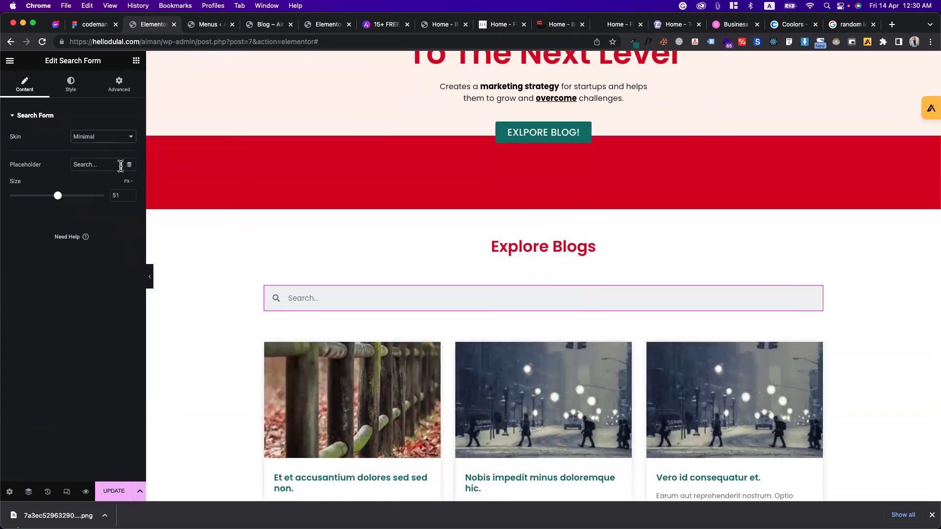
click(101, 142)
click(98, 147)
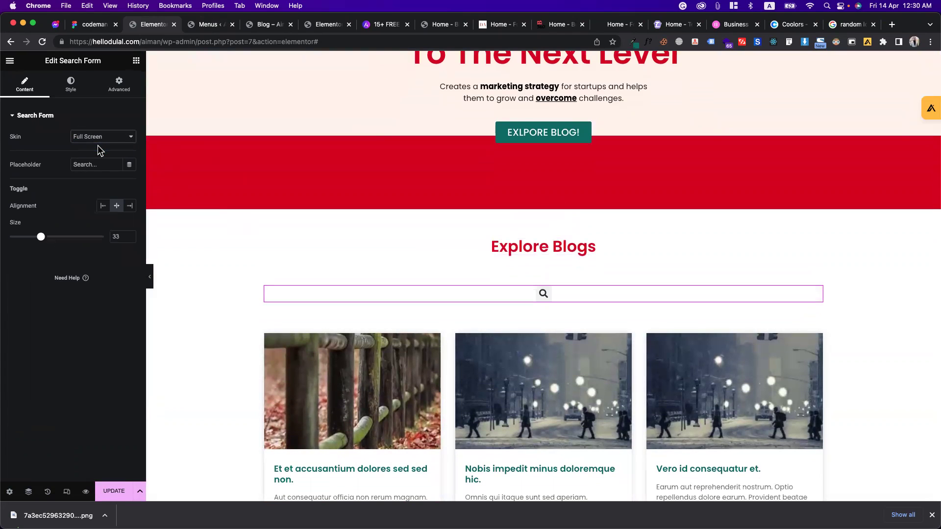
click(545, 296)
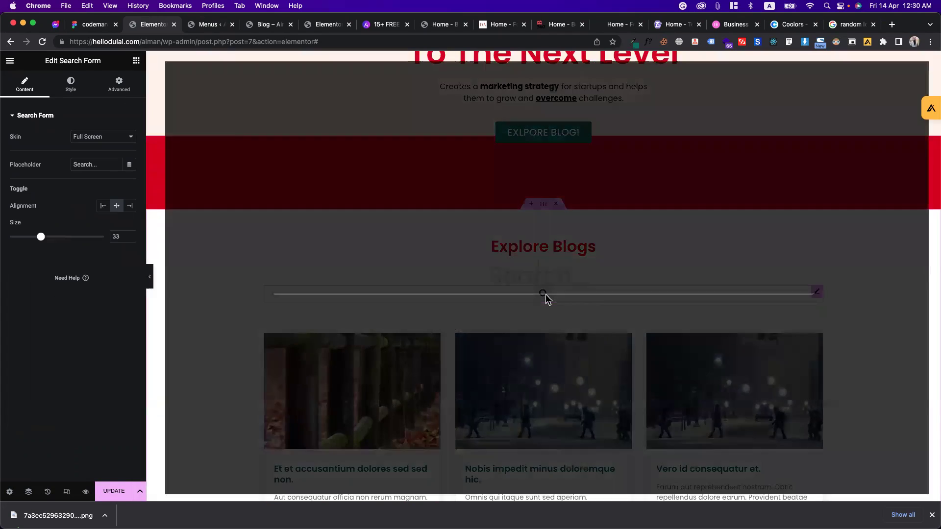
click(899, 103)
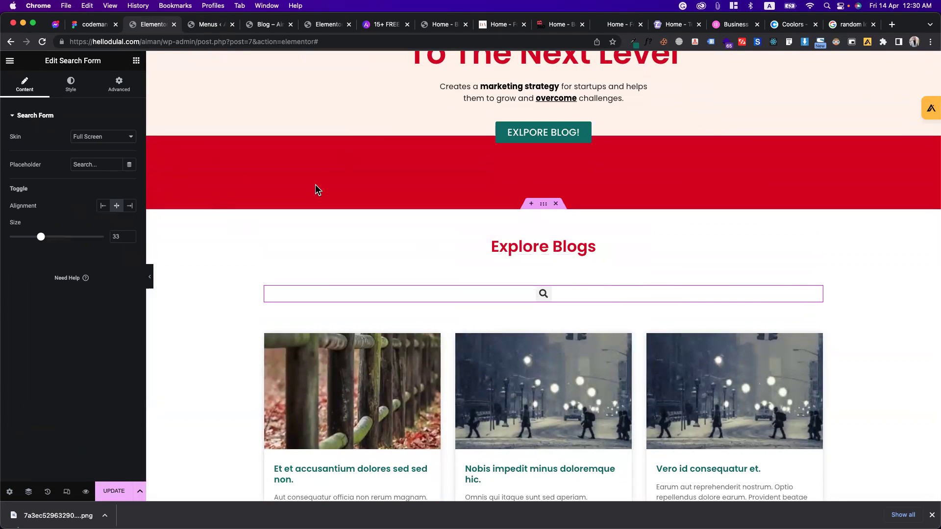
click(96, 139)
click(91, 117)
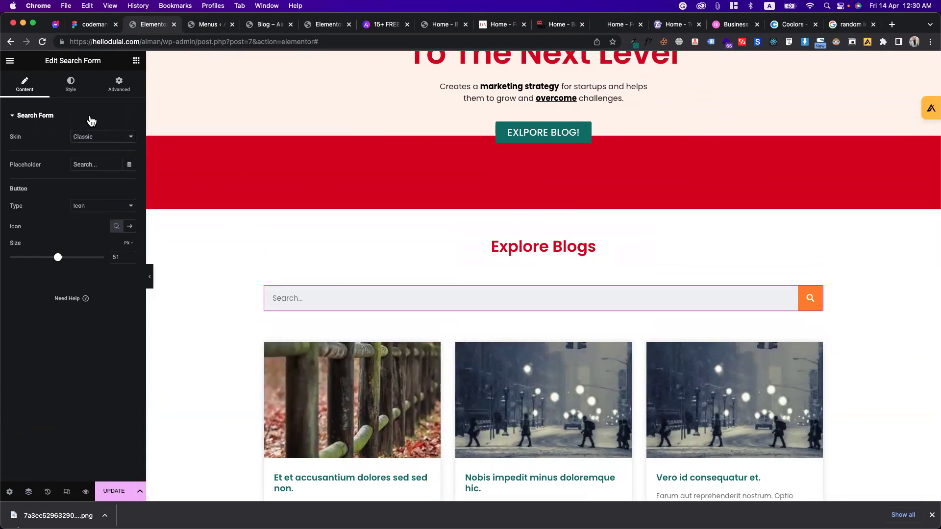
Step: Update the home page and open the search form's style settings
click(110, 494)
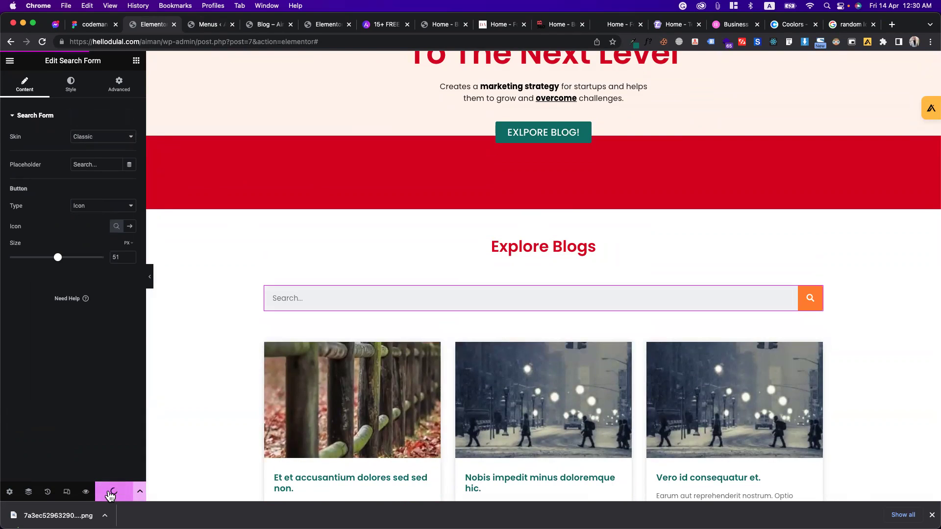
click(74, 86)
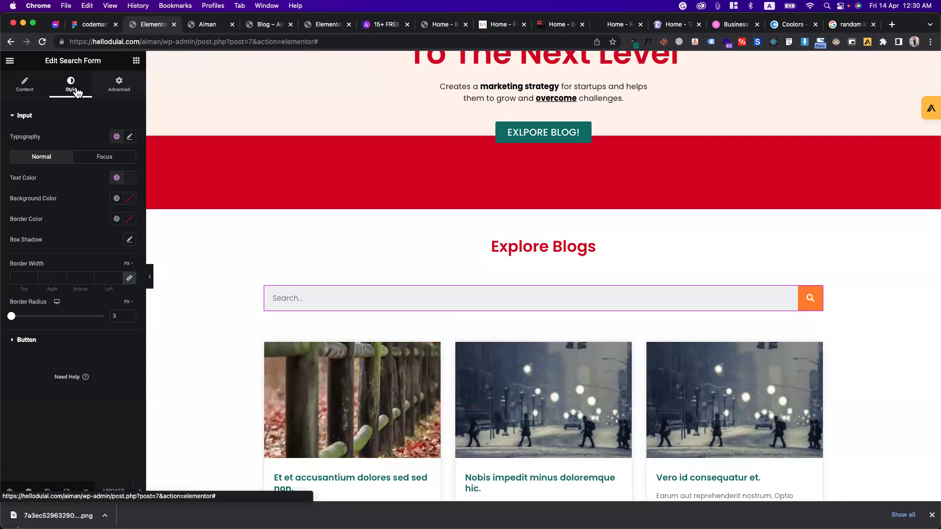
Step: Open the live home page and test the search form above the blog posts with the query "y"
click(116, 90)
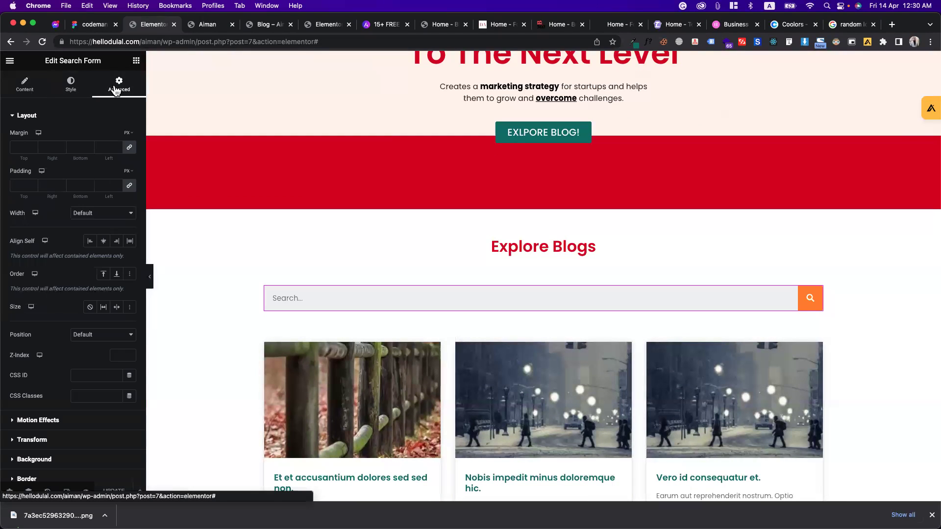
click(36, 90)
click(271, 25)
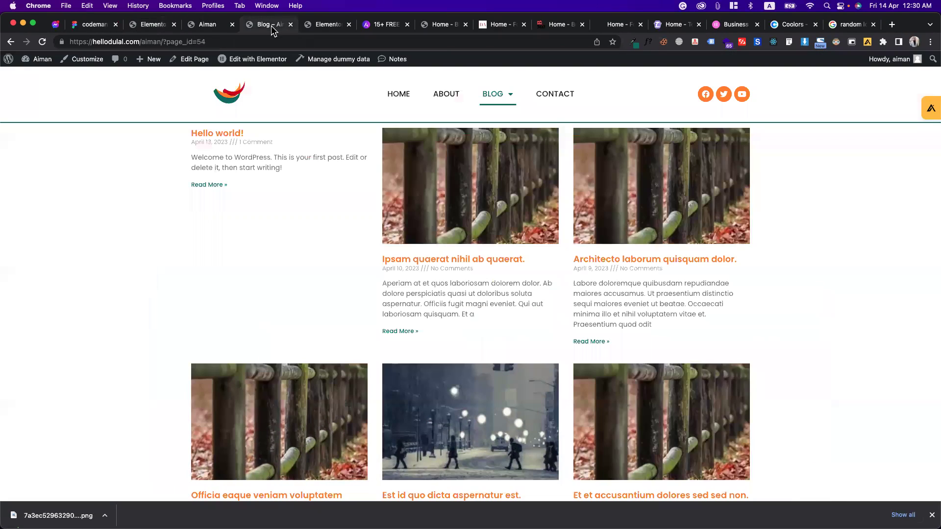
click(399, 94)
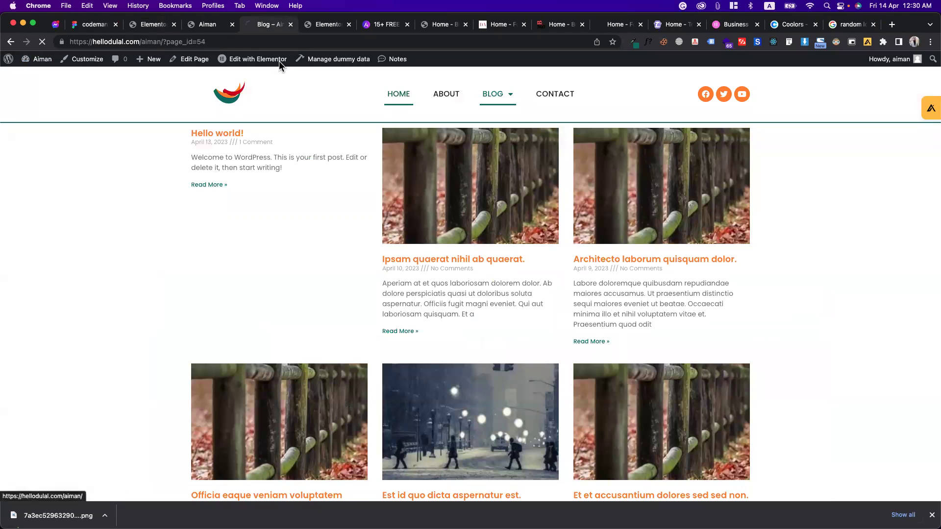
scroll(387, 268, down, 5)
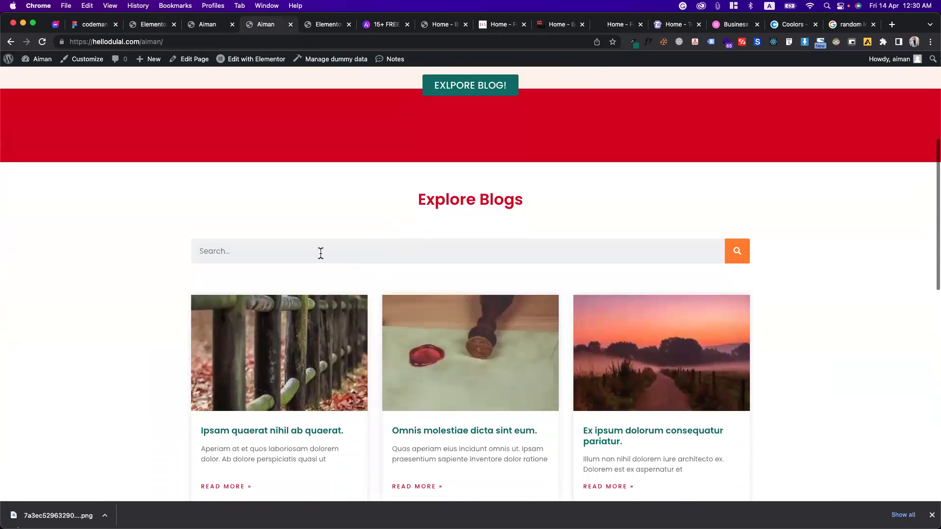
click(320, 252)
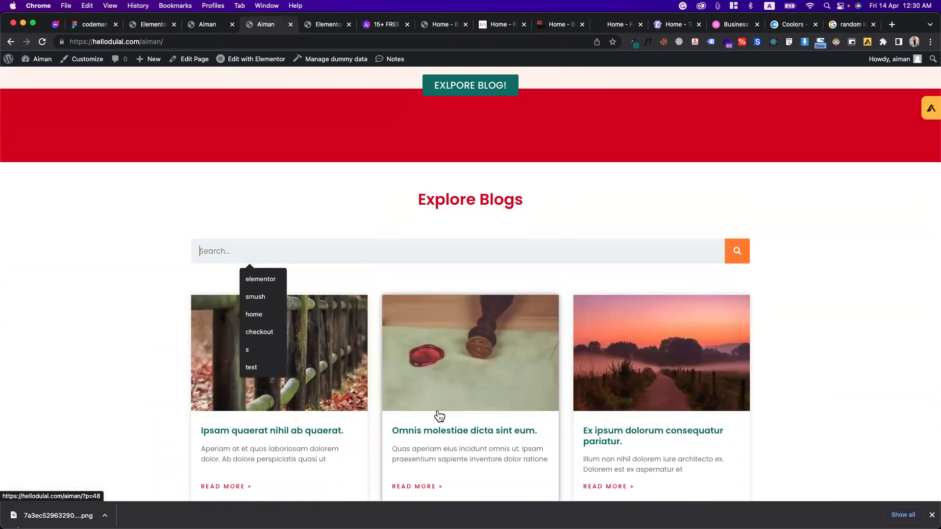
text(y)
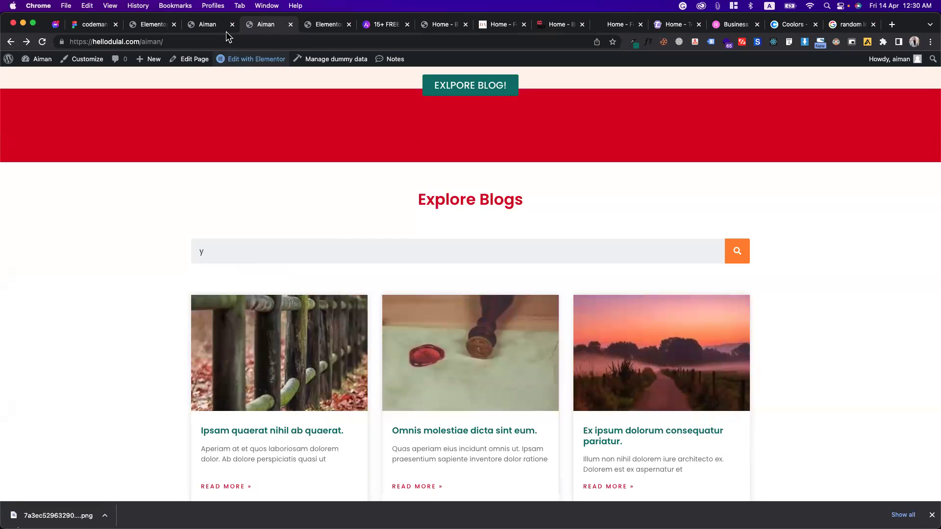
click(215, 26)
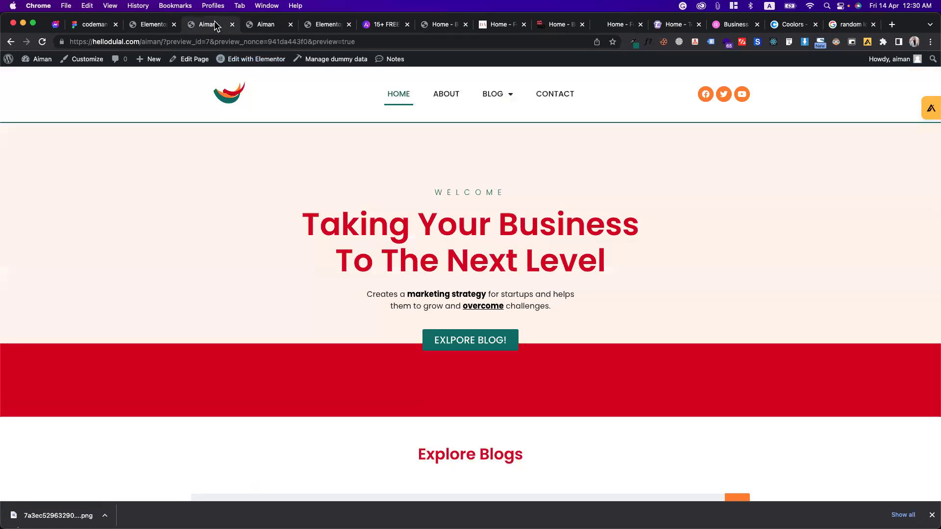
click(157, 29)
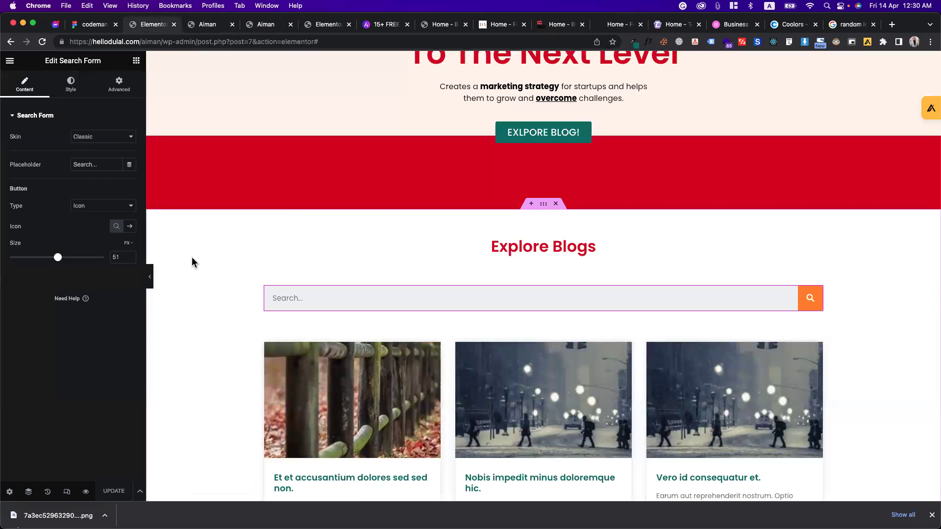
click(72, 79)
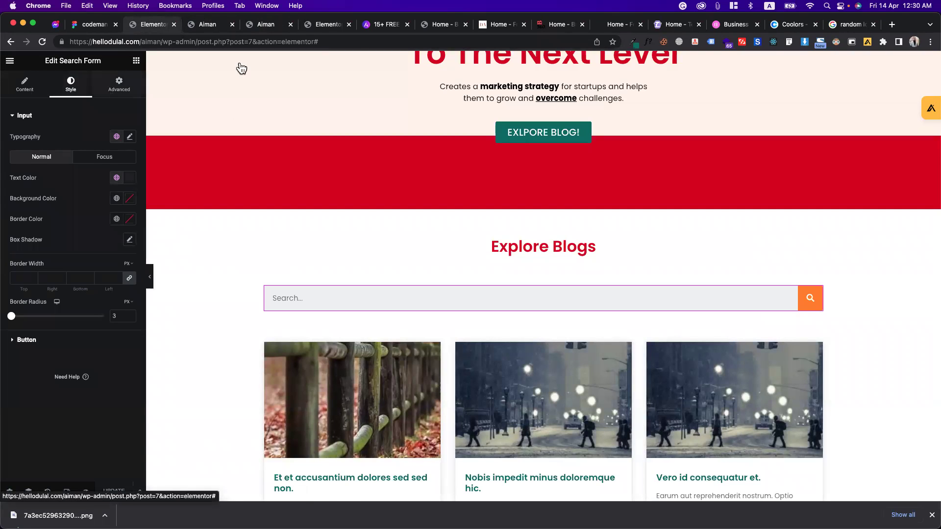
click(108, 93)
Step: Remove the Exclude Categories display condition from the archive template, keeping Include All Archives, and save the conditions
click(326, 24)
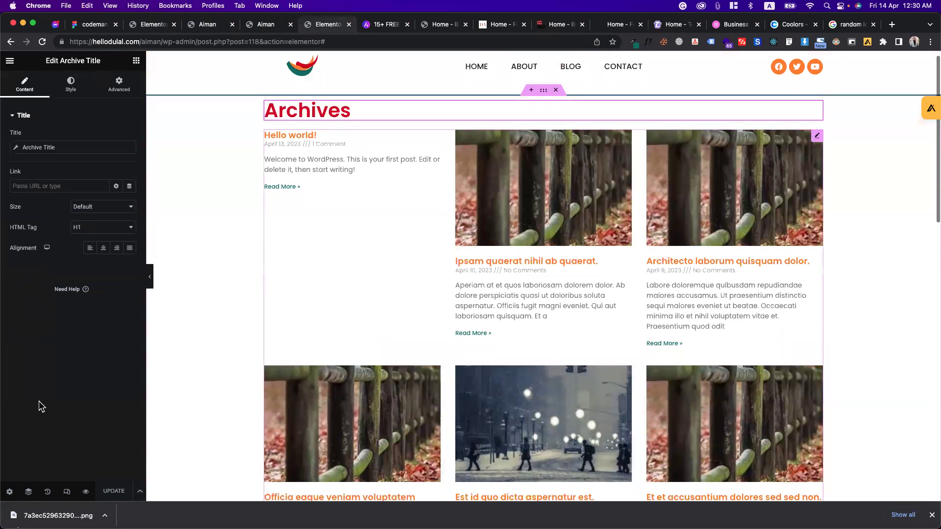
click(140, 492)
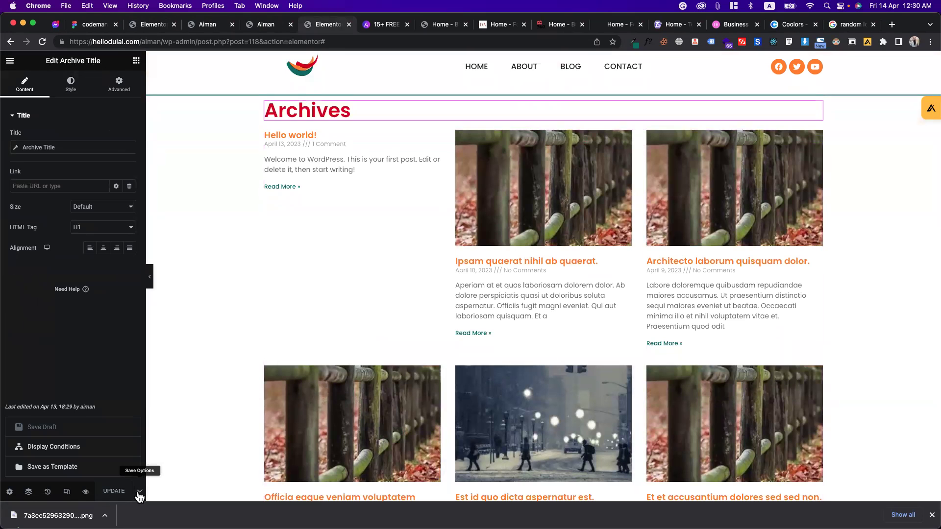
click(94, 455)
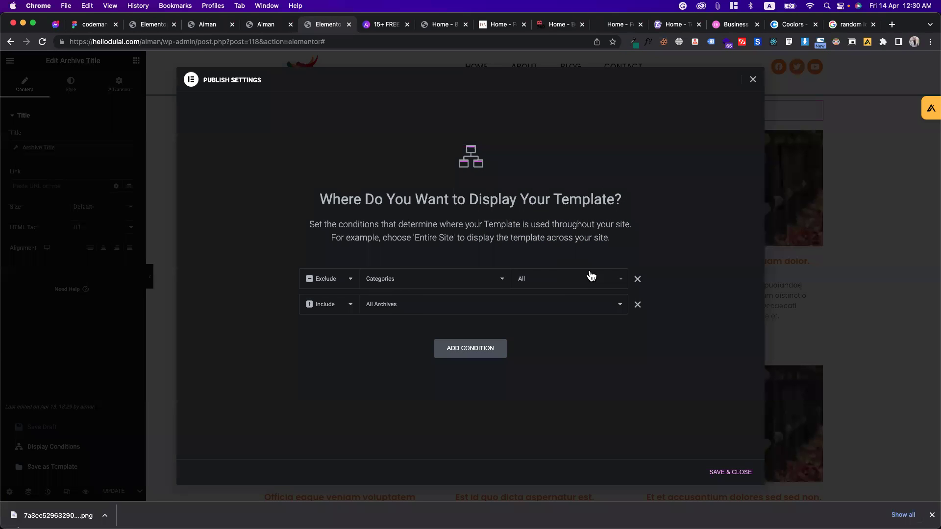
click(637, 279)
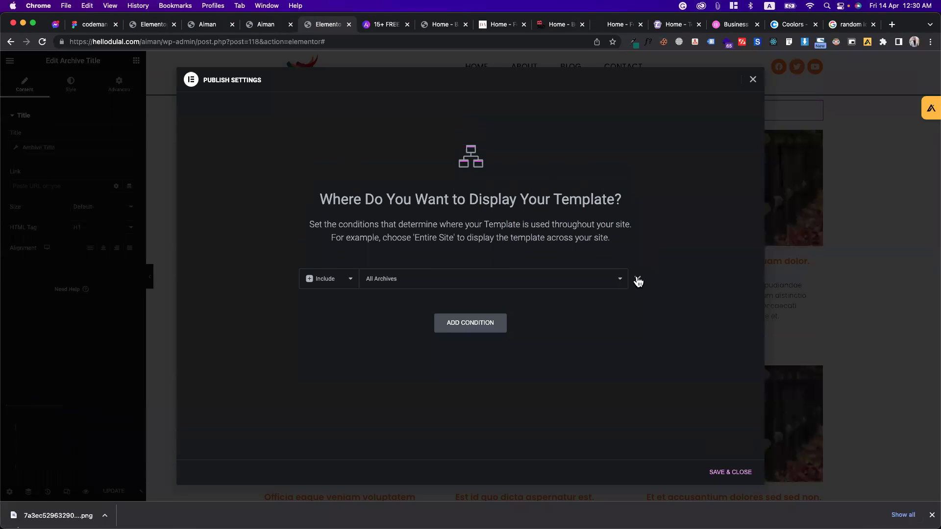
click(725, 475)
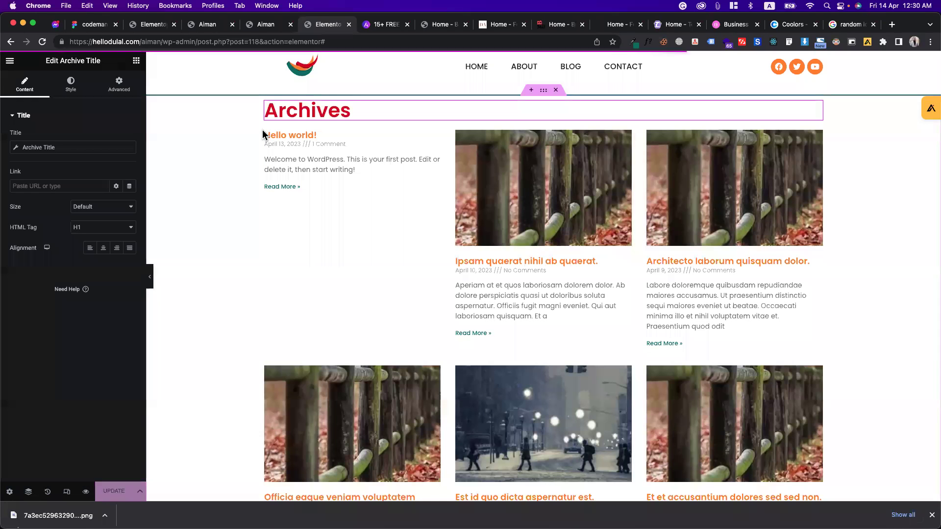
Step: Search for "est" with the live home page's search form and review the results page's title and posts
click(255, 24)
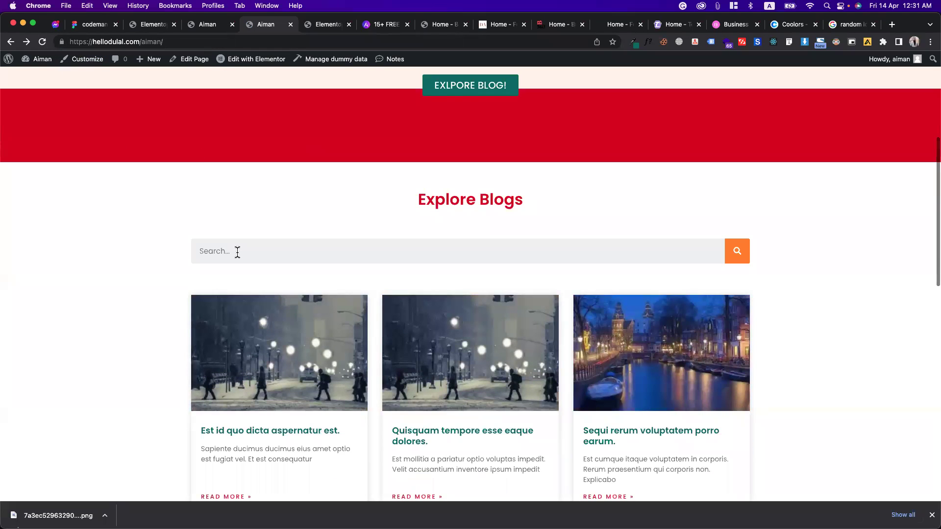
click(237, 253)
text(est)
key(Return)
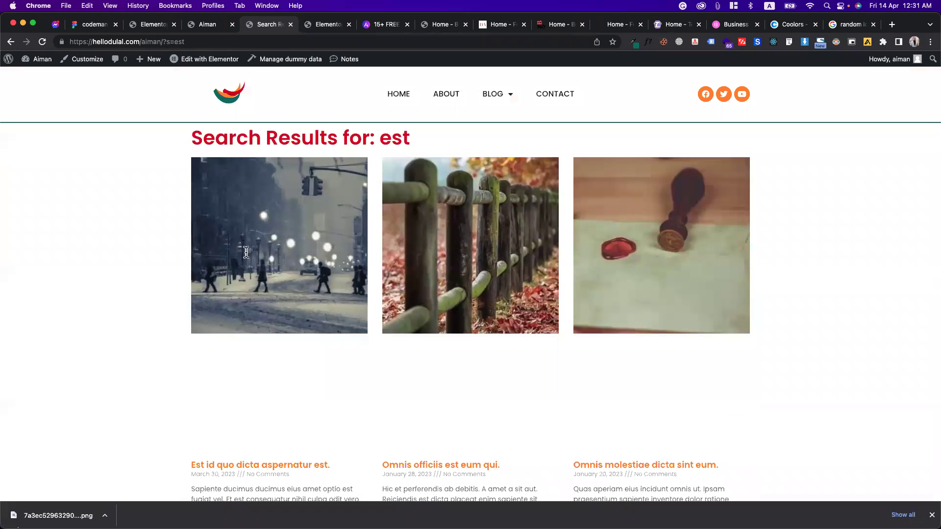
drag(189, 147, 428, 151)
click(427, 154)
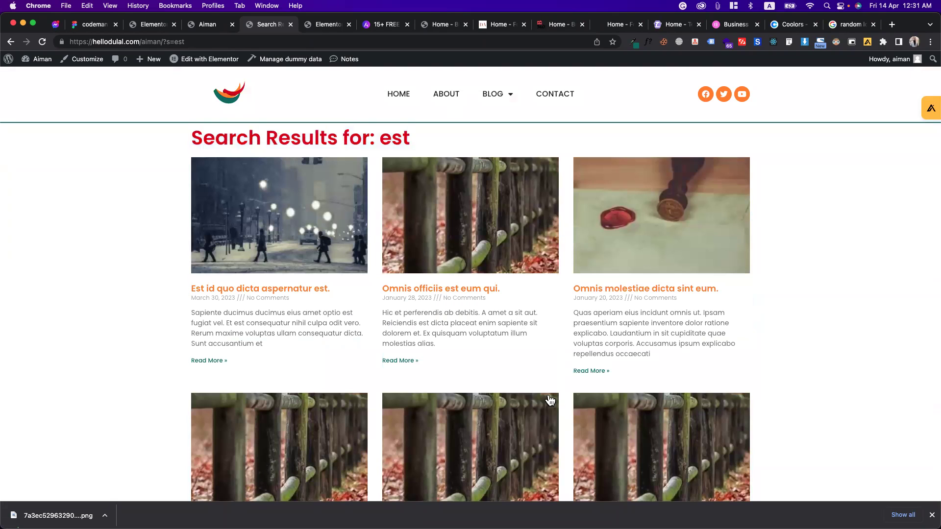
scroll(549, 394, down, 10)
scroll(549, 394, up, 10)
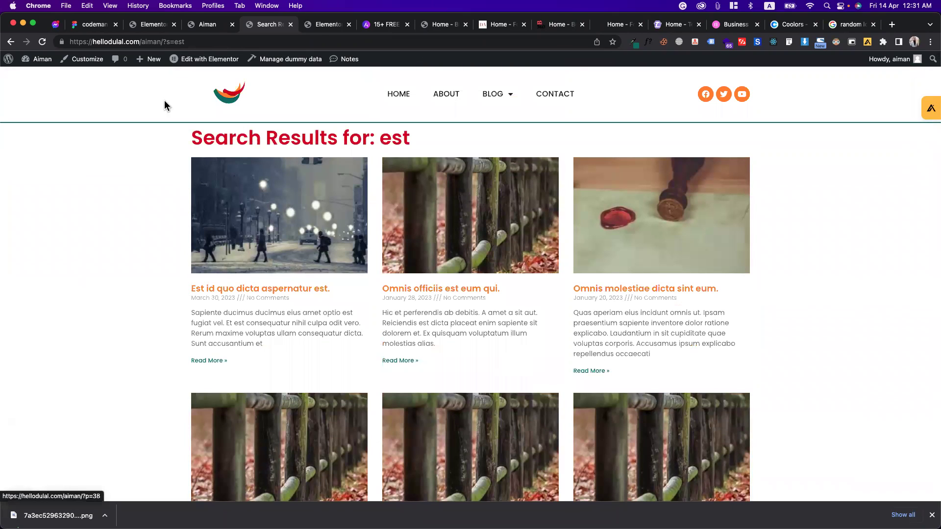
Step: Replace the archive template's All Archives display condition with Include Search Results and save it
click(326, 27)
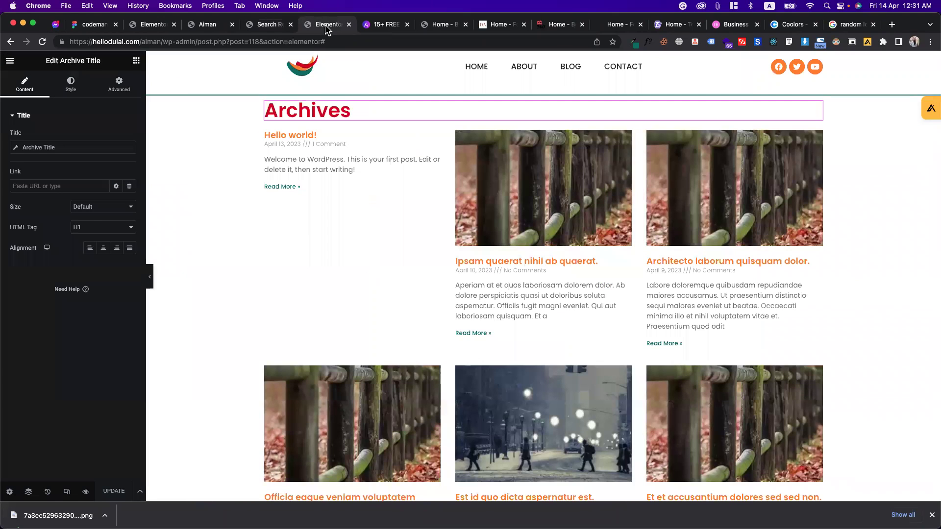
click(140, 491)
click(100, 454)
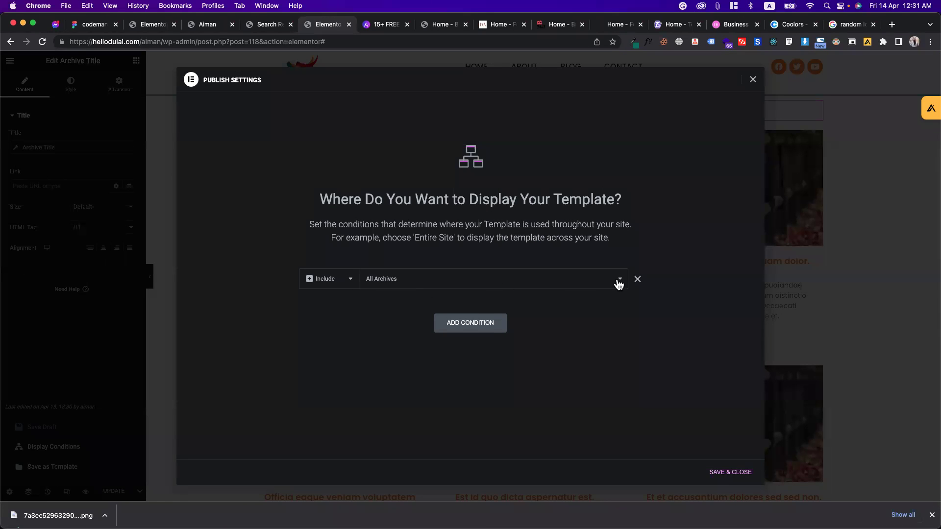
click(637, 280)
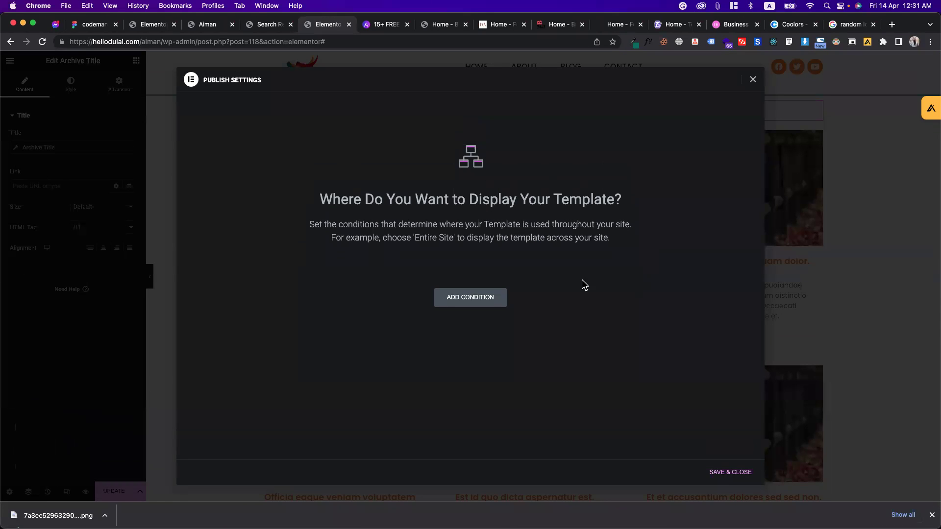
click(480, 306)
click(424, 283)
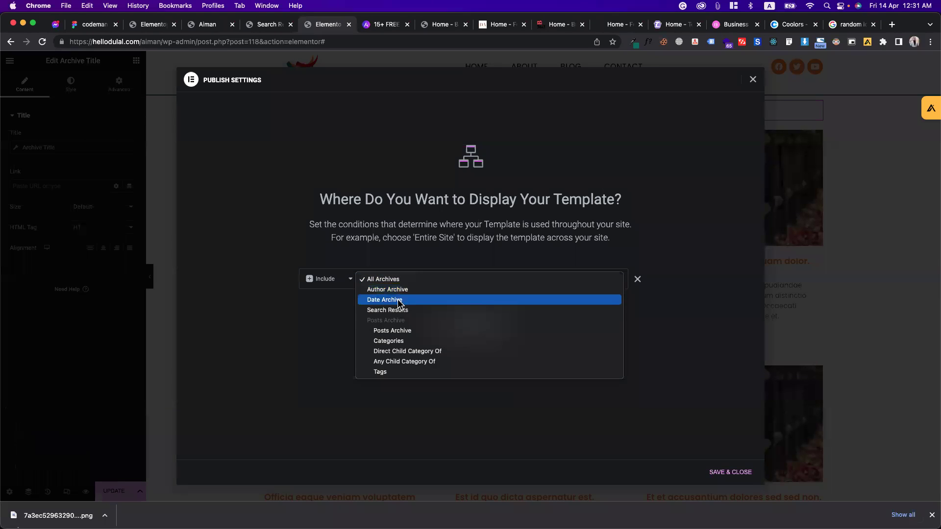
click(398, 311)
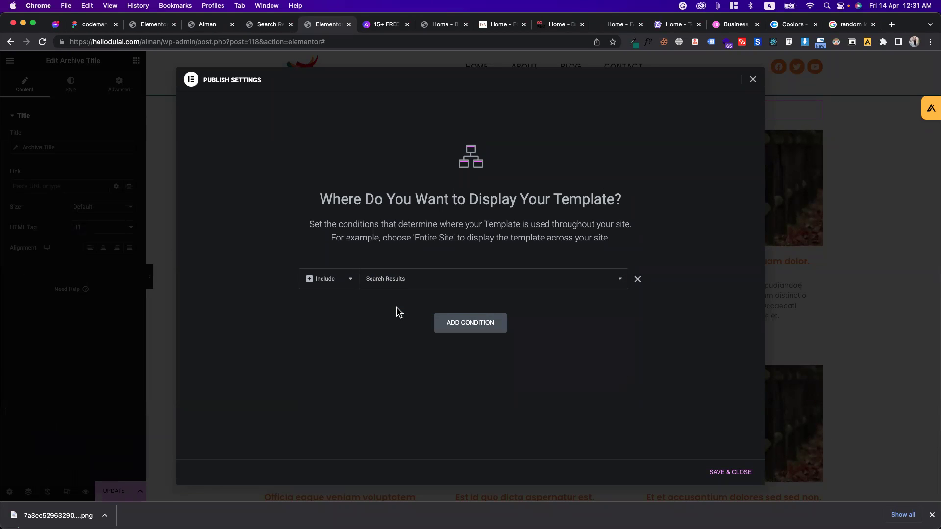
click(729, 472)
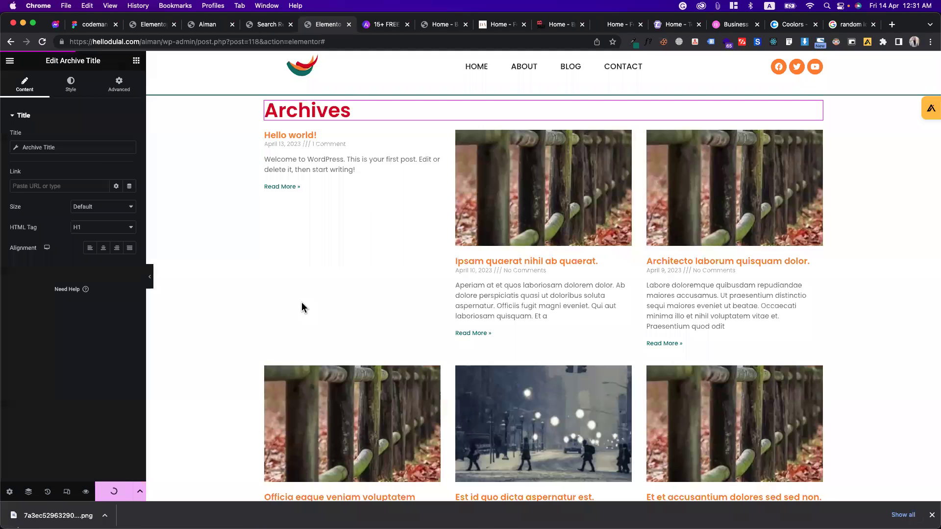
Step: Check the layout of the live Blog page and its Id category archive
click(260, 28)
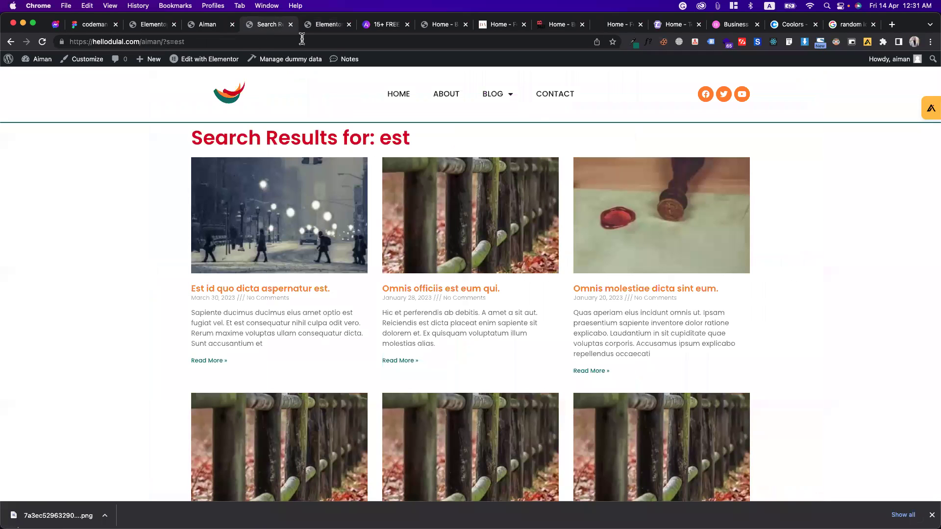
click(490, 95)
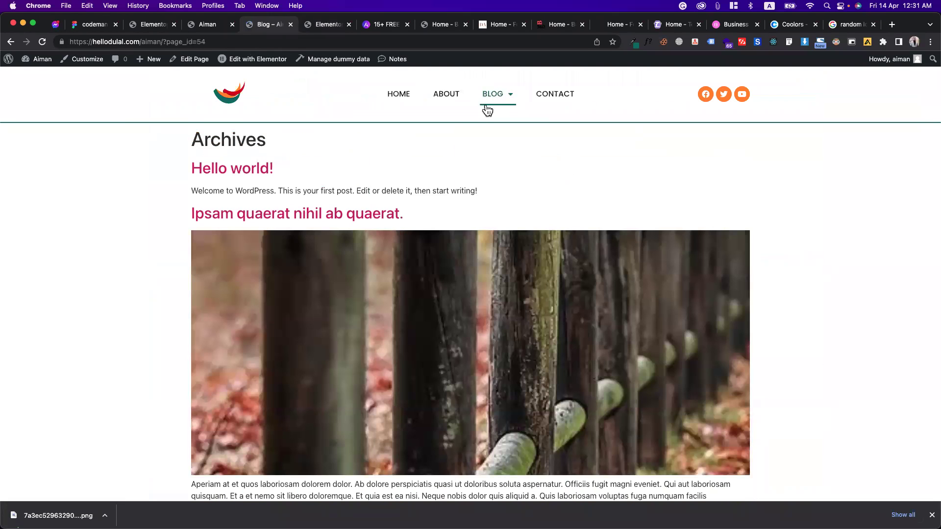
mouse_move(511, 95)
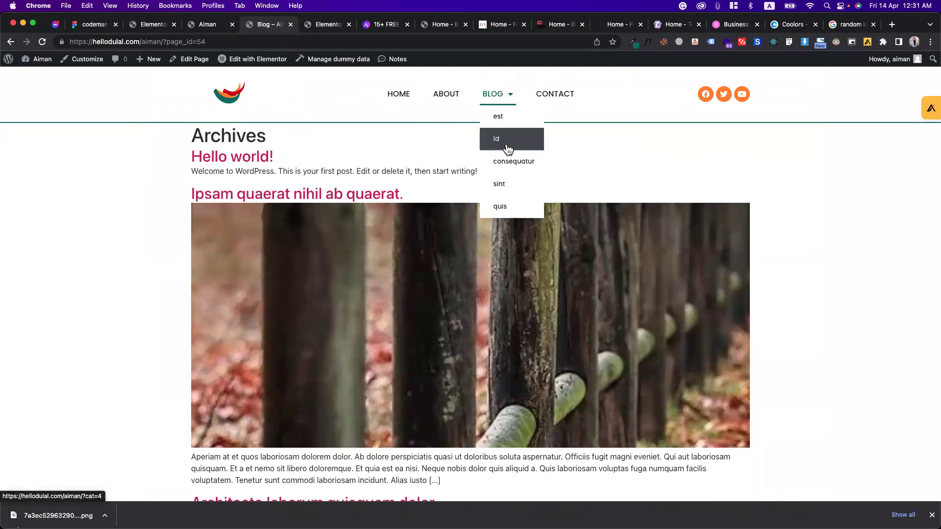
click(507, 141)
Step: Search for "omnis" from the live home page and review the layout of the results page
click(390, 103)
scroll(376, 219, down, 5)
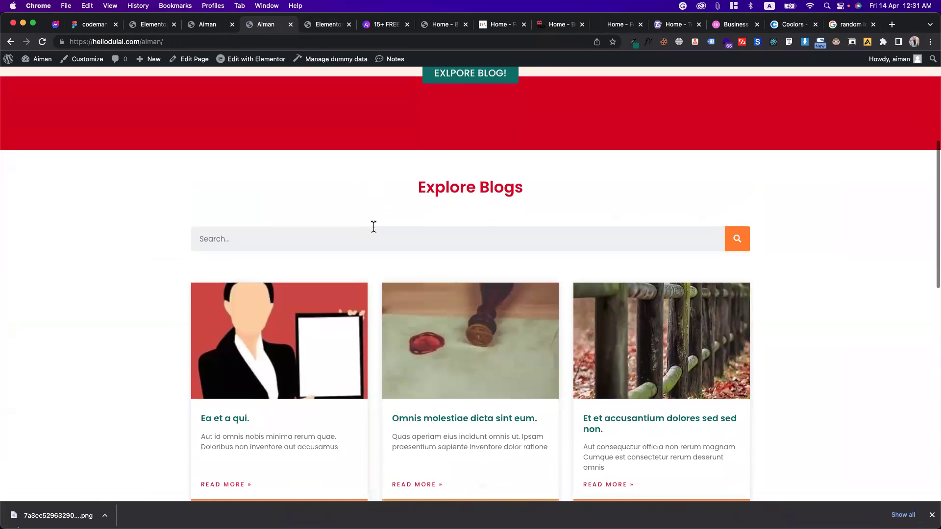
text(om)
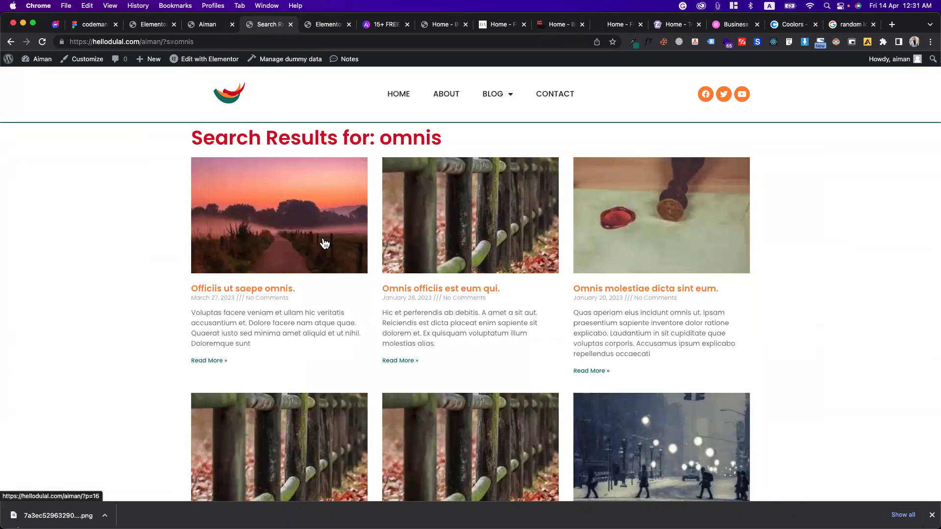
scroll(322, 237, down, 4)
scroll(323, 237, down, 5)
scroll(325, 241, up, 10)
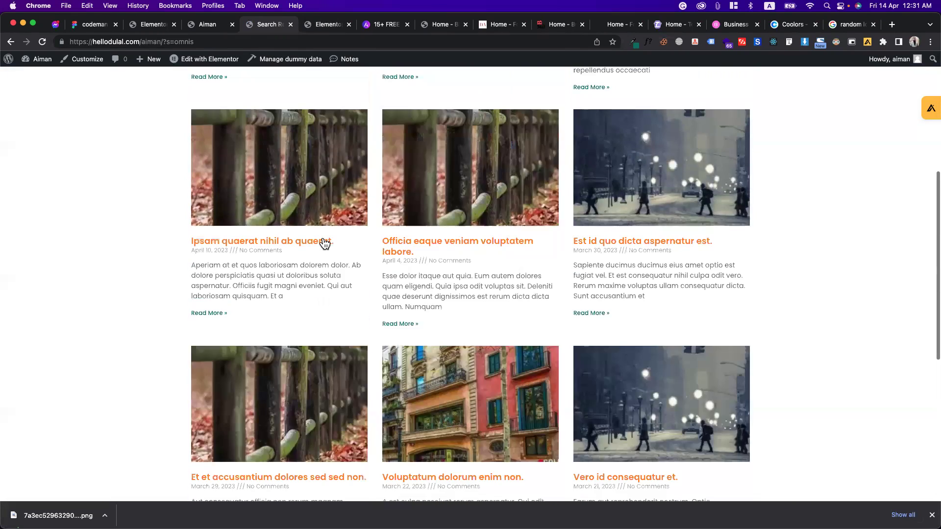
Step: Replace the archive template's Search Results display condition with Include All Archives and save it
click(326, 25)
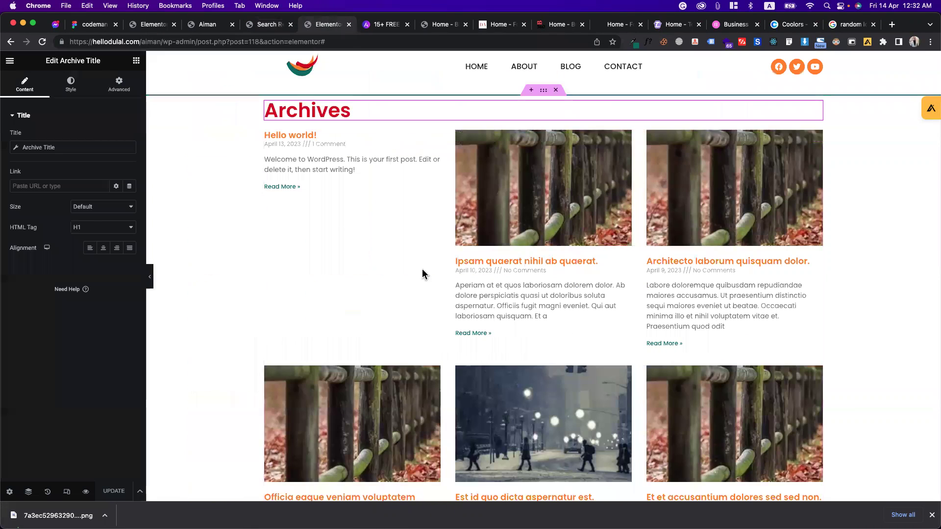
click(140, 491)
click(84, 446)
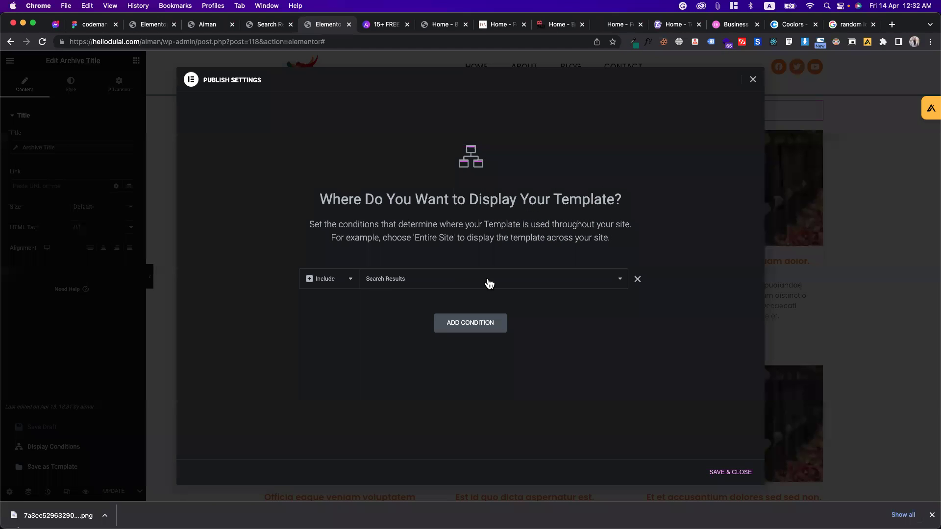
click(638, 279)
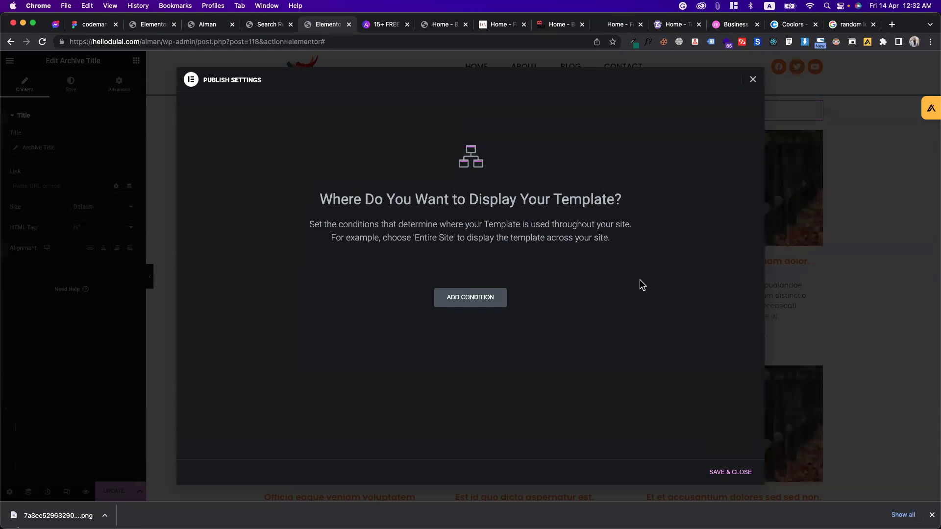
click(466, 304)
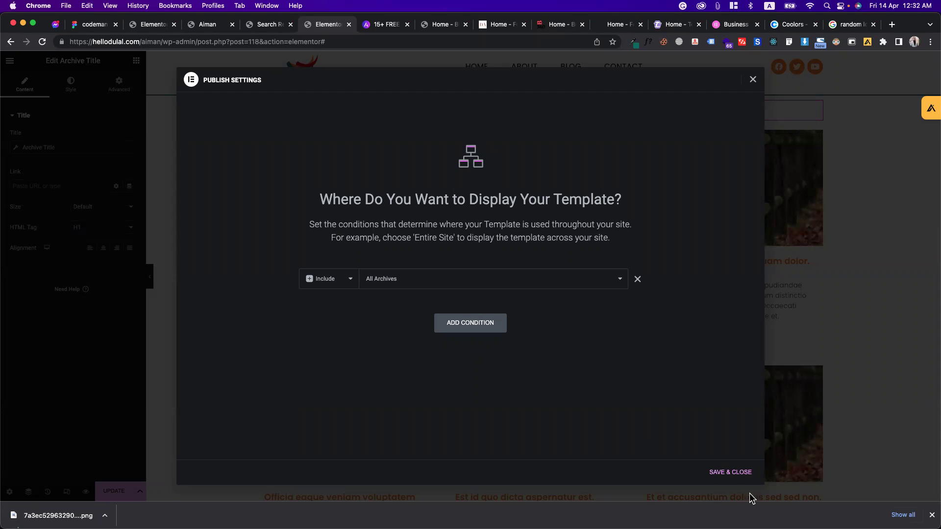
click(730, 474)
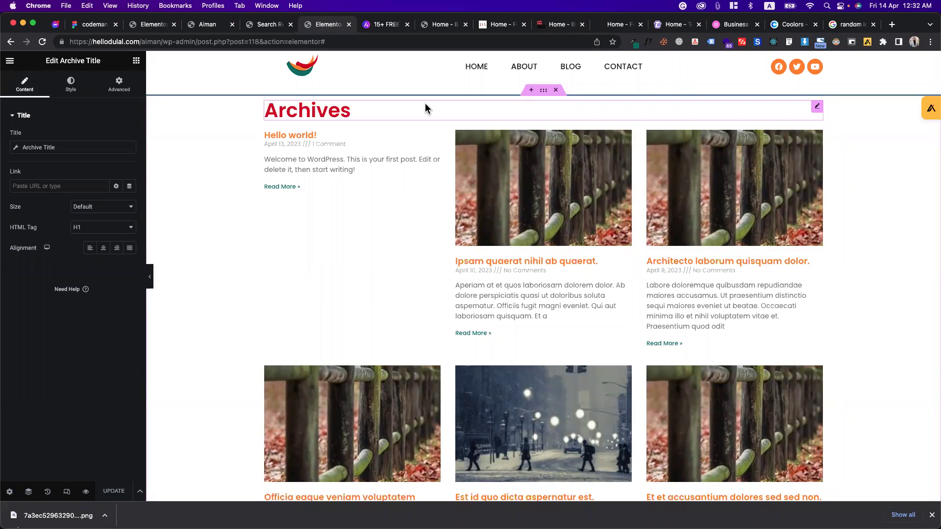
Step: Review the archive template's display conditions and save them with Include All Archives
click(139, 491)
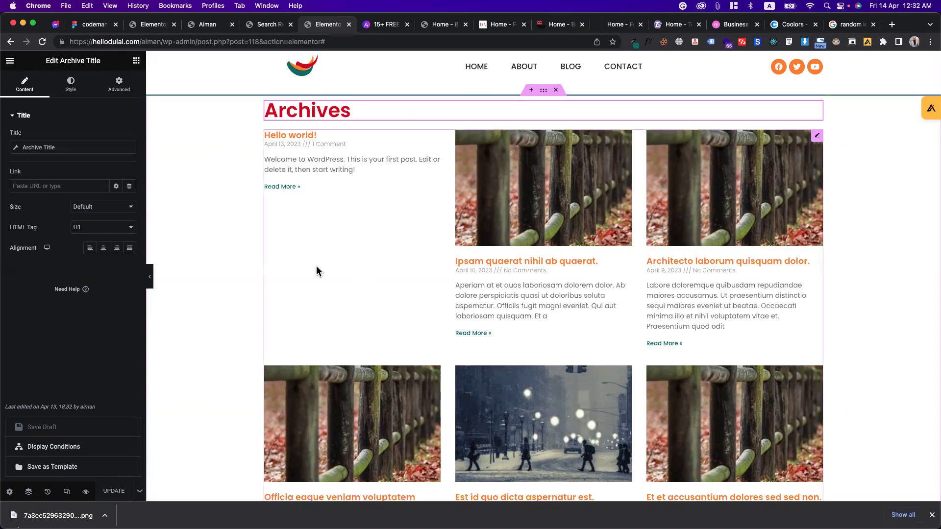
click(86, 455)
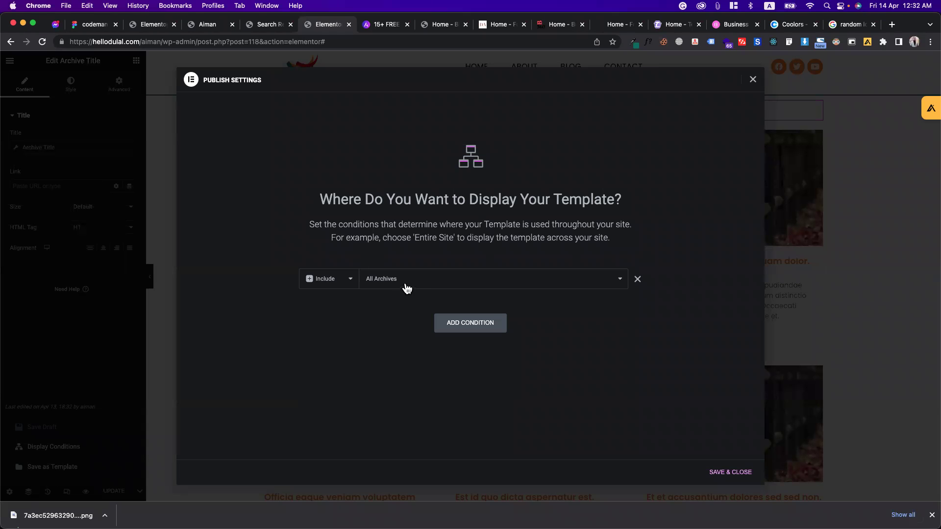
click(718, 472)
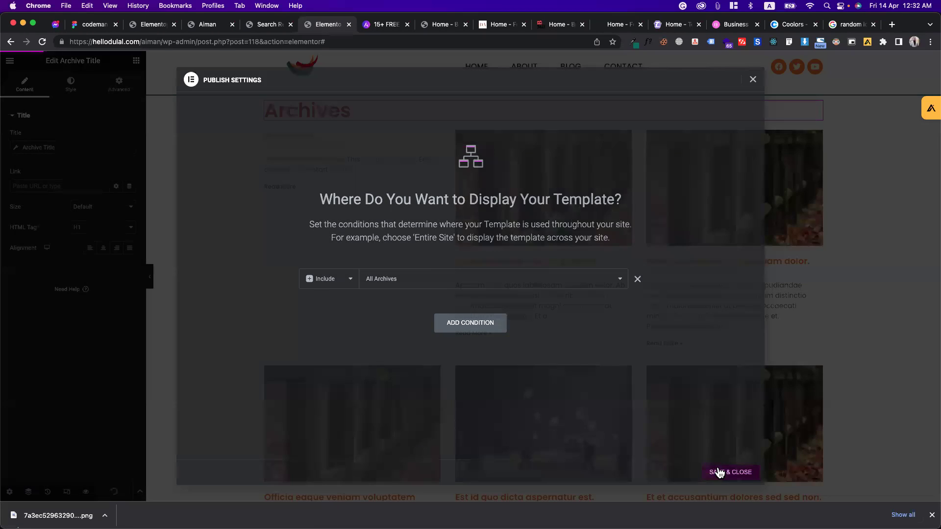
Step: Check the layout of the est and consequatur category archives on the live site
click(269, 27)
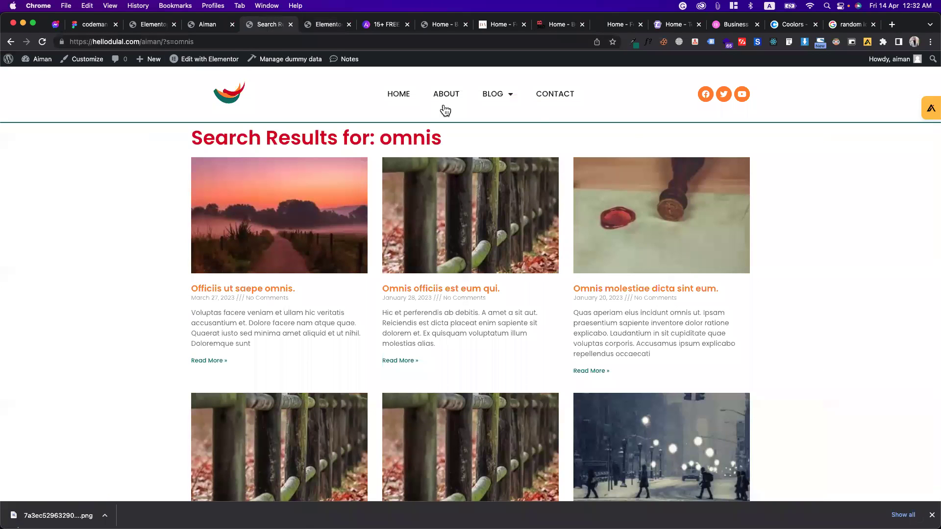
mouse_move(489, 99)
click(494, 117)
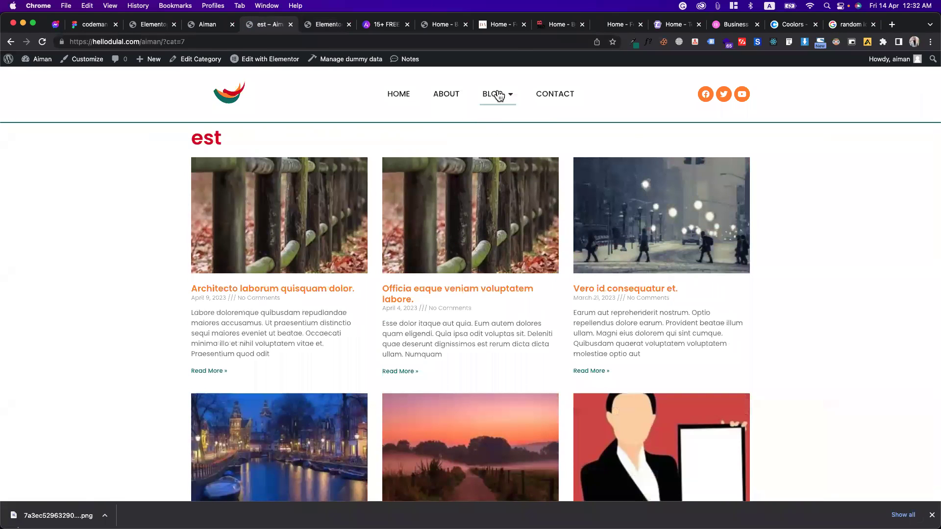
click(490, 139)
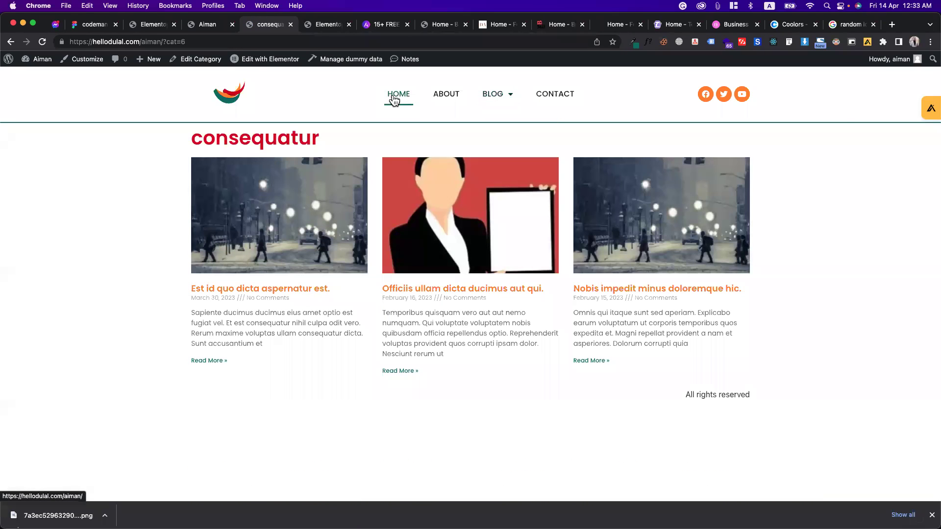
Step: Search for "hello" with the search form above the live home page's blog posts
scroll(434, 310, down, 7)
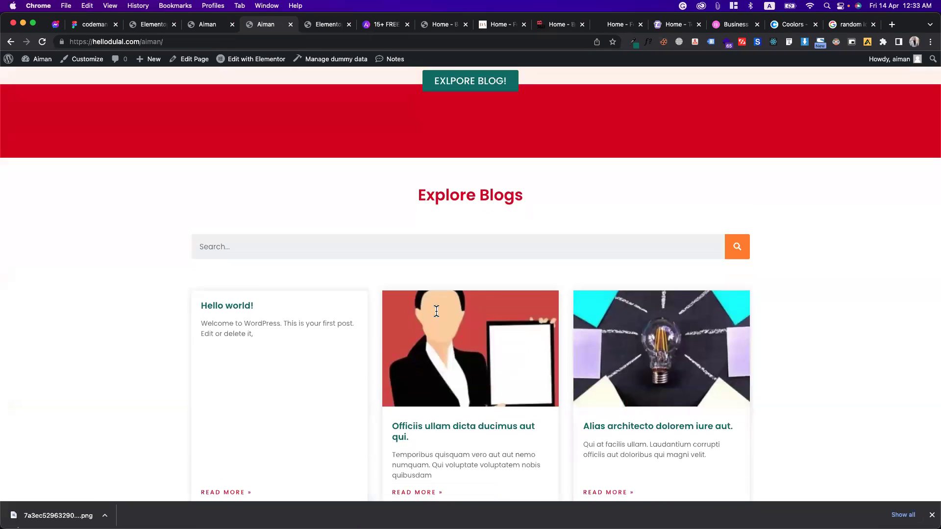
click(350, 182)
text(hello)
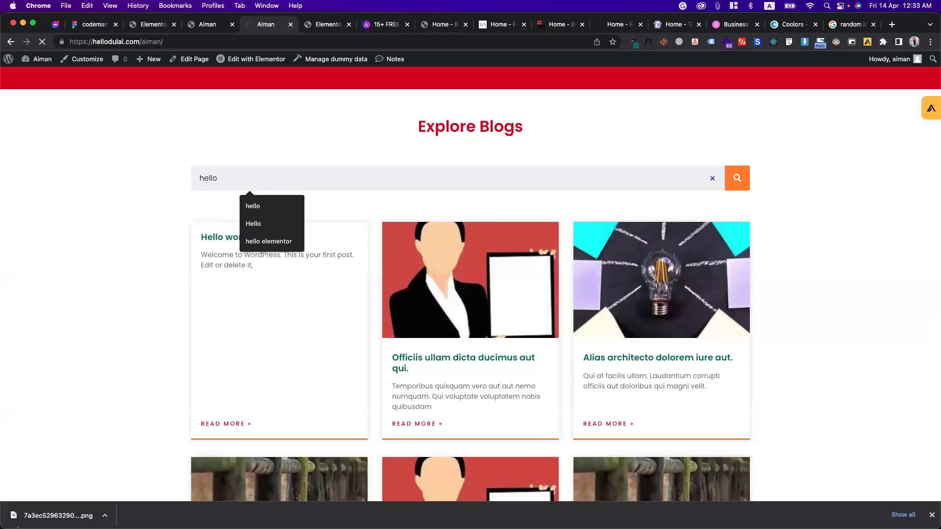
key(Return)
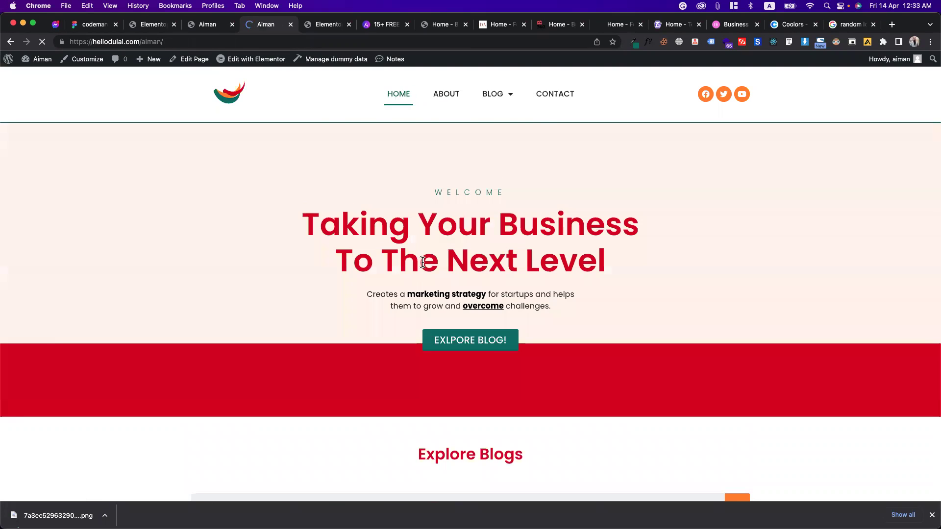
Step: Compare the hero, search form and blog post sections of the live home page with those in its preview
scroll(423, 262, down, 5)
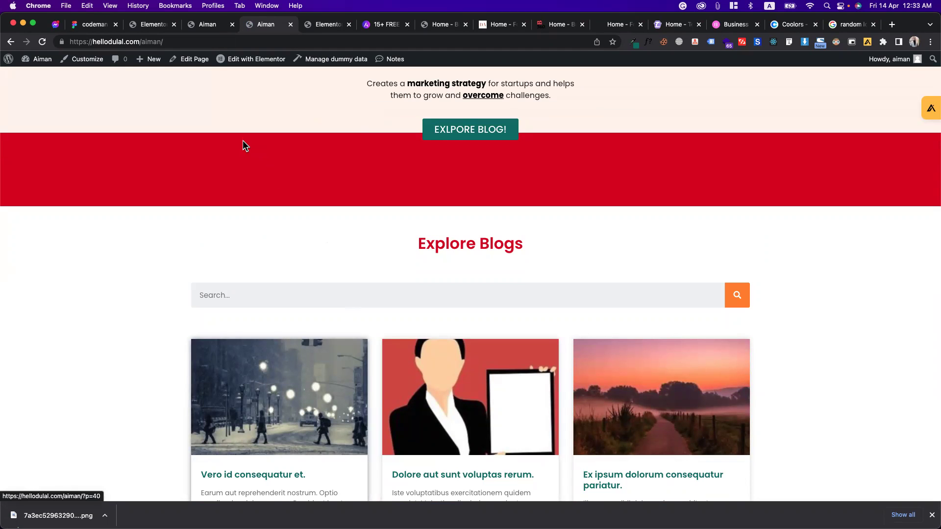
click(211, 30)
scroll(434, 267, down, 10)
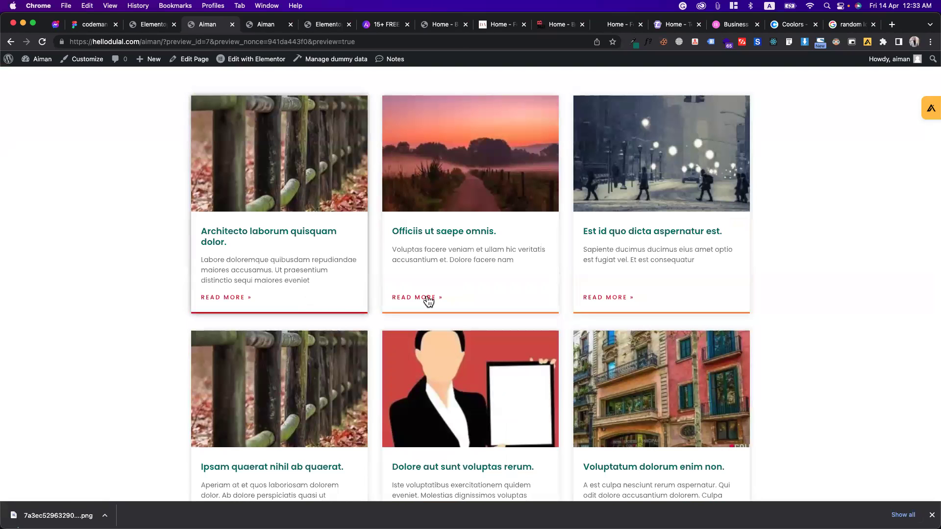
scroll(428, 301, up, 10)
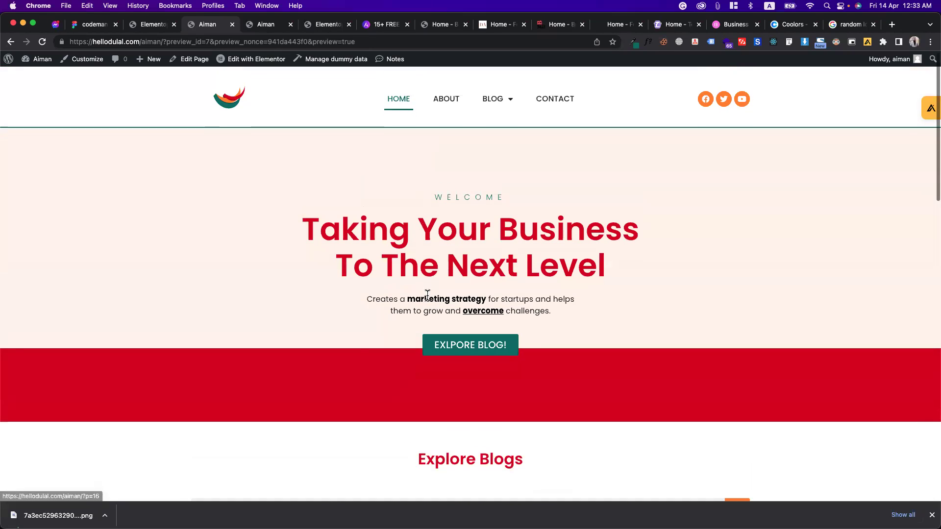
scroll(427, 296, down, 4)
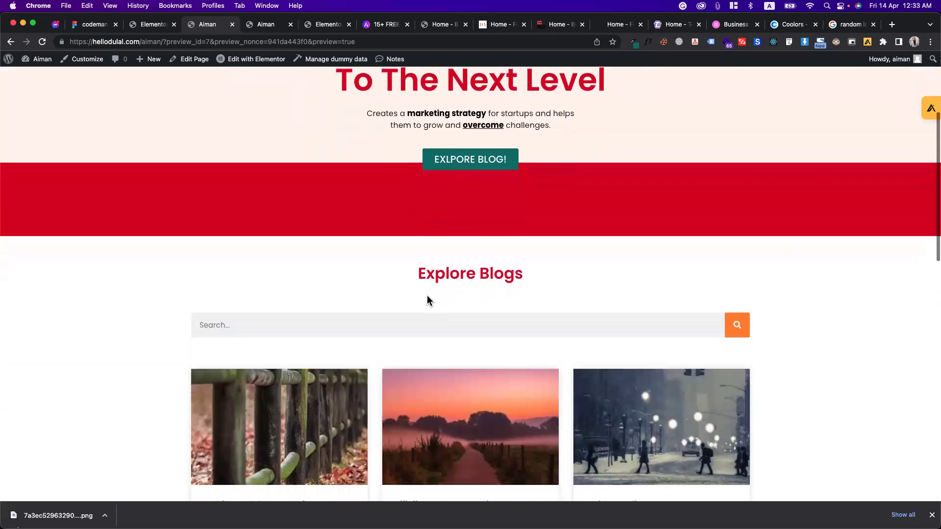
scroll(369, 254, up, 4)
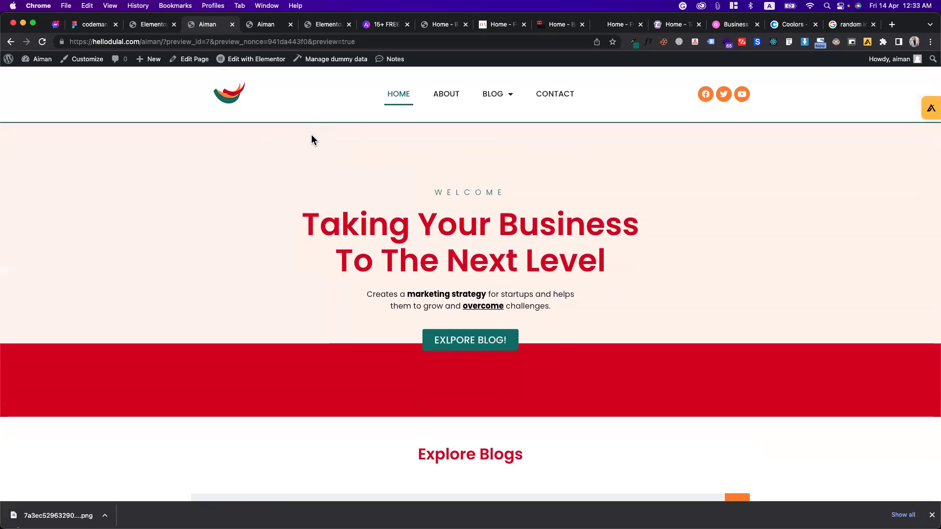
click(258, 24)
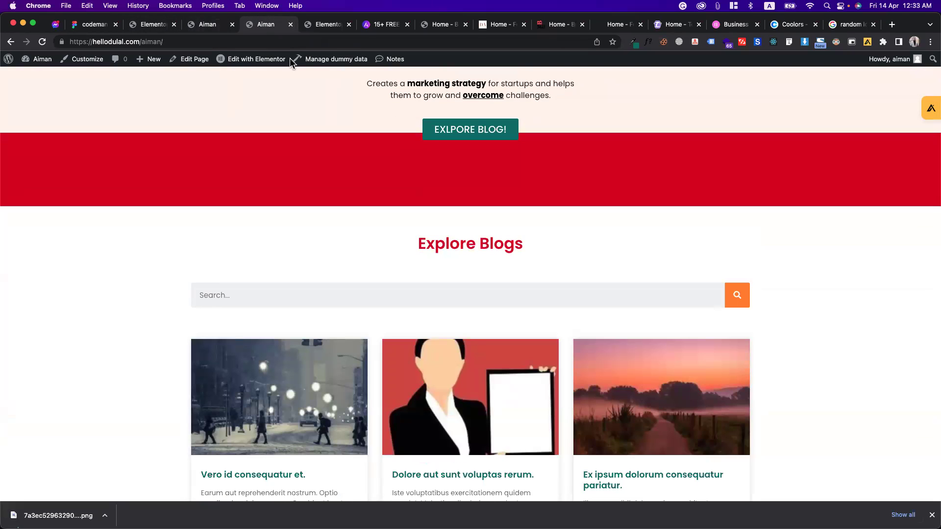
scroll(252, 186, up, 5)
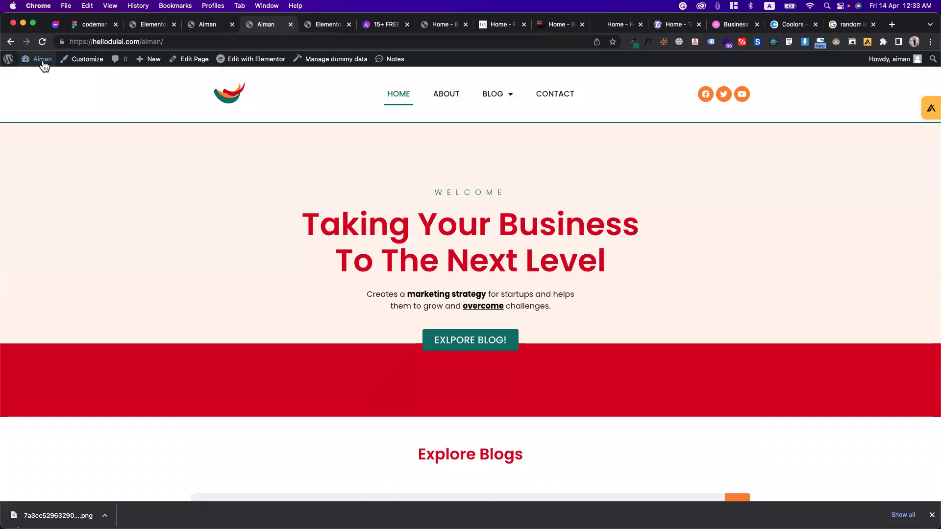
Step: Set the site's WordPress permalink structure to Post name and save the change
mouse_move(39, 59)
click(41, 79)
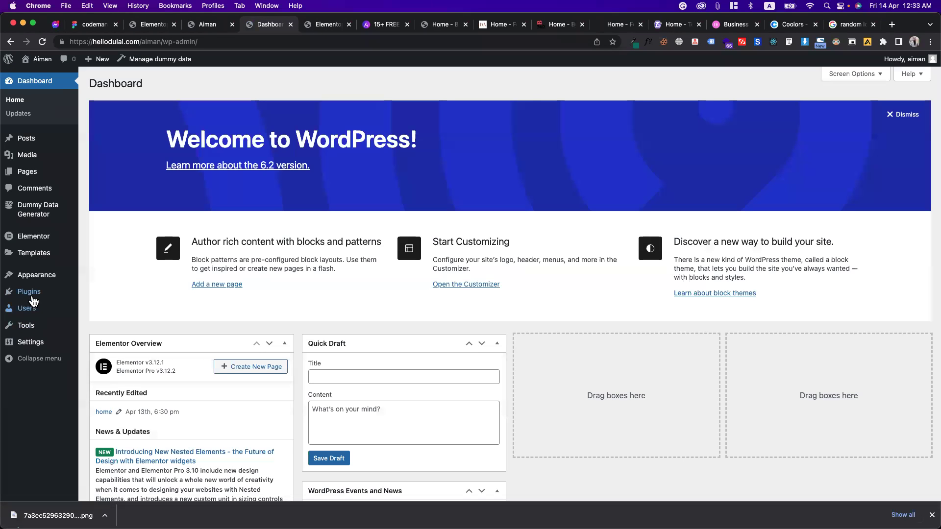
mouse_move(34, 300)
mouse_move(34, 343)
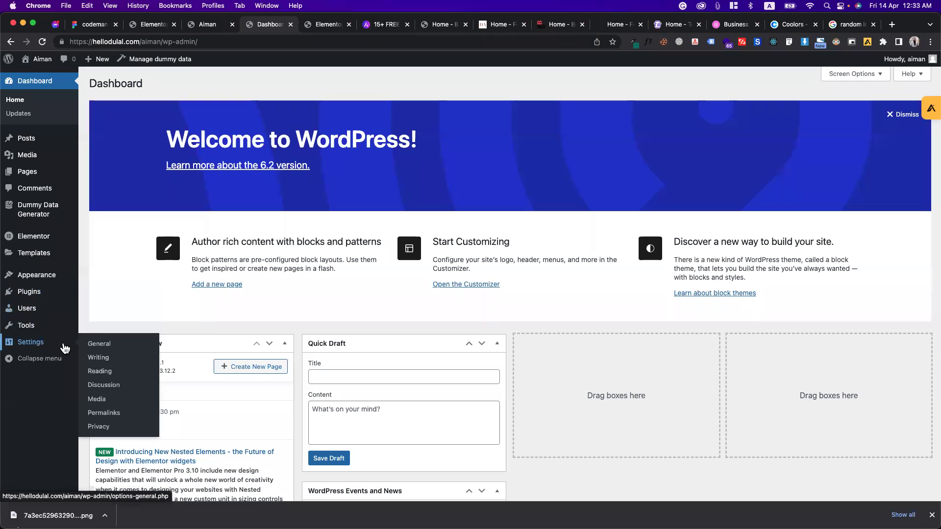
click(104, 417)
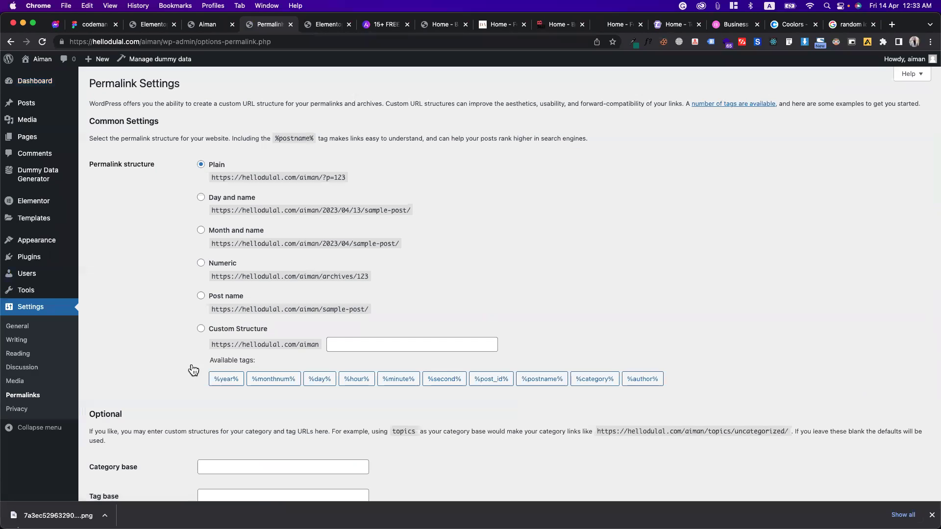
click(202, 293)
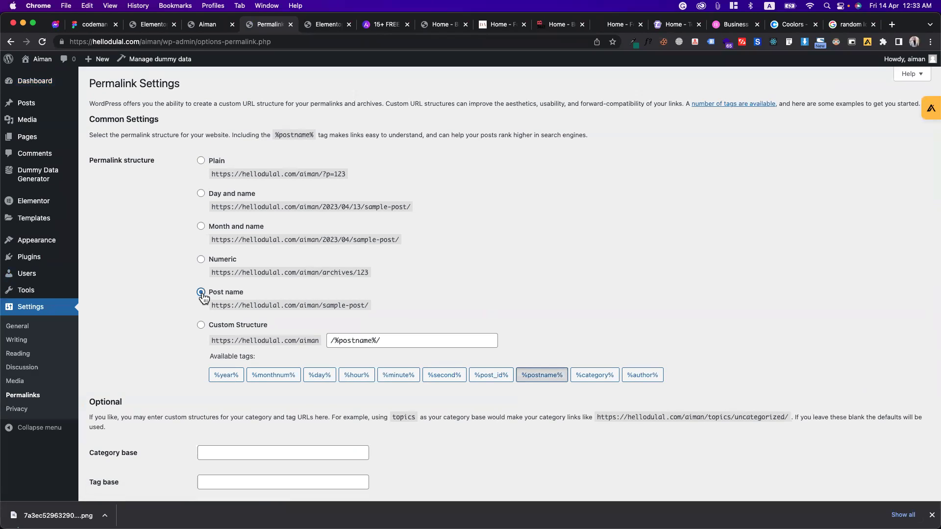
scroll(202, 293, down, 3)
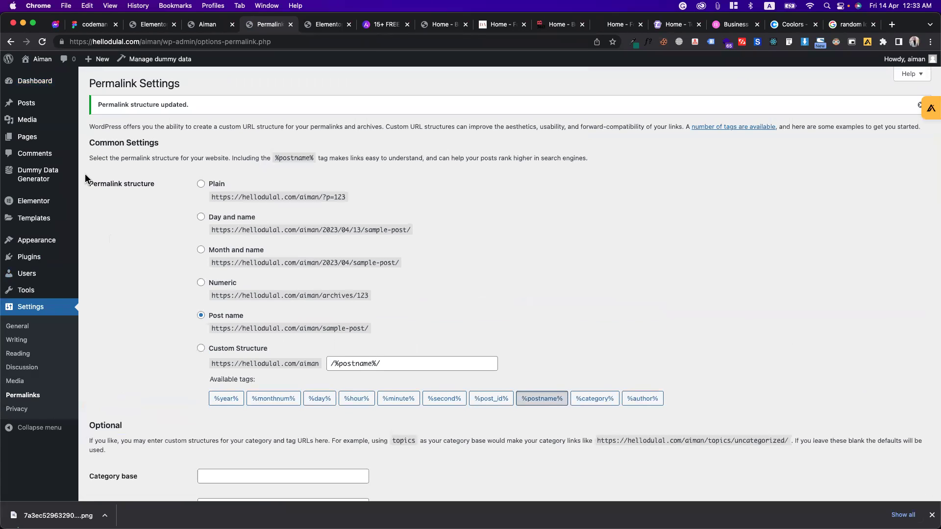
Step: Return to the archive template in Elementor and examine its layout from the Archives title to the pagination
click(327, 27)
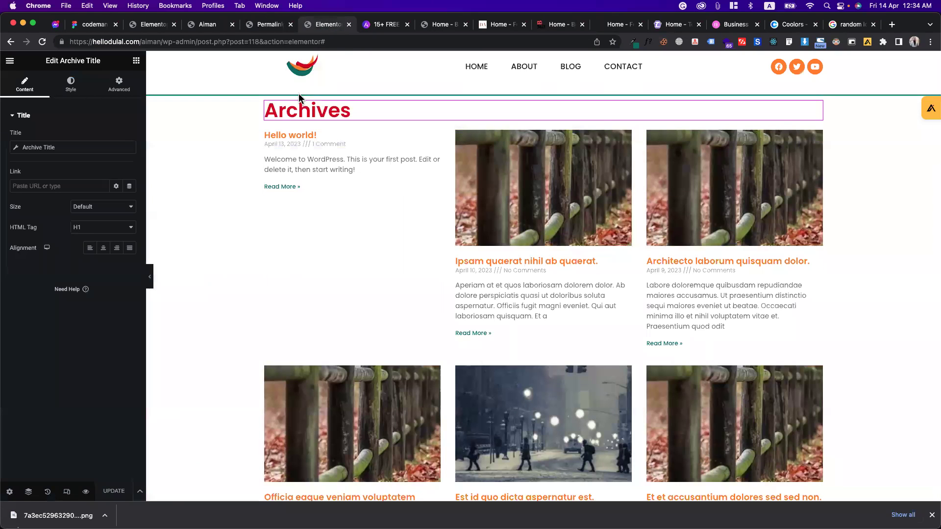
right_click(200, 152)
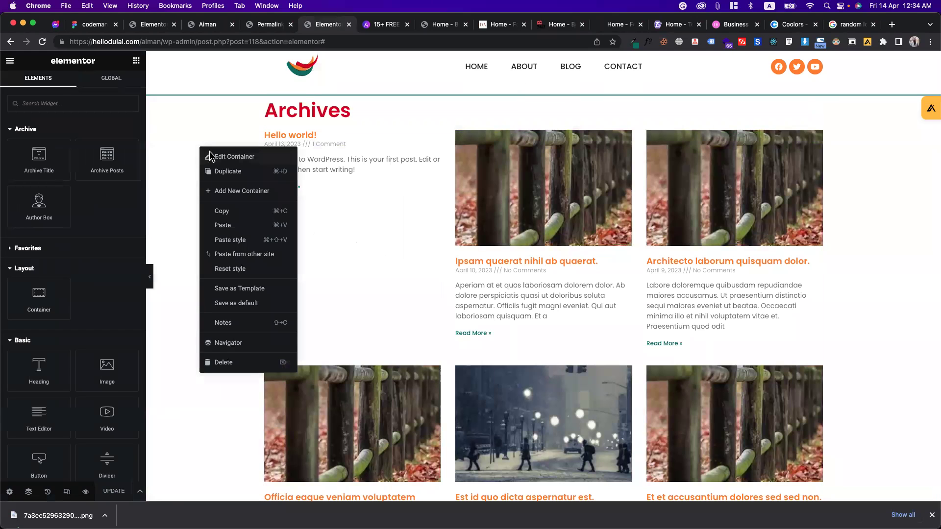
key(Escape)
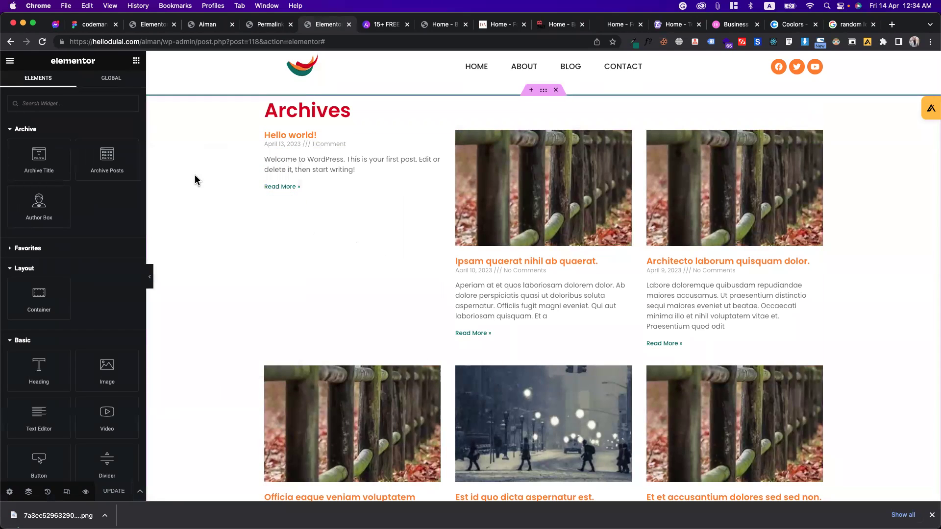
scroll(233, 265, down, 15)
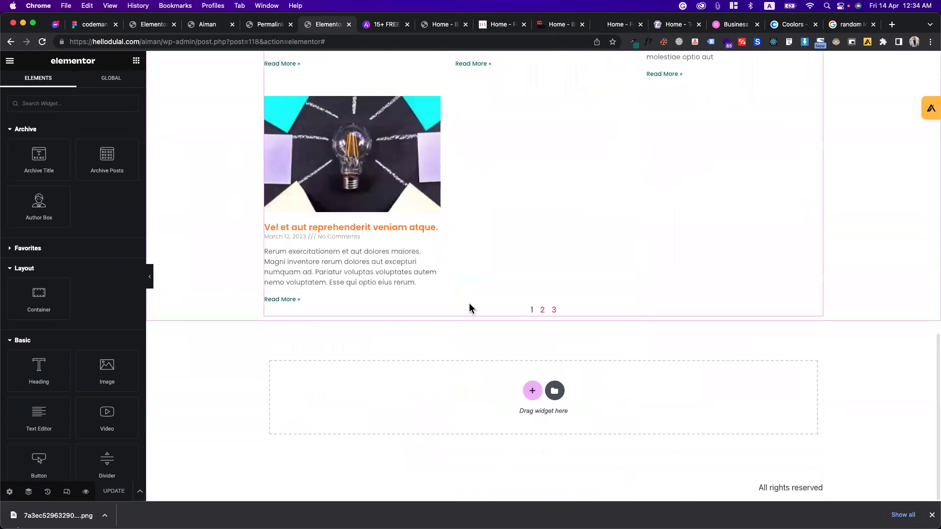
scroll(469, 307, up, 15)
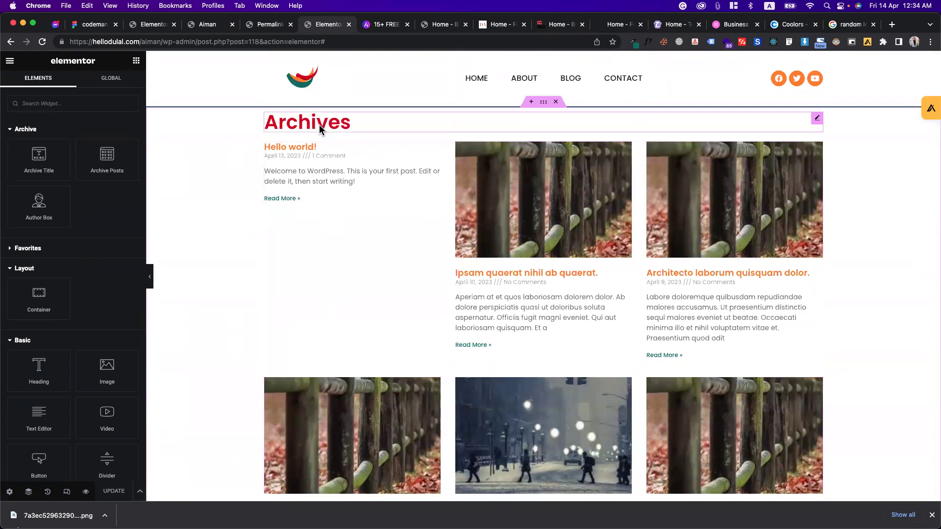
right_click(248, 153)
key(Escape)
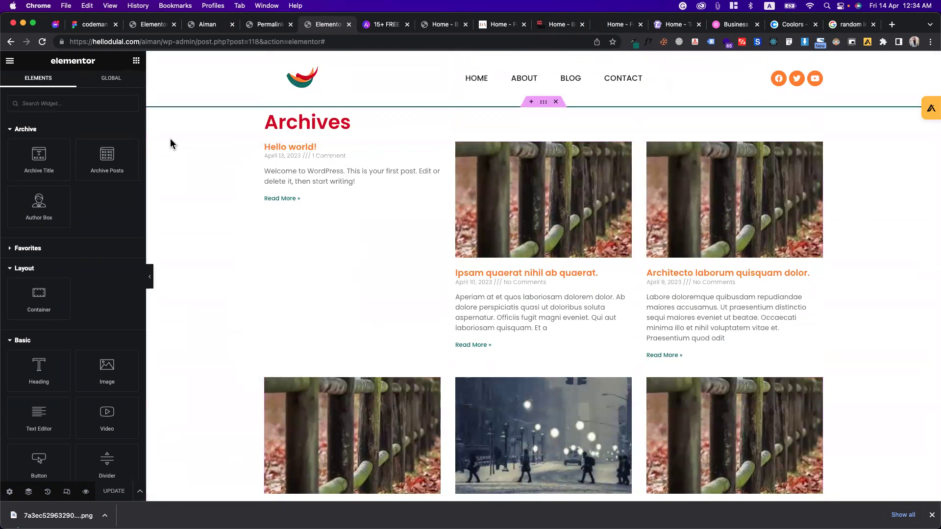
Step: Add an empty container above the Archives title inside the archive template's main container
scroll(54, 380, down, 10)
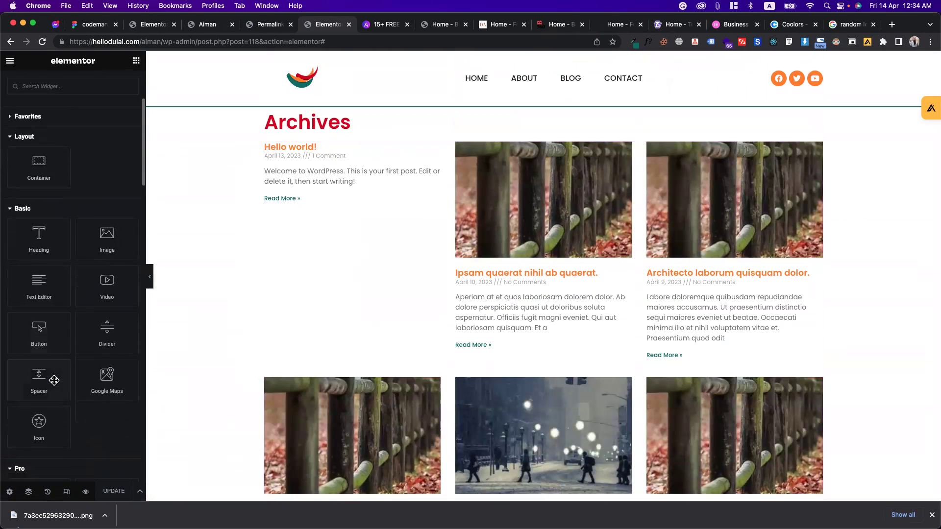
scroll(54, 380, down, 5)
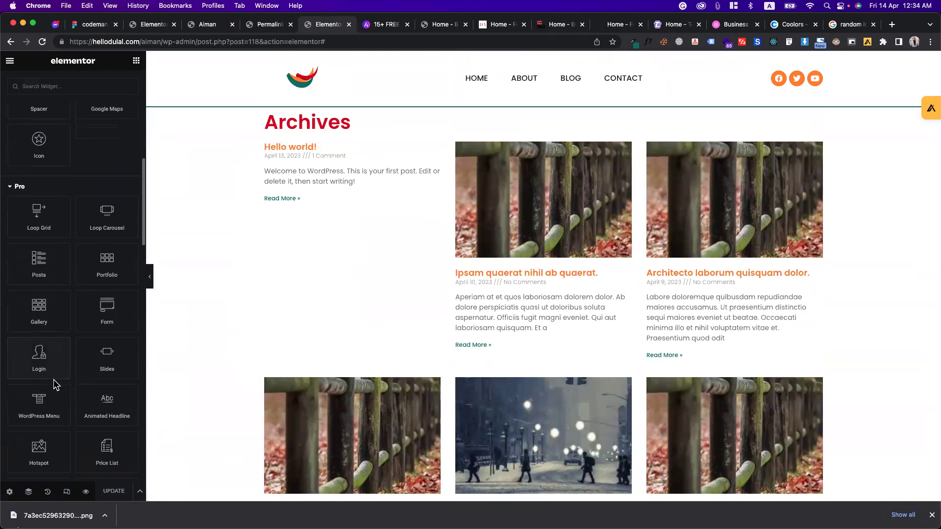
scroll(54, 380, up, 15)
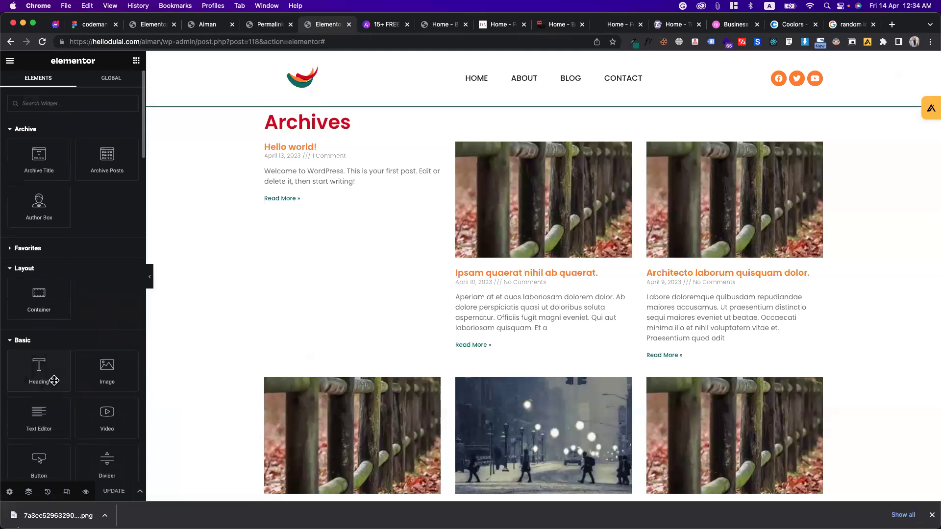
drag(45, 310, 435, 124)
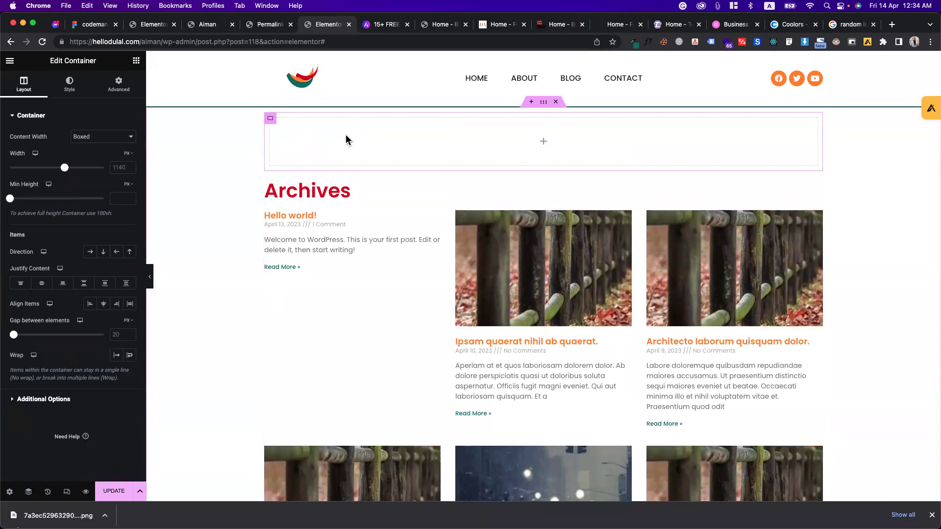
Step: Add a second empty container between the first inner container and the Archives title
right_click(237, 143)
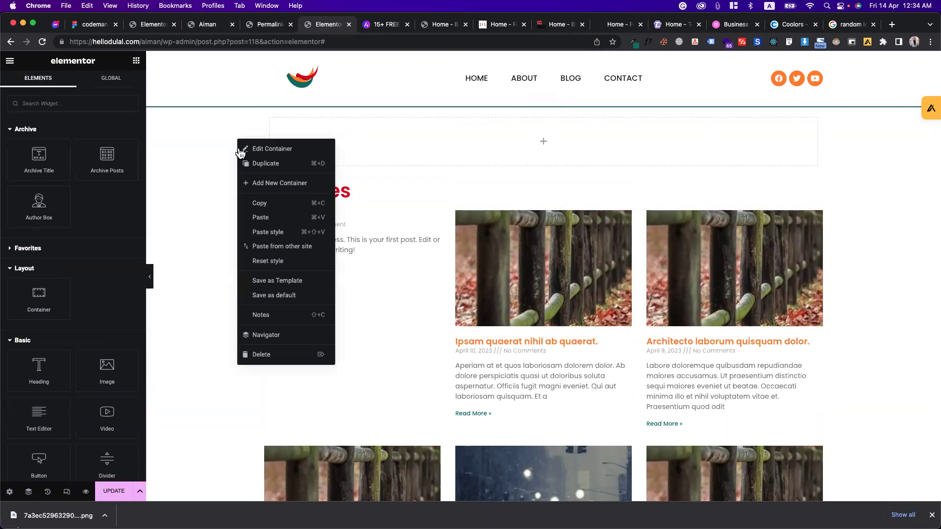
click(244, 151)
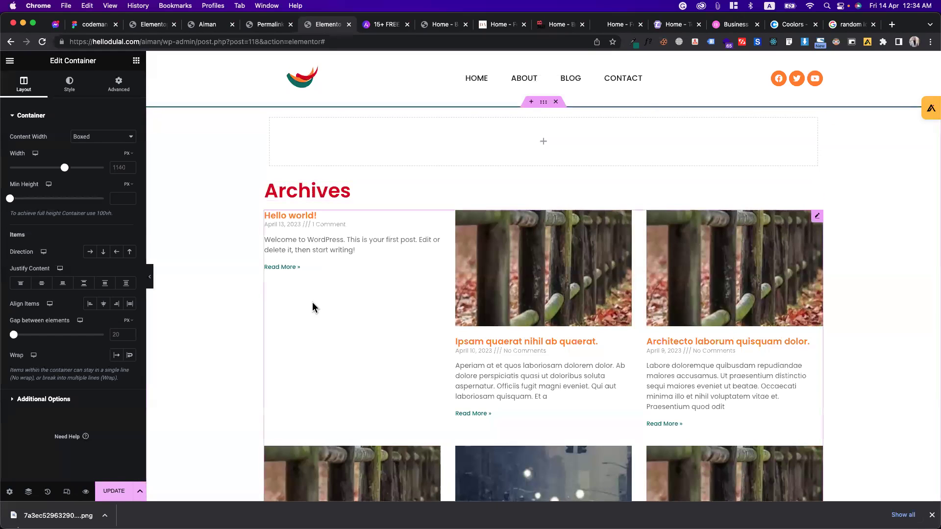
click(136, 61)
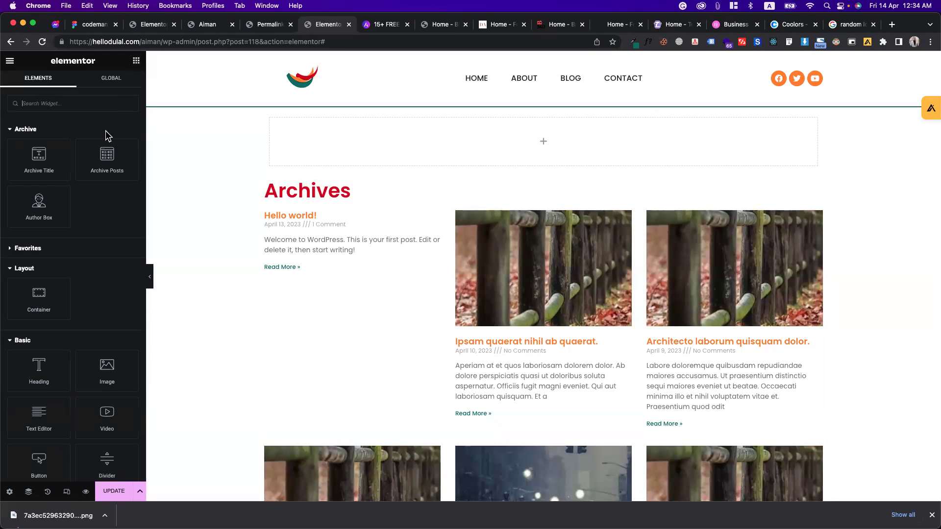
drag(30, 311, 425, 179)
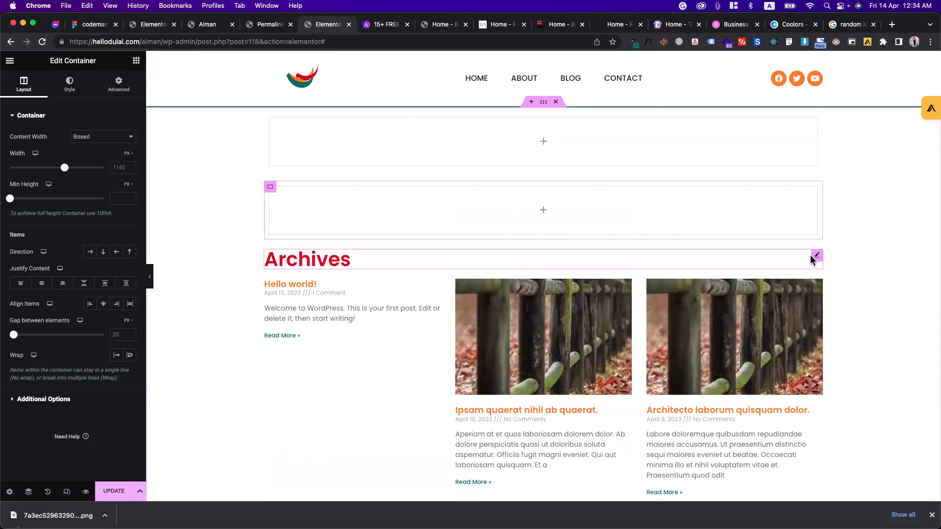
Step: Move the Archives title and the archive posts grid into the second inner container, and set the outer container's direction to a horizontal row
drag(816, 259, 706, 209)
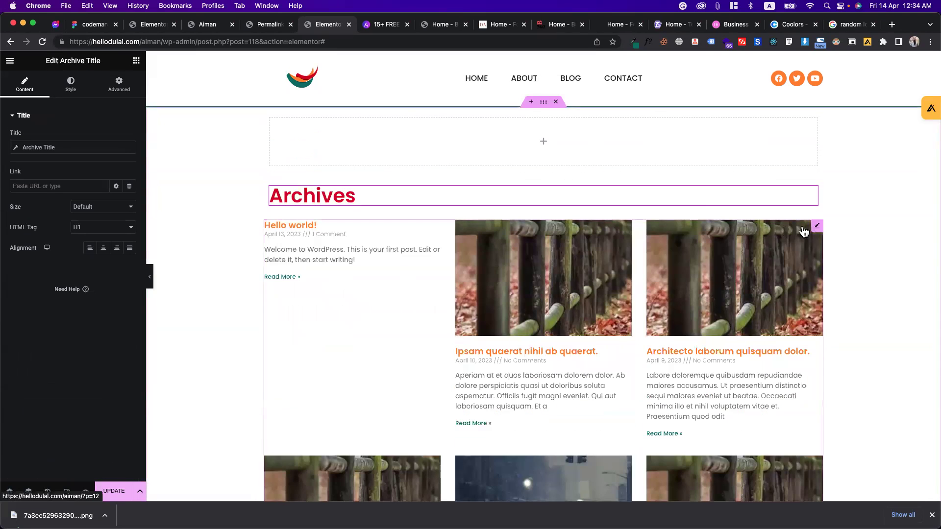
drag(817, 230, 682, 208)
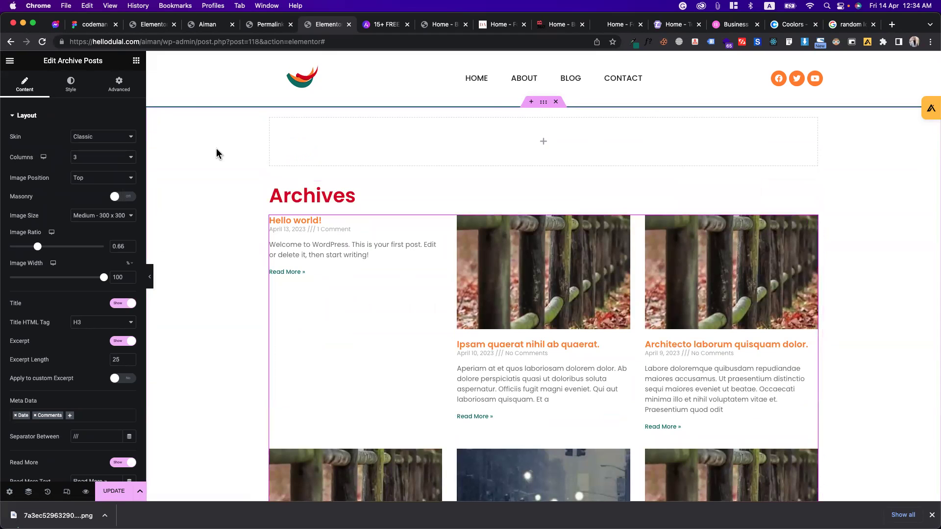
right_click(236, 135)
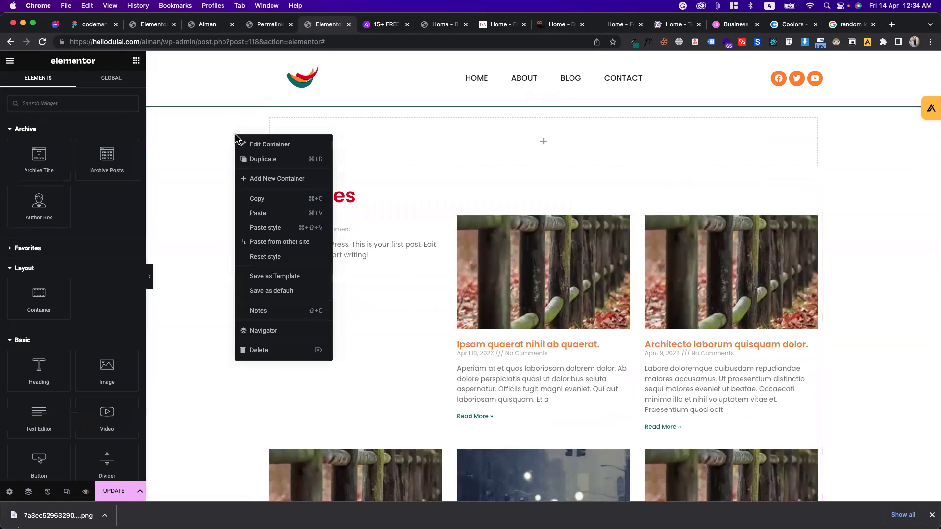
click(242, 145)
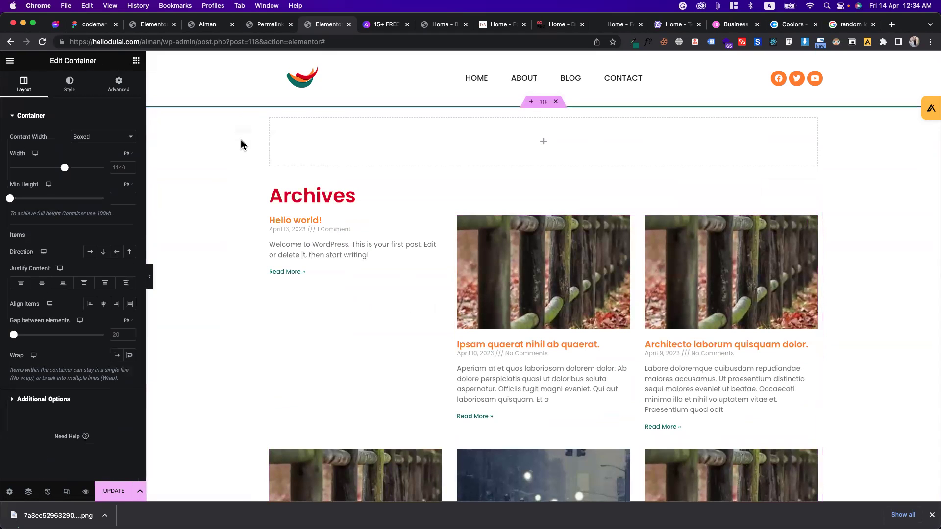
click(93, 253)
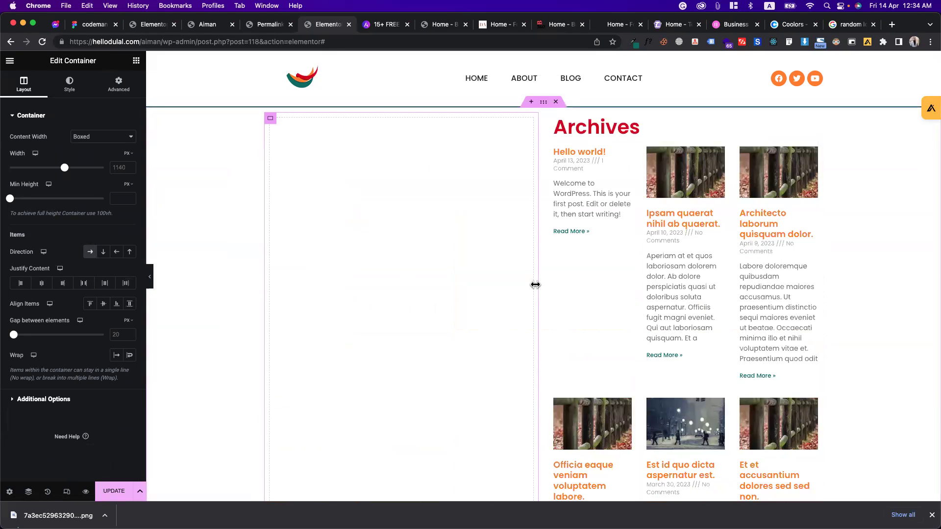
Step: Set the outer container's boxed width to 1266 px and narrow the empty sidebar container to a width of 27%
drag(534, 284, 373, 241)
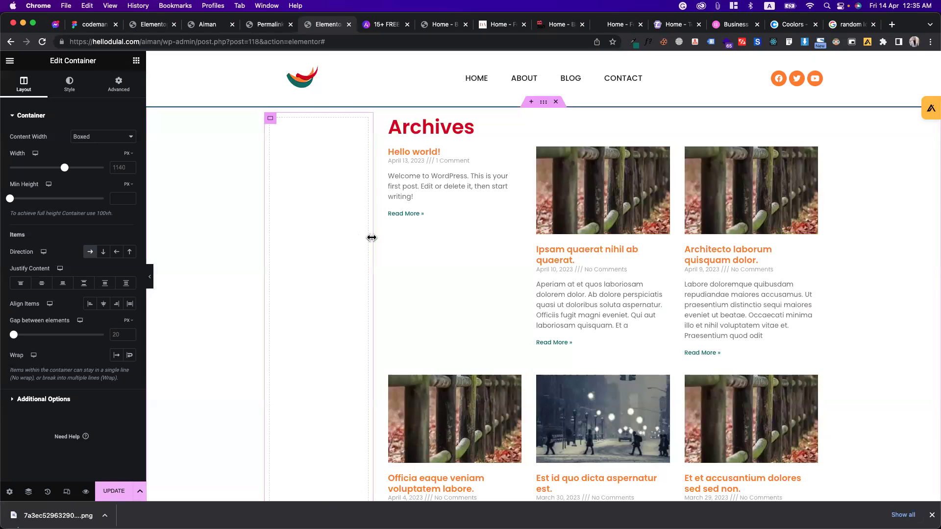
mouse_move(395, 241)
mouse_down()
mouse_move(437, 245)
mouse_move(383, 240)
mouse_up()
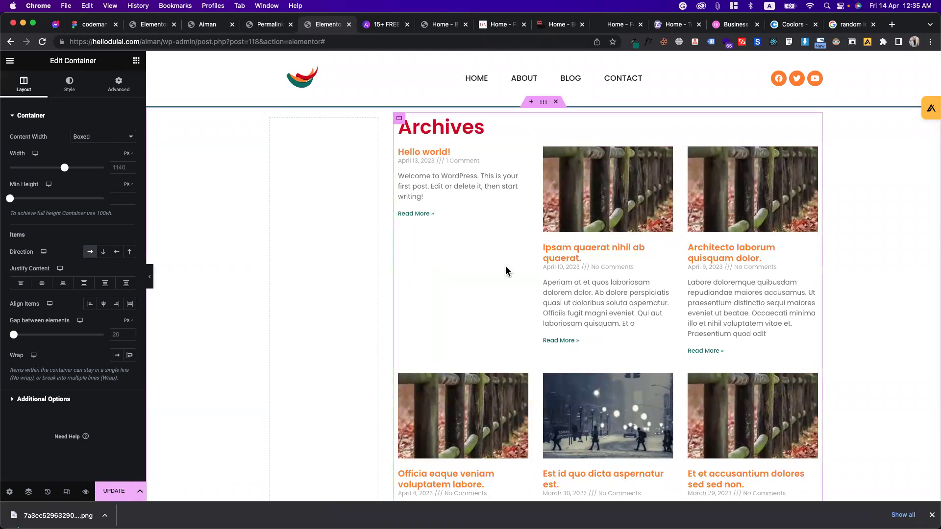
scroll(505, 266, down, 8)
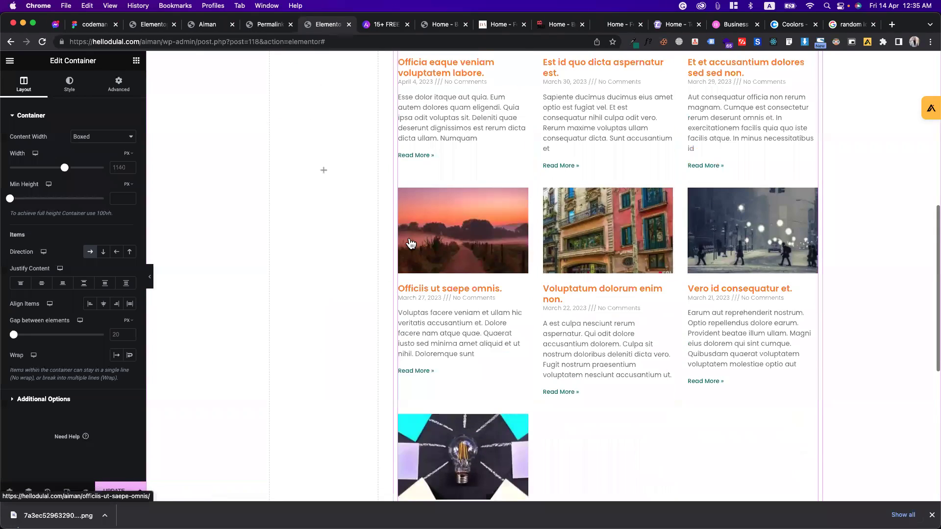
scroll(411, 243, up, 8)
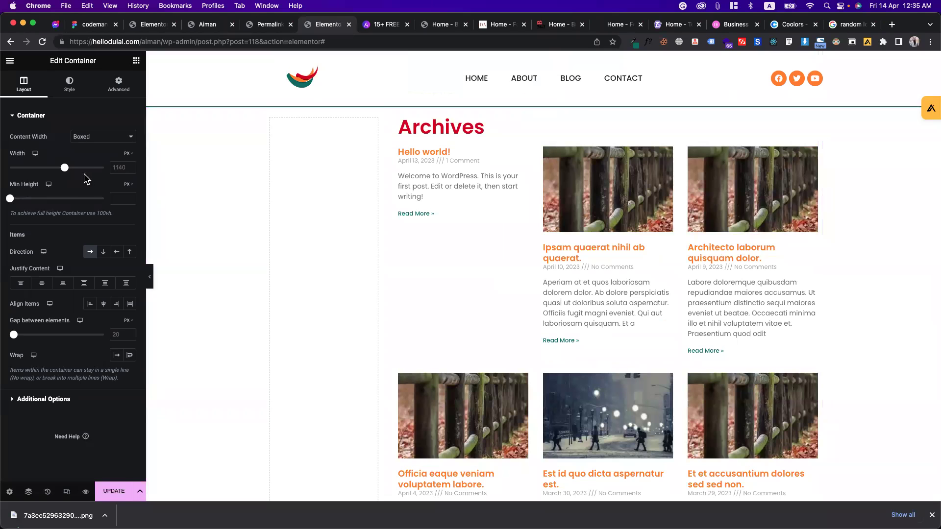
drag(67, 169, 75, 170)
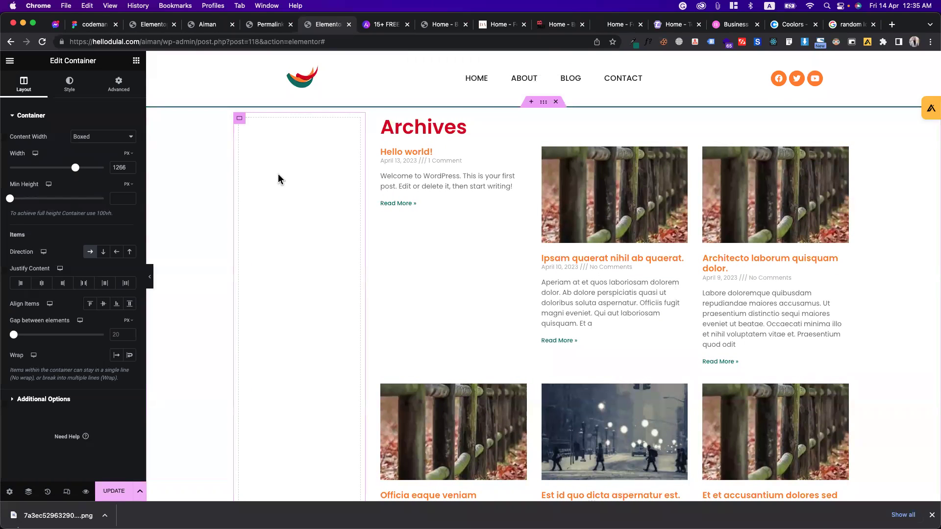
click(240, 120)
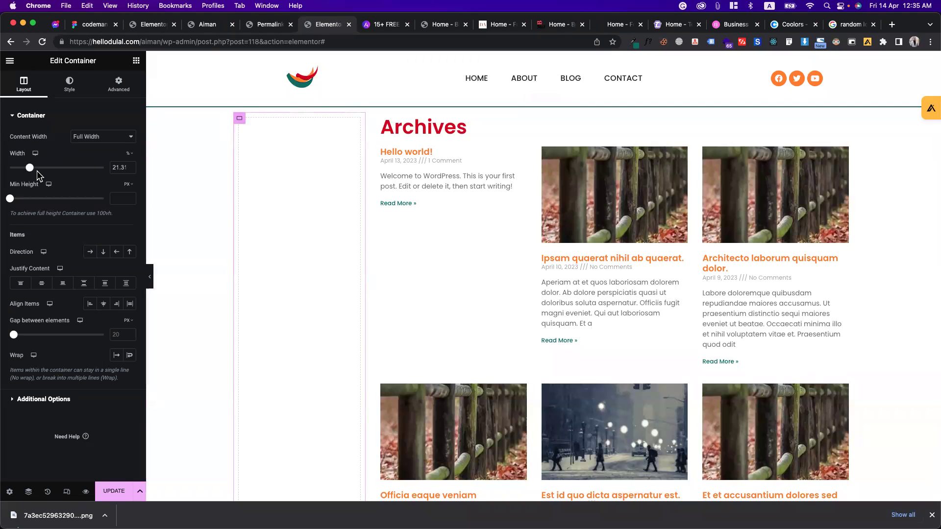
drag(32, 171, 38, 171)
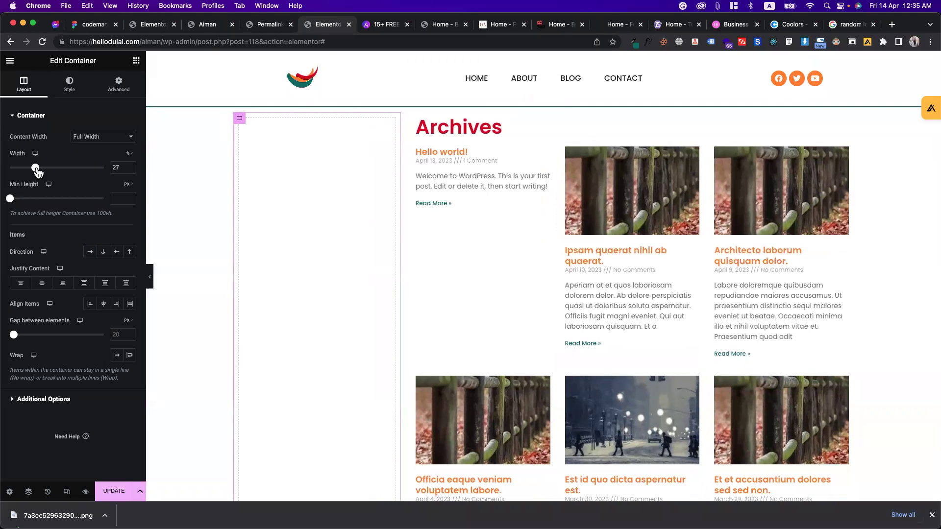
Step: Add a Heading widget to the empty sidebar container with the title "Recent Posts"
click(136, 60)
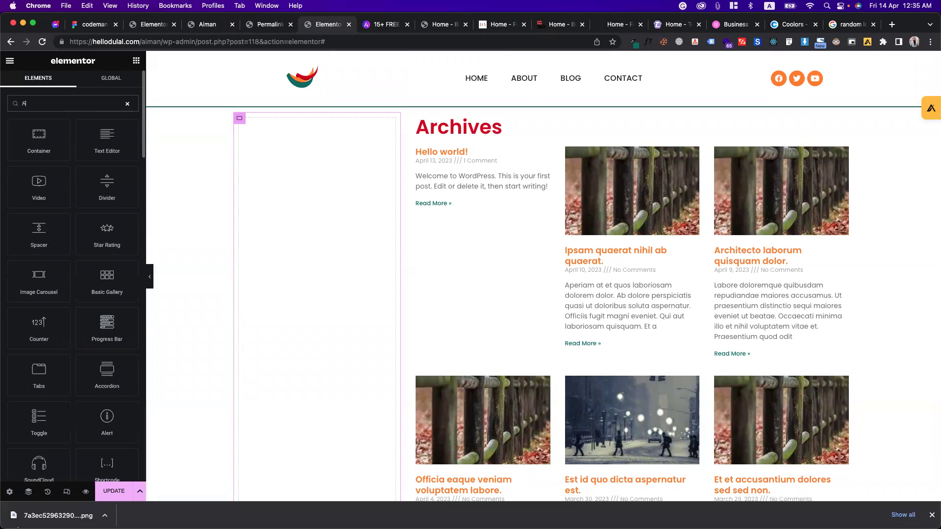
click(76, 104)
text(tit)
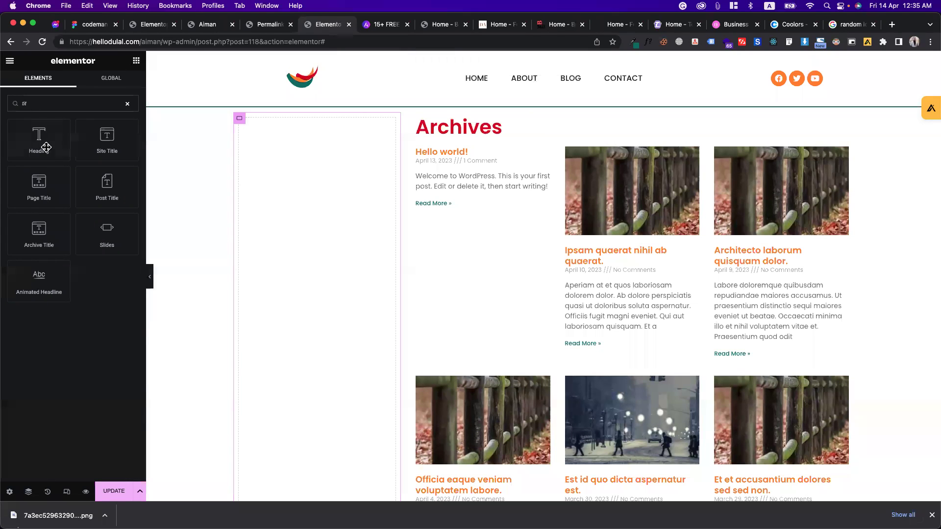
drag(46, 147, 290, 160)
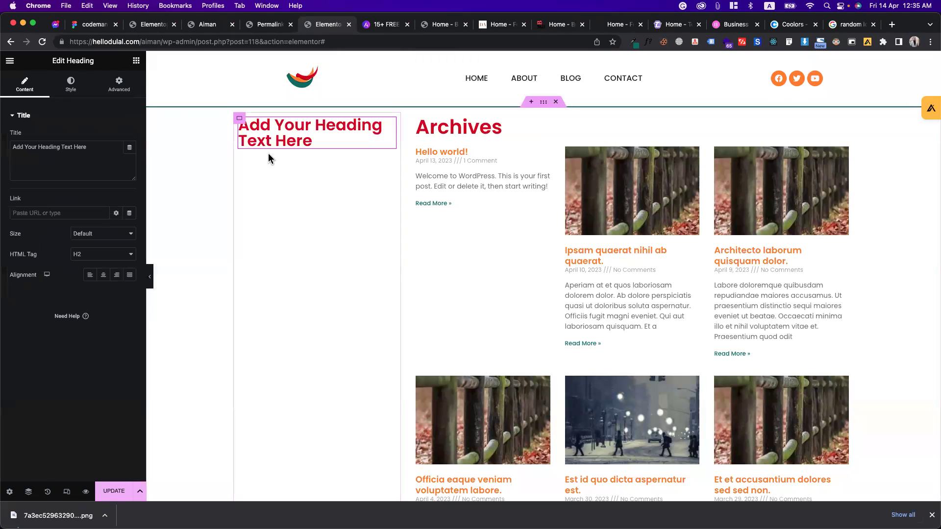
triple_click(109, 155)
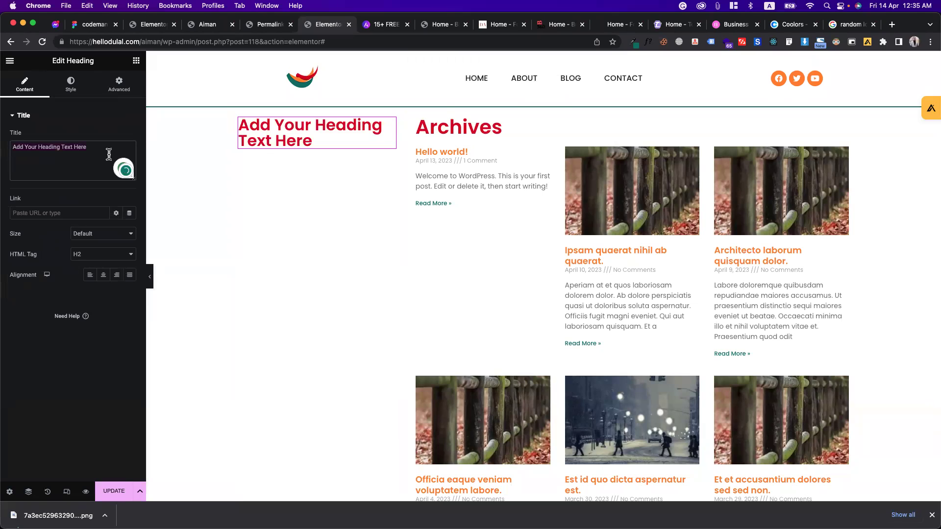
text(Recent Posts)
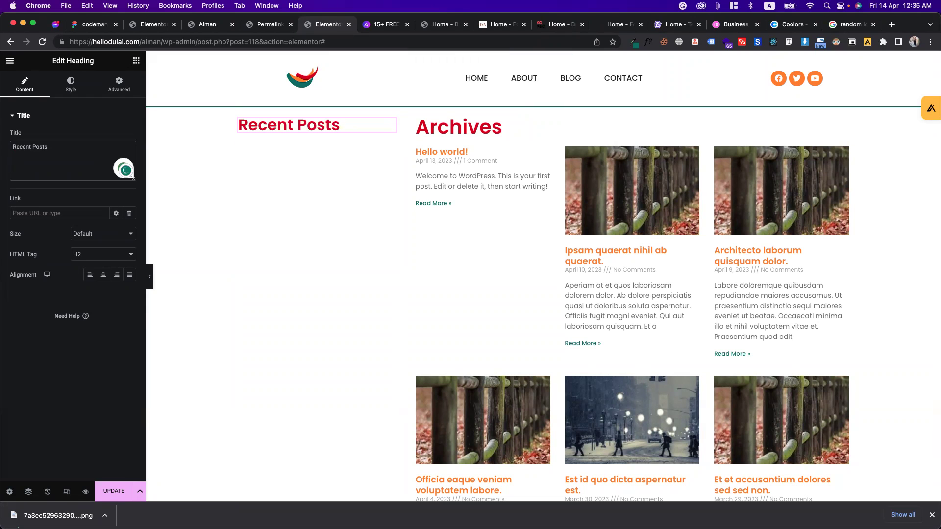
Step: Switch to the homepage's Elementor editor and copy the posts list with small thumbnails beside the large featured post
click(137, 60)
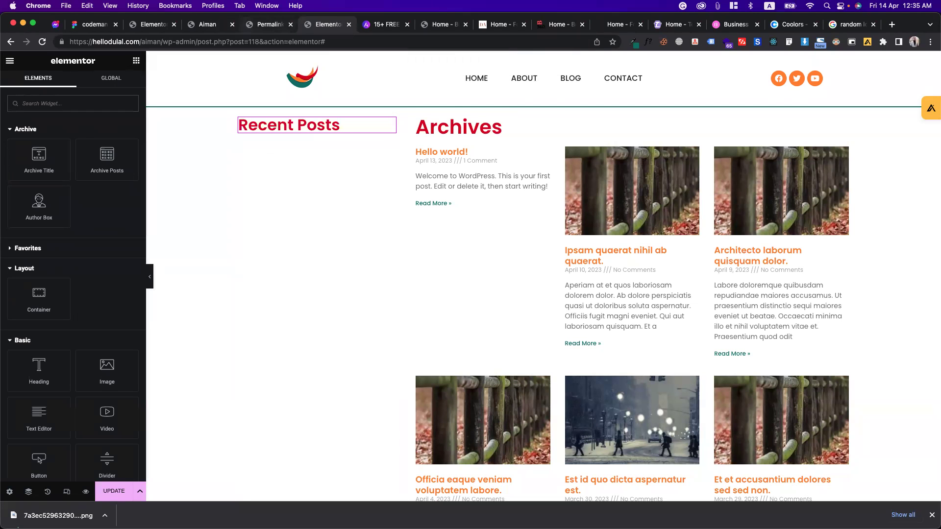
key(ctrl+shift+Tab)
key(ctrl+shift+Tab)
scroll(470, 282, down, 20)
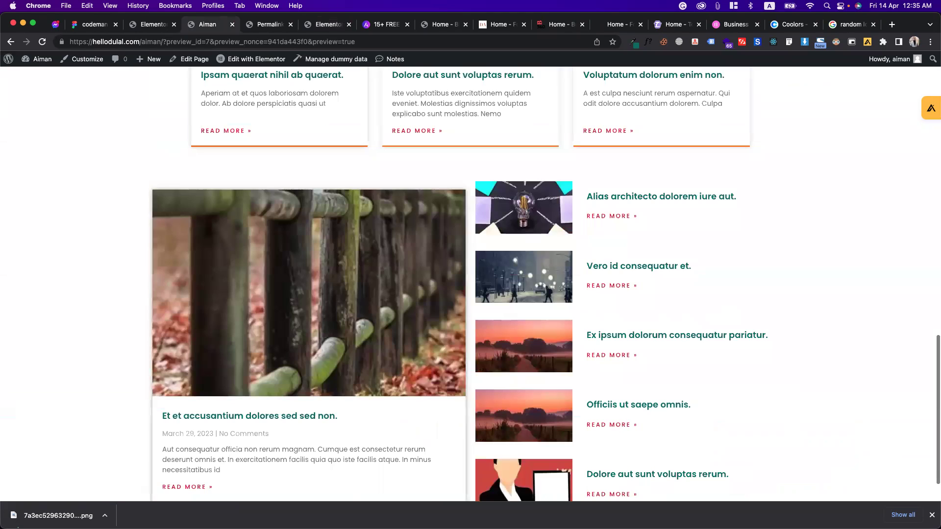
key(ctrl+shift+Tab)
scroll(540, 294, down, 5)
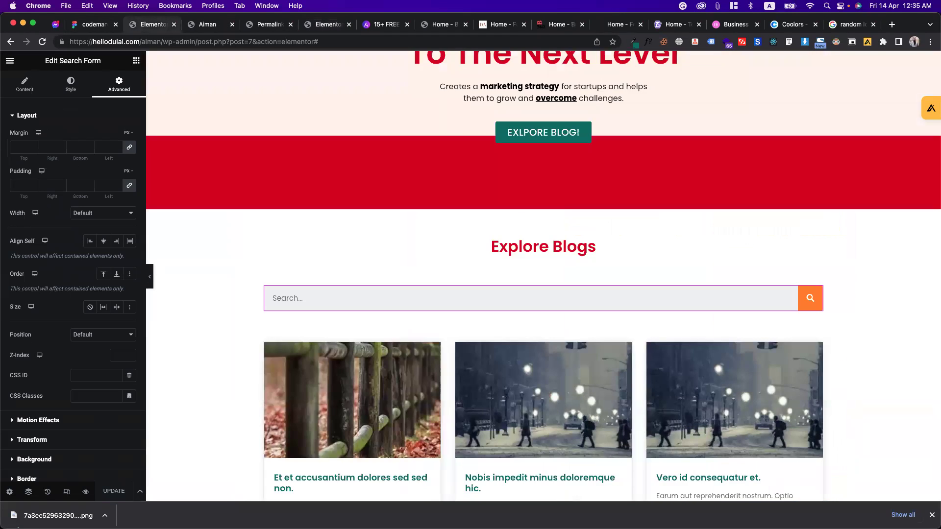
scroll(539, 294, down, 14)
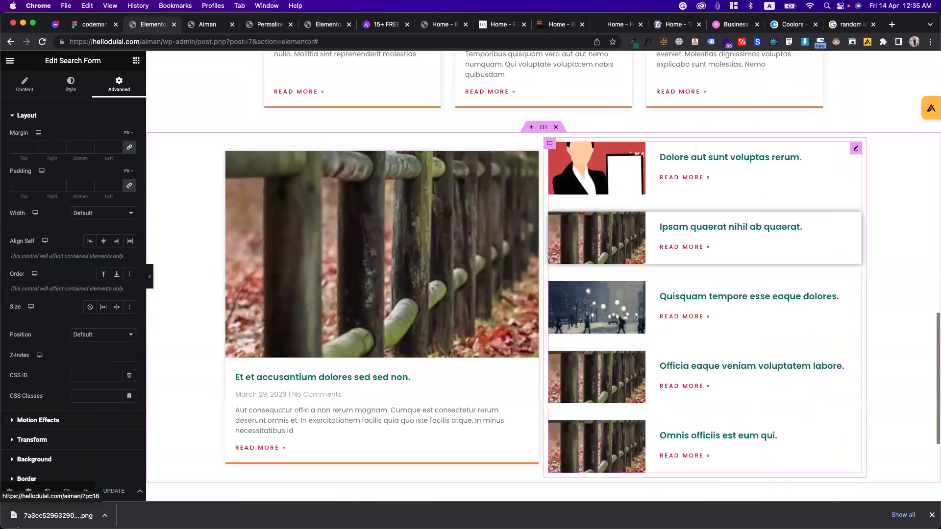
right_click(659, 223)
key(Escape)
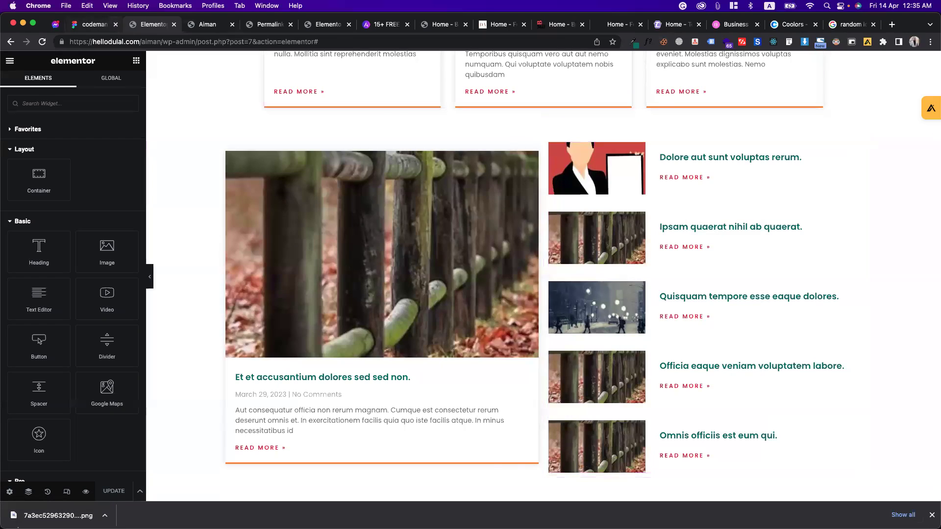
Step: Paste the copied posts list below the Recent Posts heading in the archive template and set its image ratio to 1.14
key(ctrl+Tab)
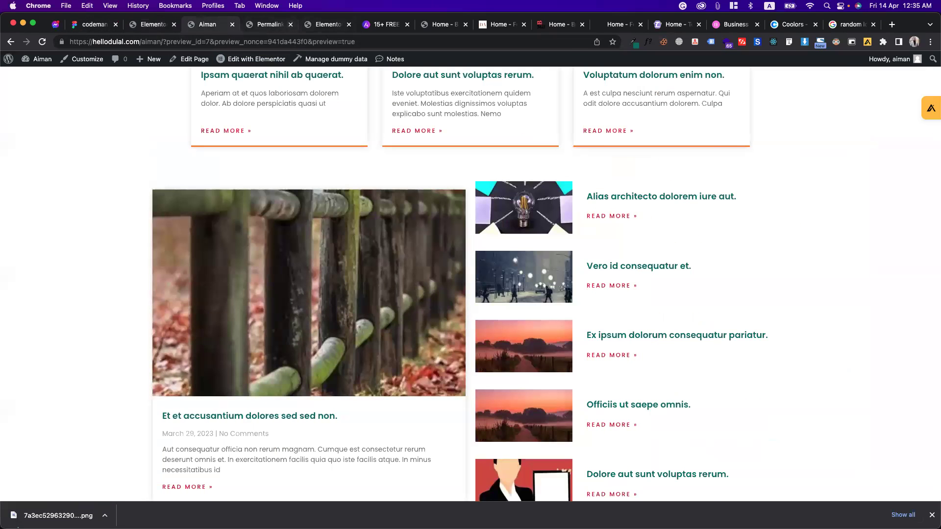
key(ctrl+Tab)
key(ctrl+Tab)
scroll(539, 294, up, 3)
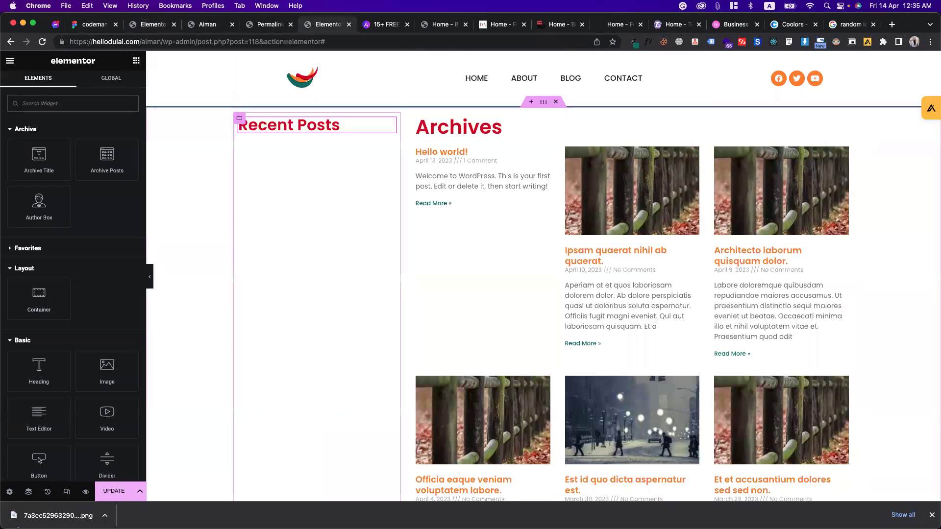
right_click(319, 230)
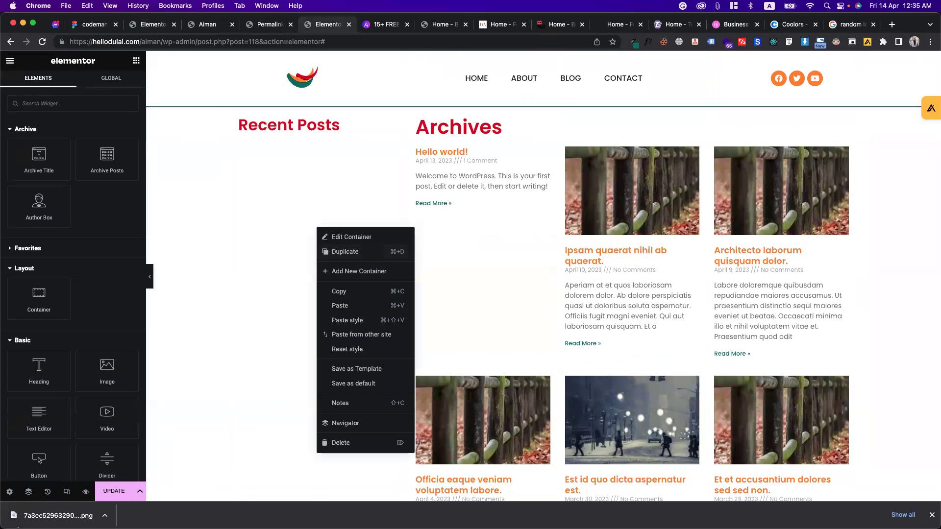
click(340, 305)
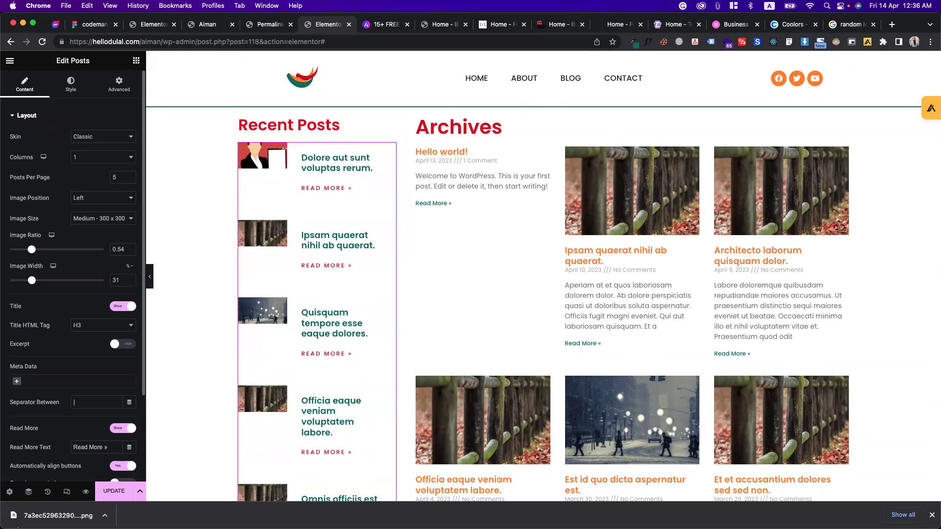
drag(31, 249, 61, 250)
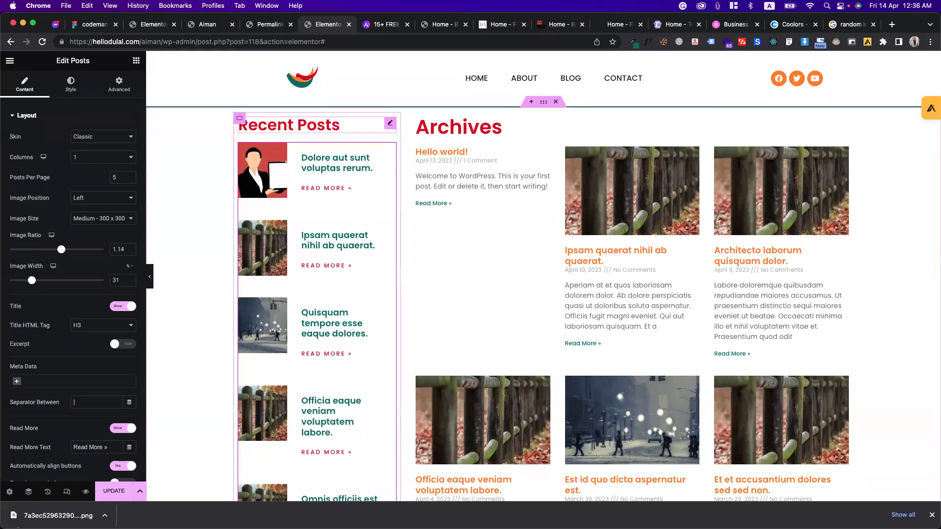
Step: Add a Search Form widget above the Recent Posts heading in the sidebar container and update the template
click(136, 60)
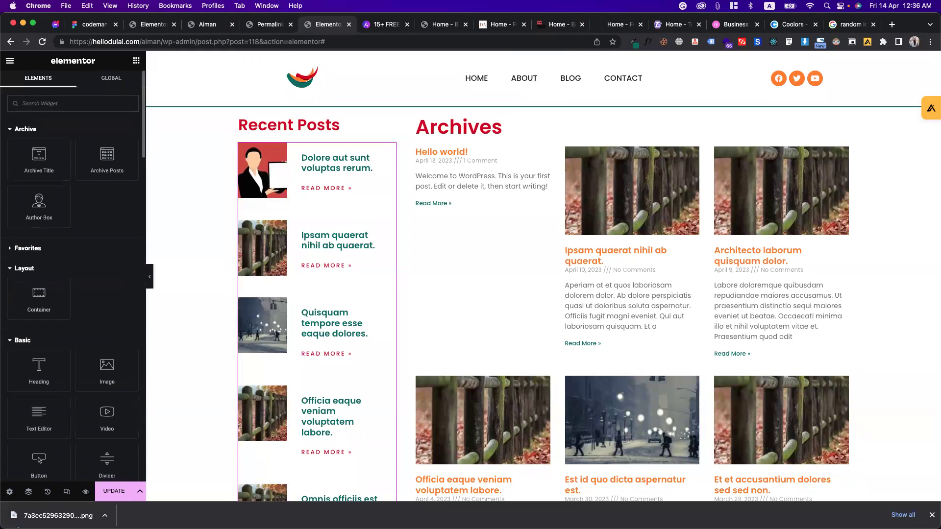
text(ses)
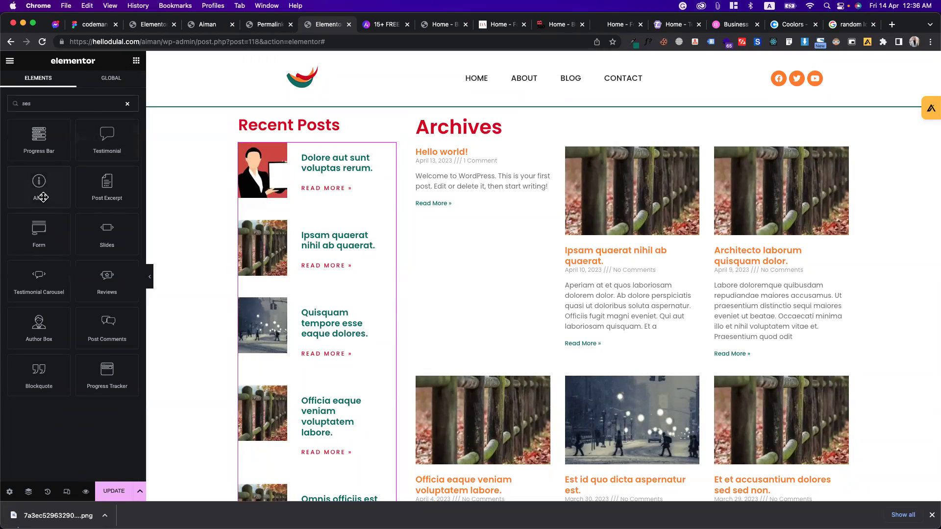
key(BackSpace)
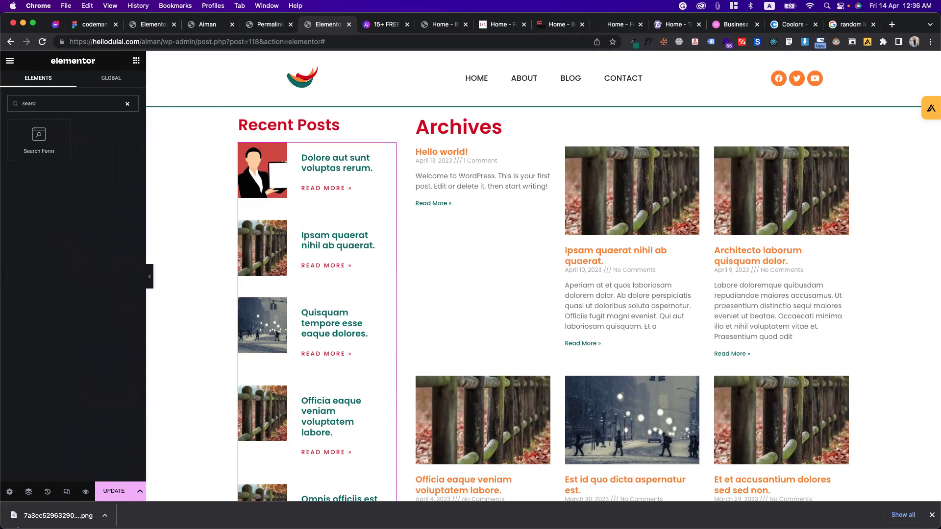
drag(39, 139, 289, 123)
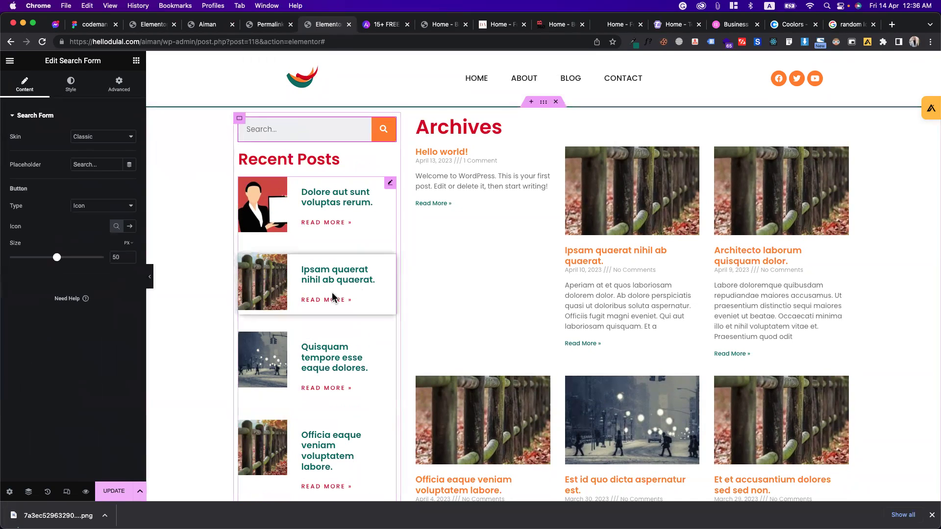
click(114, 491)
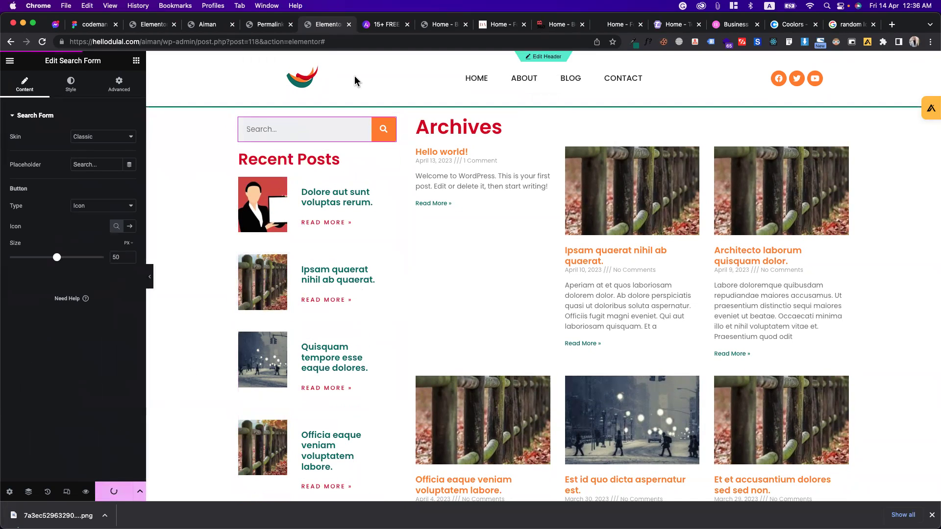
Step: Switch to the homepage preview and open the est category archive to check the updated template's layout
click(426, 25)
click(310, 25)
click(157, 24)
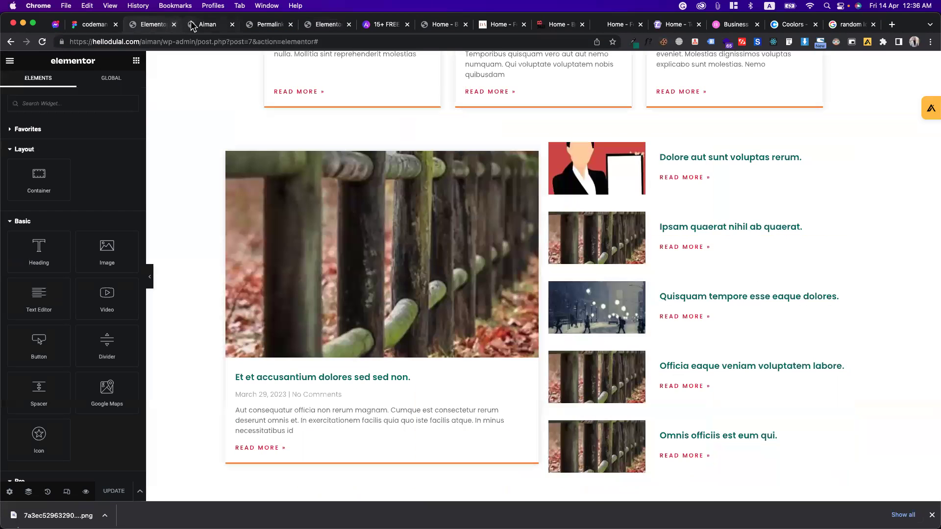
click(199, 23)
scroll(194, 129, up, 15)
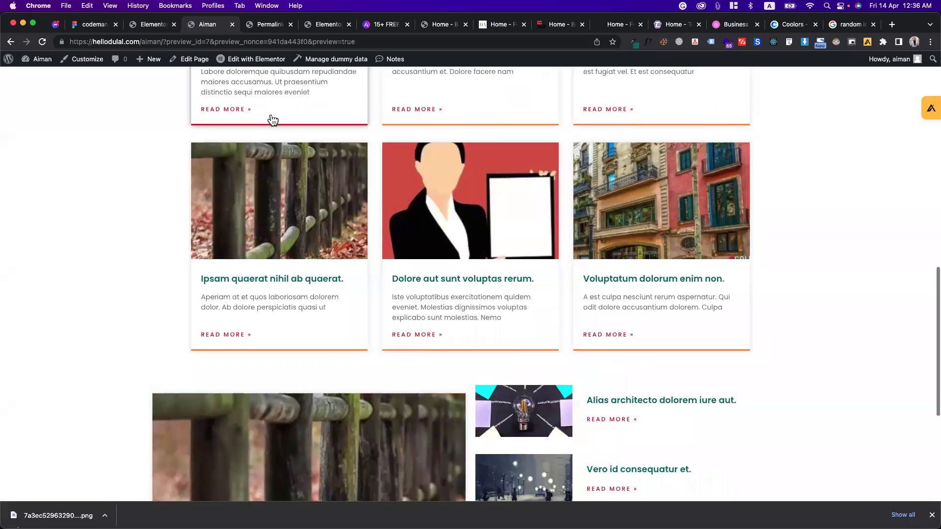
click(494, 115)
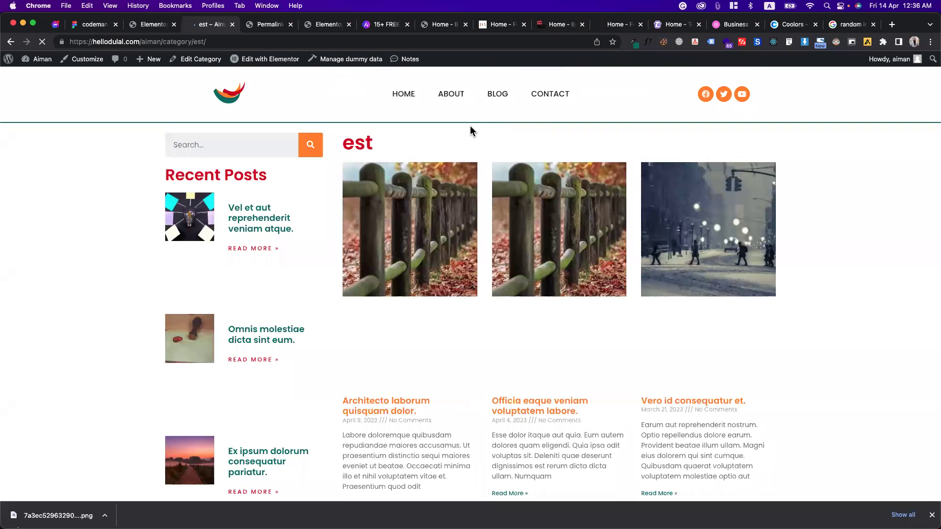
Step: Review the live est category archive's sidebar and post grid, comparing it with the archive template in the editor
scroll(227, 291, down, 3)
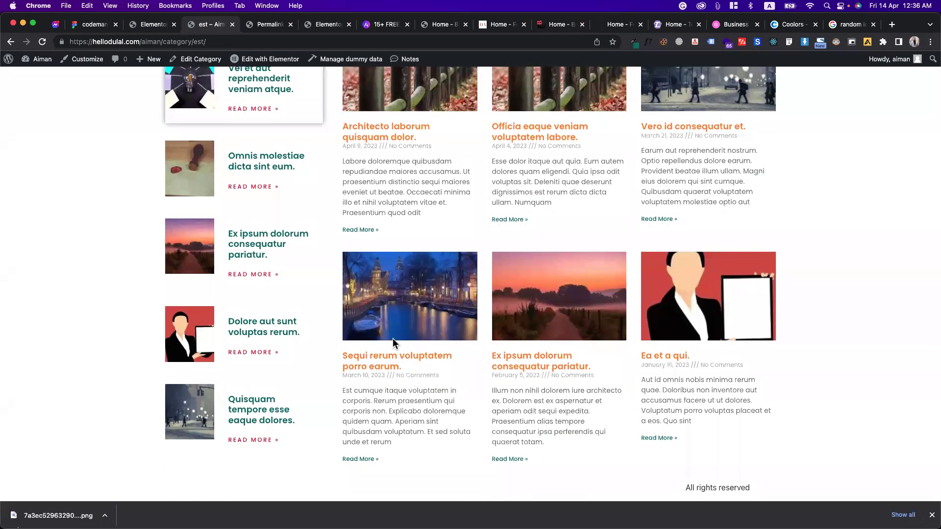
scroll(393, 339, up, 3)
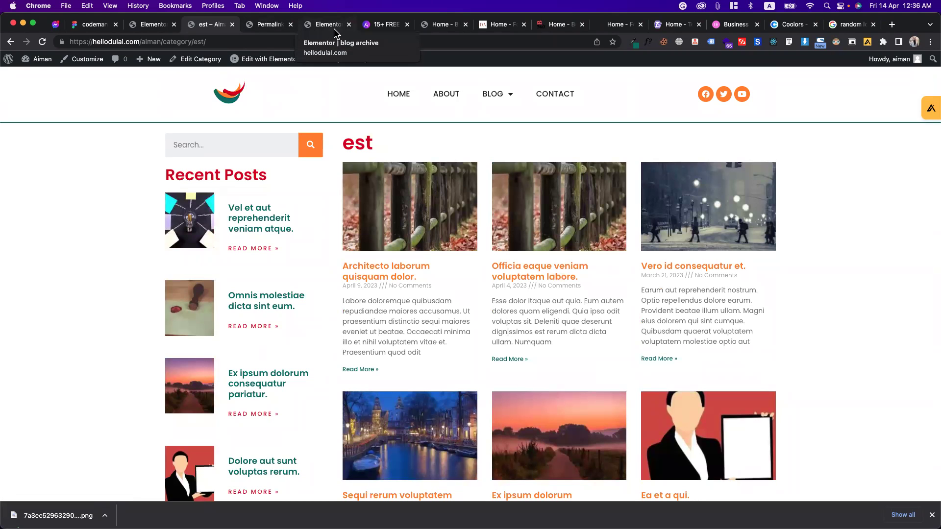
click(148, 30)
scroll(392, 171, up, 10)
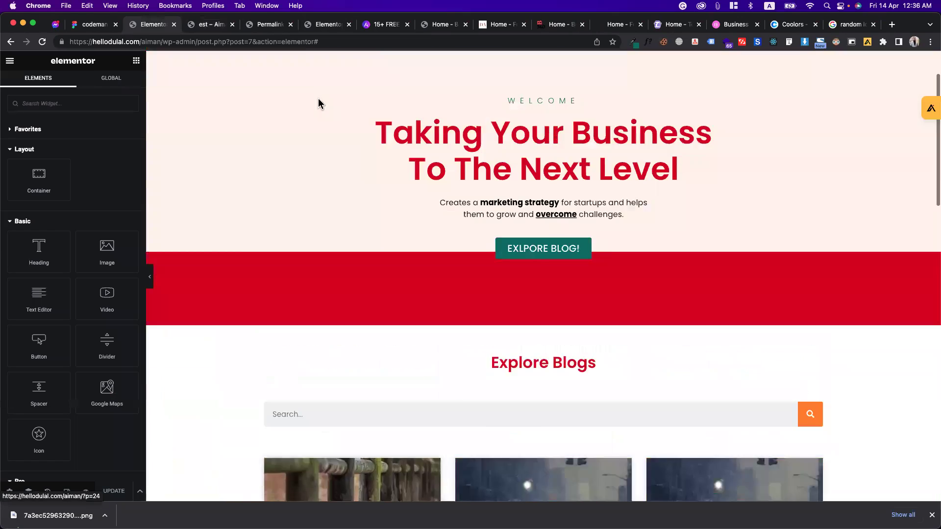
click(328, 26)
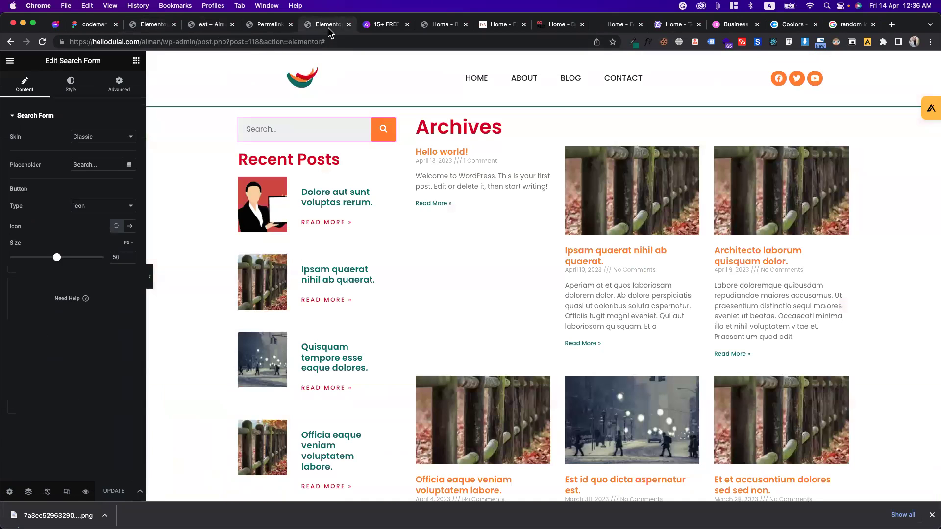
click(250, 27)
click(304, 28)
click(264, 29)
click(194, 27)
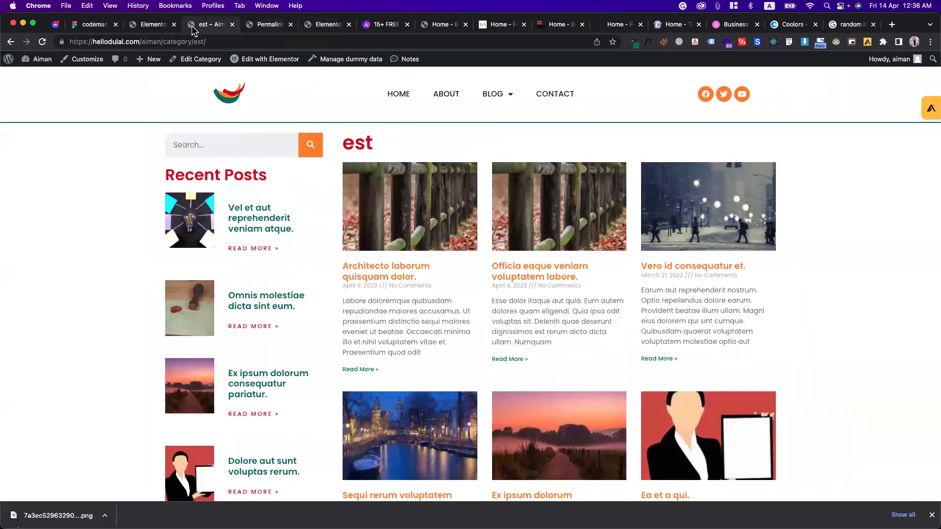
Step: Open the post "Architecto laborum quisquam dolor." from the est archive to view its default single-post layout
click(414, 265)
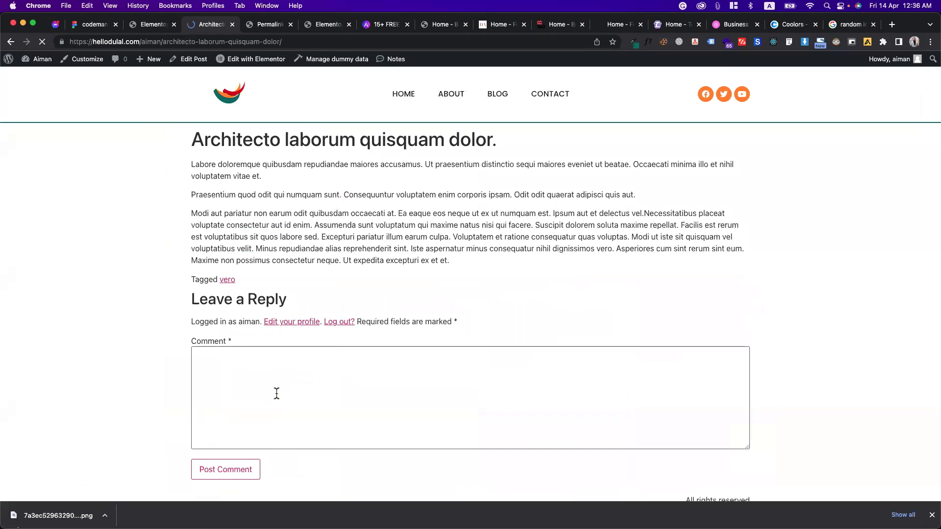
click(140, 22)
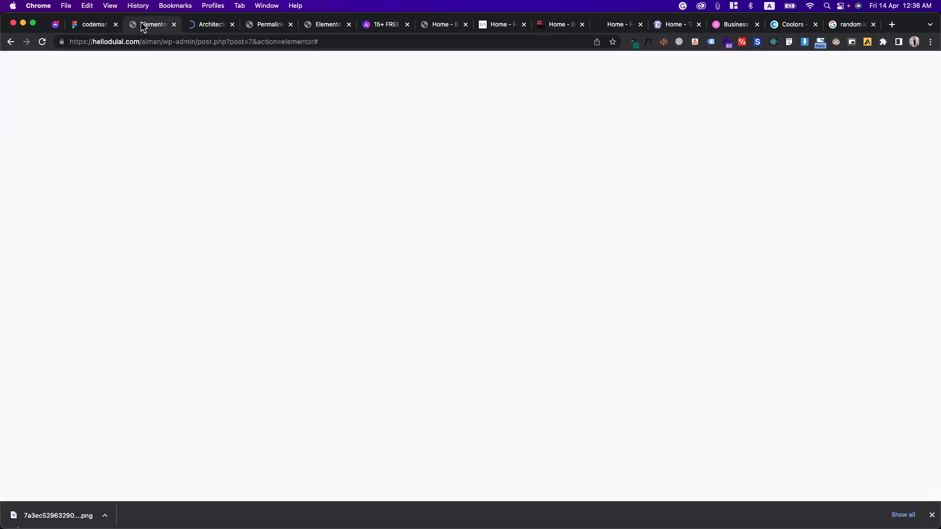
click(213, 27)
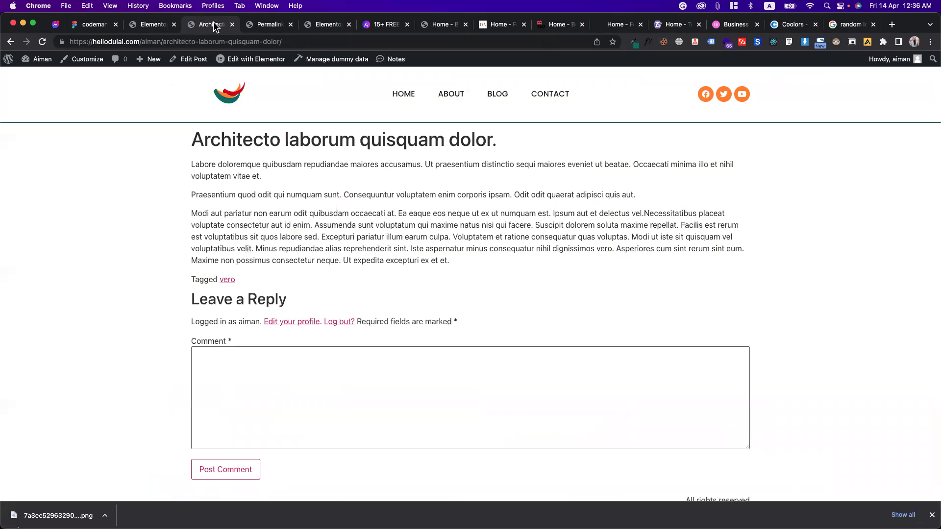
Step: Switch to the WordPress dashboard and create a new Elementor template of type Single Post named "single post"
click(241, 29)
click(156, 244)
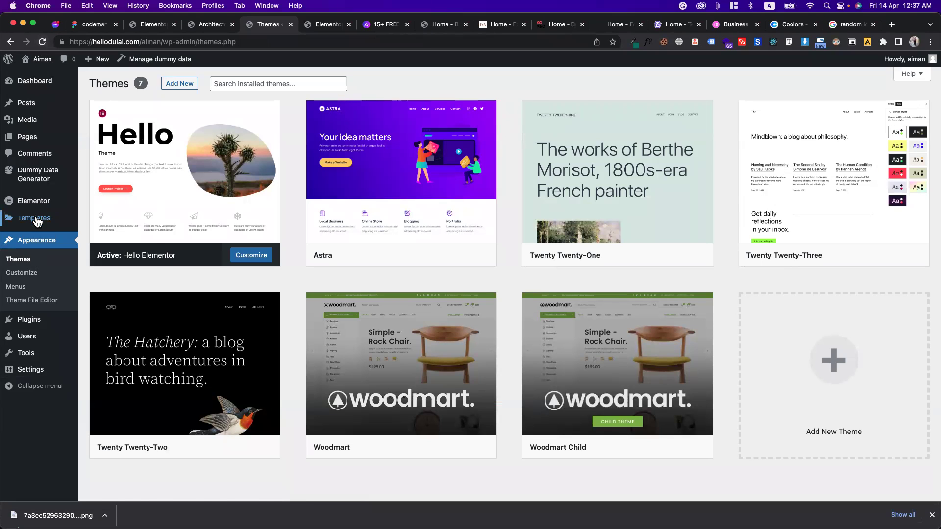
mouse_move(37, 221)
click(108, 293)
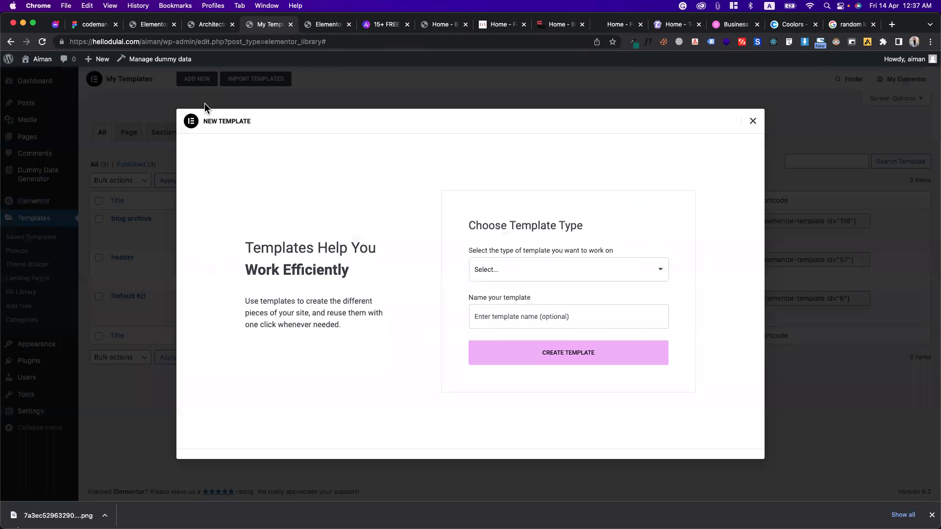
click(489, 272)
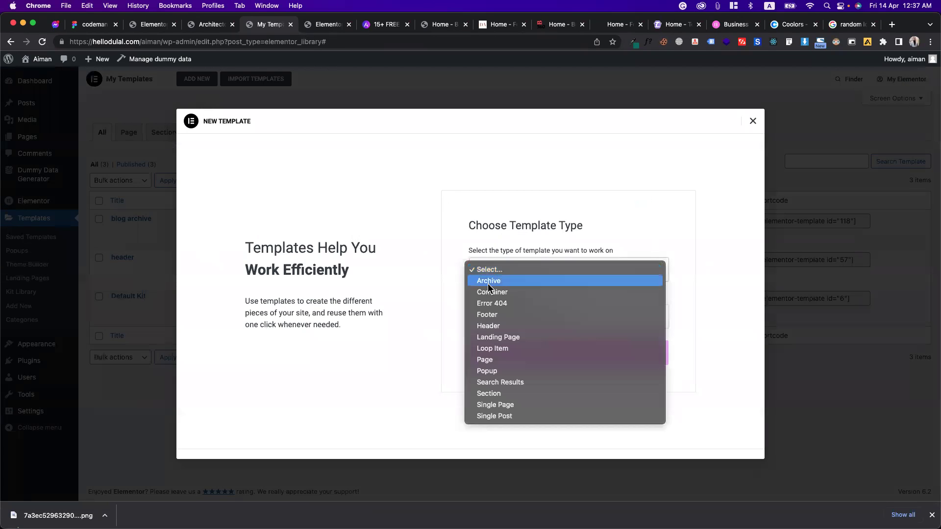
click(496, 415)
click(511, 317)
text(s)
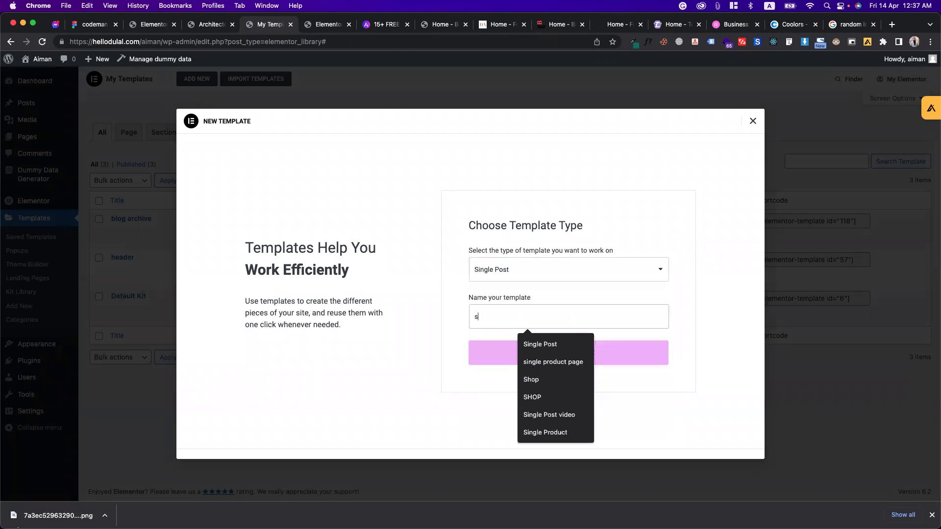
text(ingle pos)
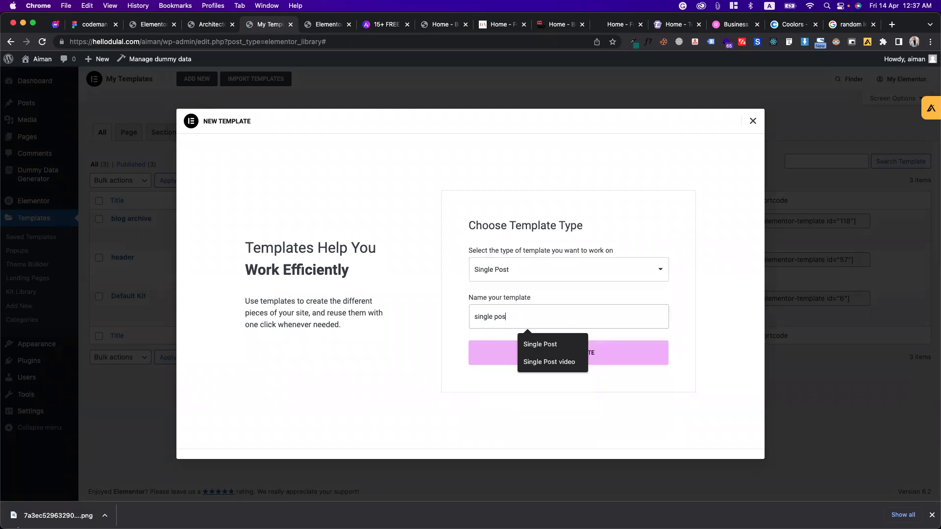
click(604, 365)
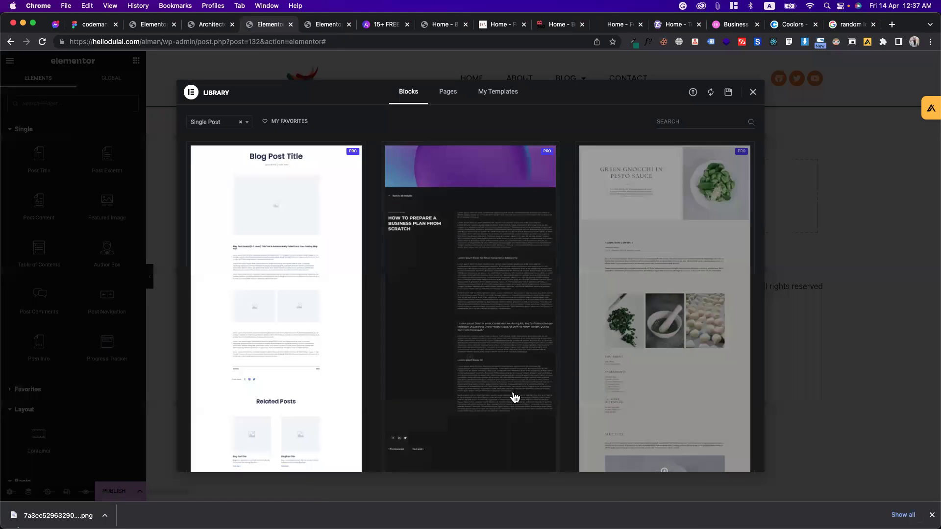
Step: Insert the white "Blog Post Title" single post block from the library and apply its settings to the template
scroll(513, 391, down, 5)
scroll(513, 395, up, 5)
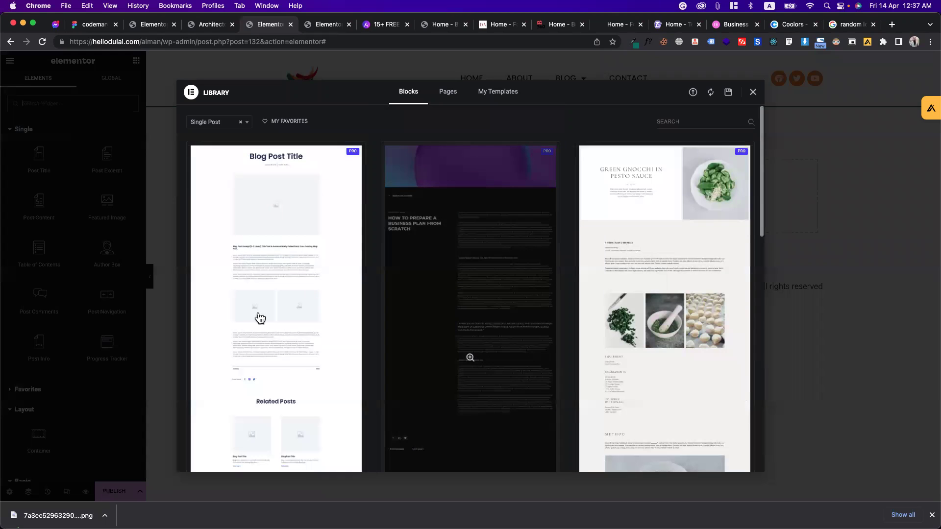
scroll(325, 405, down, 3)
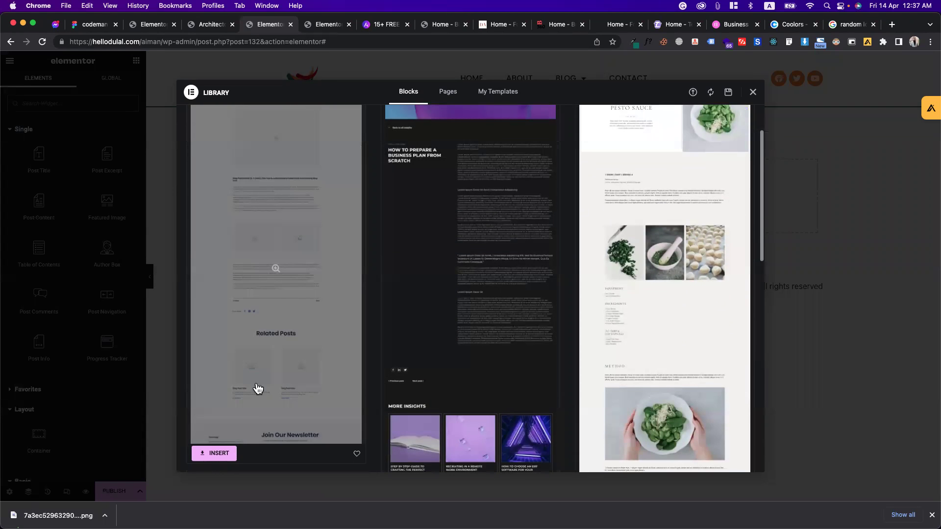
click(218, 451)
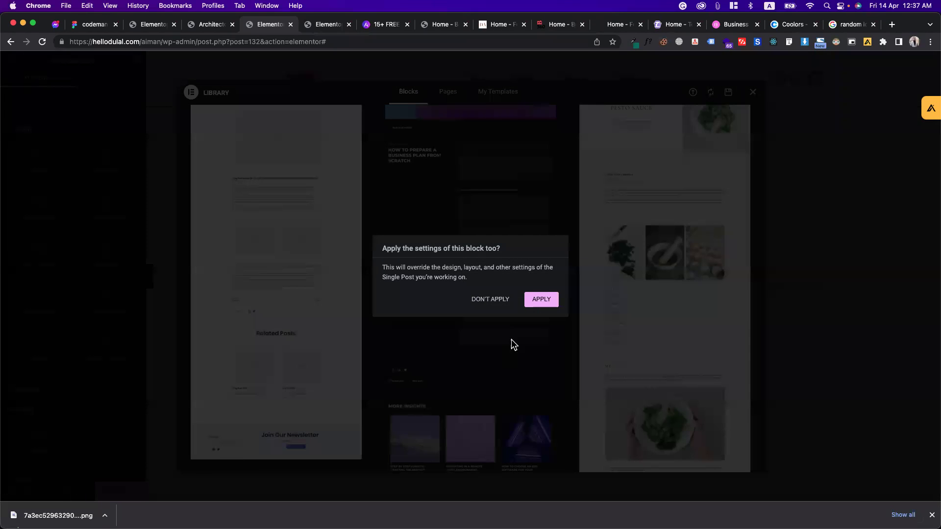
click(536, 301)
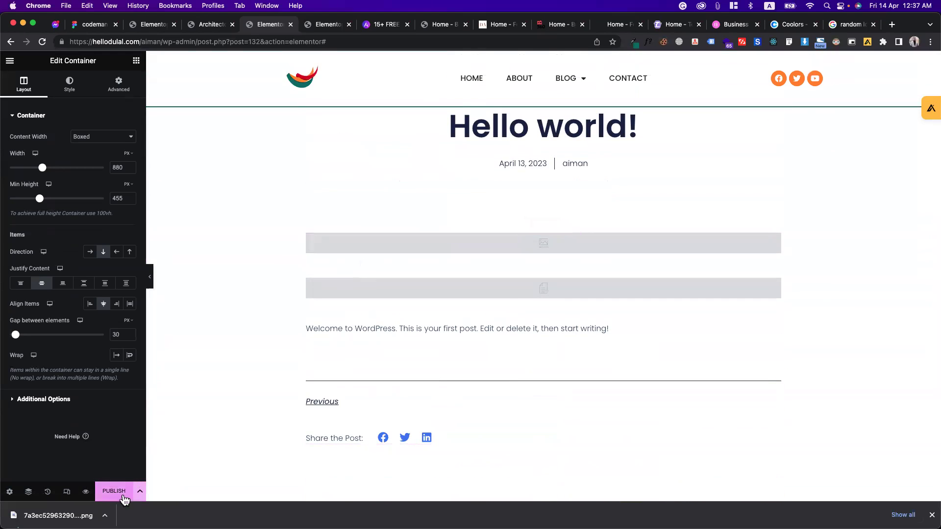
Step: Set the template's dynamic preview content to the post "Est id quo dicta aspernatur est." and apply the preview
click(10, 493)
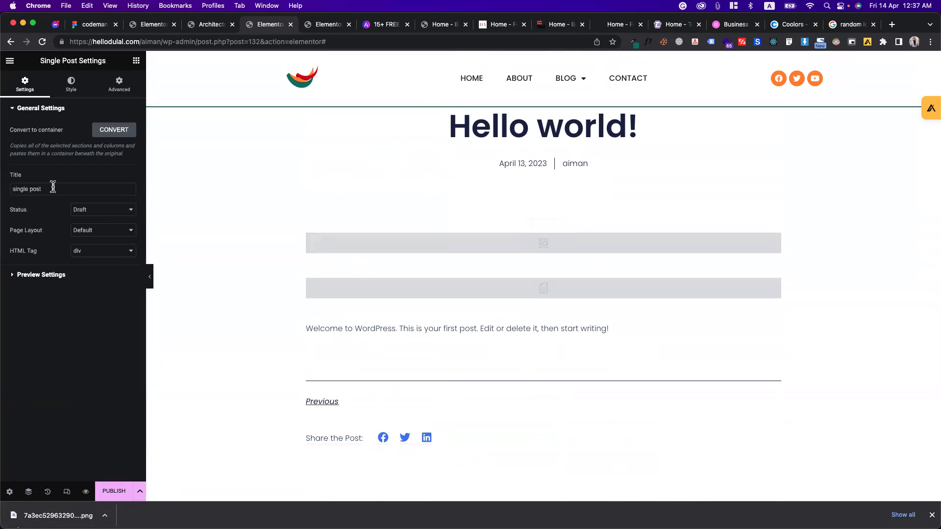
click(17, 276)
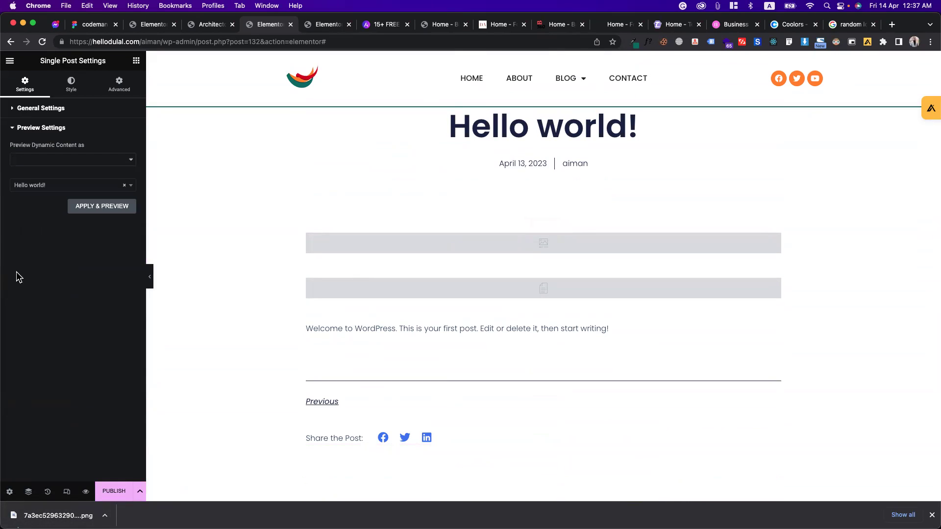
click(46, 160)
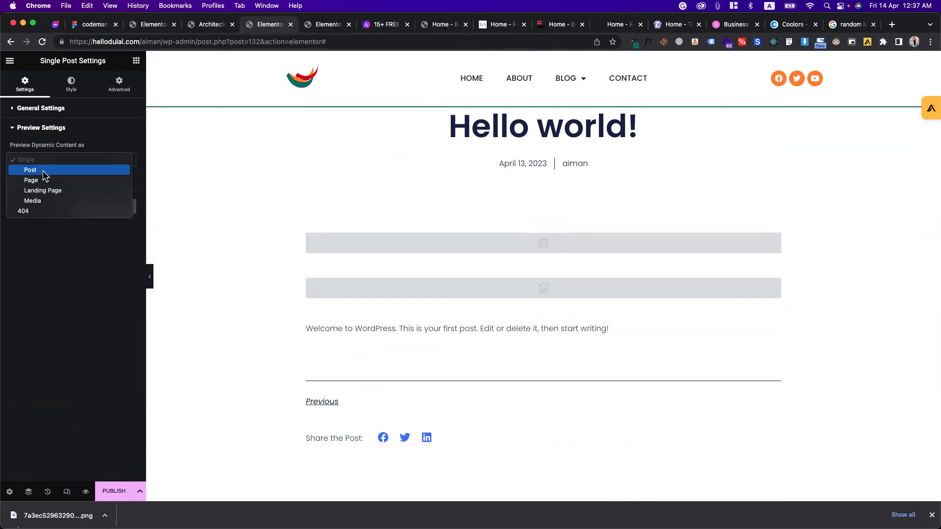
click(43, 170)
click(43, 185)
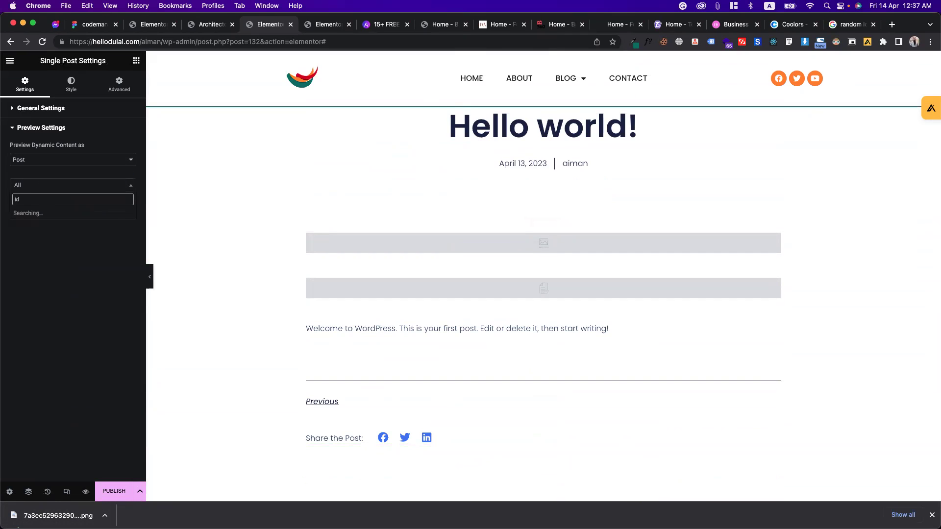
click(34, 212)
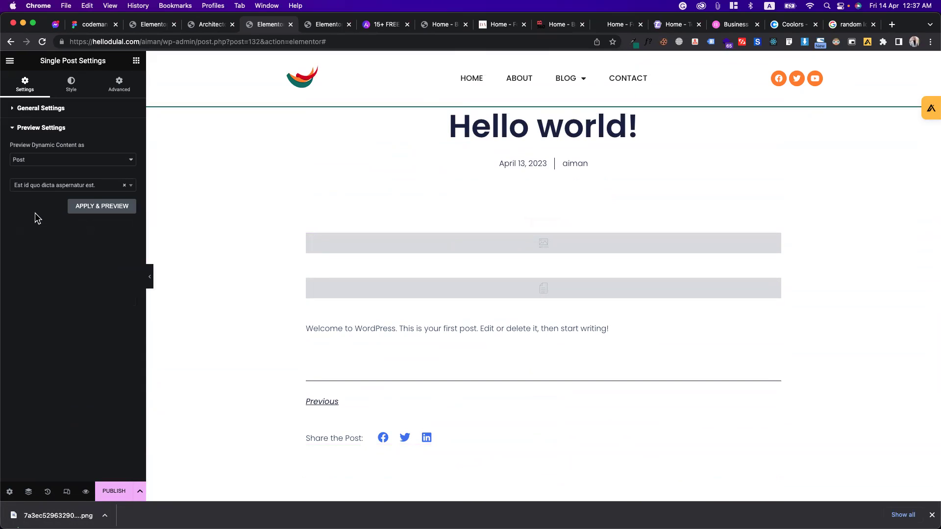
click(80, 211)
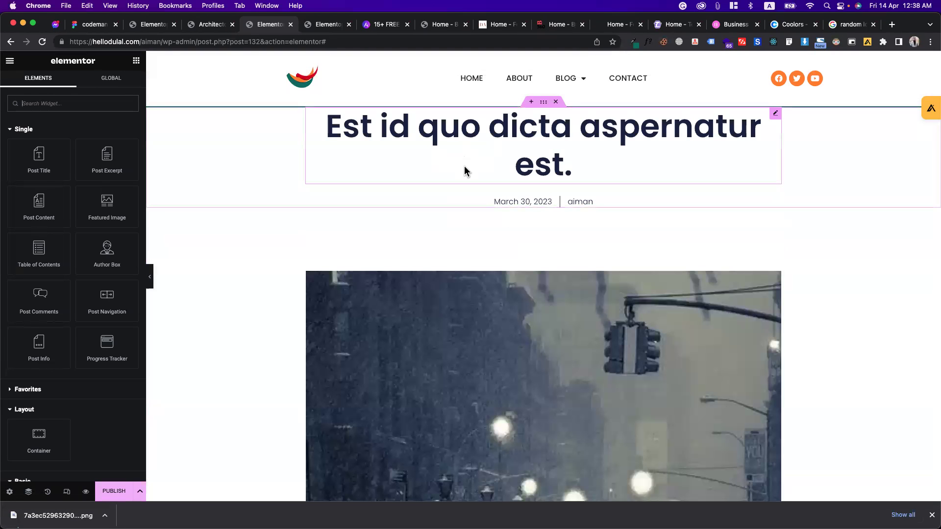
Step: Examine the inserted block's Post Title, Post Info and Post Excerpt widgets and its layout down to Related Posts
click(465, 170)
scroll(384, 169, down, 3)
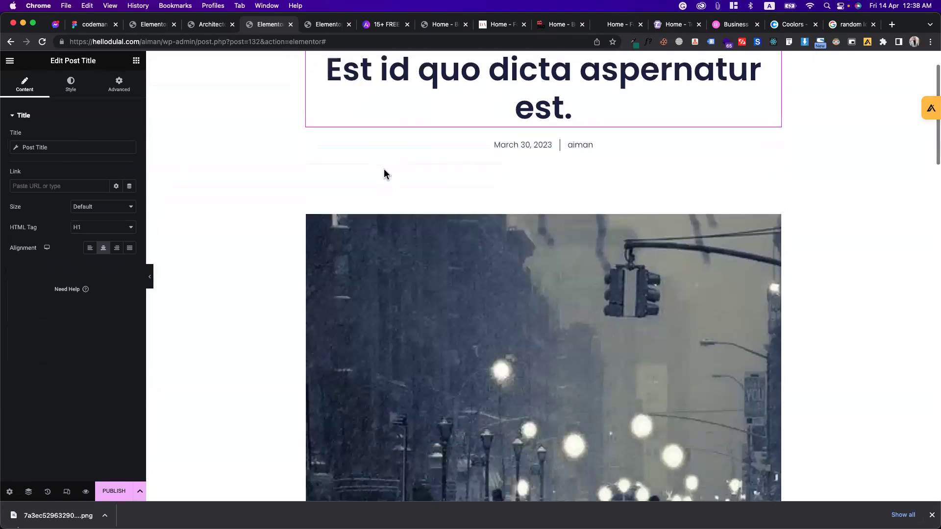
click(478, 124)
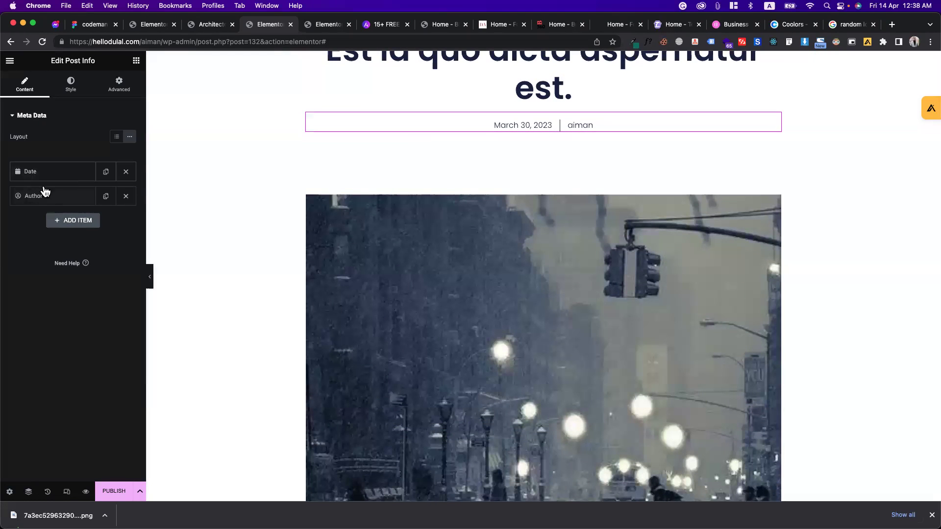
scroll(289, 179, down, 12)
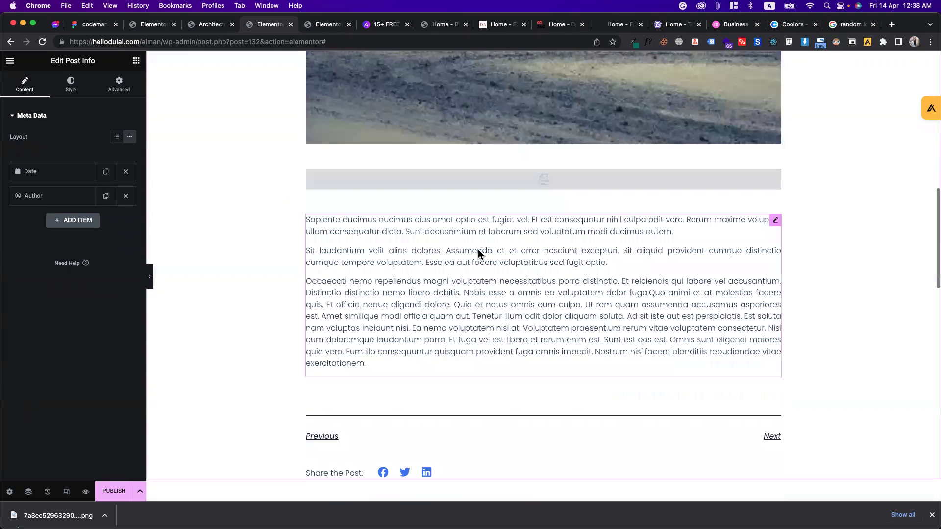
click(513, 187)
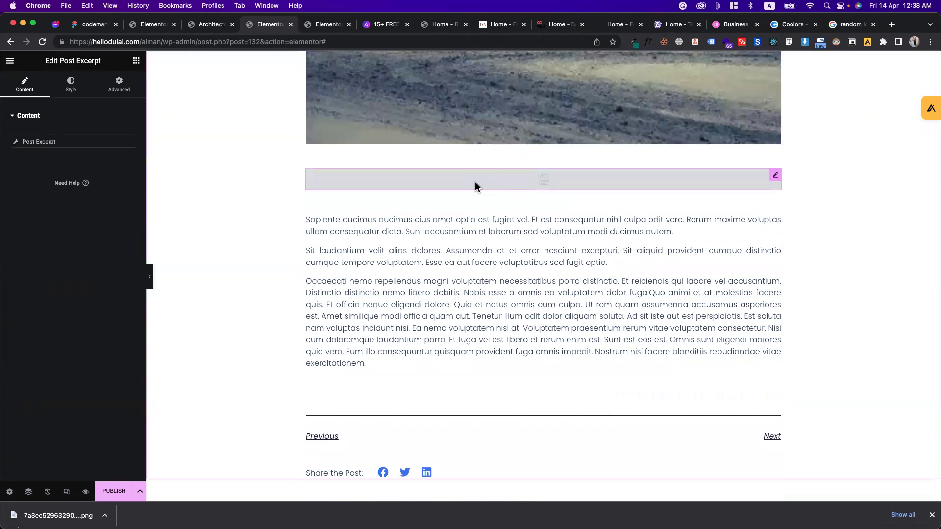
scroll(472, 276, down, 5)
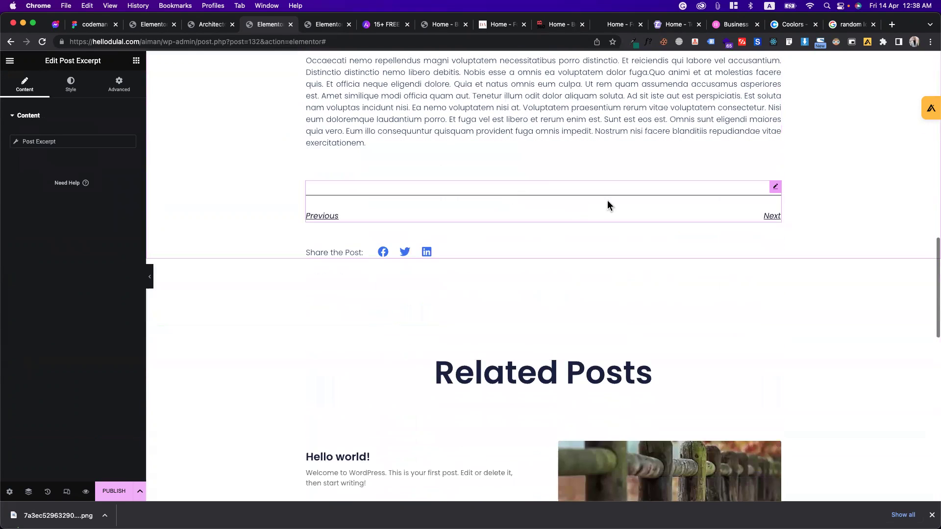
scroll(686, 212, up, 15)
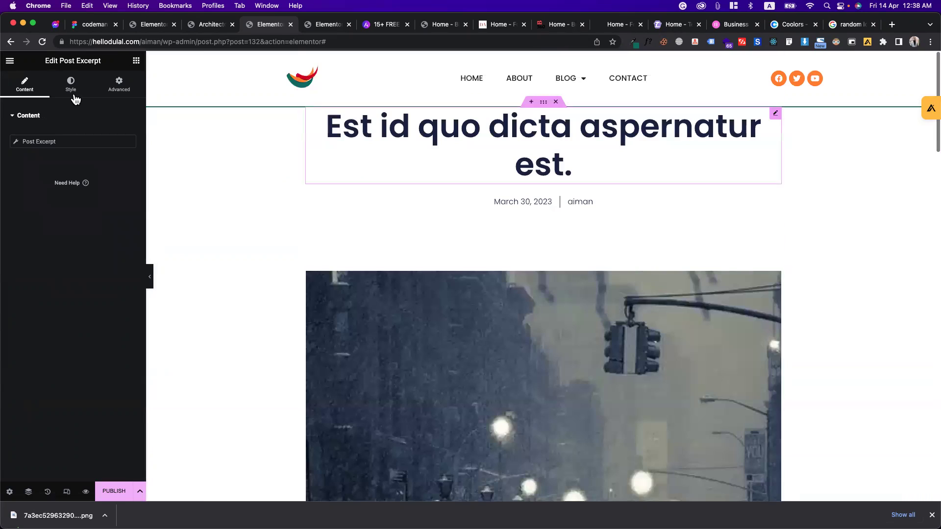
Step: Add a Post Title widget above the existing post title, and a Featured Image widget above that
click(135, 63)
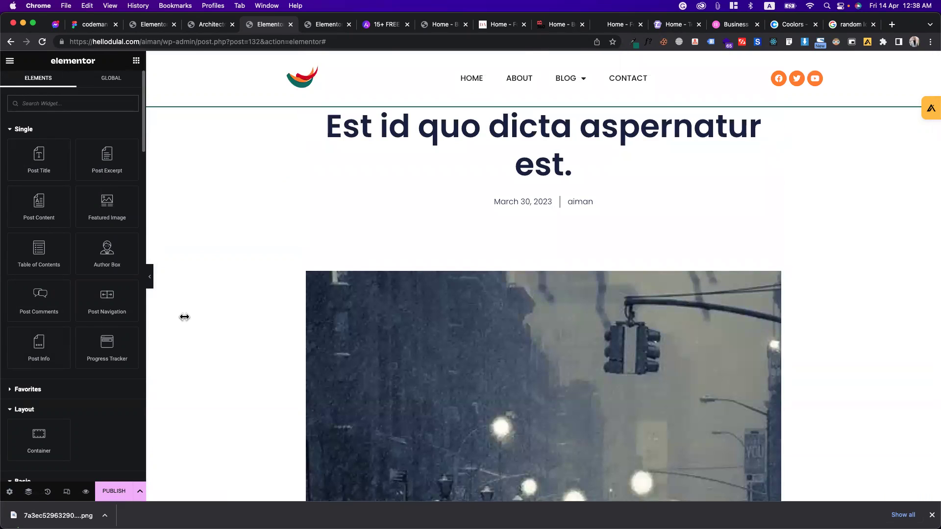
drag(29, 154, 434, 120)
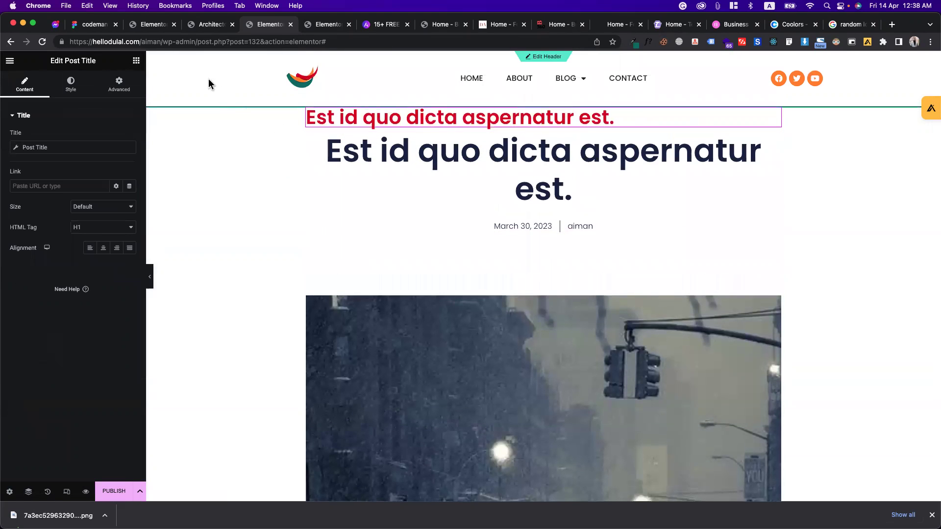
click(136, 61)
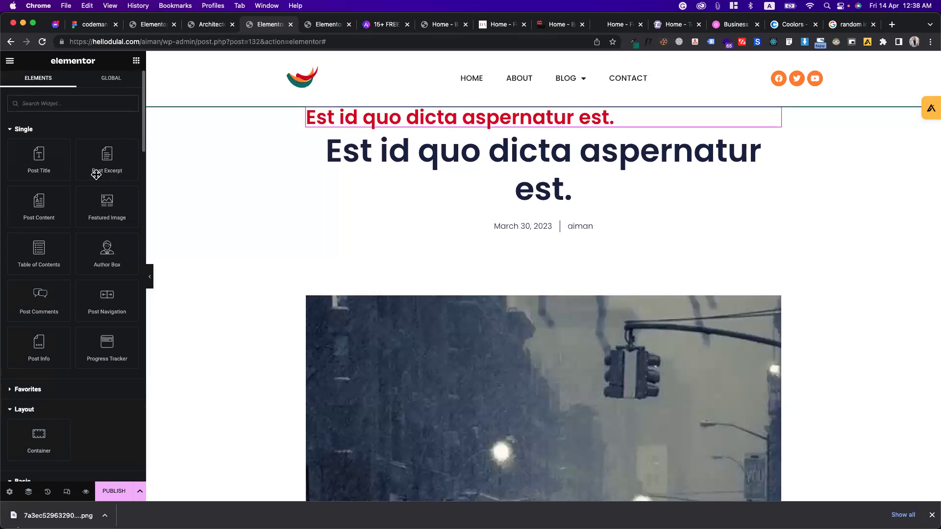
drag(100, 209, 350, 121)
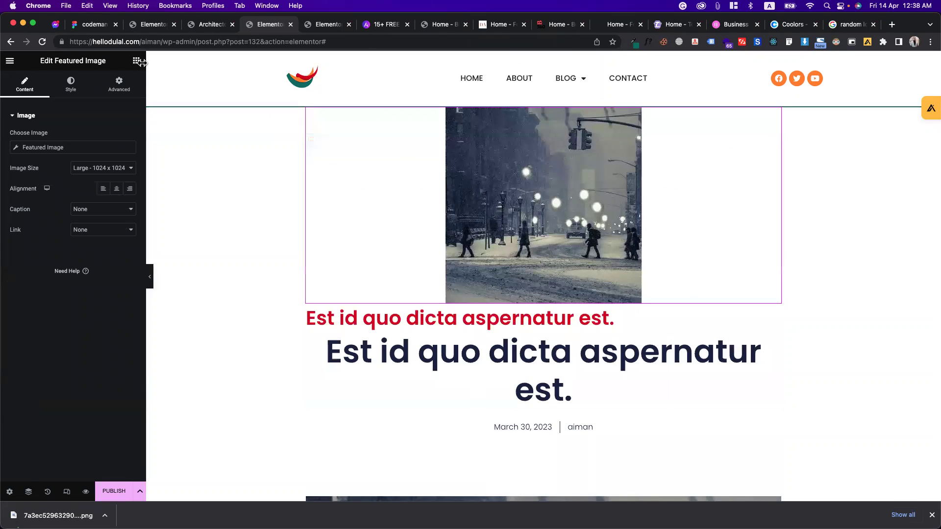
click(137, 61)
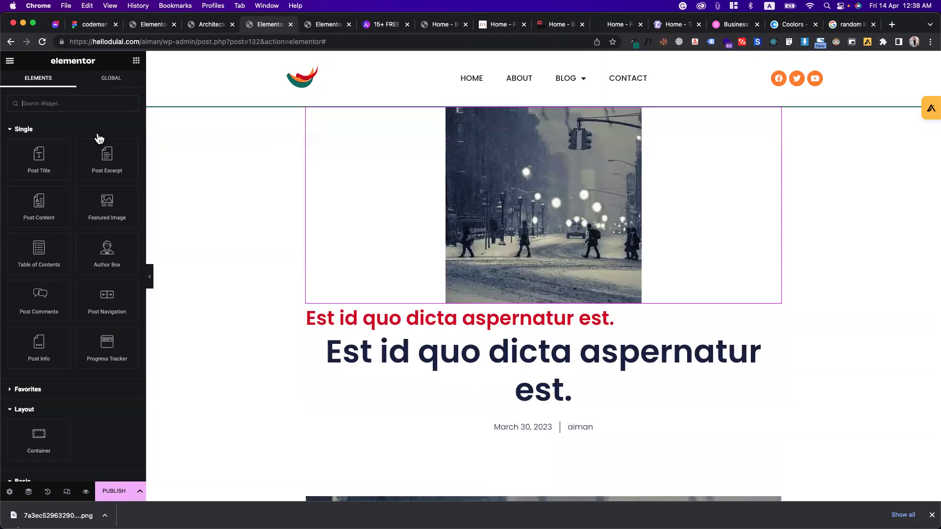
Step: Add a Post Comments widget directly below the featured image and a Post Navigation widget below the comment form
click(372, 172)
click(136, 61)
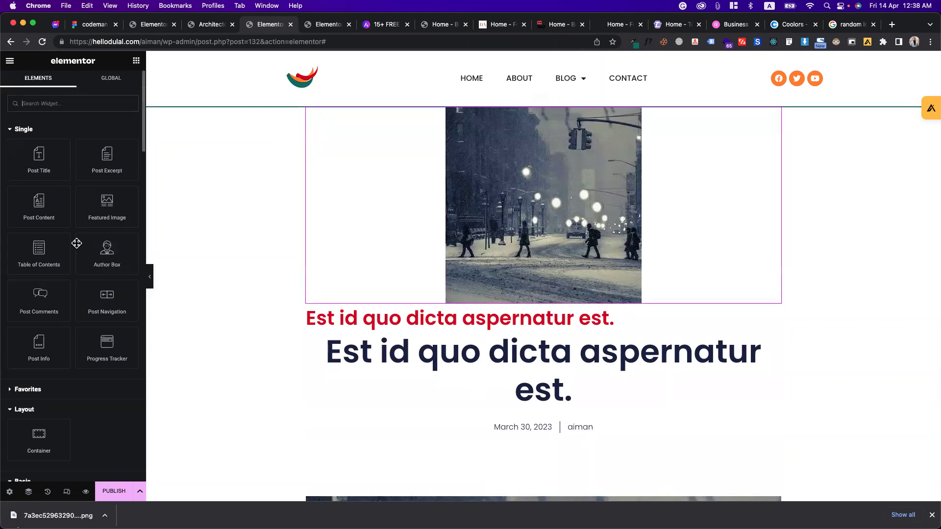
drag(41, 303, 420, 295)
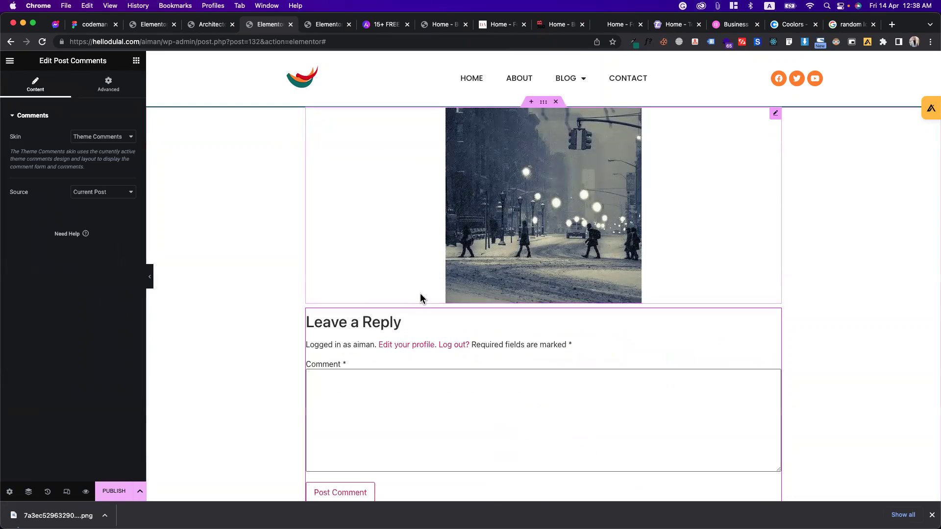
click(136, 61)
scroll(190, 310, down, 3)
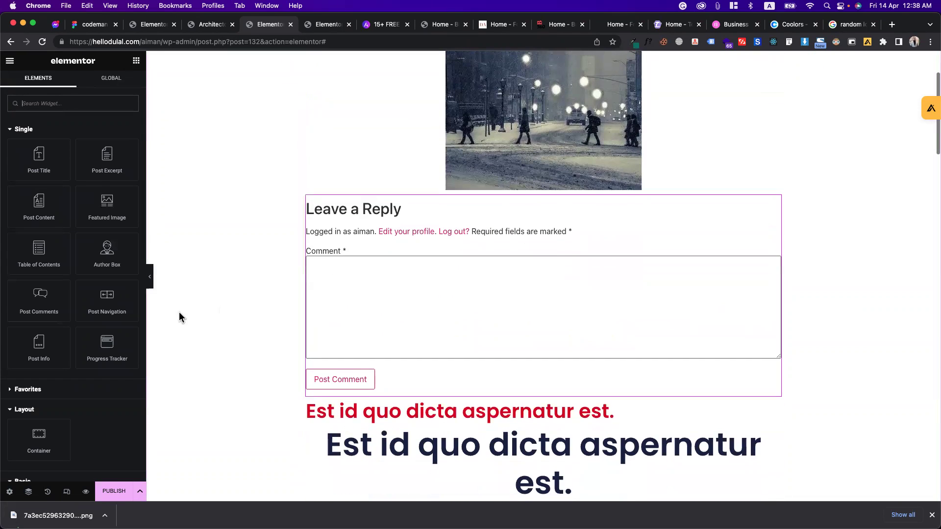
drag(115, 303, 384, 375)
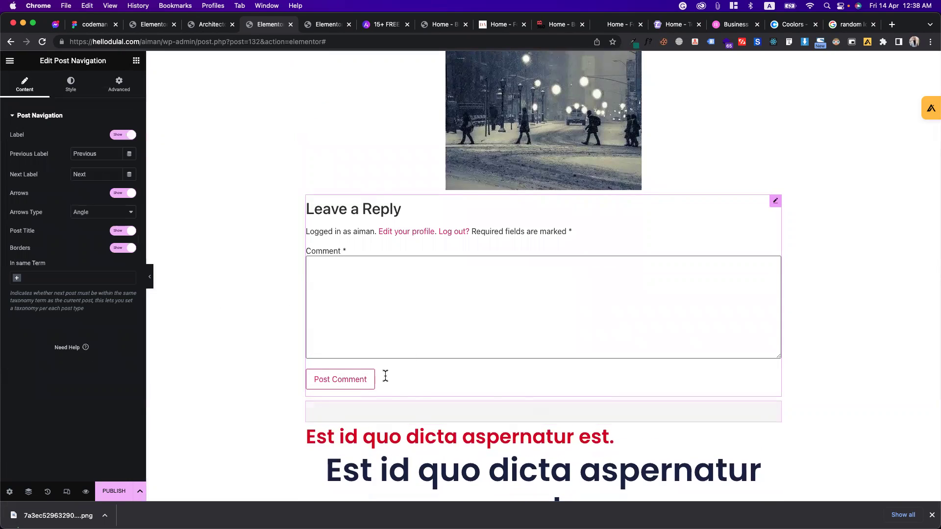
Step: Add a Progress Tracker widget to the template and move it above the featured image
click(137, 61)
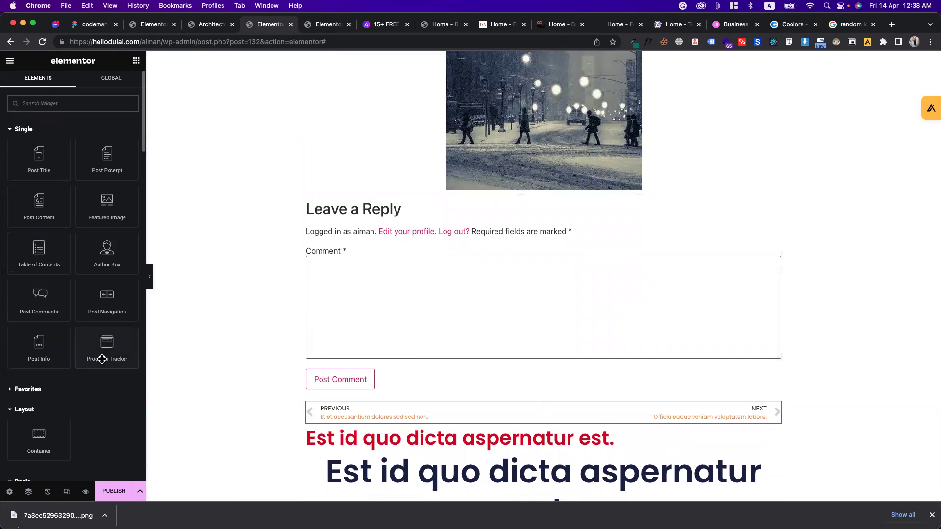
drag(102, 359, 372, 152)
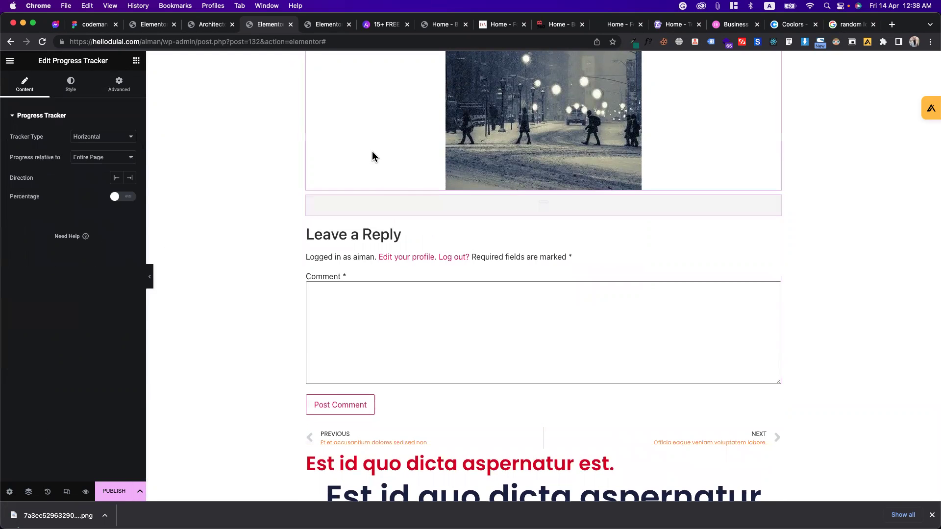
scroll(434, 243, down, 5)
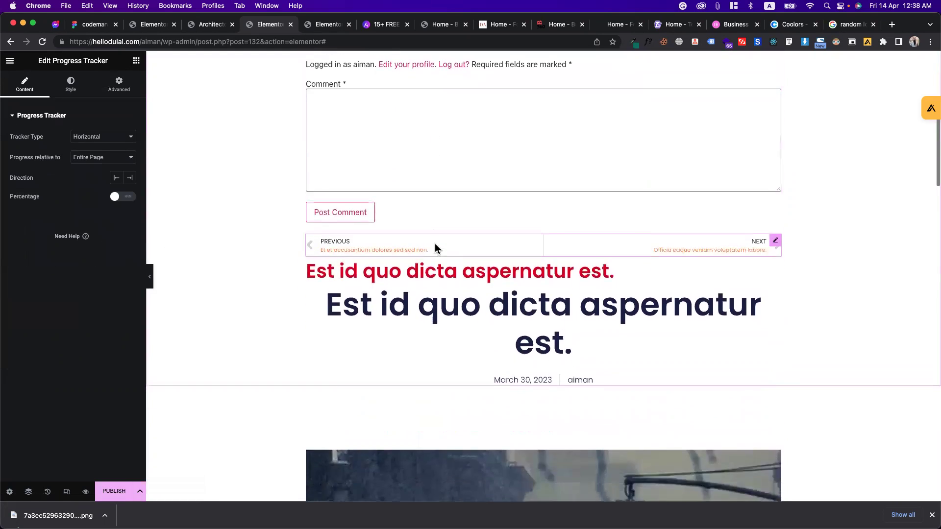
scroll(434, 243, up, 4)
scroll(767, 184, up, 3)
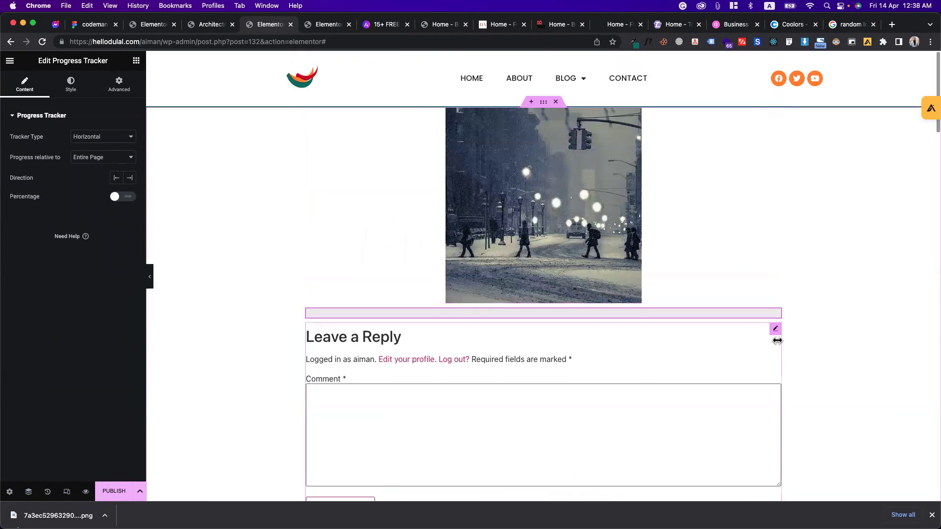
drag(775, 312, 506, 141)
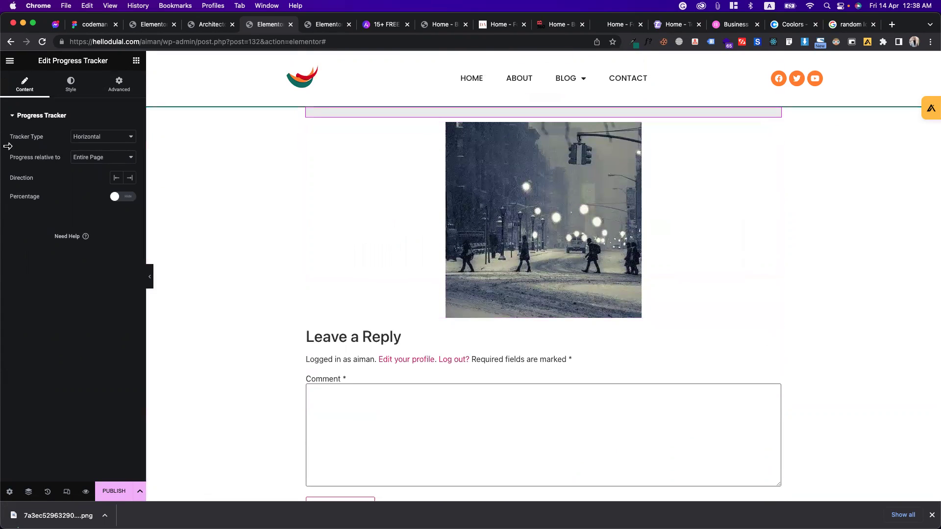
Step: Set the Progress Tracker's position to Fixed and check it while moving through the page
click(135, 61)
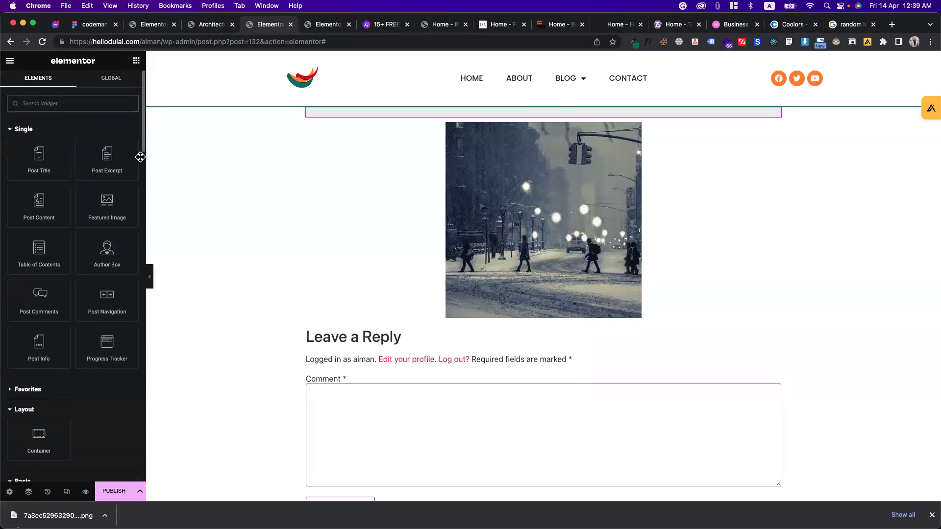
click(348, 111)
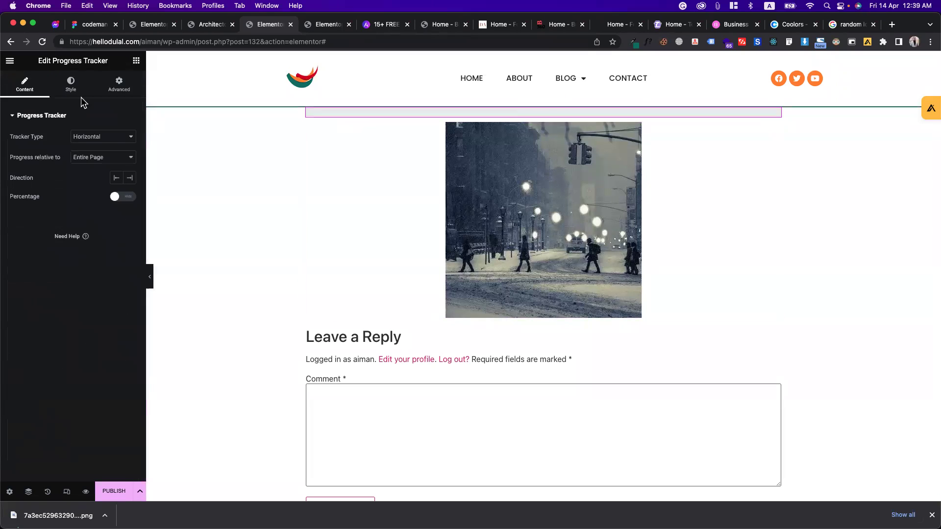
click(120, 84)
click(104, 338)
click(89, 355)
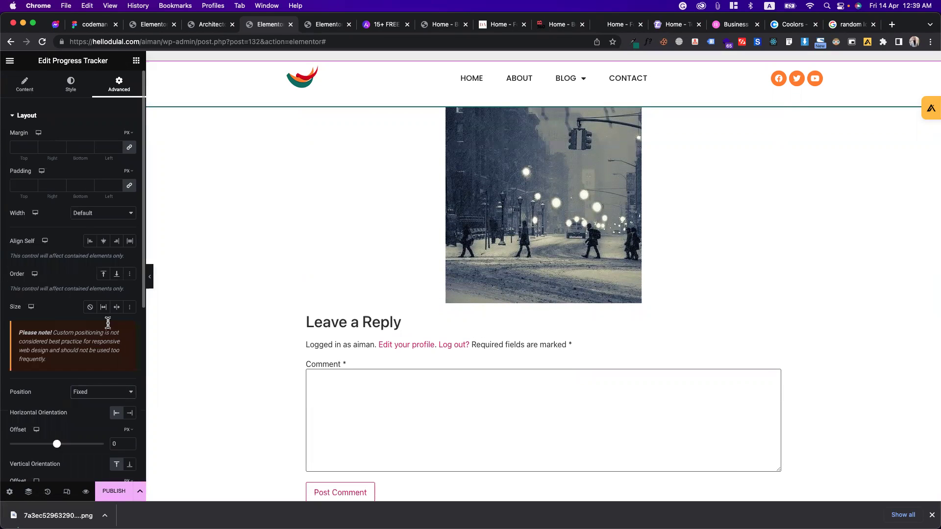
scroll(418, 272, down, 7)
scroll(417, 272, down, 12)
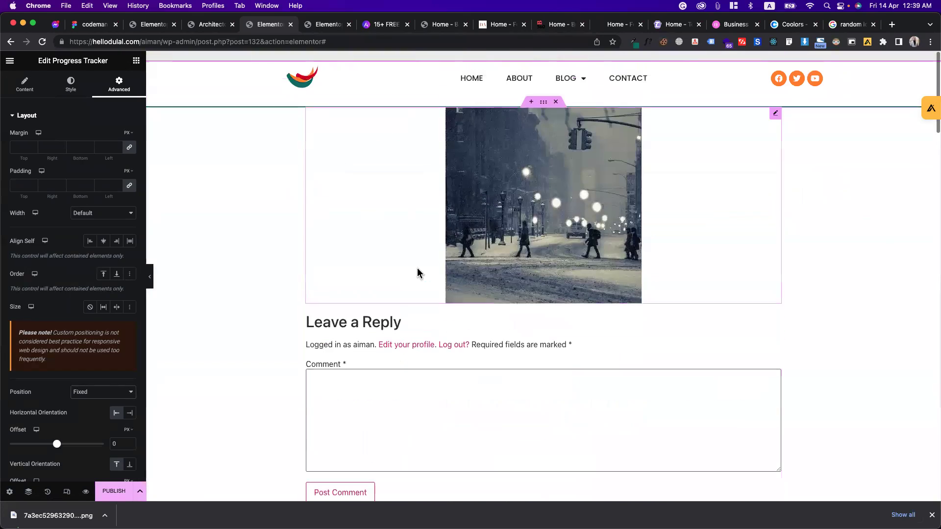
Step: Style the Progress Tracker background with a height of 10 px and the global Accent color
click(137, 61)
click(282, 58)
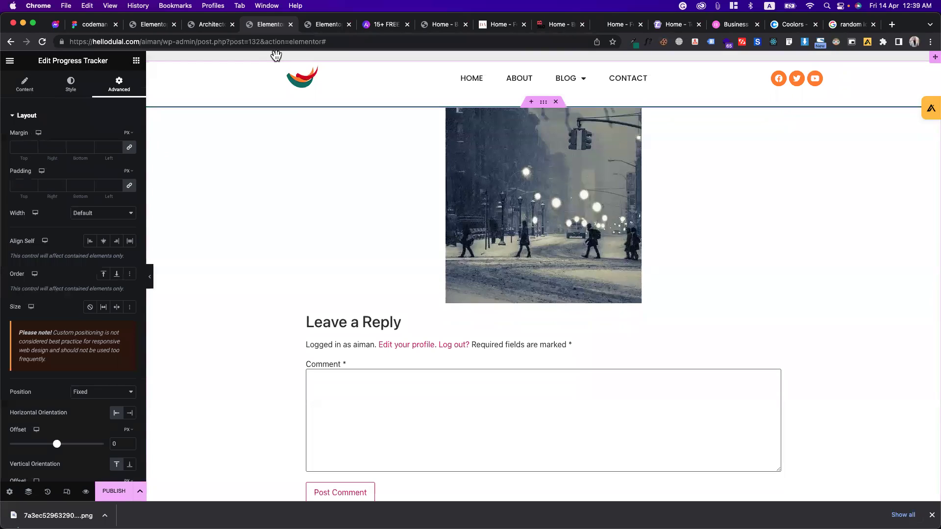
click(67, 90)
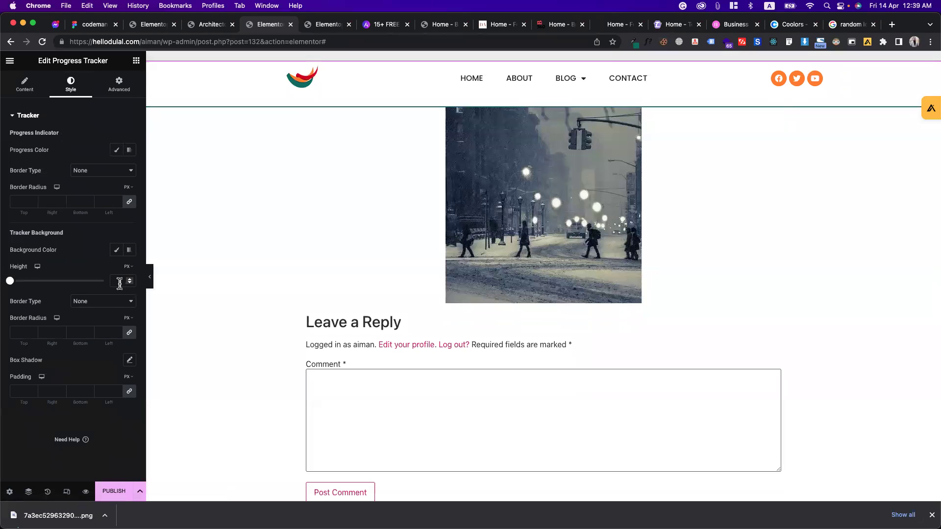
click(117, 281)
text(10)
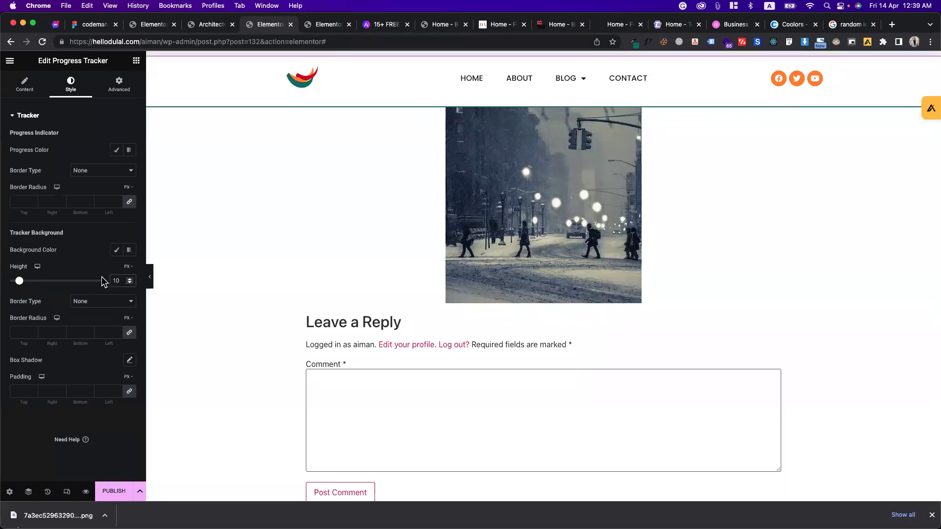
click(116, 251)
click(116, 271)
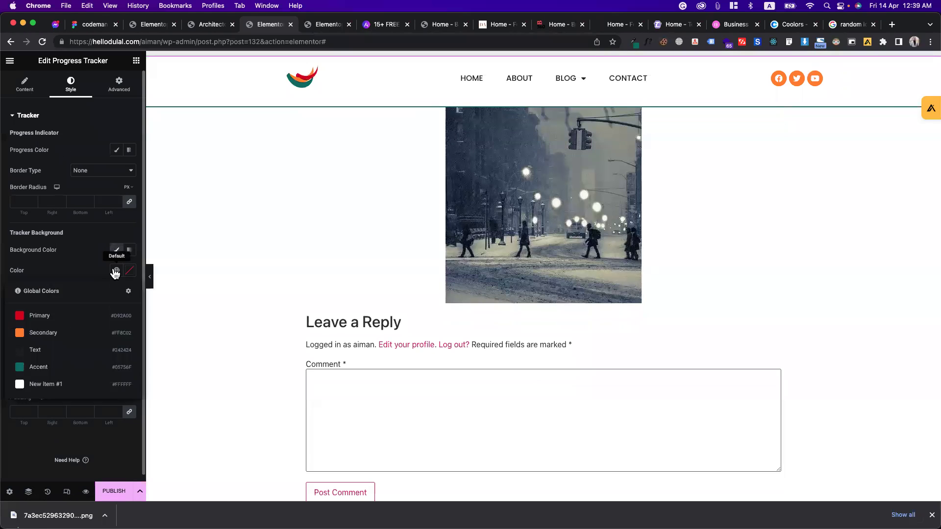
click(52, 367)
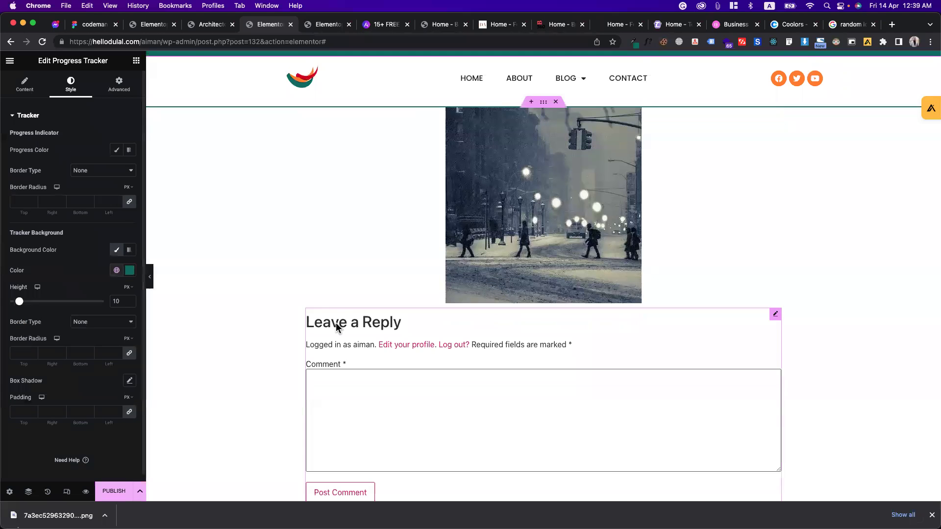
Step: Set the Progress Tracker's progress color to the global Primary color and check the bar along the whole page
scroll(336, 323, down, 9)
scroll(336, 323, up, 2)
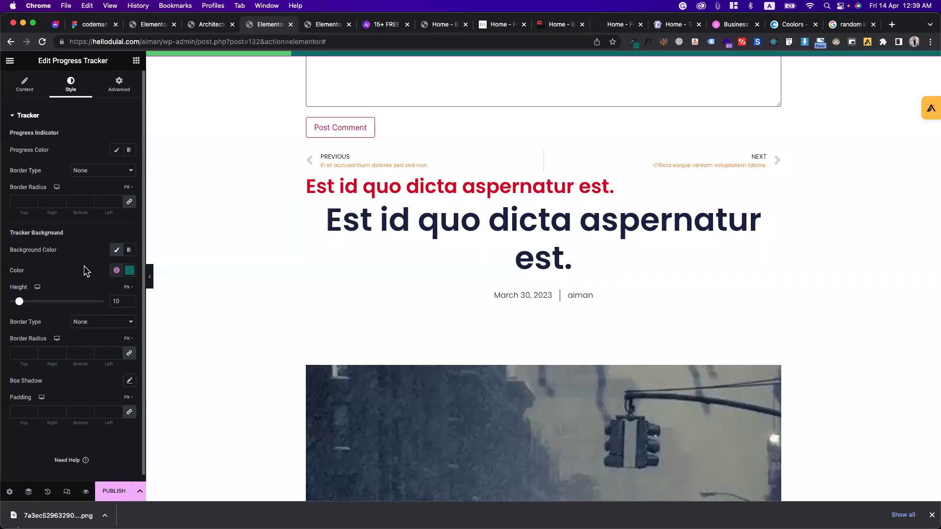
click(116, 150)
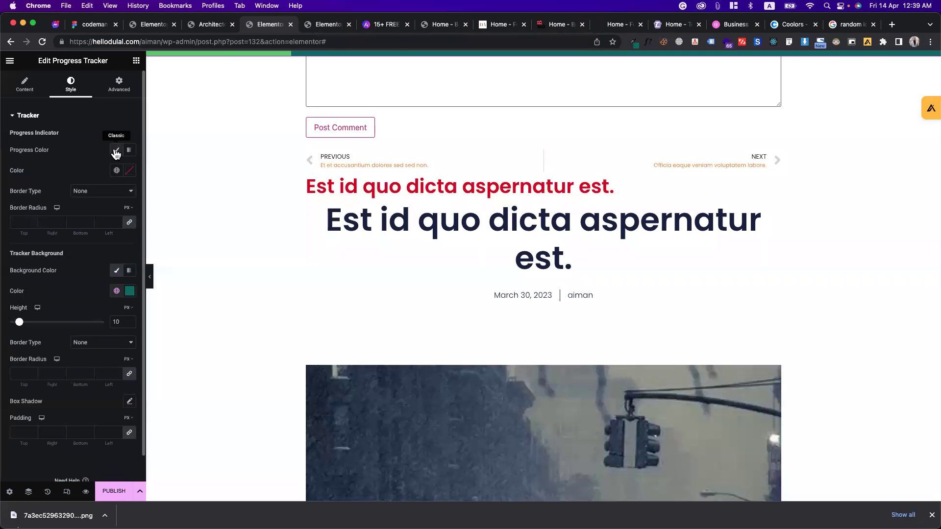
click(116, 171)
click(49, 216)
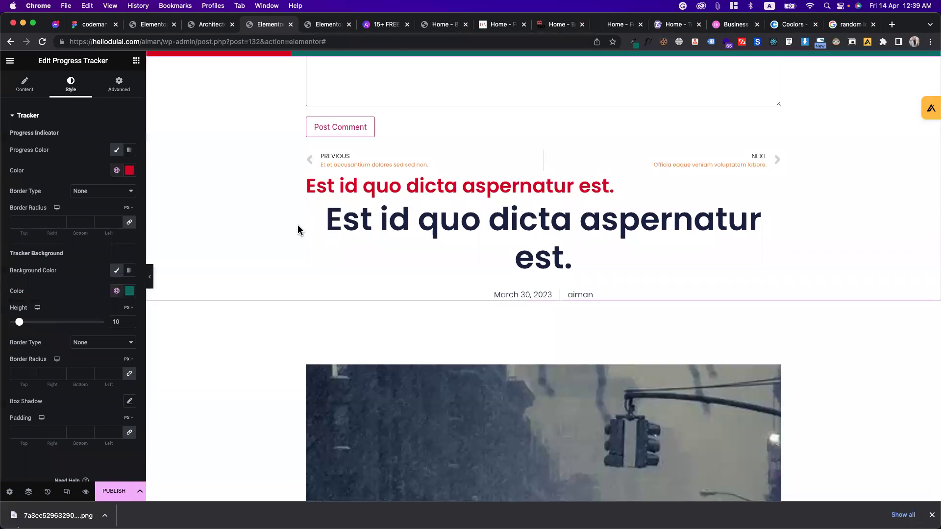
scroll(298, 229, down, 7)
scroll(298, 229, down, 18)
scroll(298, 229, up, 16)
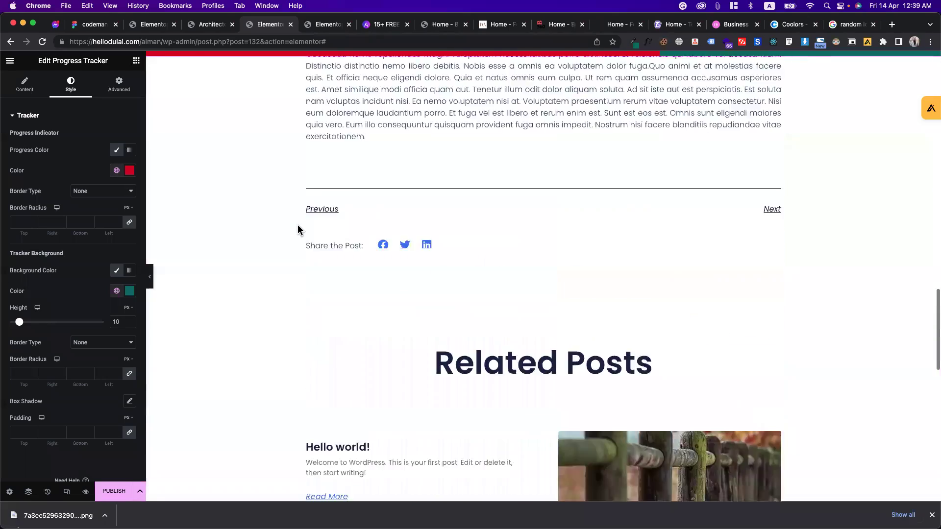
scroll(298, 229, up, 10)
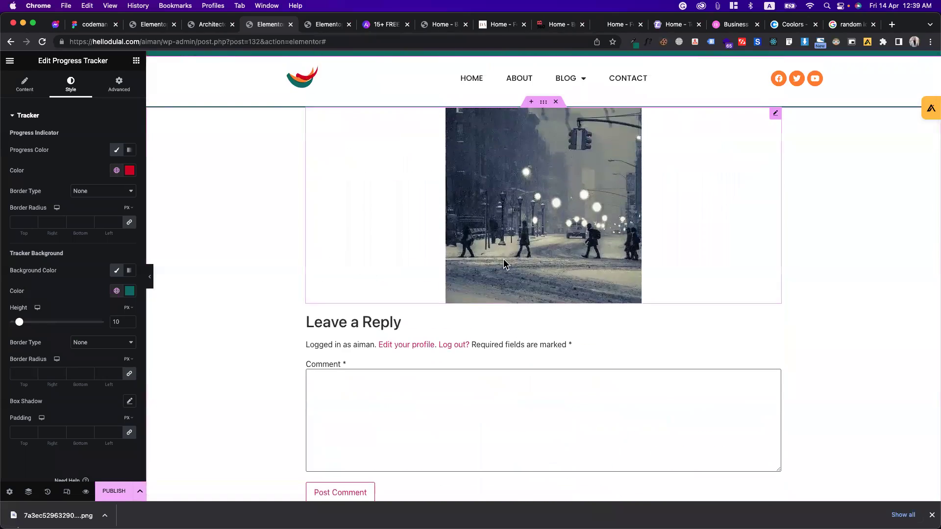
Step: Add a Post Info widget below the featured image and a Post Content widget between it and the comment form
scroll(504, 259, down, 3)
click(135, 61)
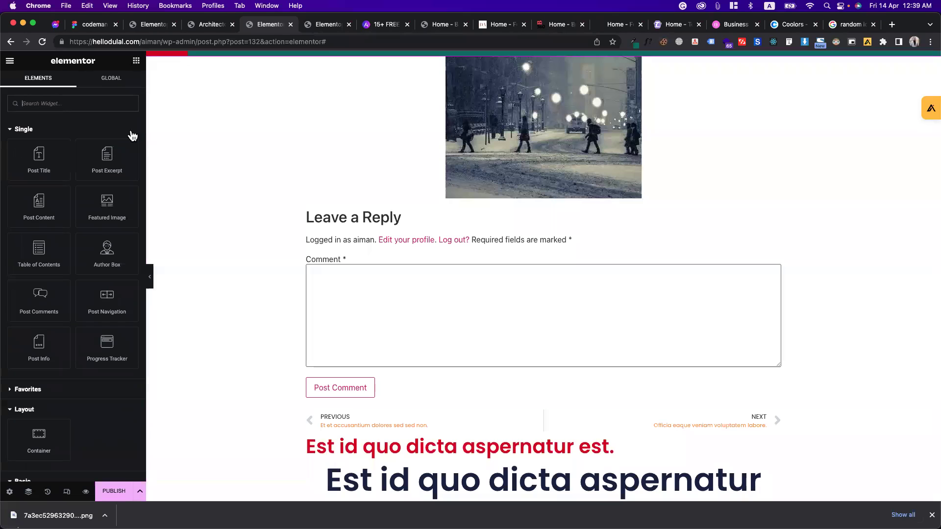
drag(25, 357, 439, 227)
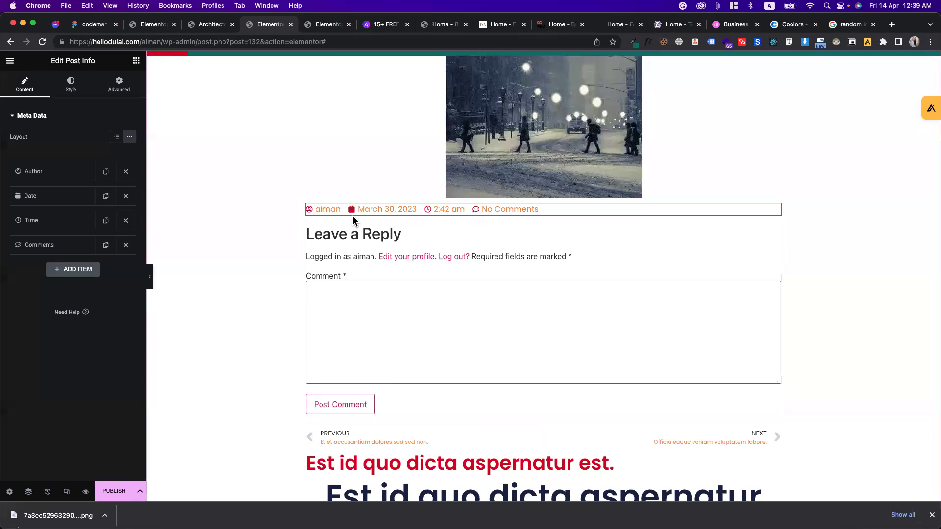
click(137, 61)
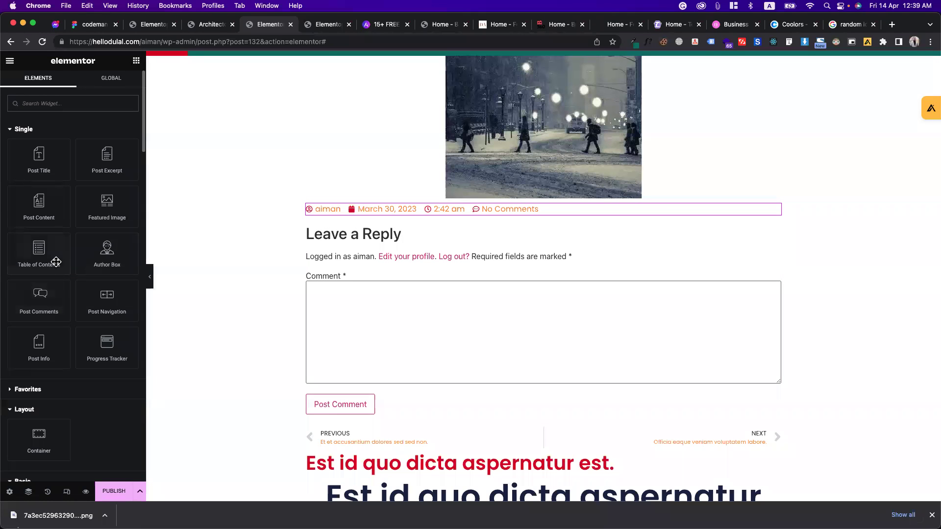
drag(53, 213, 472, 224)
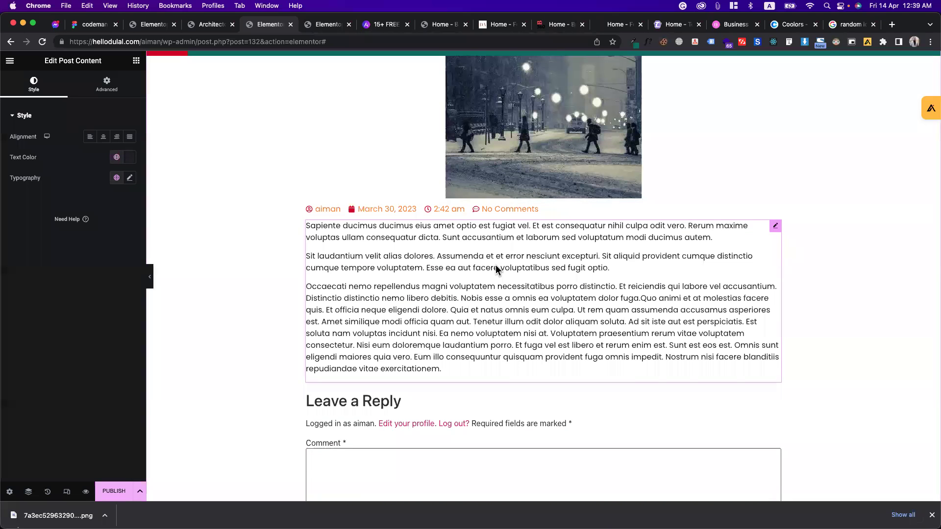
Step: Examine the template's layout from the post content down through Related Posts to the newsletter section
scroll(496, 269, up, 2)
scroll(415, 300, down, 5)
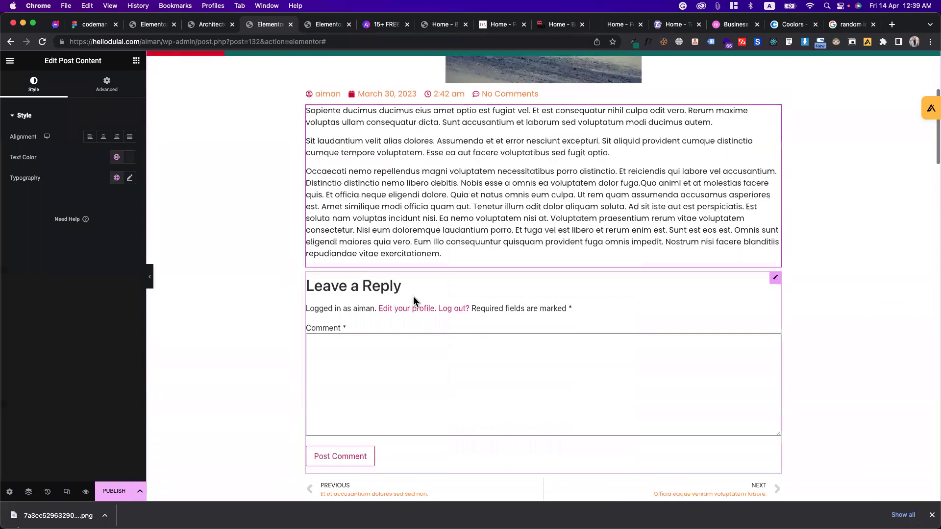
scroll(414, 299, down, 1)
scroll(414, 294, down, 5)
scroll(413, 297, down, 10)
scroll(414, 297, down, 8)
scroll(414, 298, up, 6)
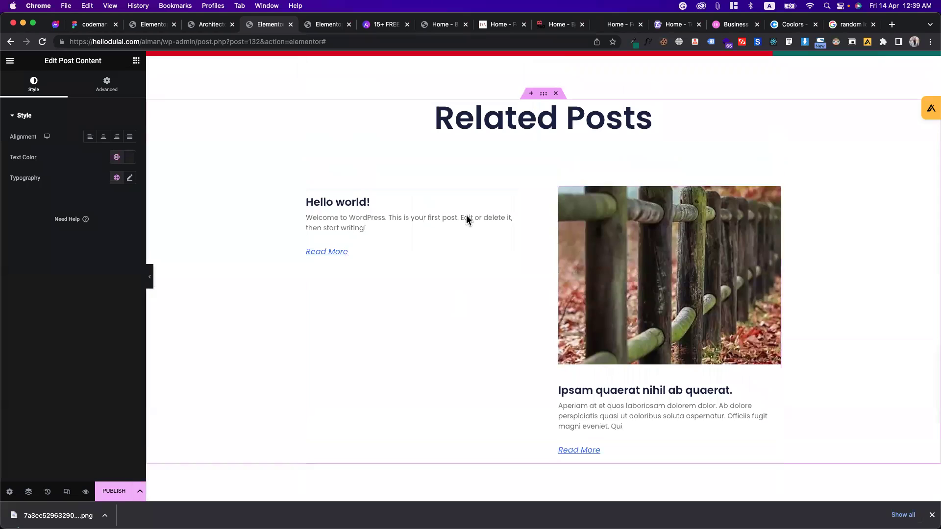
scroll(466, 217, down, 5)
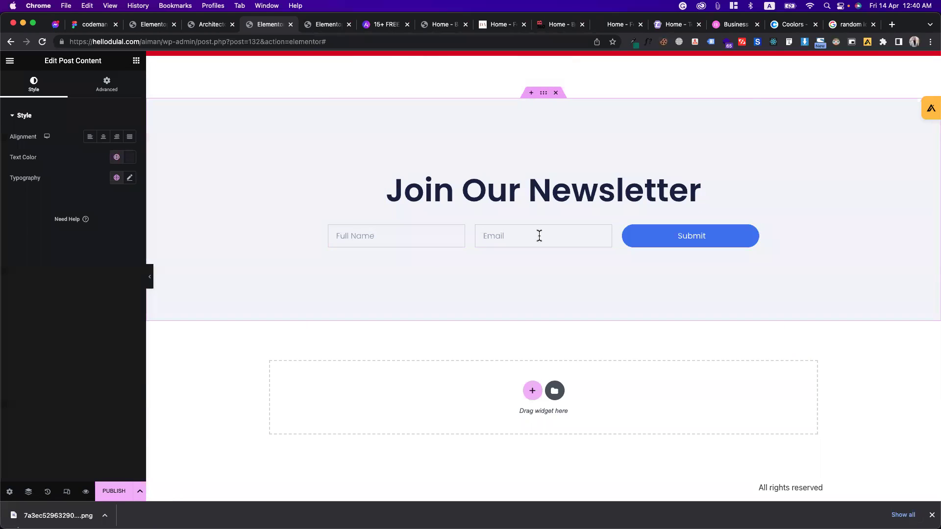
scroll(448, 209, up, 12)
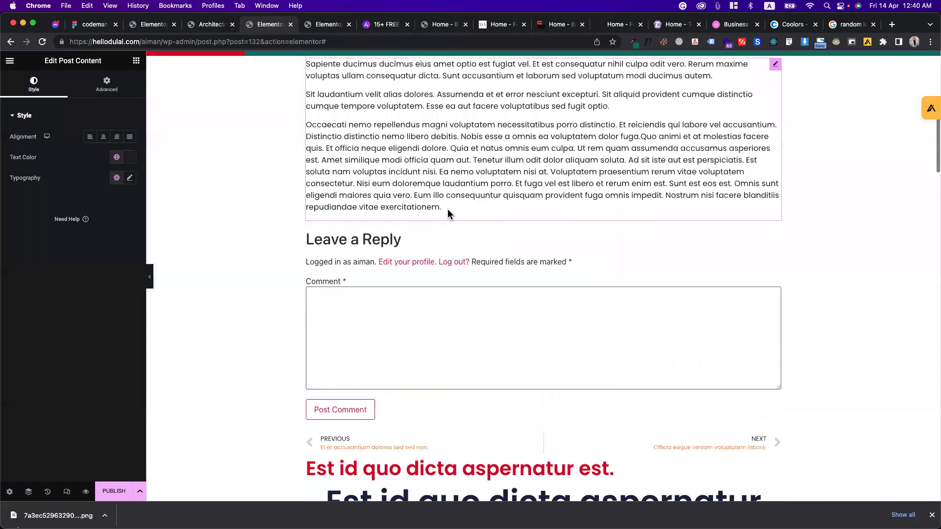
Step: Delete the added Featured Image widget at the top of the template and the Post Content widget above the comment form
scroll(448, 212, up, 5)
right_click(513, 194)
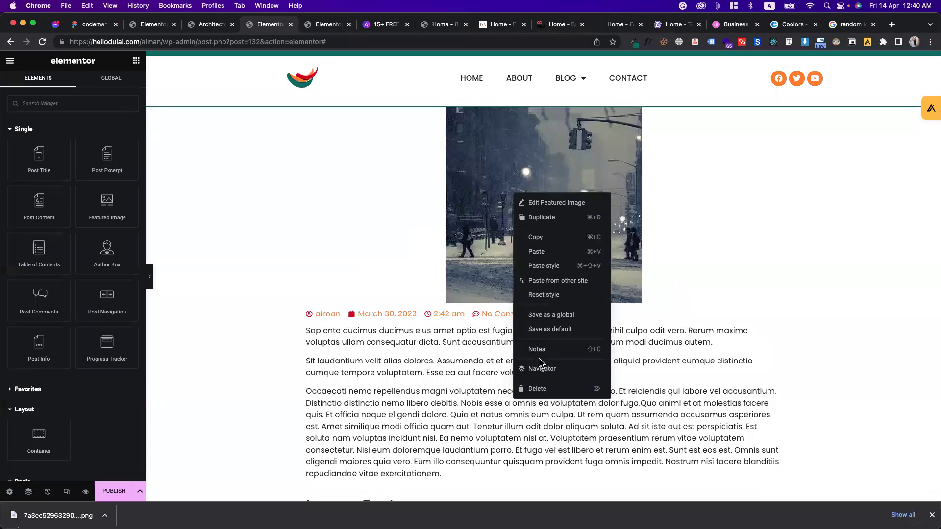
click(539, 389)
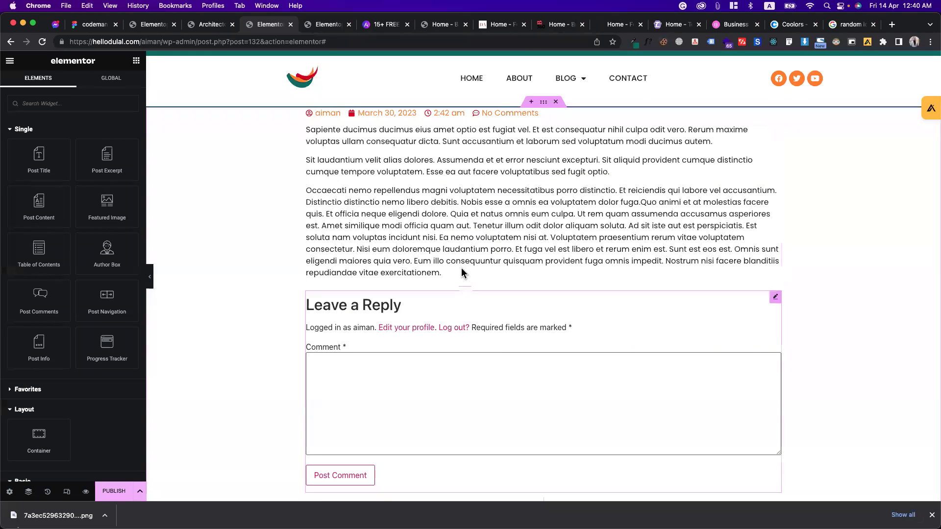
right_click(463, 253)
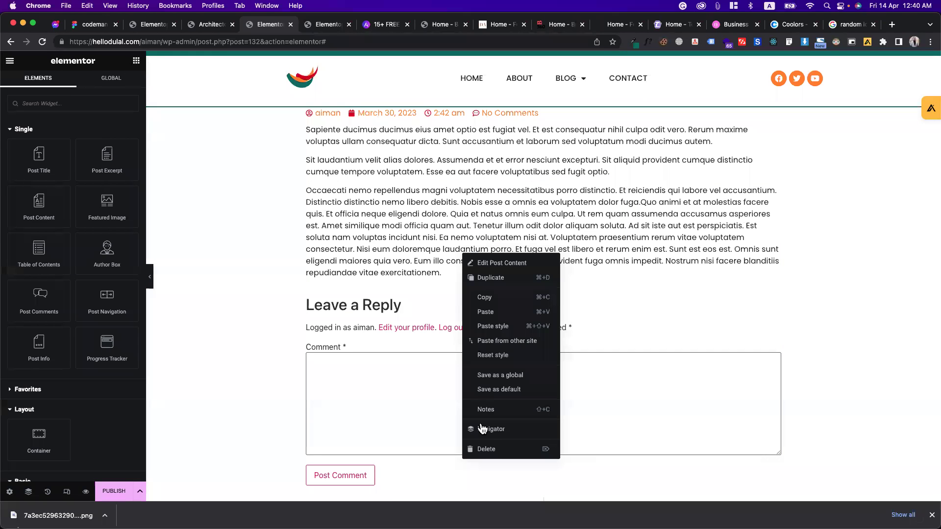
click(483, 450)
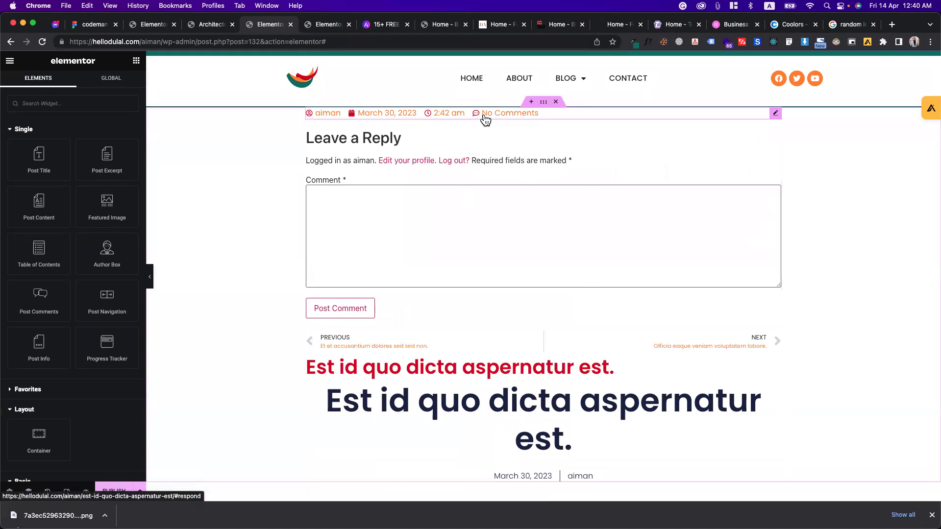
Step: Delete the trial Post Info, Post Comments, Post Navigation and red Post Title widgets above the template's original centred title
right_click(485, 119)
click(490, 310)
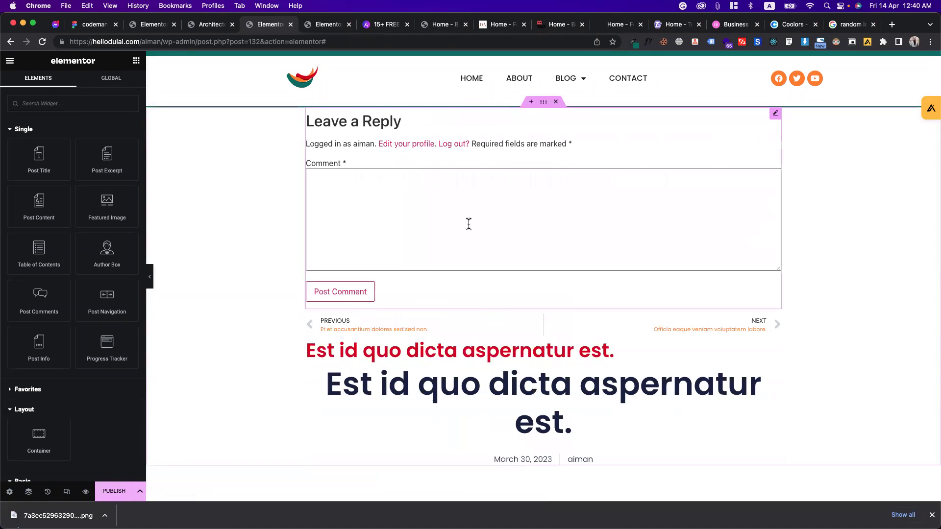
right_click(469, 224)
click(488, 419)
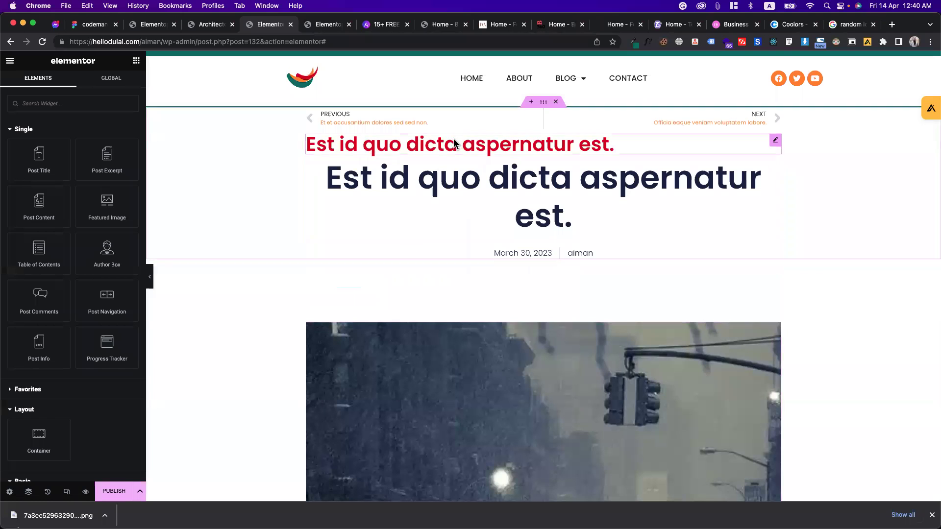
right_click(429, 114)
click(460, 304)
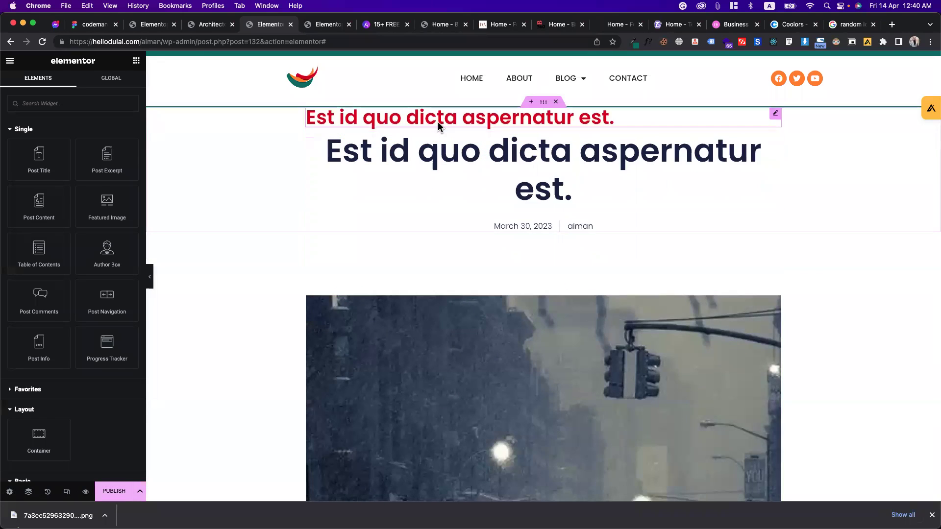
right_click(443, 116)
click(464, 307)
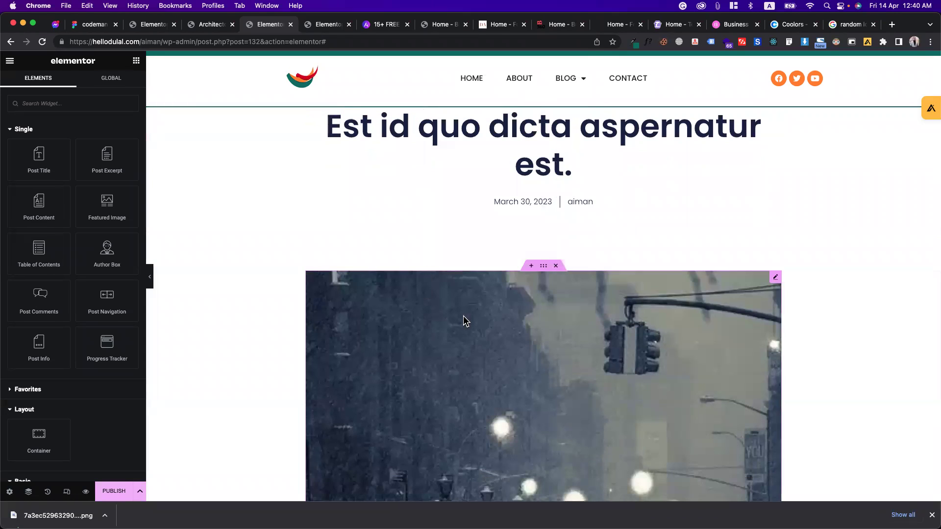
Step: Publish the single post template with the display condition Include All Singular and look over the page down to Related Posts
click(113, 490)
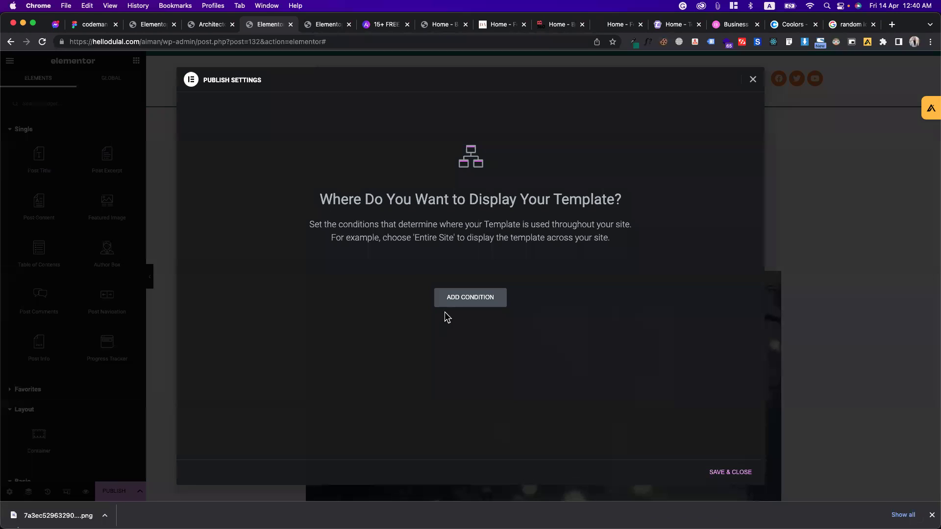
click(454, 313)
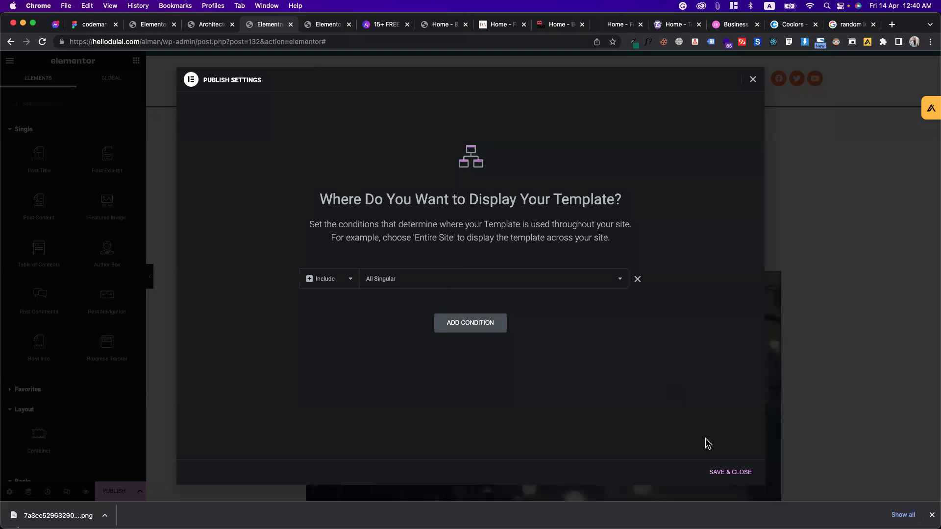
click(719, 473)
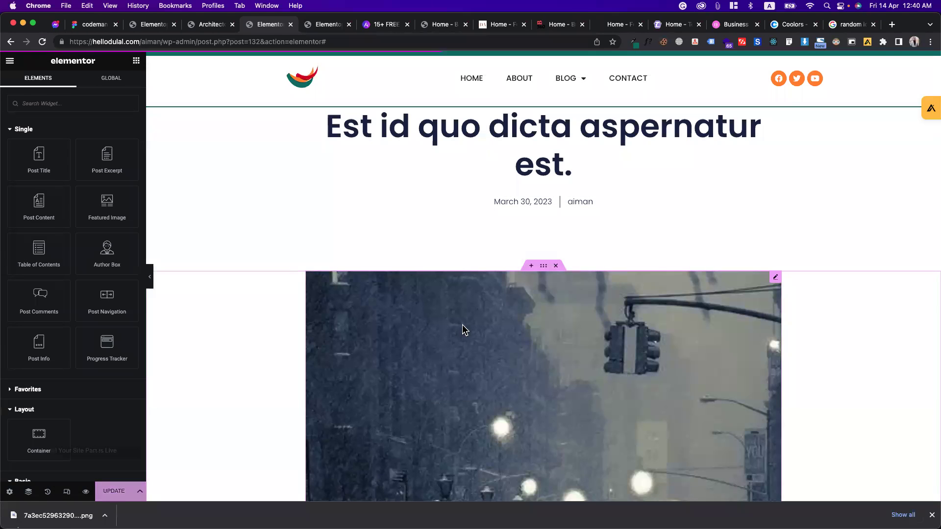
scroll(463, 325, down, 20)
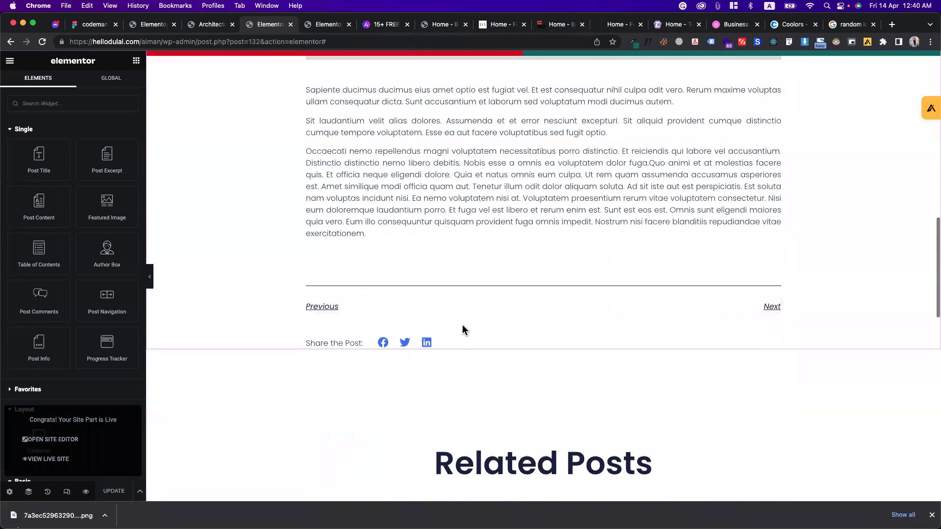
scroll(463, 325, down, 5)
scroll(463, 324, up, 20)
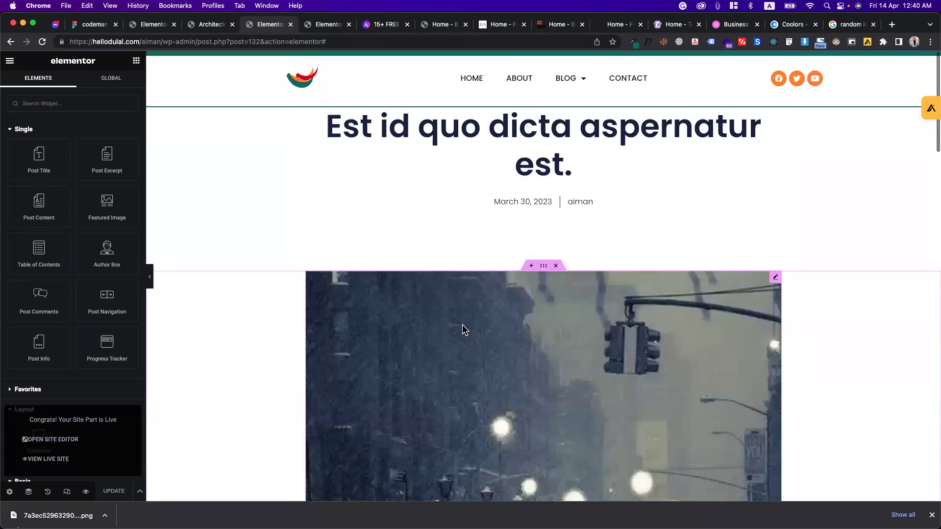
Step: Review the singular options available for the template's display condition and save with All Singular kept
click(139, 491)
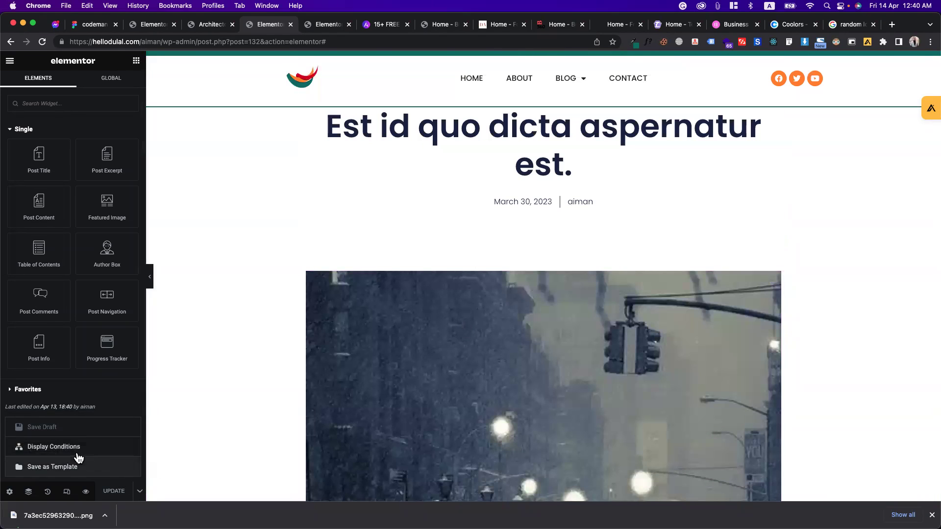
click(75, 447)
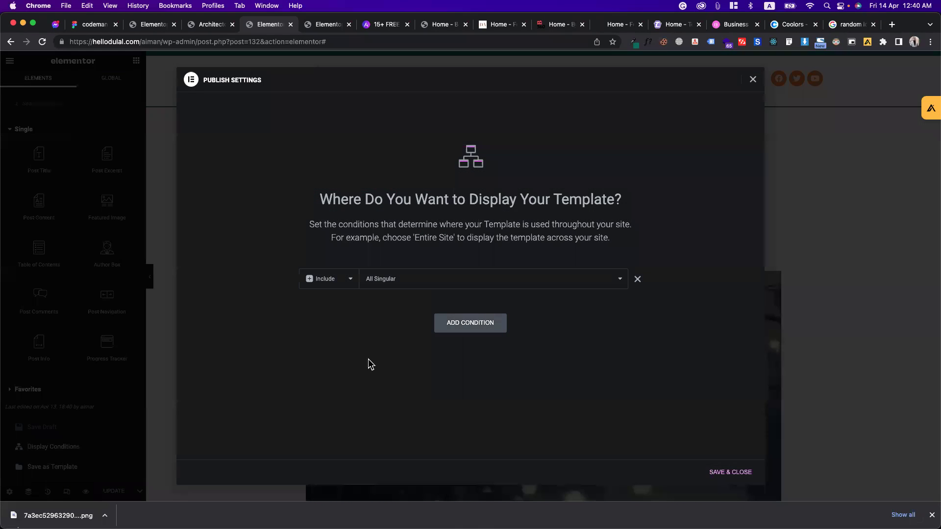
click(430, 288)
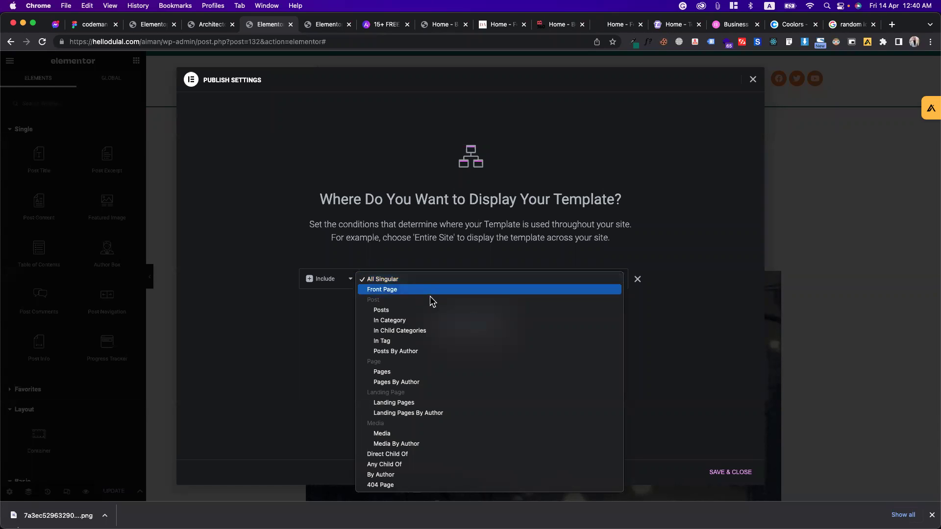
click(698, 382)
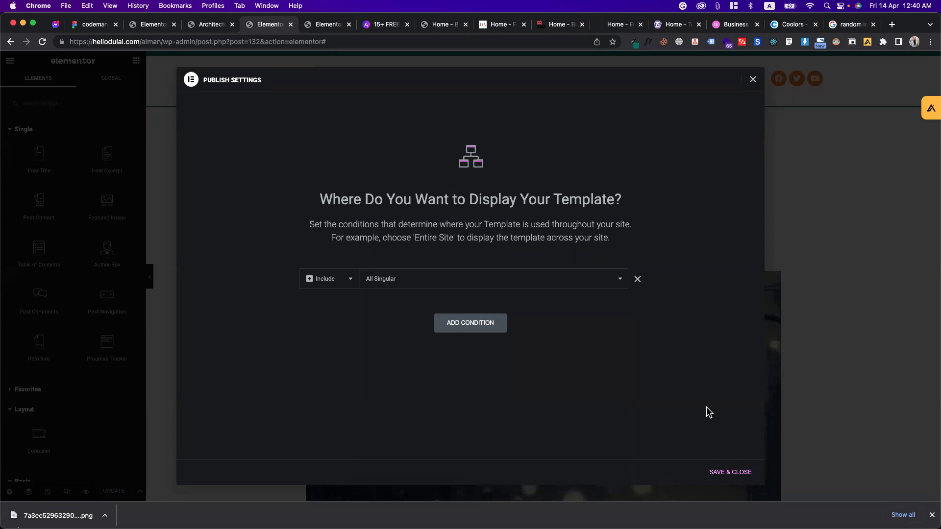
click(730, 472)
scroll(622, 398, down, 6)
scroll(622, 403, down, 3)
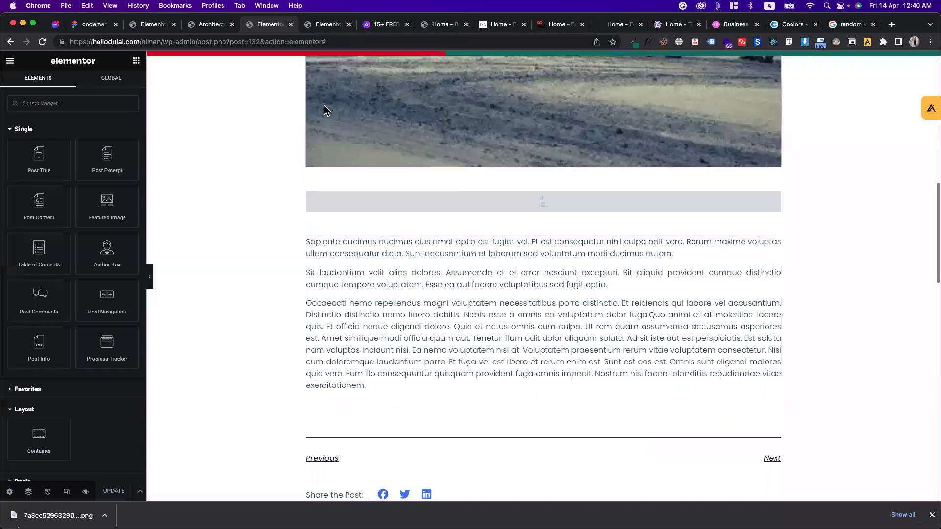
Step: Preview the blog archive template on the site and open the post "Est id quo dicta aspernatur est." from it
click(322, 25)
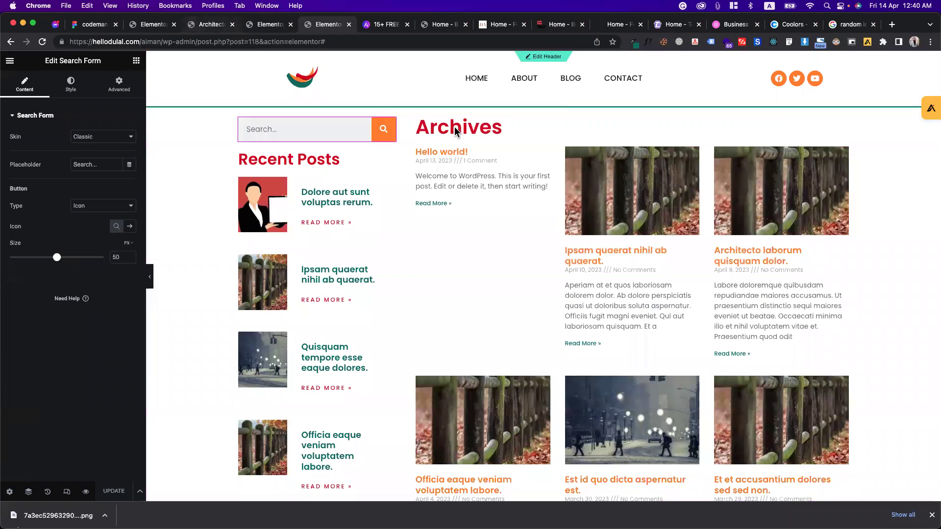
mouse_move(85, 494)
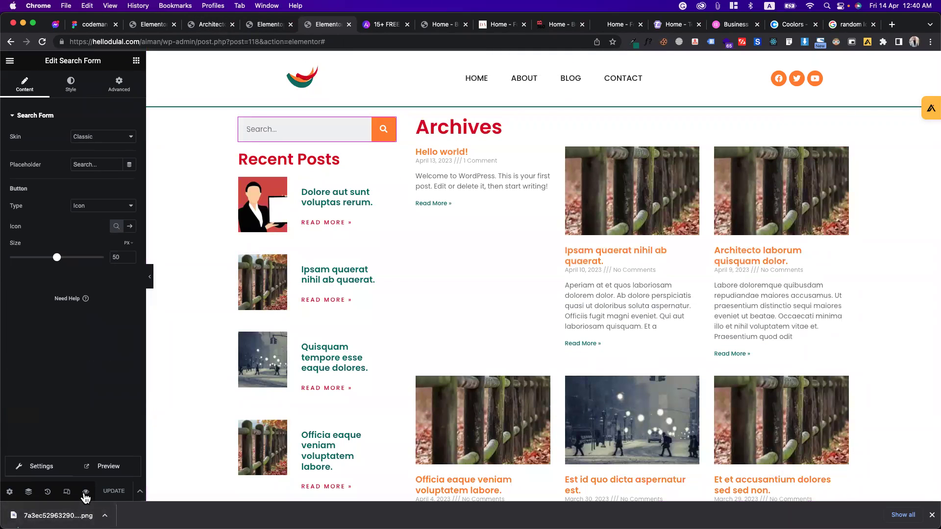
click(98, 468)
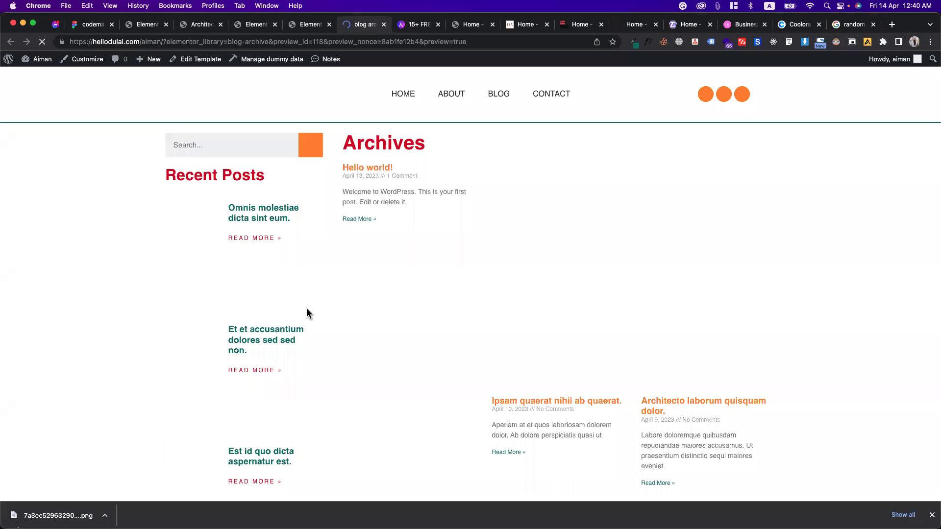
scroll(560, 329, down, 2)
scroll(564, 314, down, 2)
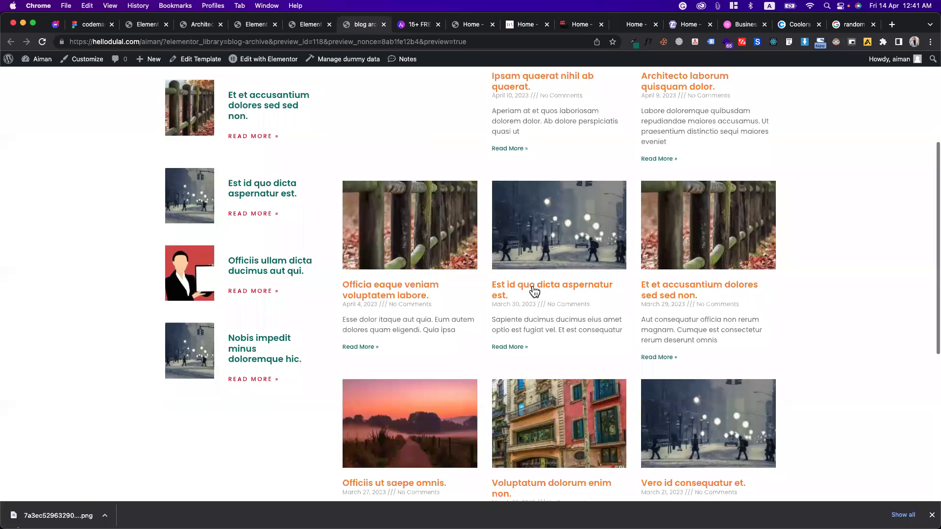
click(558, 272)
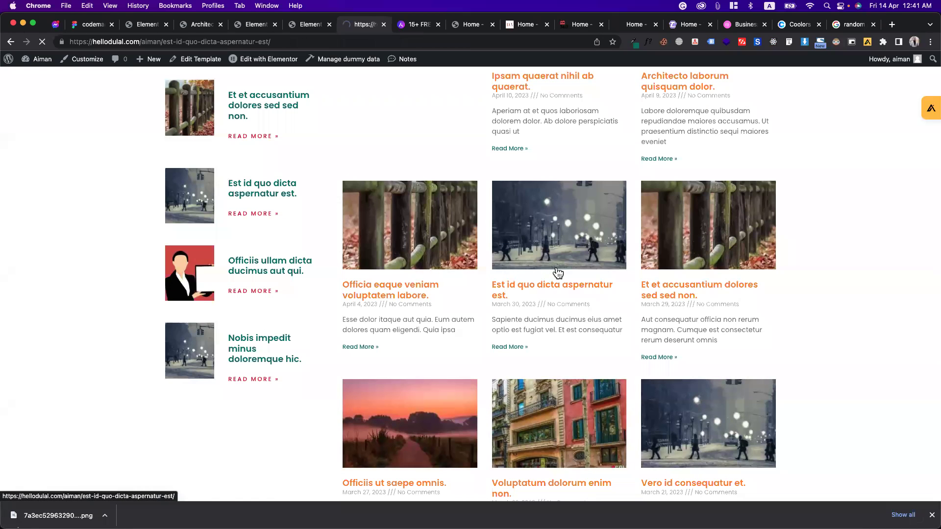
Step: Change the single post template's display condition to Include Posts, All and save it
click(201, 26)
click(240, 29)
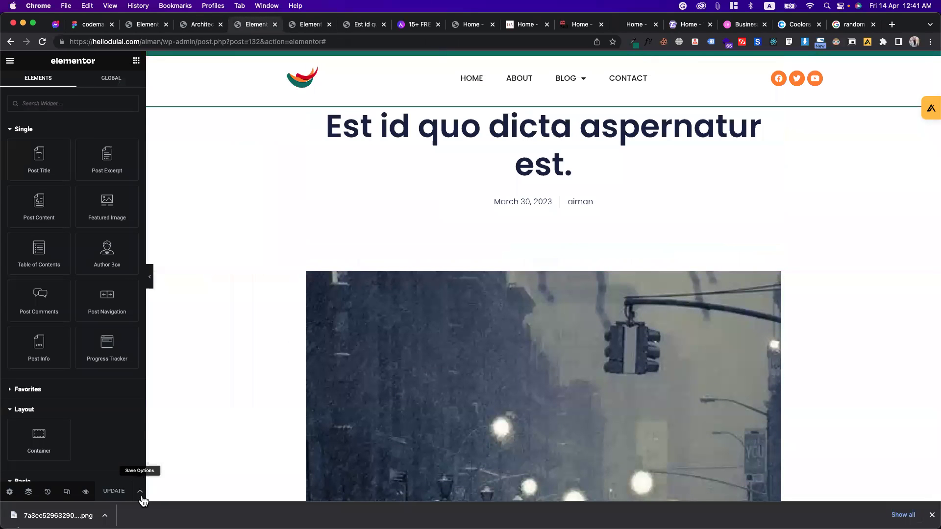
click(140, 492)
click(73, 447)
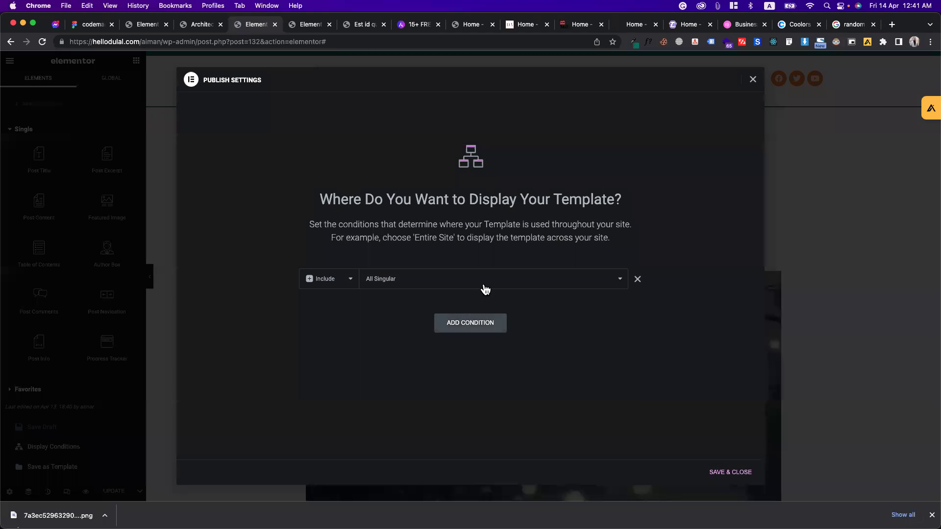
click(490, 280)
click(458, 310)
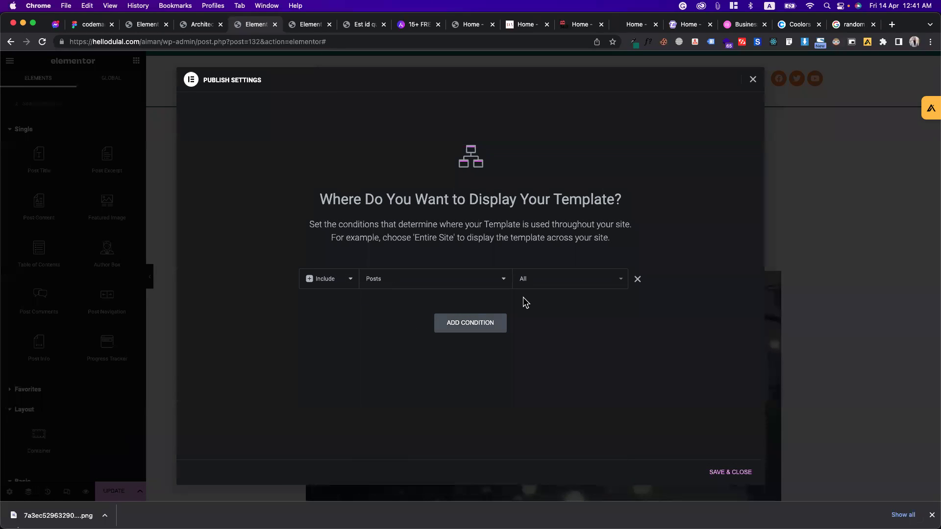
click(727, 480)
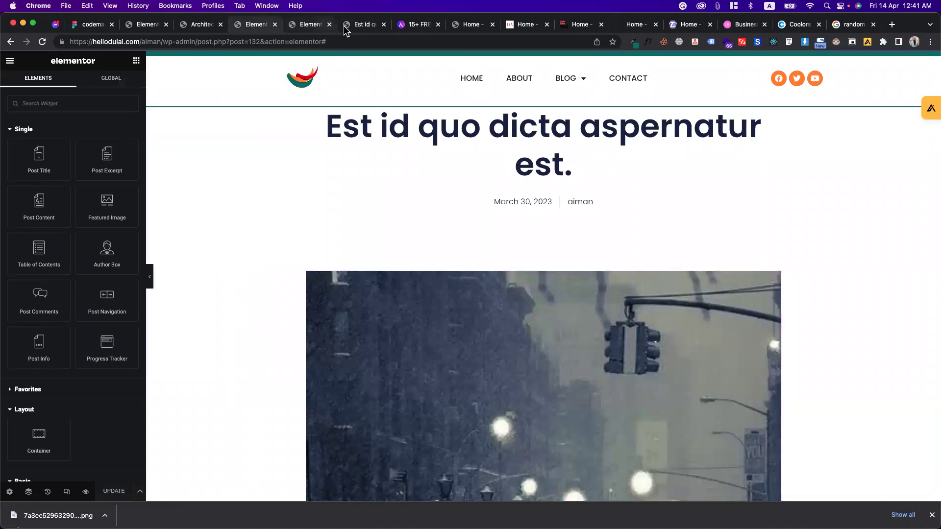
Step: Reload the live post "Est id quo dicta aspernatur est." and check its layout from the title through the content
click(349, 27)
click(43, 42)
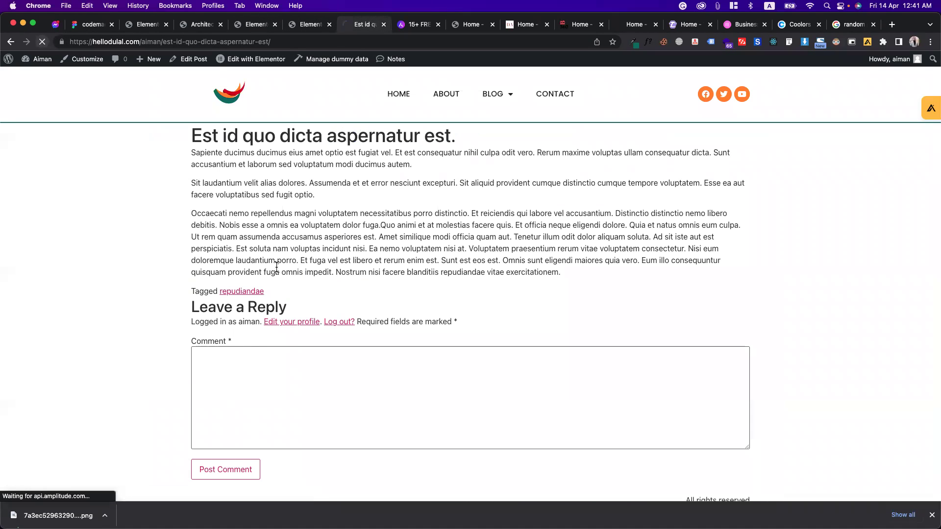
scroll(454, 265, down, 5)
scroll(454, 263, down, 10)
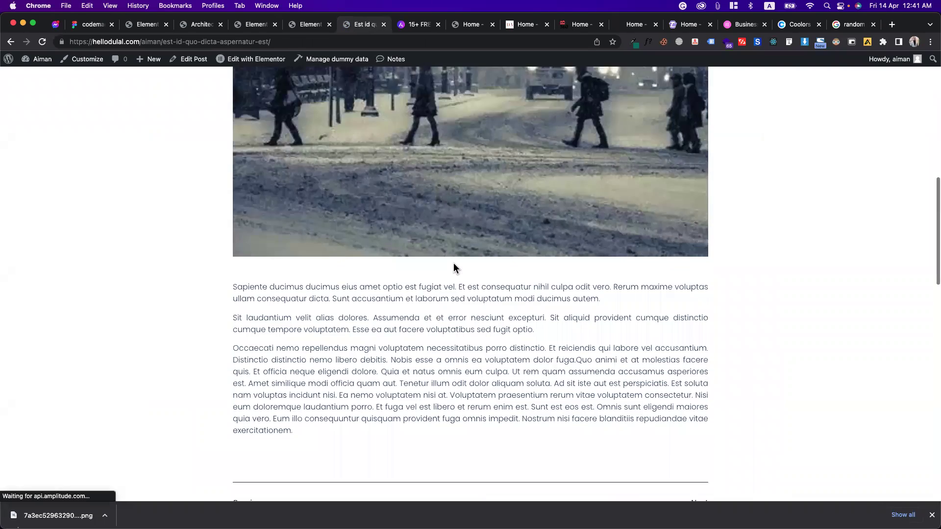
scroll(453, 263, up, 15)
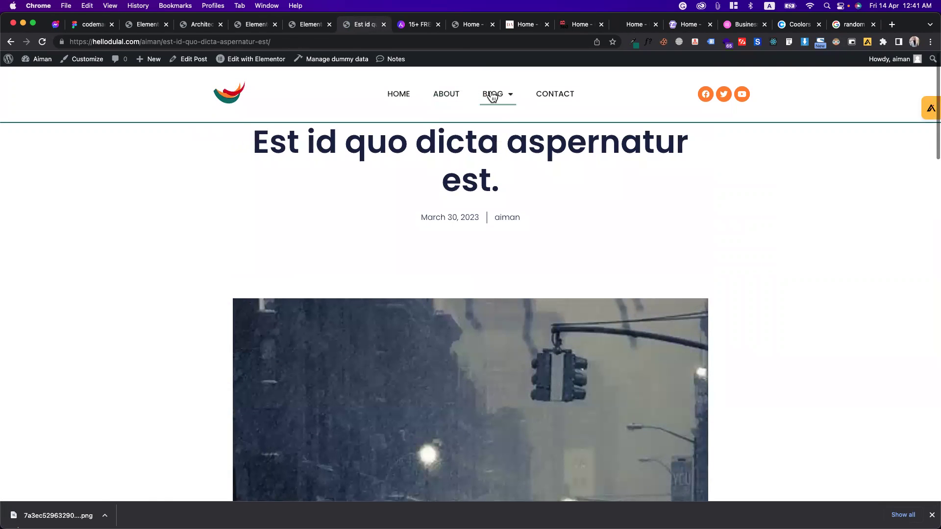
Step: Visit the "est" blog category archive and open the post "Officia eaque veniam voluptatem labore." to check its layout
mouse_move(510, 100)
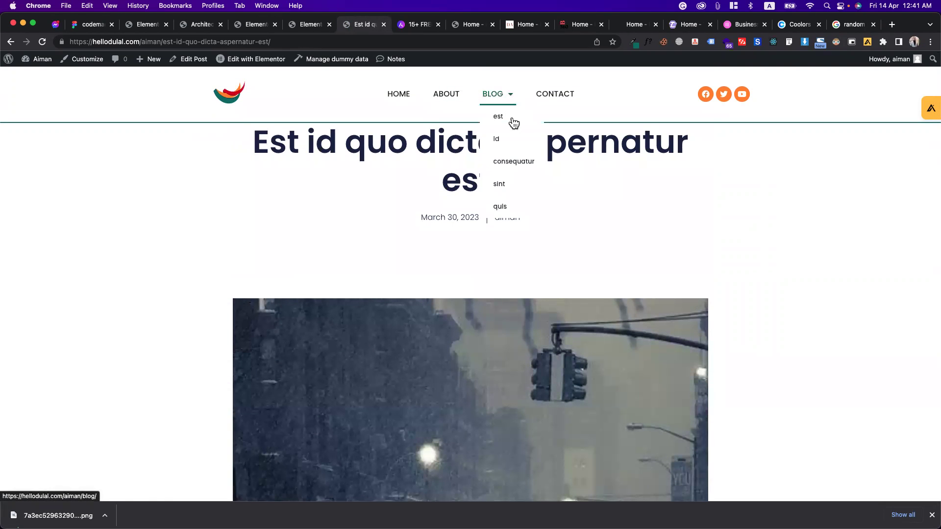
click(510, 118)
scroll(487, 239, down, 5)
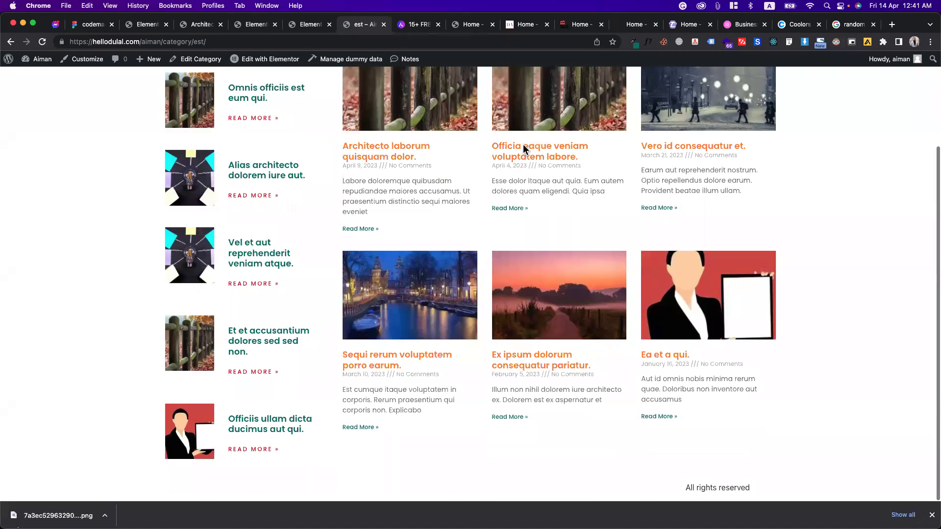
click(525, 152)
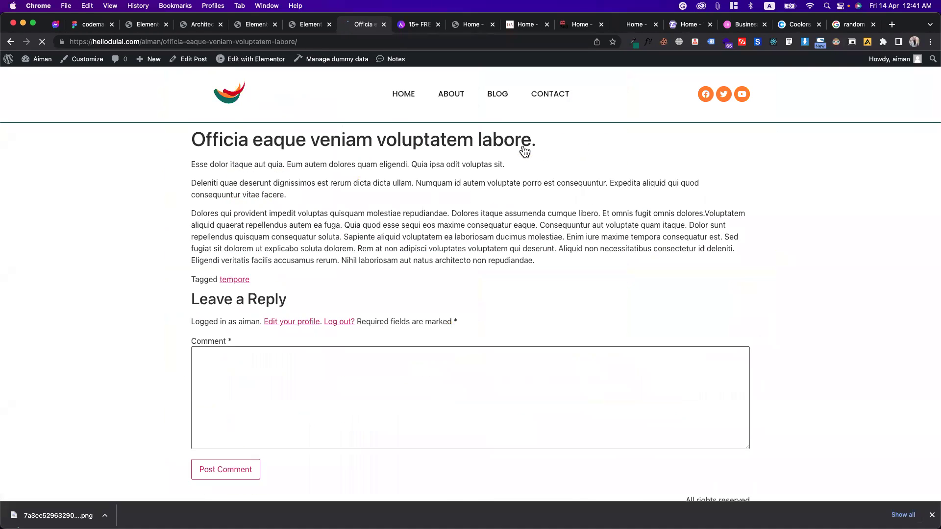
Step: Return to the single post template, recheck its display condition for all posts and save it again
click(253, 24)
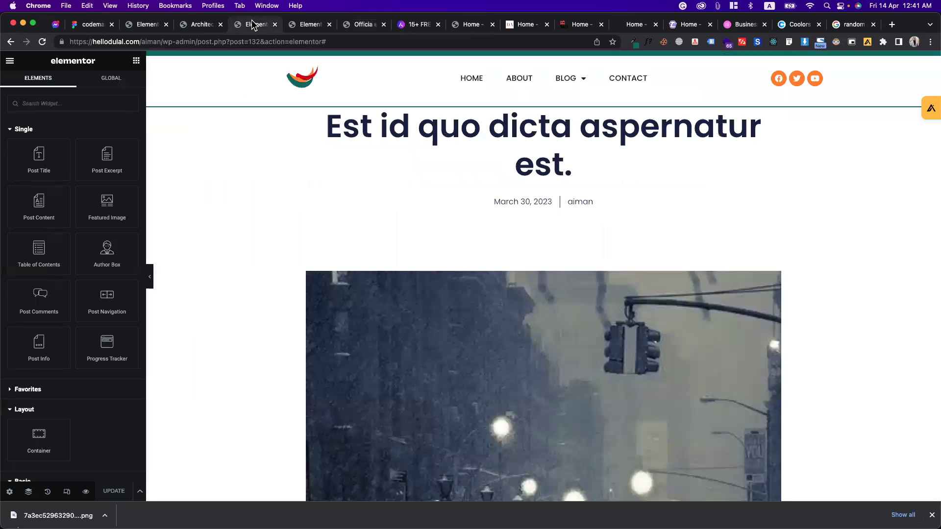
click(200, 25)
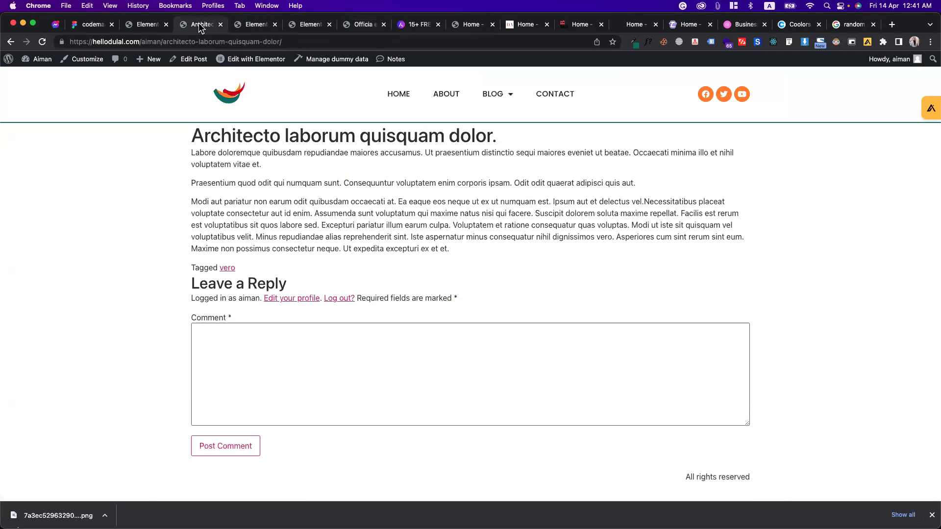
click(253, 24)
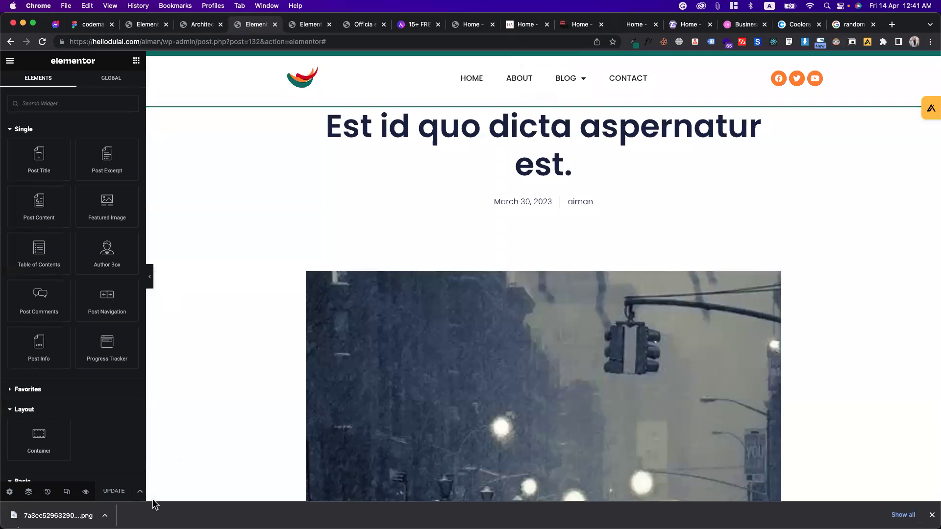
click(140, 492)
click(91, 446)
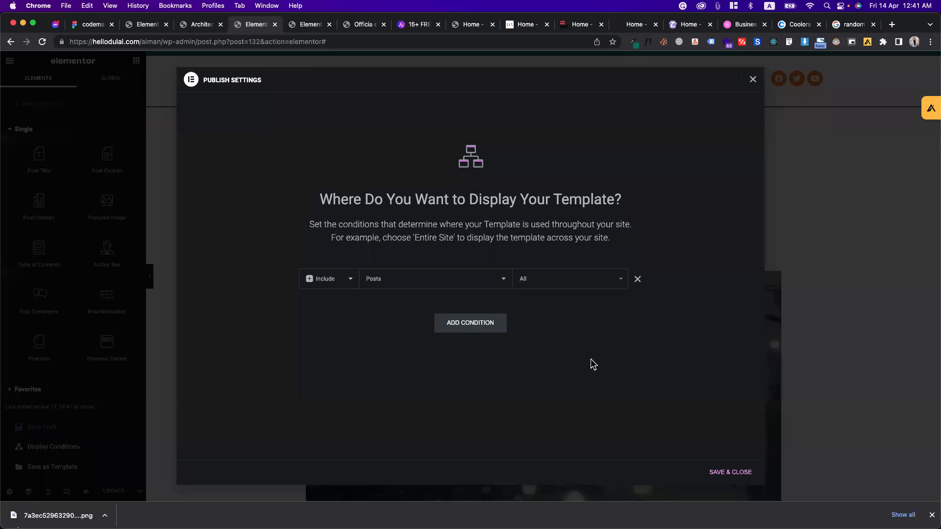
click(732, 474)
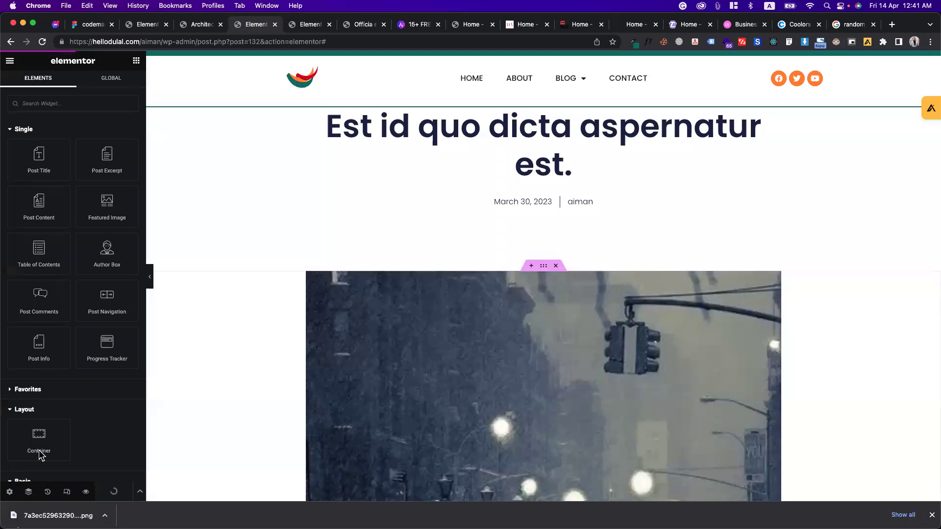
Step: Clear the chosen post from the template's preview settings, apply the preview and update the template
click(11, 493)
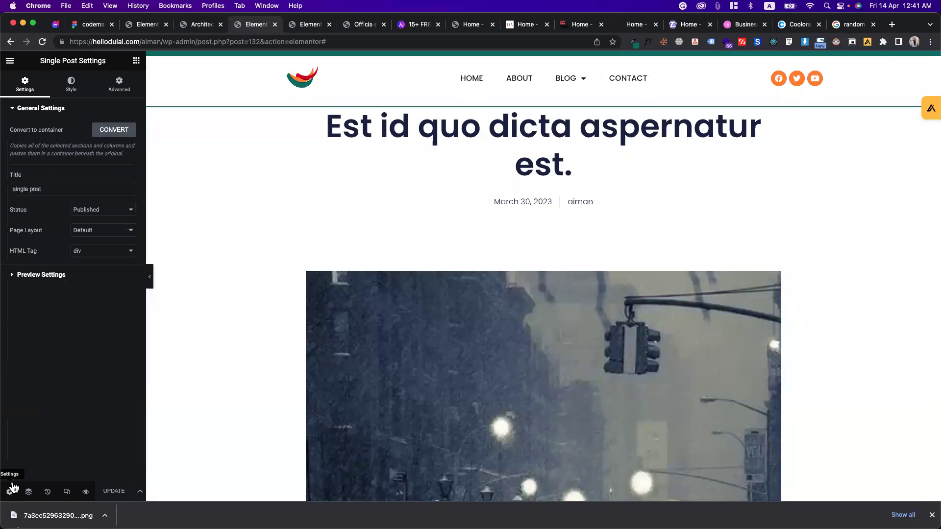
click(51, 276)
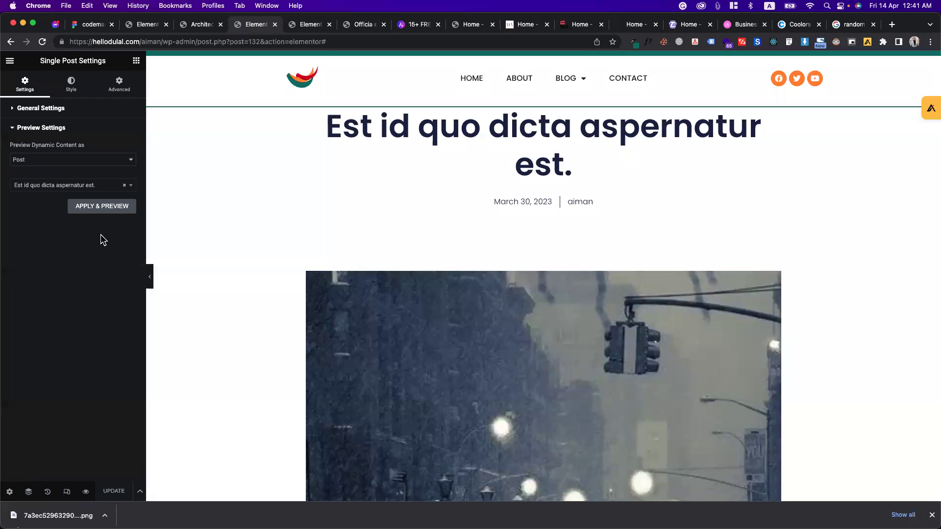
click(126, 185)
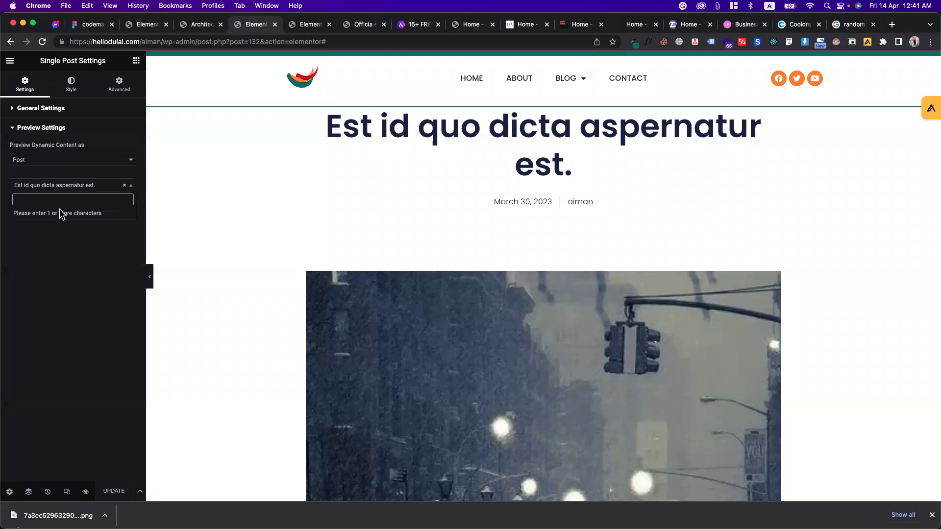
click(124, 185)
click(54, 260)
click(101, 206)
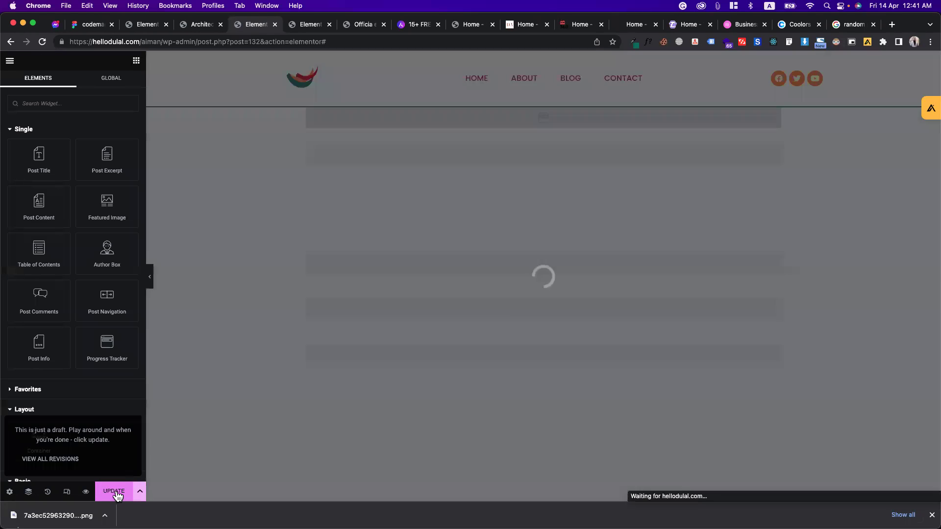
click(116, 492)
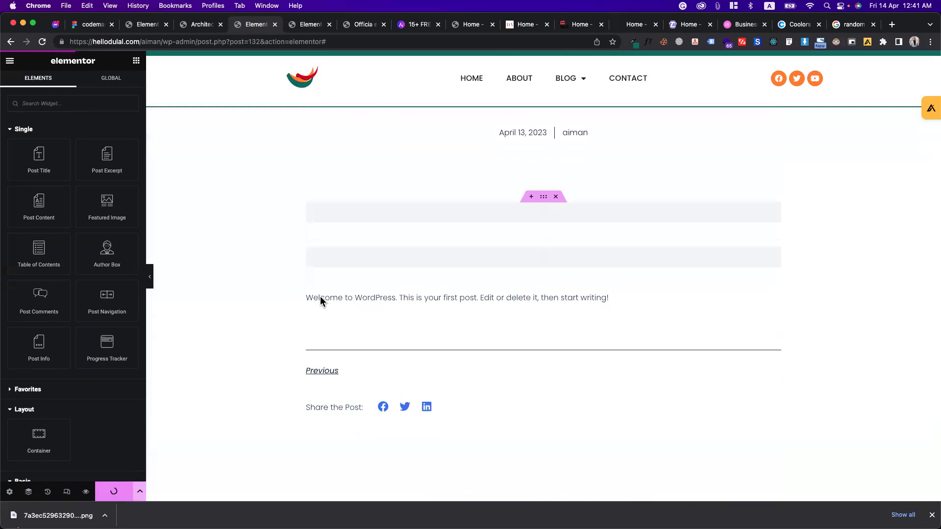